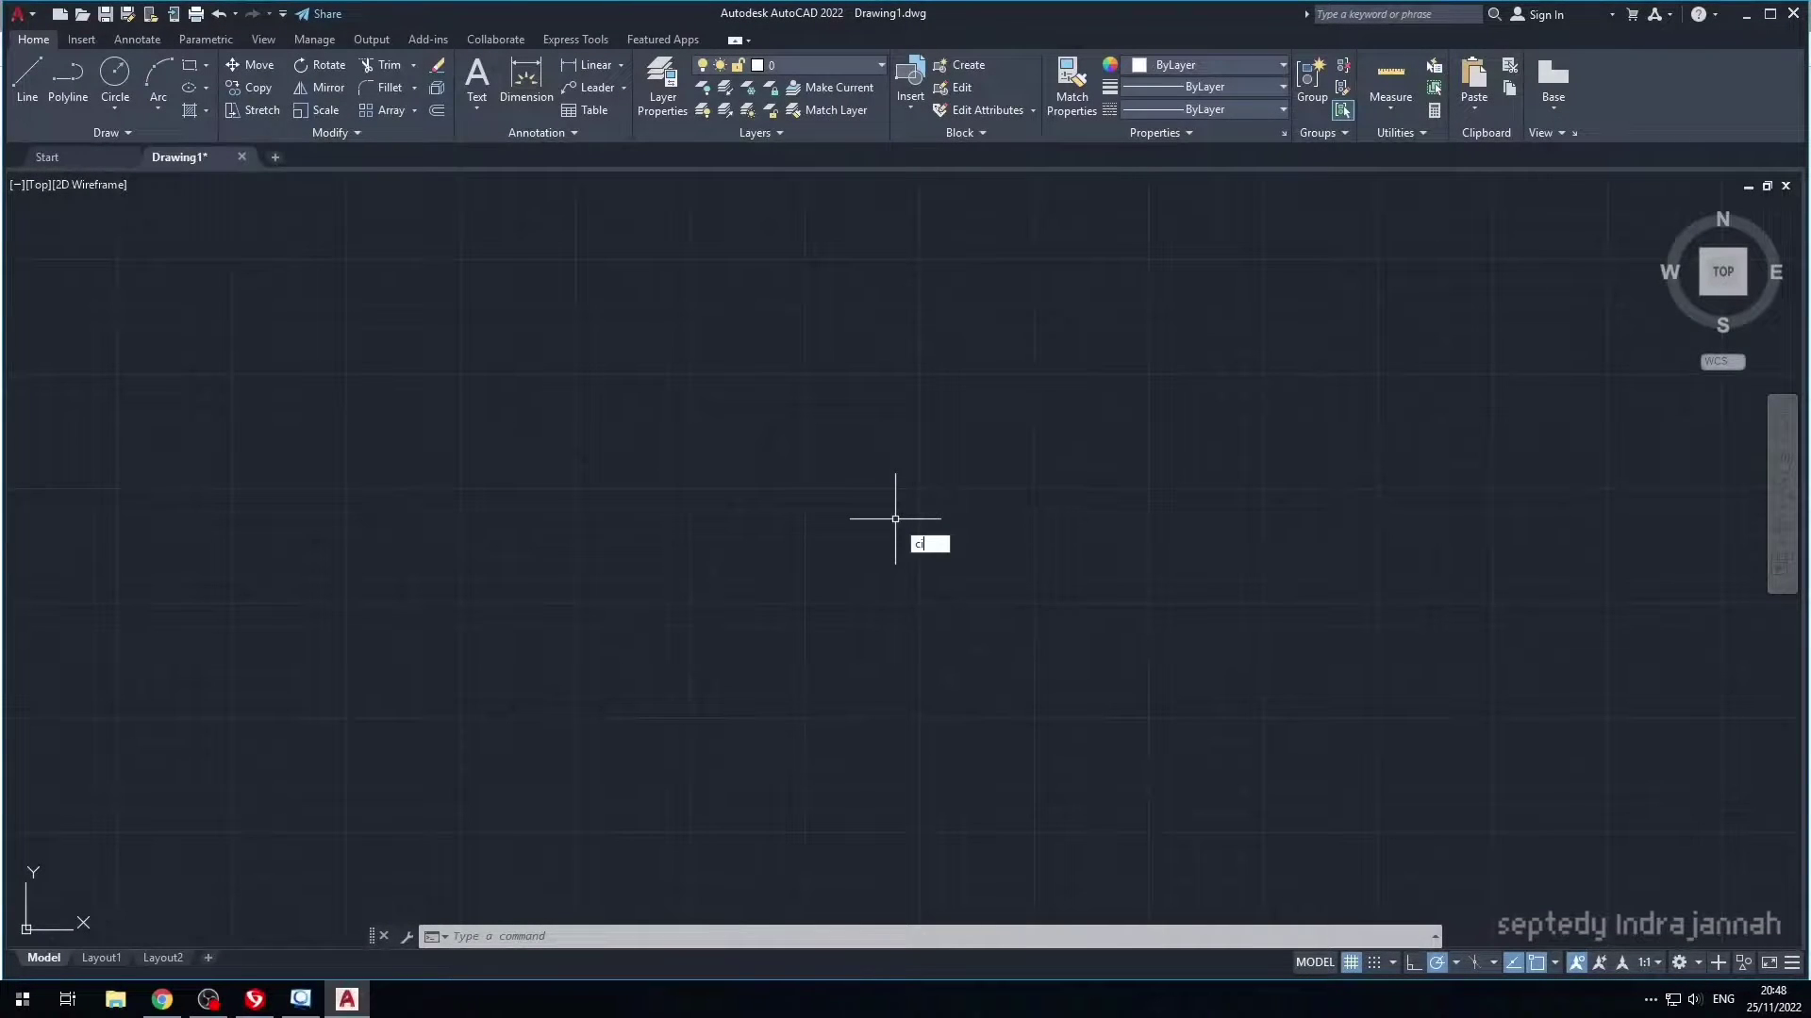
- Draw a circle with a radius of 40 in the empty drawing area
{"action": "type", "text": "rcle"}
{"action": "key", "text": "Return"}
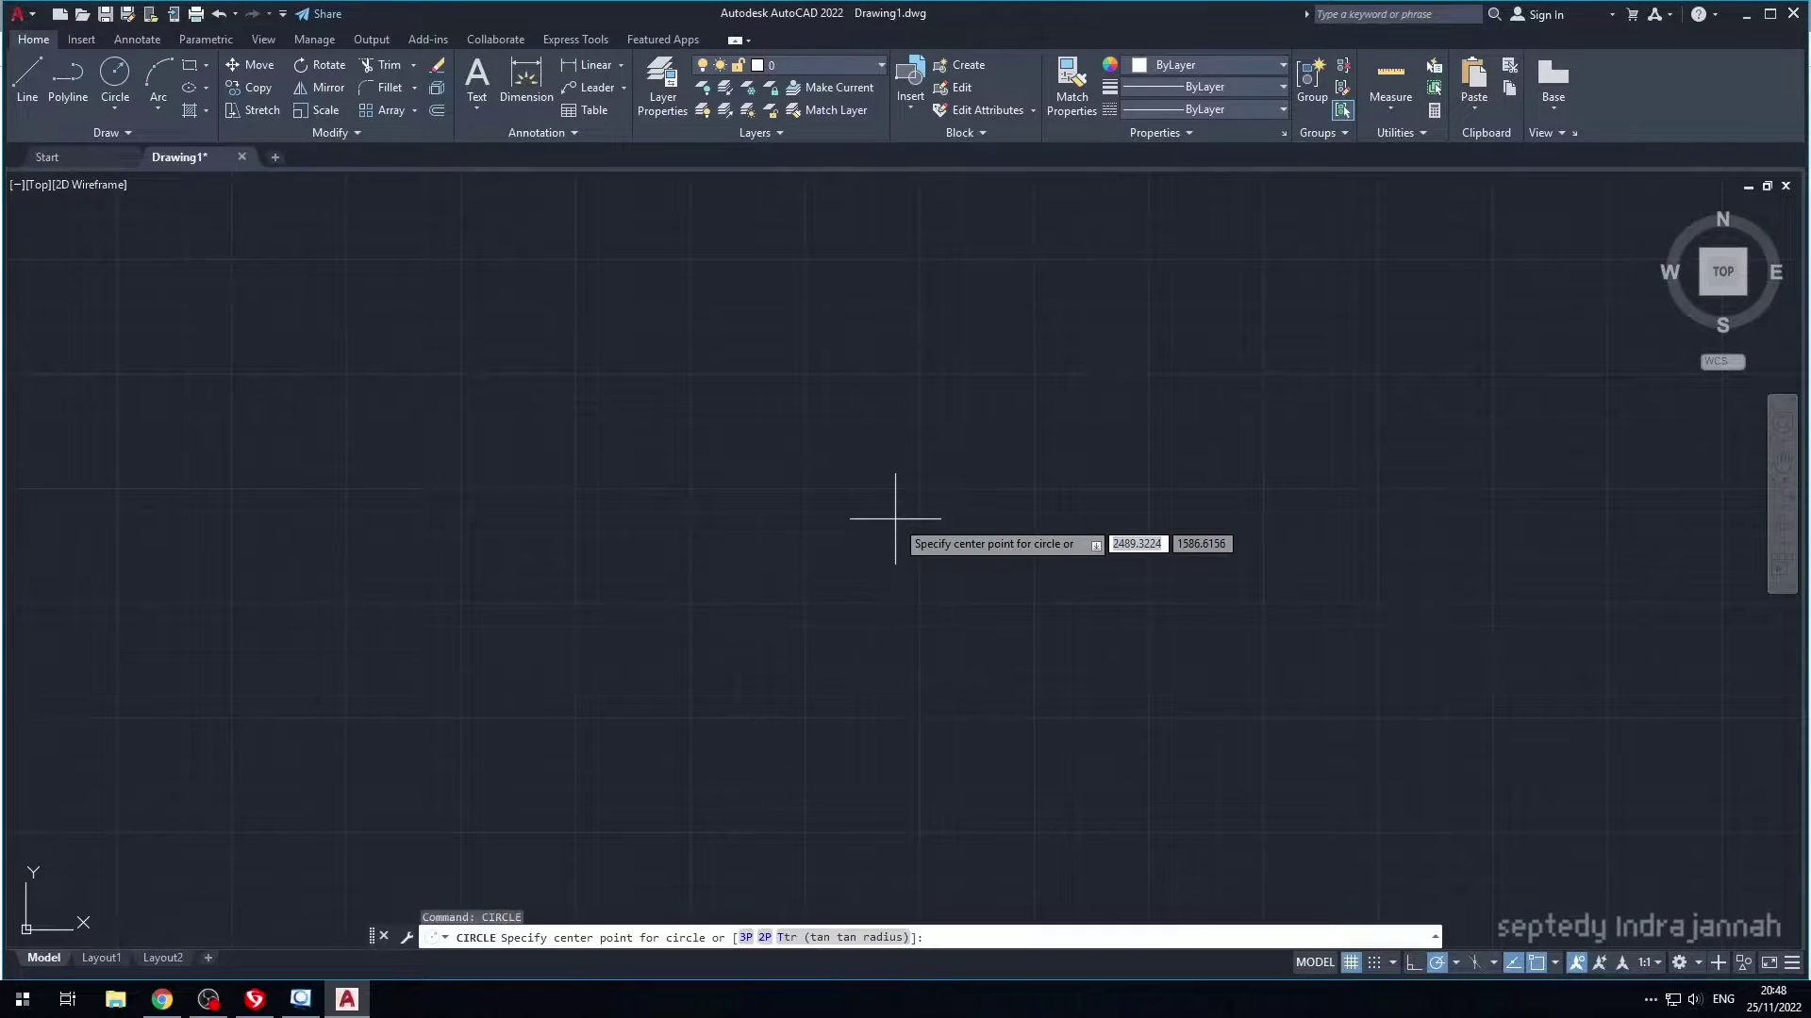
{"action": "left_click", "coordinate": [784, 473]}
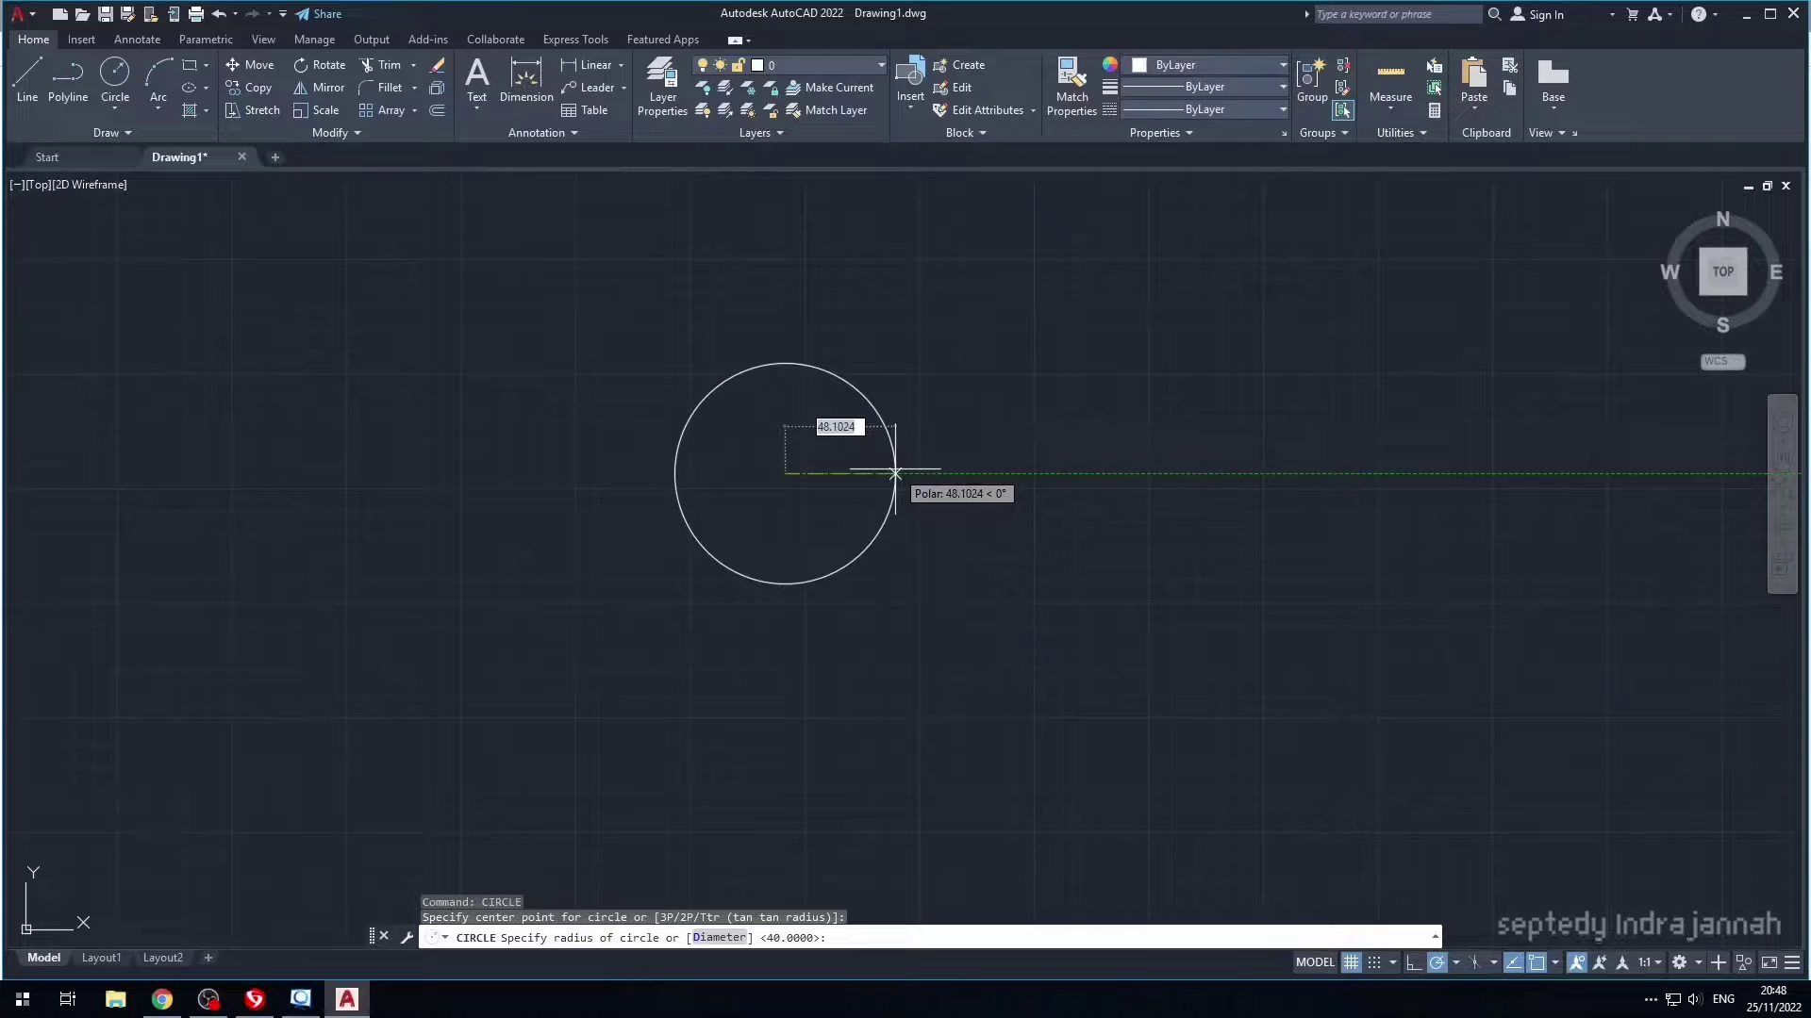
{"action": "type", "text": "40"}
{"action": "key", "text": "Return"}
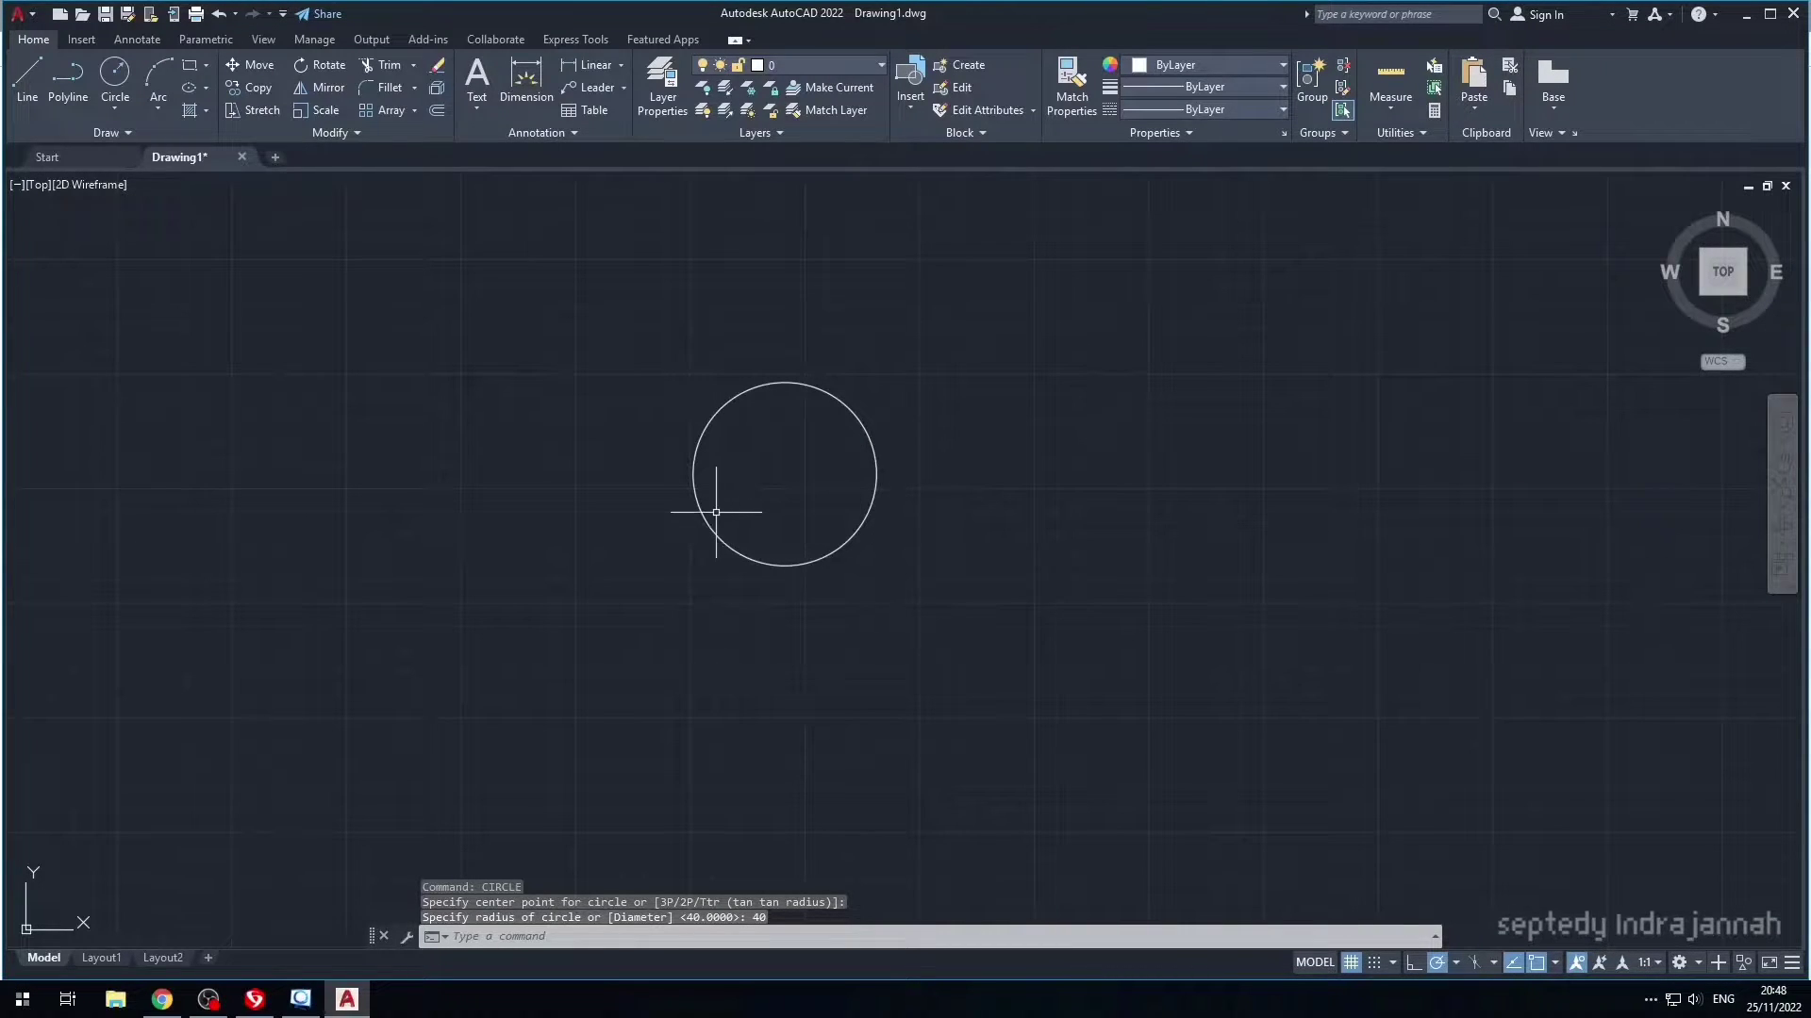
- Draw two lines from the circle's centre past its edge, one horizontally to the right and one straight down
{"action": "scroll", "coordinate": [765, 475], "scroll_direction": "up", "scroll_amount": 2}
{"action": "type", "text": "l"}
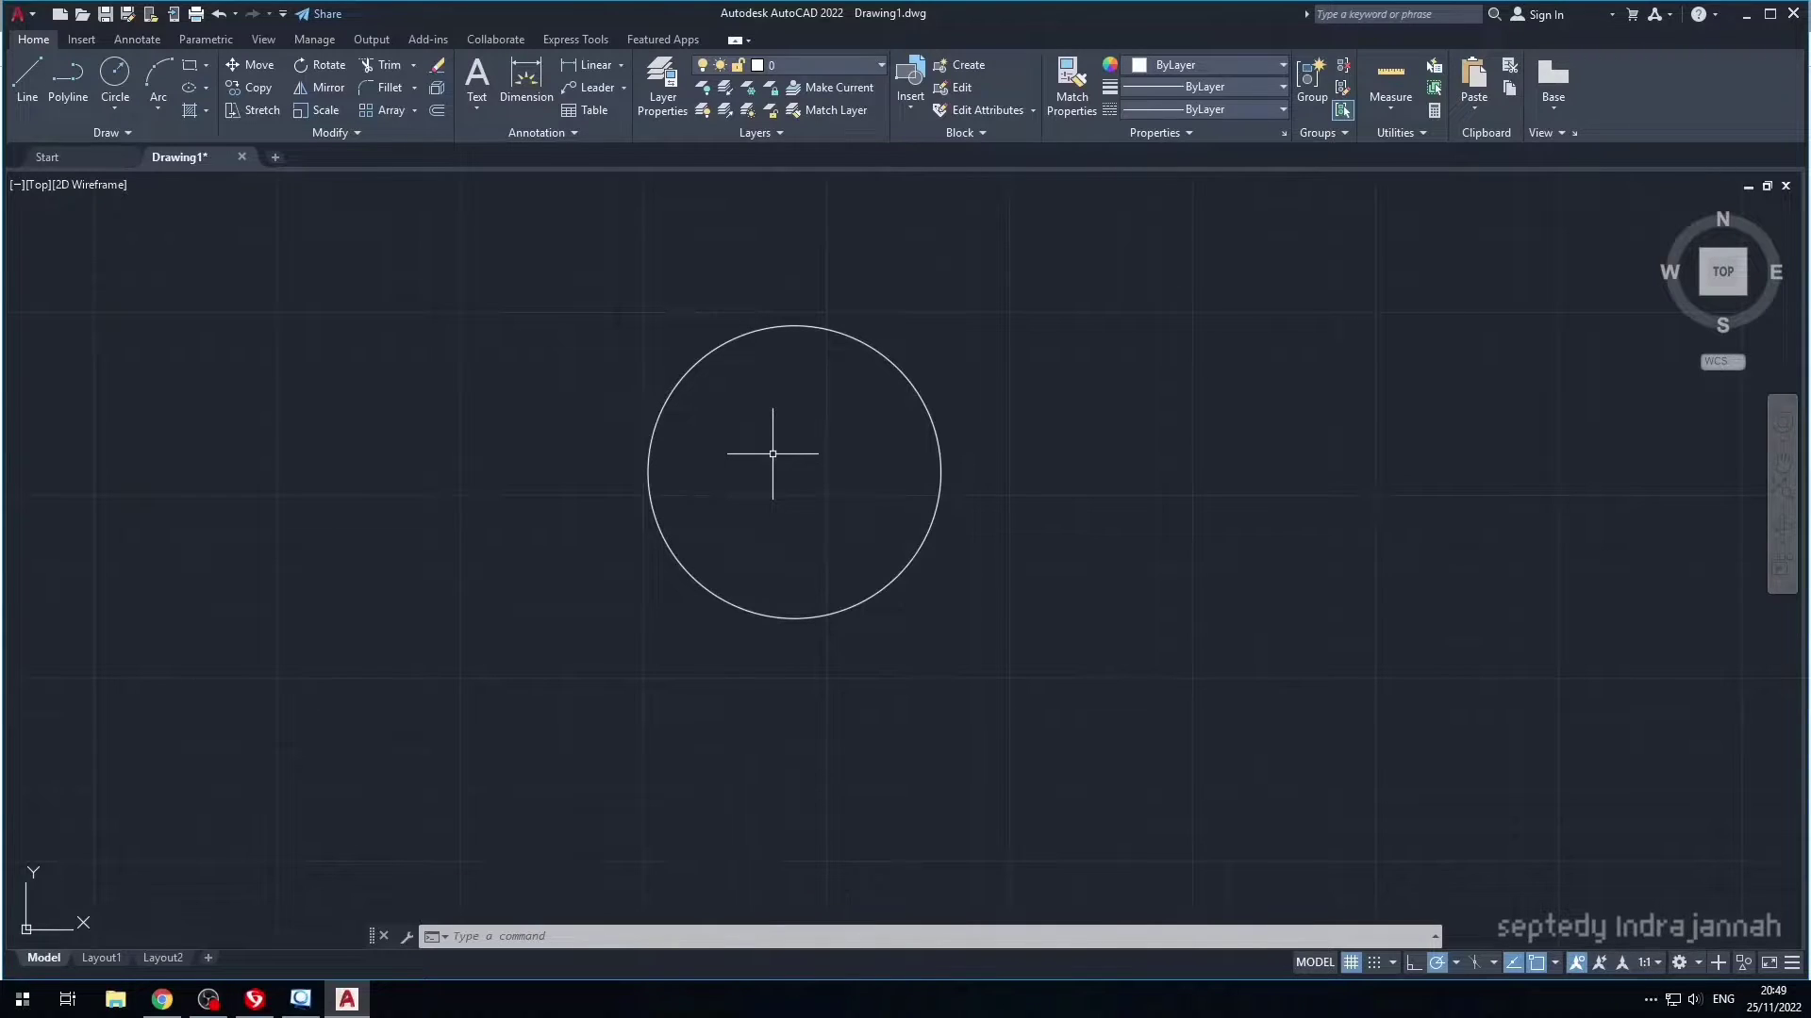
{"action": "key", "text": "Return"}
{"action": "left_click", "coordinate": [794, 471]}
{"action": "left_click", "coordinate": [1087, 472]}
{"action": "key", "text": "Escape"}
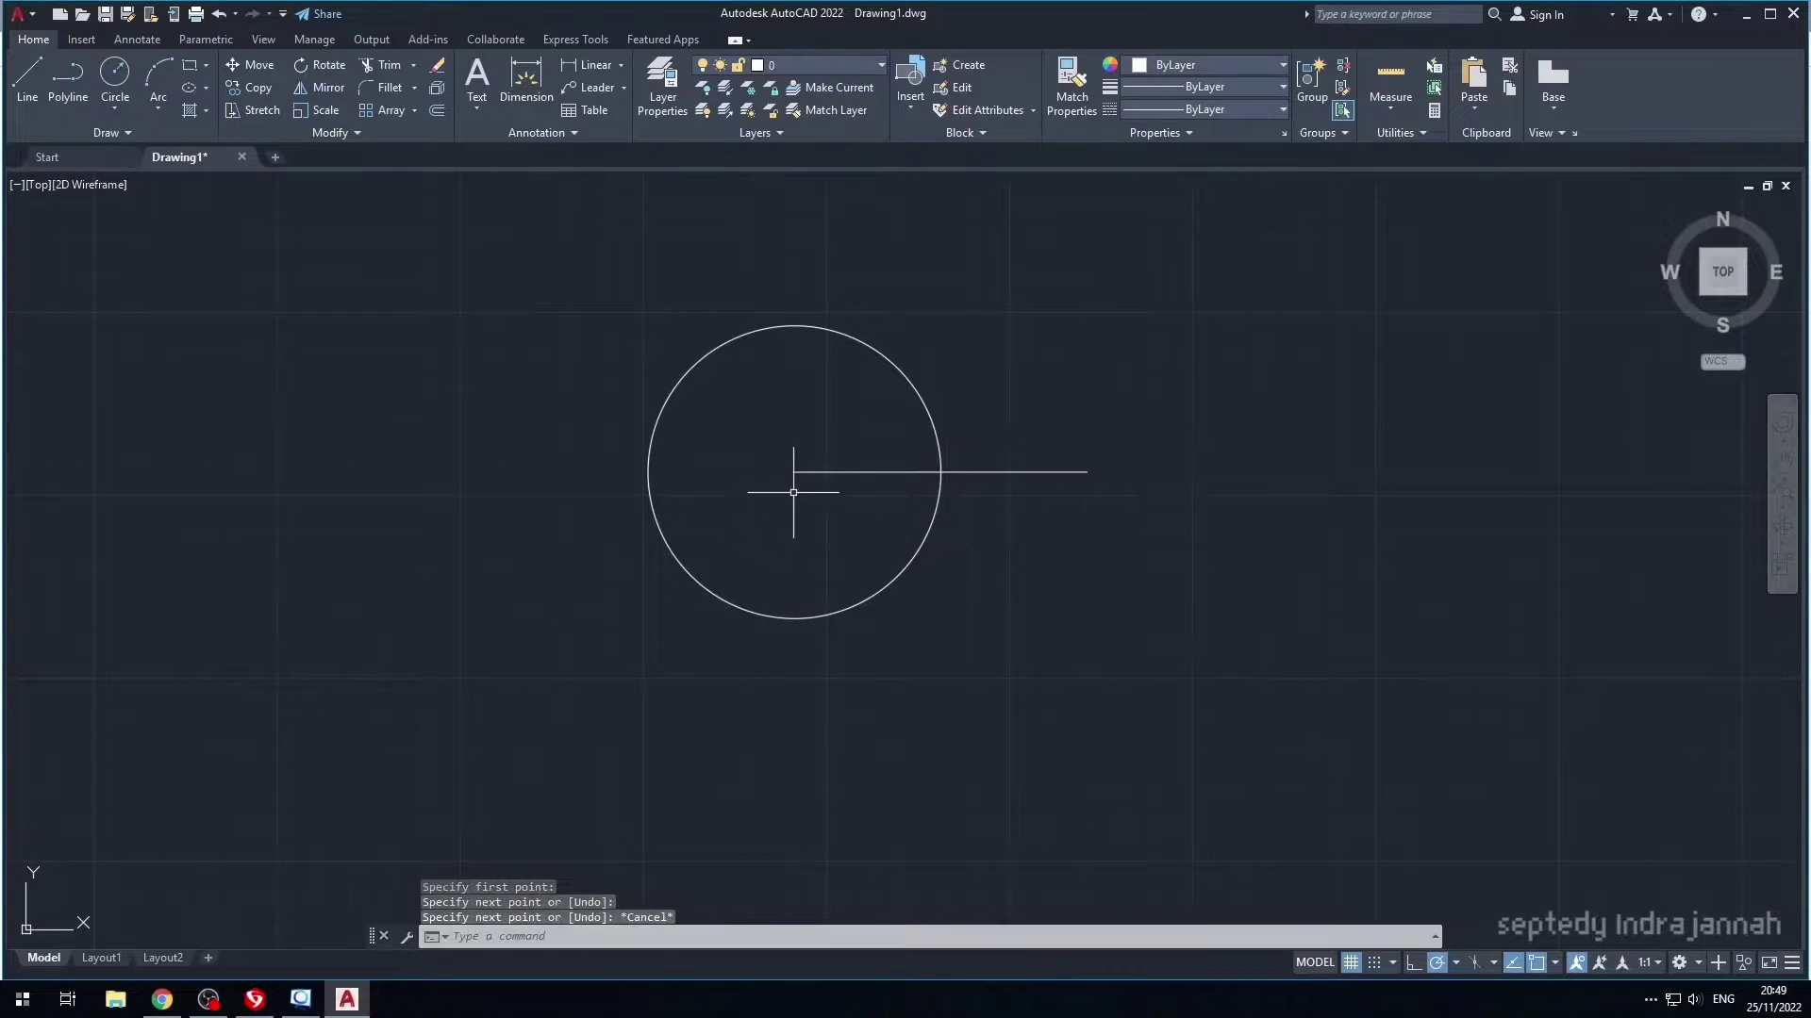
{"action": "key", "text": "Return"}
{"action": "left_click", "coordinate": [794, 472]}
{"action": "left_click", "coordinate": [794, 703]}
{"action": "key", "text": "Escape"}
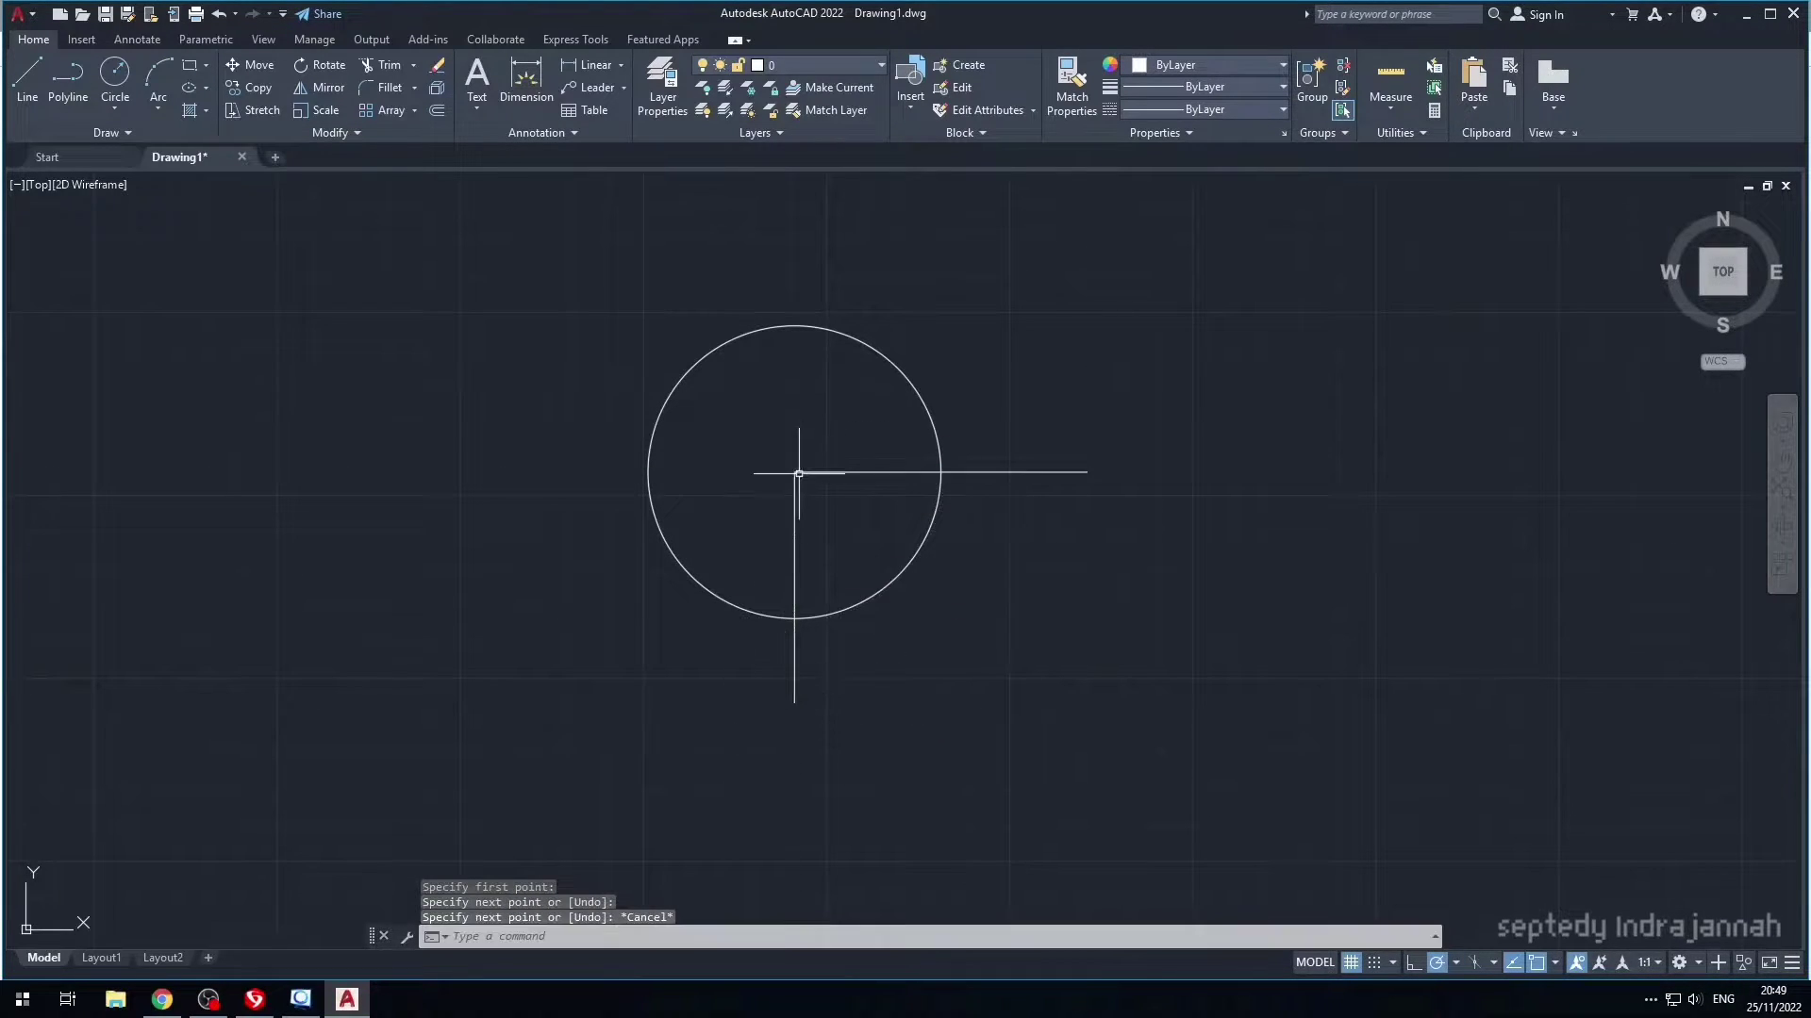
- Draw two more lines from the circle's centre past its edge, one horizontally to the left and one straight up
{"action": "key", "text": "Return"}
{"action": "left_click", "coordinate": [794, 472]}
{"action": "left_click", "coordinate": [567, 471]}
{"action": "key", "text": "Escape"}
{"action": "key", "text": "Return"}
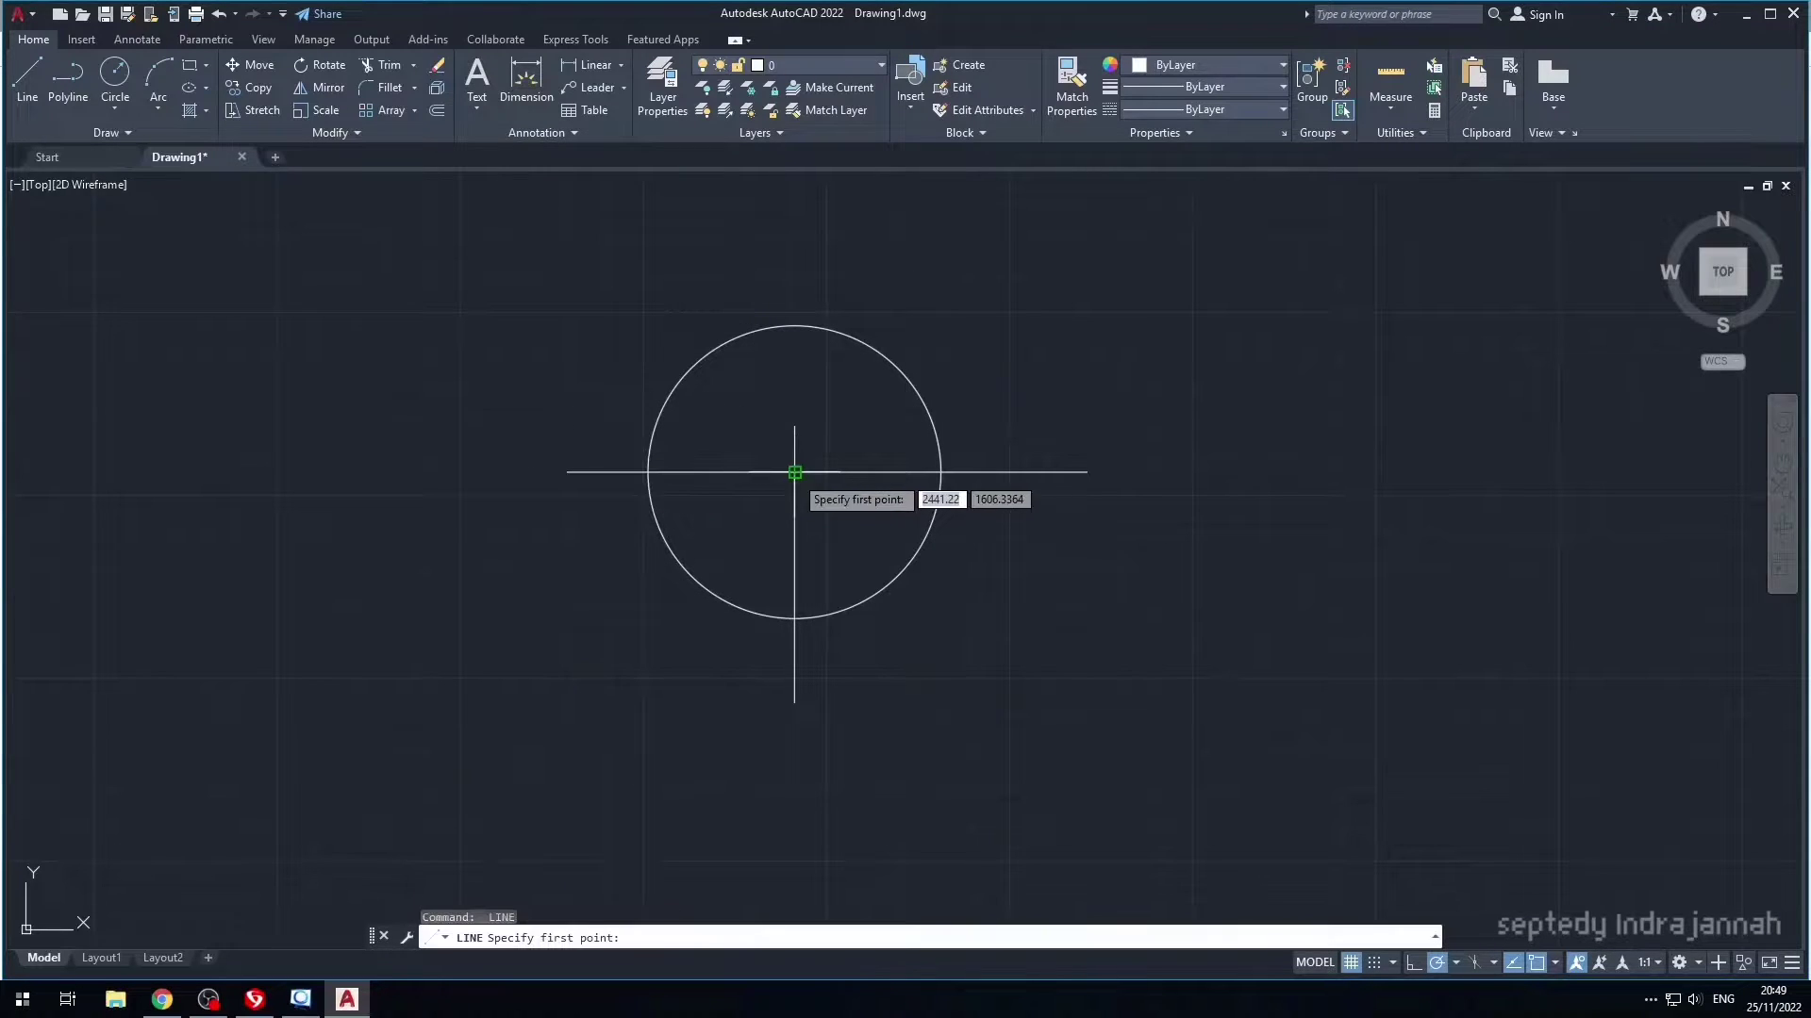
{"action": "left_click", "coordinate": [794, 472]}
{"action": "left_click", "coordinate": [794, 271]}
{"action": "key", "text": "Escape"}
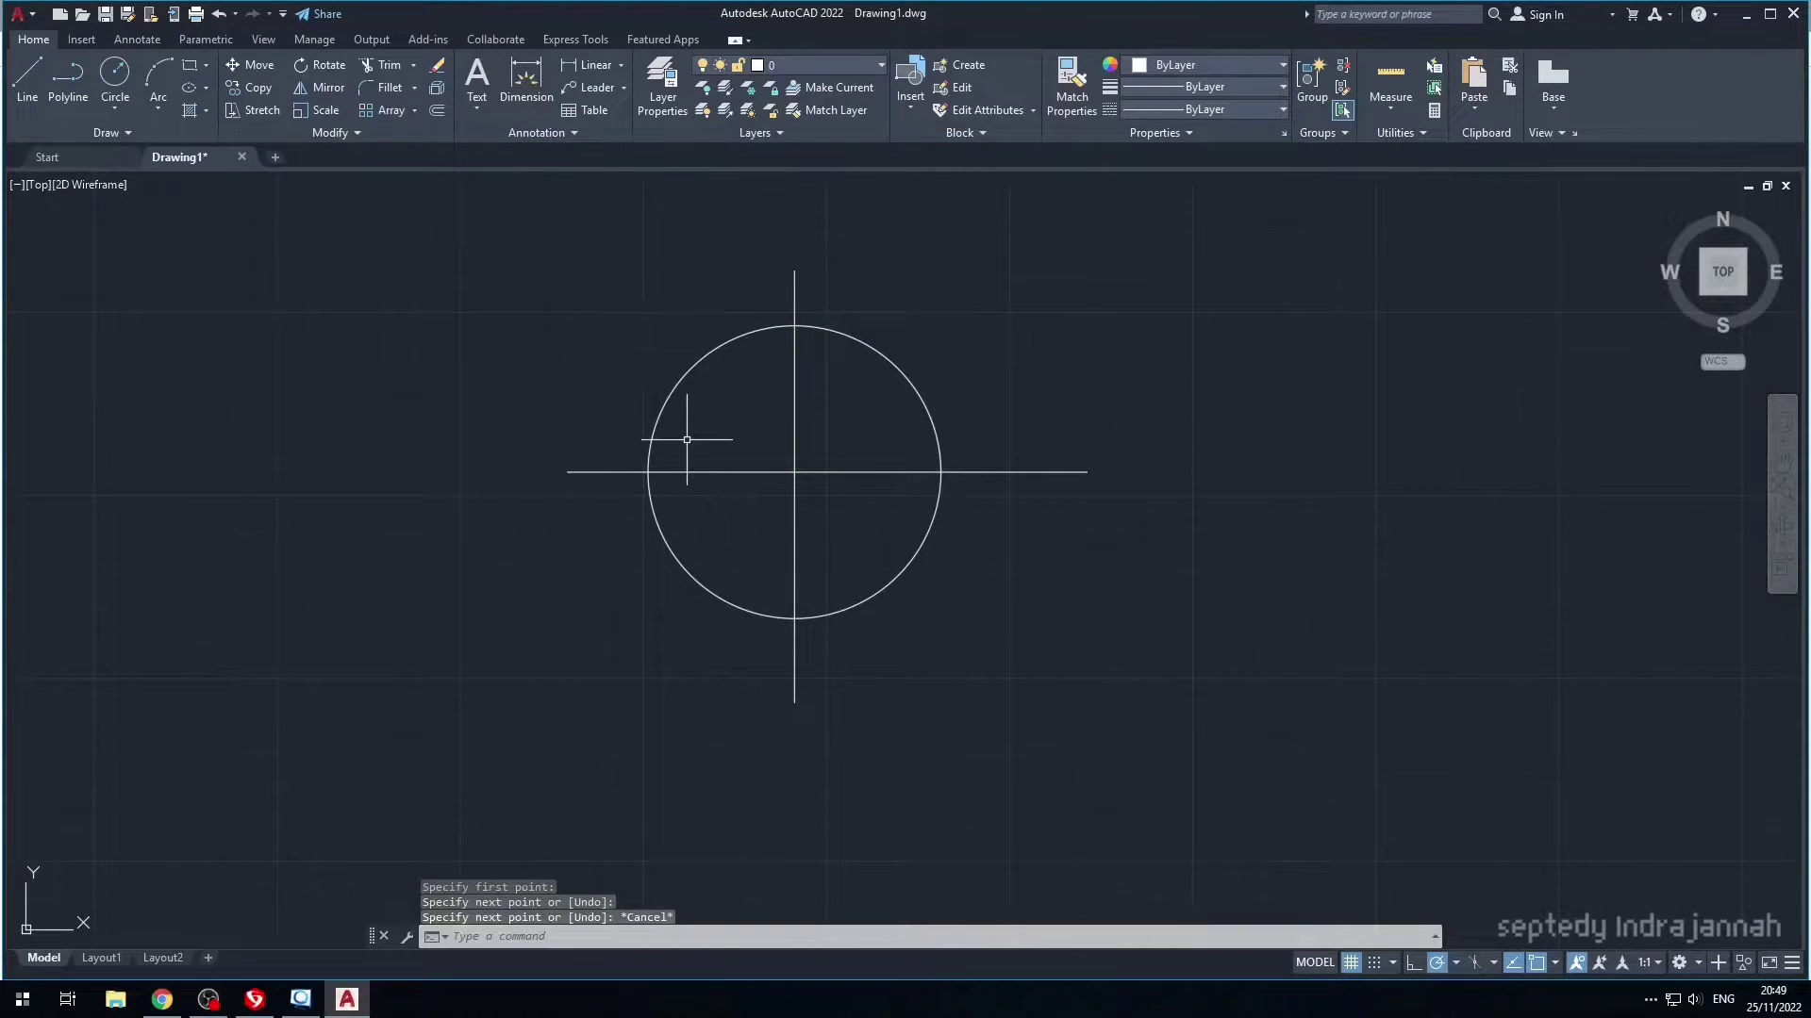
- Draw a line about 55 long from the circle's centre toward the upper right at 60 degrees
{"action": "key", "text": "Return"}
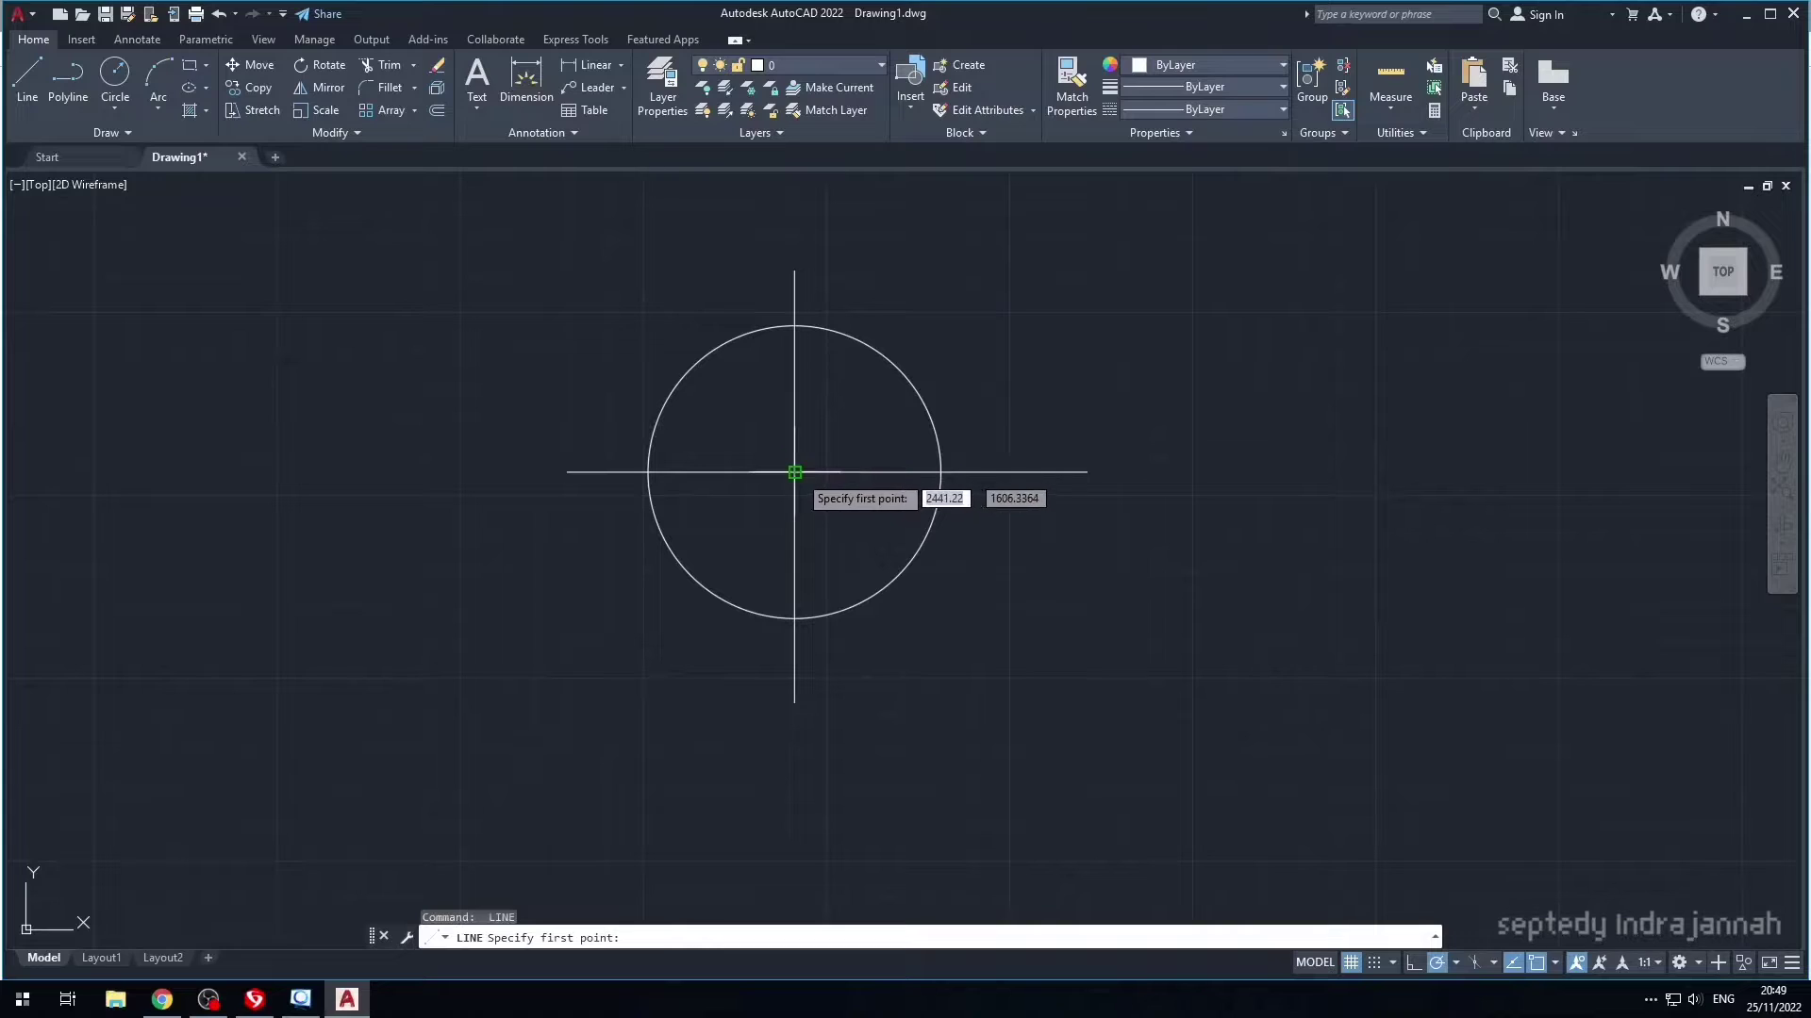
{"action": "left_click", "coordinate": [794, 471]}
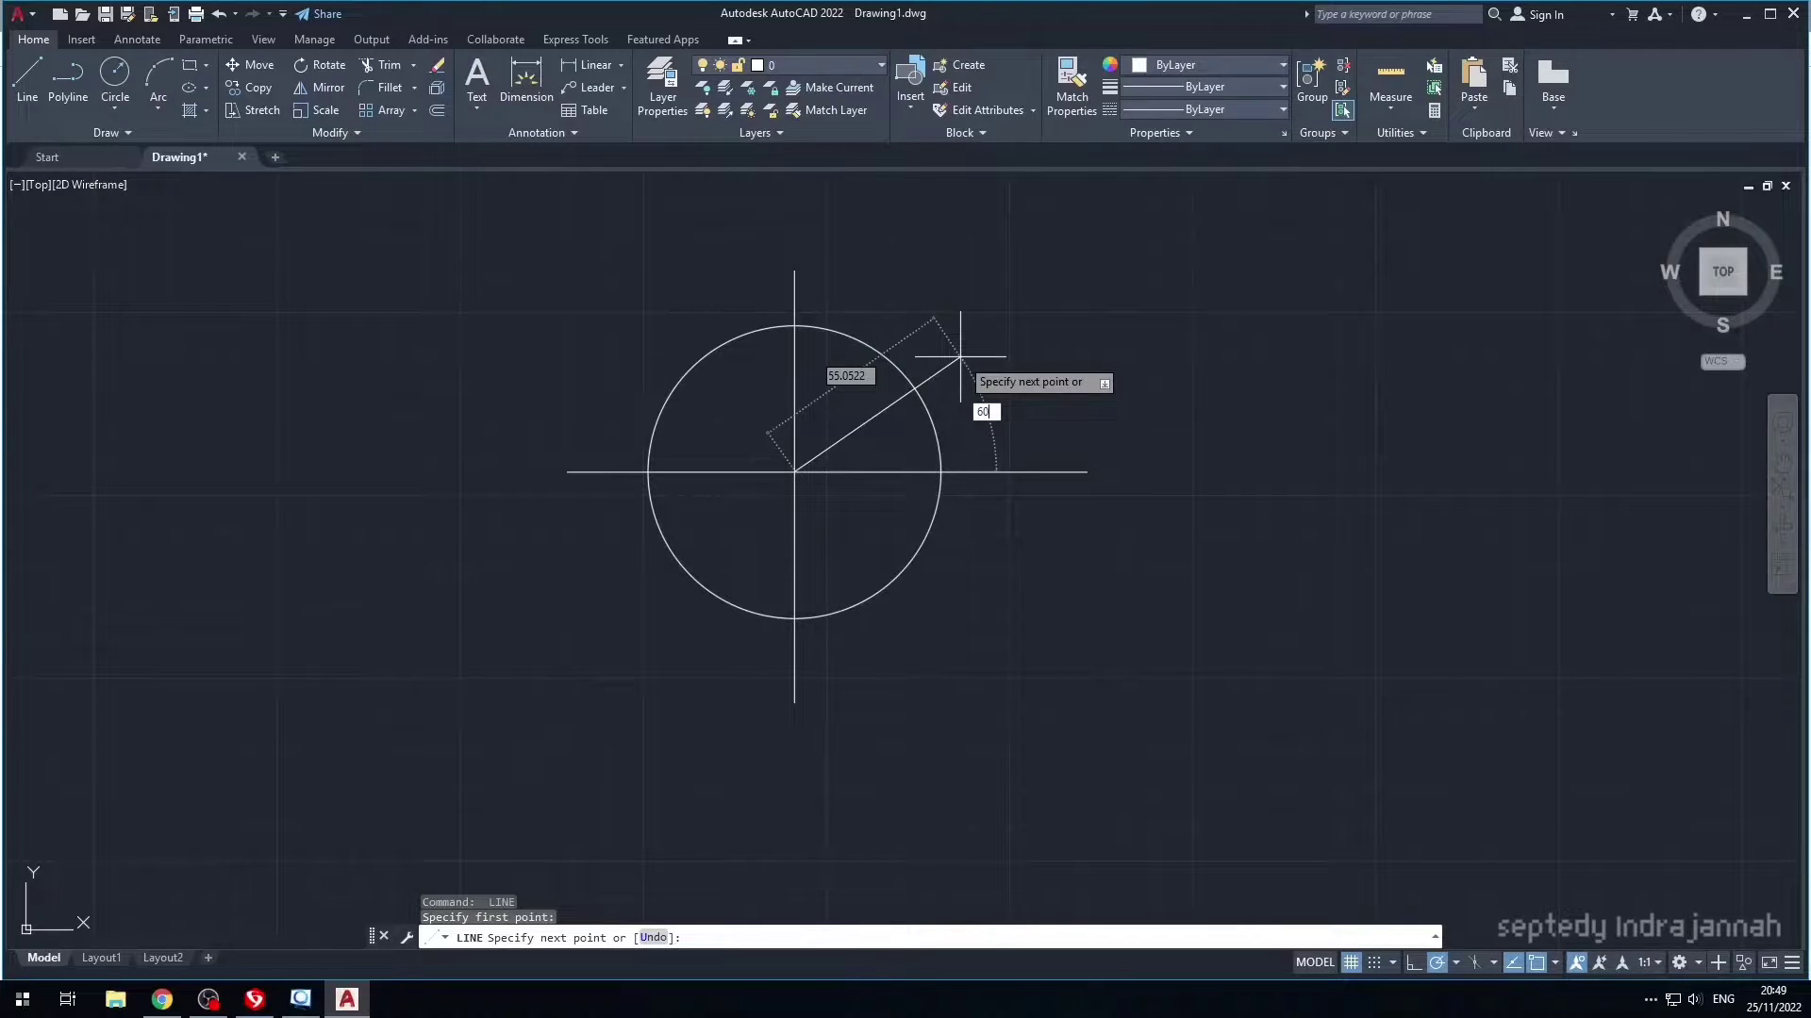
{"action": "key", "text": "Return"}
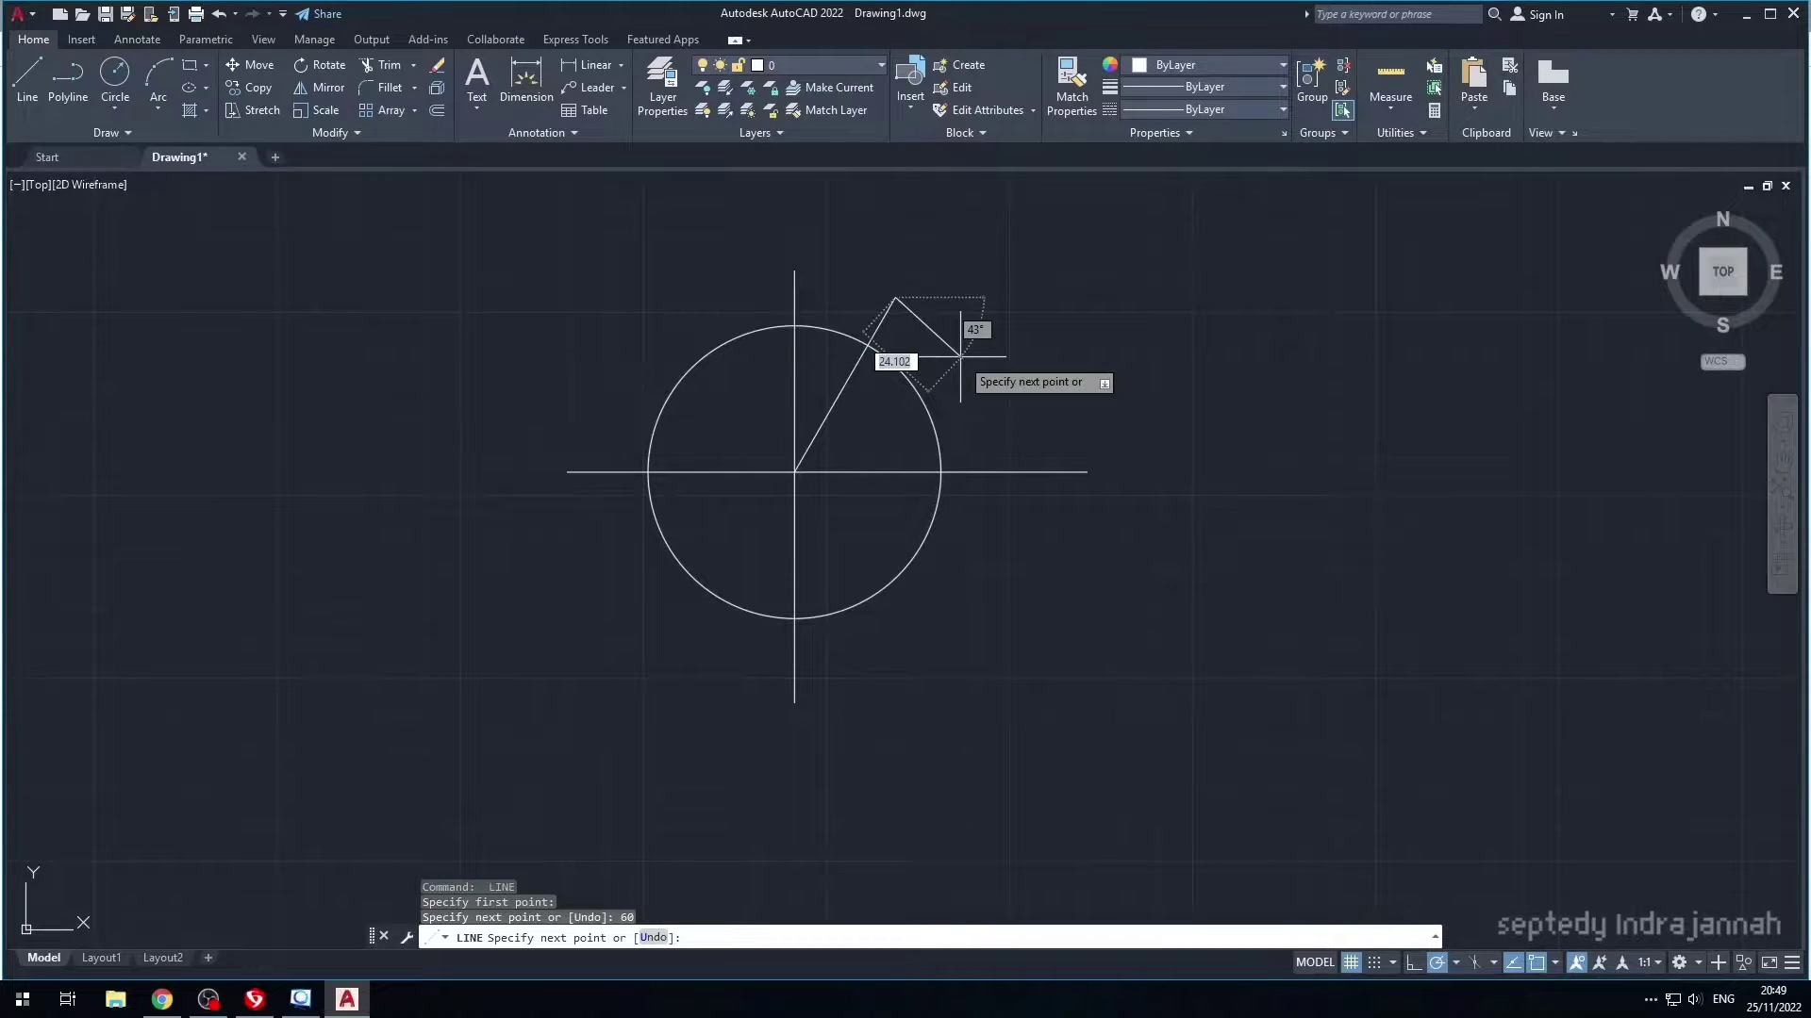
{"action": "key", "text": "Escape"}
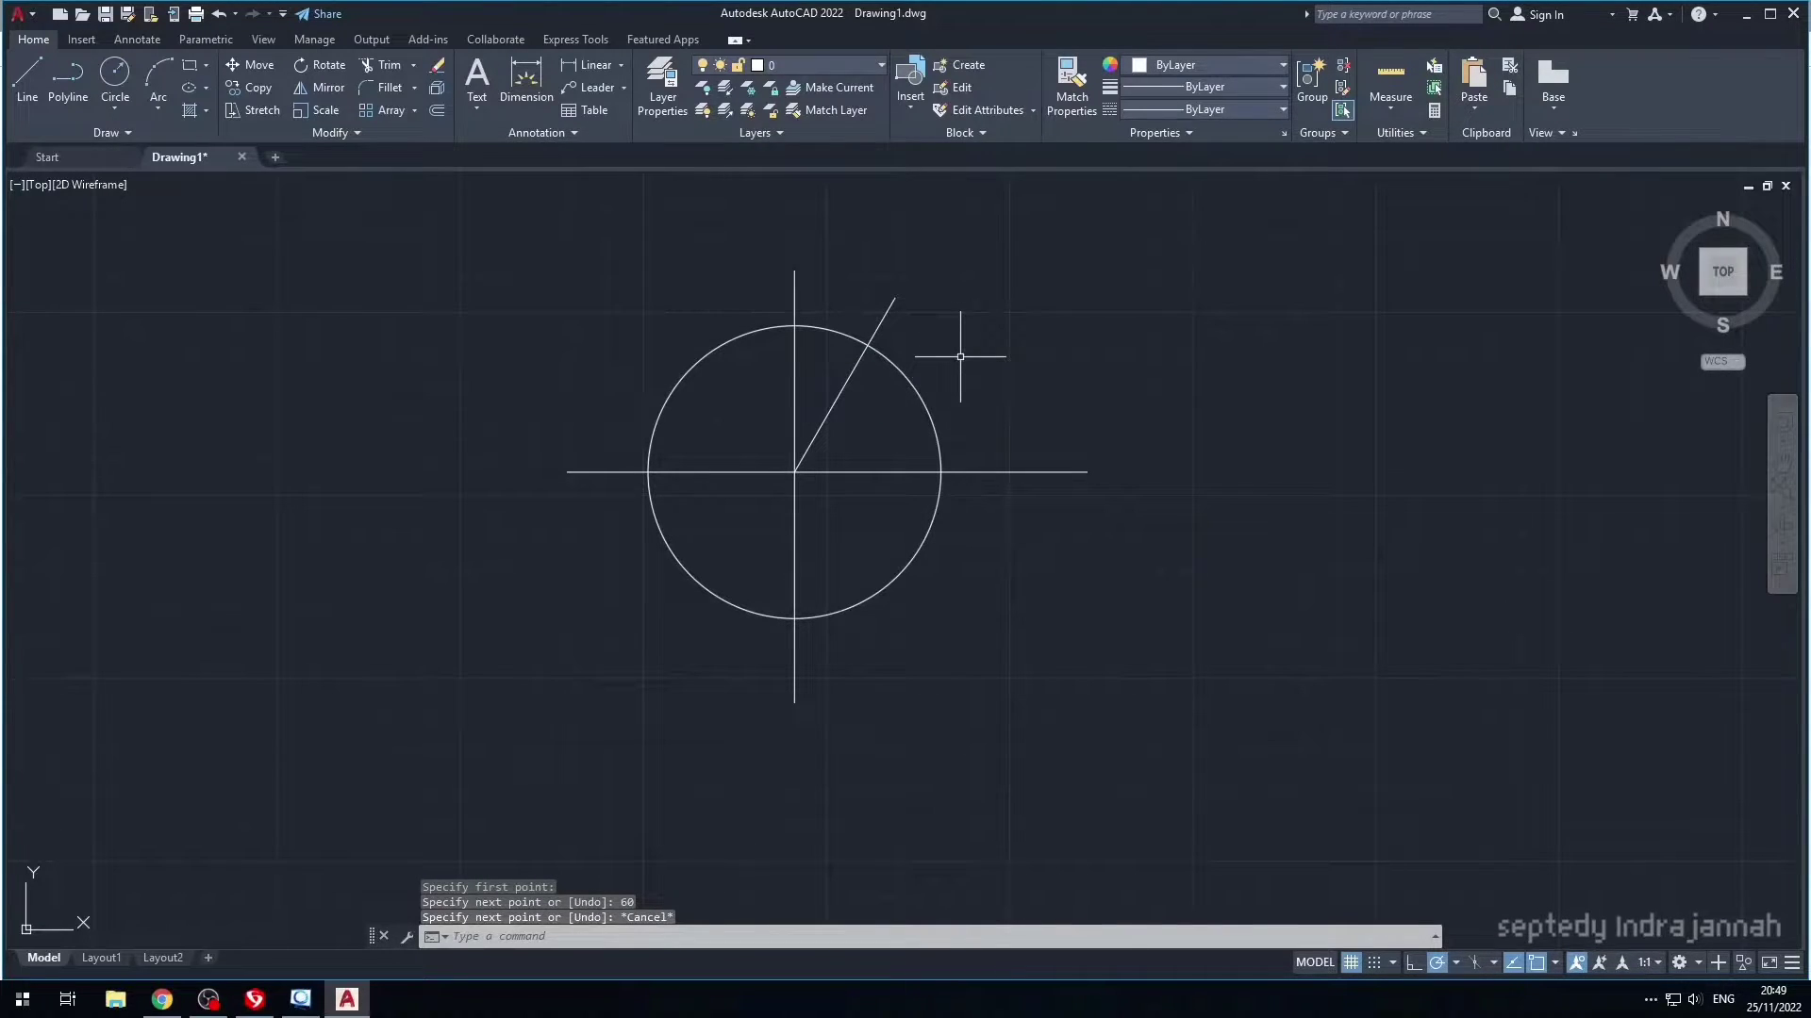
- Draw a second circle of radius 40 centred where the 60-degree line crosses the first circle
{"action": "type", "text": "ci"}
{"action": "key", "text": "Return"}
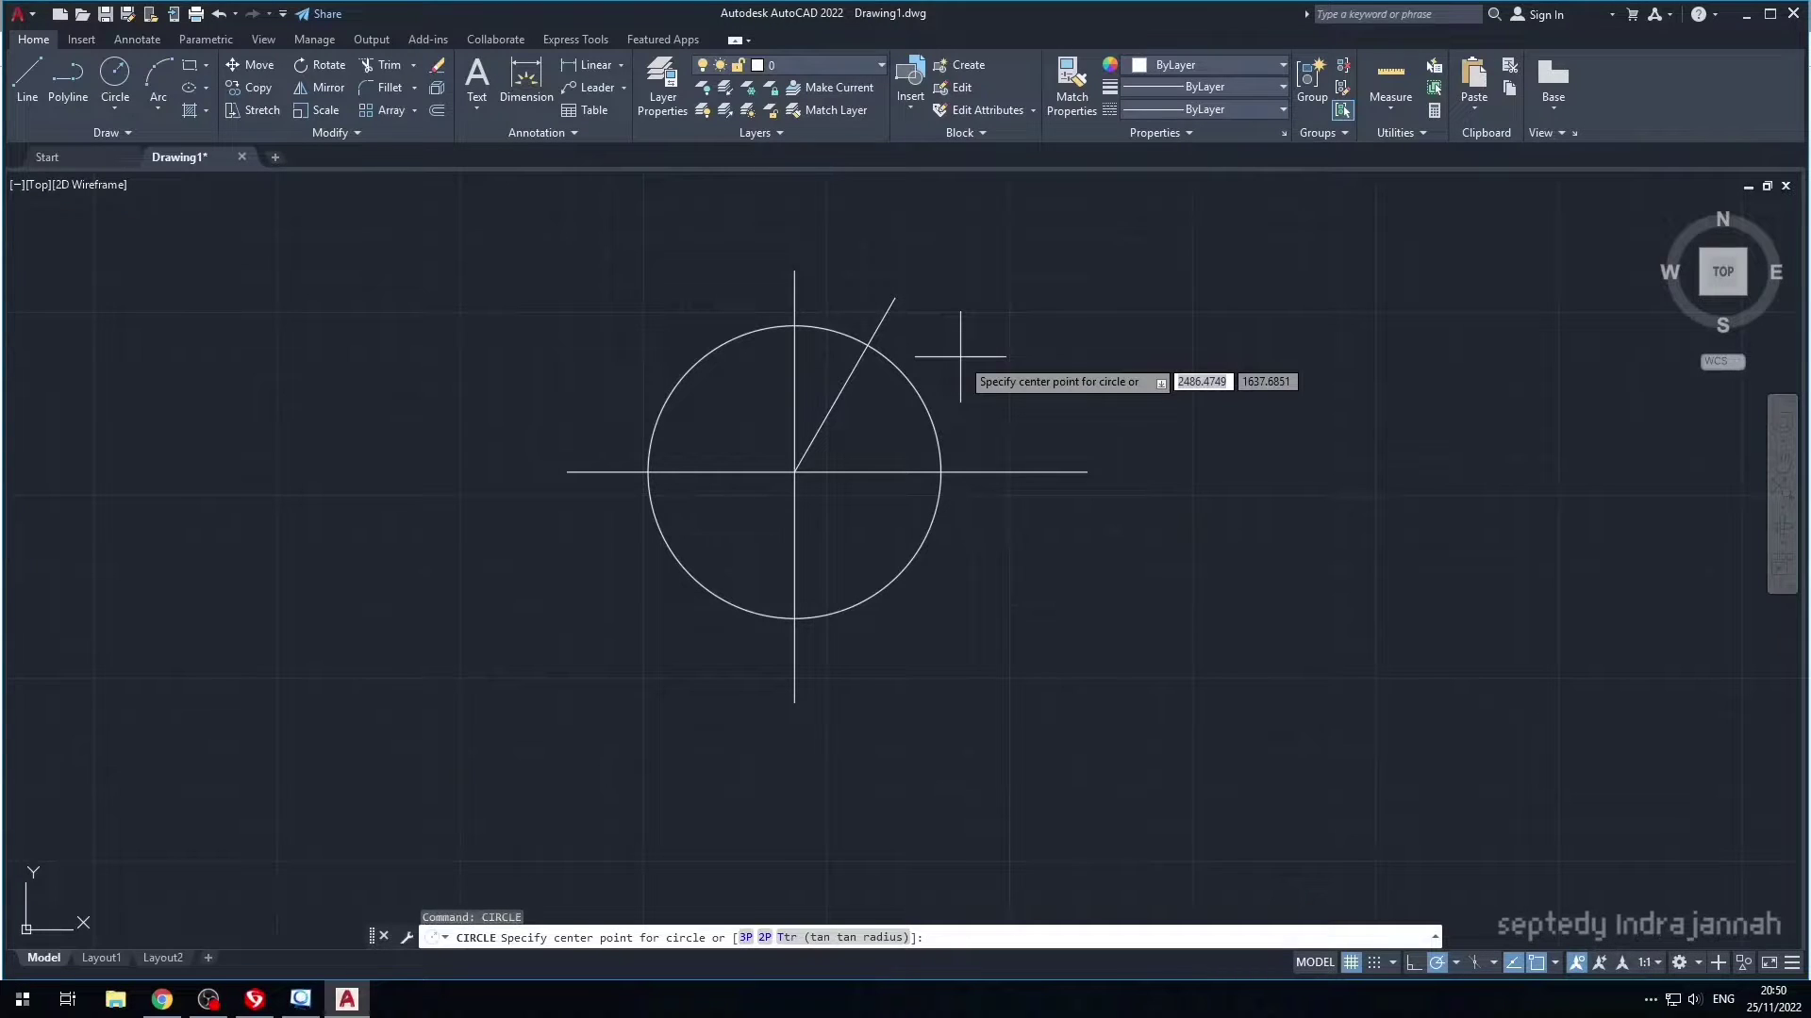
{"action": "left_click", "coordinate": [867, 345]}
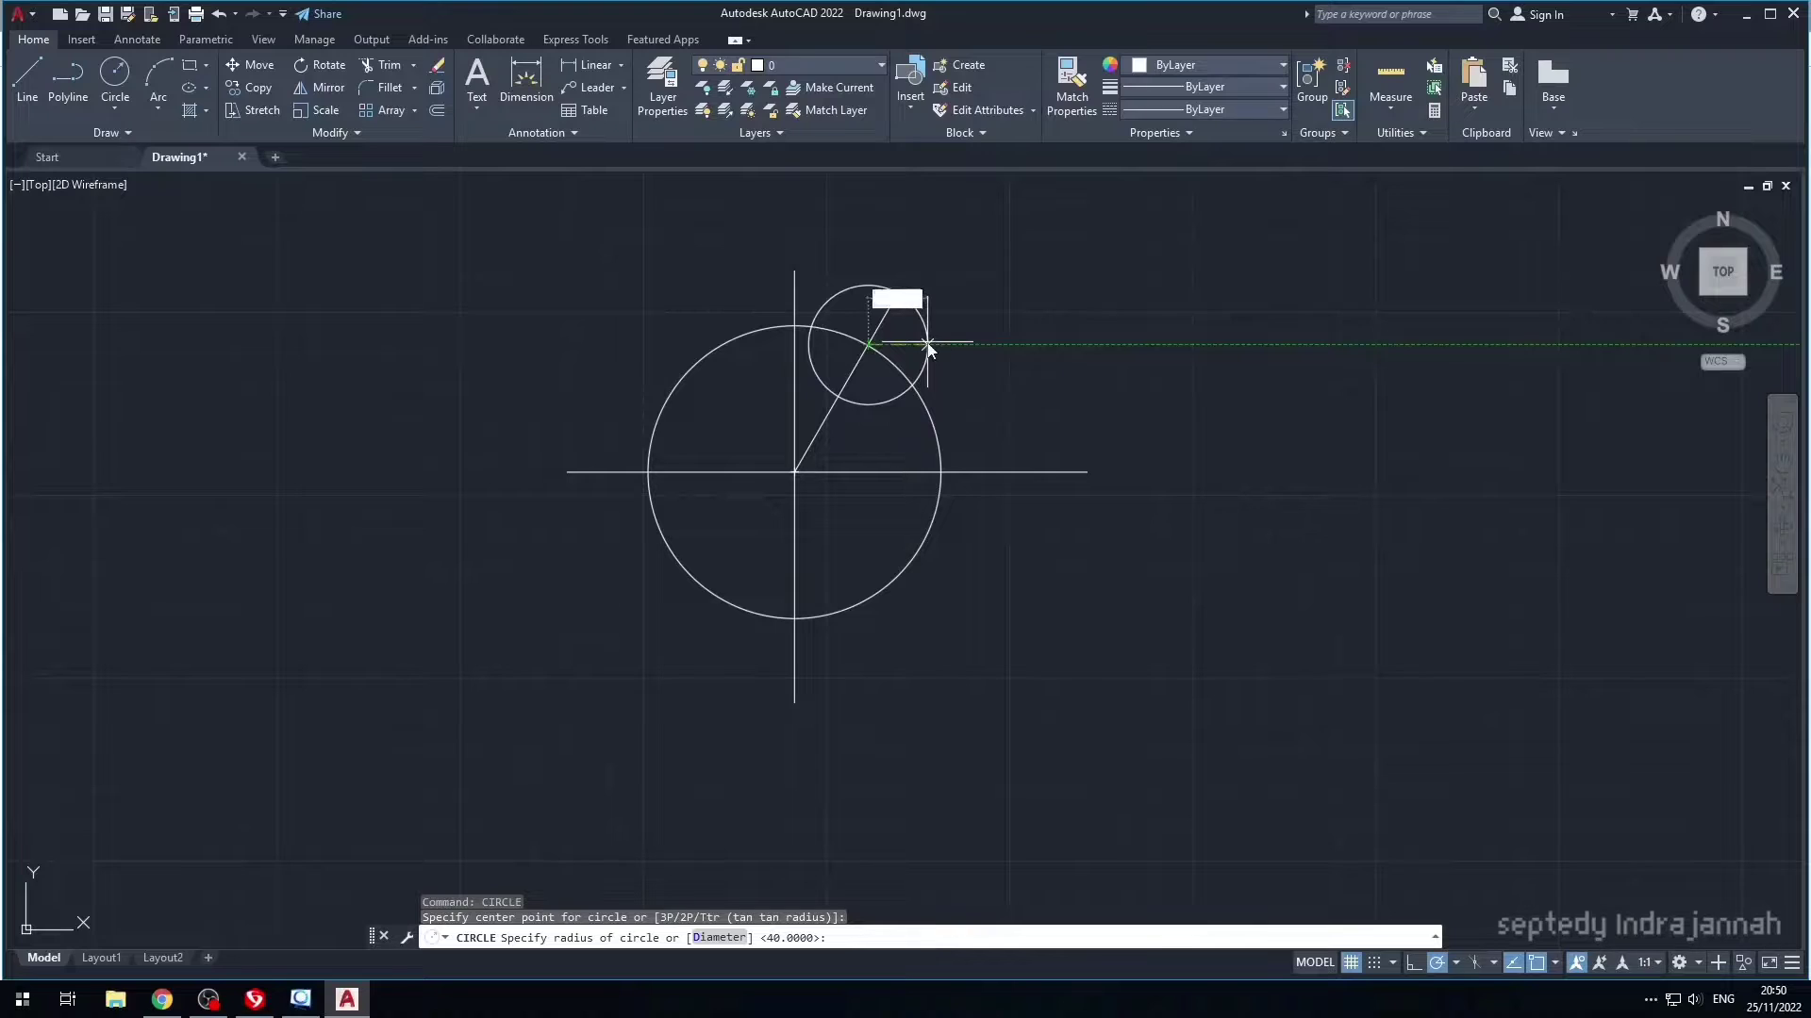
{"action": "key", "text": "Return"}
{"action": "key", "text": "Escape"}
- Trim the second circle's outer arc and the first circle's arc inside it to leave a crescent outline
{"action": "type", "text": "trim"}
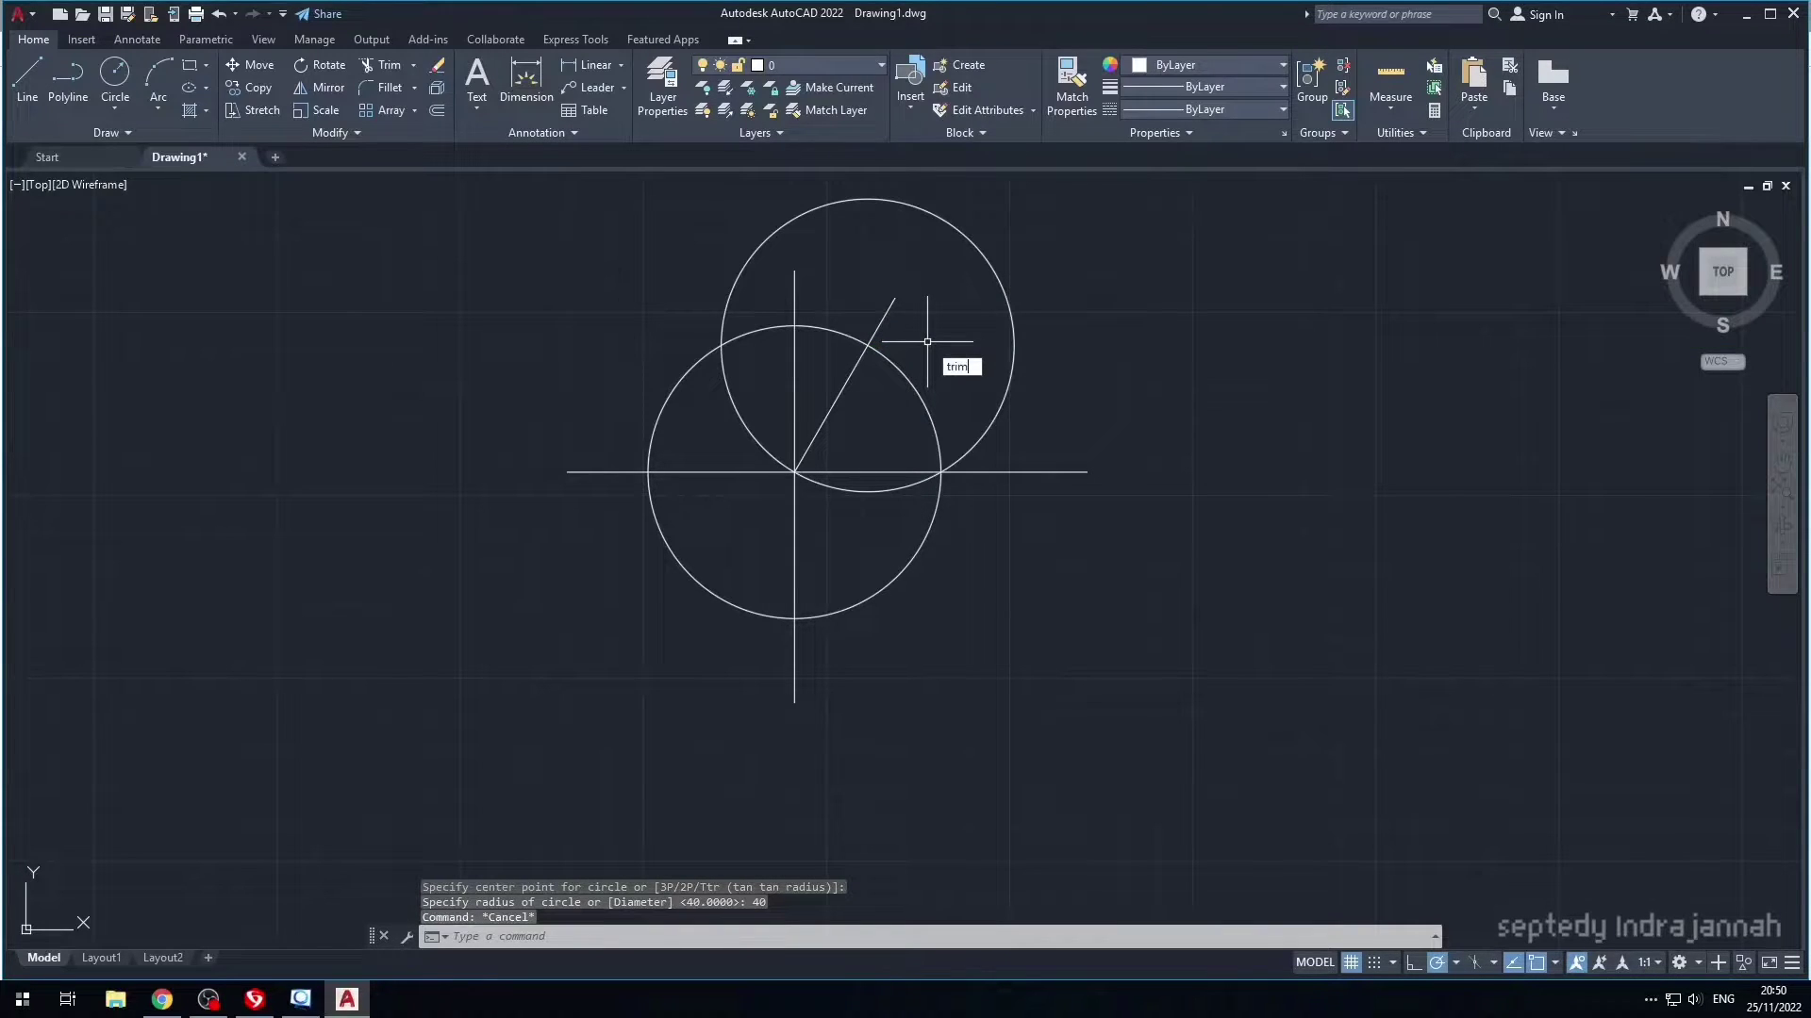
{"action": "key", "text": "Return"}
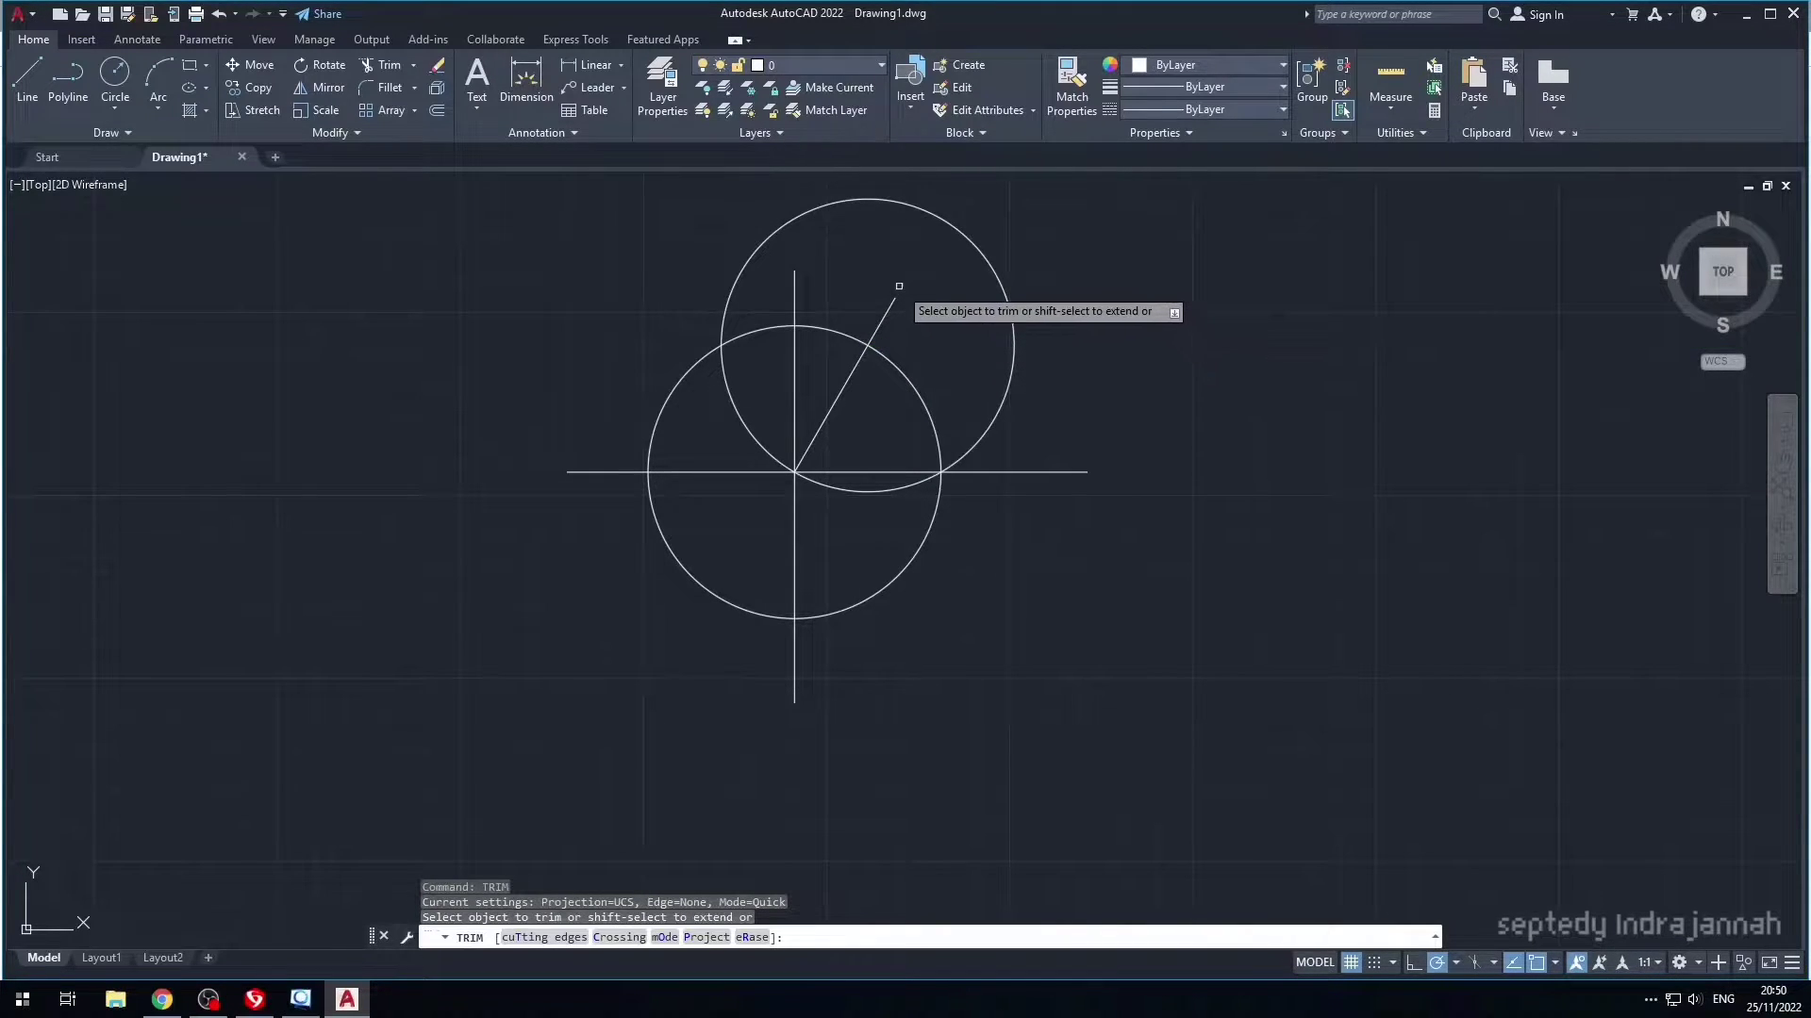
{"action": "left_click", "coordinate": [743, 262]}
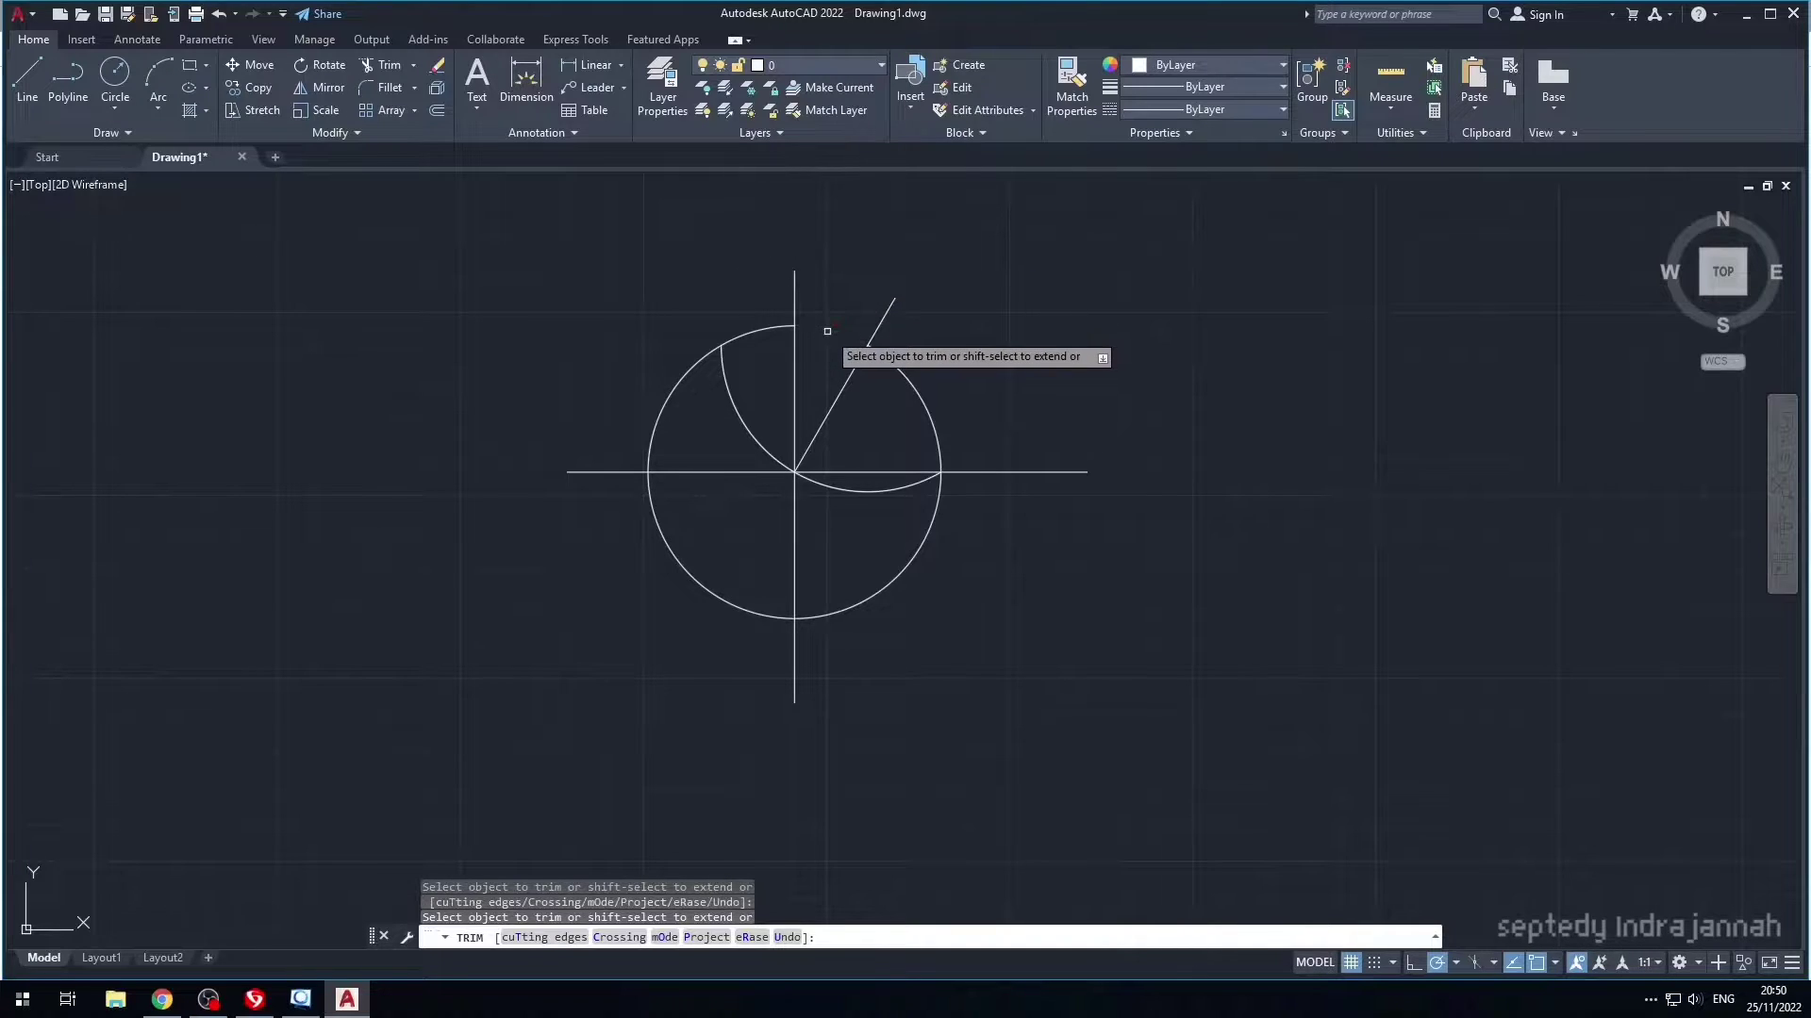
{"action": "left_click", "coordinate": [899, 368]}
{"action": "left_click", "coordinate": [753, 332]}
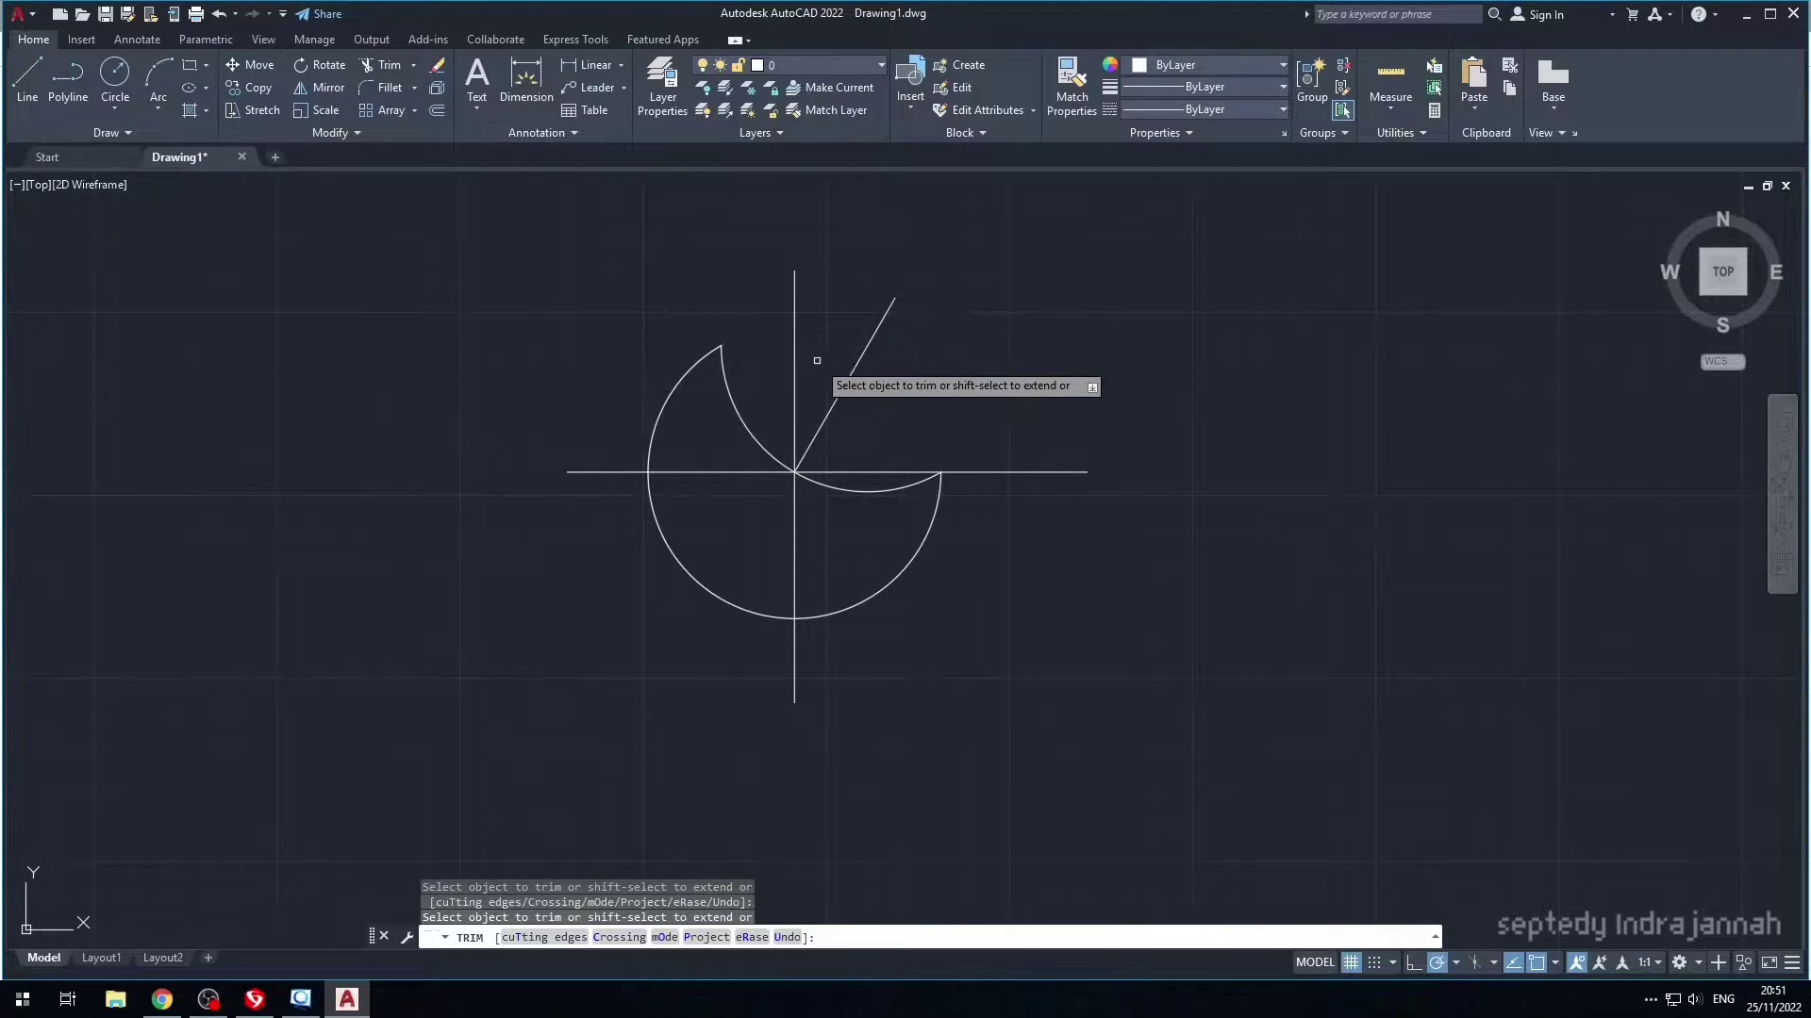
- Remove the horizontal line right of the centre and the 60-degree line with Trim
{"action": "left_click", "coordinate": [880, 475]}
{"action": "left_click", "coordinate": [1009, 472]}
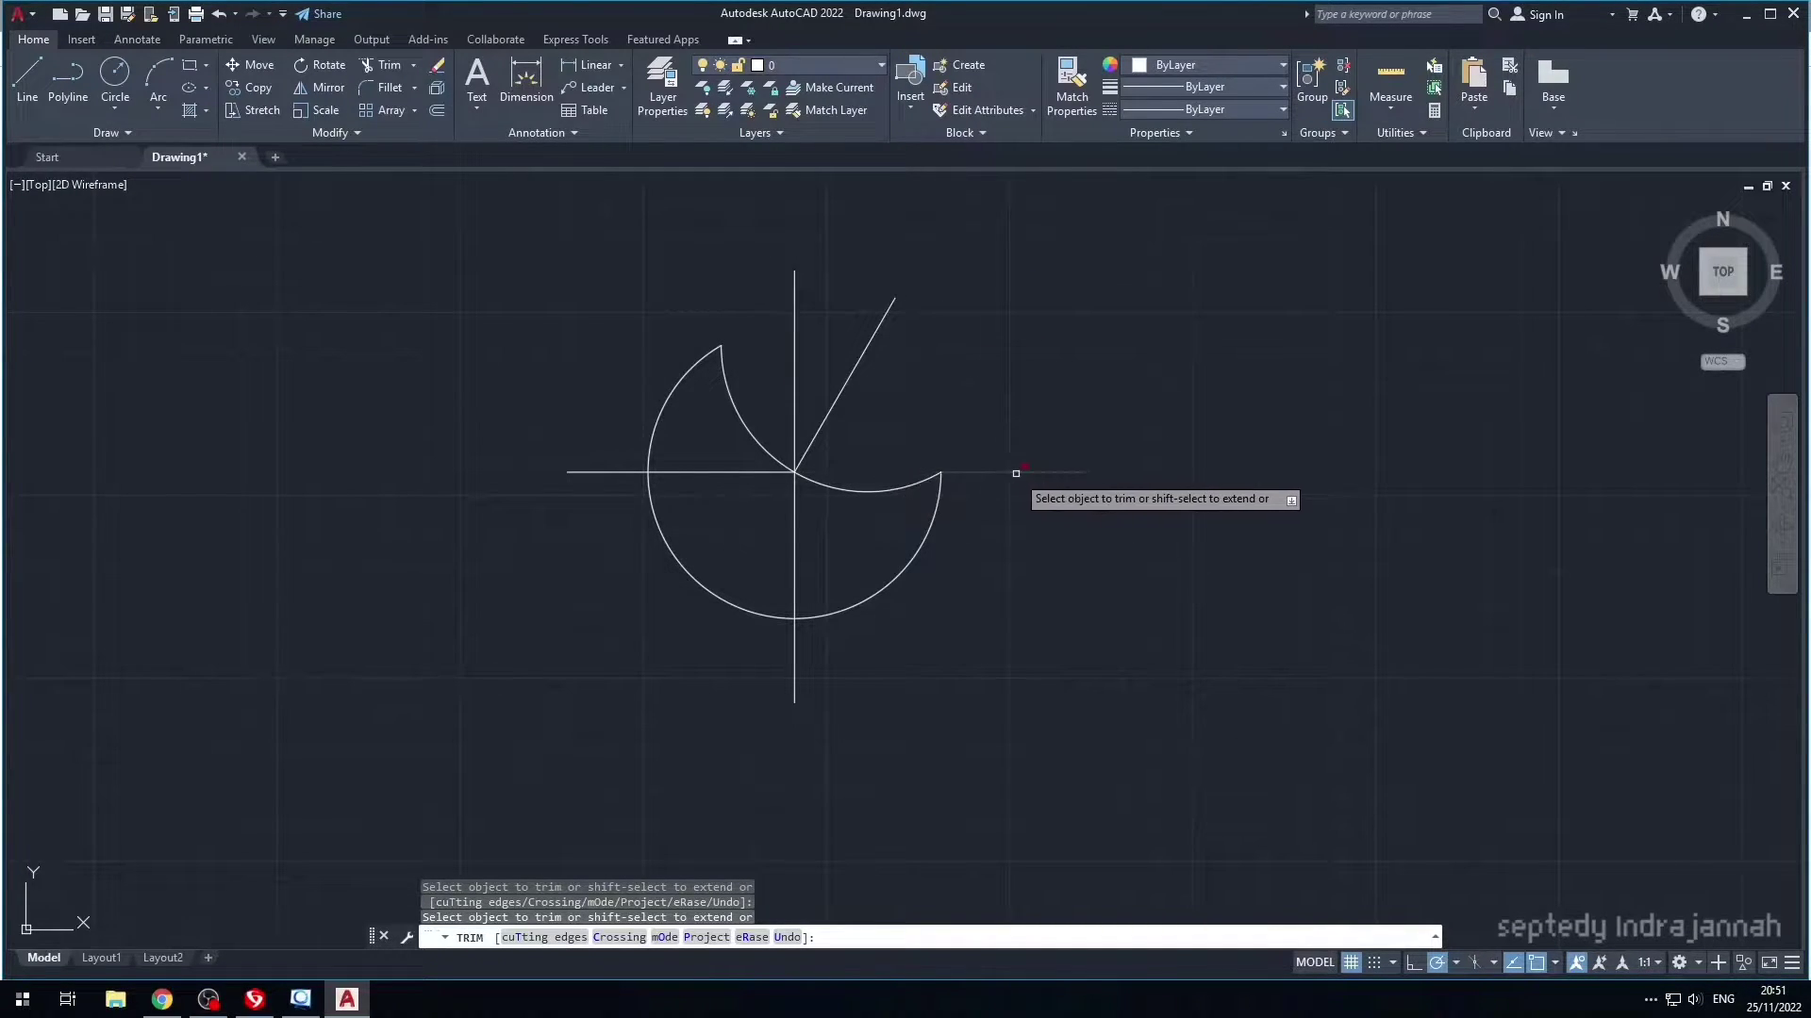
{"action": "left_click", "coordinate": [844, 386]}
{"action": "key", "text": "Escape"}
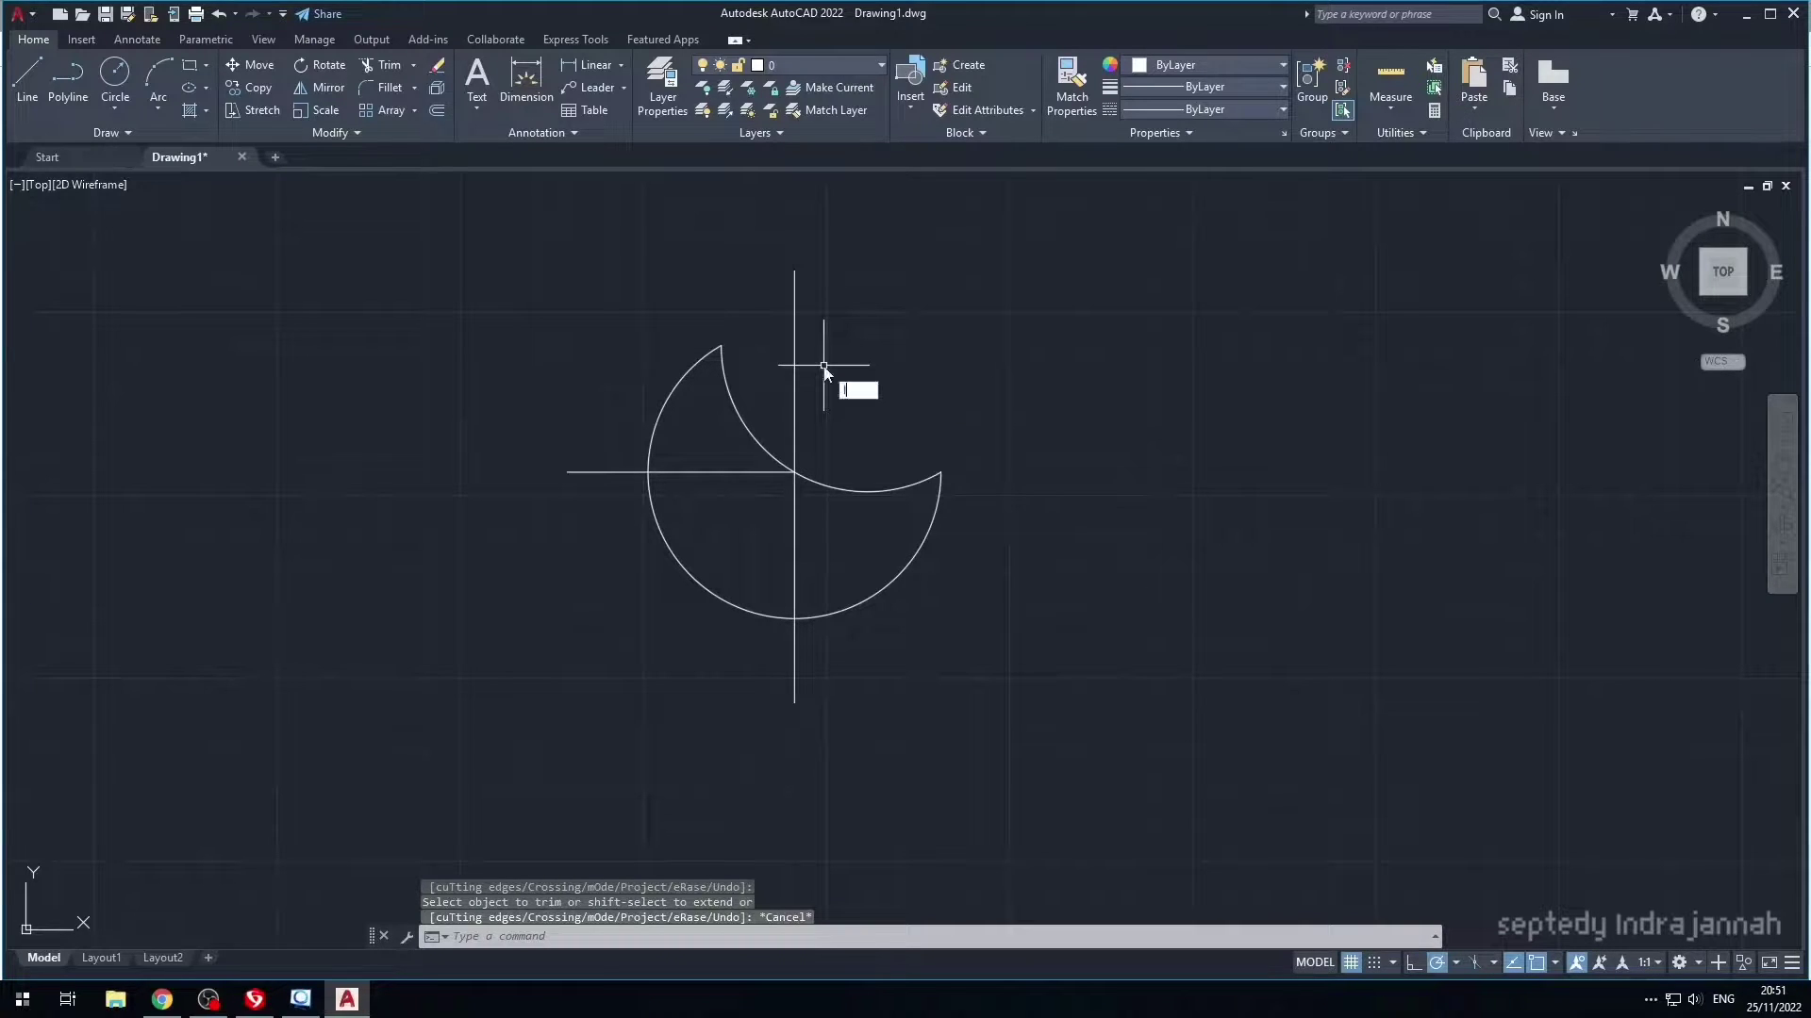
- Draw a line 22.5 to the left from the vertical line's lower end, continuing straight up past the crescent's upper tip
{"action": "type", "text": "l"}
{"action": "key", "text": "Return"}
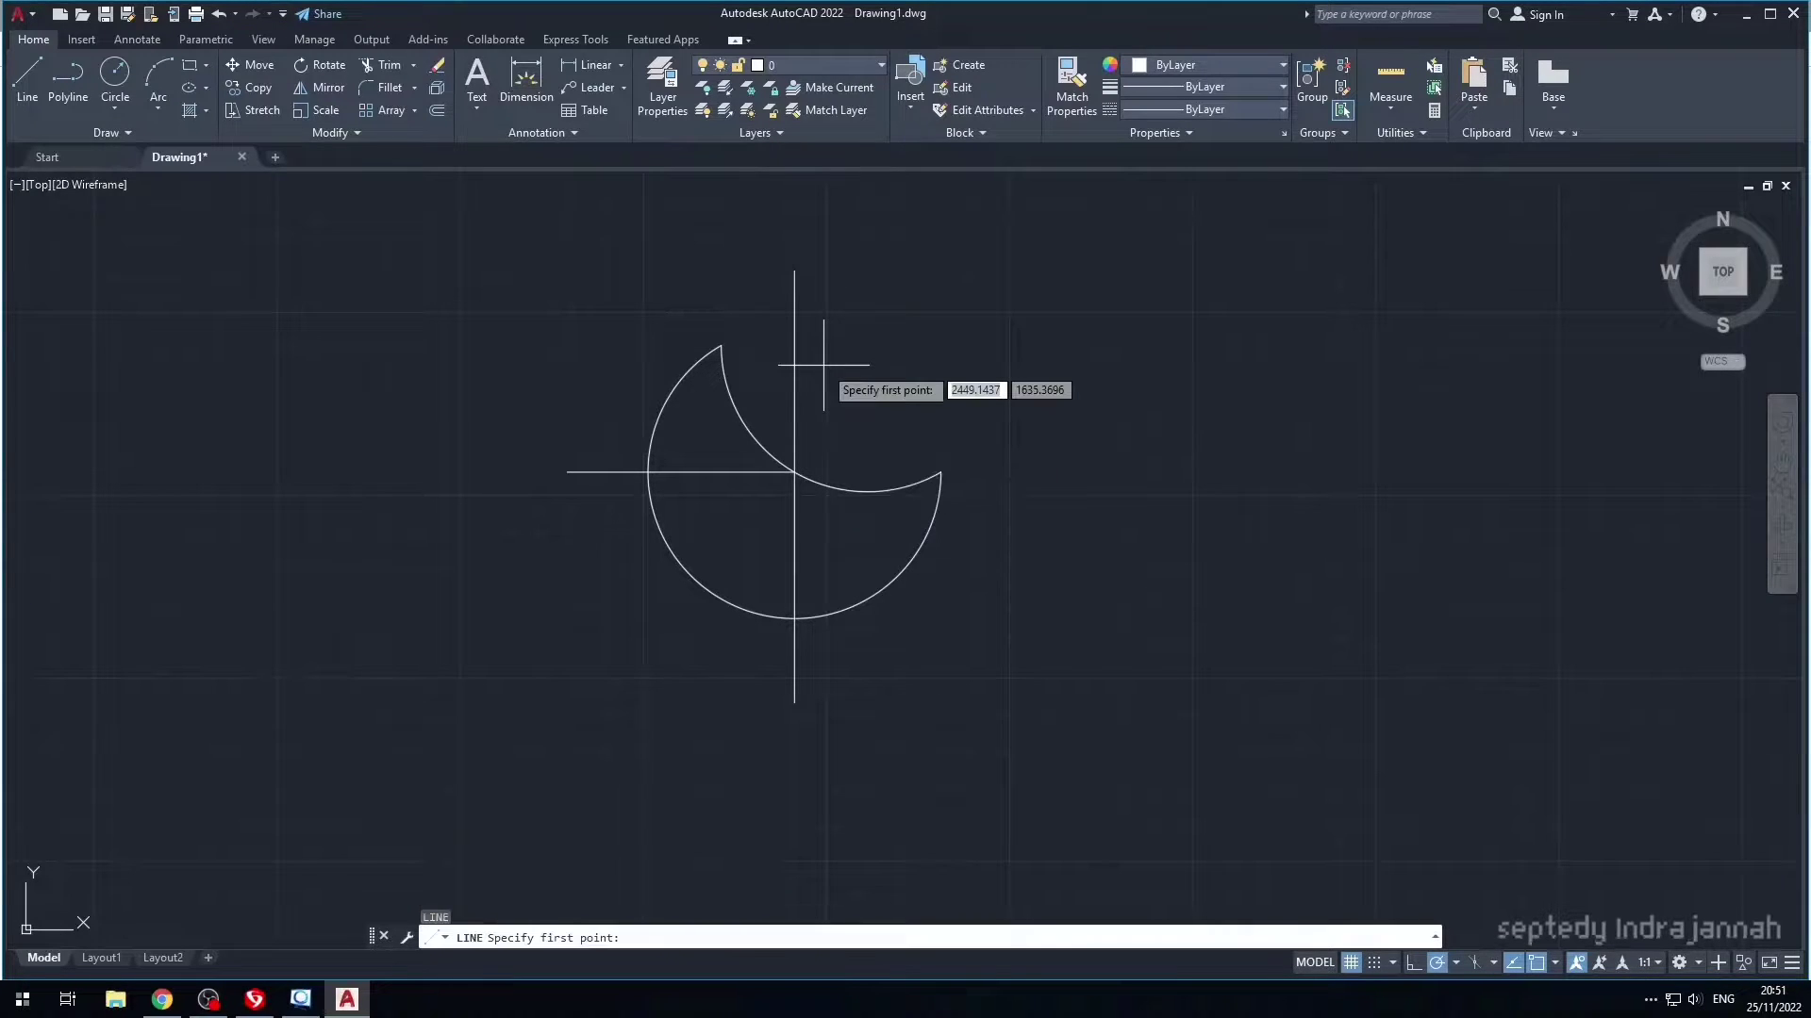
{"action": "left_click", "coordinate": [795, 702]}
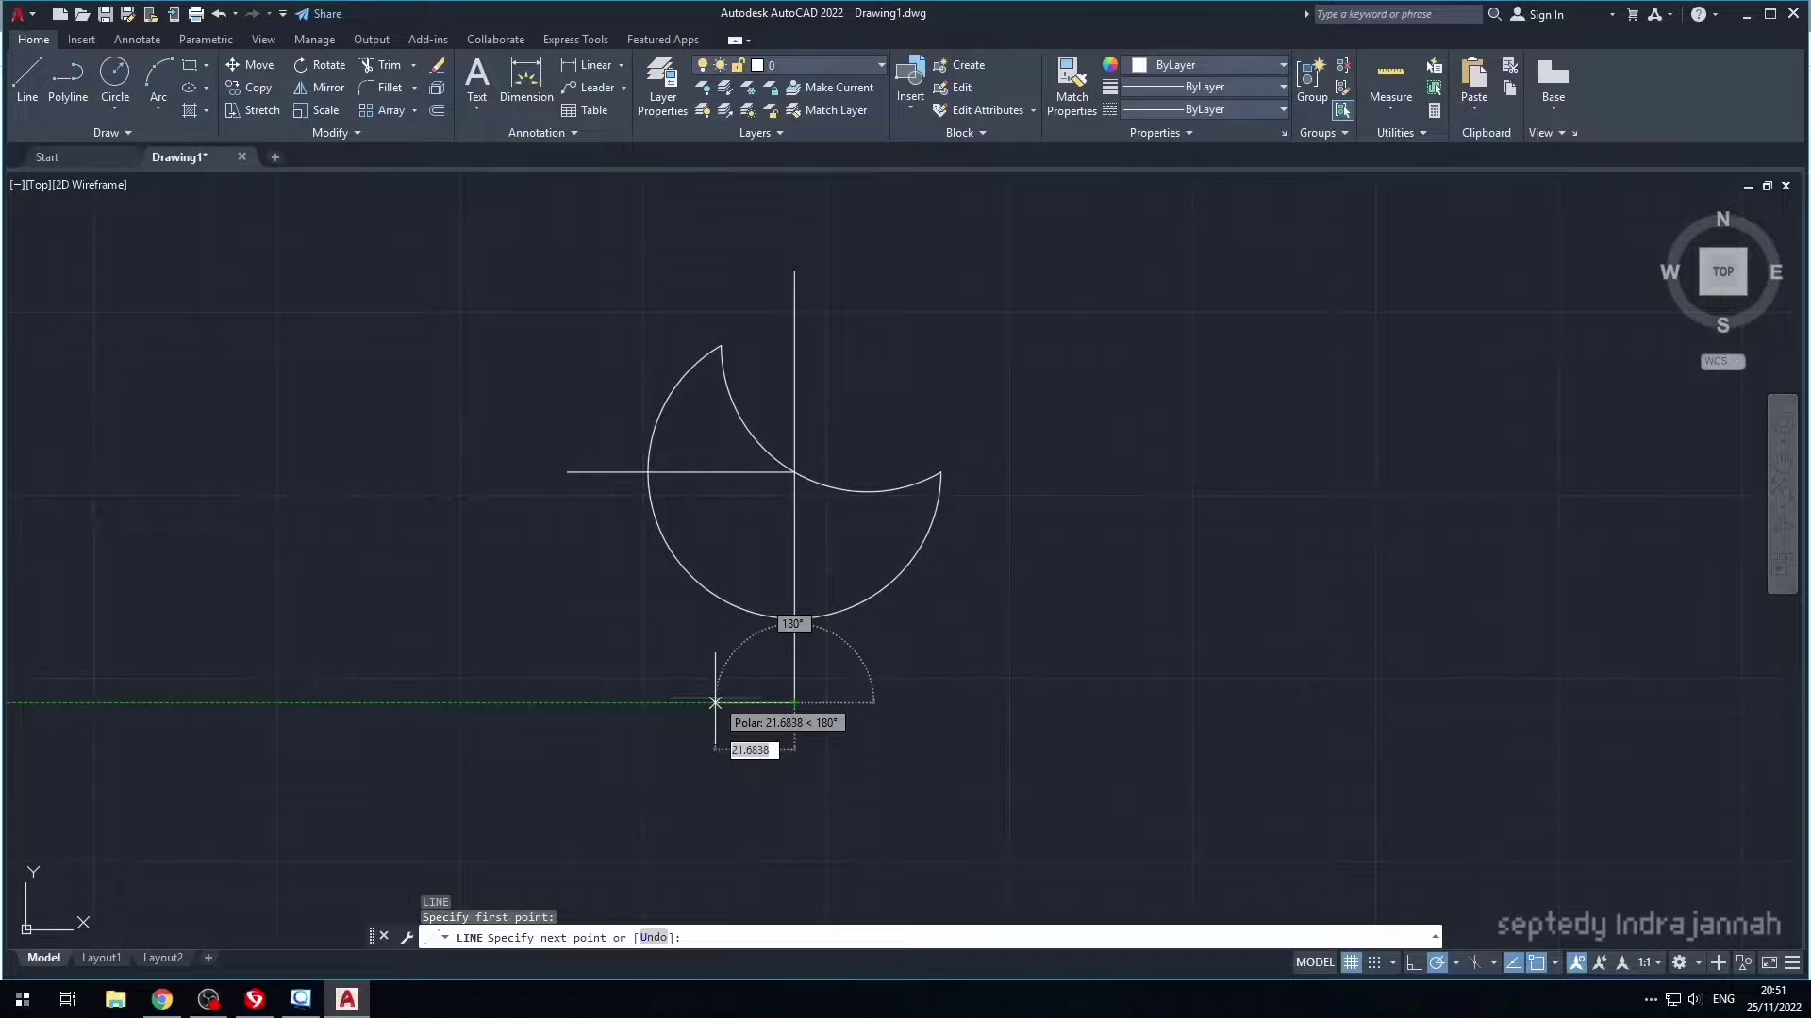
{"action": "type", "text": "22"}
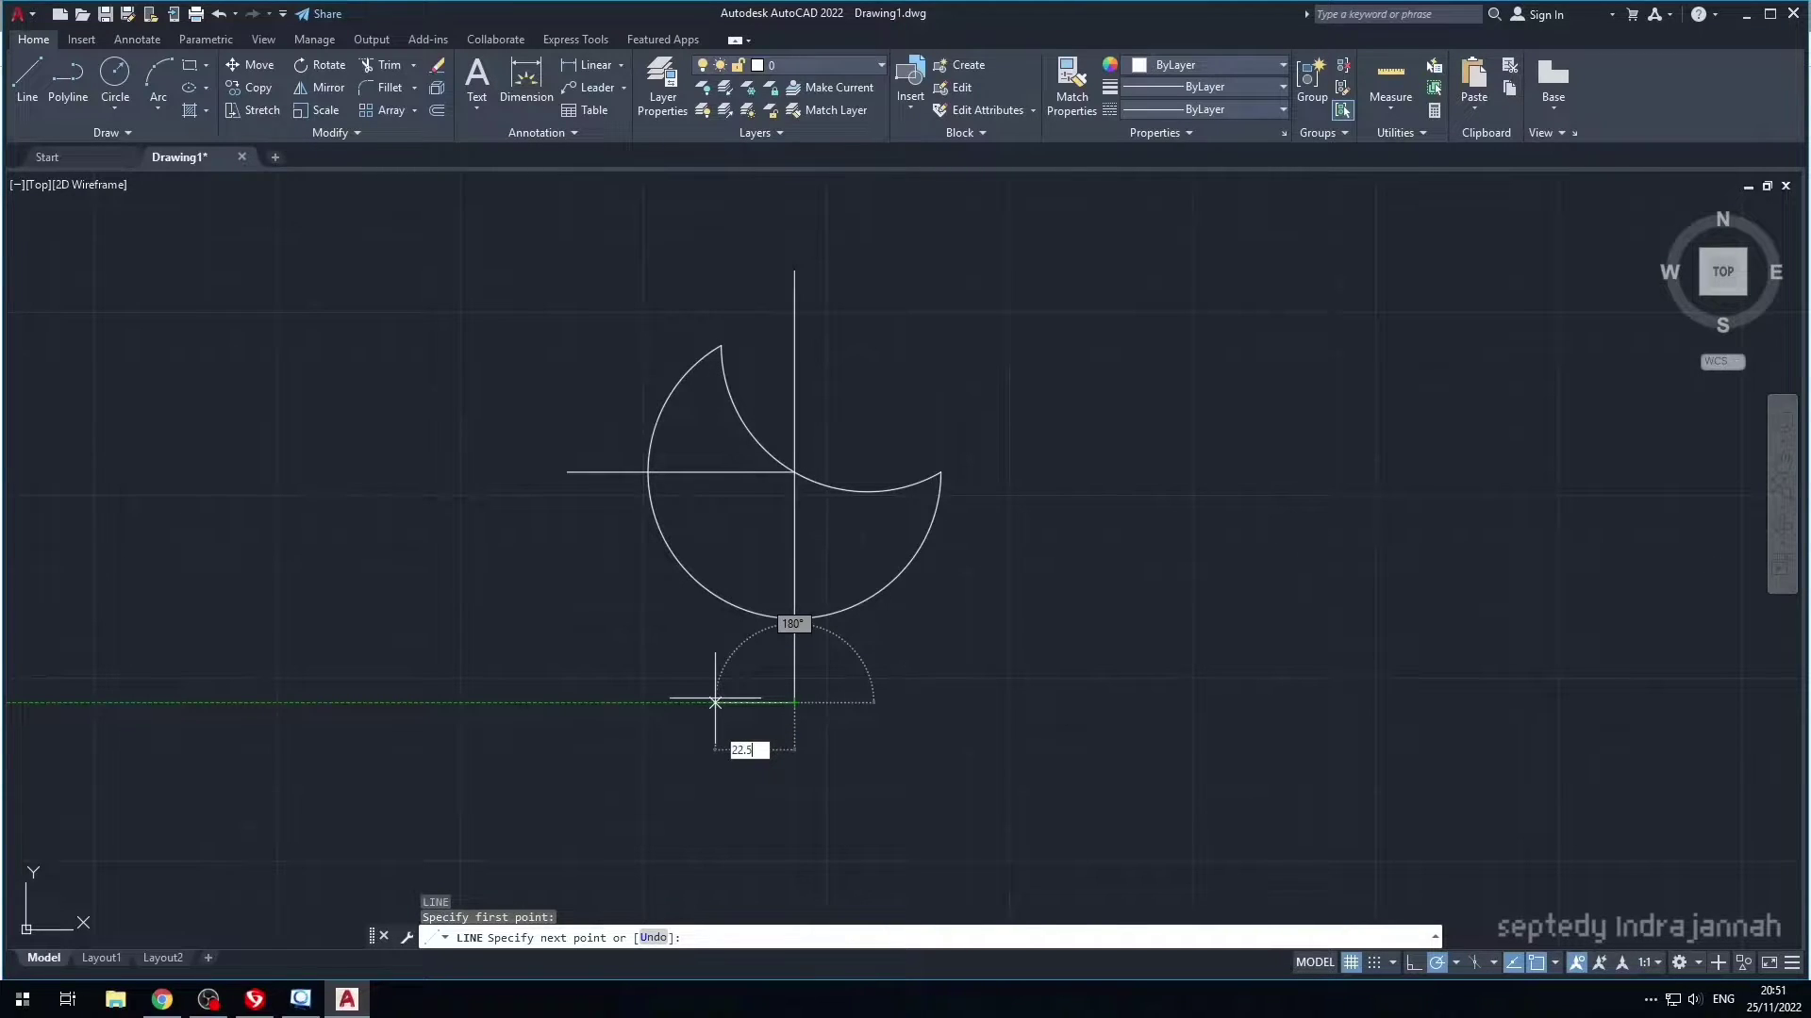
{"action": "type", "text": ".5"}
{"action": "key", "text": "Return"}
{"action": "left_click", "coordinate": [711, 311]}
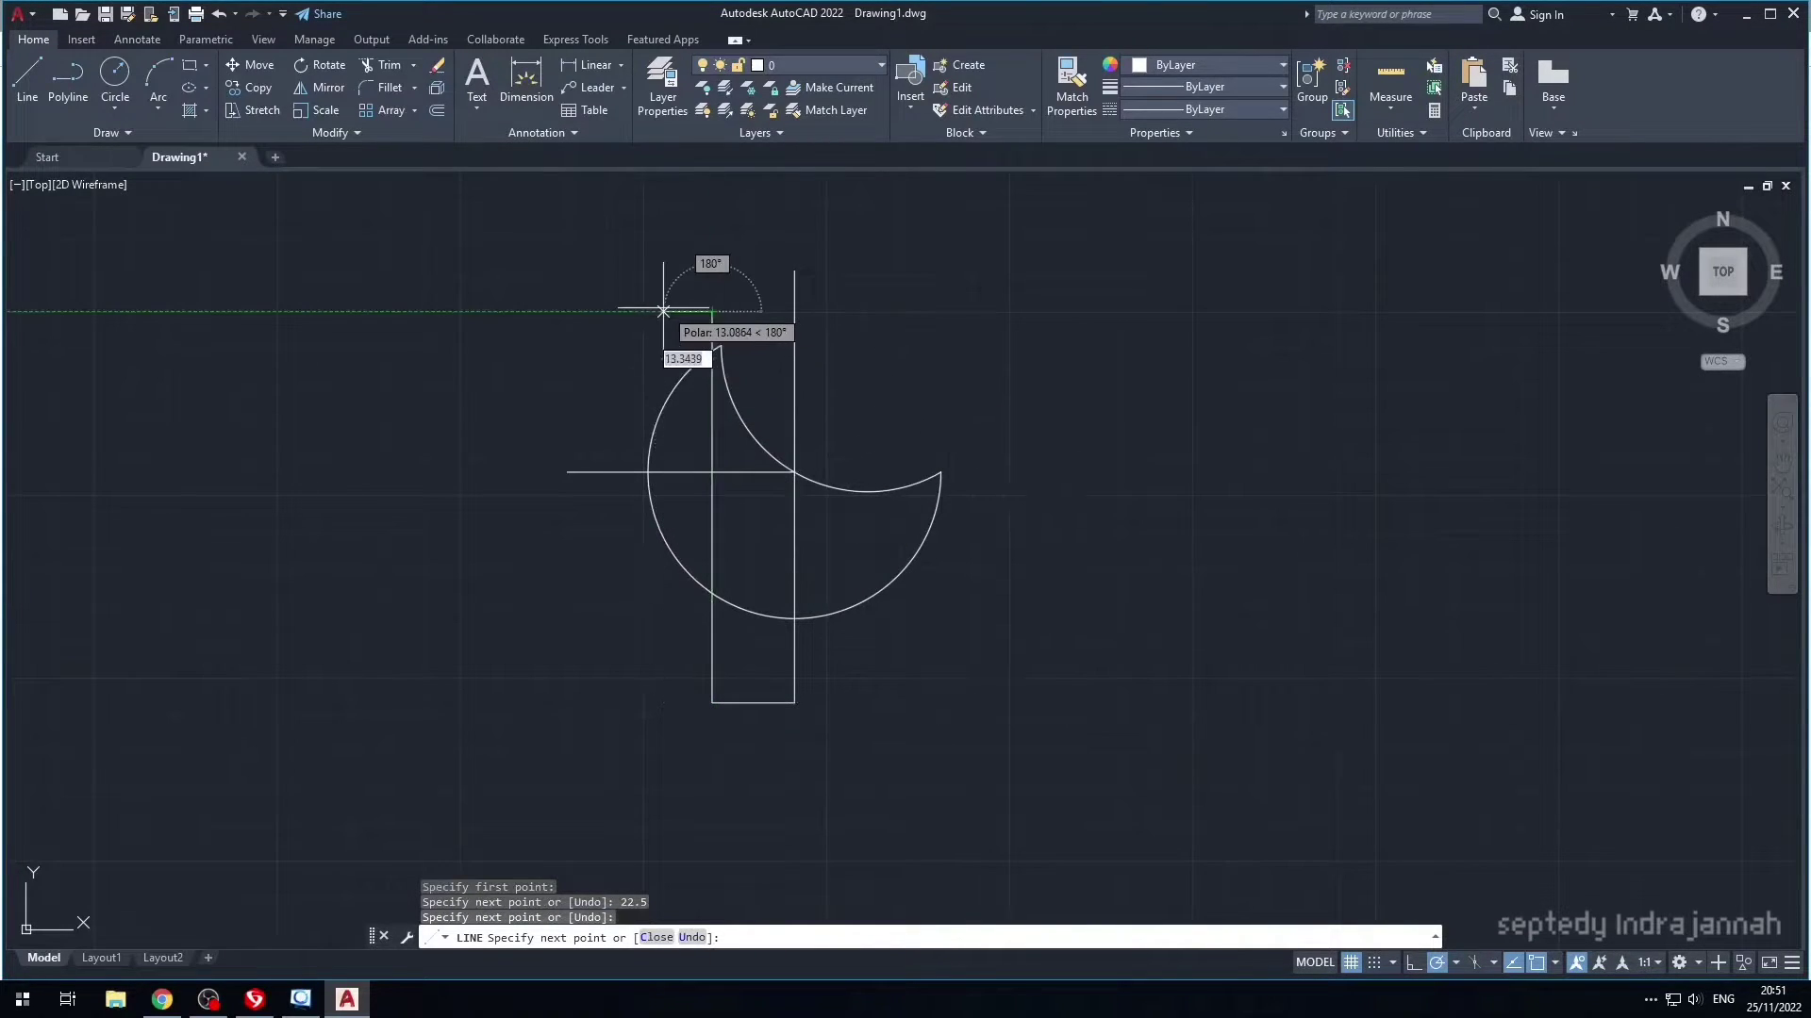
{"action": "key", "text": "Return"}
- Extend the base 8.2 to the left from its lower-left corner and draw a parallel vertical line up past the crescent's outer arc
{"action": "key", "text": "Return"}
{"action": "left_click", "coordinate": [712, 702]}
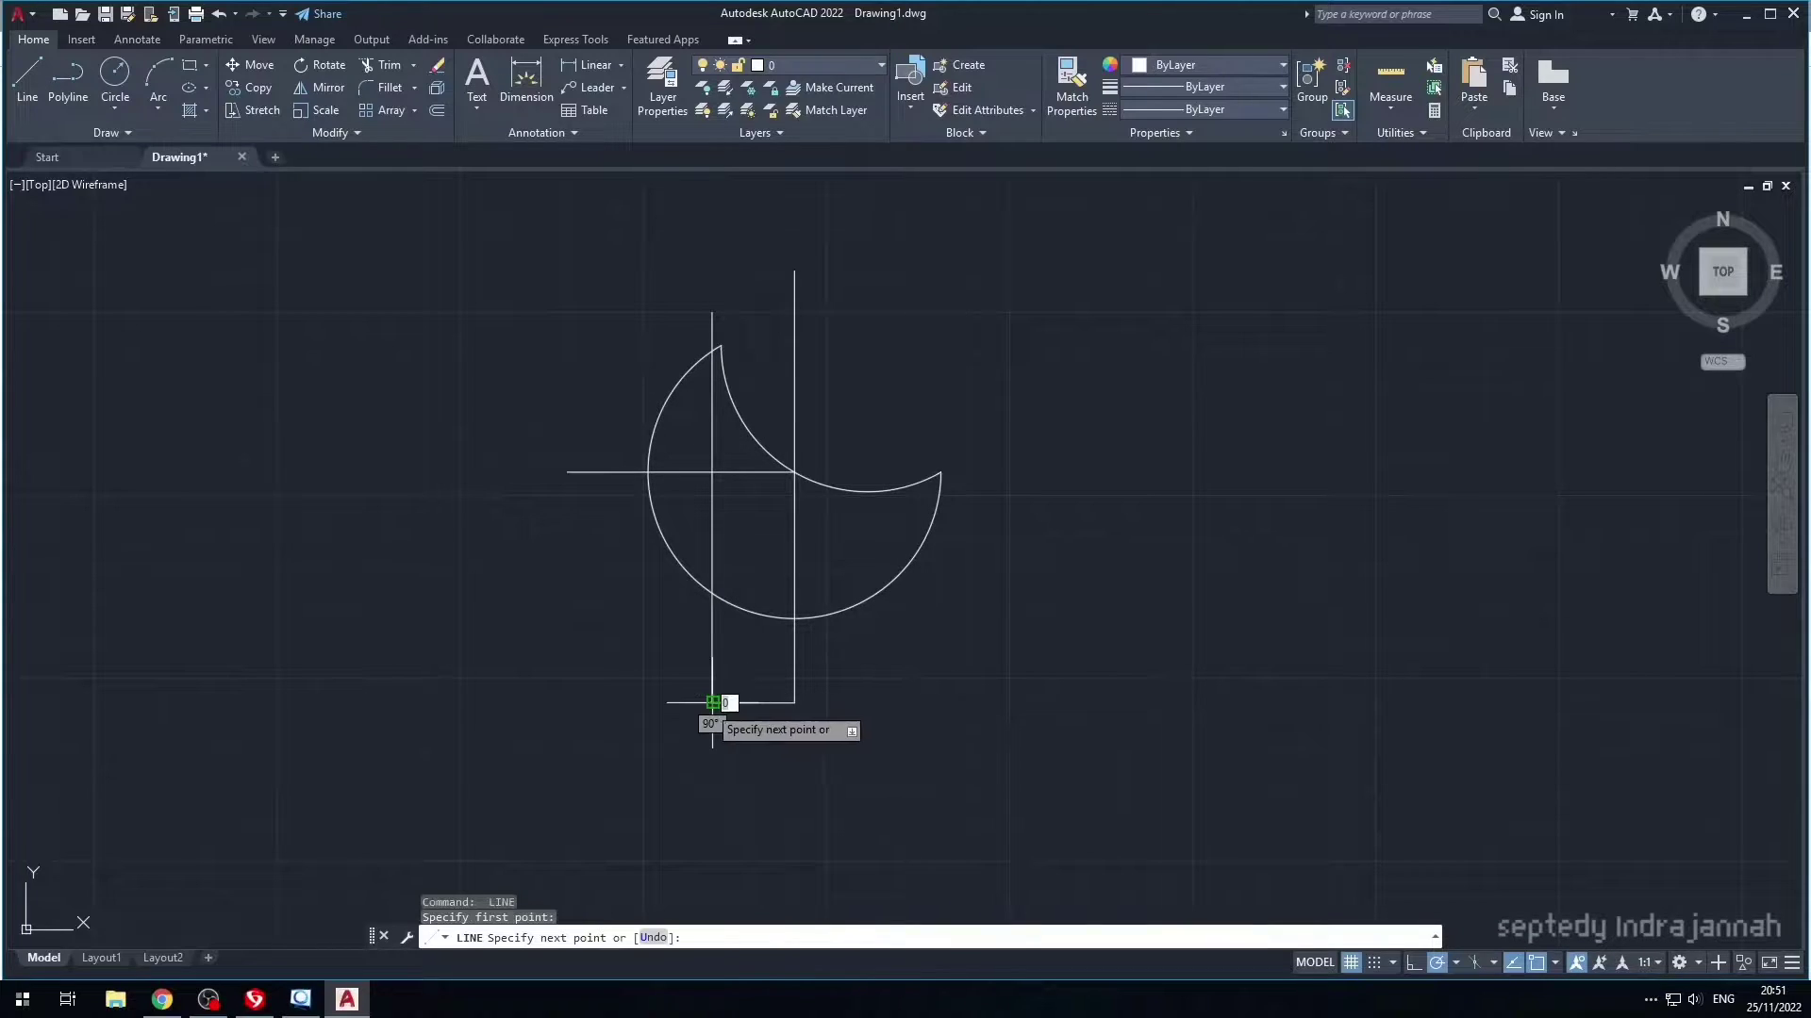
{"action": "type", "text": "8.2"}
{"action": "key", "text": "Return"}
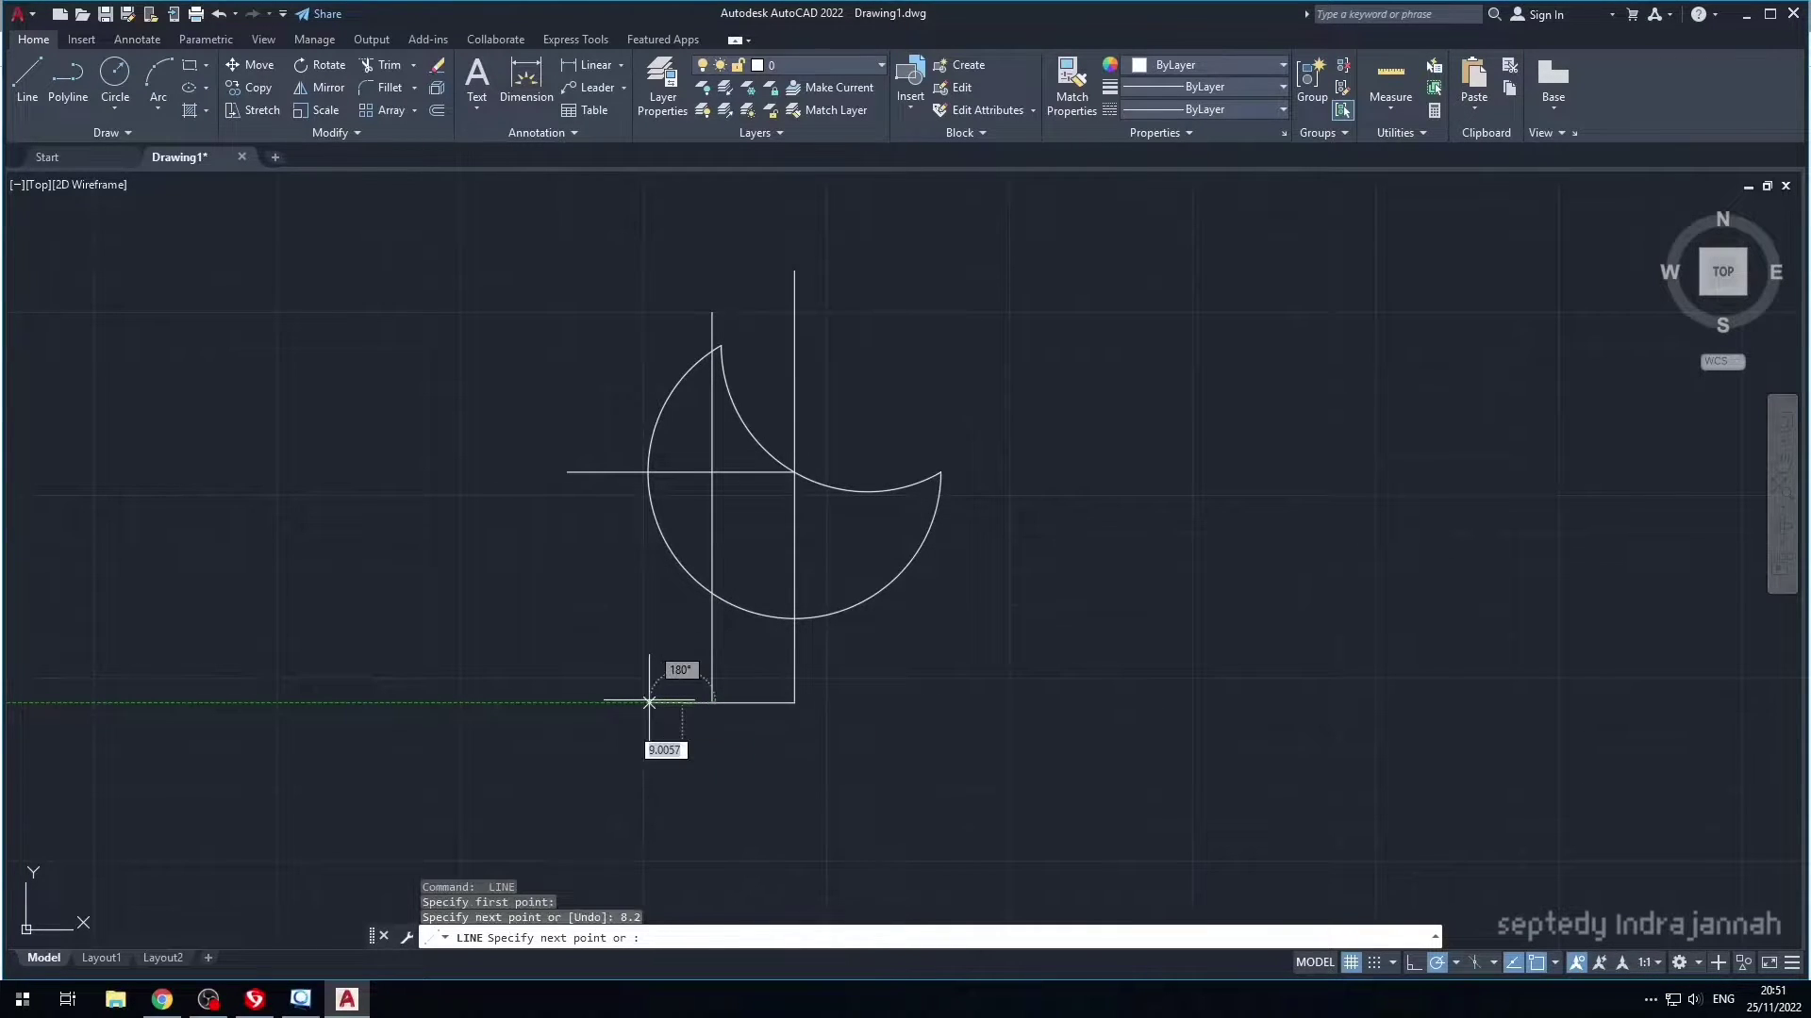
{"action": "left_click", "coordinate": [682, 315]}
{"action": "key", "text": "Escape"}
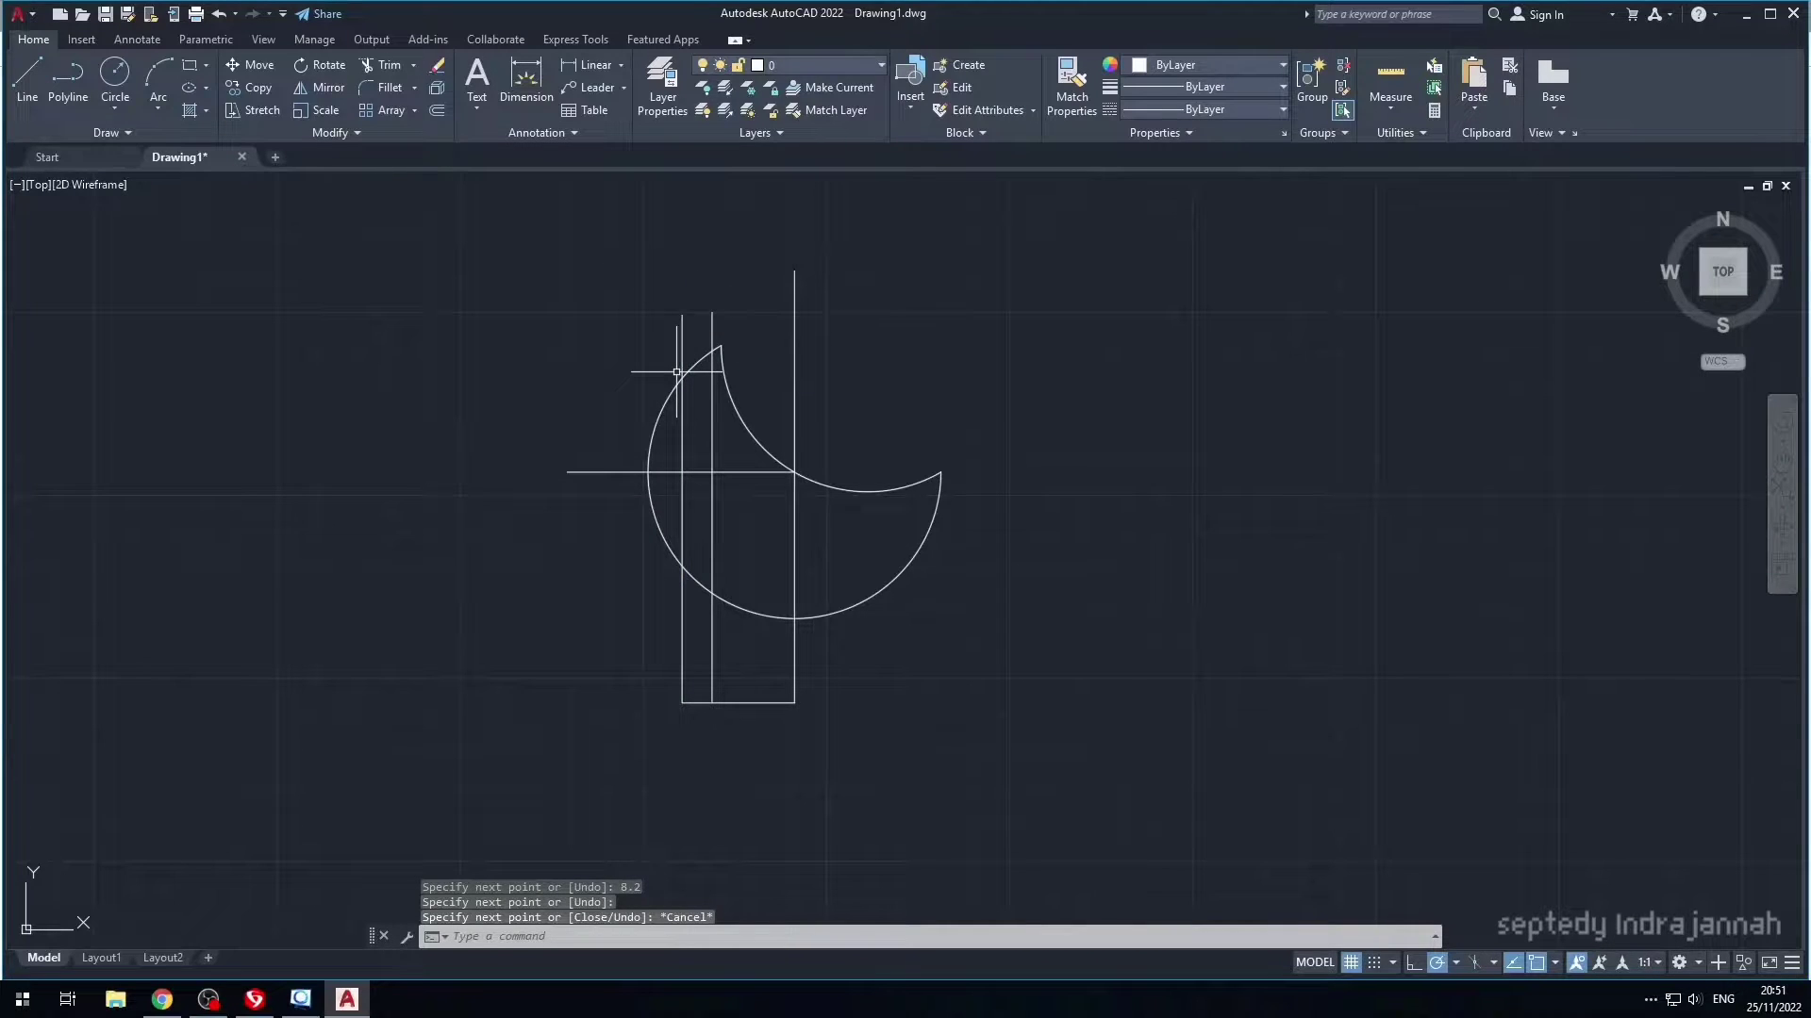
- Draw a line 20 up from the horizontal line's left end, continuing right to the vertical line offset 22.5 from the centre
{"action": "type", "text": "L"}
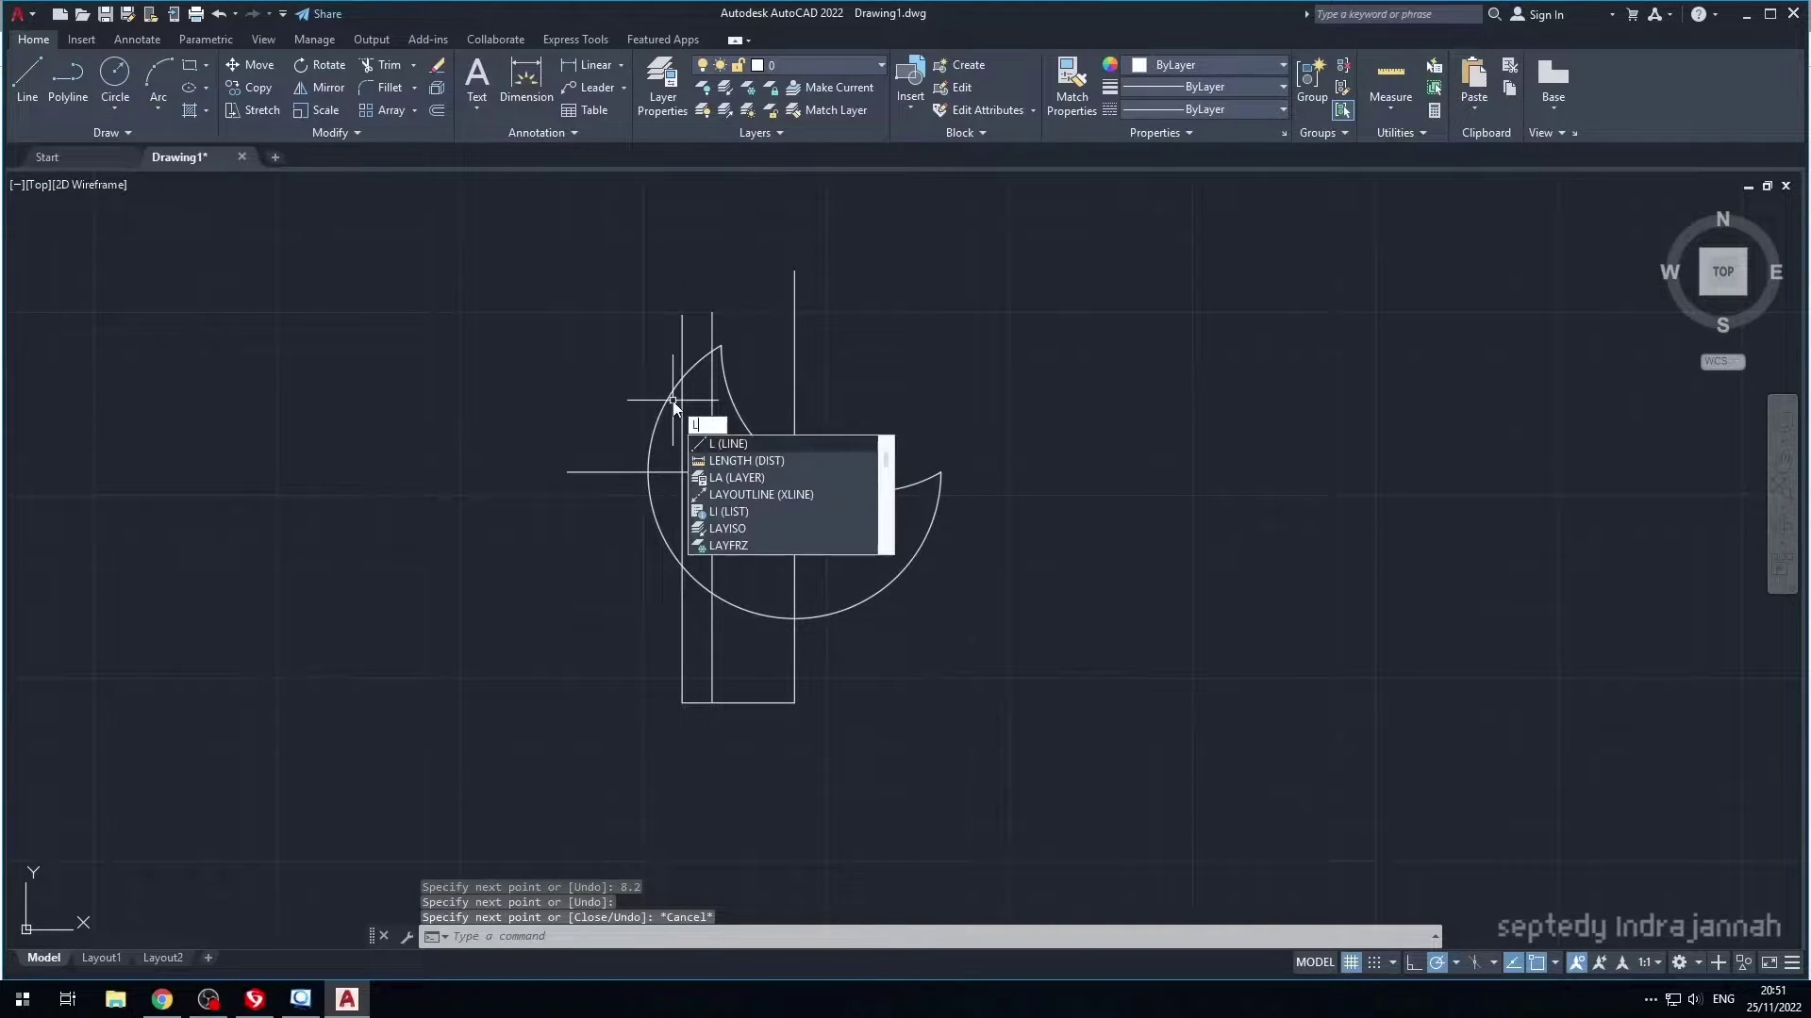
{"action": "key", "text": "Return"}
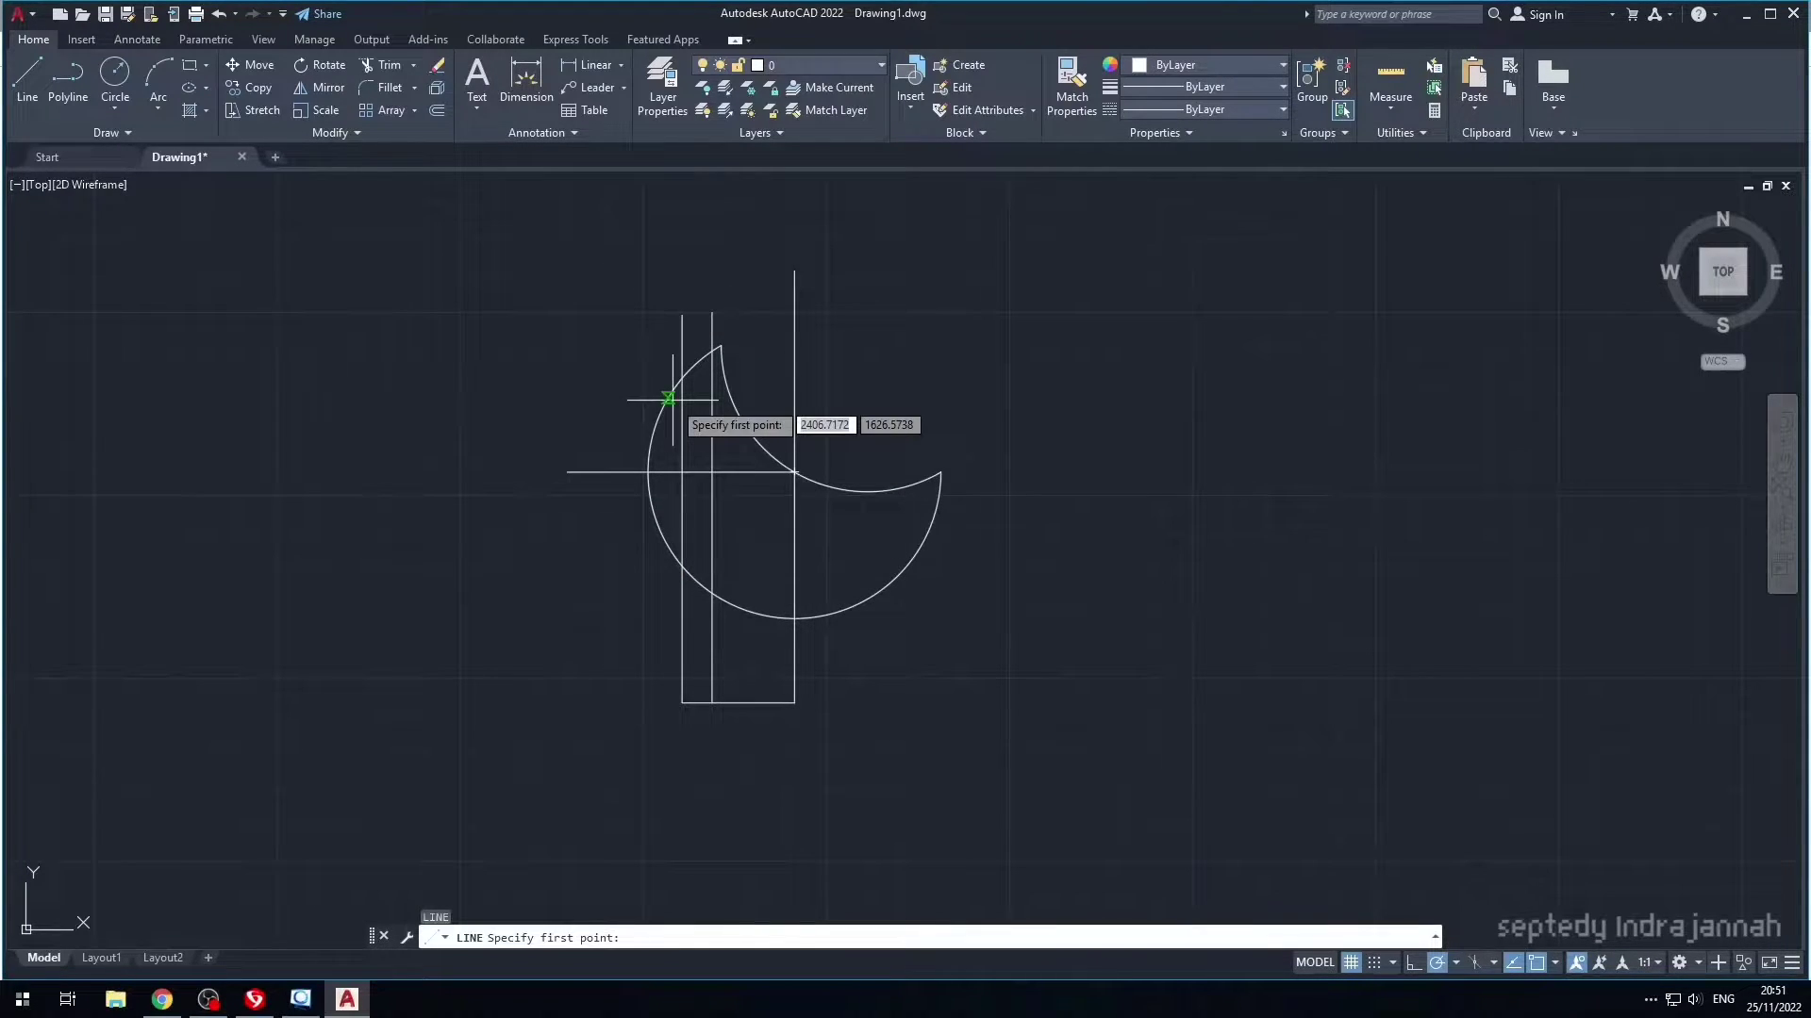
{"action": "left_click", "coordinate": [567, 471]}
{"action": "type", "text": "20"}
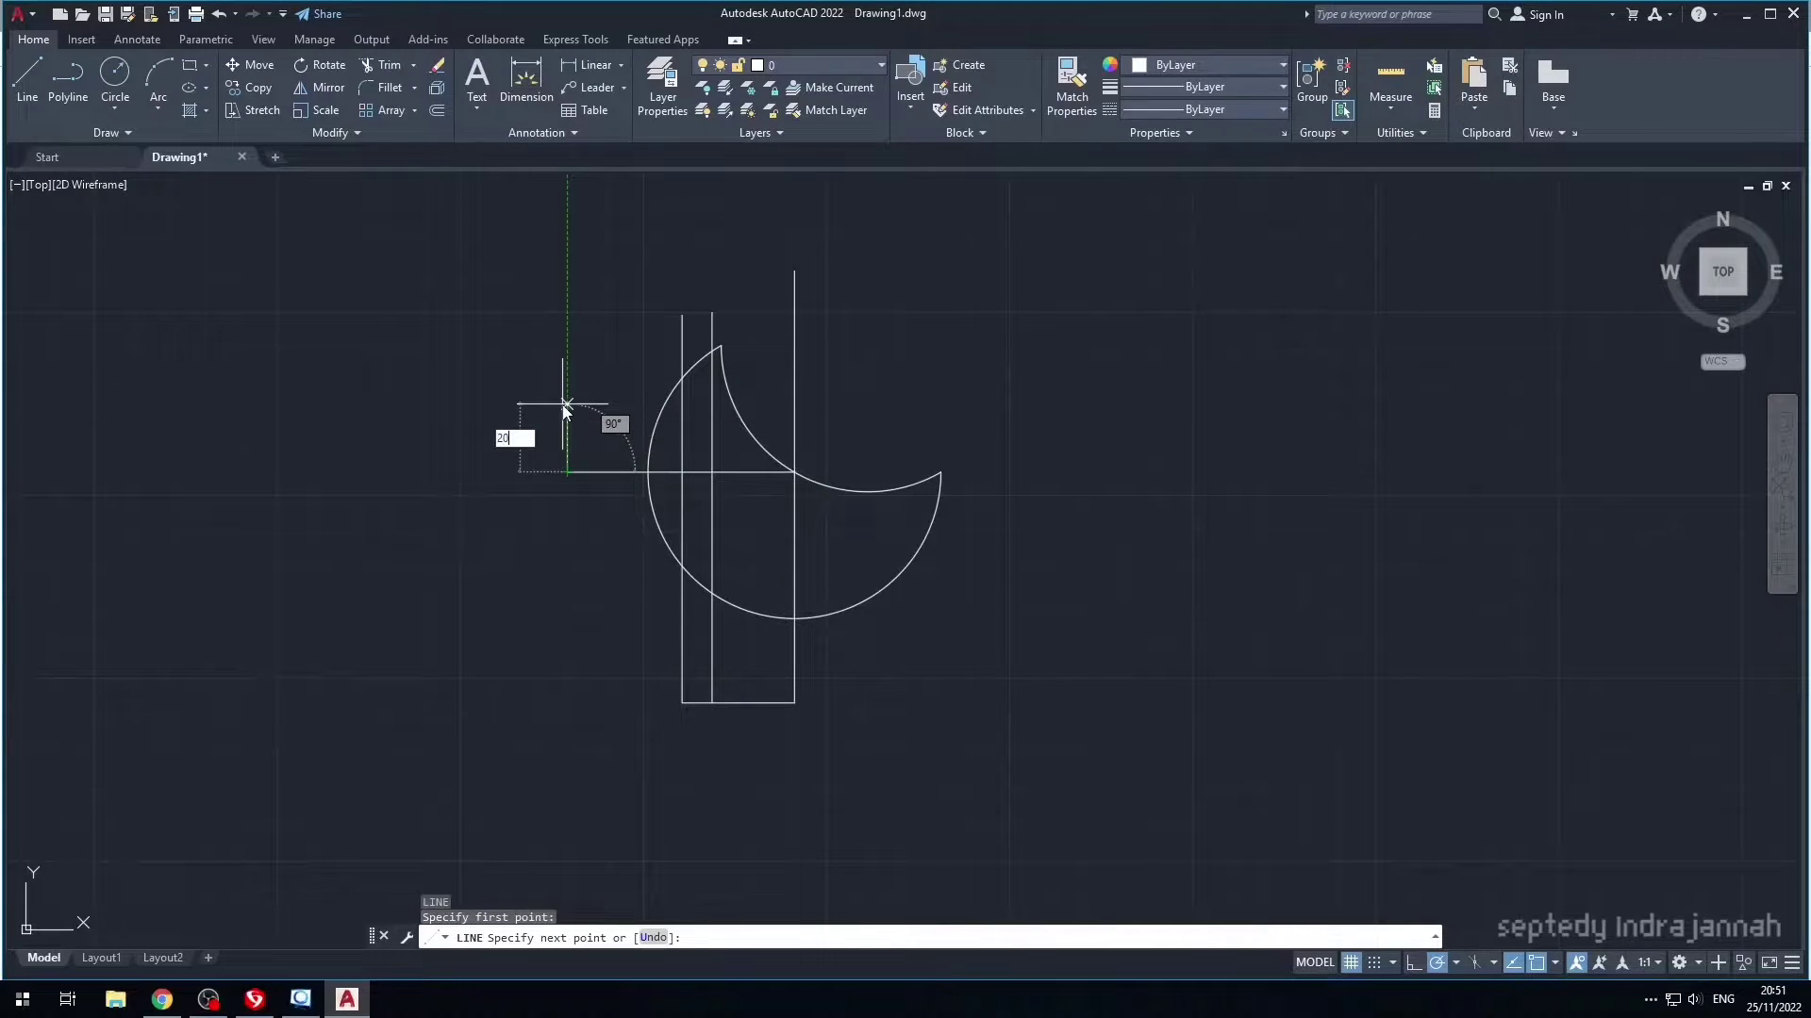
{"action": "key", "text": "Return"}
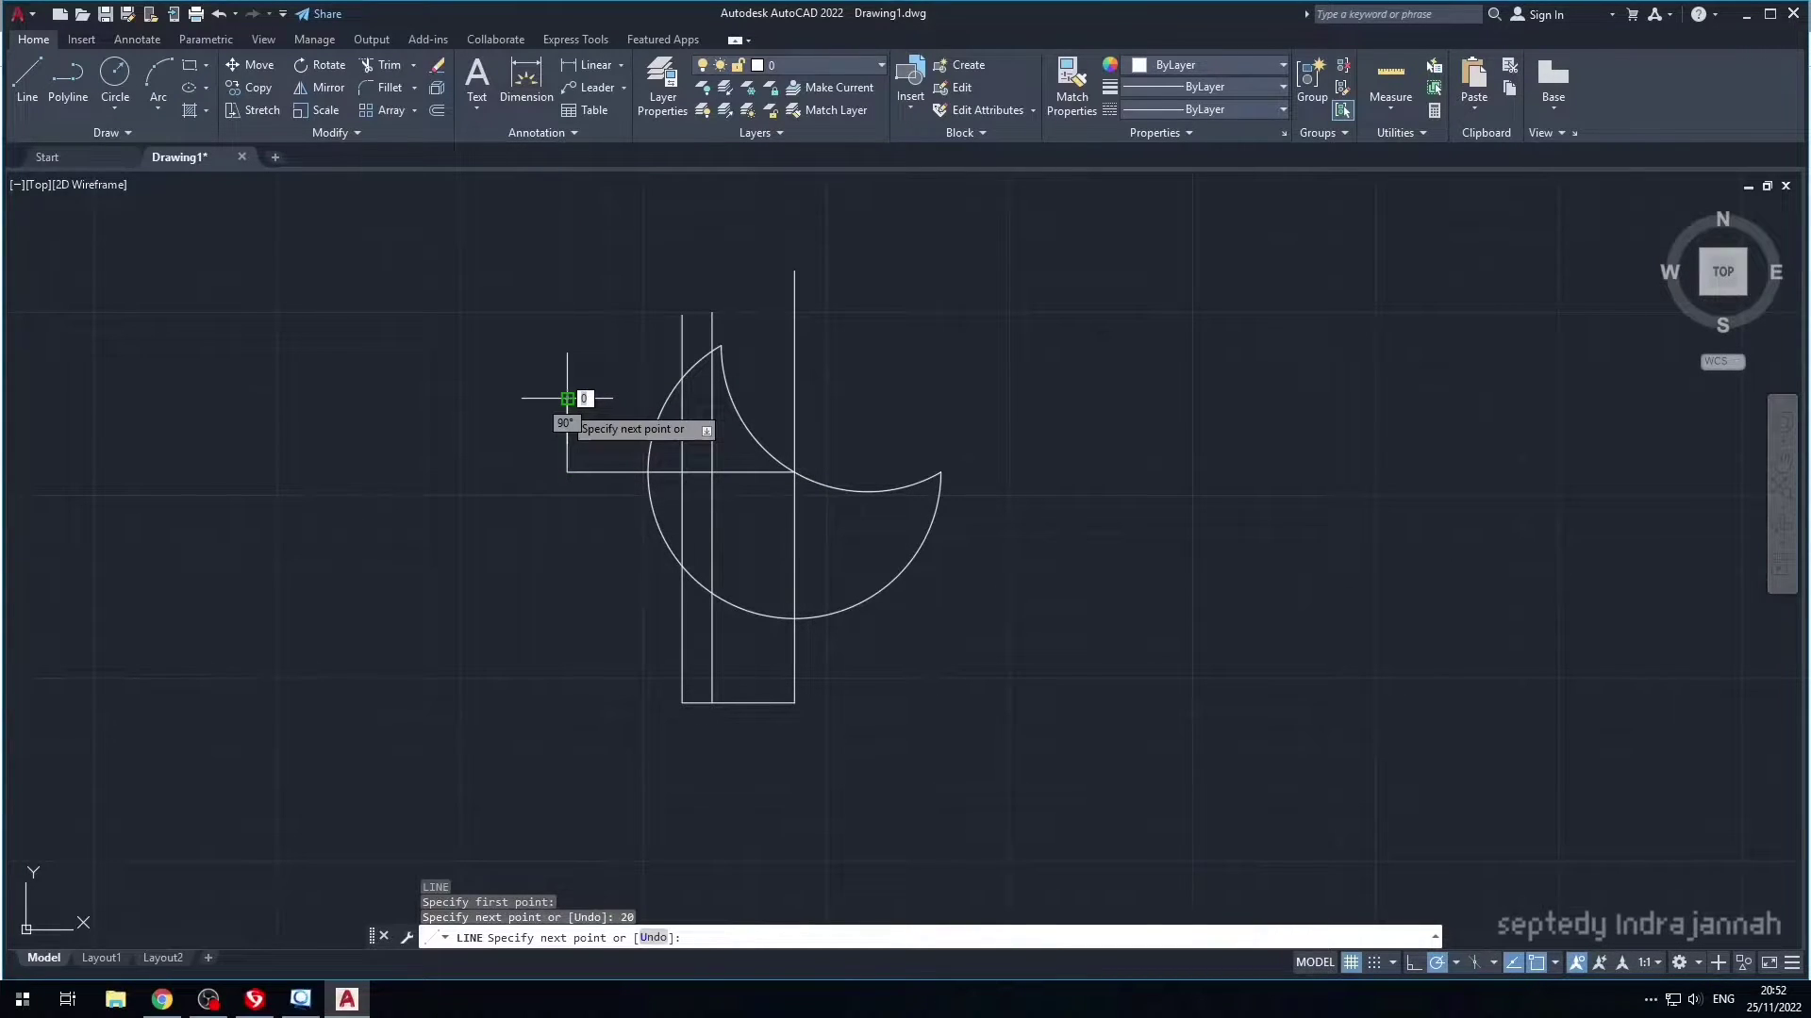
{"action": "left_click", "coordinate": [712, 399]}
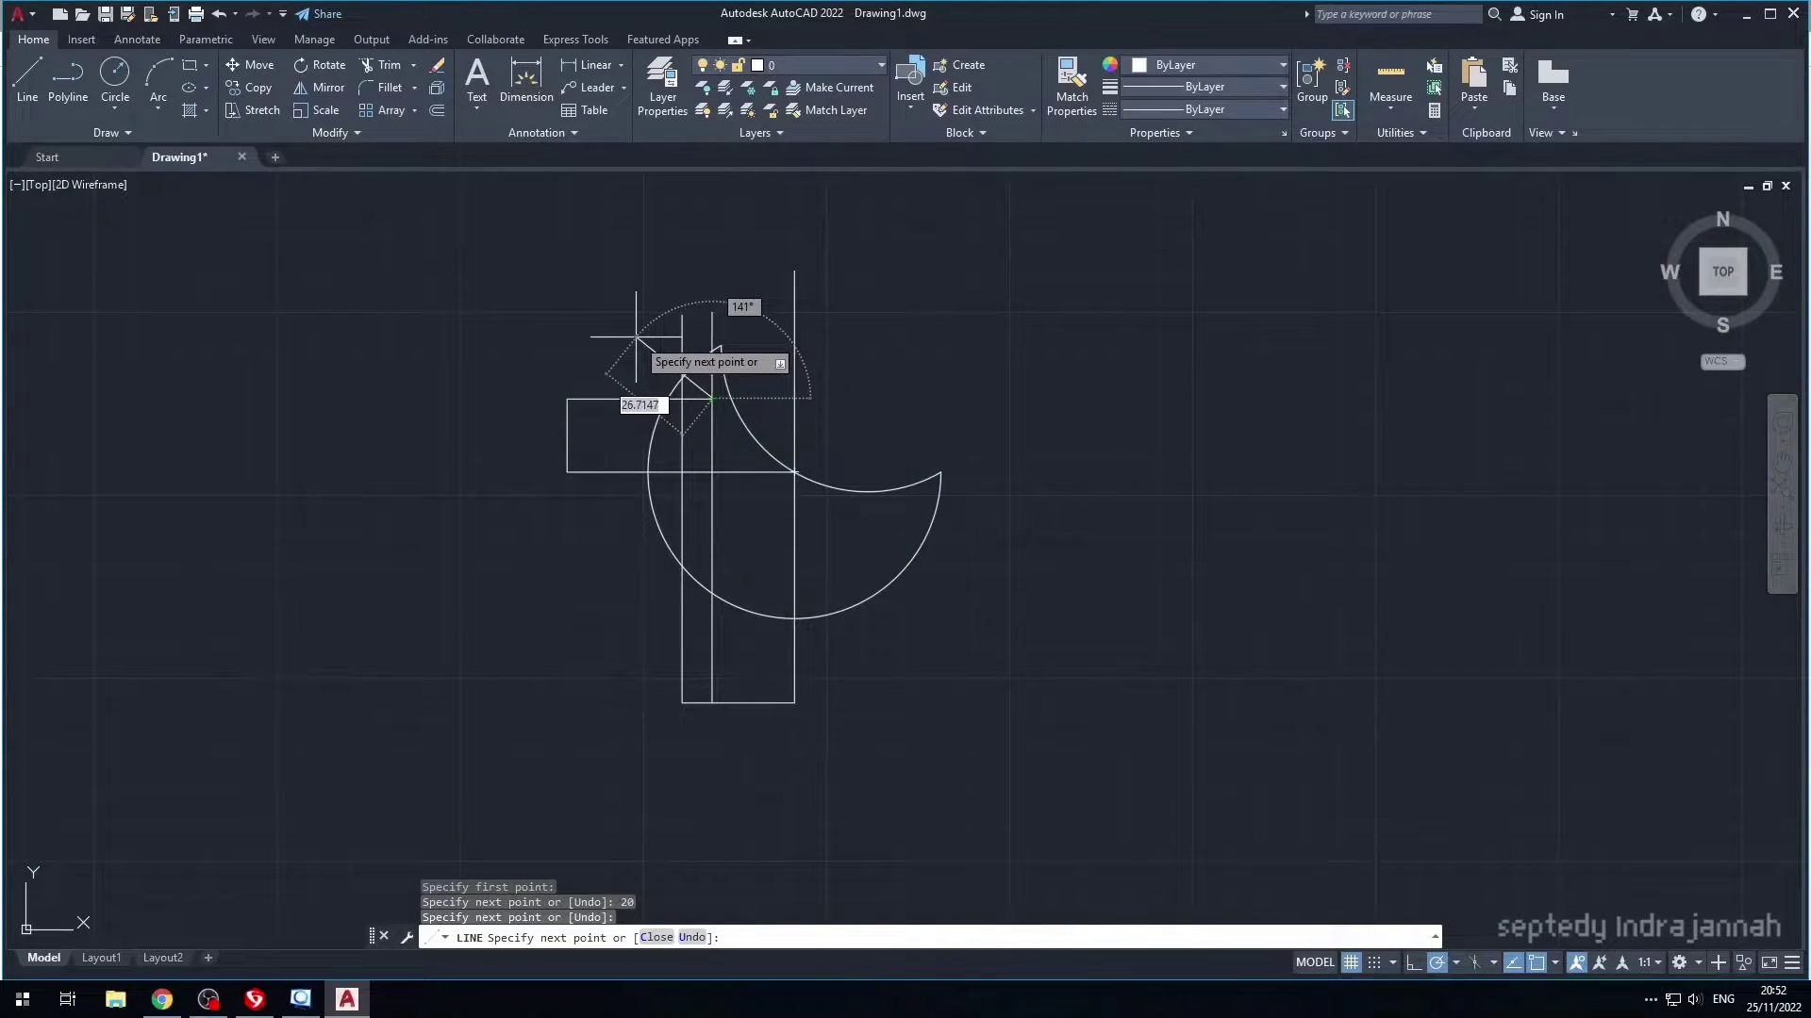
{"action": "key", "text": "Escape"}
- Draw a line 14 up from the upper-left corner of the left rectangle, continuing right to the leftmost long vertical line
{"action": "key", "text": "space"}
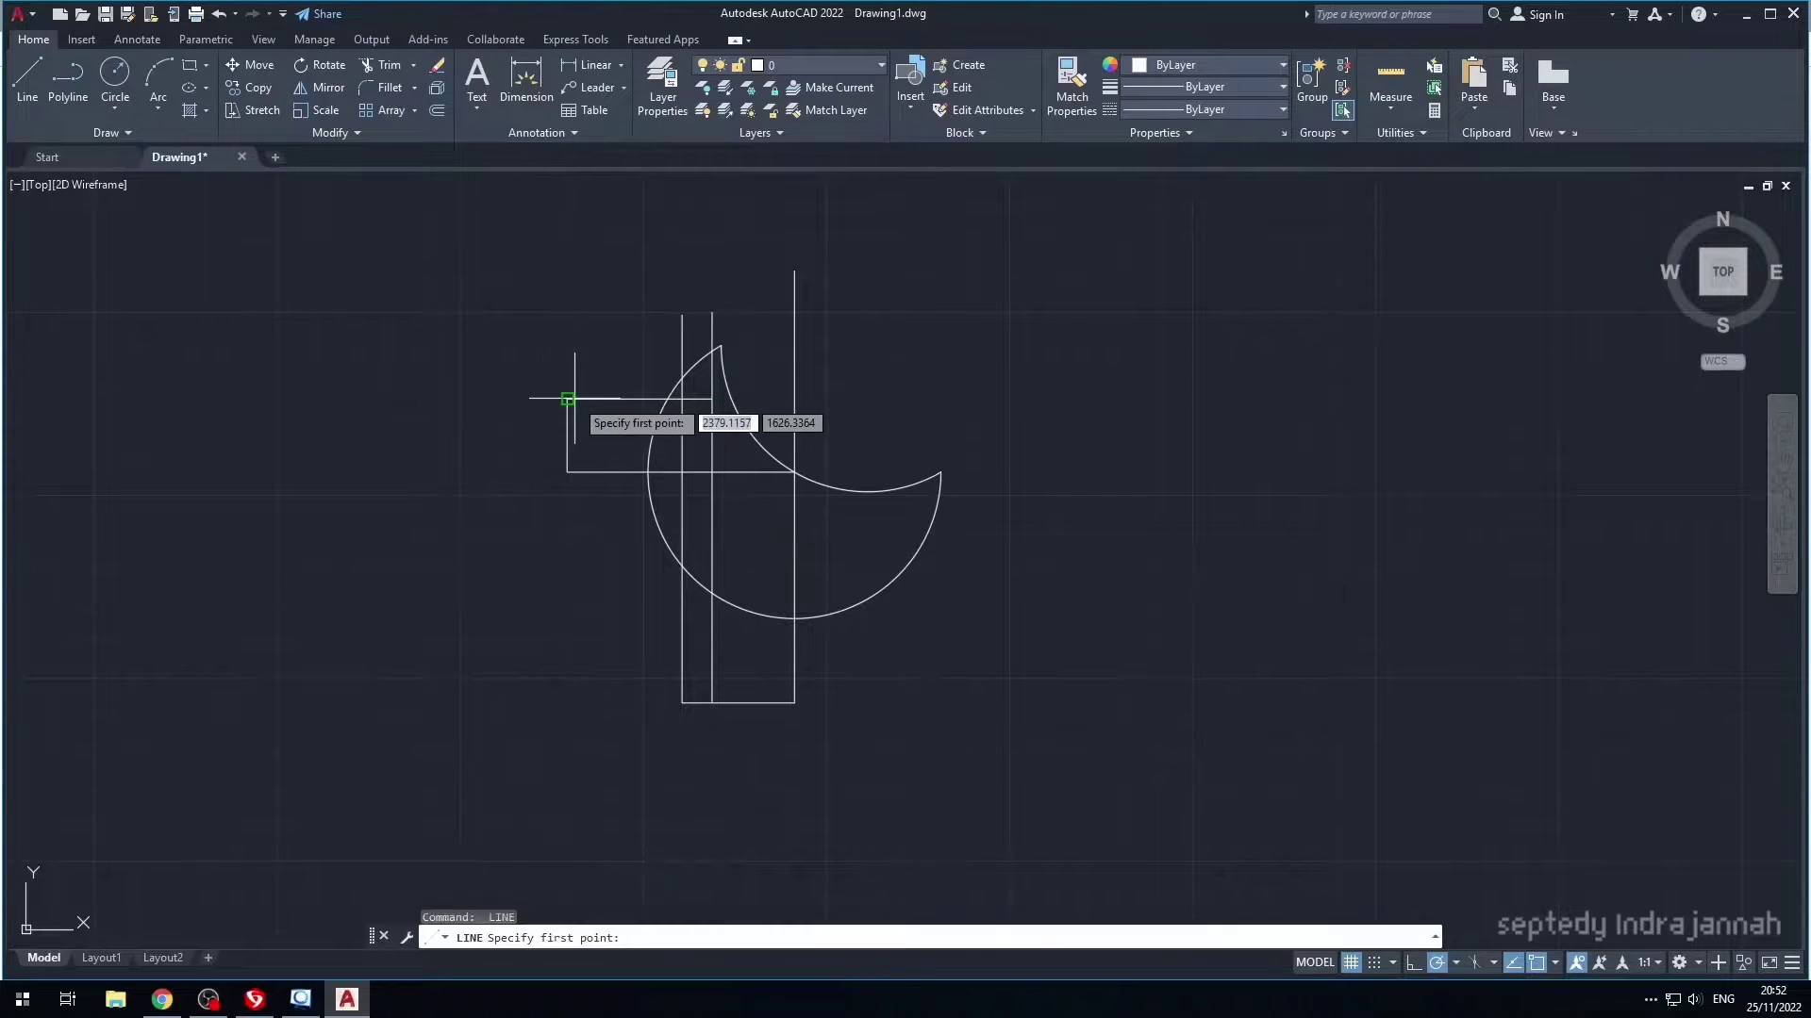
{"action": "left_click", "coordinate": [566, 398]}
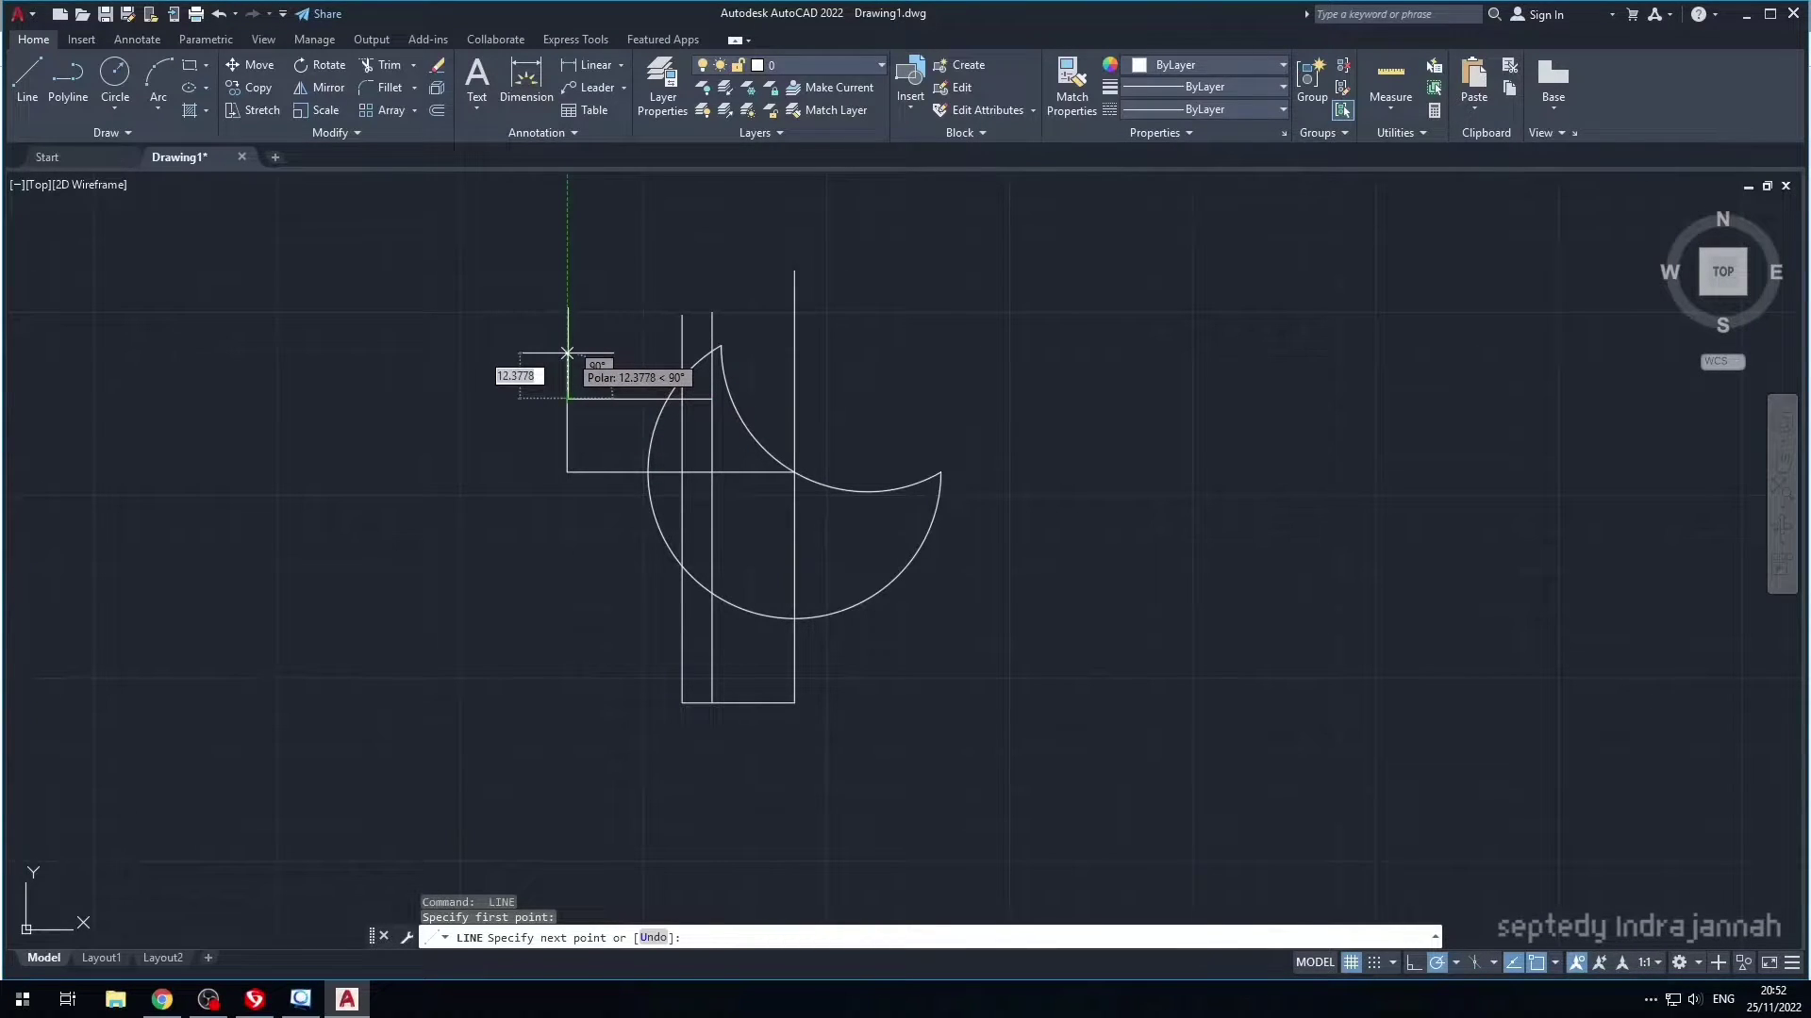
{"action": "type", "text": "14"}
{"action": "key", "text": "Return"}
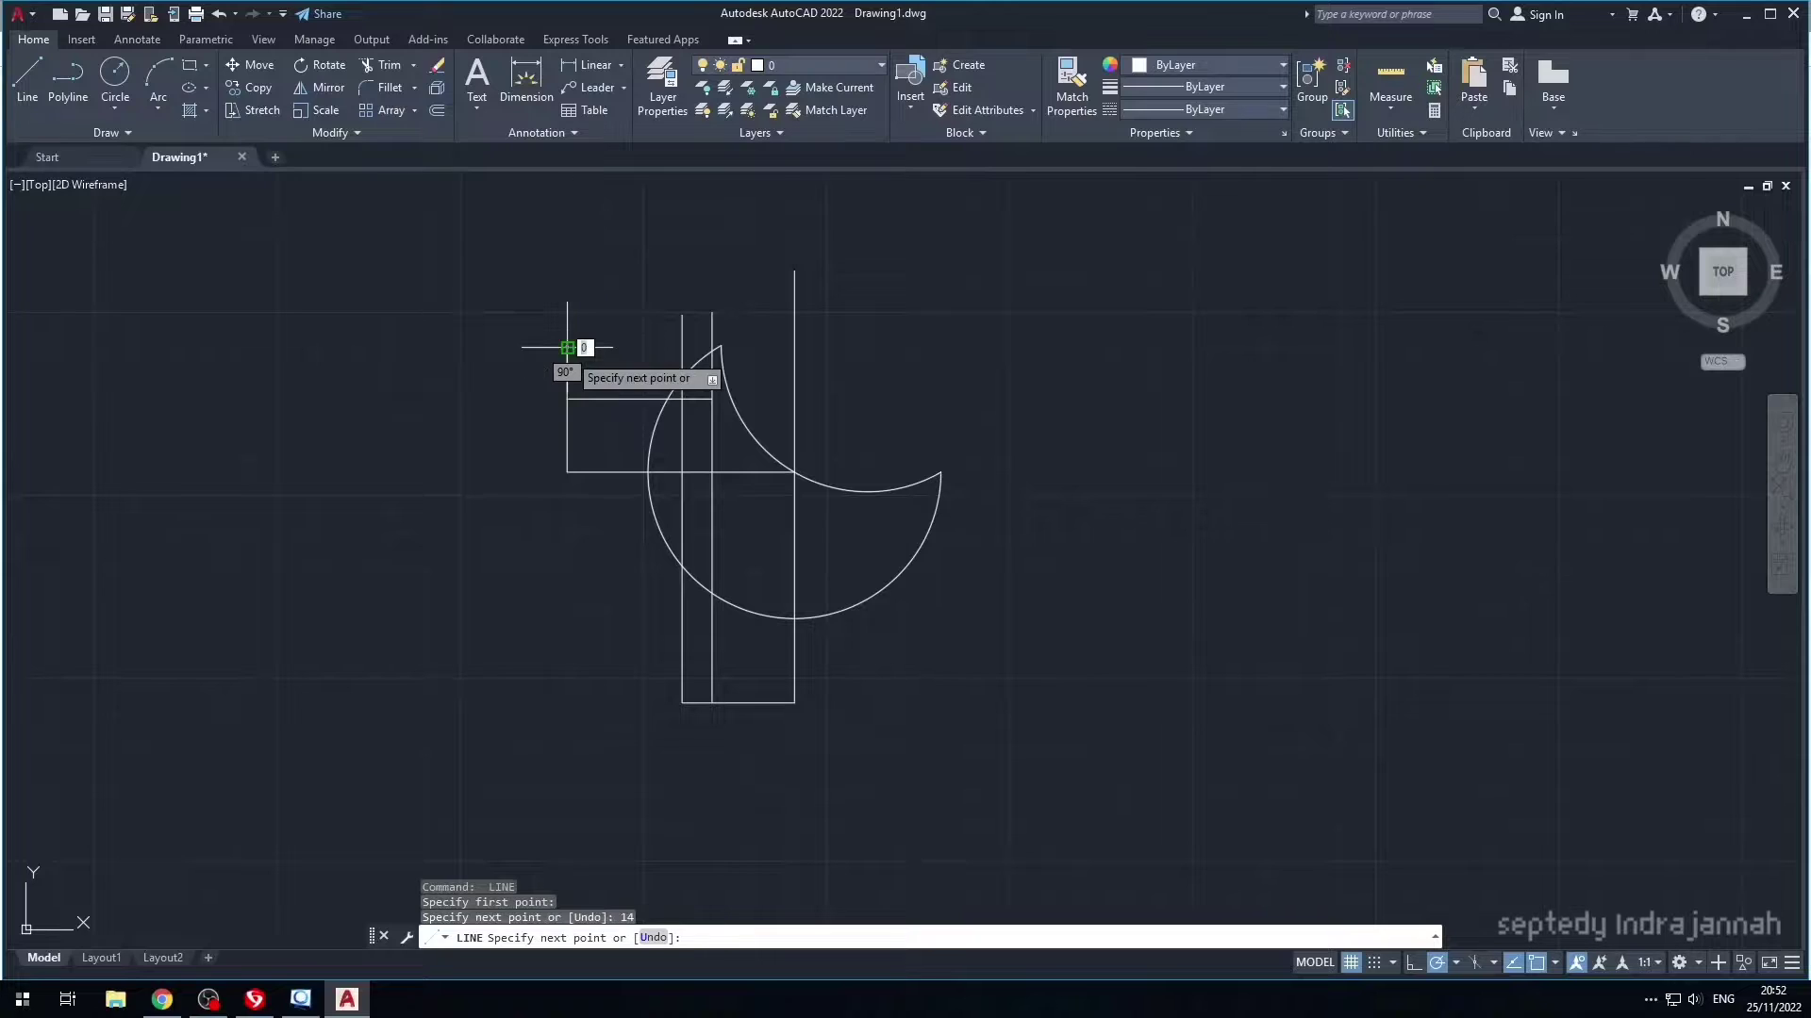
{"action": "left_click", "coordinate": [681, 348]}
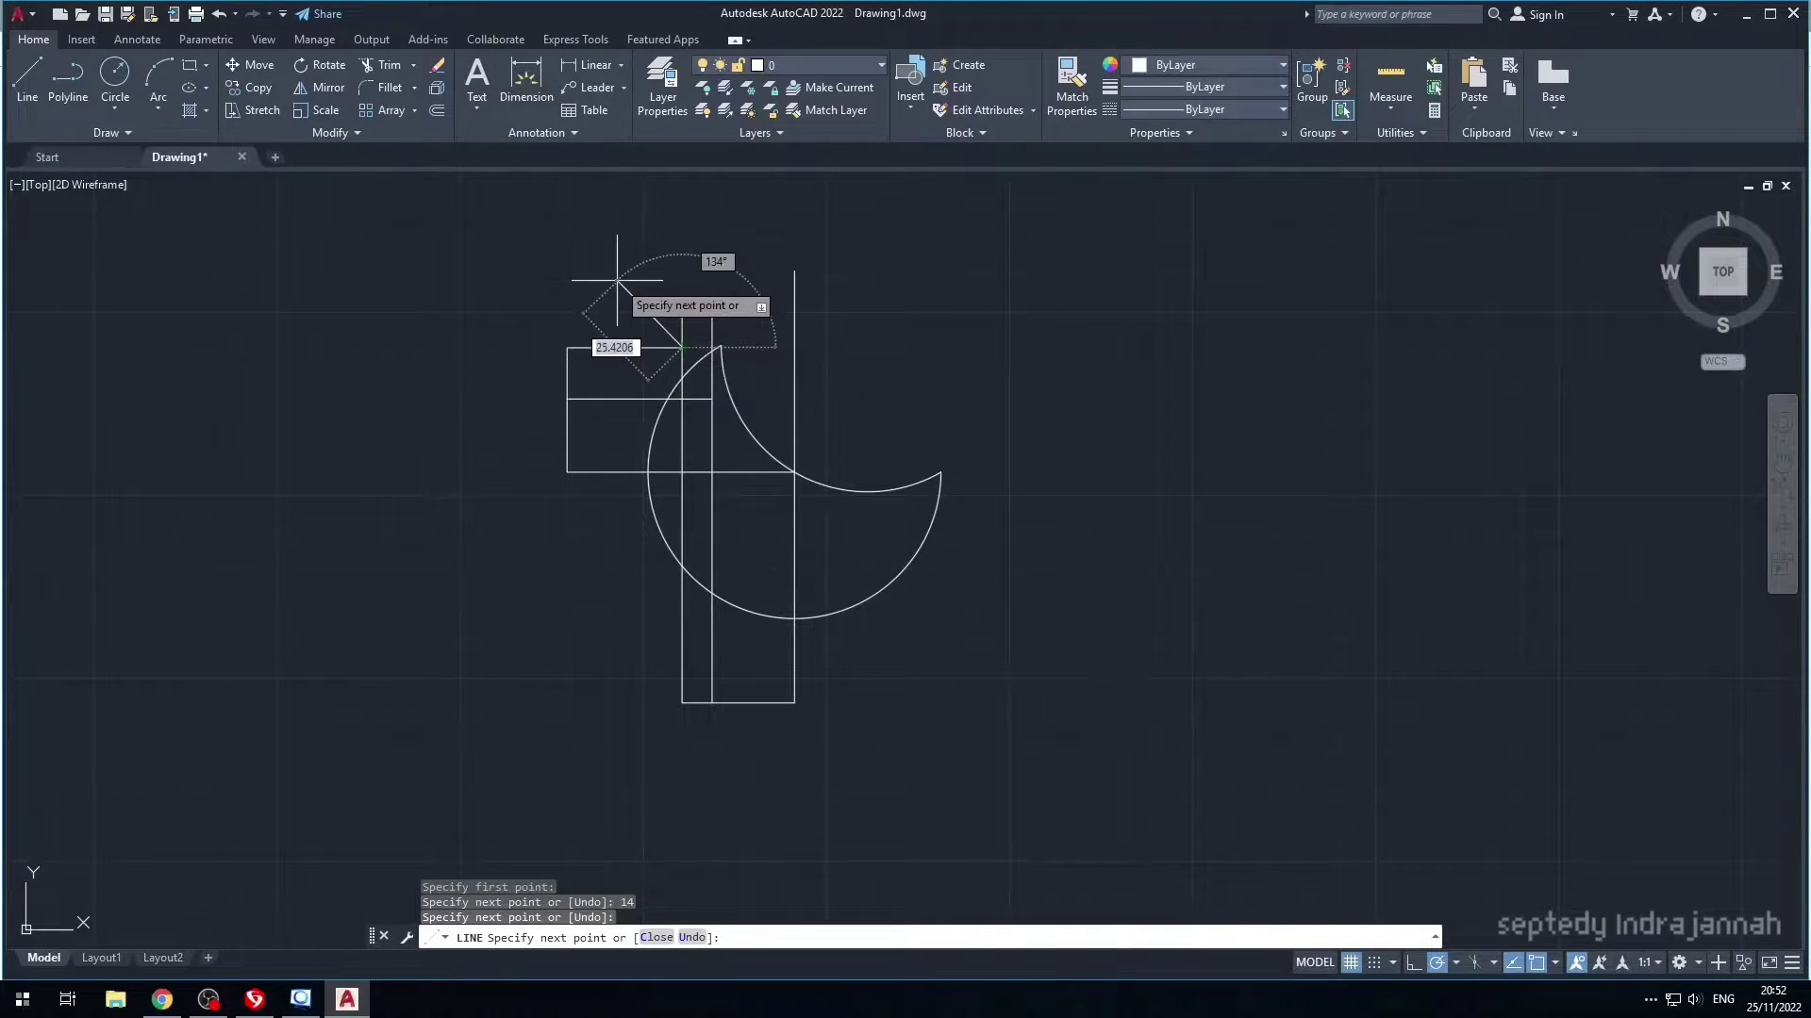
{"action": "key", "text": "Escape"}
- Draw a radius 40 circle at the new horizontal line's right end and a radius 35 circle at the right end of the line below
{"action": "type", "text": "c"}
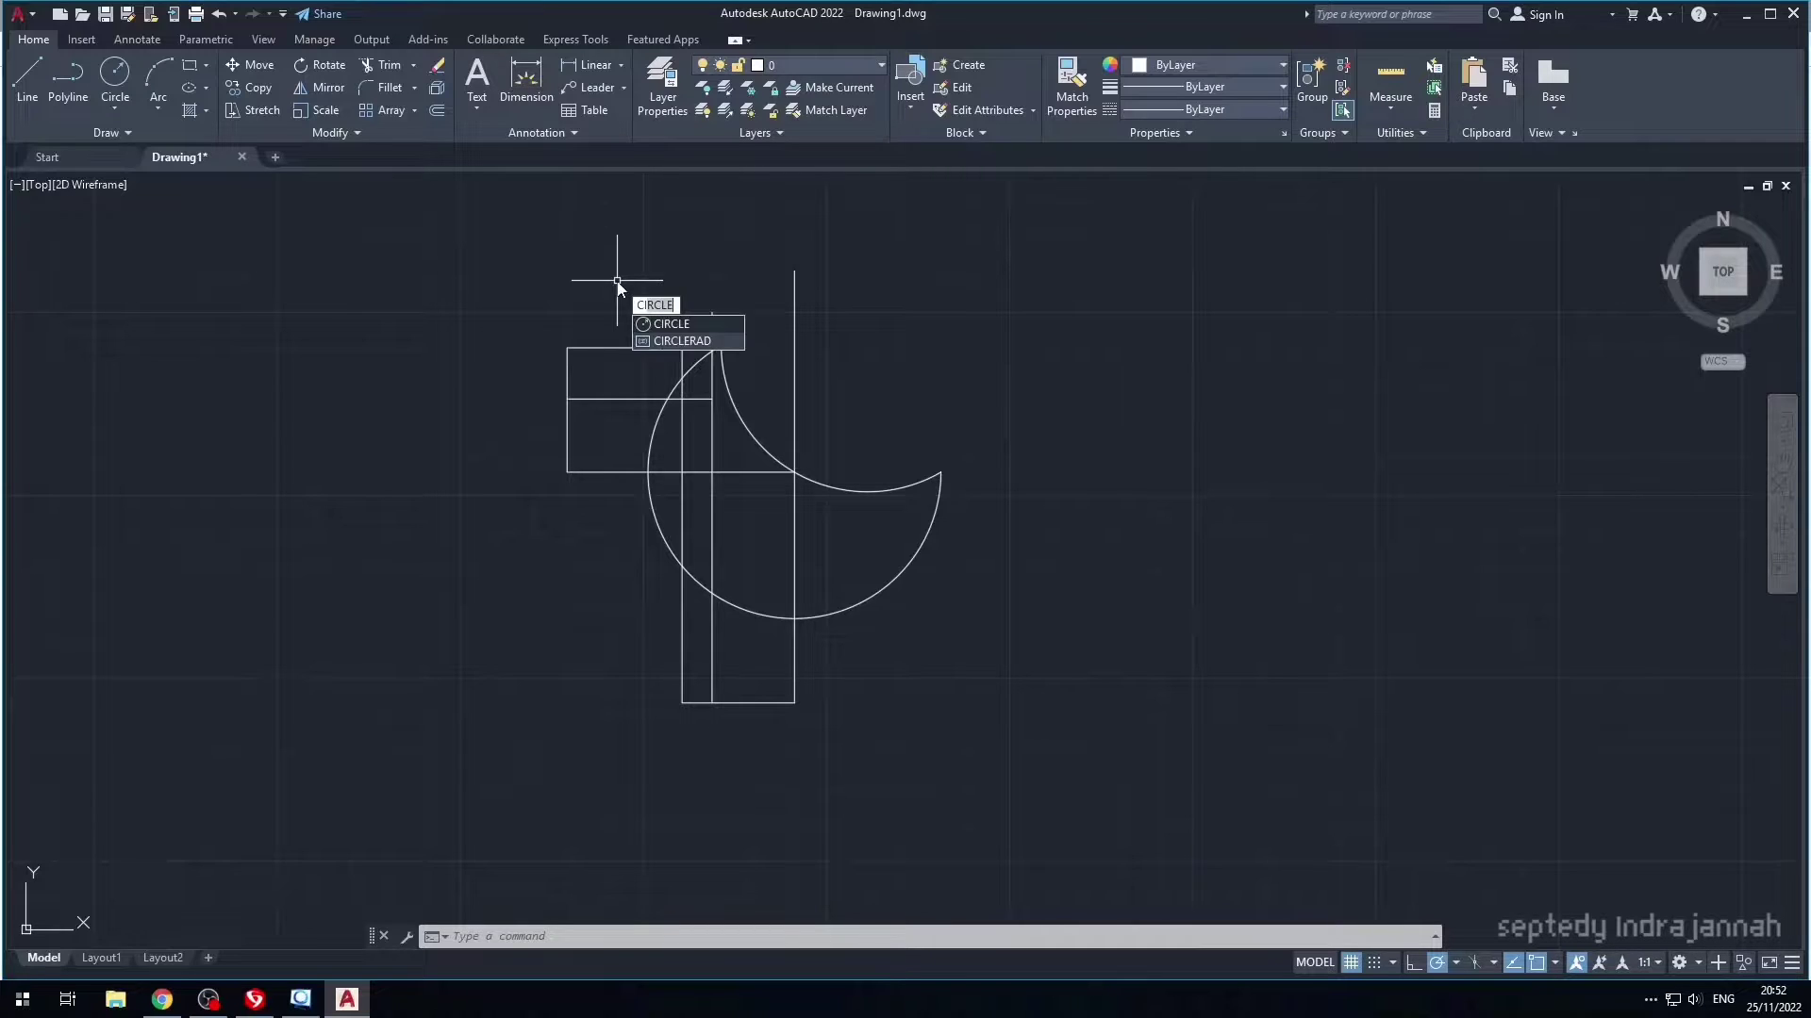
{"action": "key", "text": "Return"}
{"action": "left_click", "coordinate": [682, 348]}
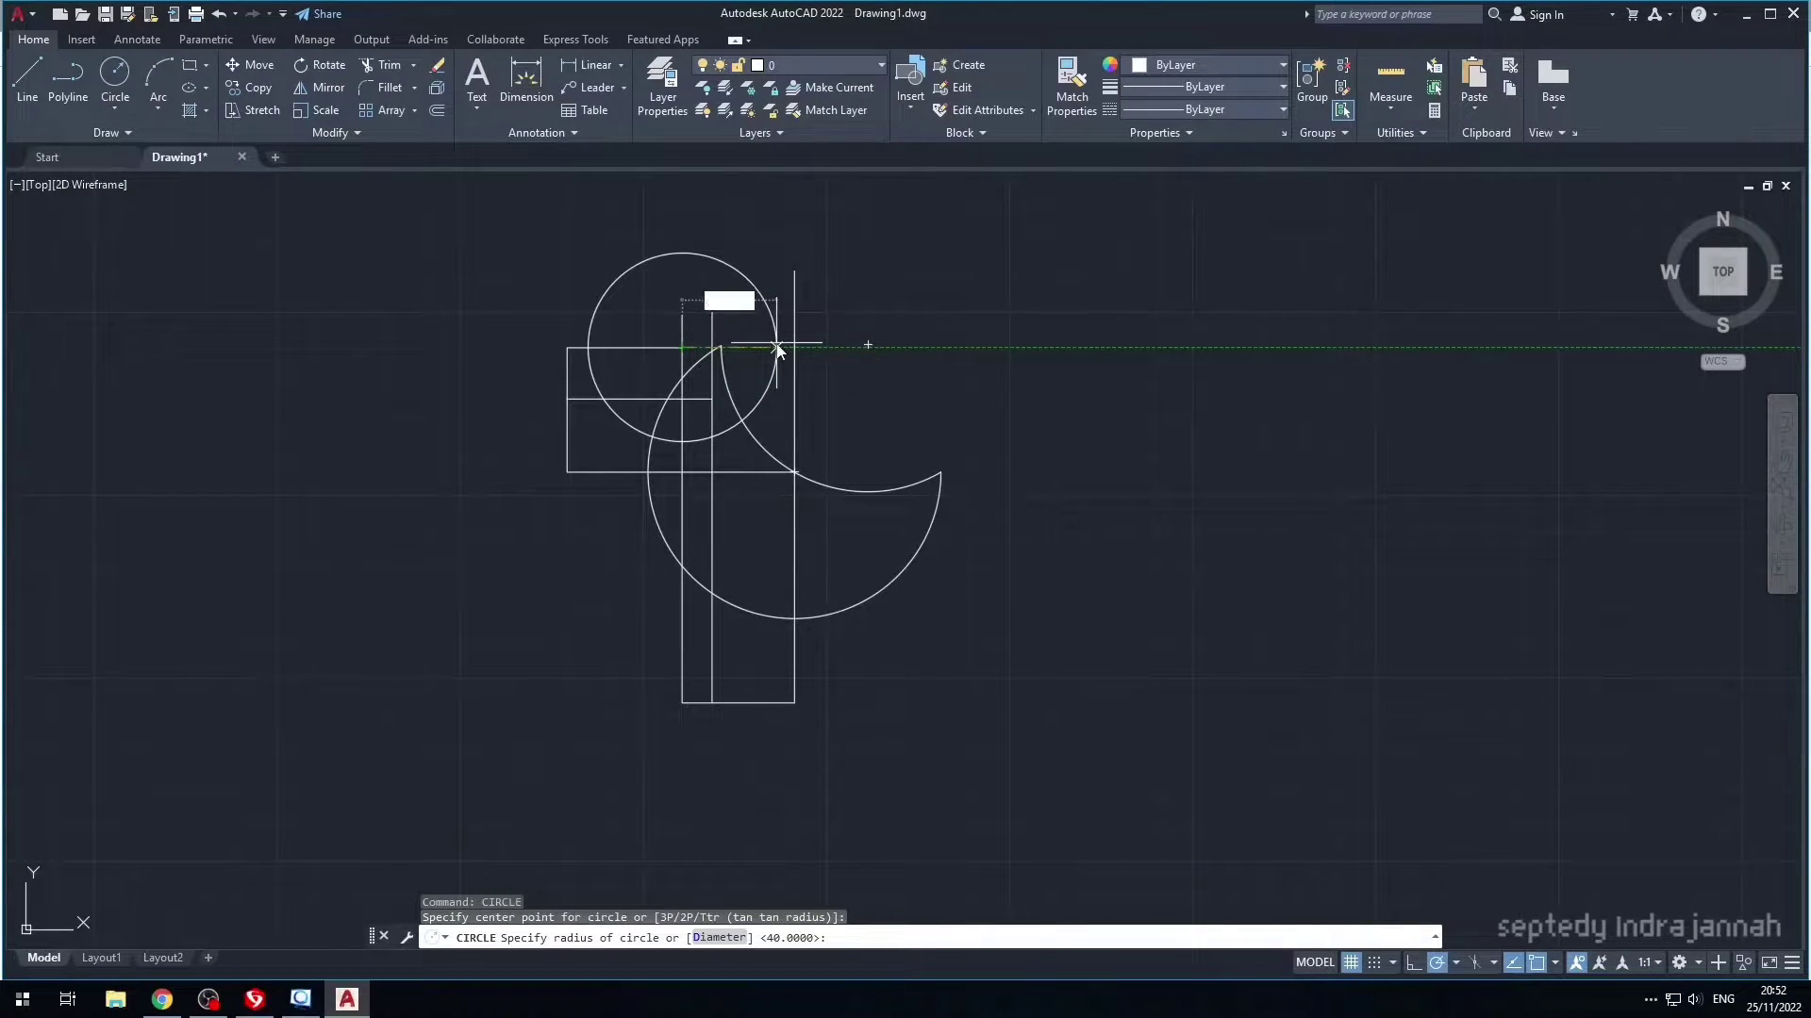
{"action": "key", "text": "Return"}
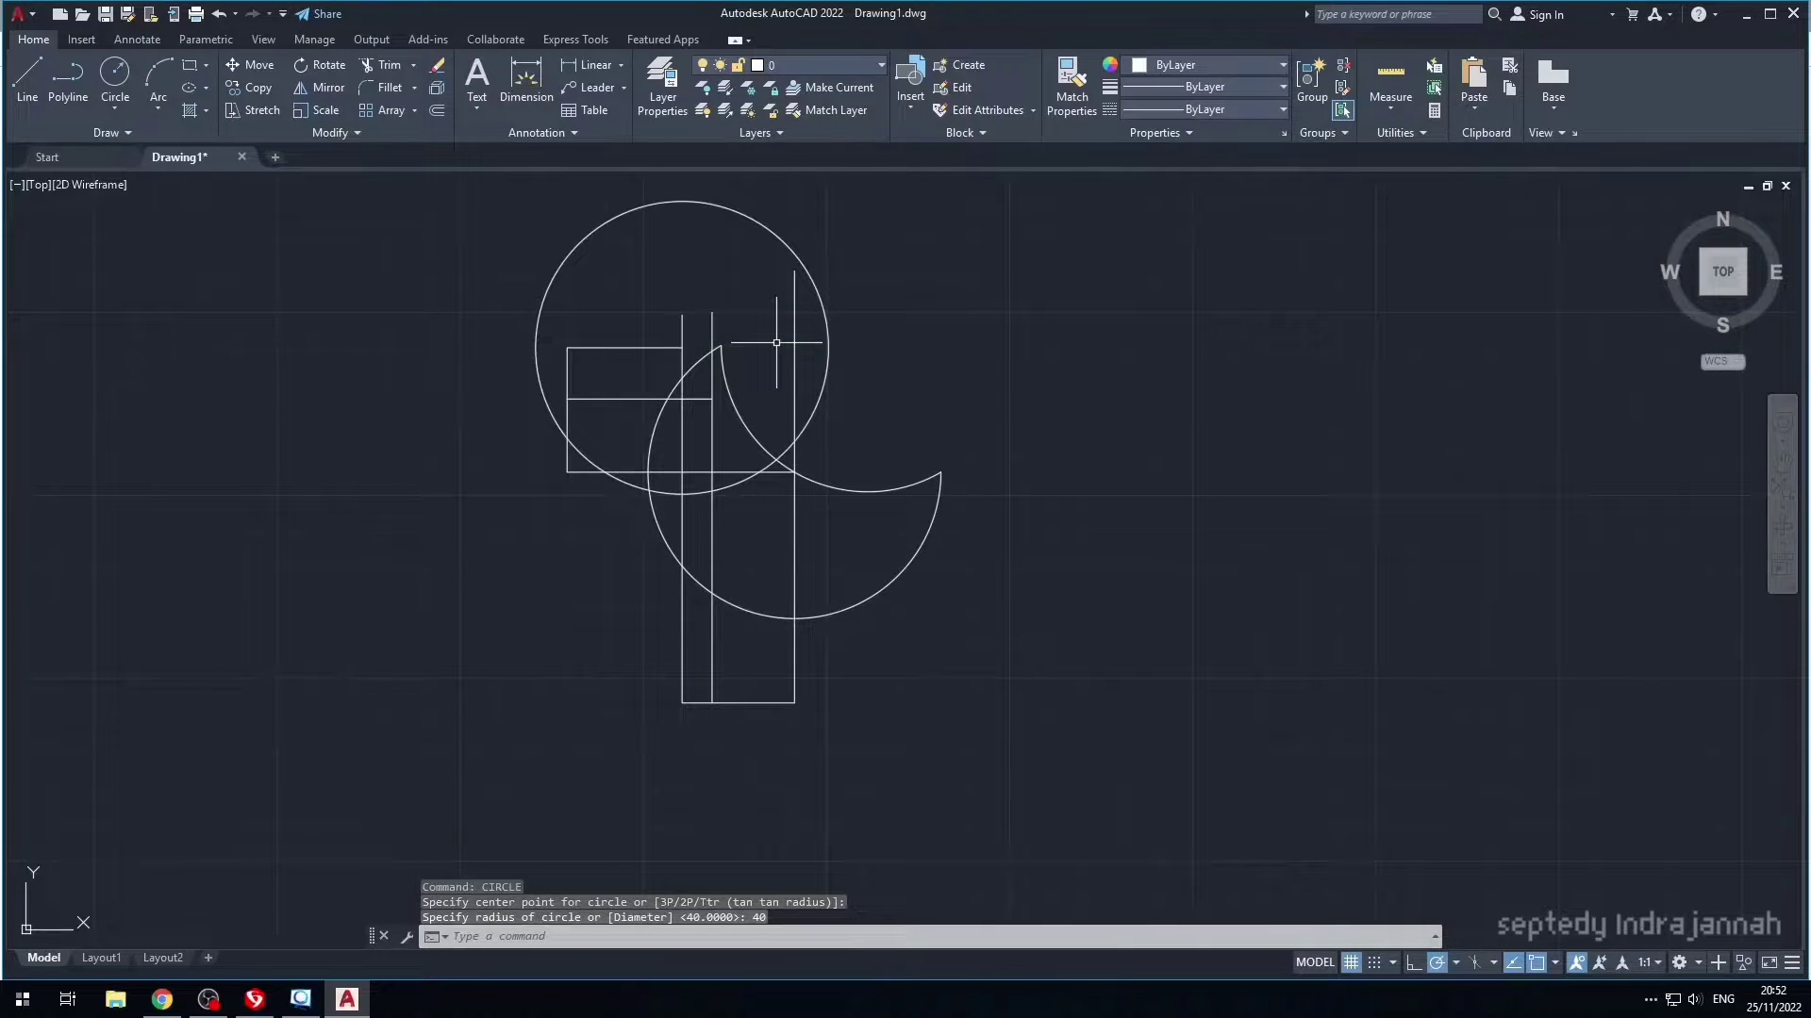
{"action": "key", "text": "Return"}
{"action": "left_click", "coordinate": [712, 399]}
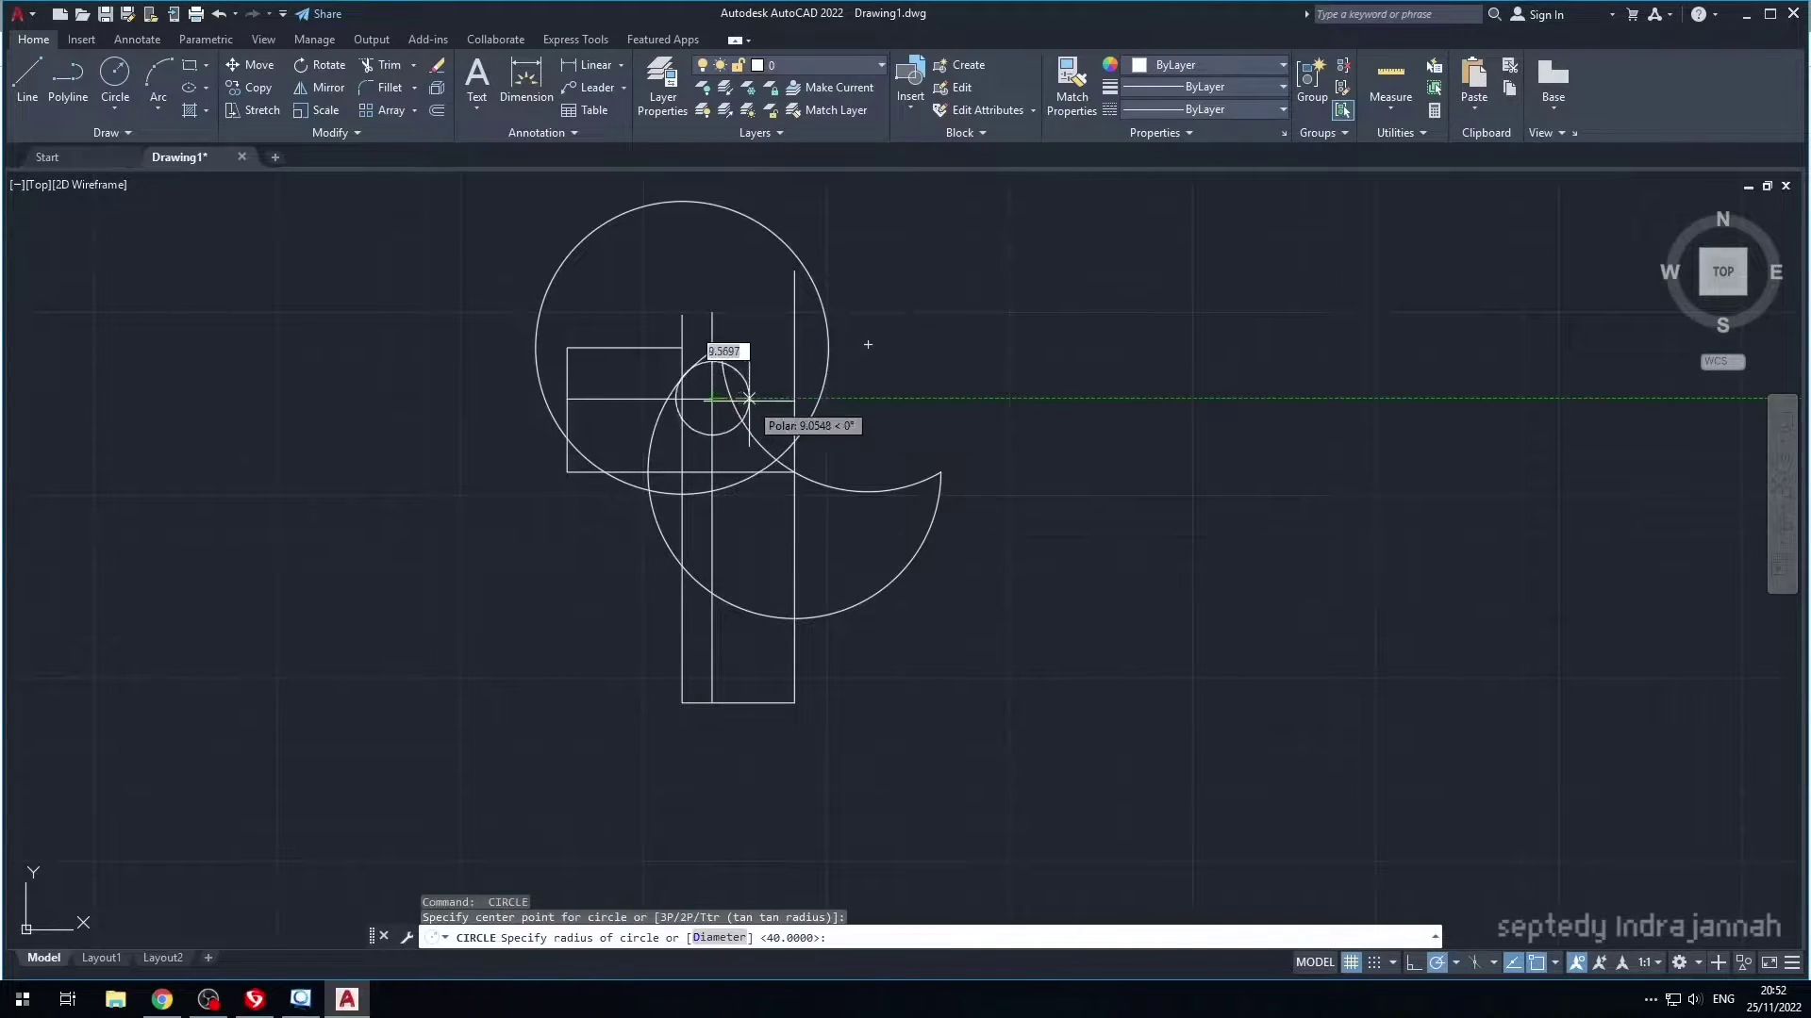
{"action": "type", "text": "35"}
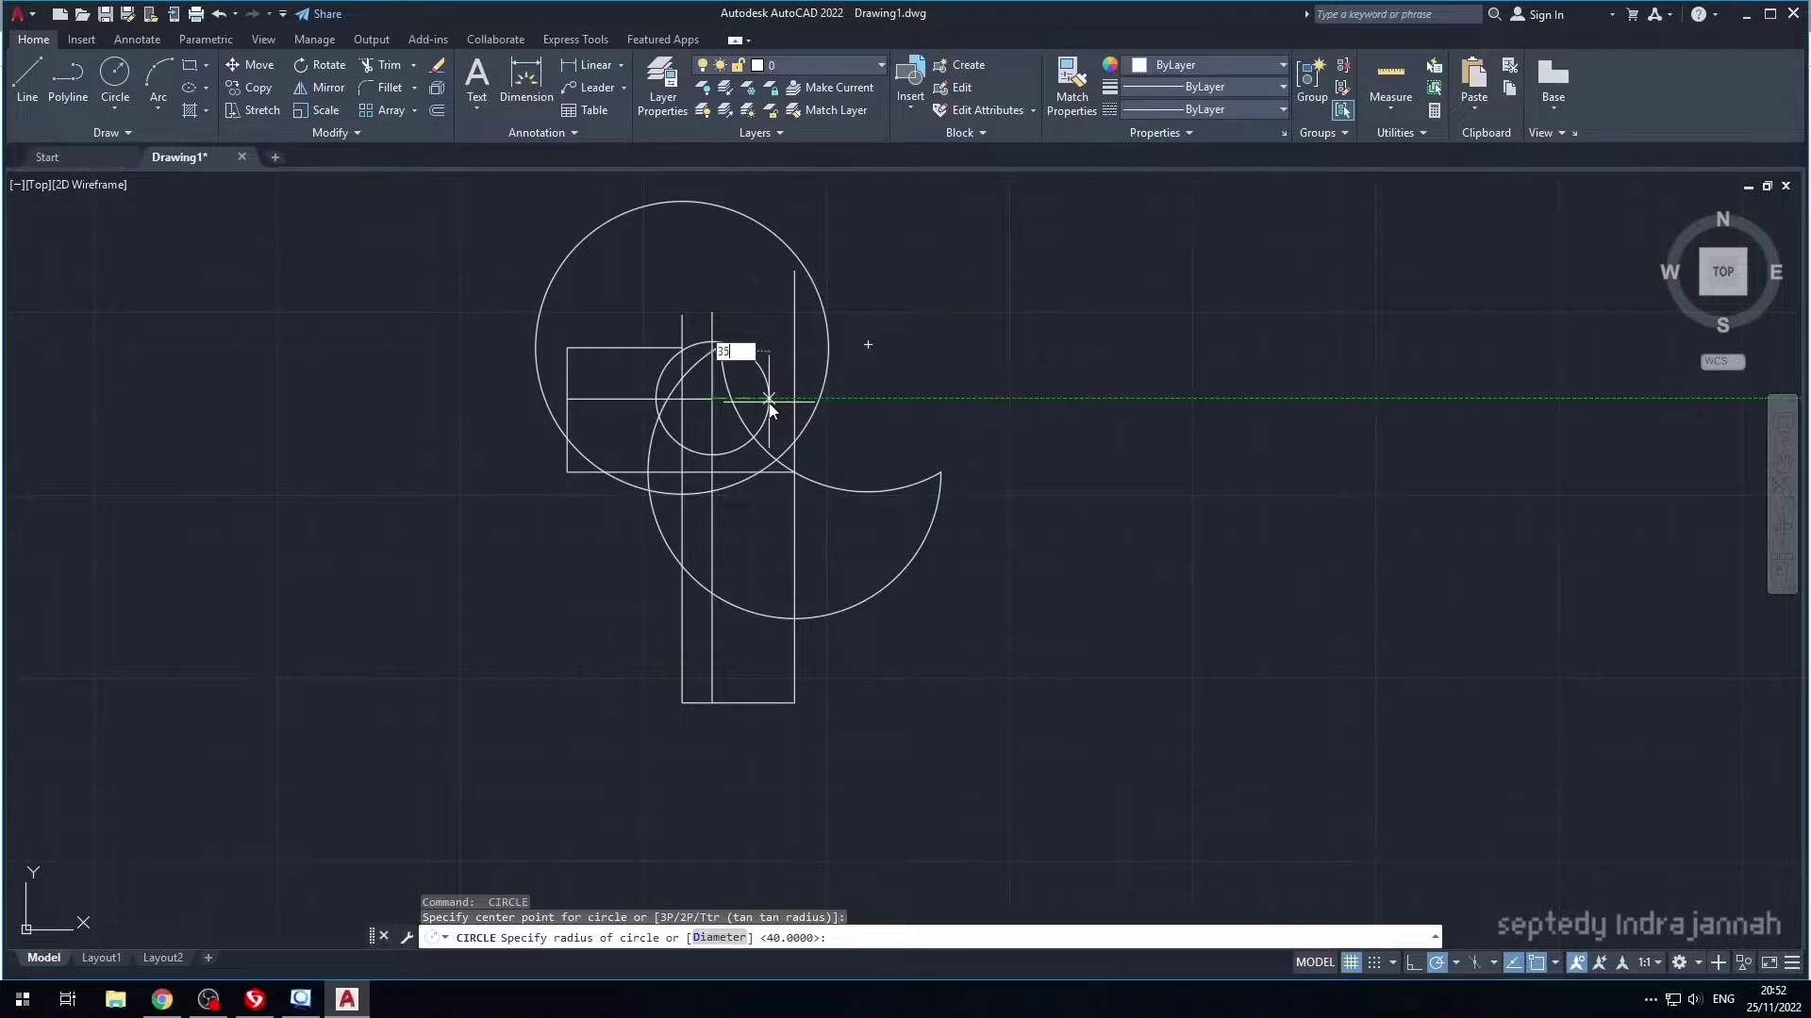
{"action": "key", "text": "Return"}
- Trim the tops of both new circles and the overlapping arcs inside the crescent to form a second pointed tip
{"action": "type", "text": "trim"}
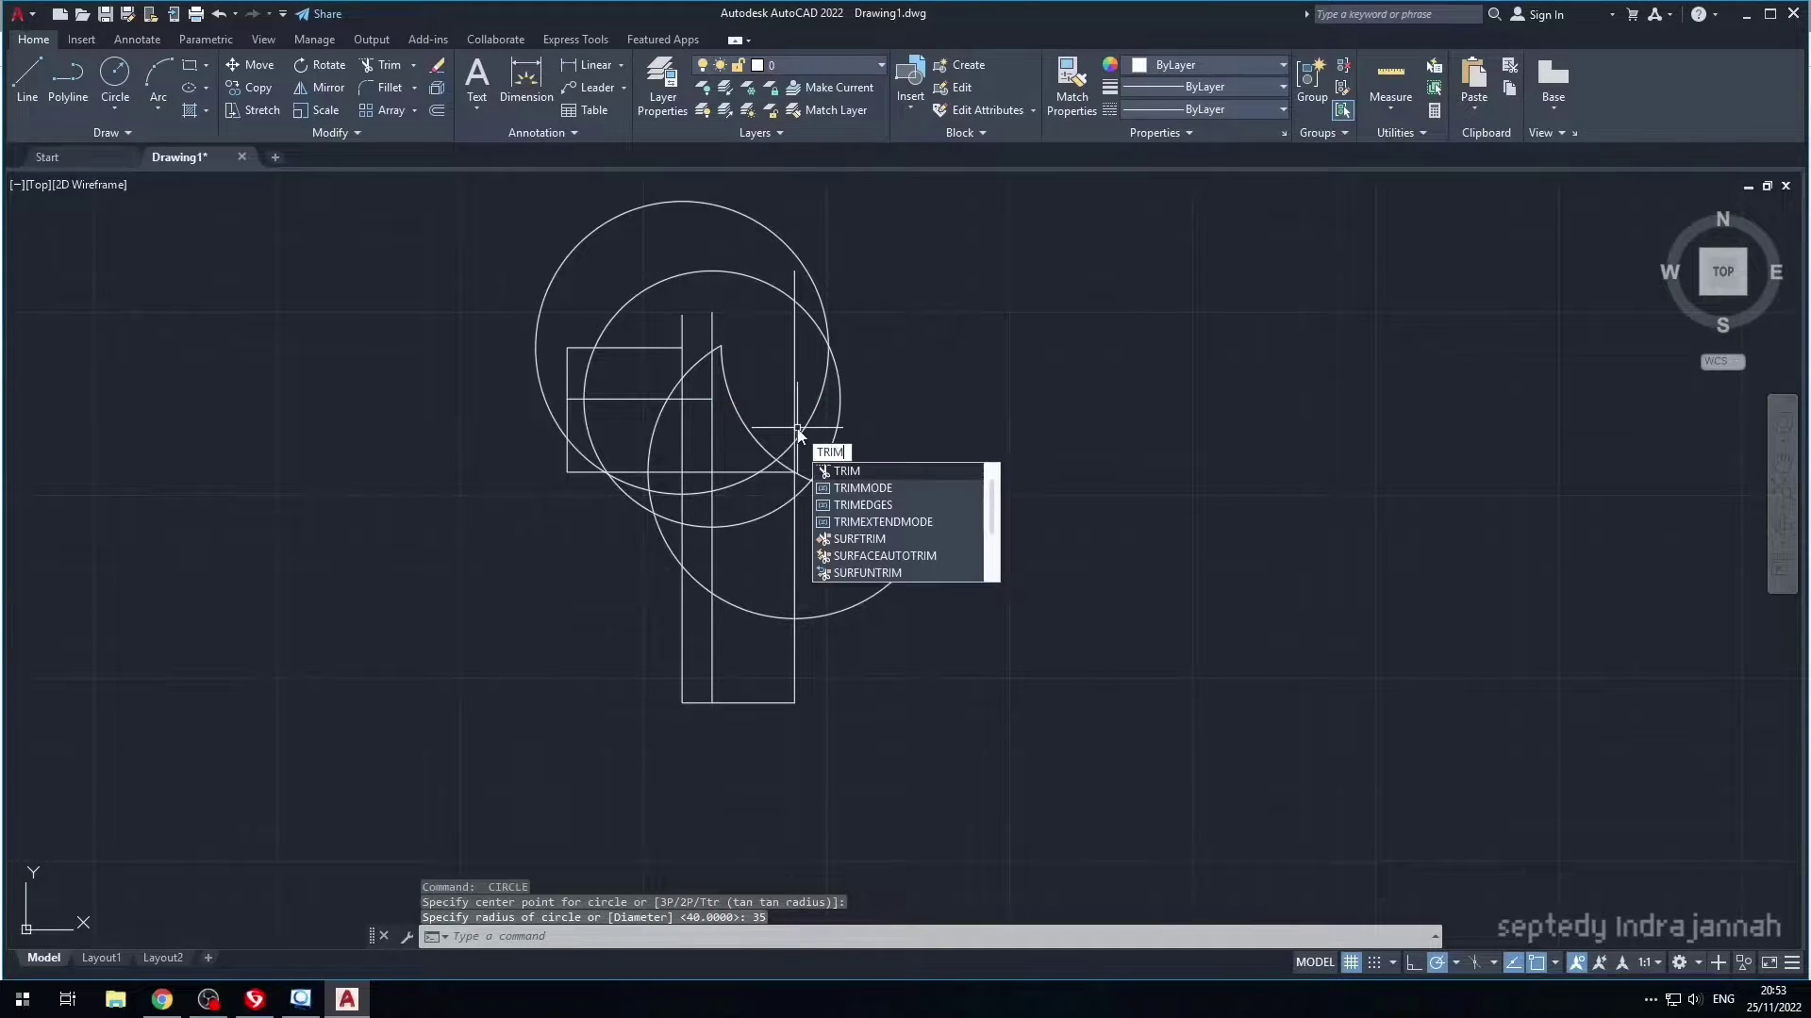
{"action": "key", "text": "Return"}
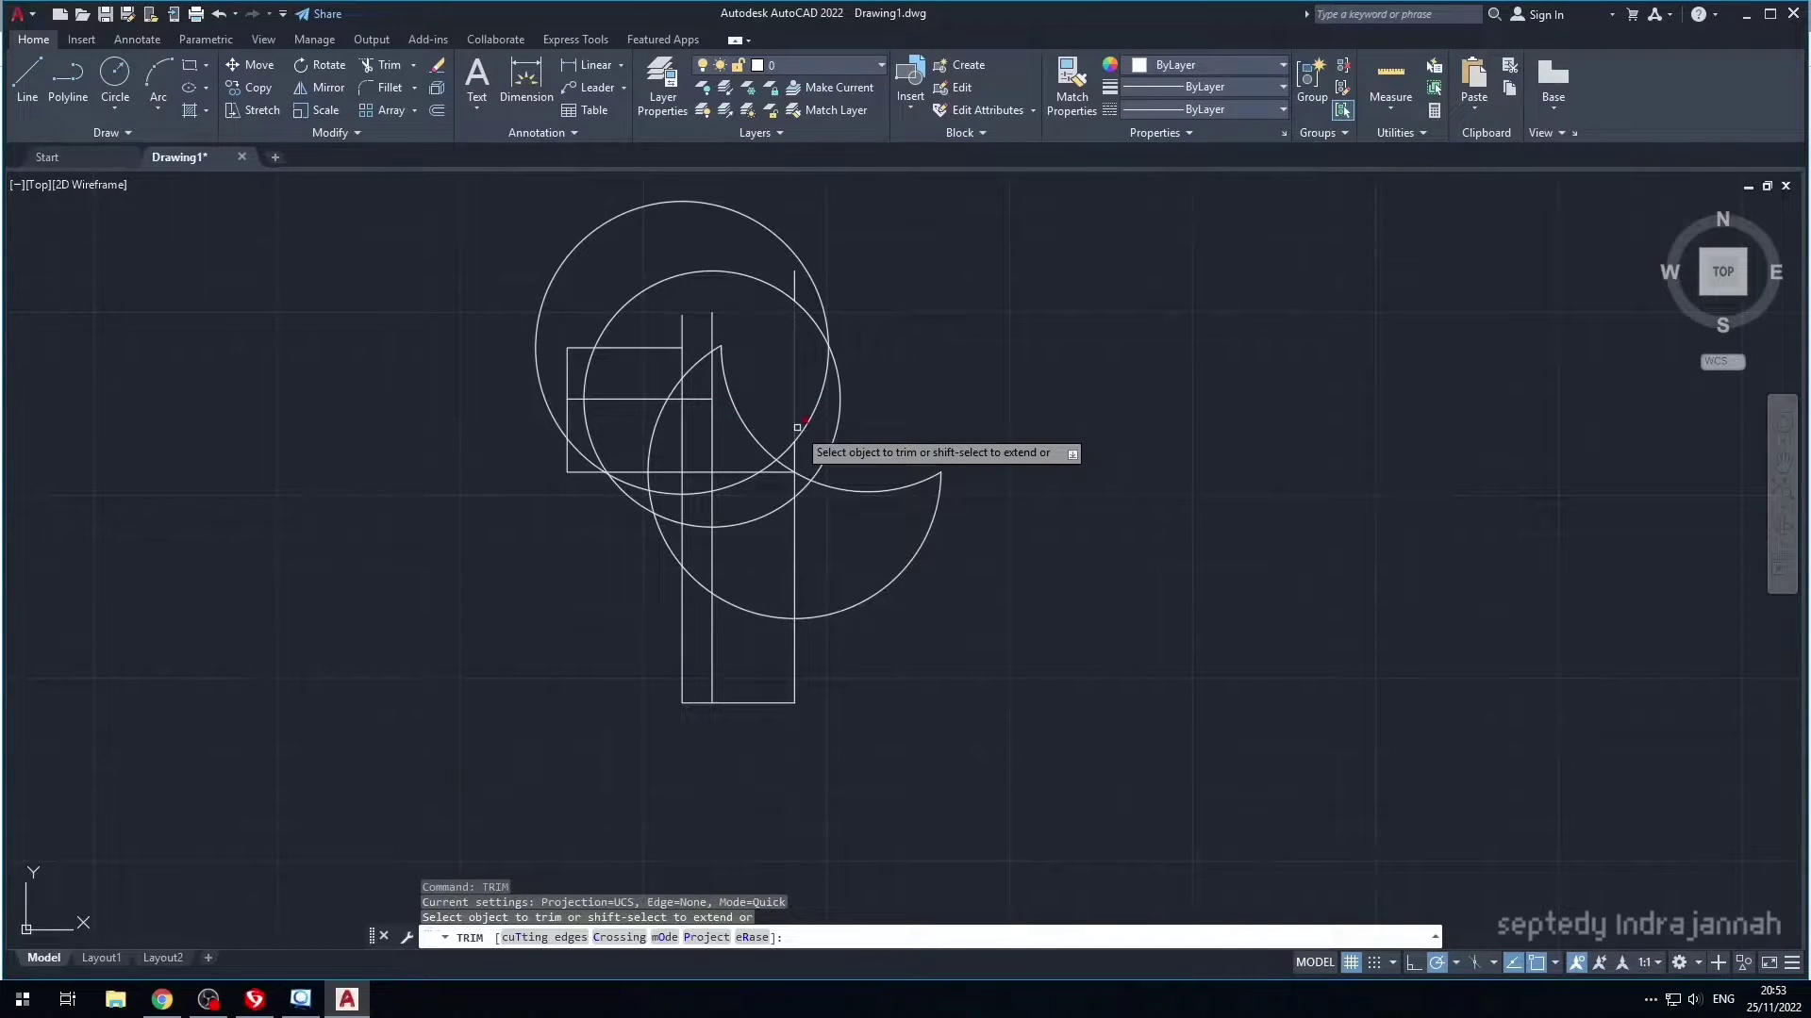
{"action": "left_click", "coordinate": [715, 271]}
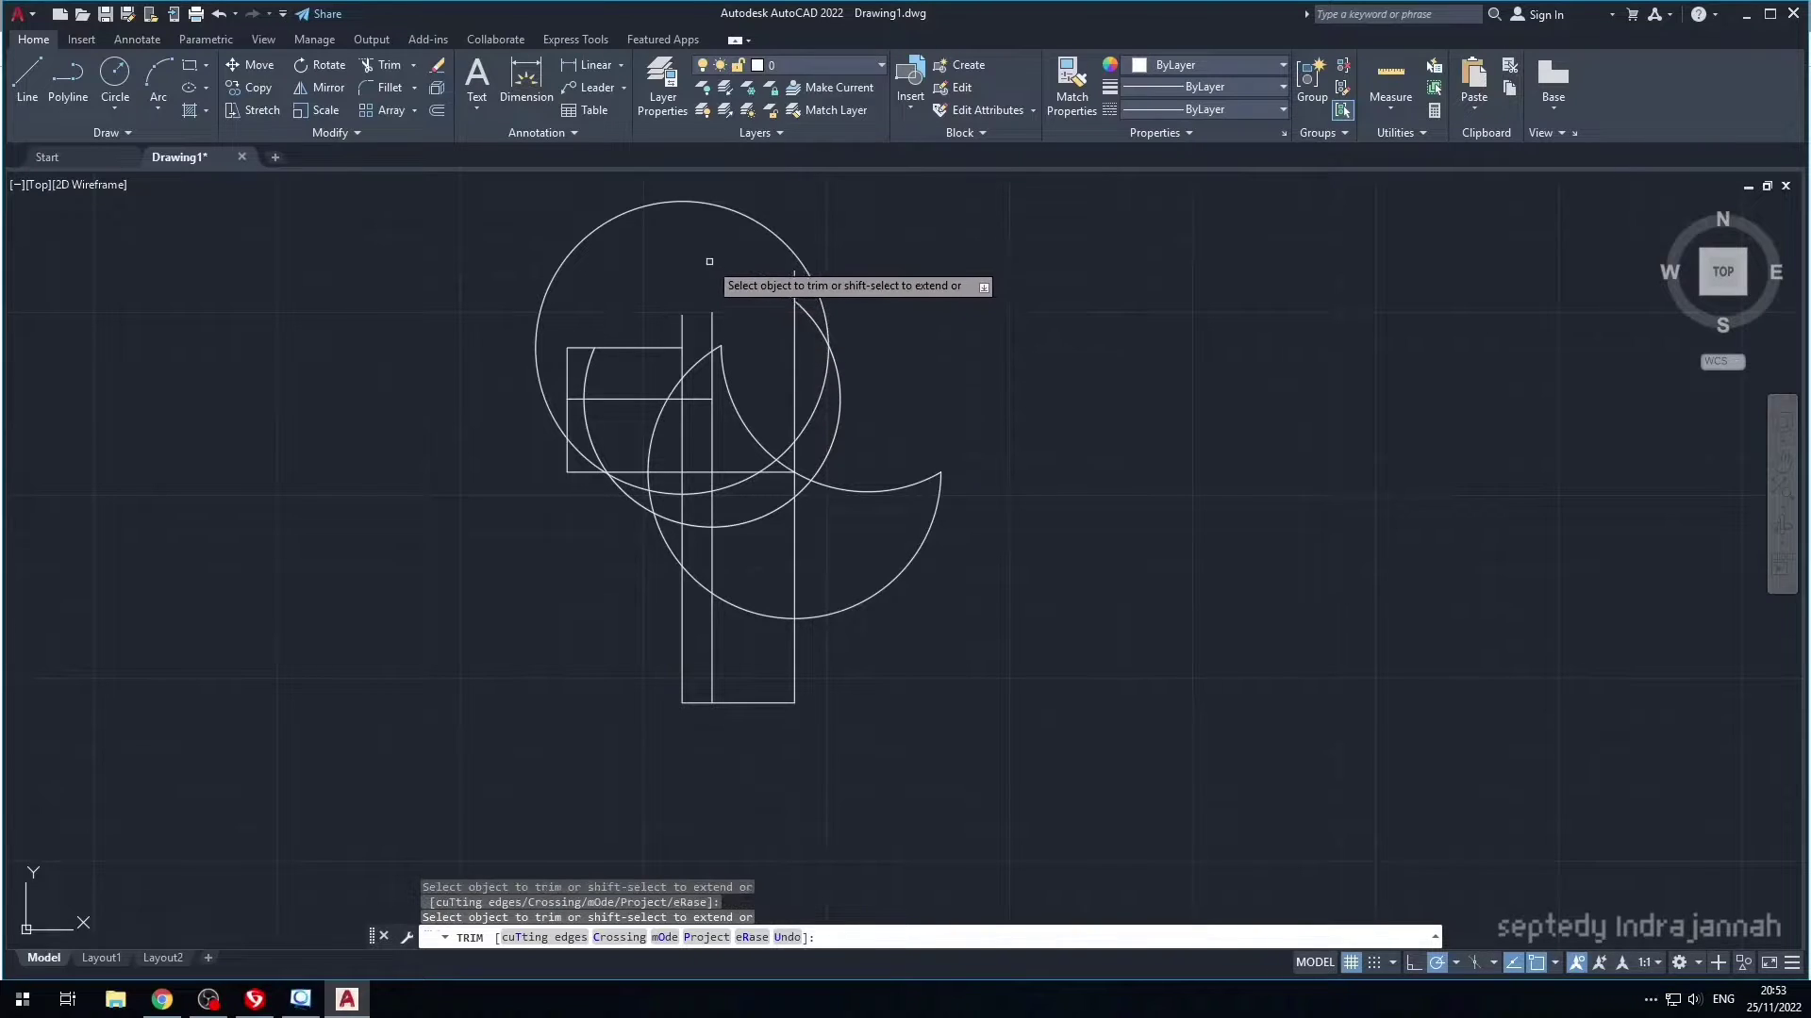
{"action": "left_click", "coordinate": [693, 204]}
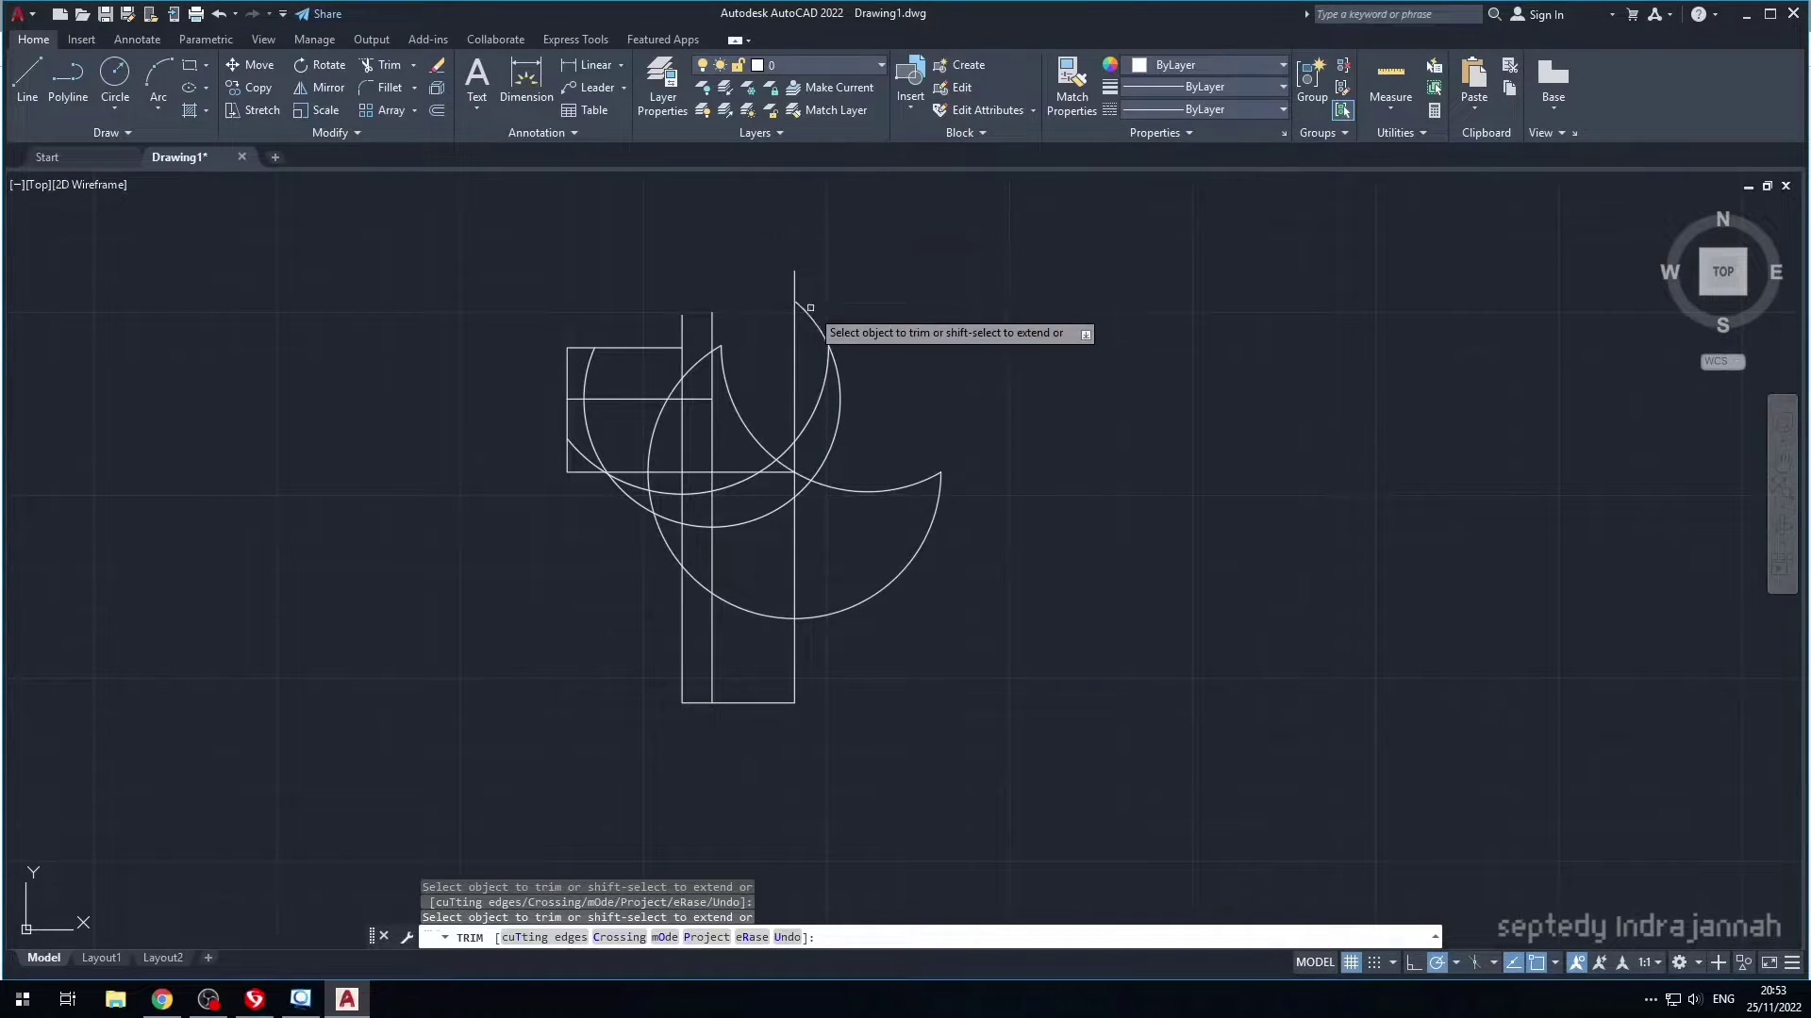
{"action": "left_click", "coordinate": [797, 474]}
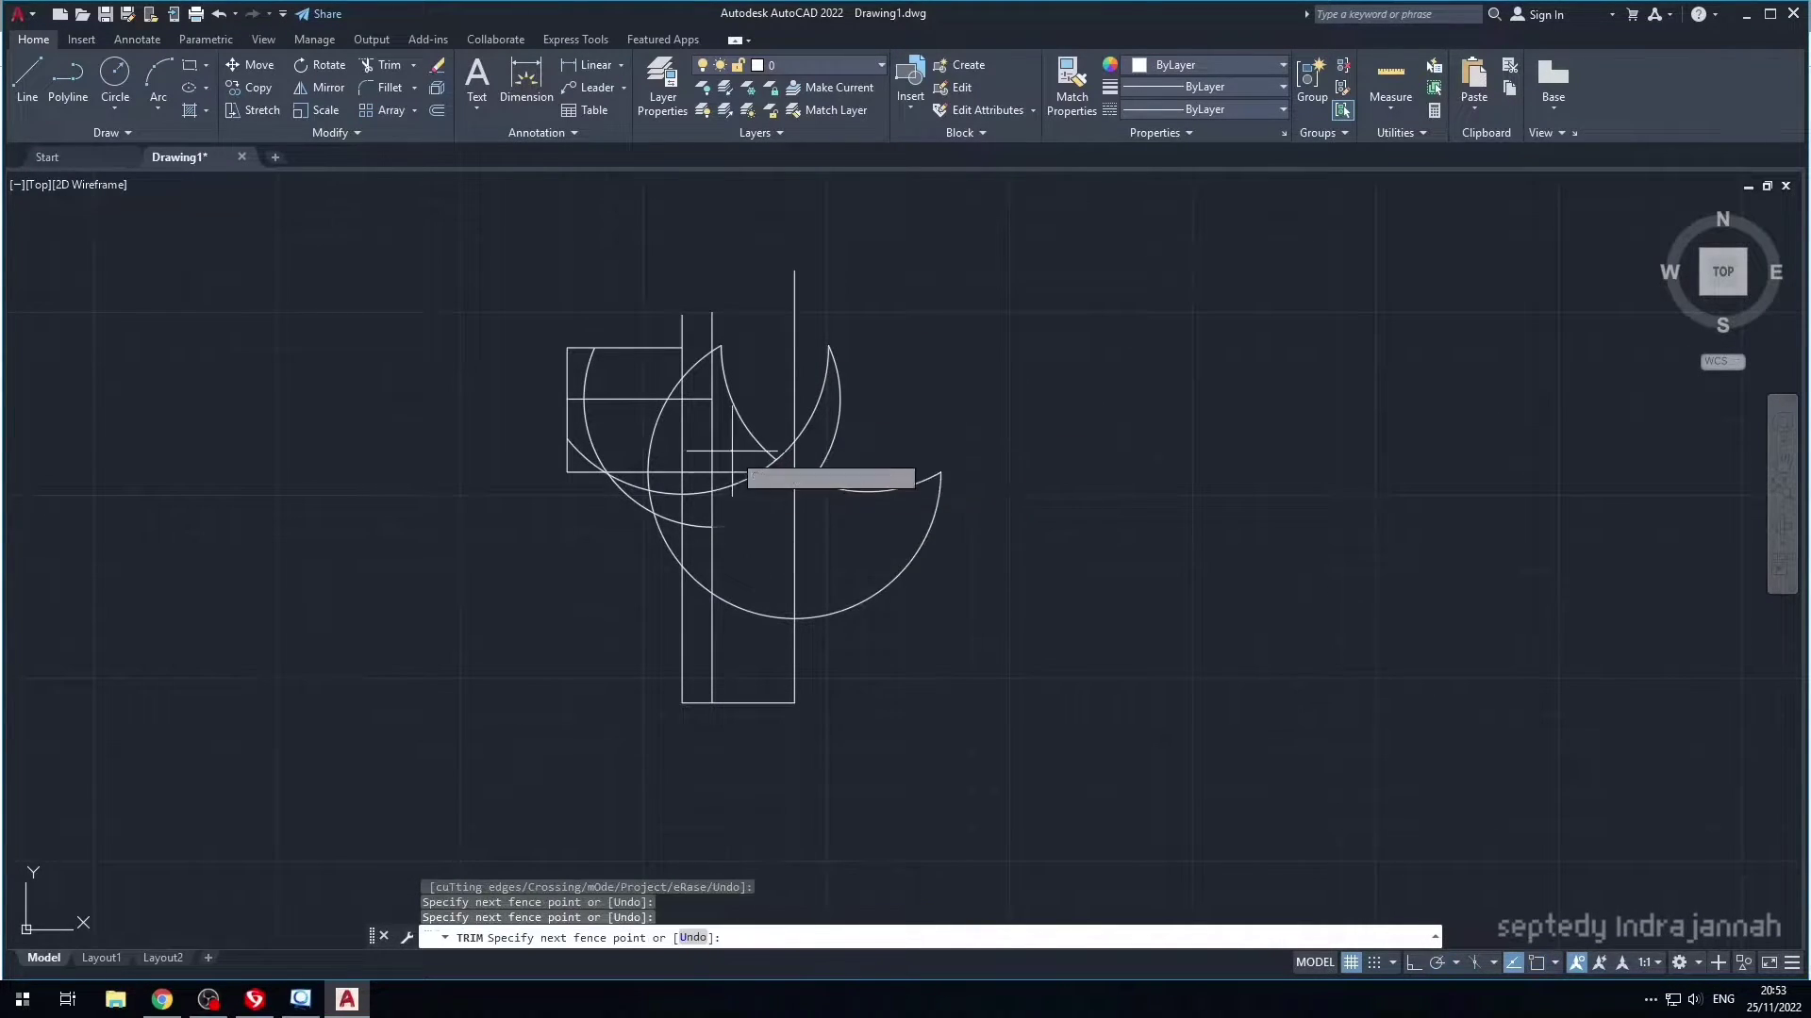
{"action": "key", "text": "Return"}
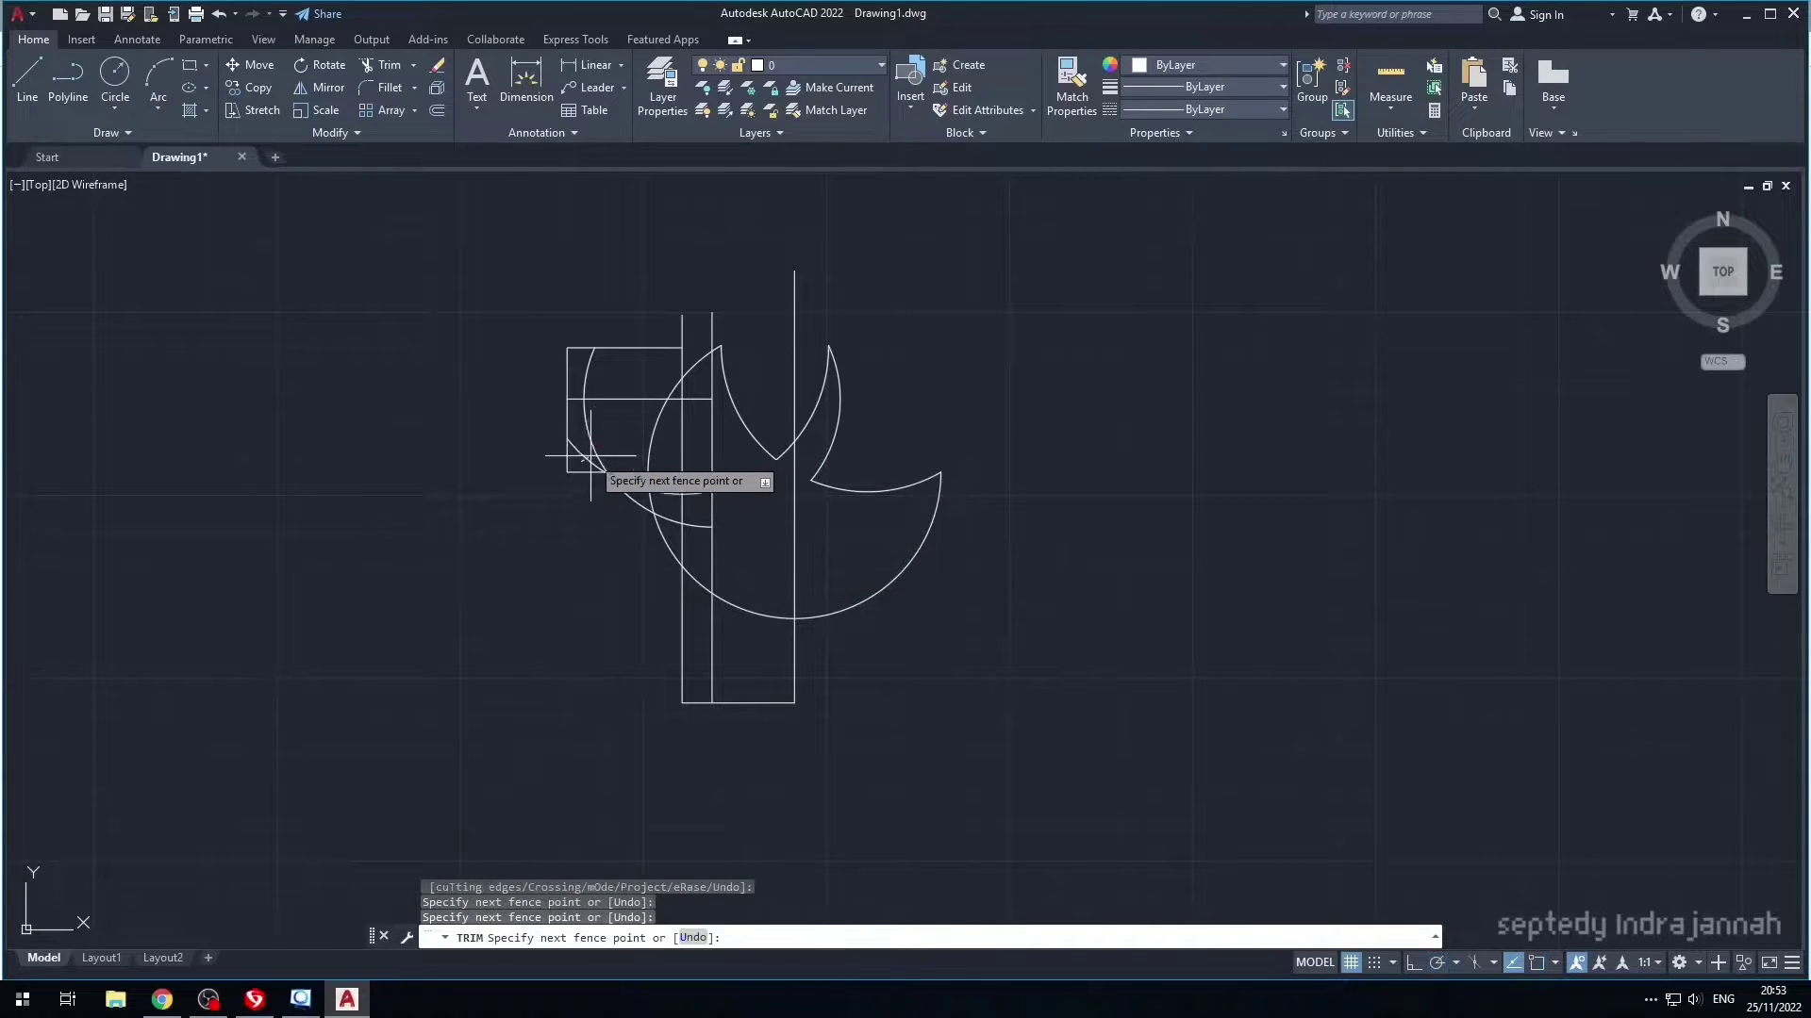
- Trim away the leftover circle arcs across the left rectangle and between the two left vertical lines
{"action": "left_click", "coordinate": [587, 429]}
{"action": "left_click", "coordinate": [639, 490]}
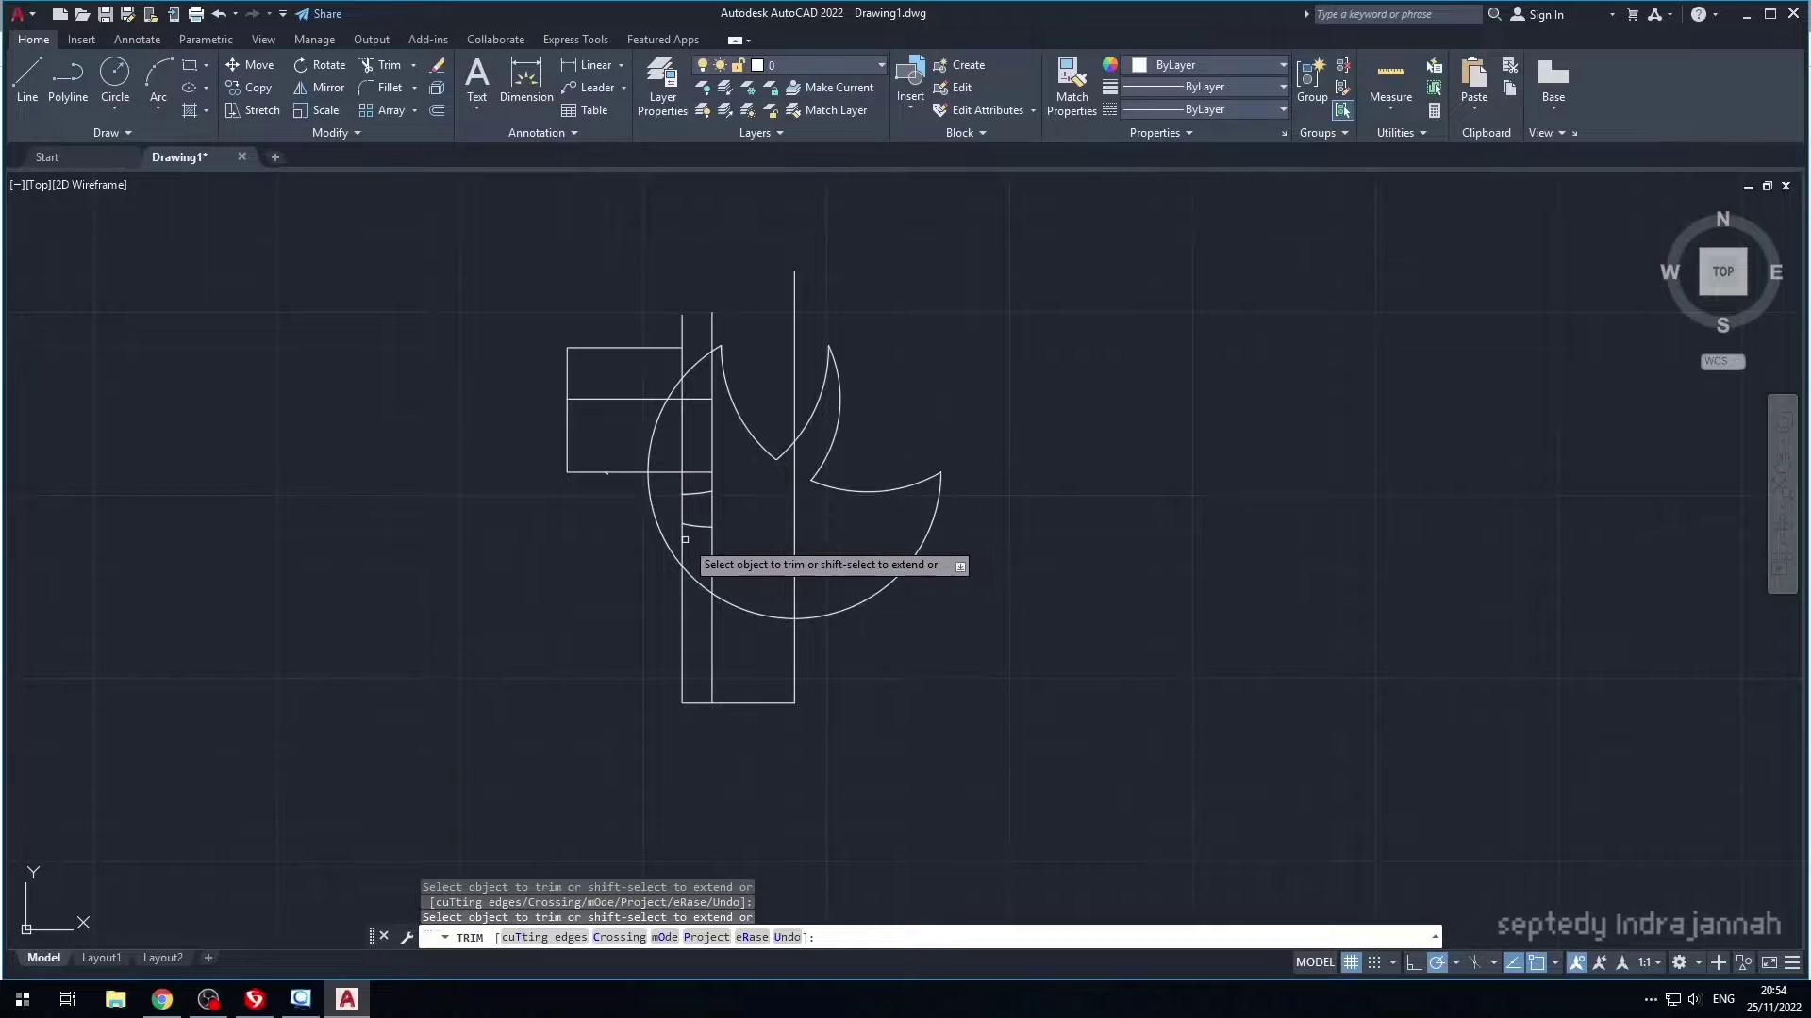
{"action": "left_click", "coordinate": [693, 526]}
{"action": "left_click", "coordinate": [695, 488]}
{"action": "left_click", "coordinate": [706, 533]}
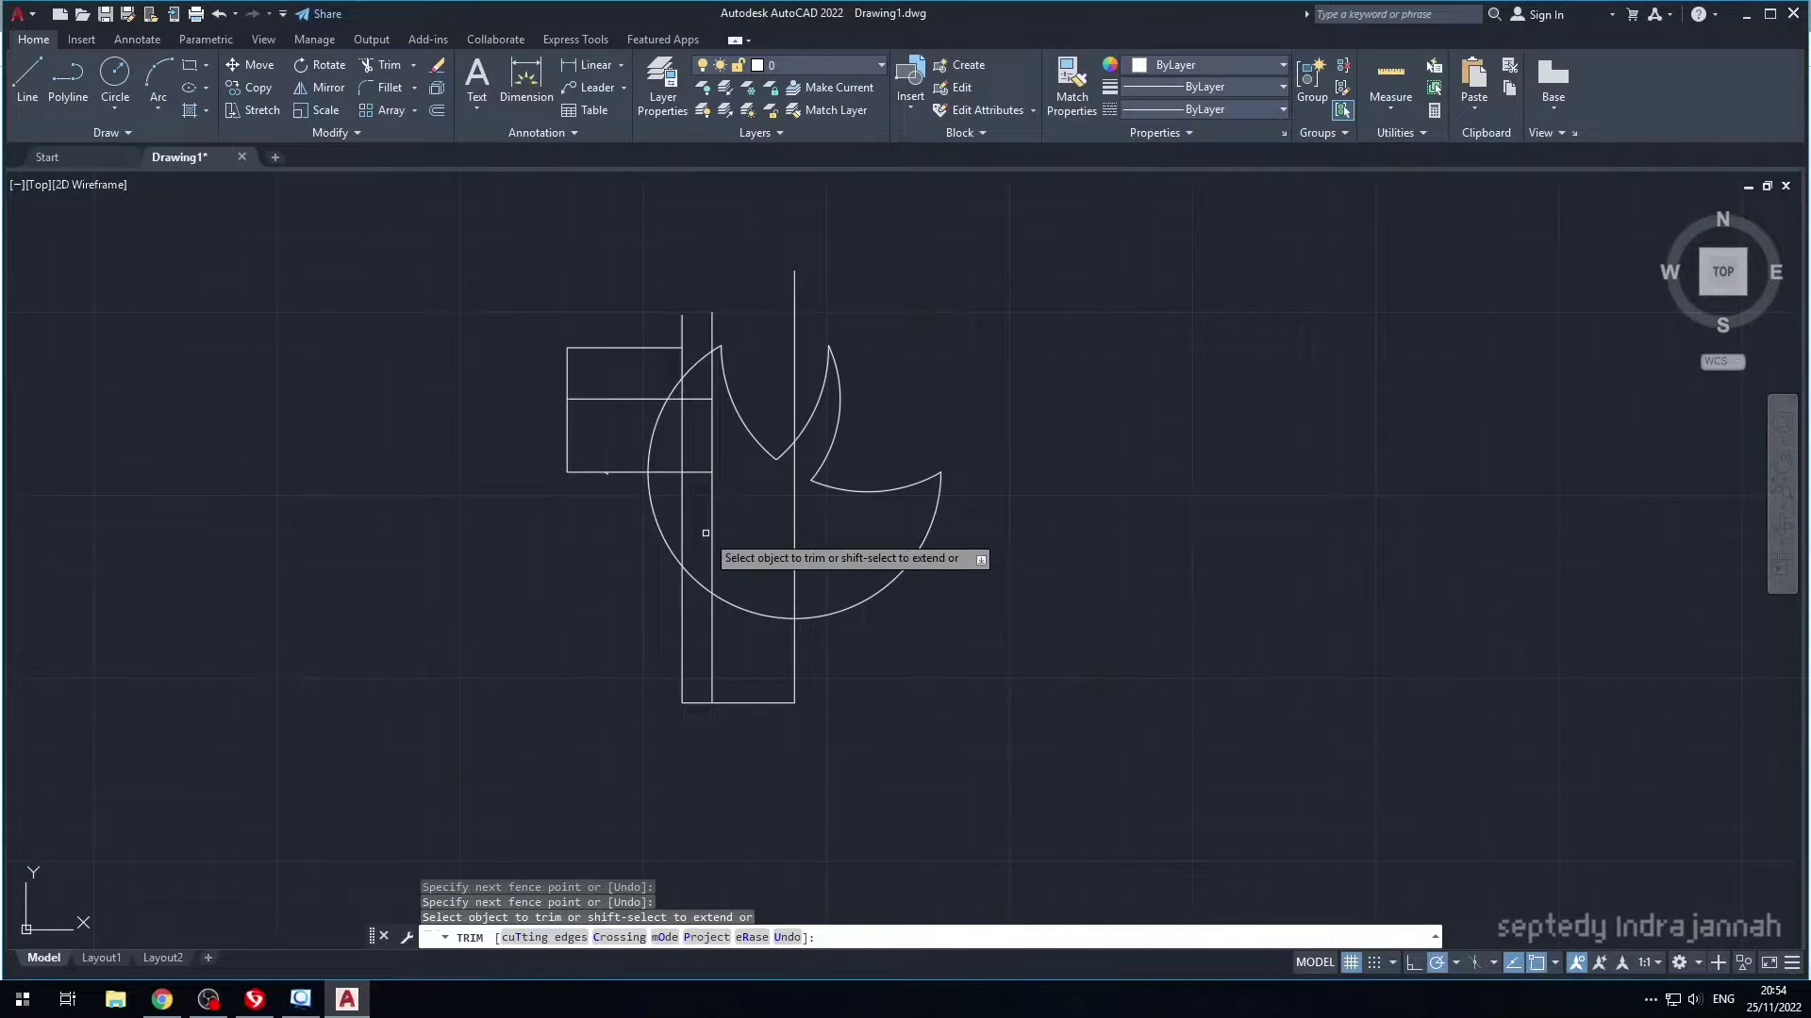
{"action": "key", "text": "Escape"}
- Draw a line 9 up from the left rectangle's upper-left corner, continuing a further 54 straight up
{"action": "type", "text": "l"}
{"action": "key", "text": "Return"}
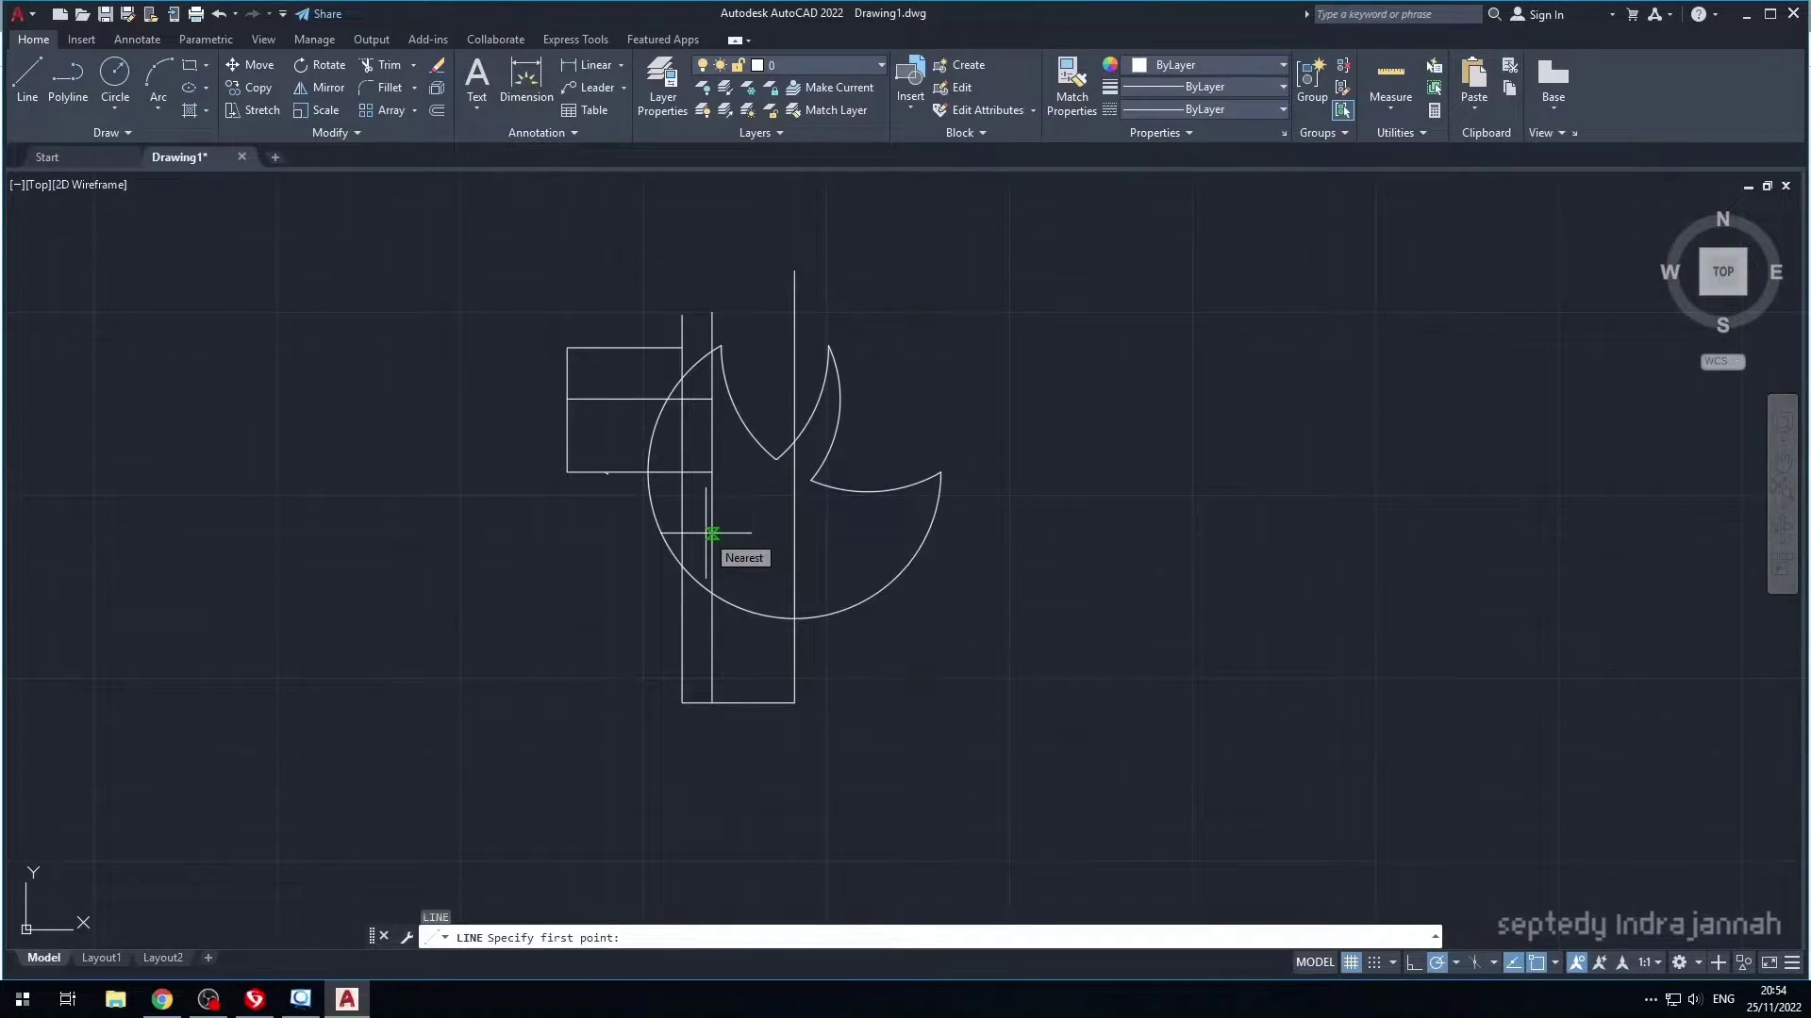
{"action": "left_click", "coordinate": [567, 348]}
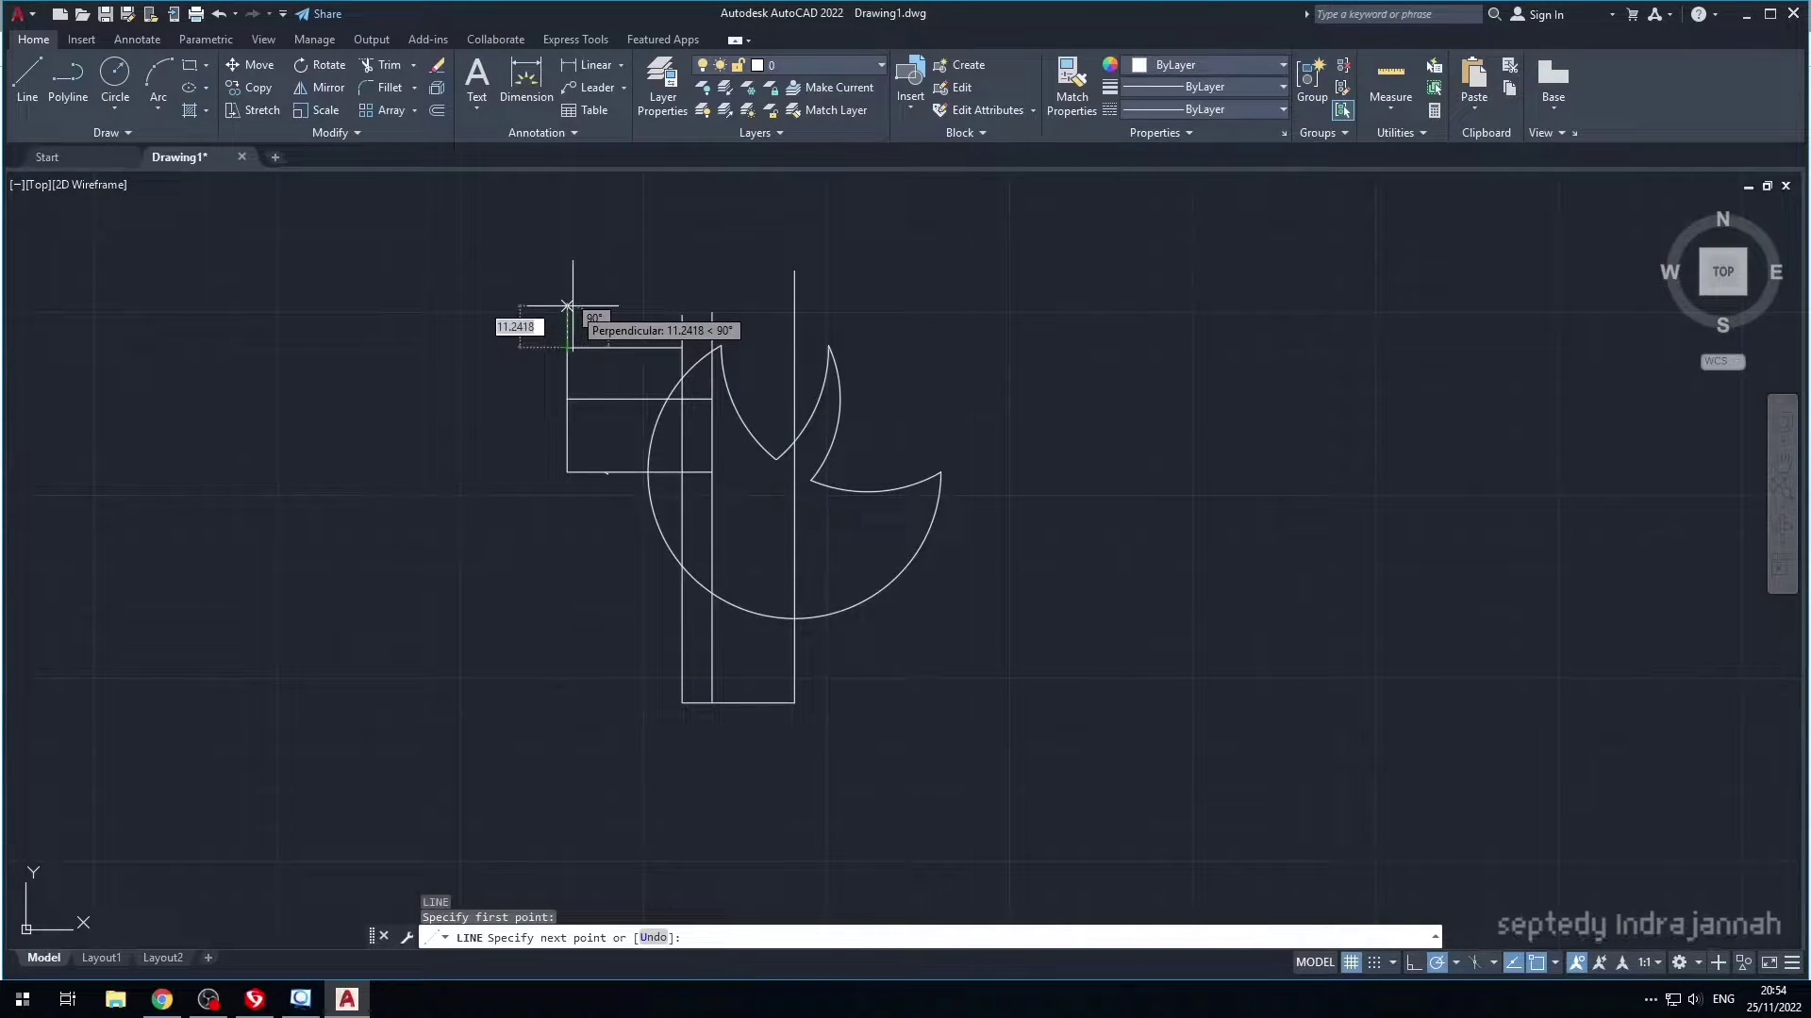
{"action": "type", "text": "9"}
{"action": "key", "text": "Return"}
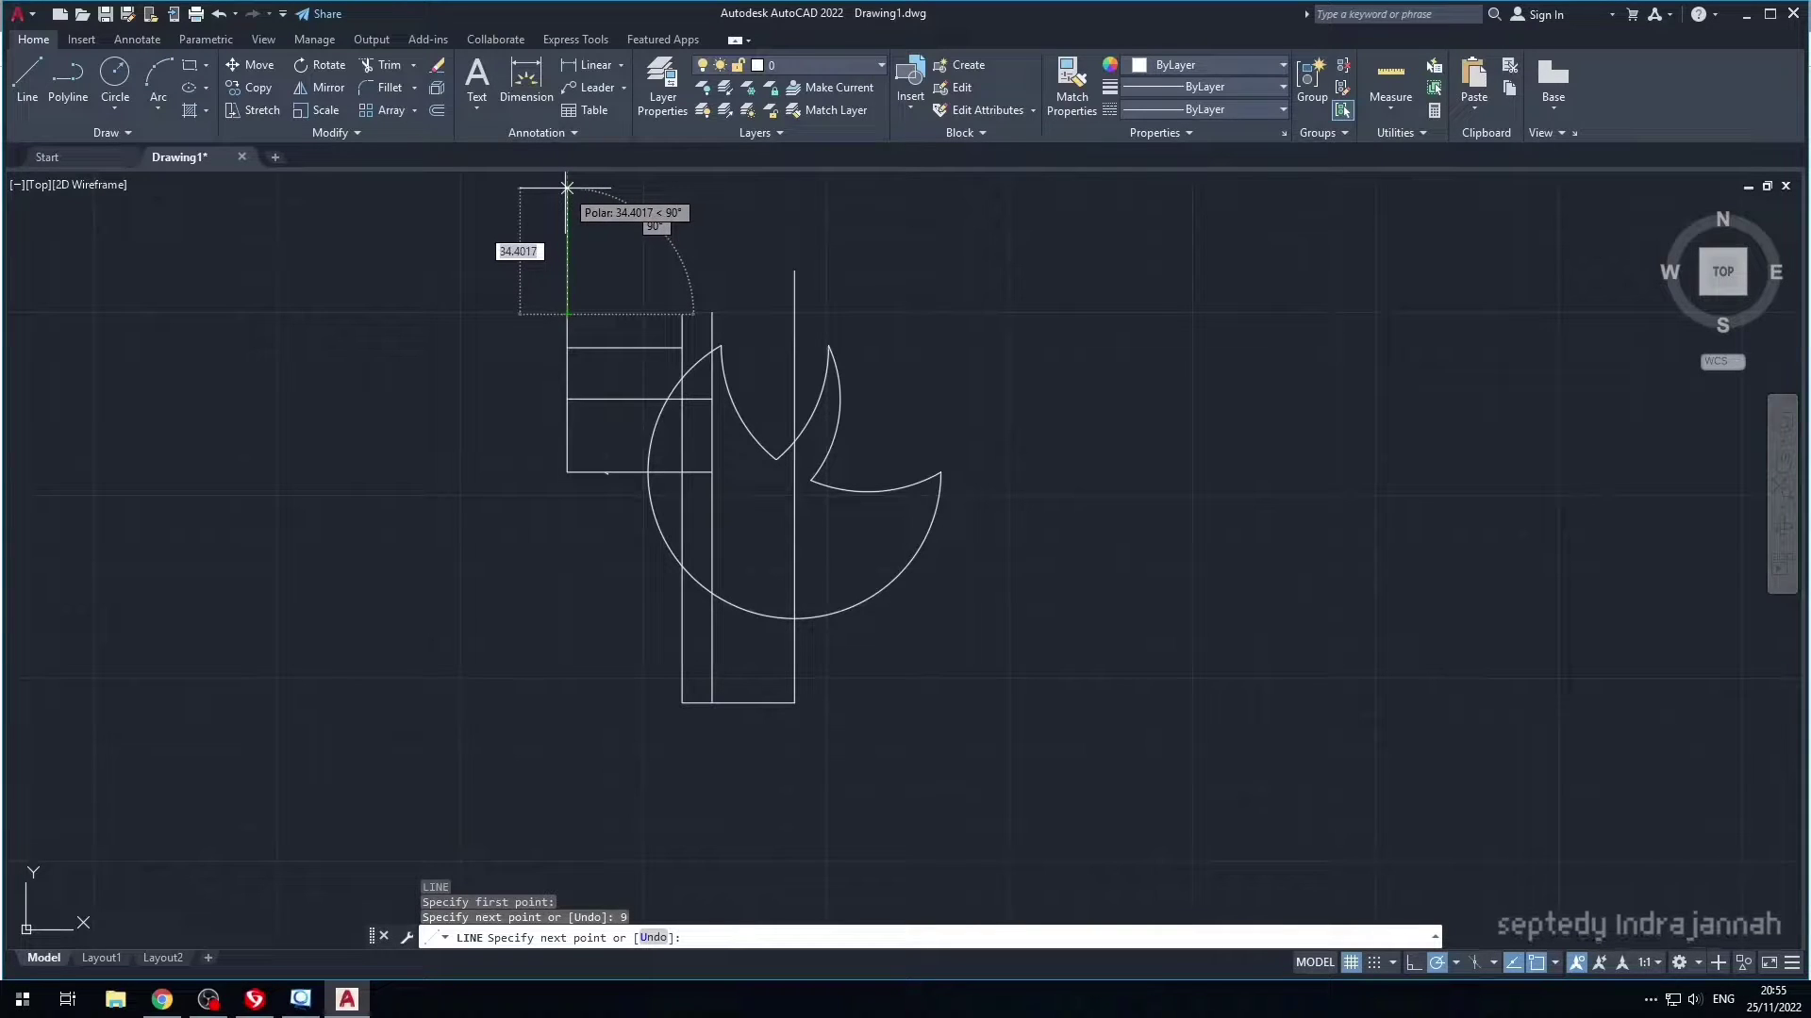
{"action": "type", "text": "53"}
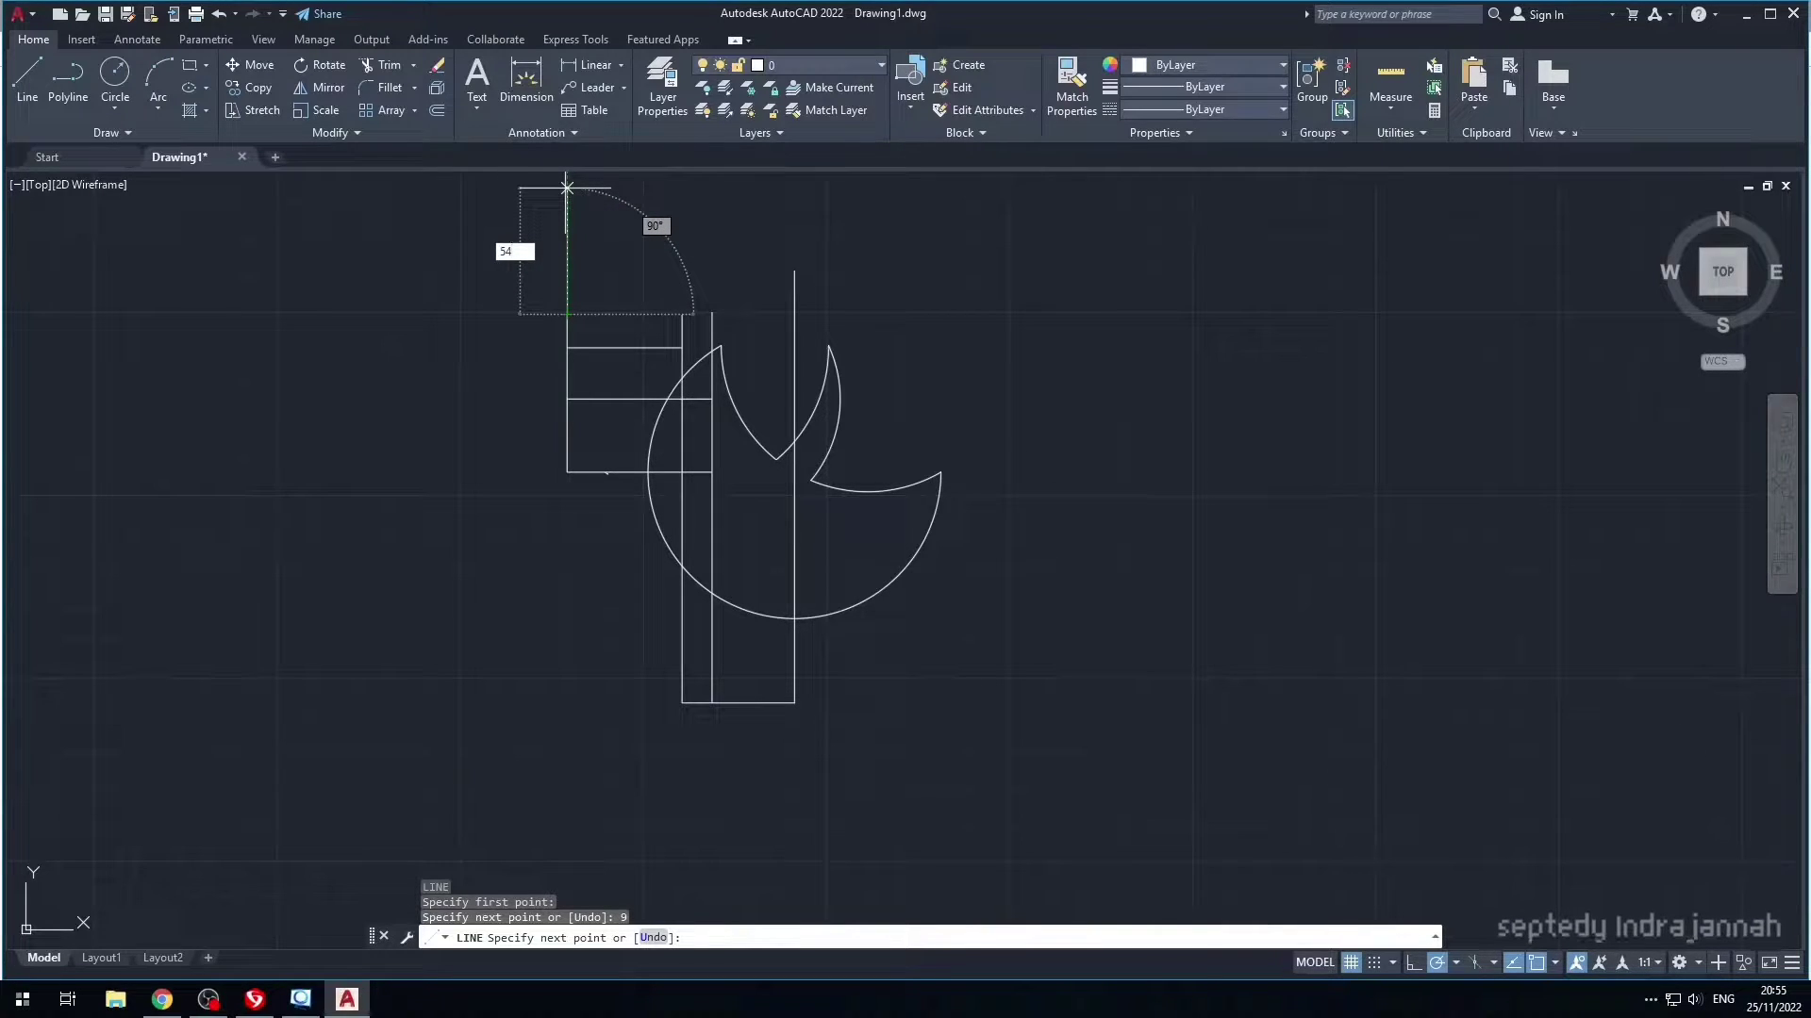
{"action": "key", "text": "Return"}
{"action": "key", "text": "Escape"}
- Stretch the upper end of the vertical centre line to above the top of the far-left vertical line
{"action": "mouse_move", "coordinate": [876, 227]}
{"action": "middle_mouse_down"}
{"action": "mouse_move", "coordinate": [881, 380]}
{"action": "mouse_move", "coordinate": [837, 472]}
{"action": "middle_mouse_up"}
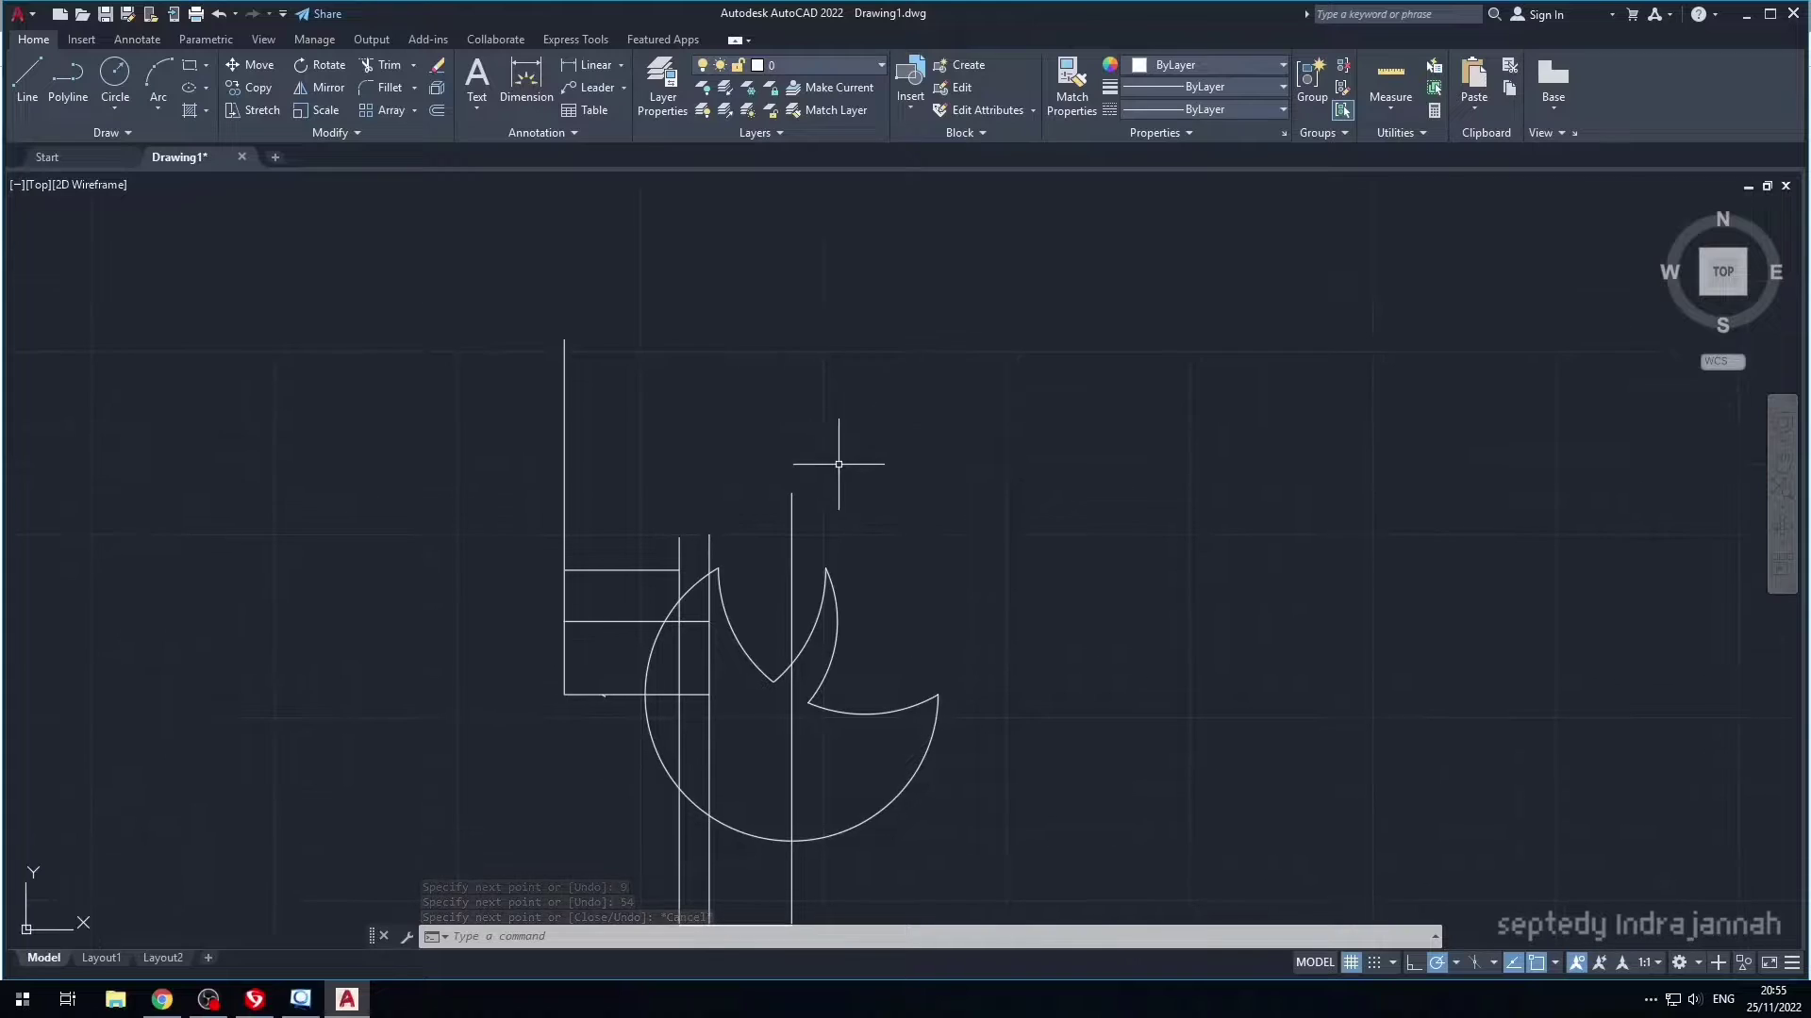
{"action": "left_click", "coordinate": [791, 492]}
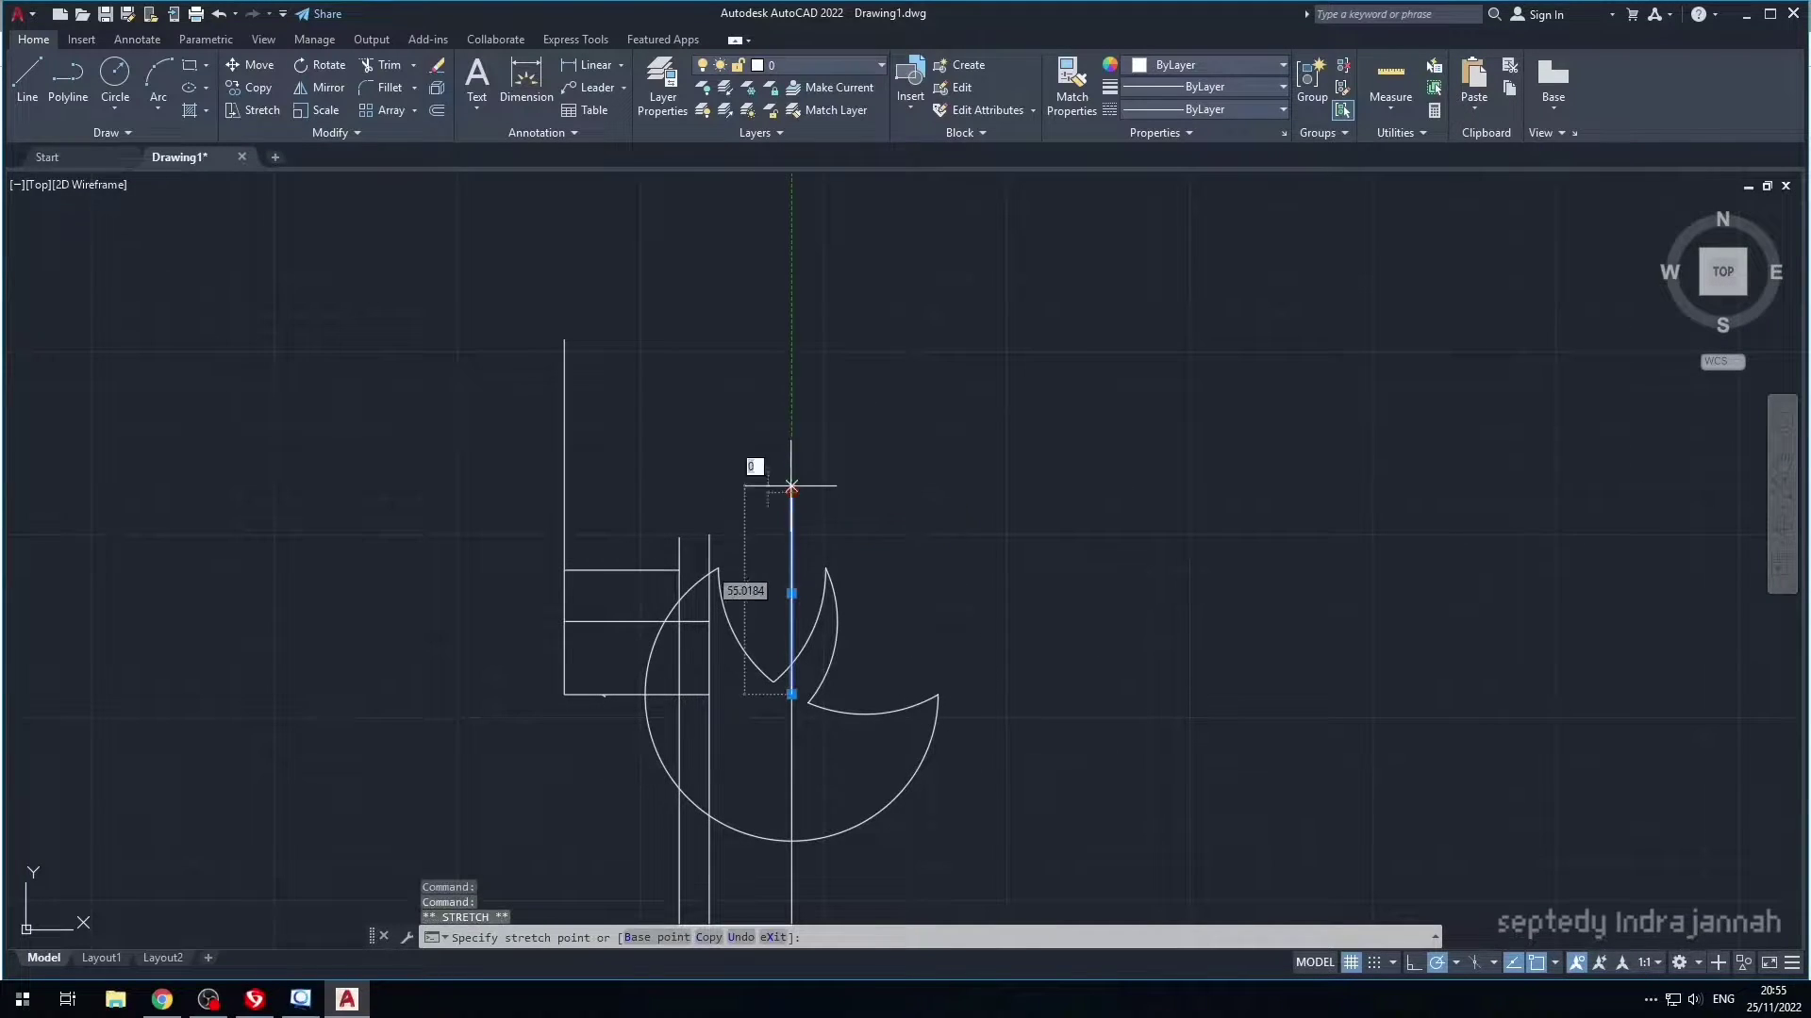
{"action": "left_click", "coordinate": [791, 236]}
{"action": "key", "text": "Escape"}
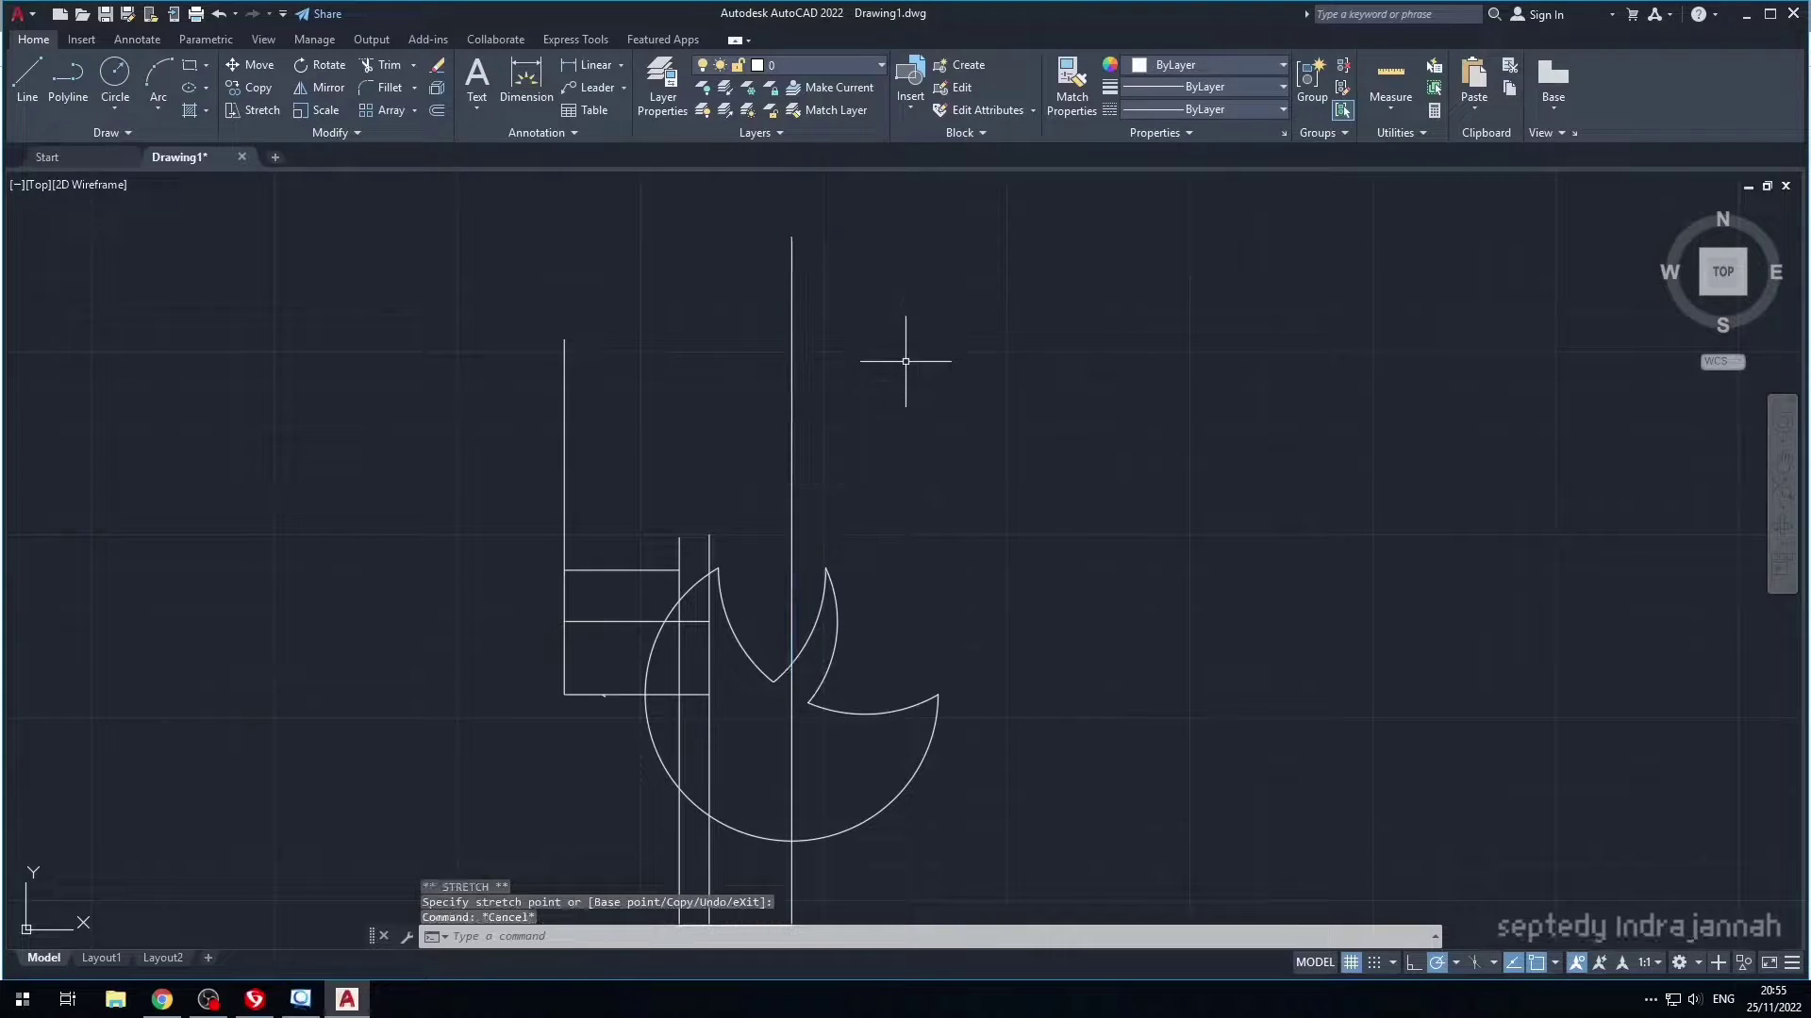
- Draw a horizontal line from the top of the far-left vertical line to the vertical centre line
{"action": "type", "text": "l"}
{"action": "key", "text": "Return"}
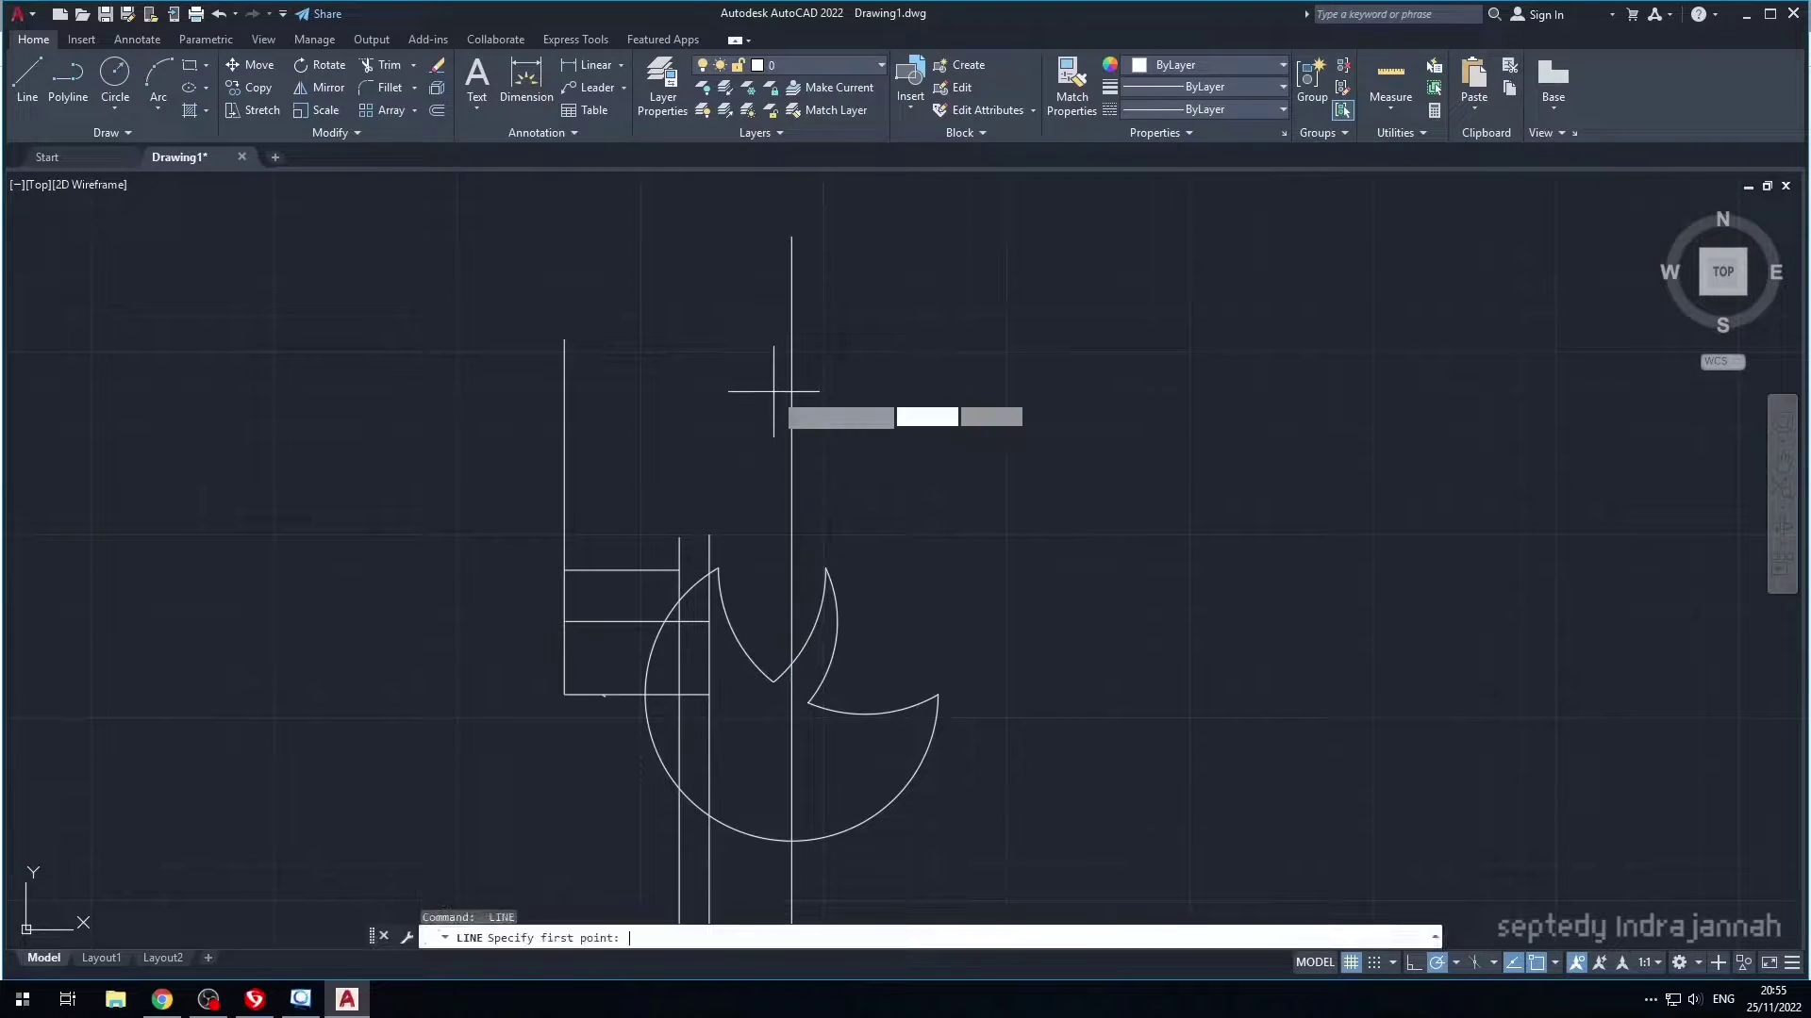
{"action": "left_click", "coordinate": [564, 339]}
{"action": "left_click", "coordinate": [792, 339]}
{"action": "key", "text": "Escape"}
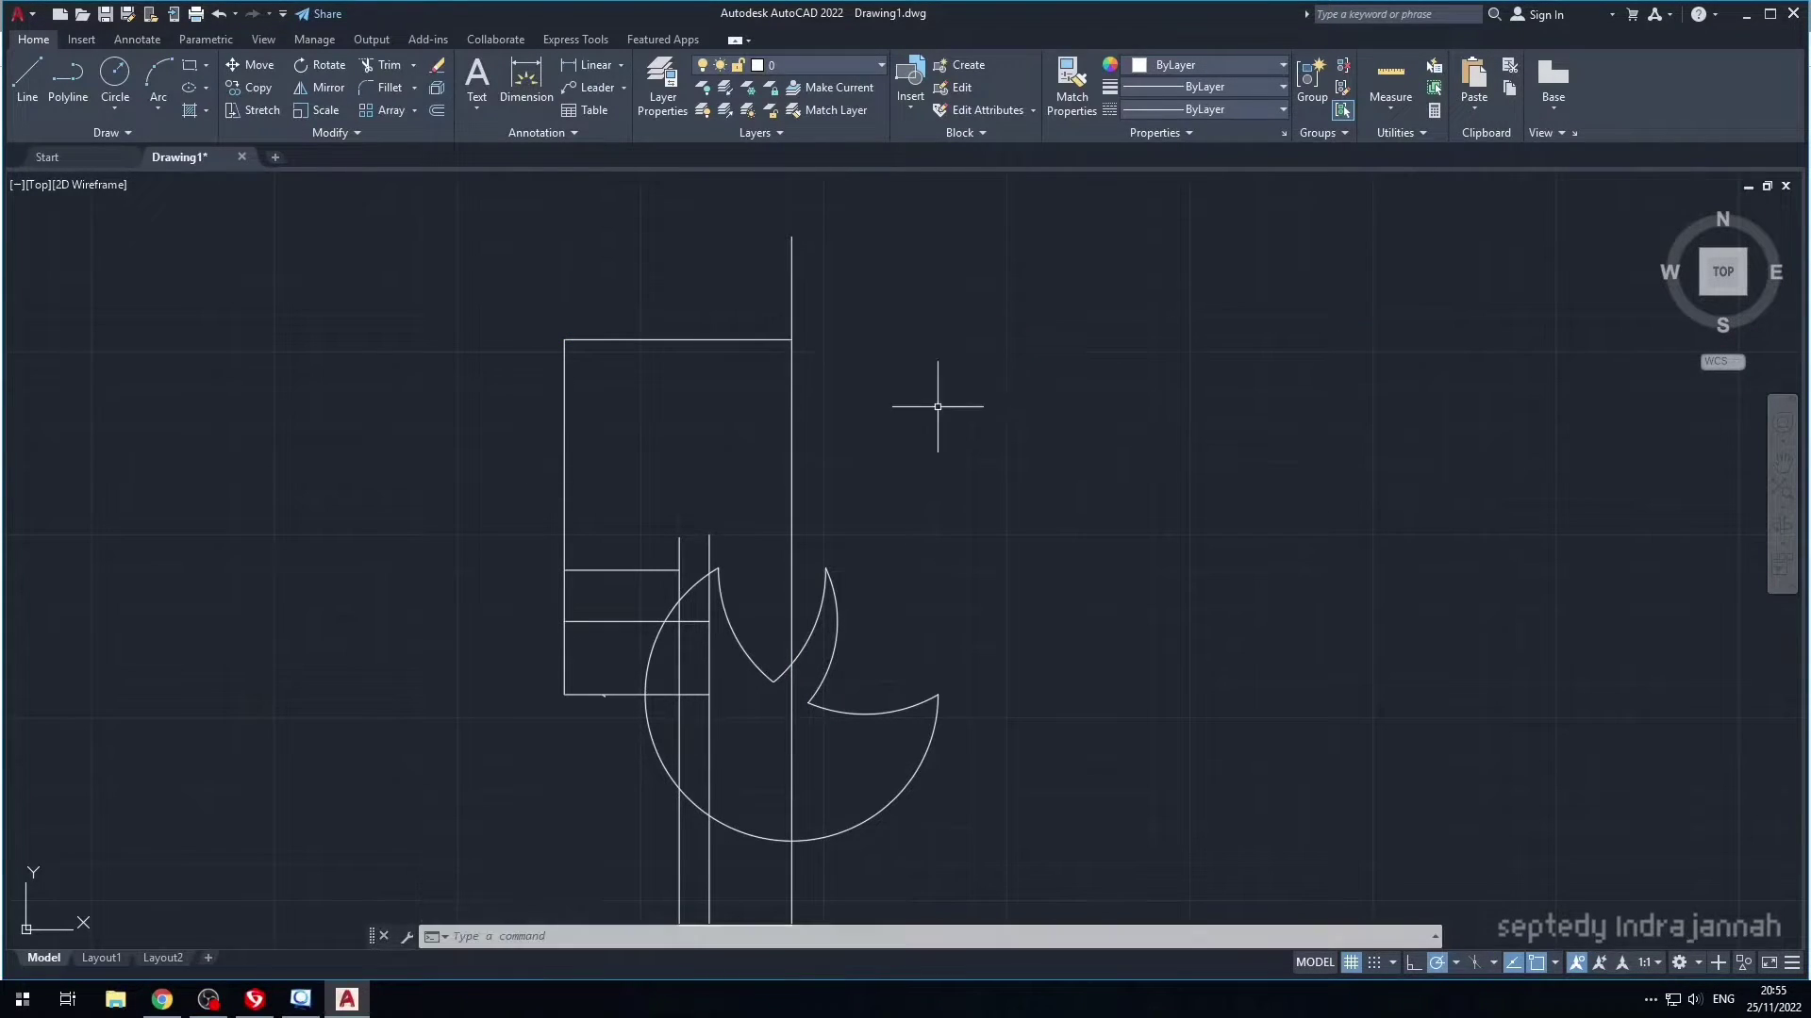
- Copy the upper vertical centre line 5 to the left
{"action": "left_click", "coordinate": [791, 345]}
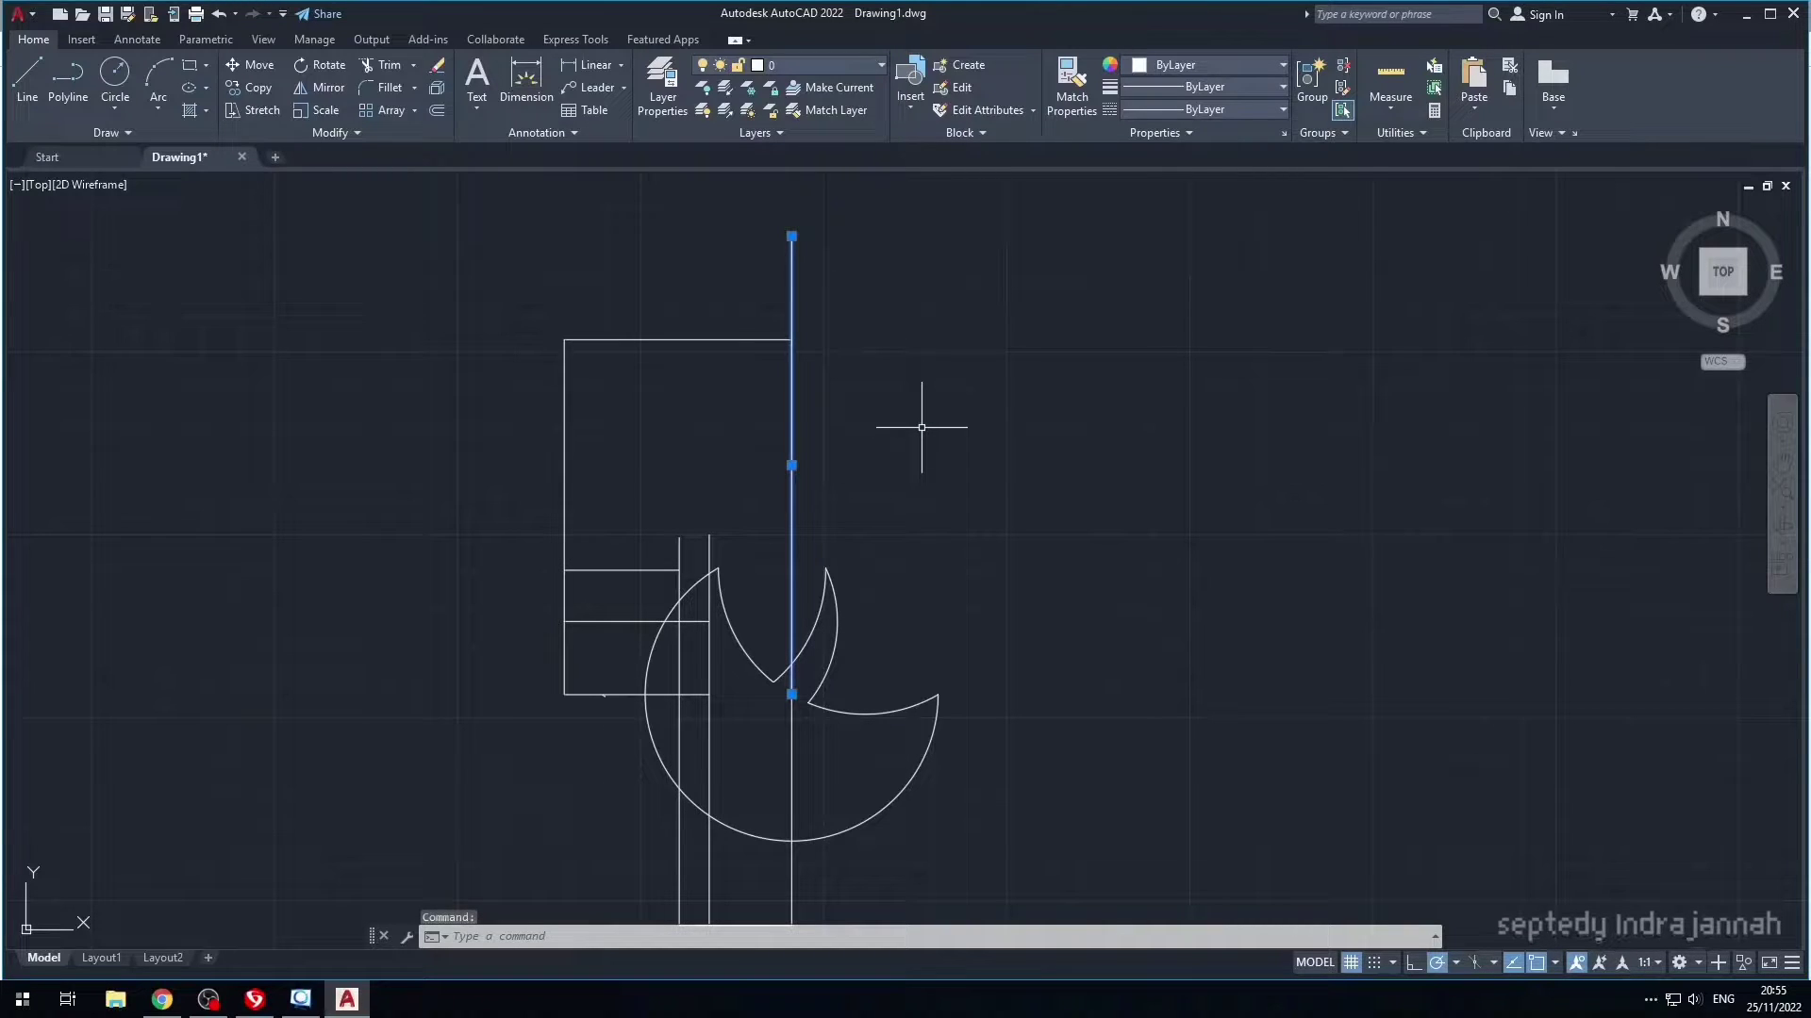
{"action": "type", "text": "co"}
{"action": "key", "text": "Return"}
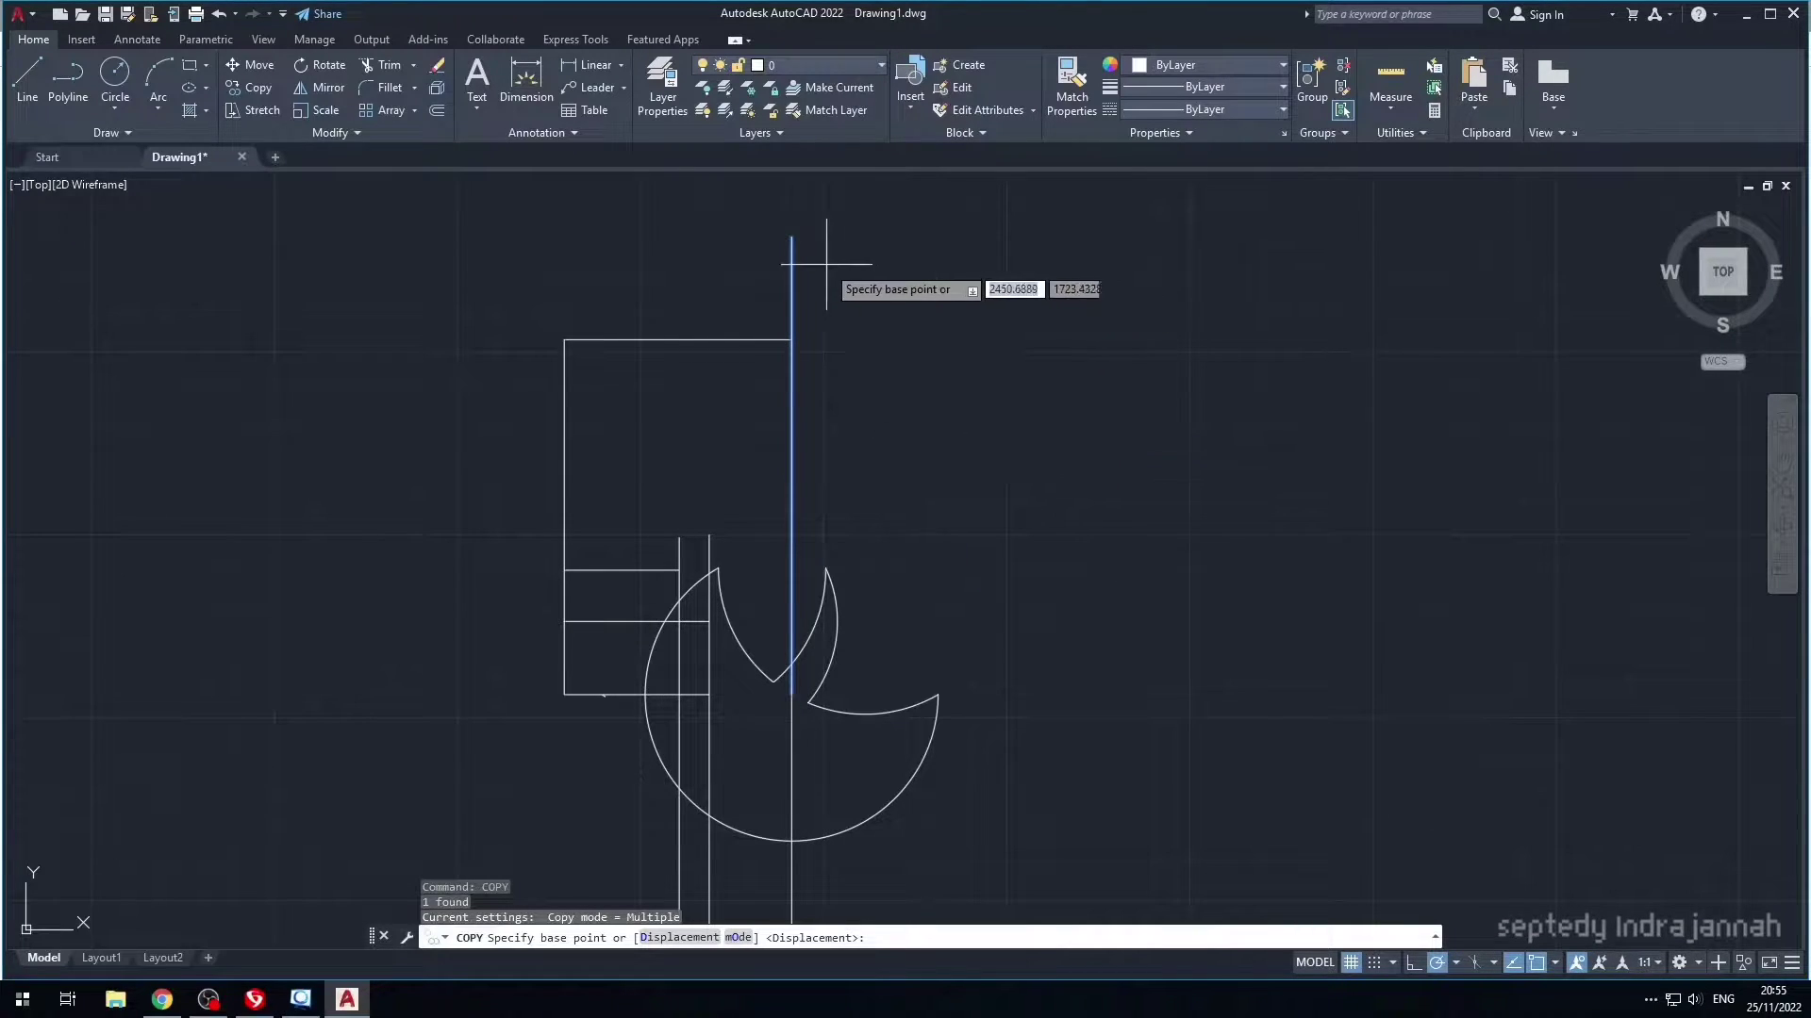
{"action": "left_click", "coordinate": [792, 237]}
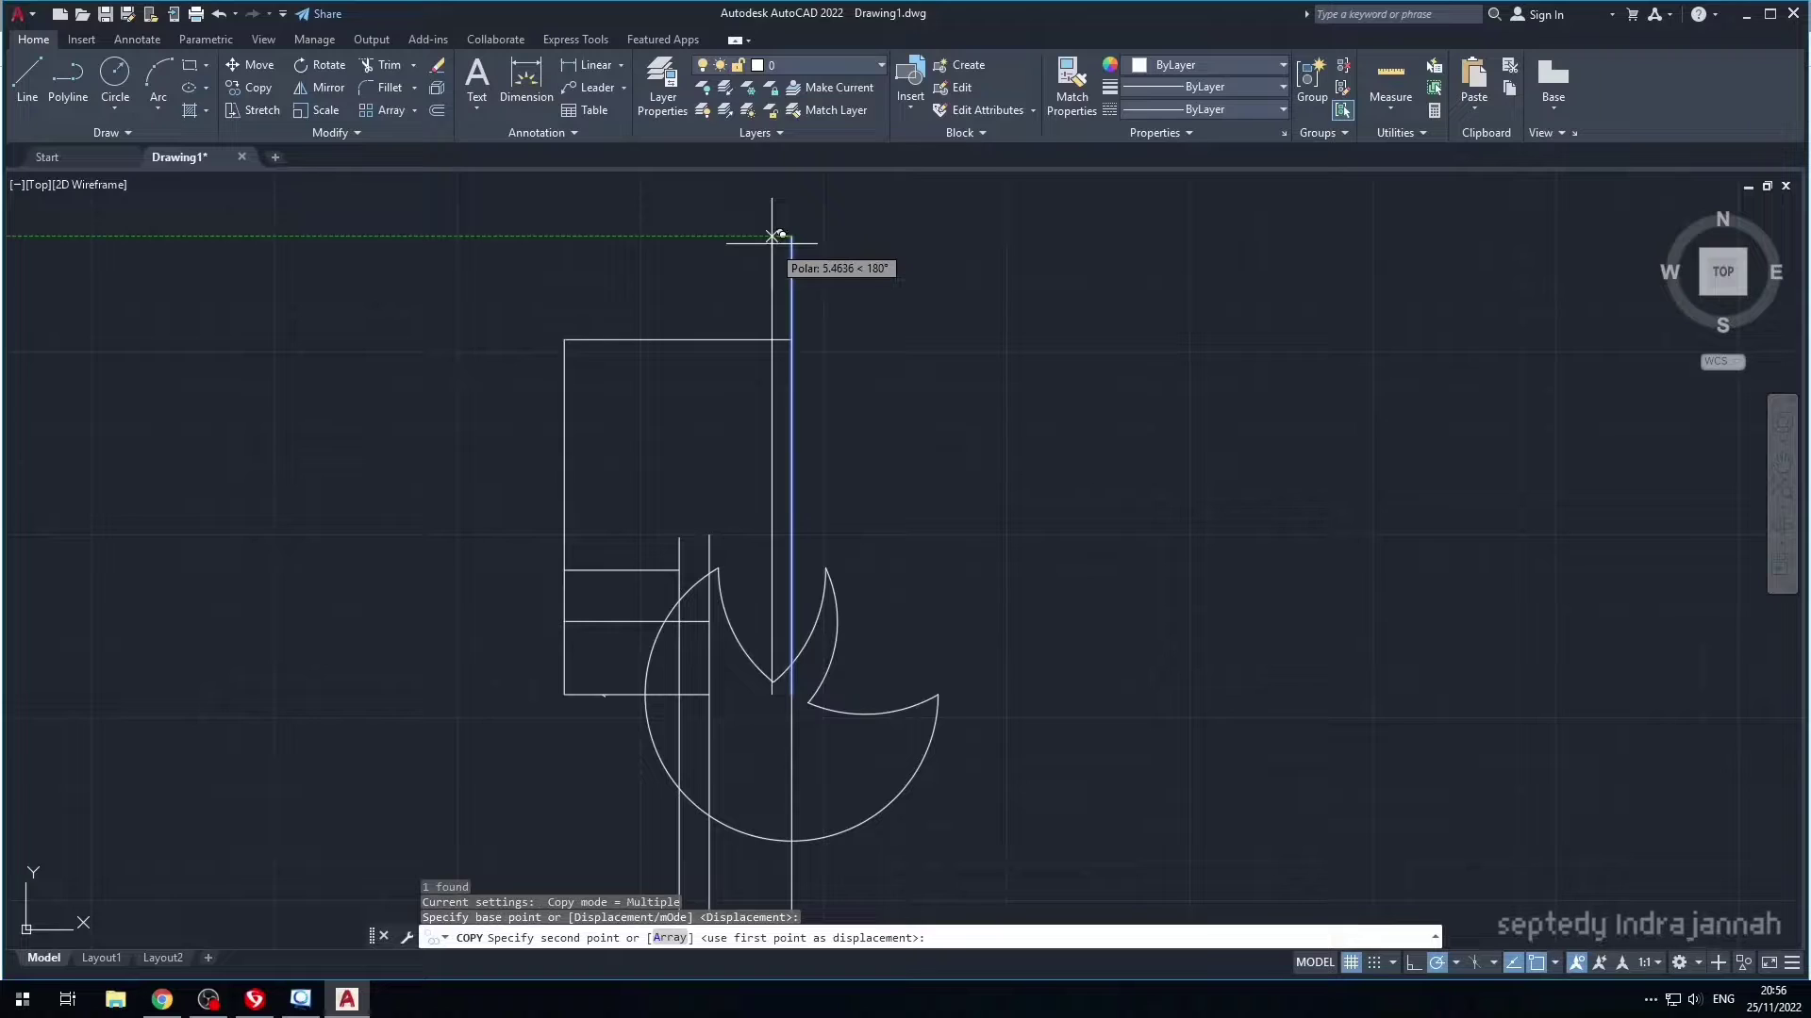
{"action": "type", "text": "5"}
{"action": "key", "text": "Return"}
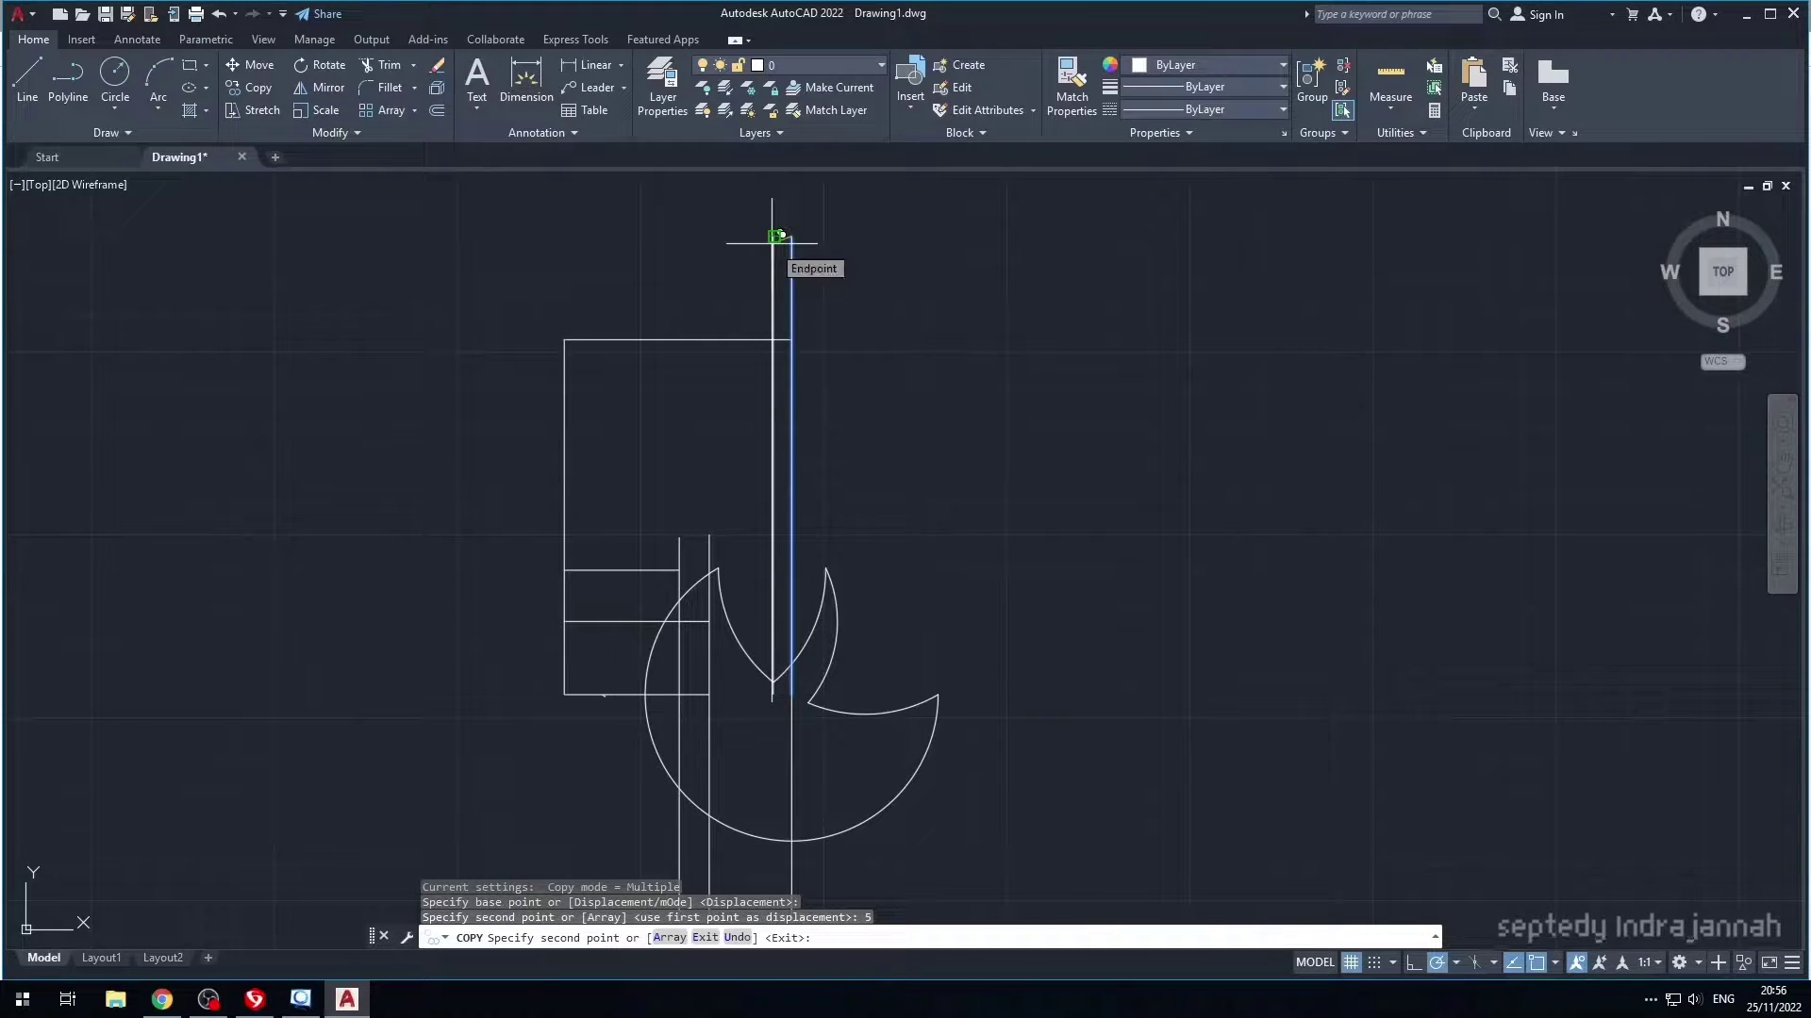
{"action": "key", "text": "Escape"}
- Draw a radius 40 circle centred where the copied vertical line crosses the top horizontal line
{"action": "type", "text": "c"}
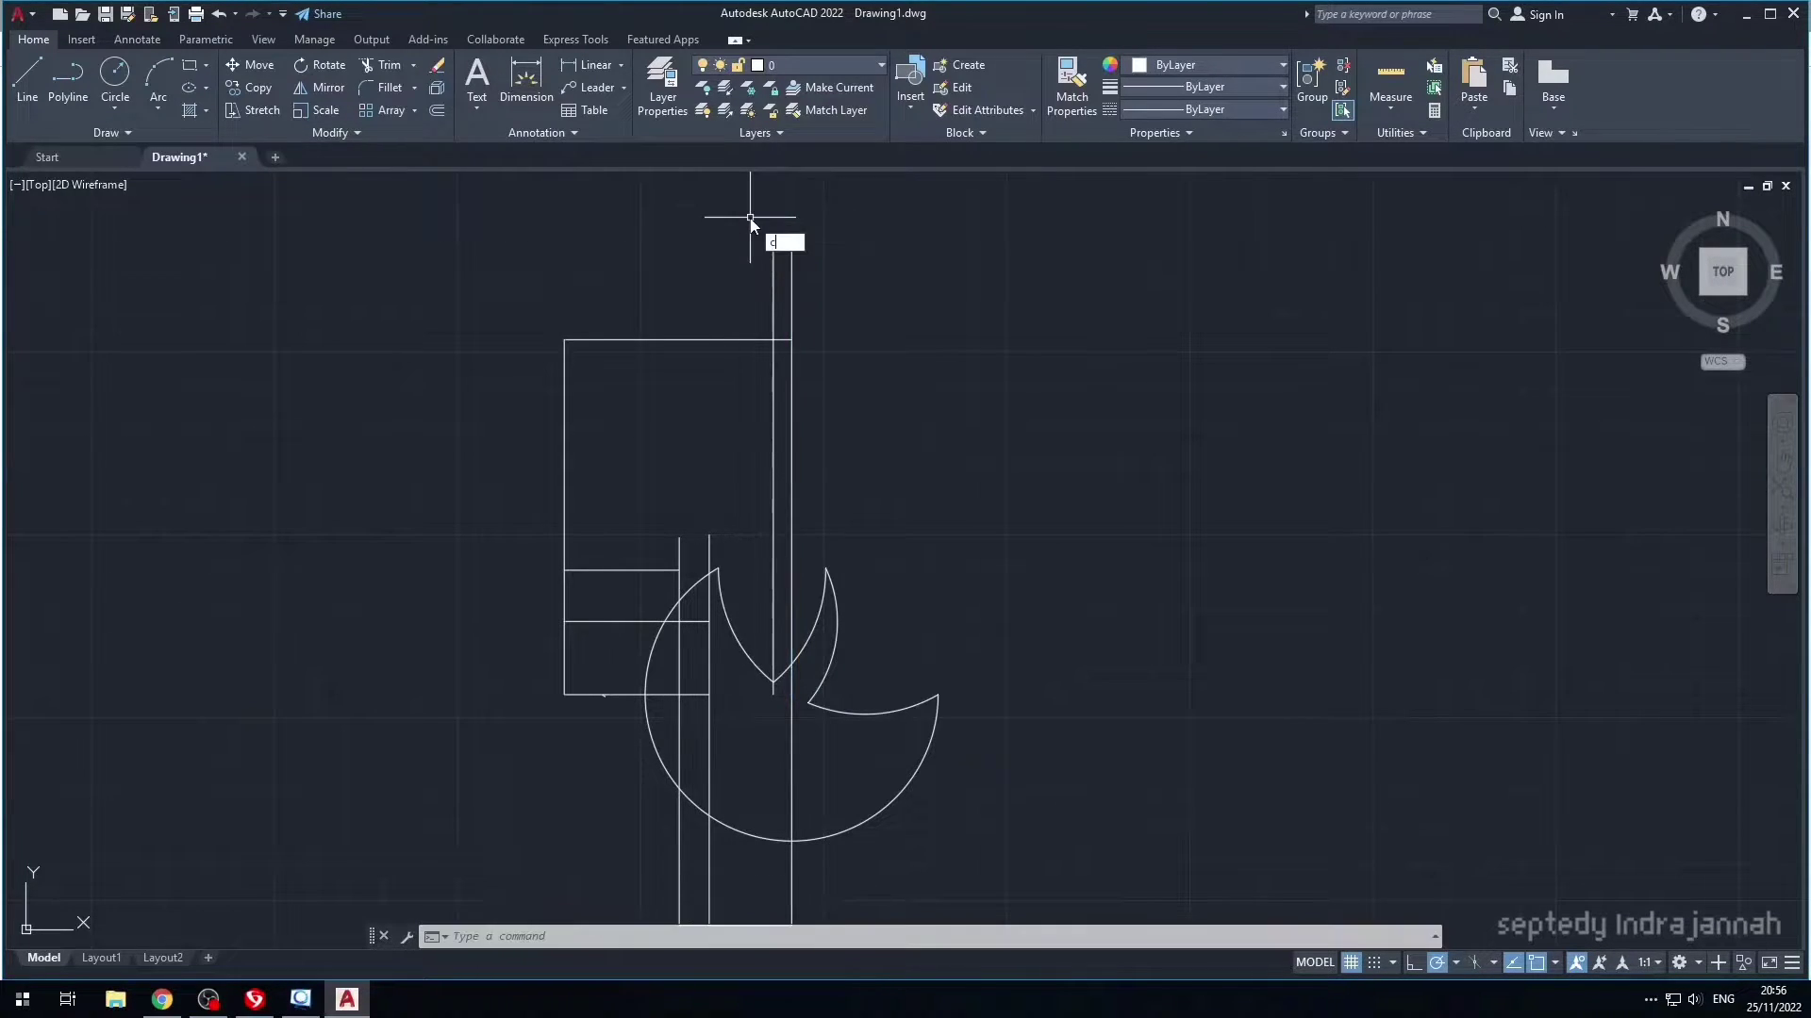
{"action": "key", "text": "Return"}
{"action": "left_click", "coordinate": [771, 339]}
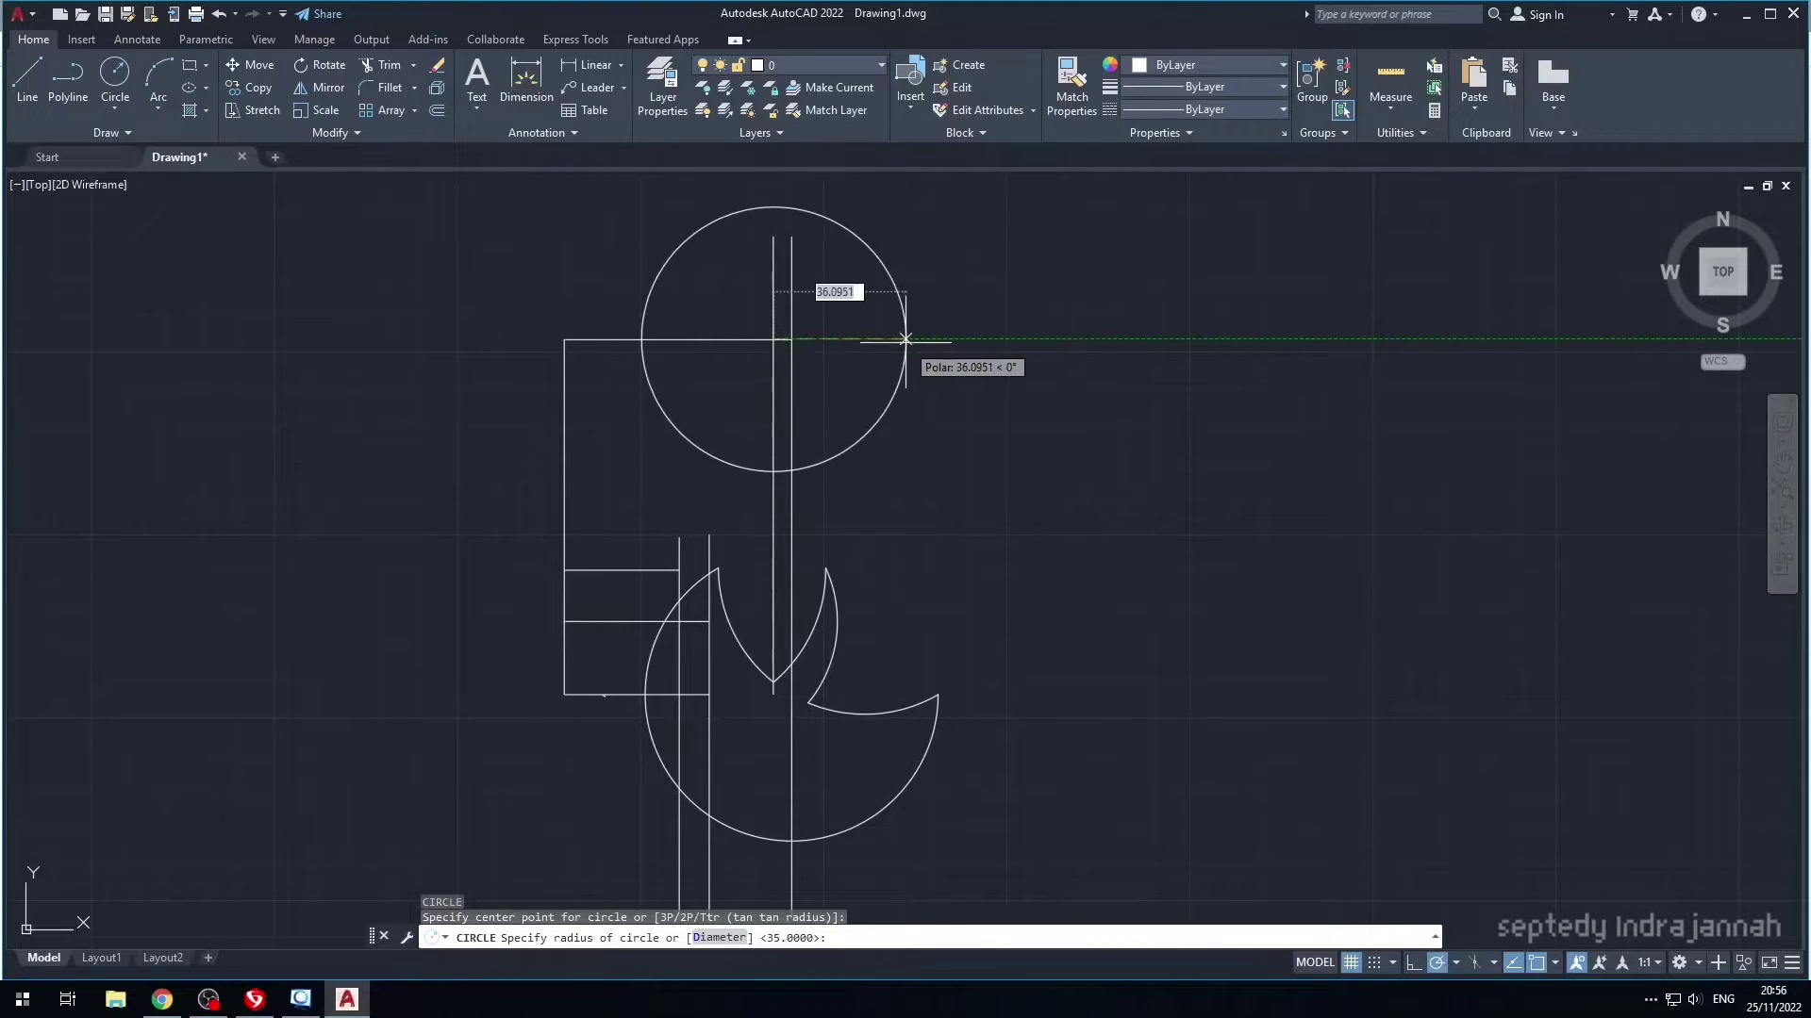
{"action": "type", "text": "40"}
{"action": "key", "text": "Return"}
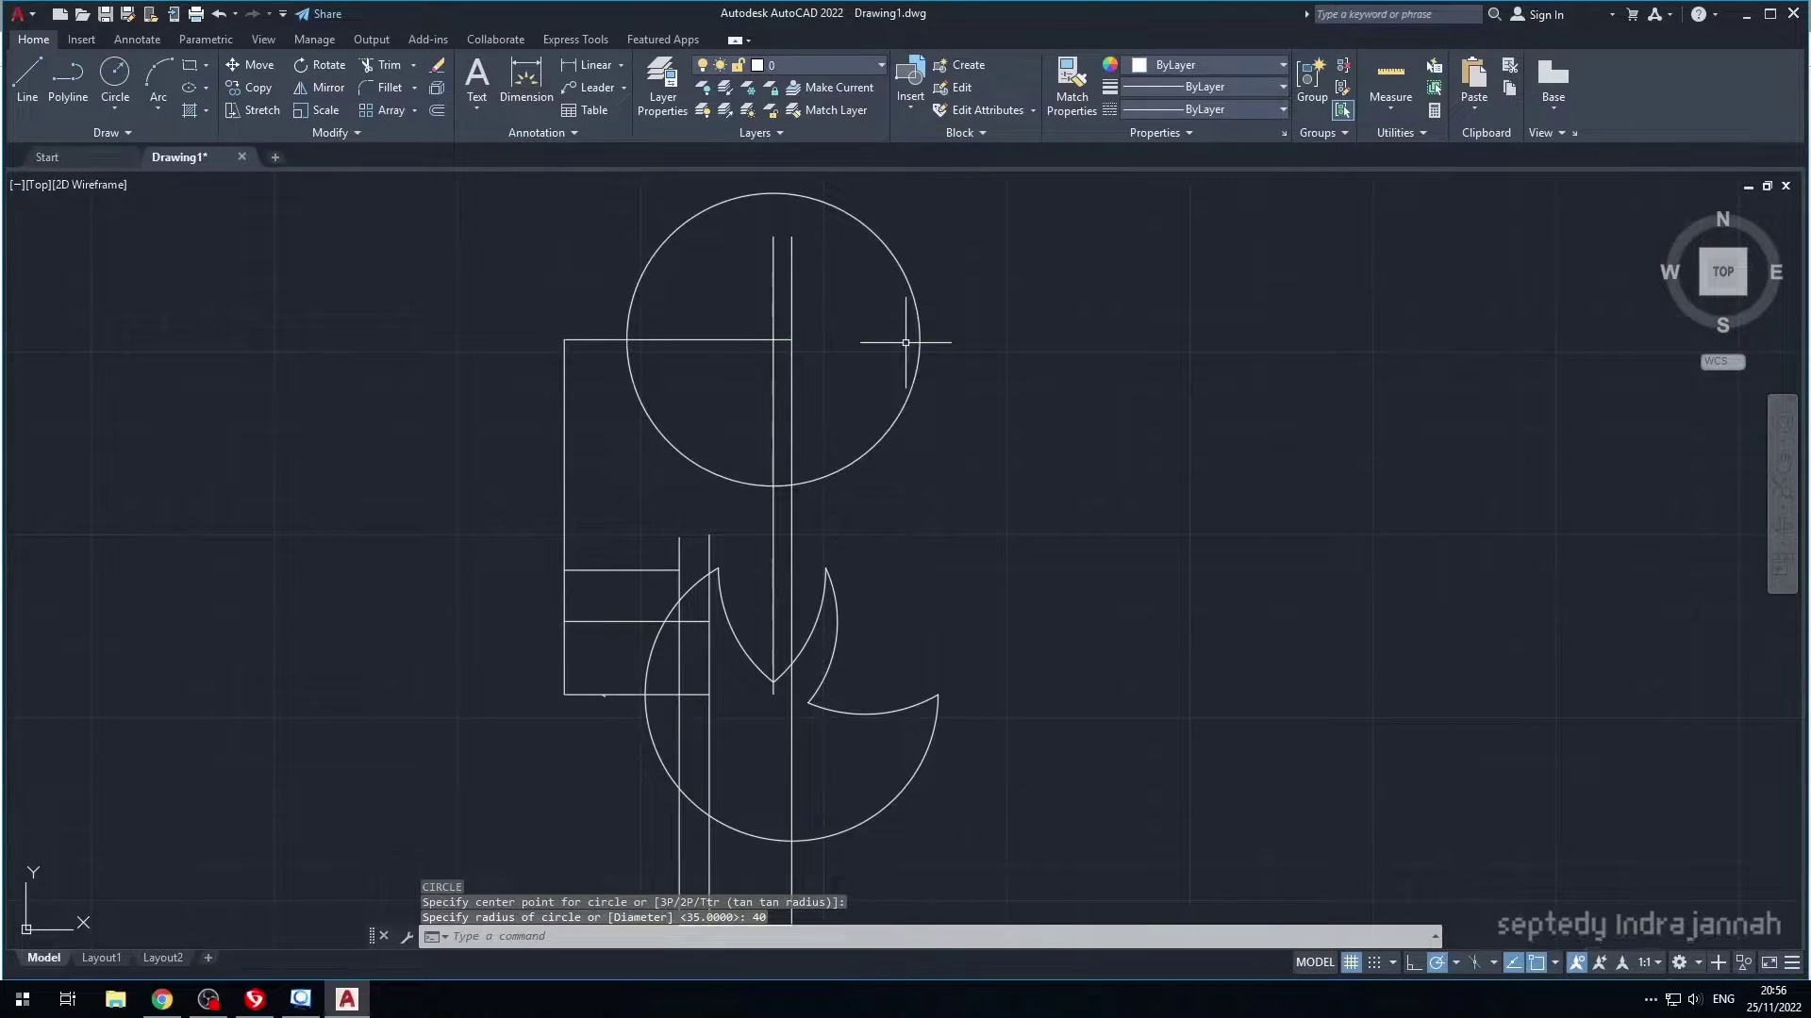
- Draw a horizontal line 30 long in the empty area beside the figure, between the upper circle and the crescent
{"action": "type", "text": "l"}
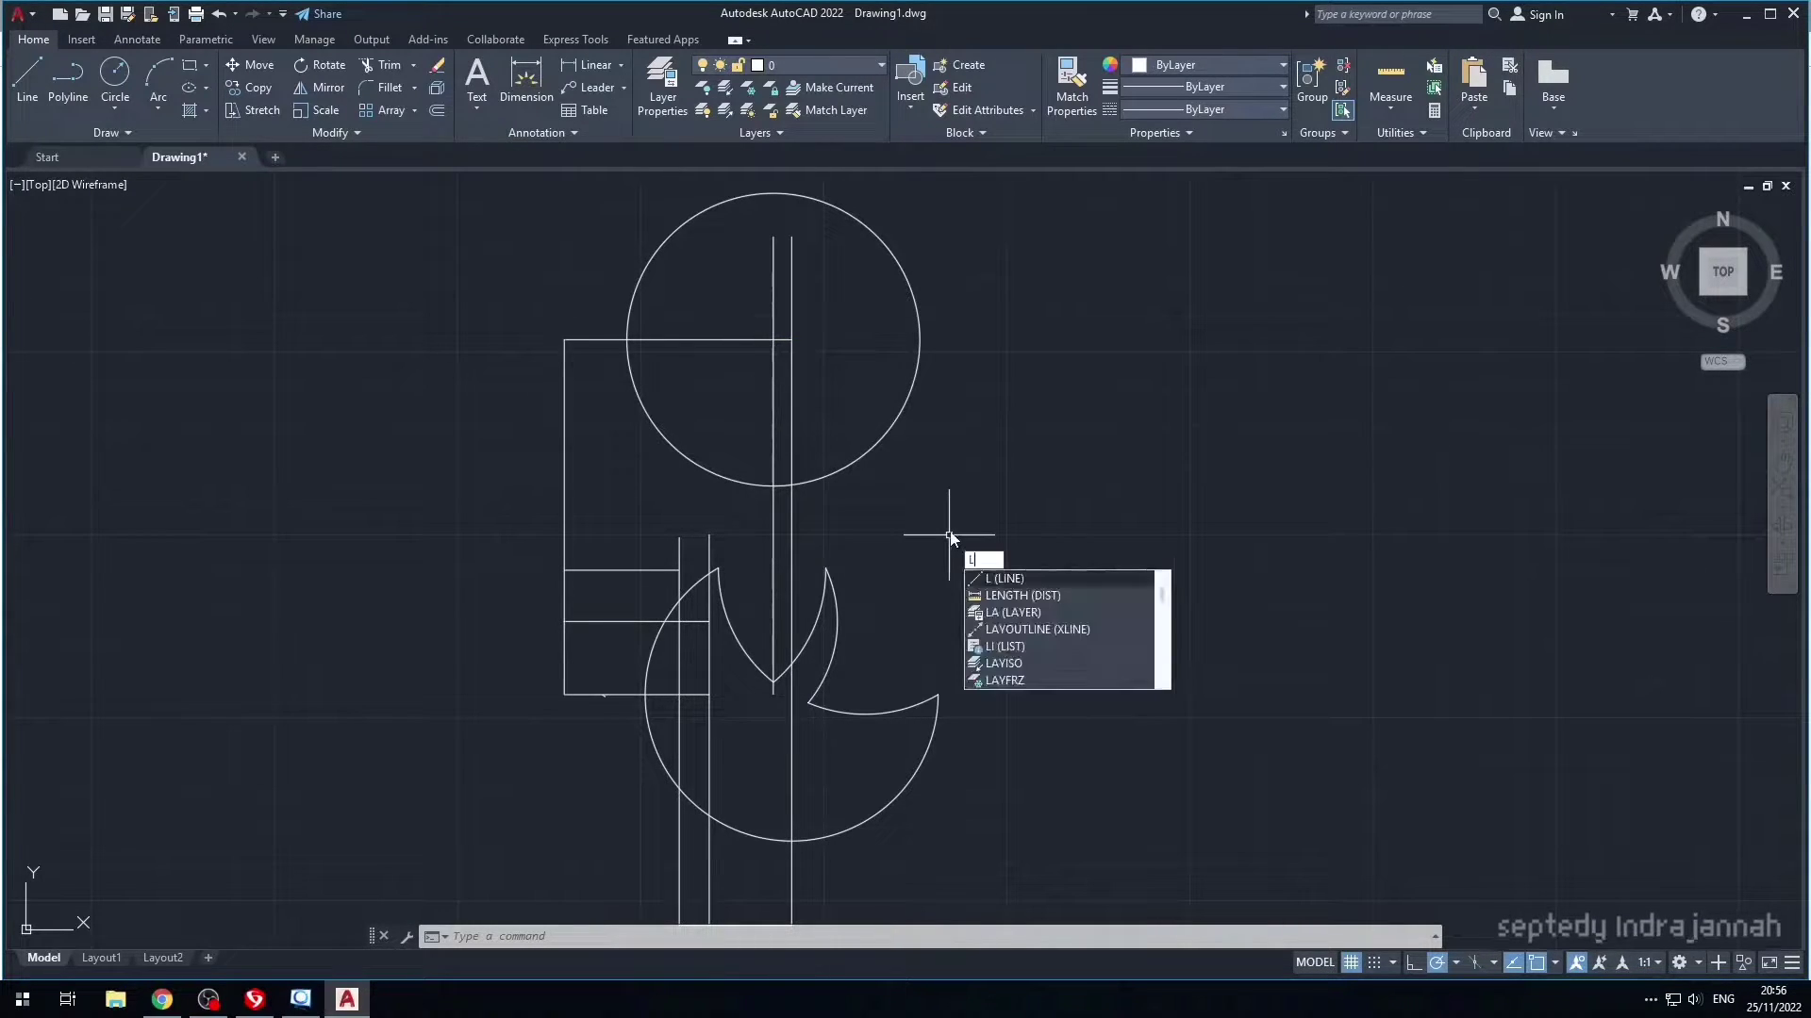
{"action": "key", "text": "Return"}
{"action": "left_click", "coordinate": [949, 530]}
{"action": "type", "text": "30"}
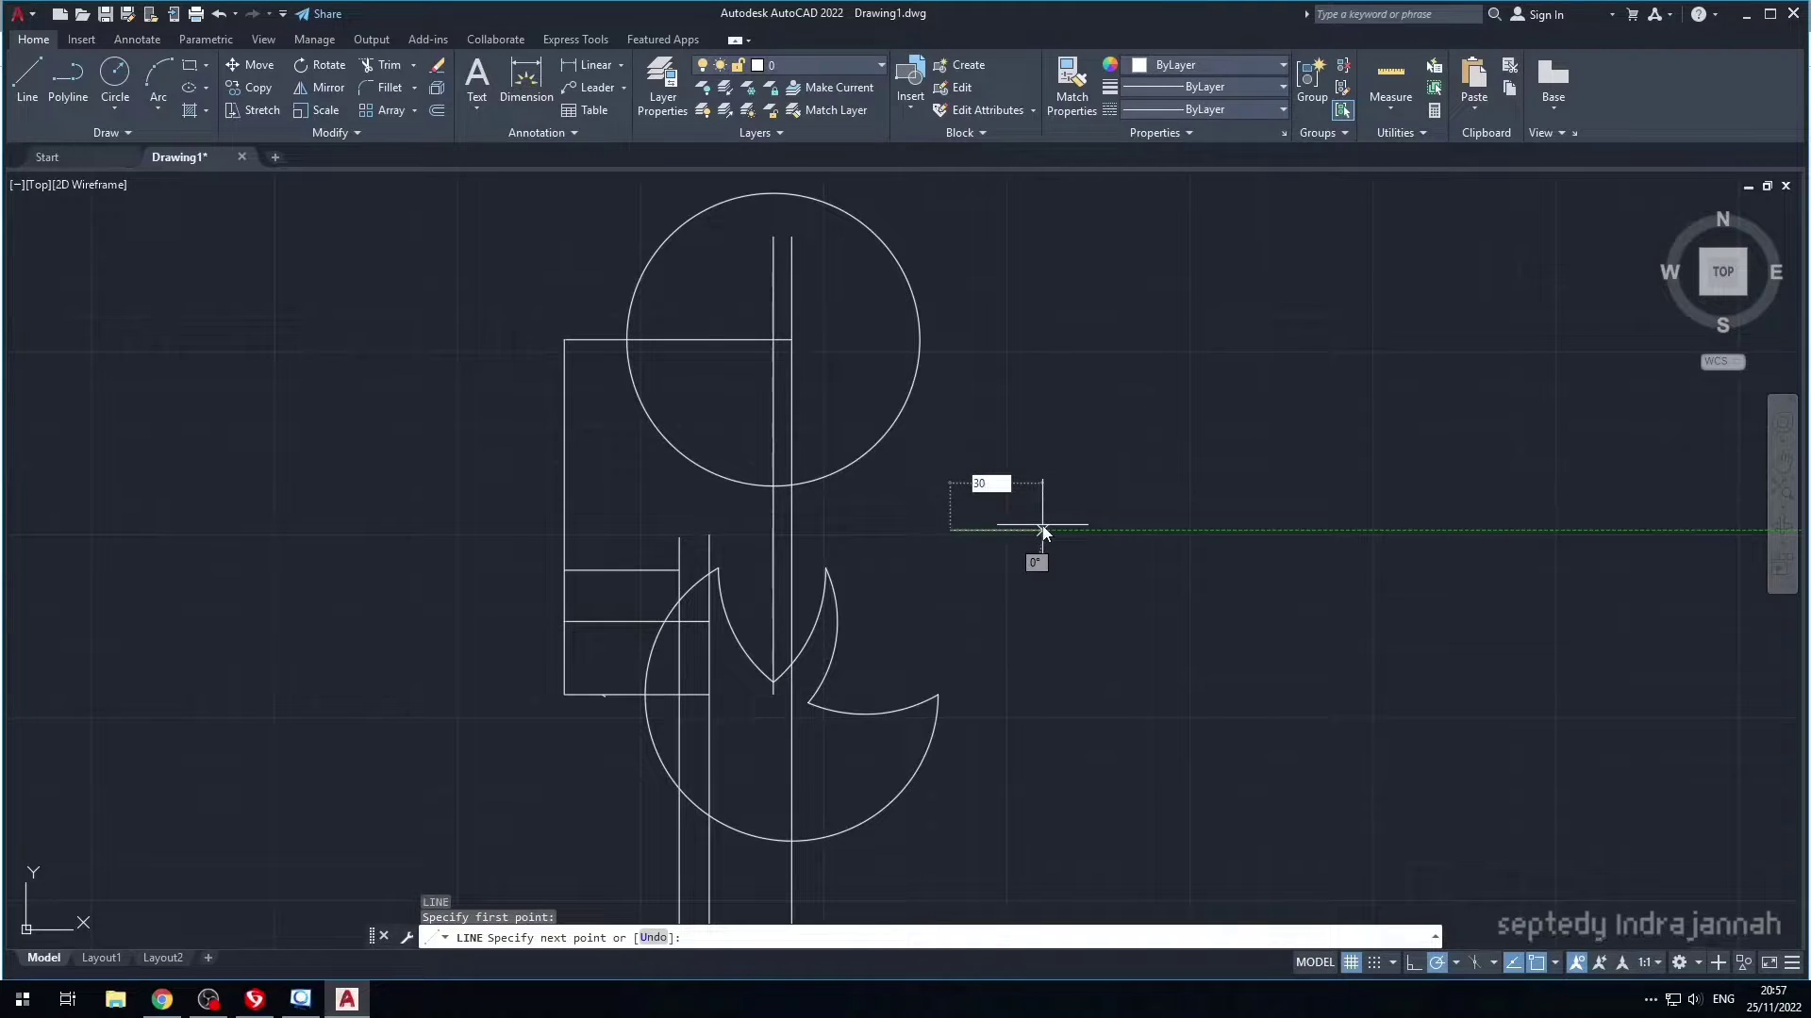
{"action": "key", "text": "Return"}
{"action": "key", "text": "Escape"}
- Move the 30-long line by its midpoint to the upper circle's centre, and from there 54 straight down
{"action": "left_click", "coordinate": [1009, 528]}
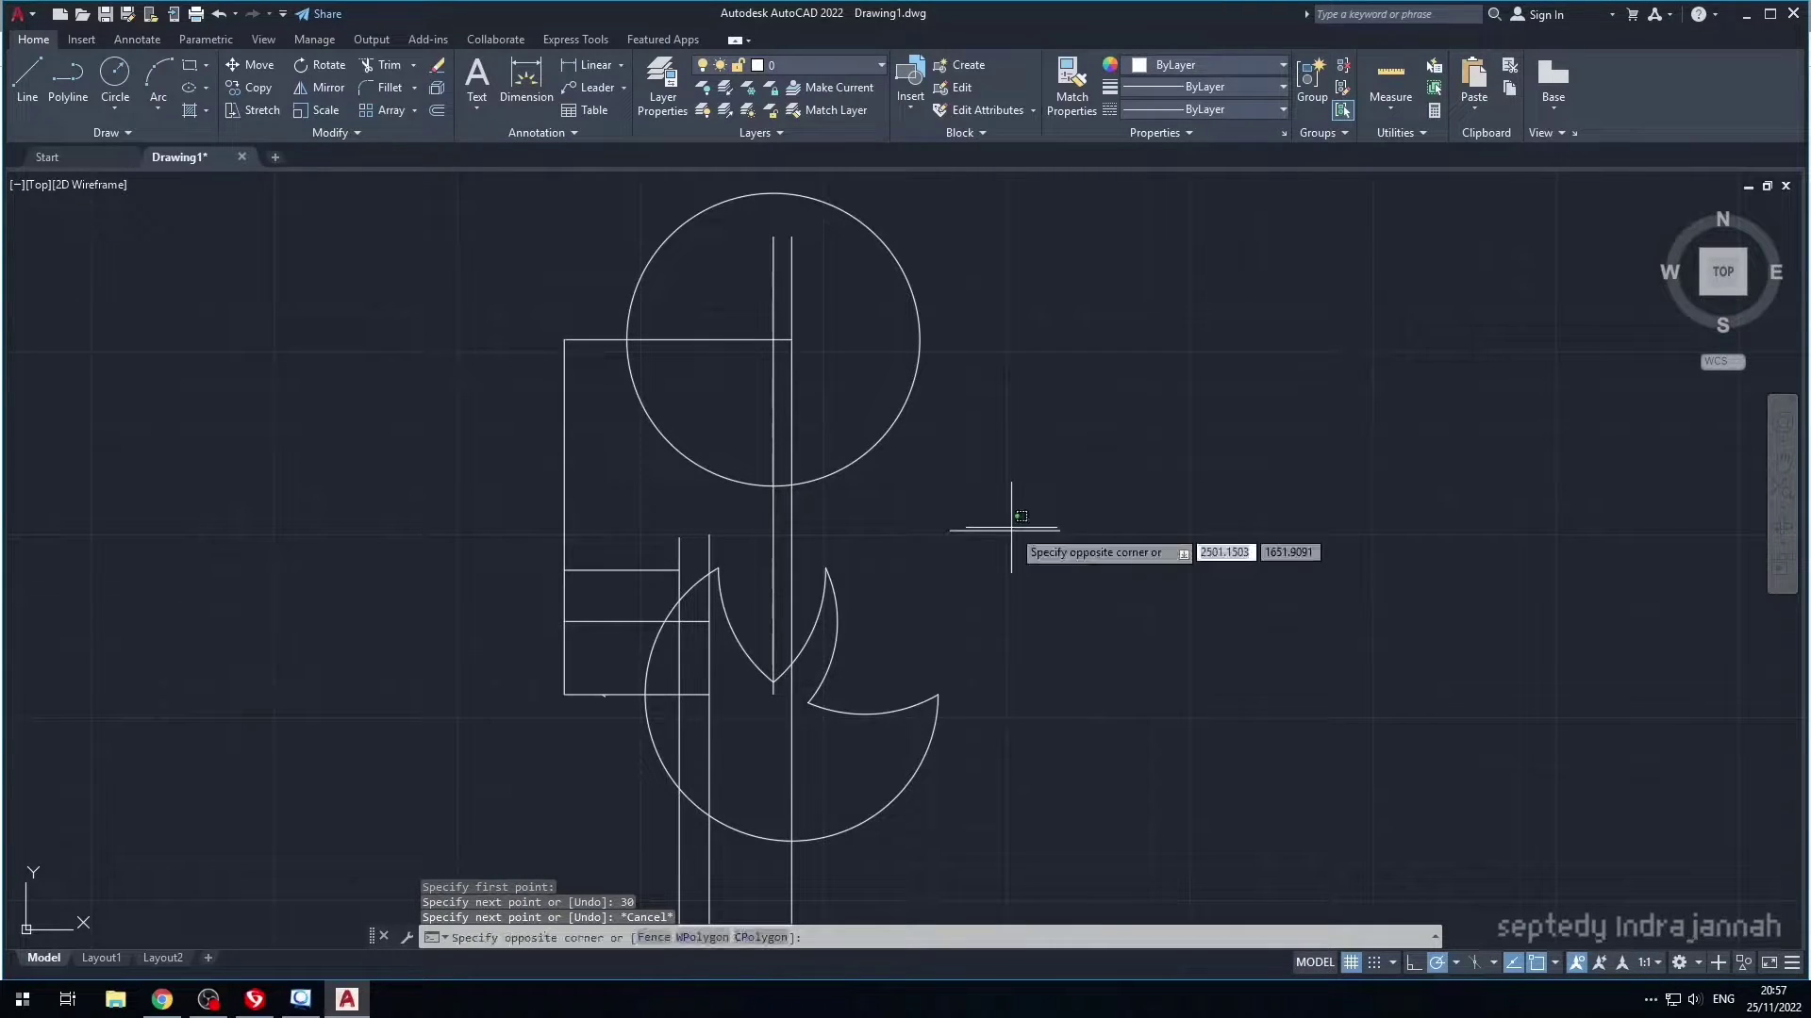
{"action": "left_click", "coordinate": [1001, 527]}
{"action": "left_click", "coordinate": [1005, 530]}
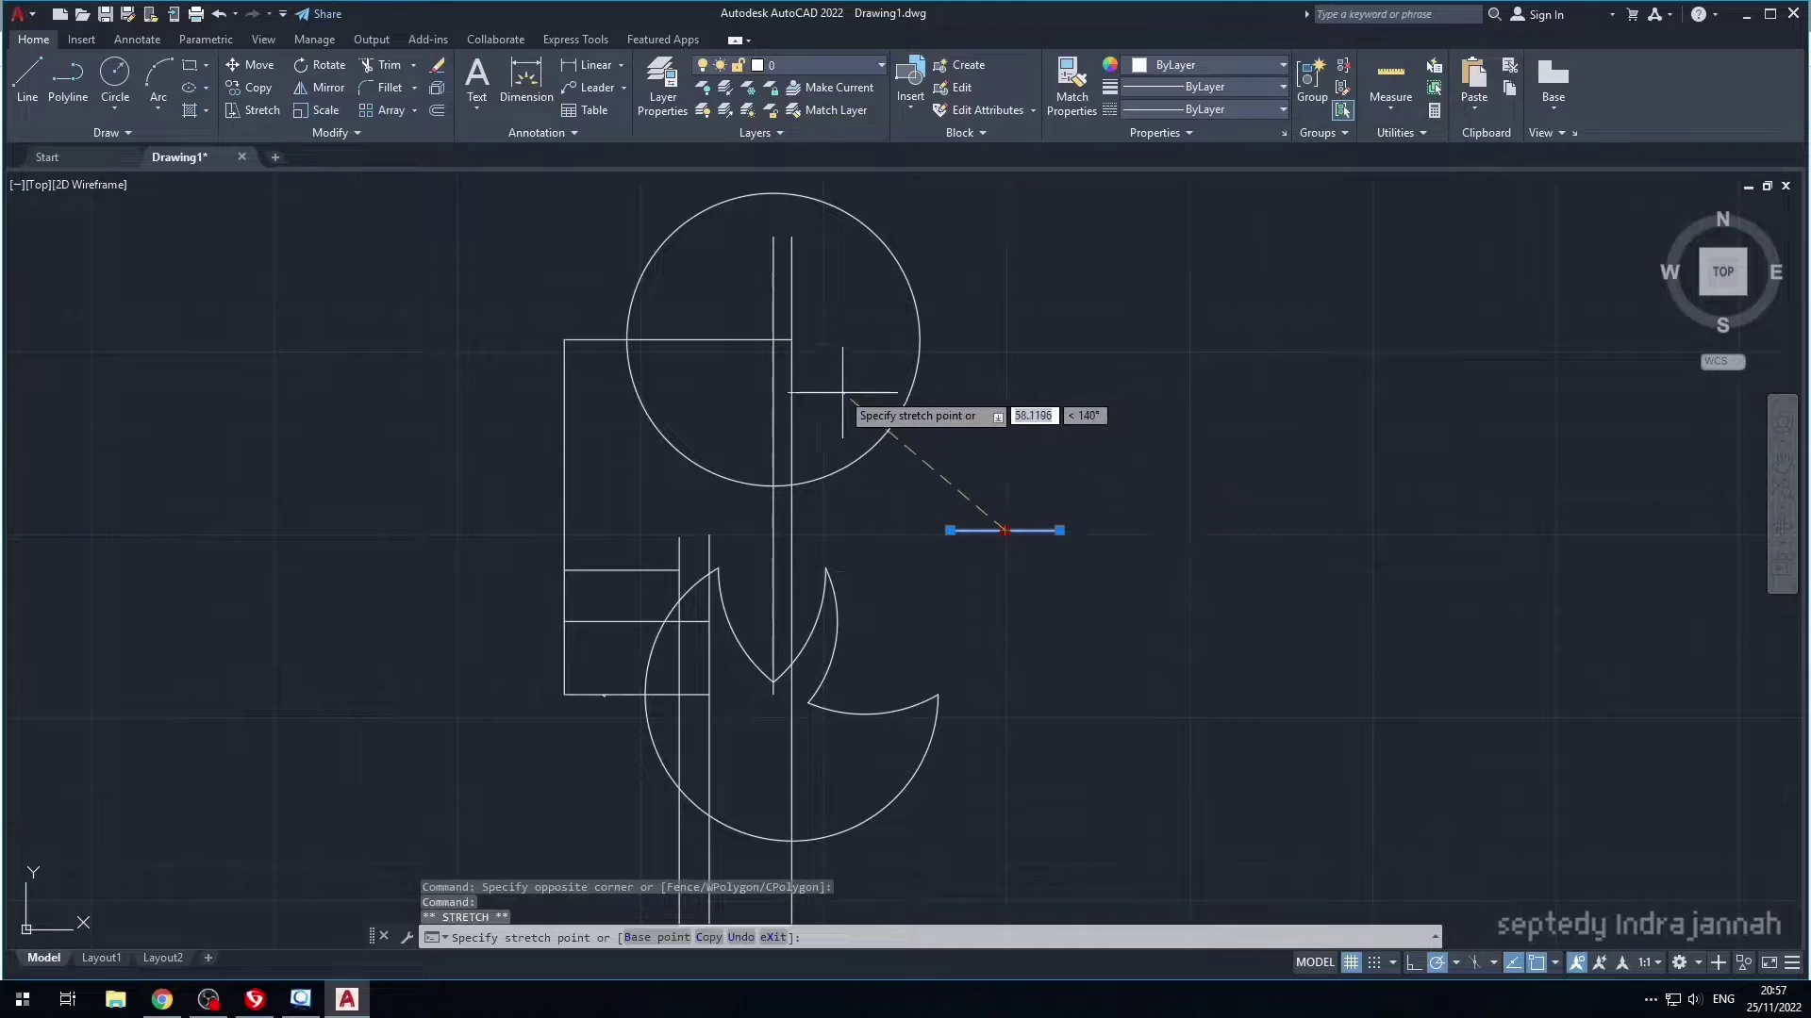
{"action": "left_click", "coordinate": [773, 338]}
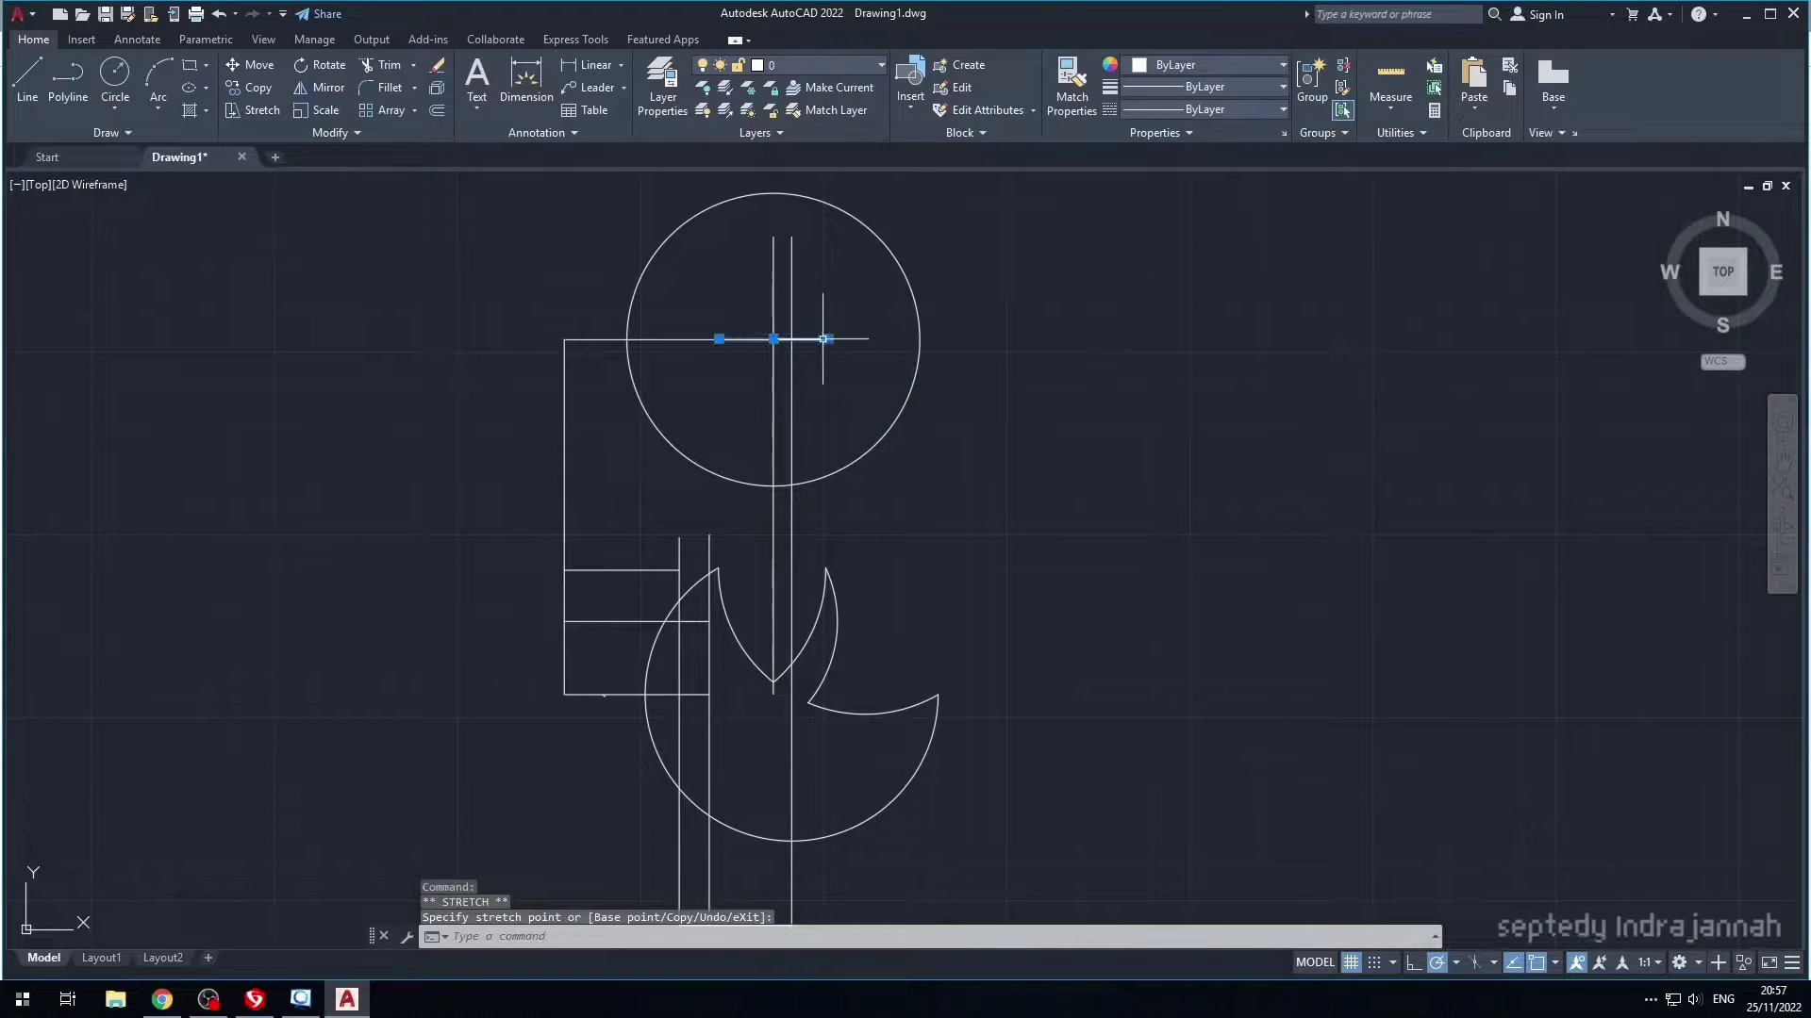
{"action": "left_click", "coordinate": [774, 338]}
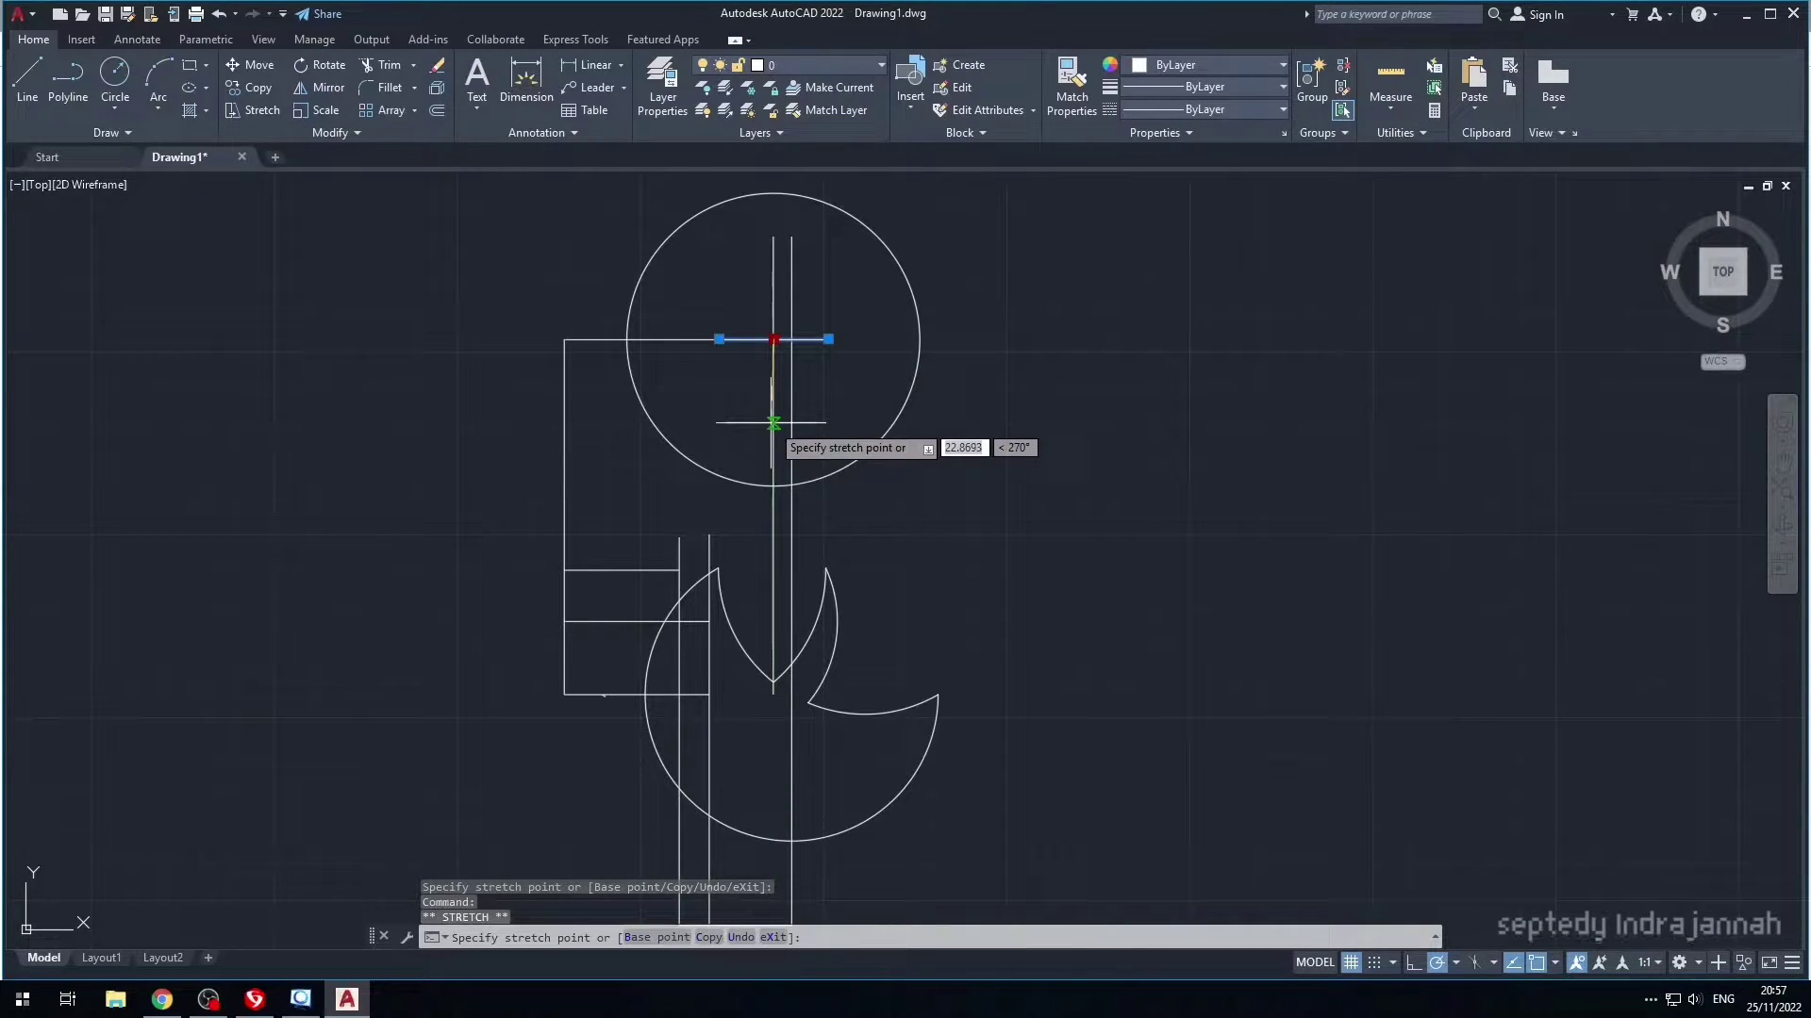
{"action": "type", "text": "54"}
{"action": "key", "text": "Return"}
- Draw a horizontal line 40 long in the empty area to the right of the figure
{"action": "key", "text": "Return"}
{"action": "left_click", "coordinate": [938, 498]}
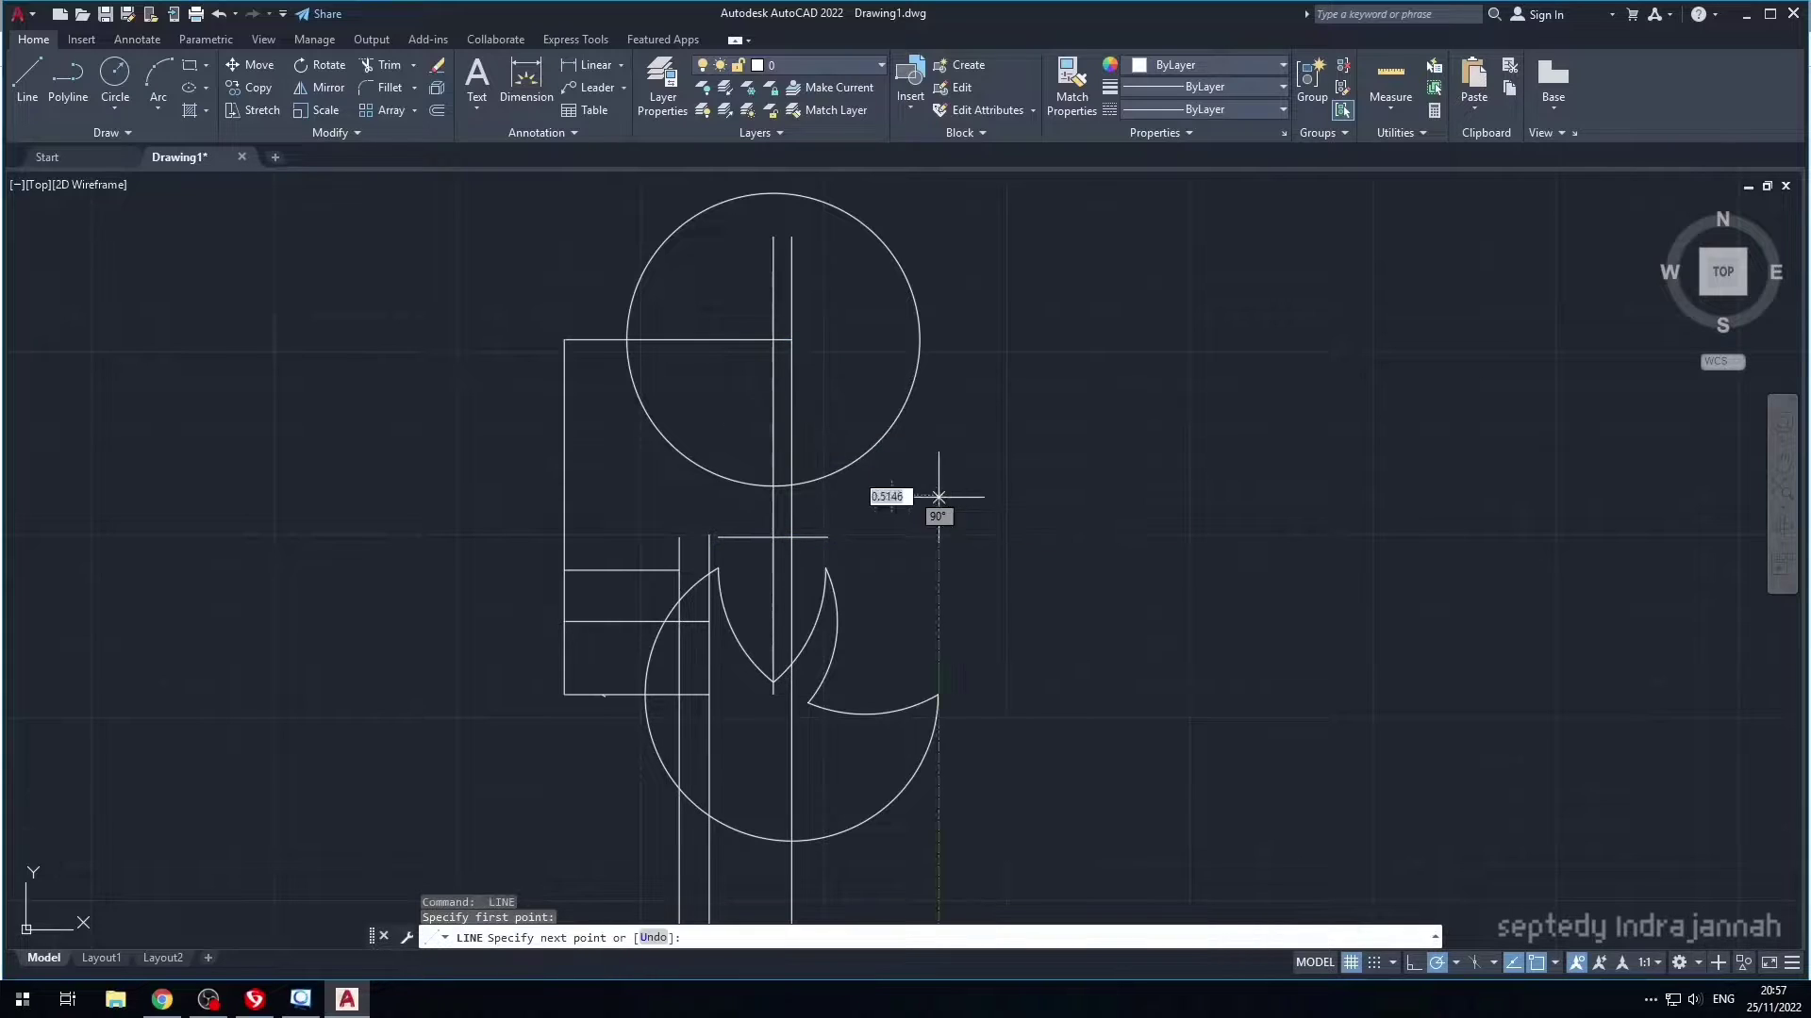
{"action": "type", "text": "4"}
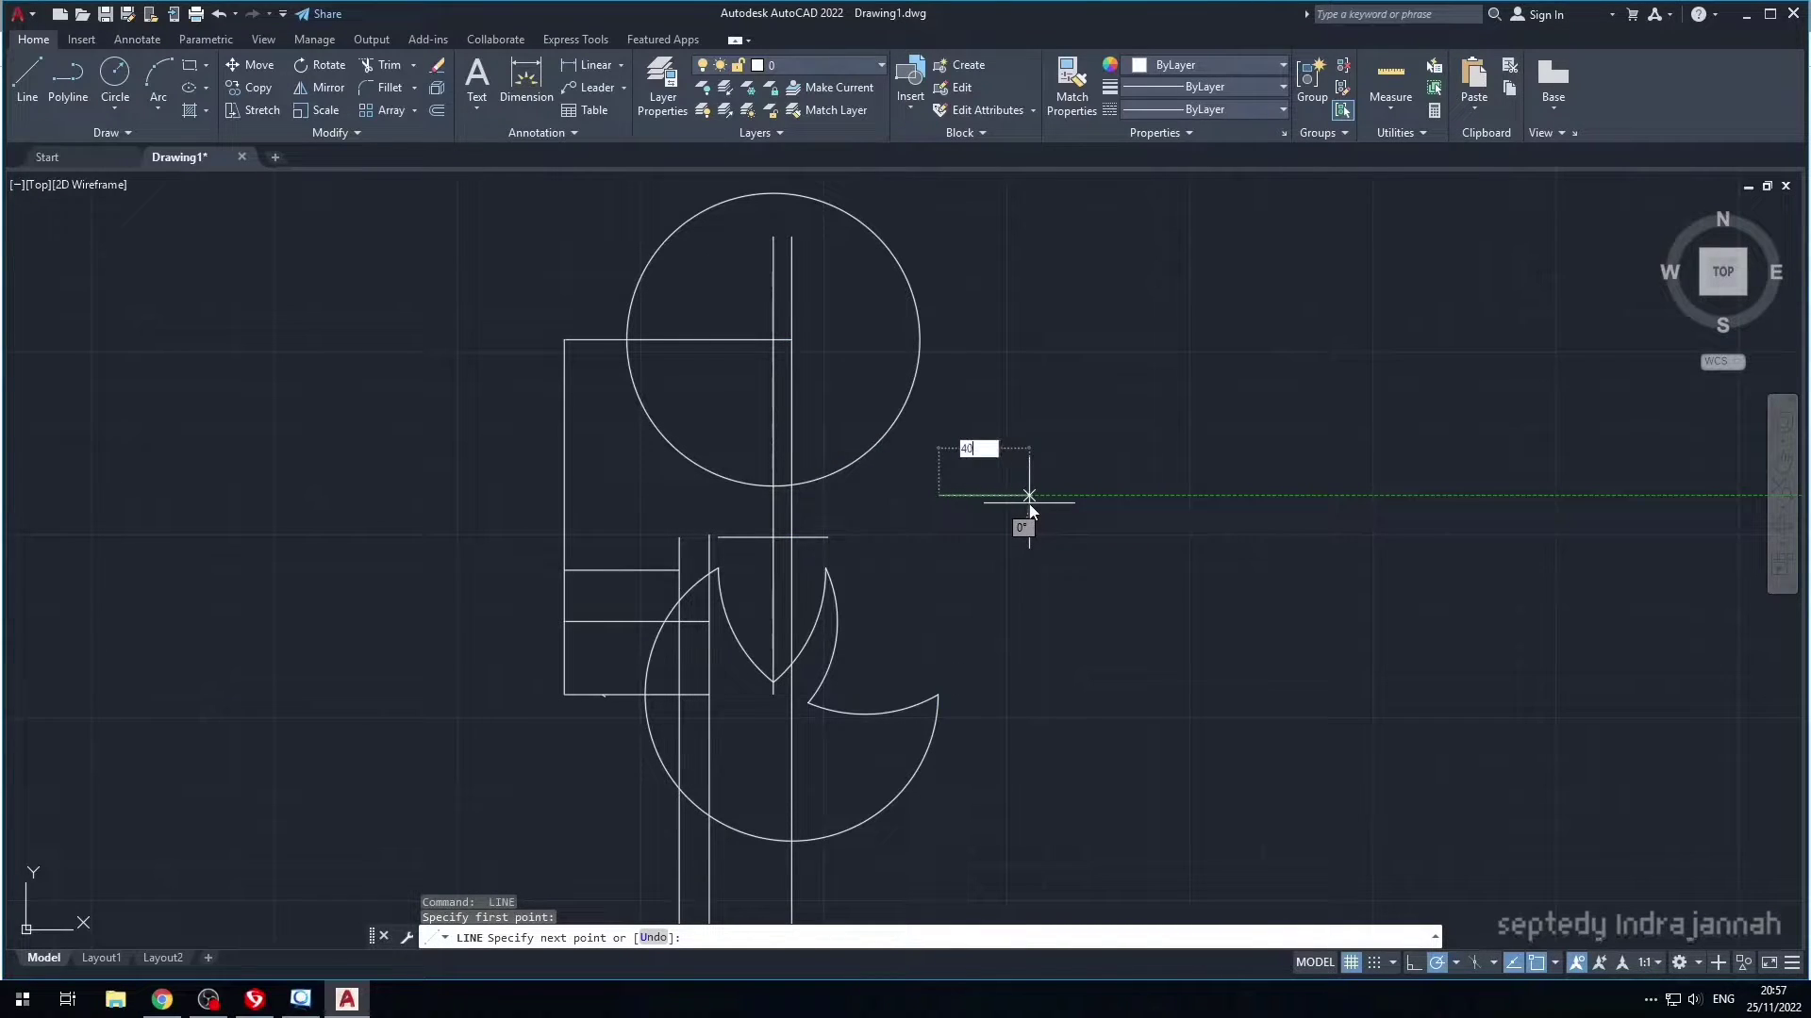
{"action": "type", "text": "0"}
{"action": "key", "text": "Return"}
{"action": "key", "text": "Escape"}
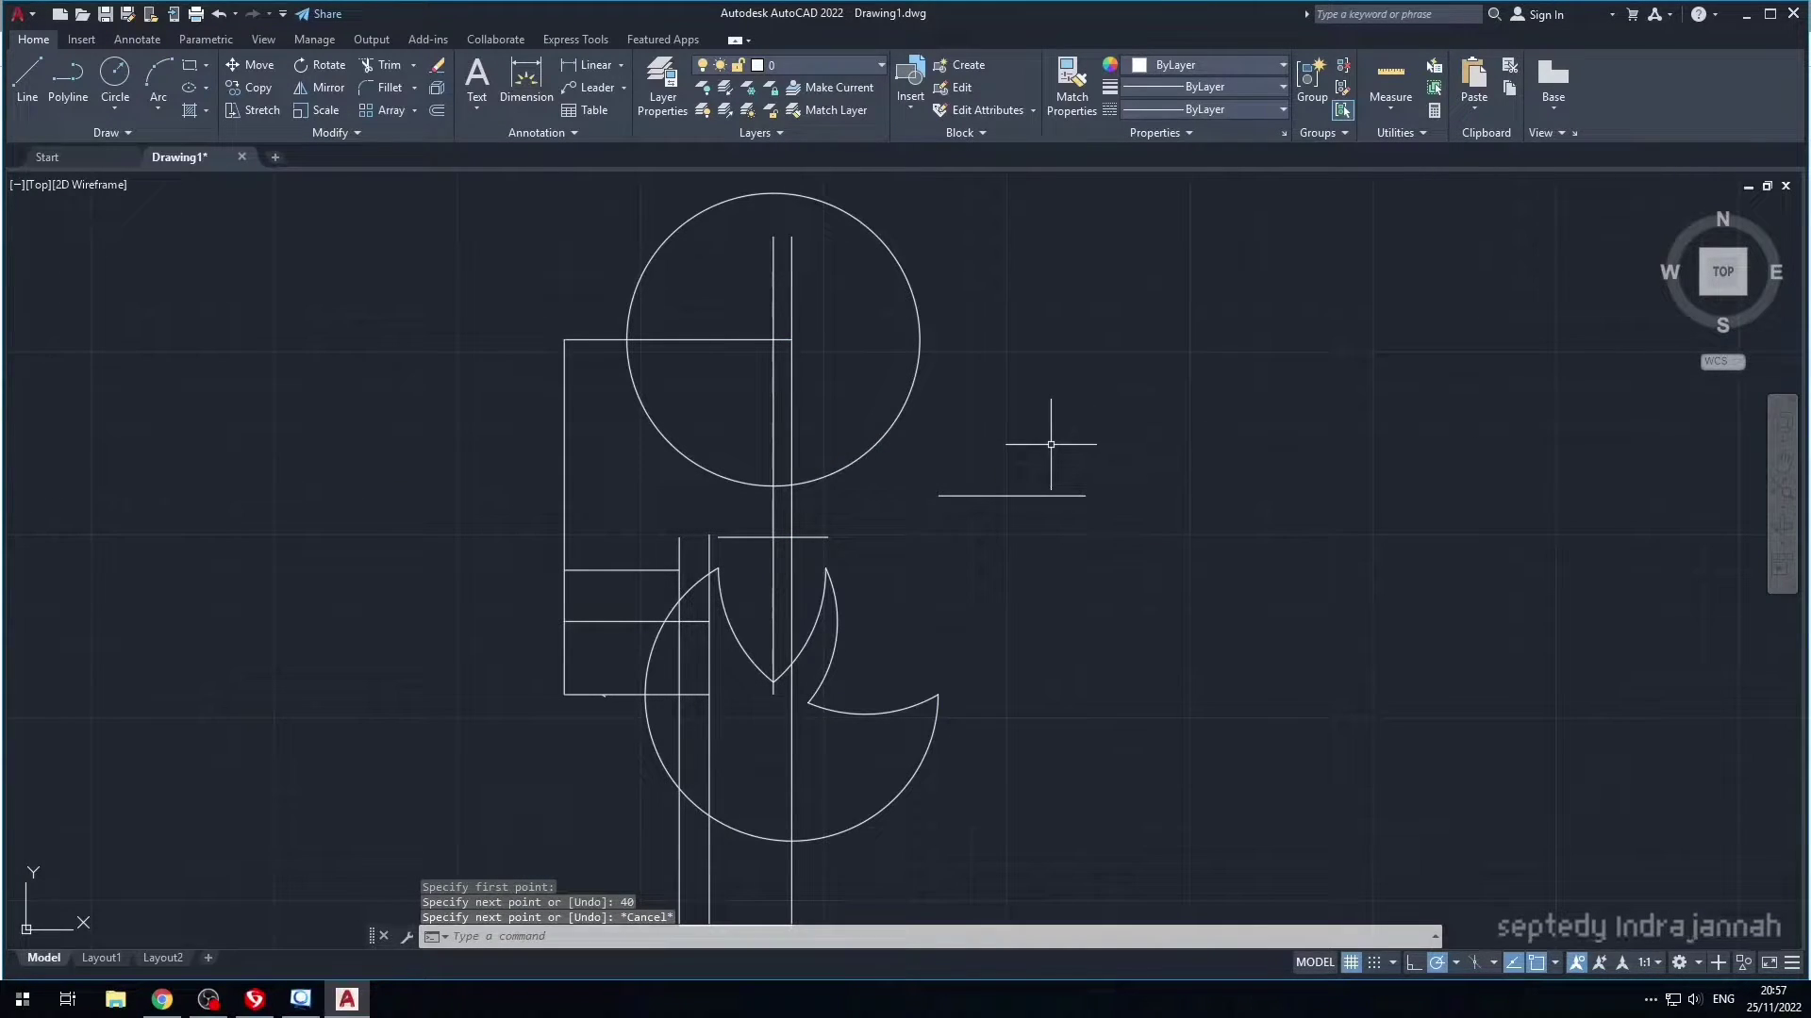
- Move the 40-long line by its midpoint onto the 30-long line's midpoint, and from there 20 straight up
{"action": "left_click", "coordinate": [1019, 495]}
{"action": "left_click", "coordinate": [1011, 495]}
{"action": "left_click", "coordinate": [774, 537]}
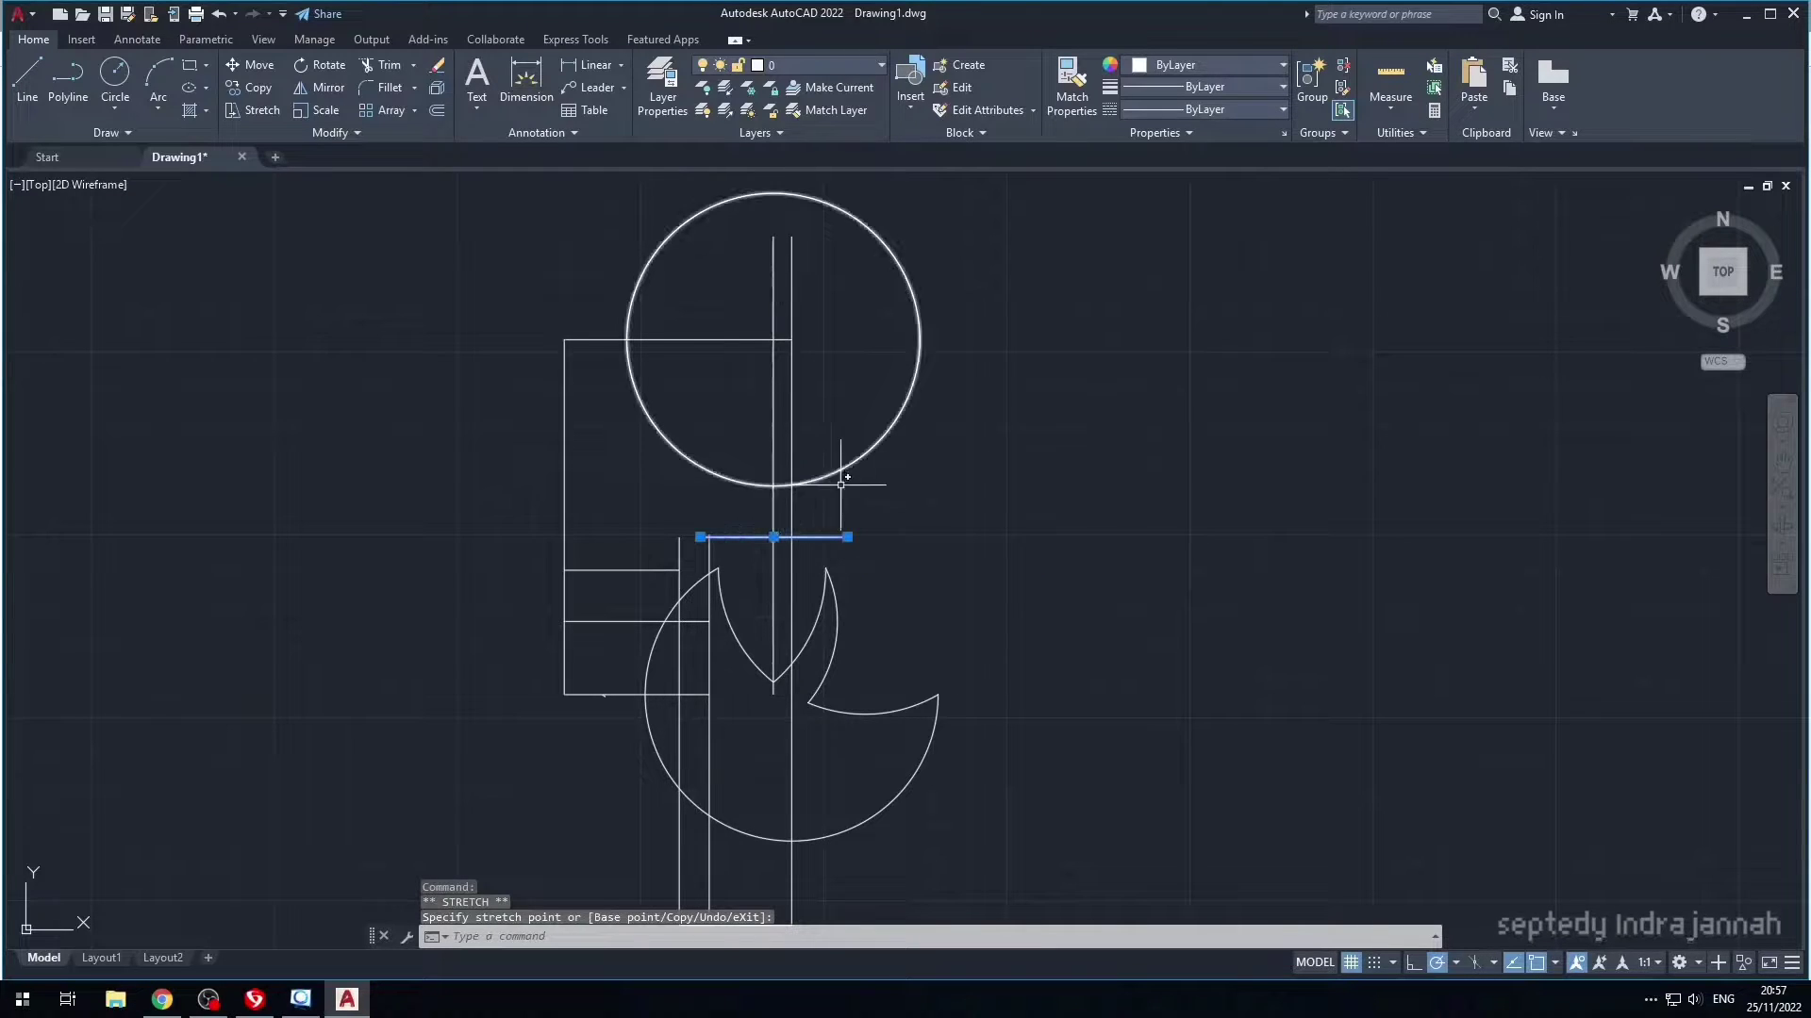
{"action": "key", "text": "Escape"}
{"action": "left_click", "coordinate": [782, 538]}
{"action": "left_click", "coordinate": [773, 537]}
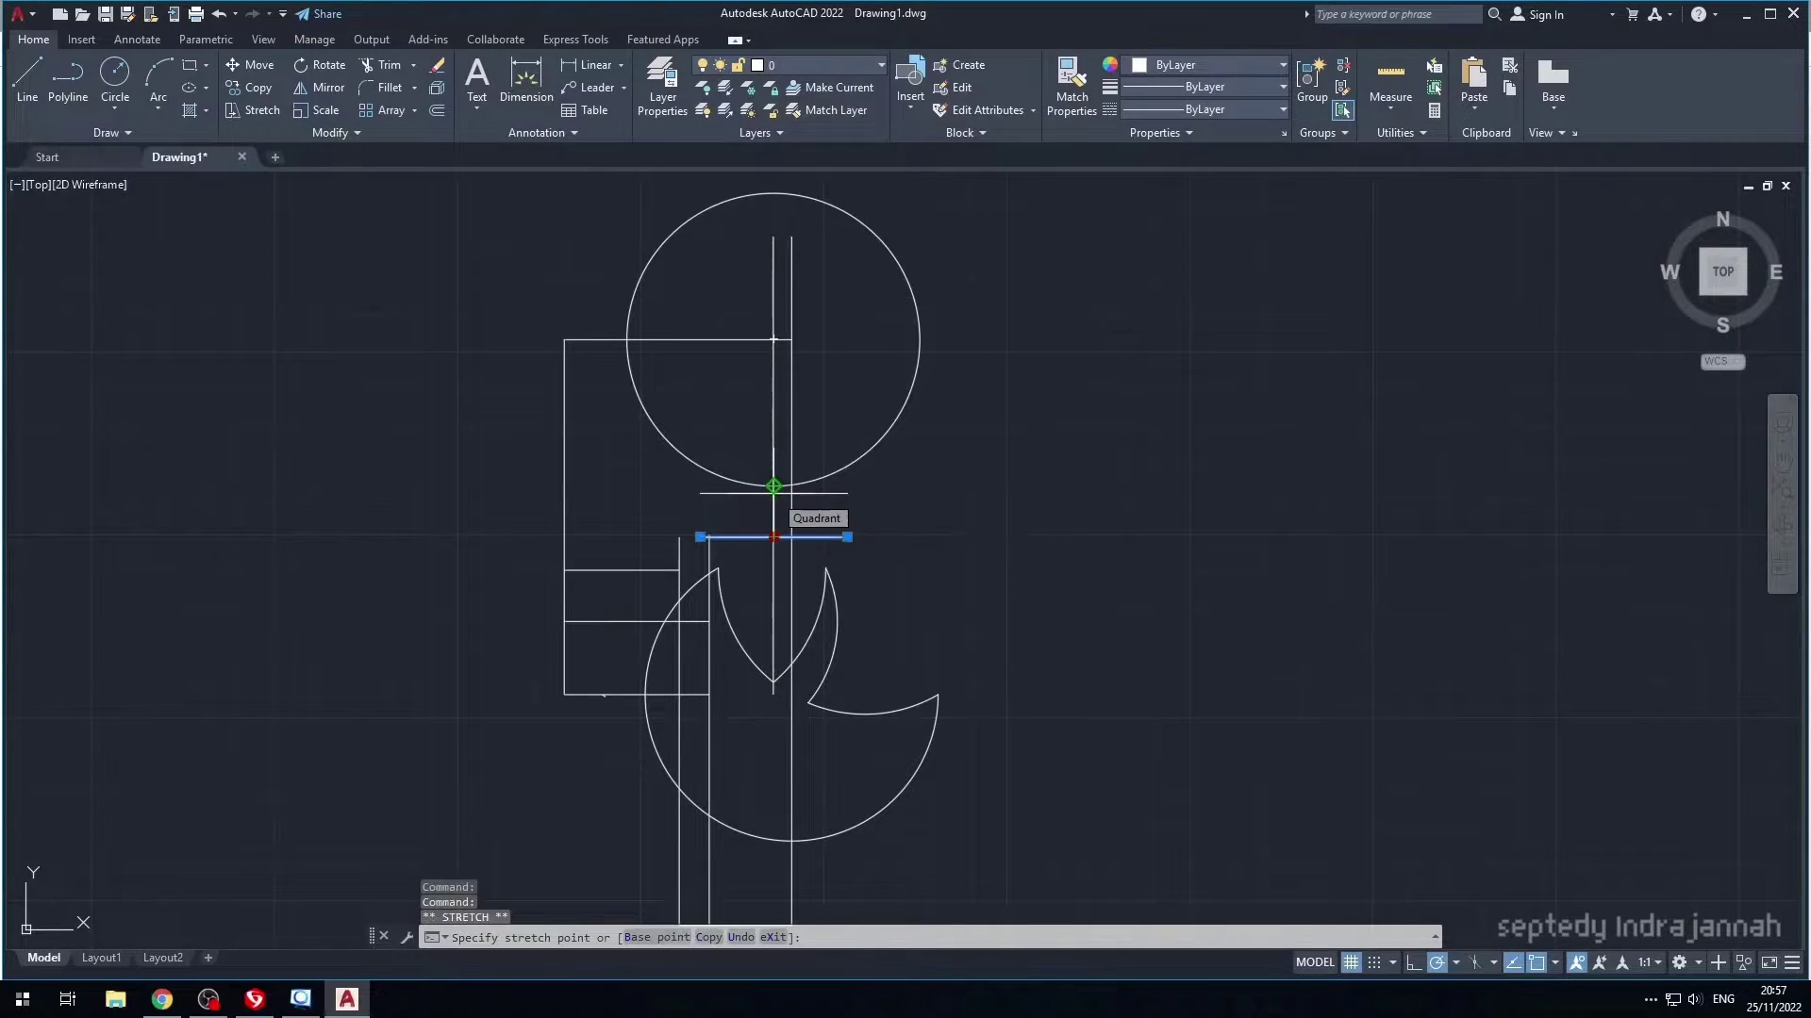
{"action": "type", "text": "20"}
{"action": "key", "text": "Return"}
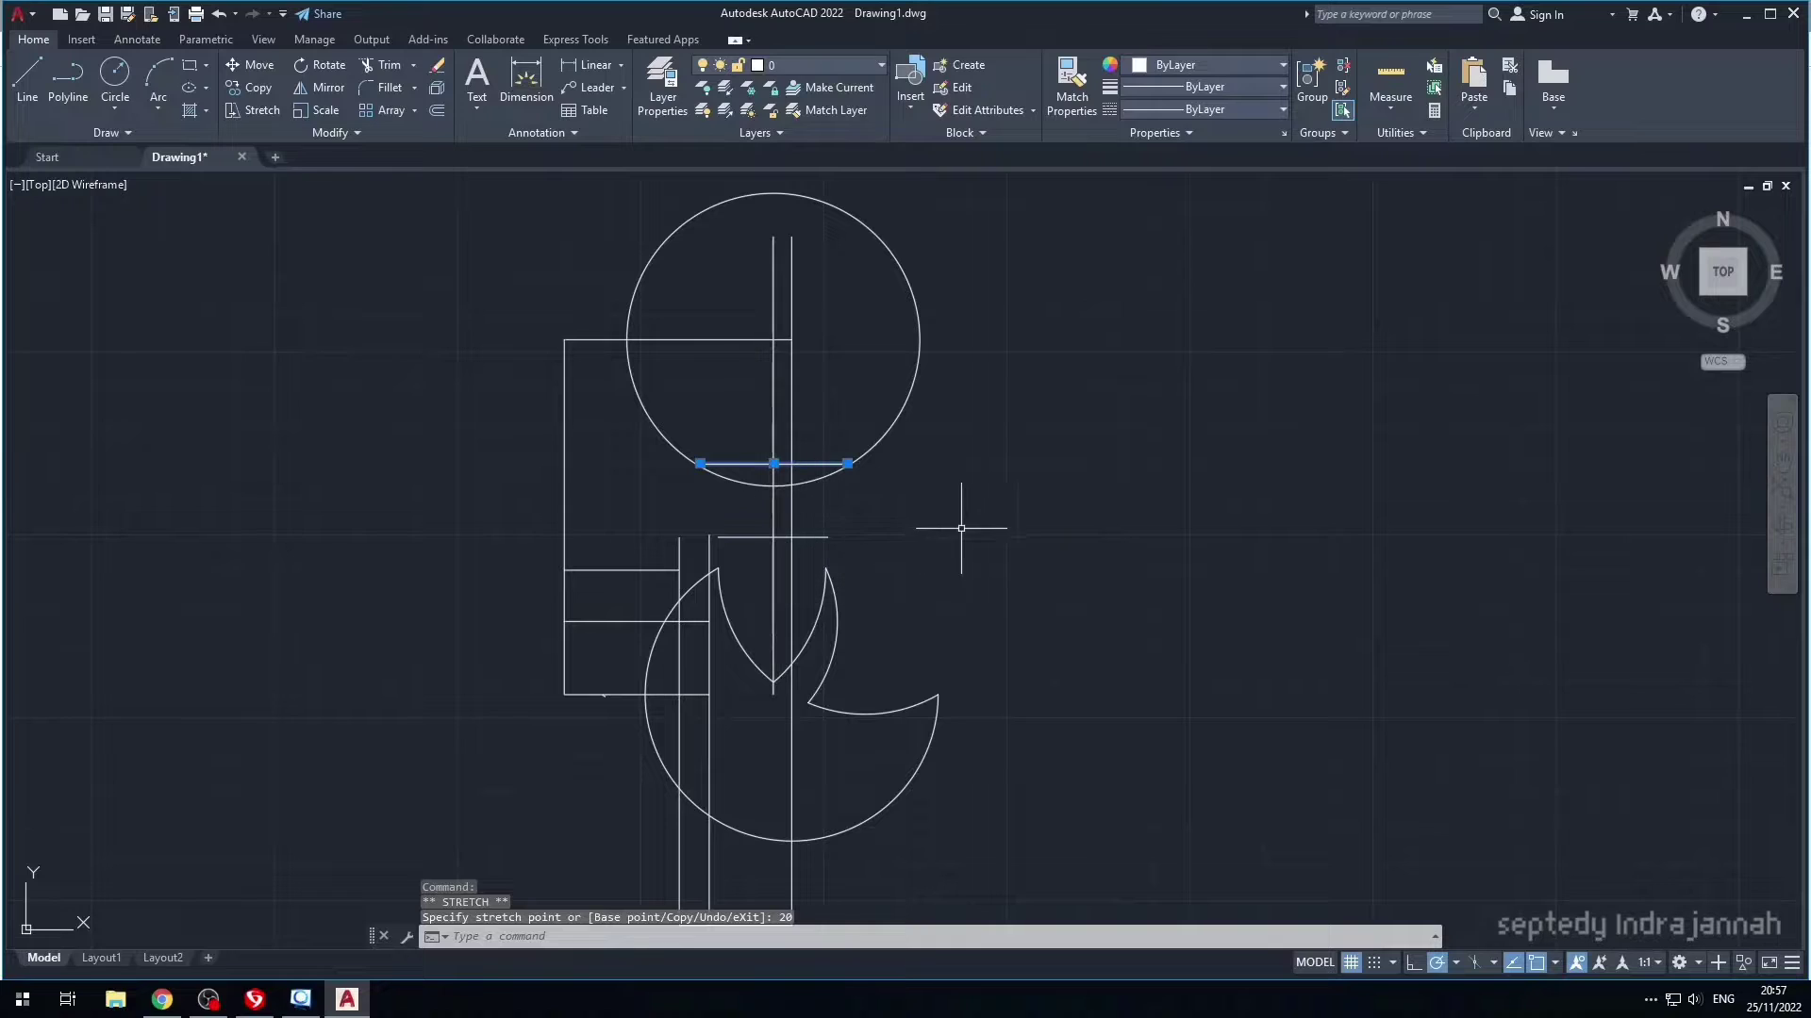
- Draw vertical lines downward from the left ends of the 40-long and 30-long horizontal lines, the first about 50 long
{"action": "type", "text": "l"}
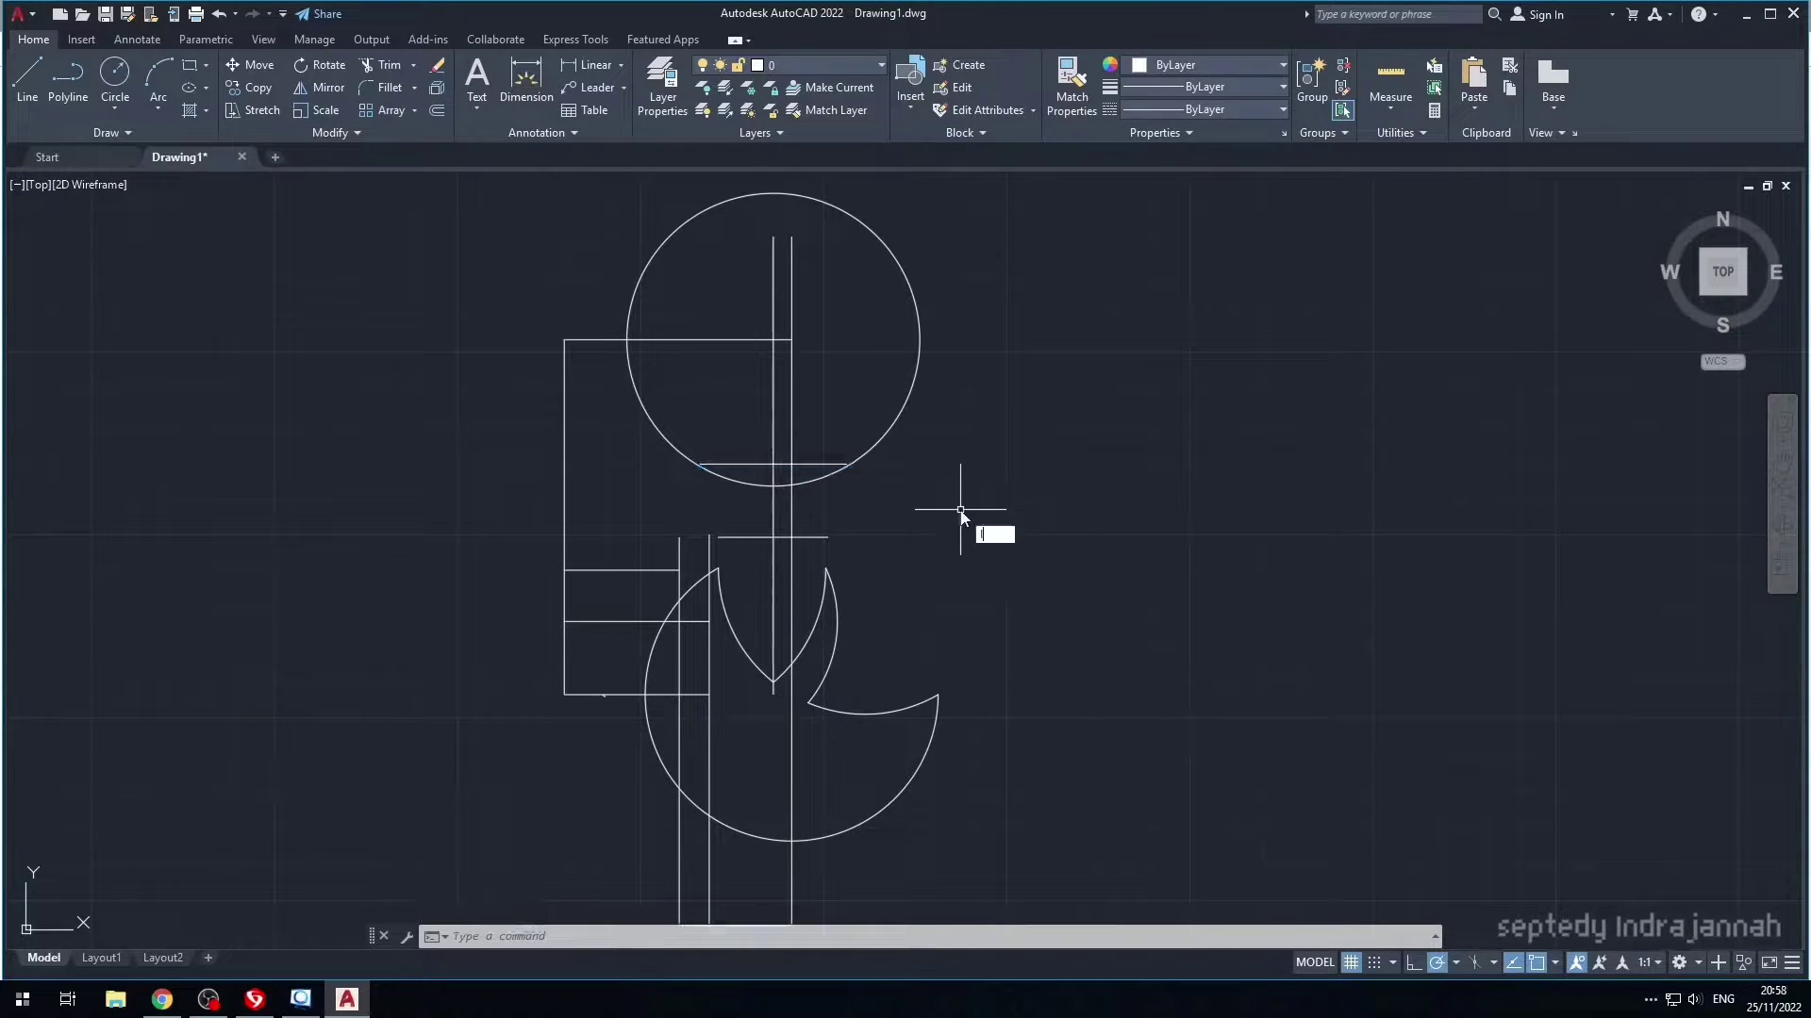
{"action": "key", "text": "Return"}
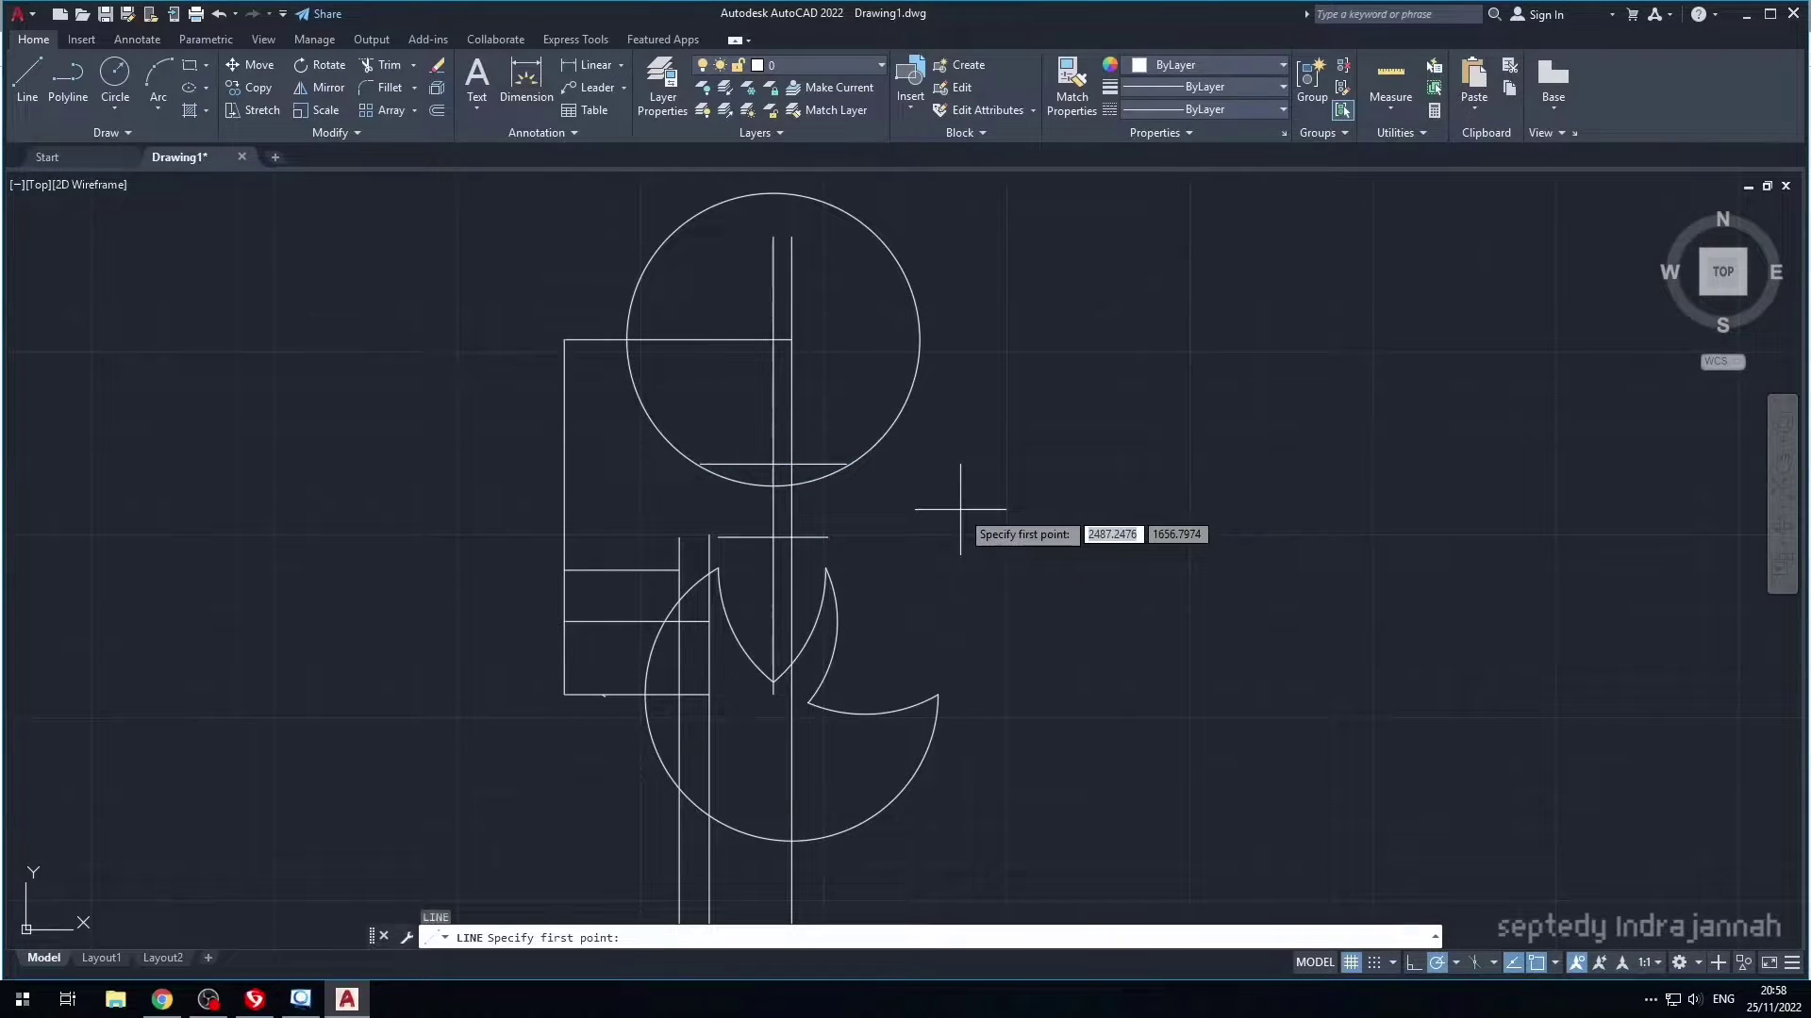
{"action": "left_click", "coordinate": [699, 463]}
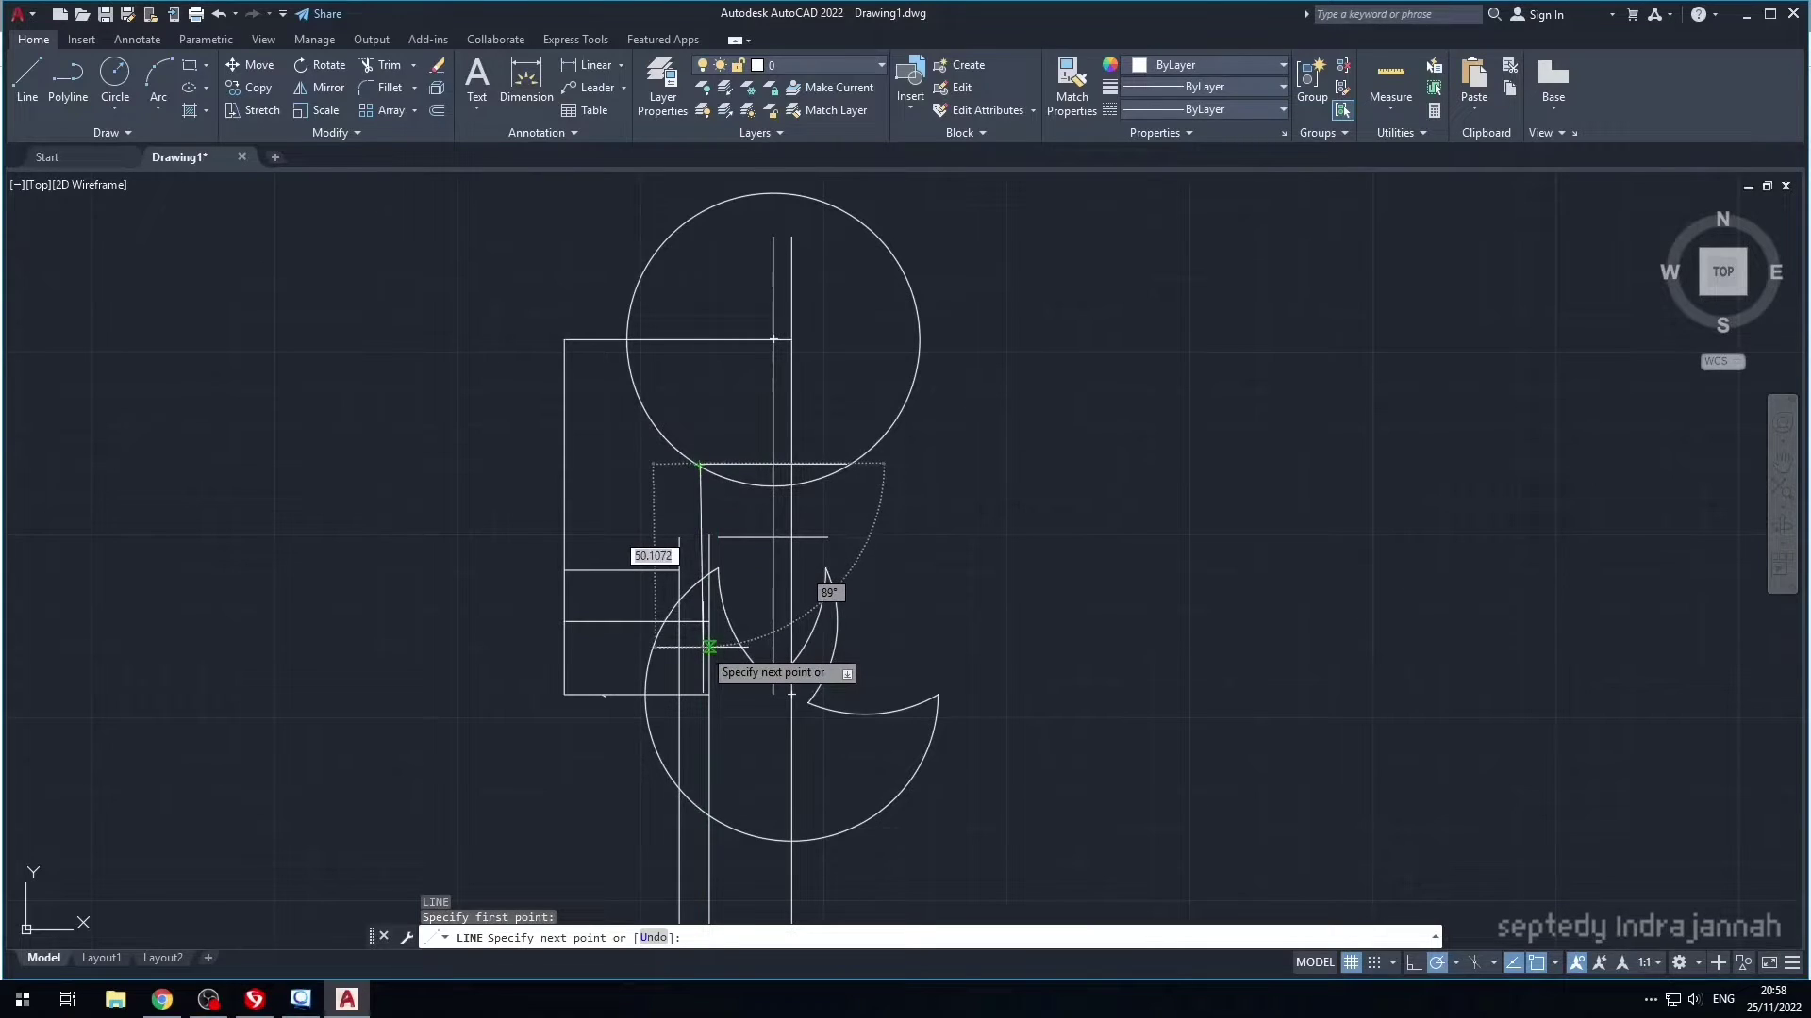
{"action": "left_click", "coordinate": [701, 645]}
{"action": "key", "text": "Escape"}
{"action": "key", "text": "Return"}
{"action": "left_click", "coordinate": [718, 538]}
{"action": "key", "text": "Escape"}
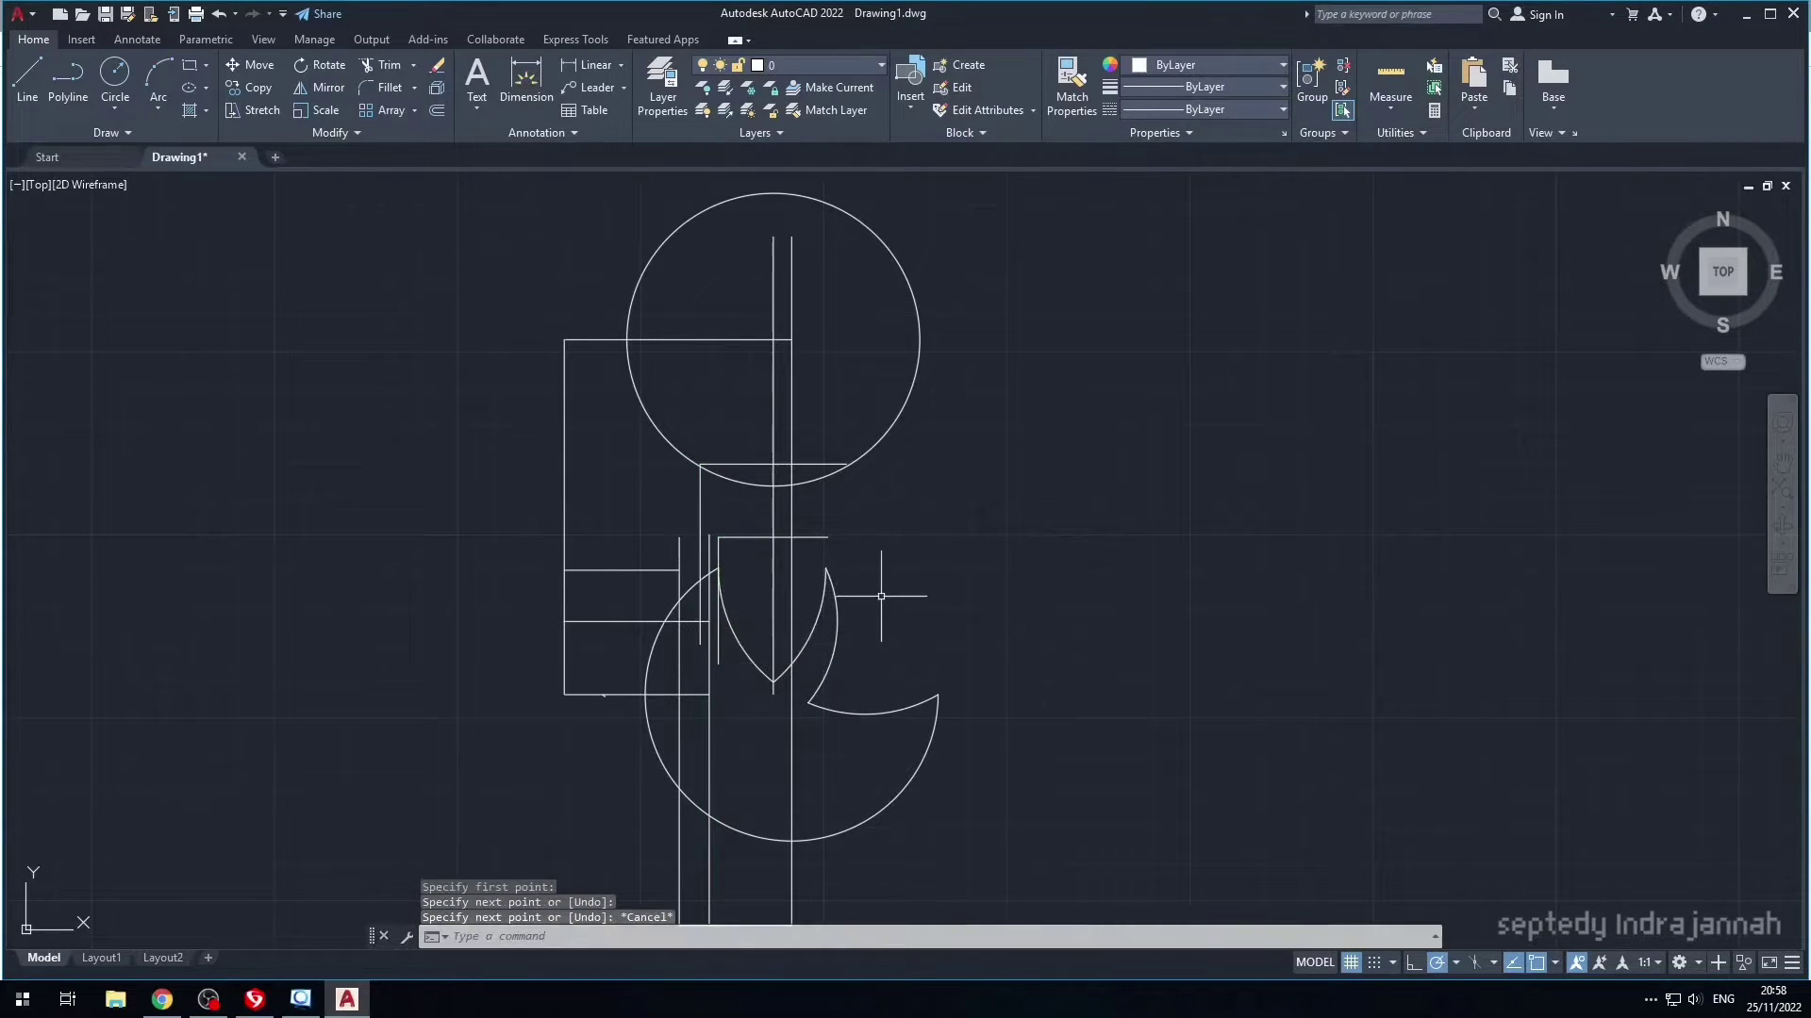
- Draw vertical lines downward from the right ends of the 30-long and 40-long horizontal lines, past the crescent's inner arcs
{"action": "key", "text": "space"}
{"action": "left_click", "coordinate": [828, 538]}
{"action": "left_click", "coordinate": [828, 724]}
{"action": "key", "text": "Escape"}
{"action": "key", "text": "space"}
{"action": "left_click", "coordinate": [847, 463]}
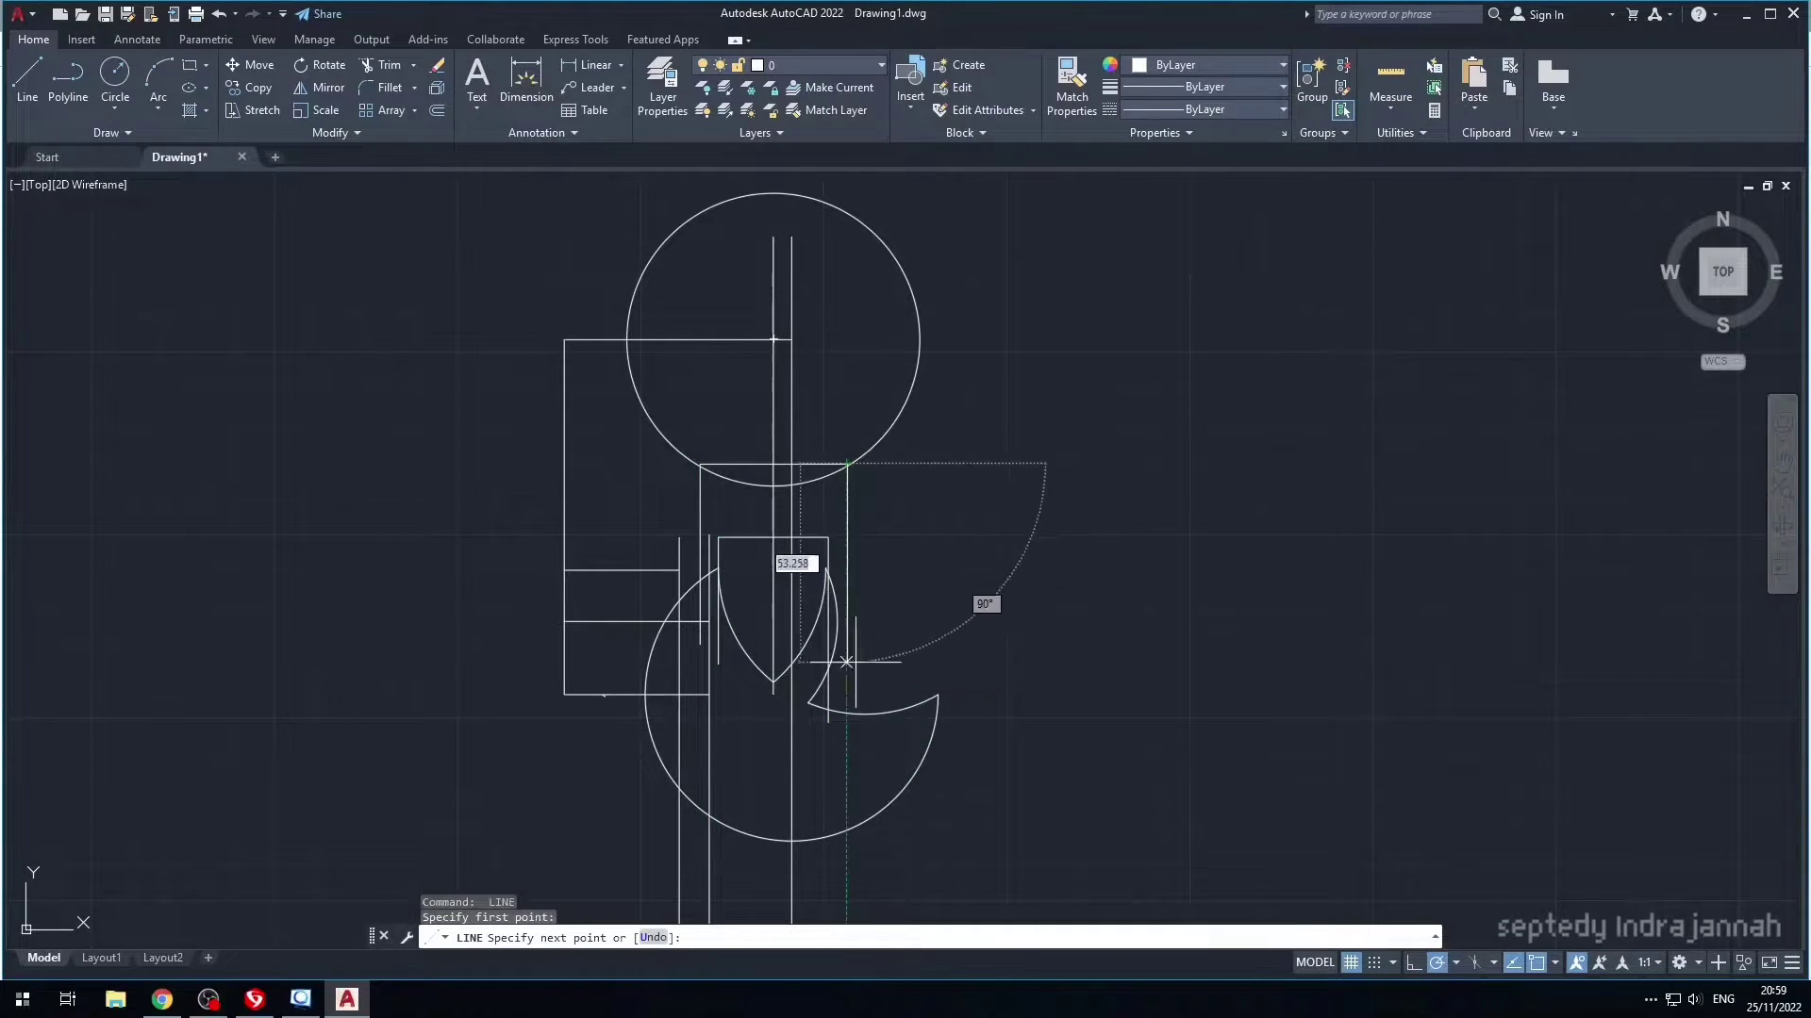
{"action": "left_click", "coordinate": [844, 735]}
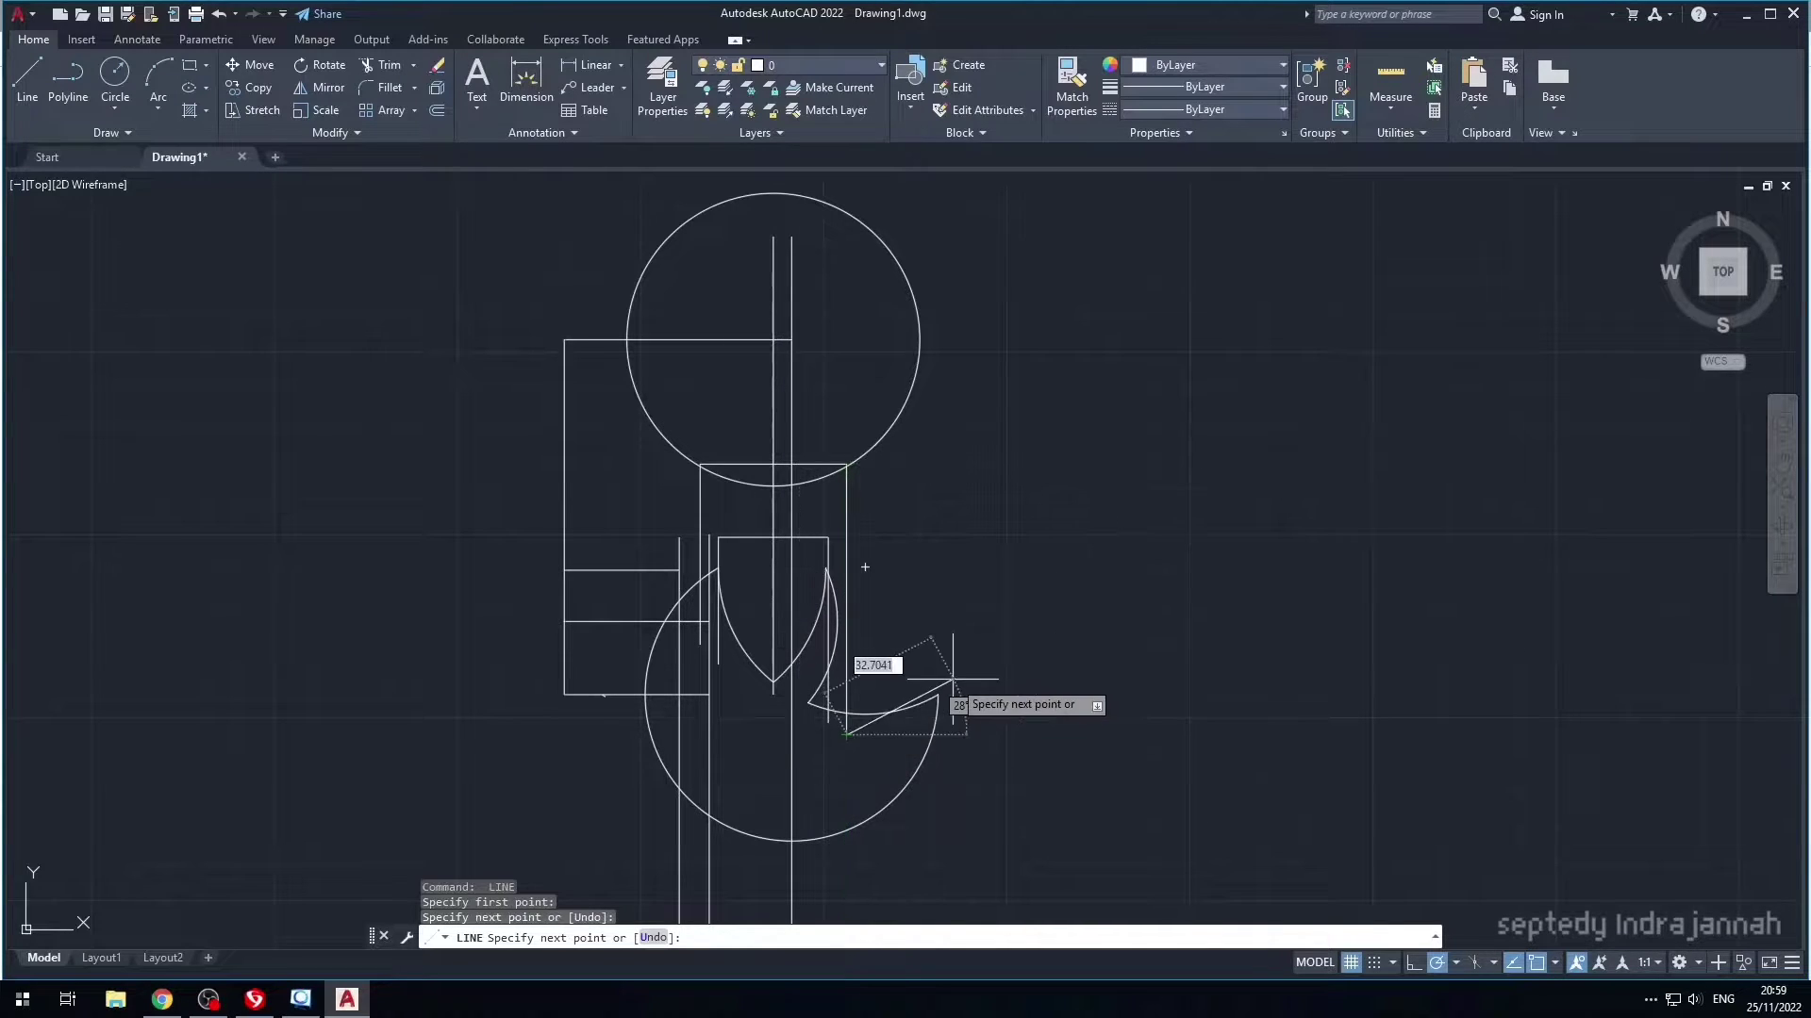
{"action": "key", "text": "Escape"}
- Replace the short bottom-left segment with a line running 10 left from the bottom corner and straight up to the middle horizontal line
{"action": "middle_click_drag", "start_coordinate": [943, 698], "coordinate": [1068, 530]}
{"action": "left_click", "coordinate": [814, 759]}
{"action": "type", "text": "l"}
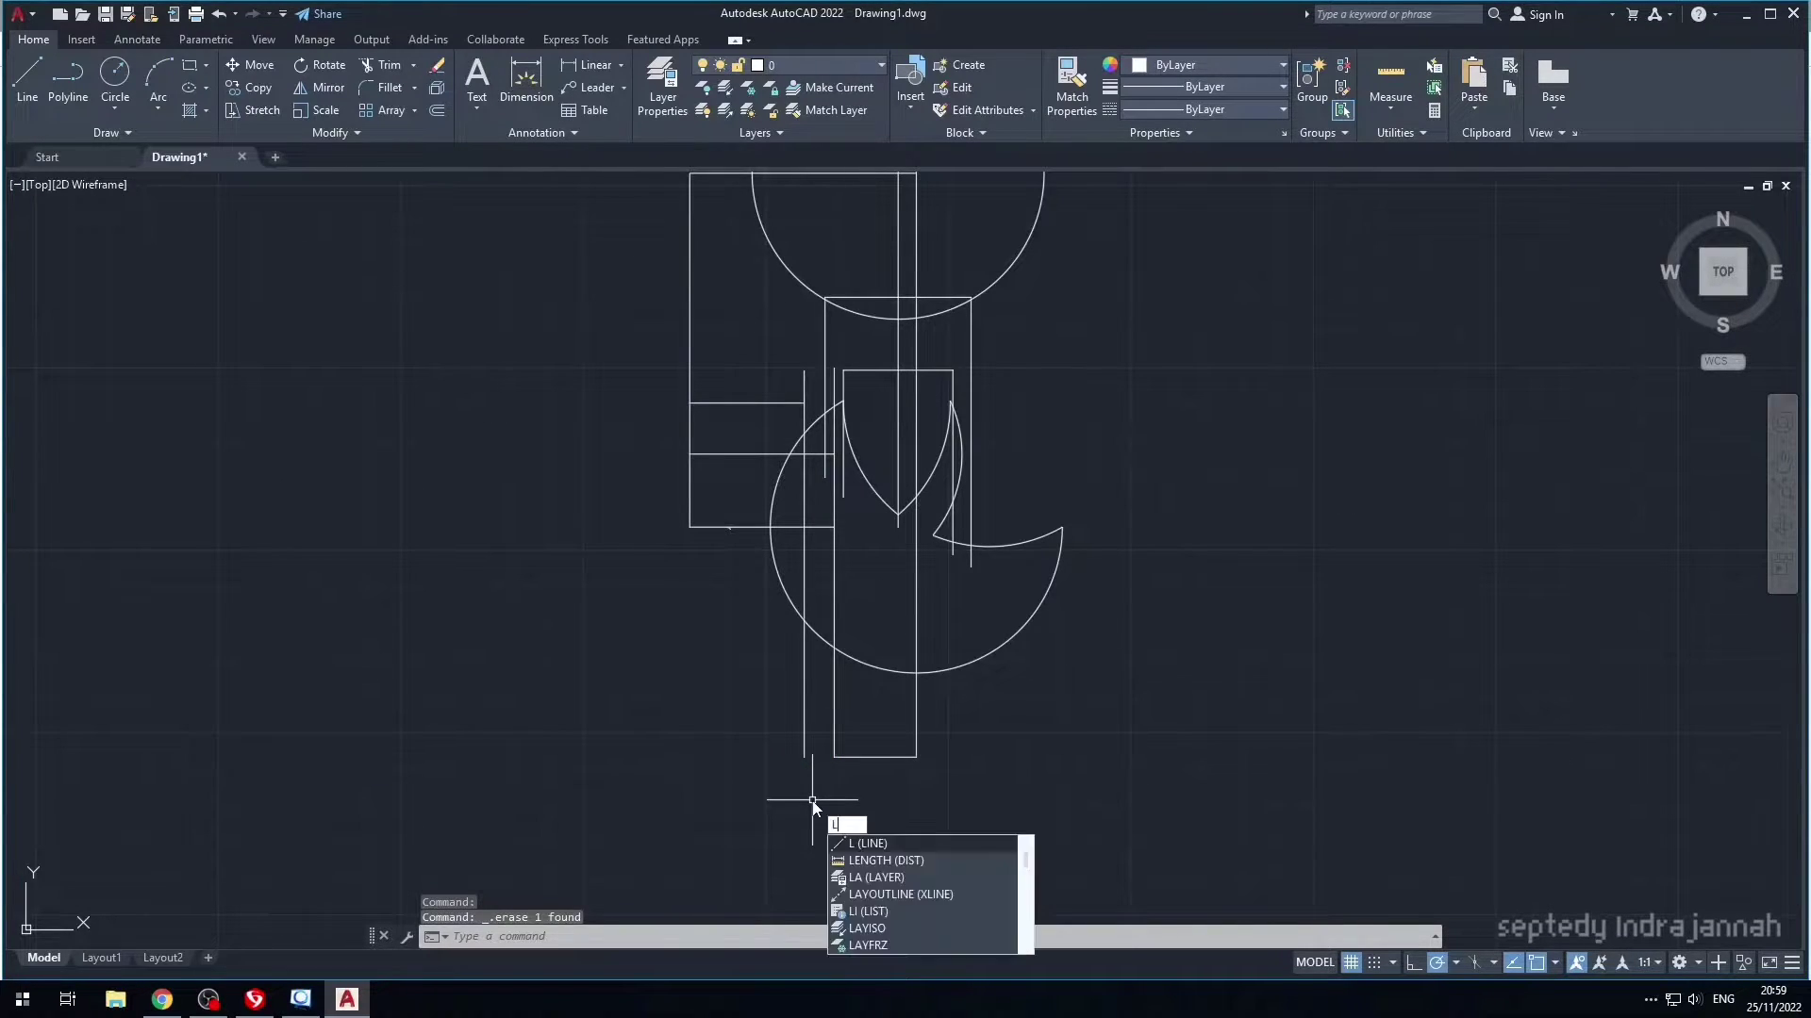
{"action": "key", "text": "Return"}
{"action": "left_click", "coordinate": [834, 757]}
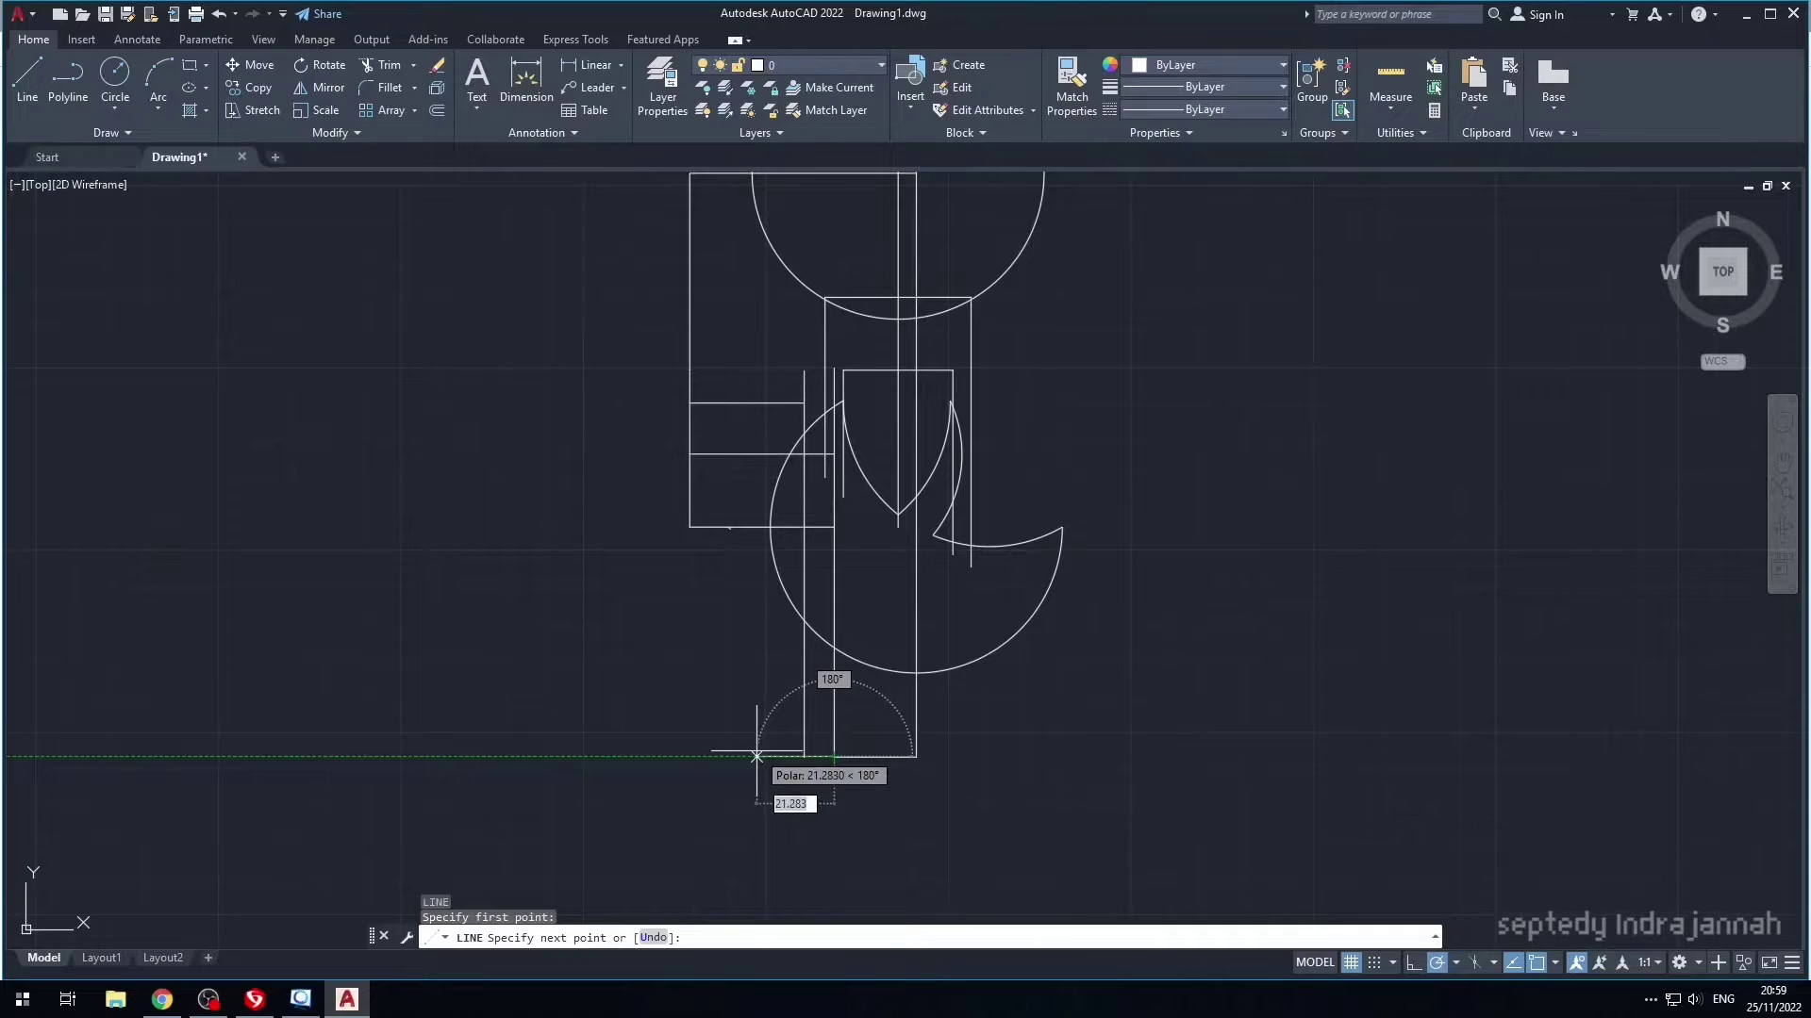
{"action": "type", "text": "10"}
{"action": "key", "text": "Return"}
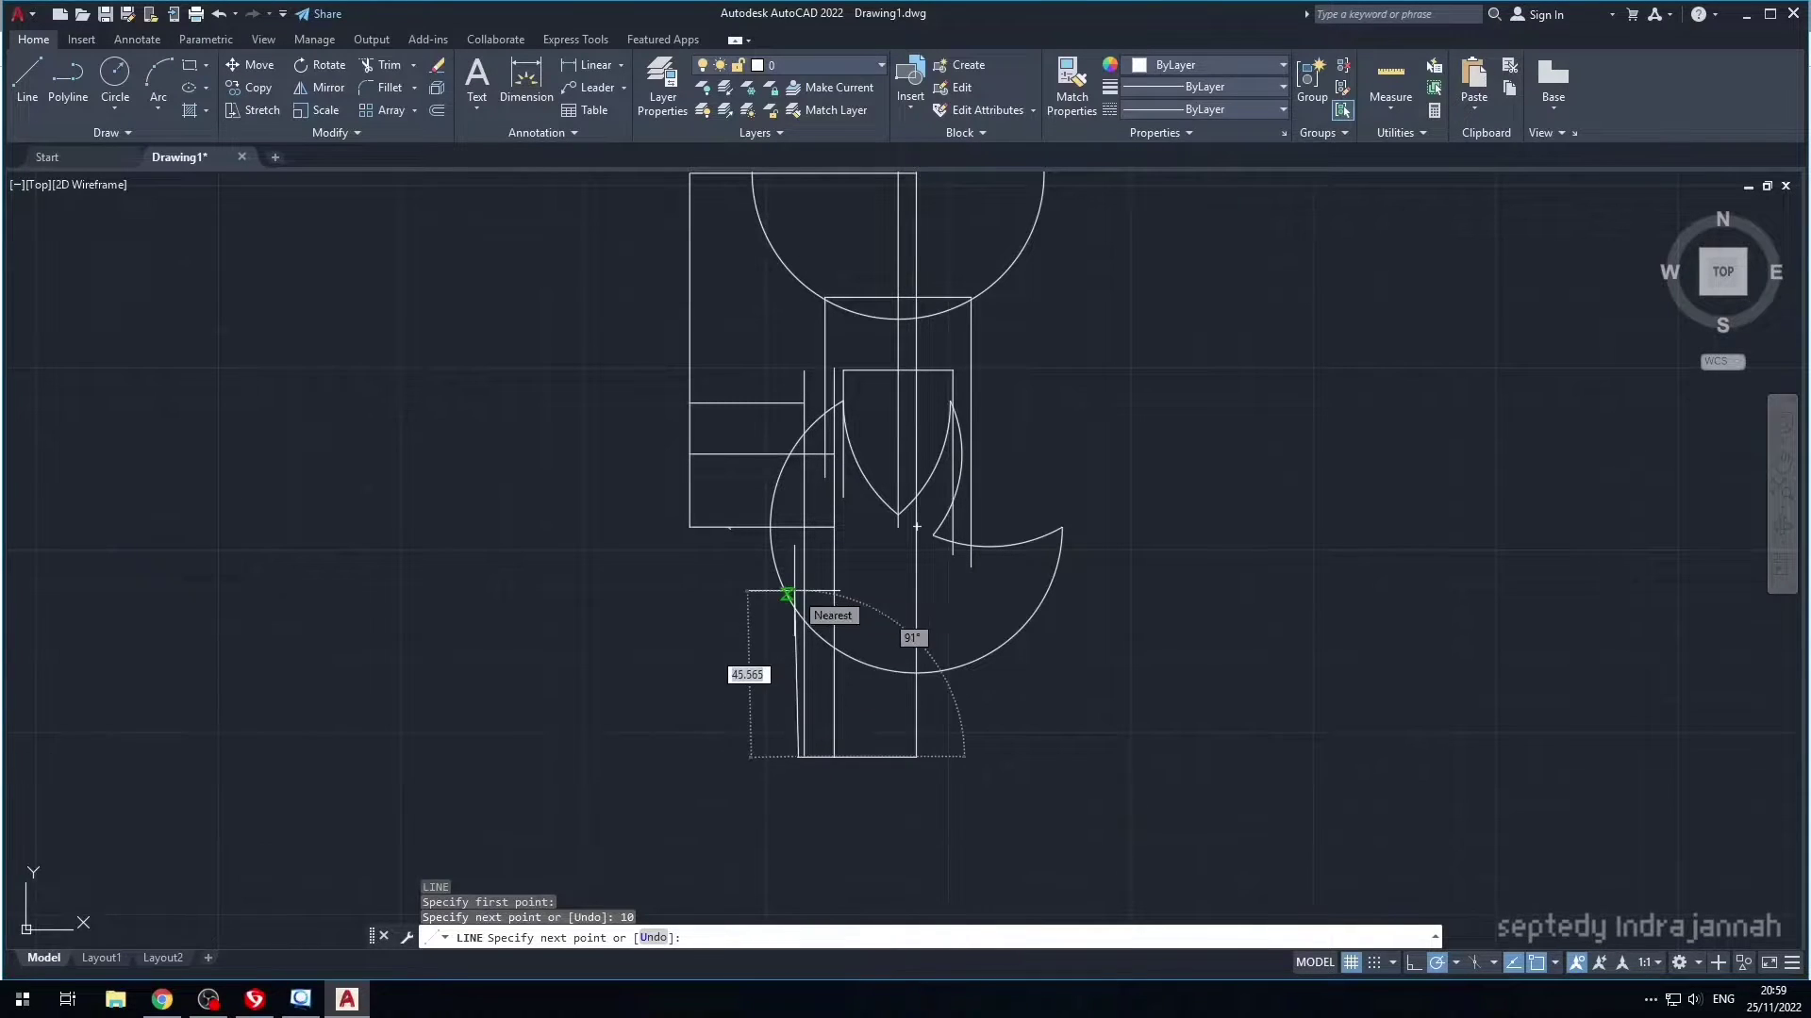
{"action": "left_click", "coordinate": [798, 454]}
{"action": "left_click", "coordinate": [690, 453]}
{"action": "key", "text": "Return"}
- Draw a line 15 up from the far-left vertical line's lower end and horizontally right to the outermost lower vertical line
{"action": "key", "text": "Return"}
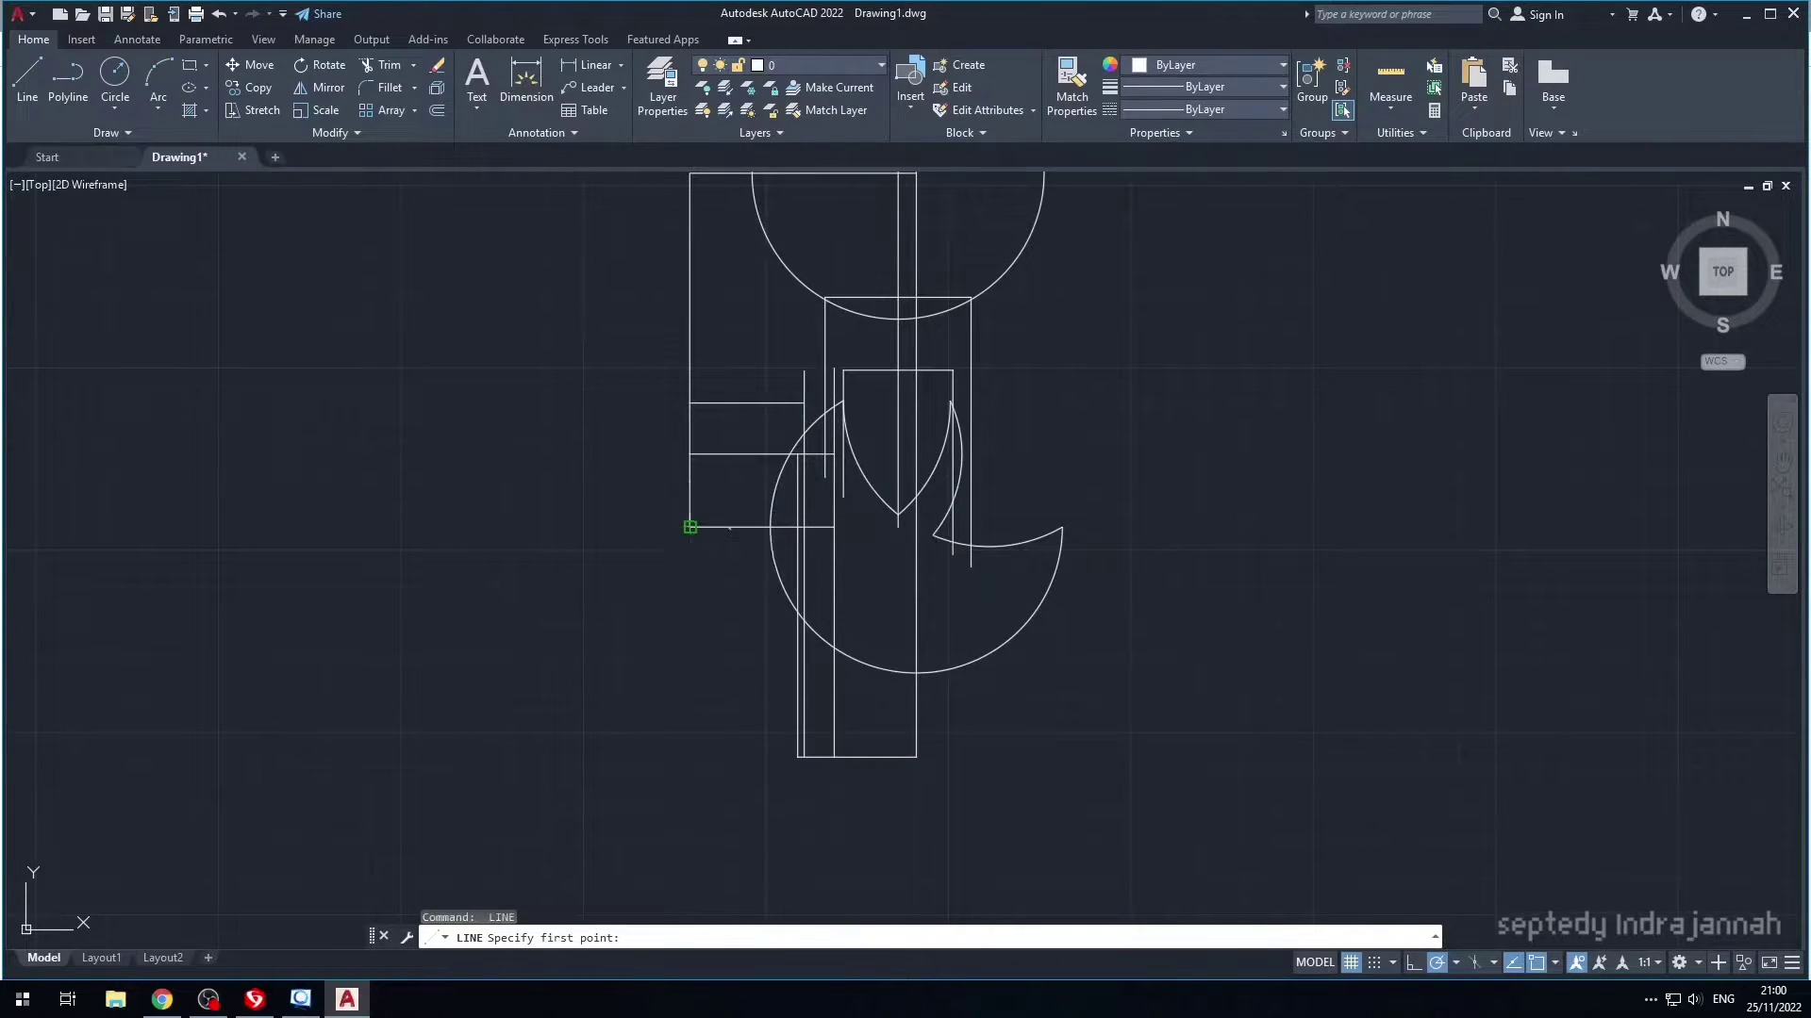
{"action": "left_click", "coordinate": [689, 526]}
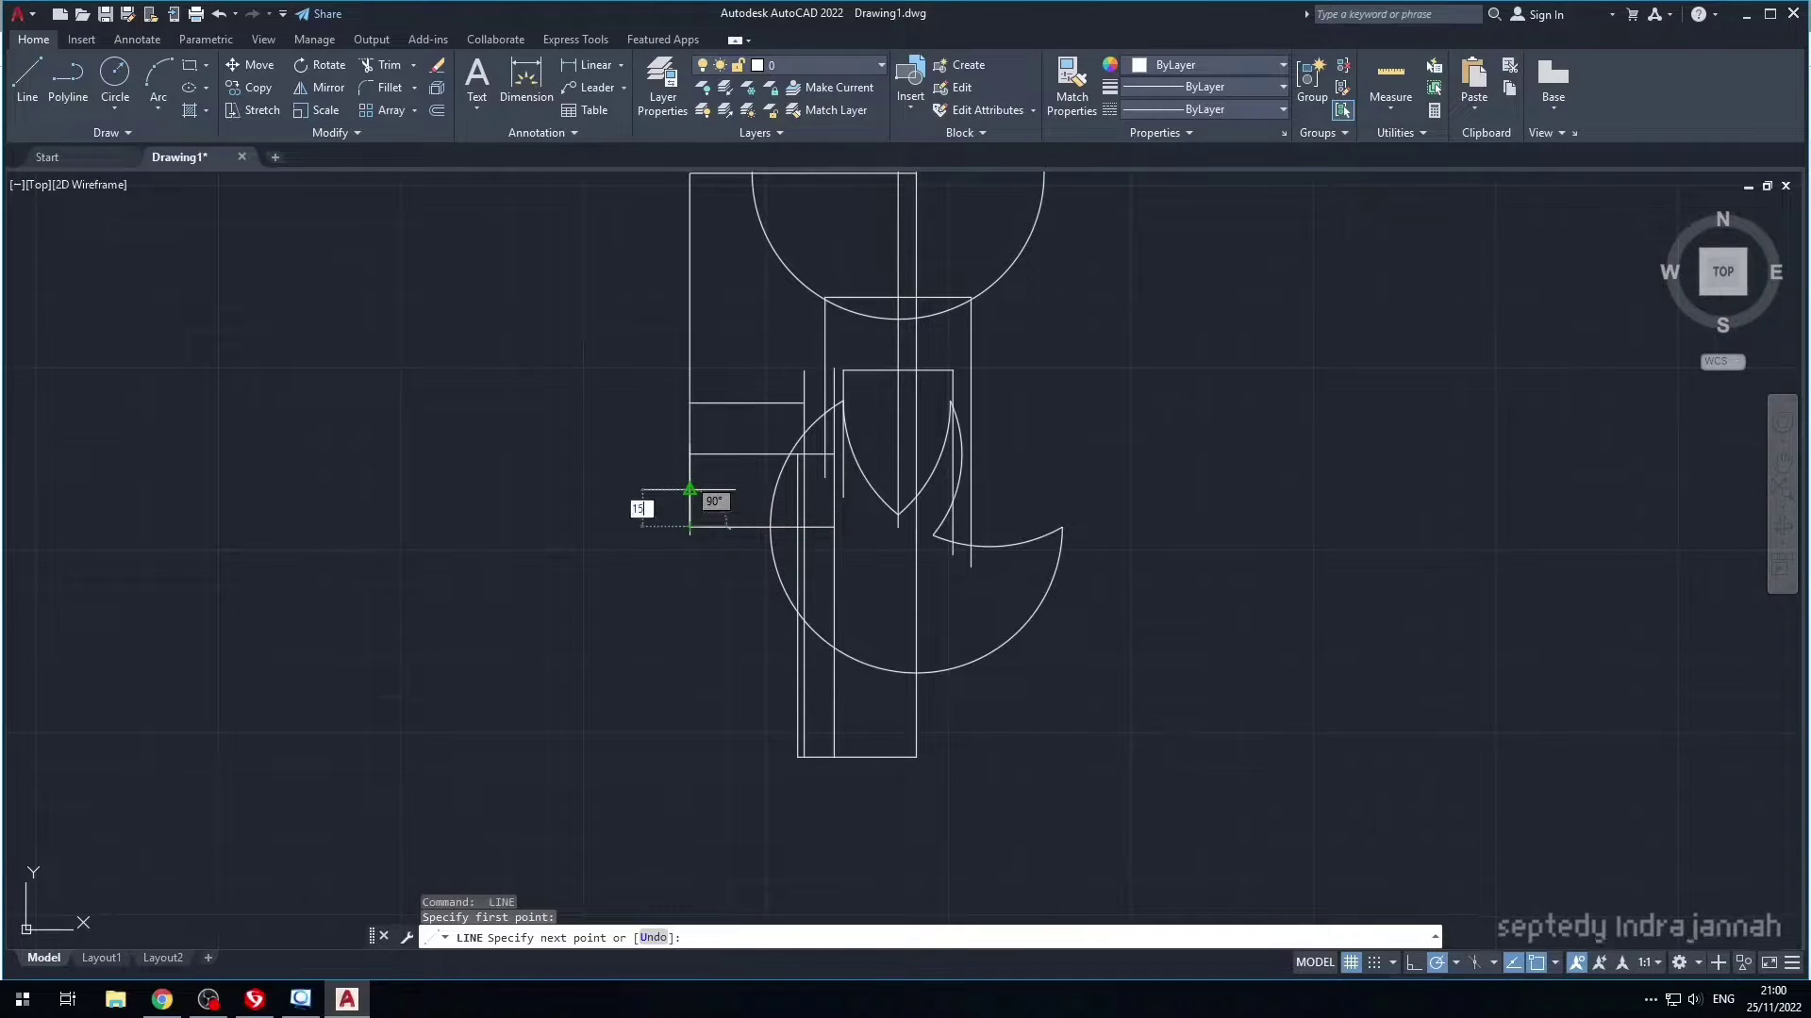
{"action": "key", "text": "Return"}
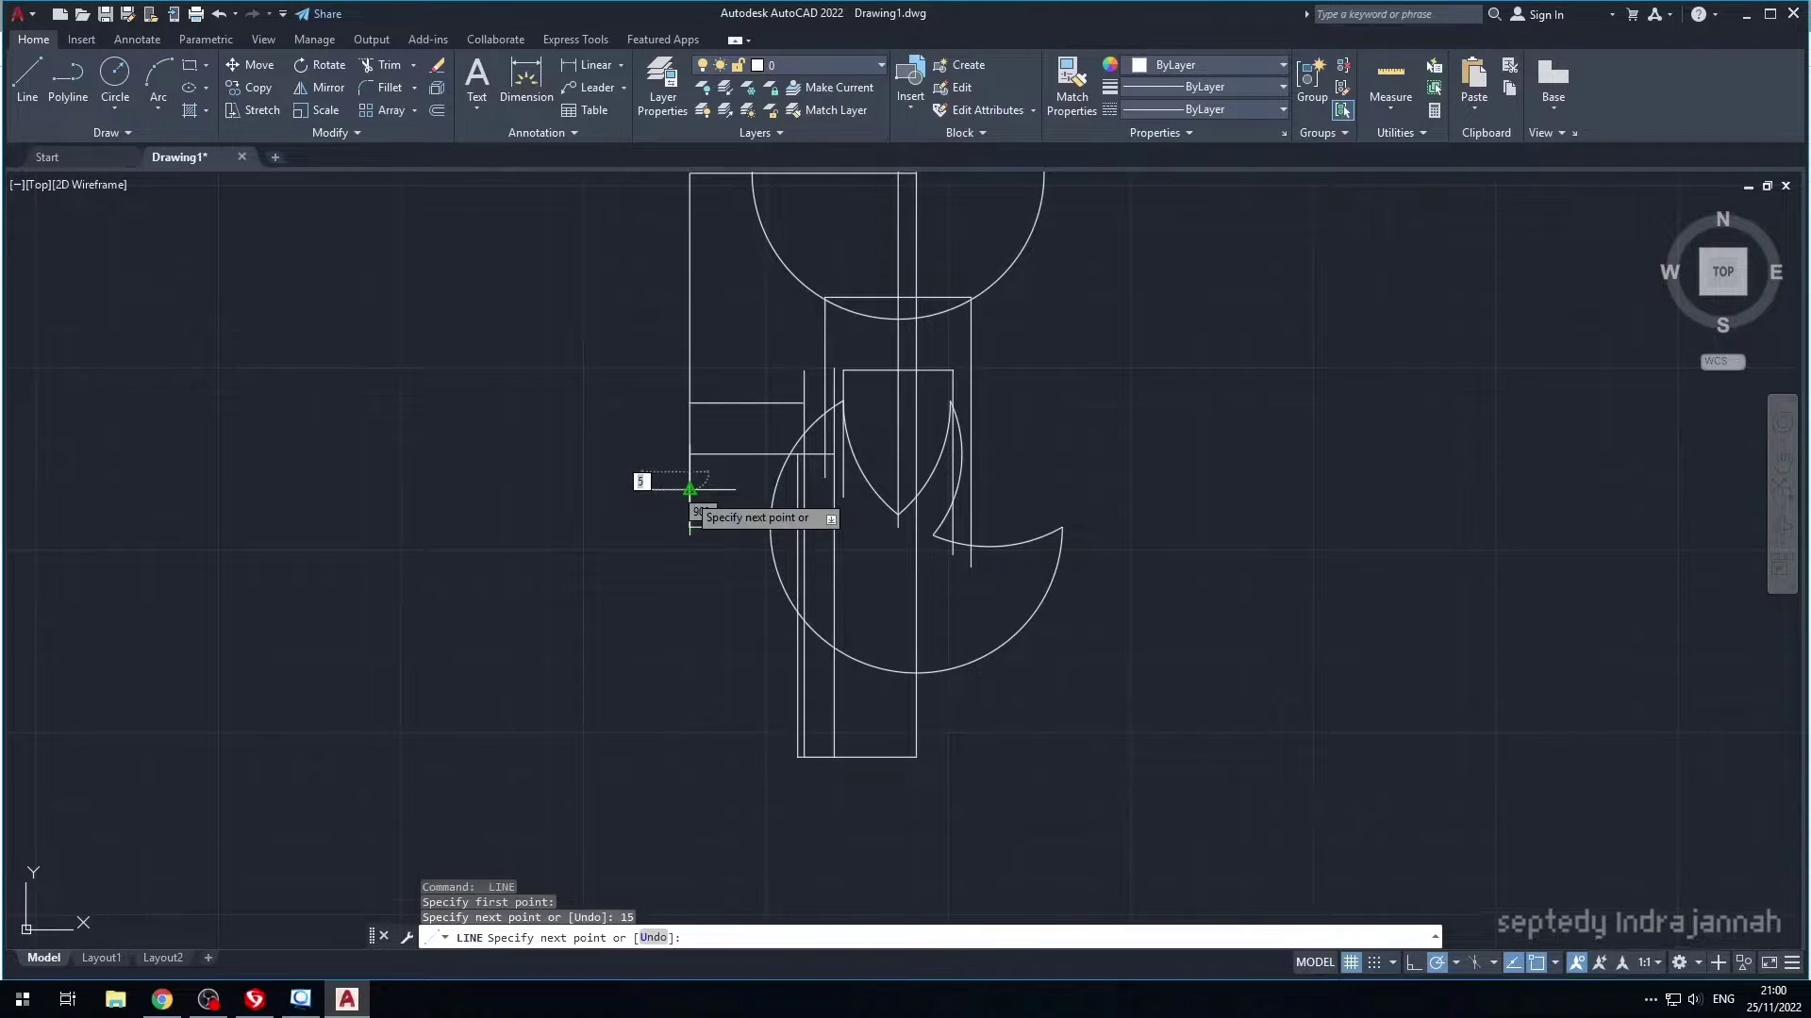
{"action": "left_click", "coordinate": [797, 472]}
{"action": "key", "text": "Return"}
- Draw a circle of radius 30.5 centred where the new horizontal line meets the outermost lower vertical line
{"action": "type", "text": "c"}
{"action": "key", "text": "Return"}
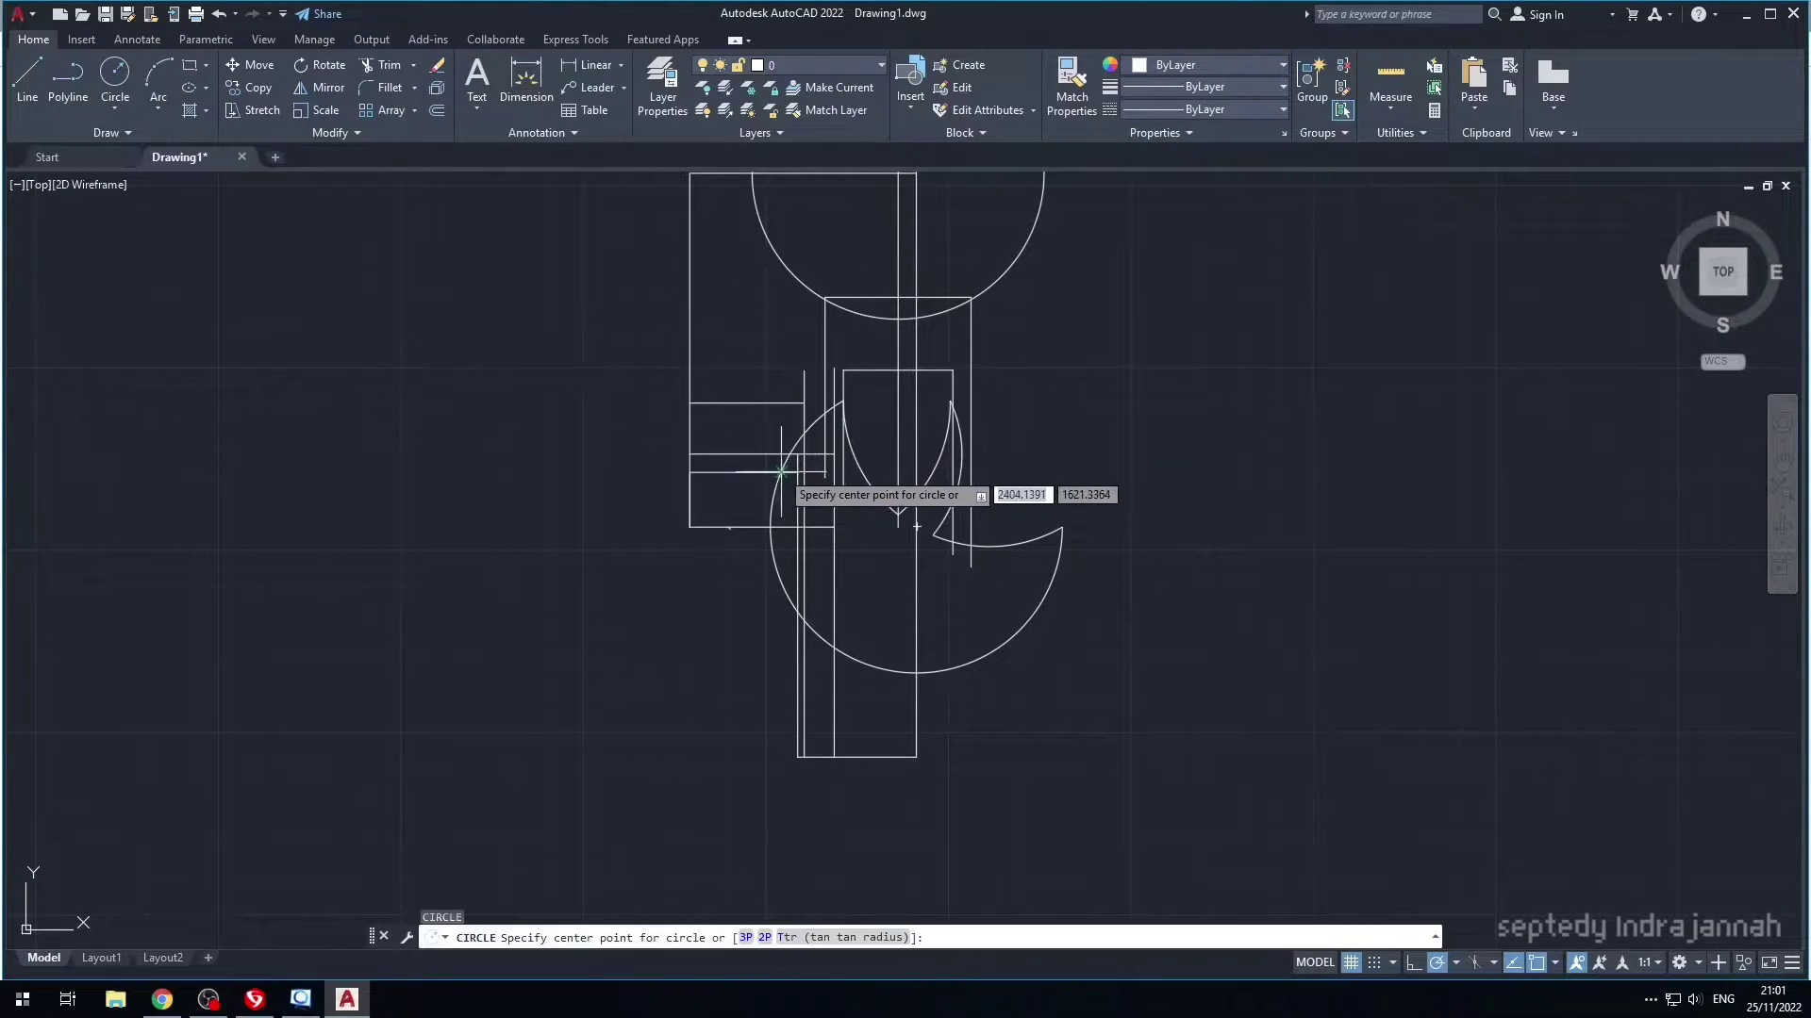
{"action": "left_click", "coordinate": [796, 472]}
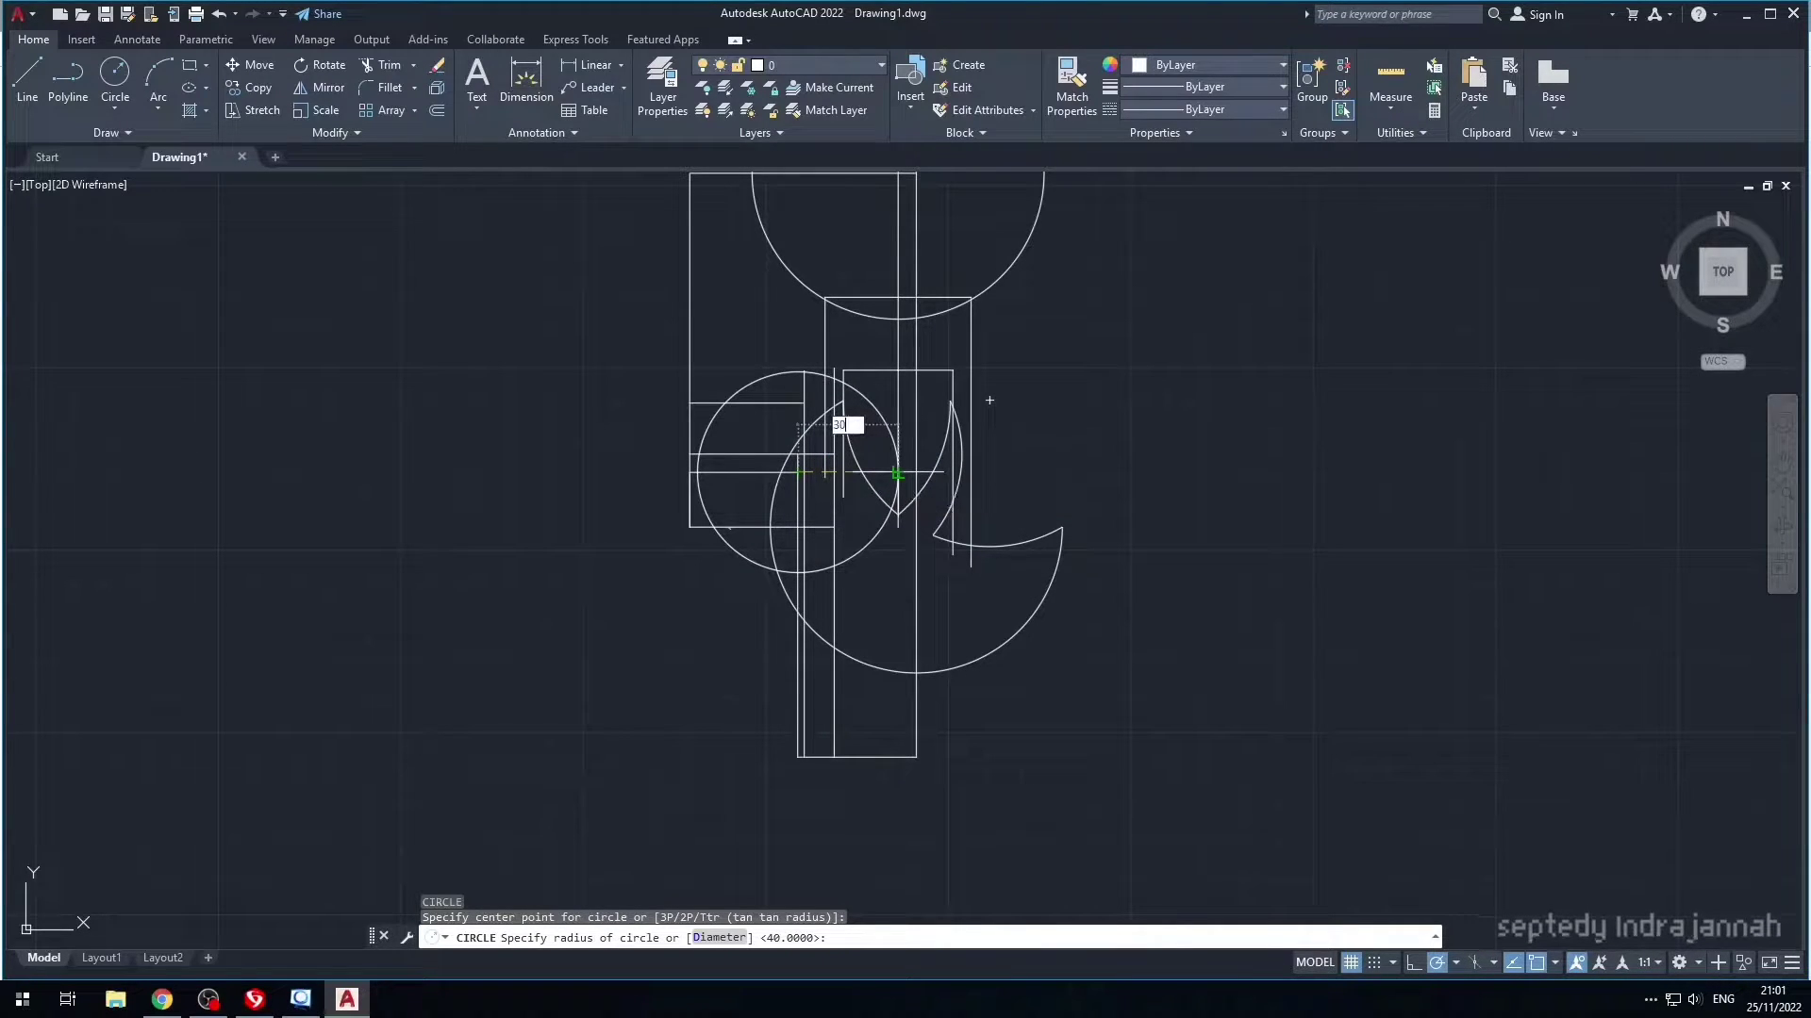
{"action": "type", "text": "30.5"}
{"action": "key", "text": "Return"}
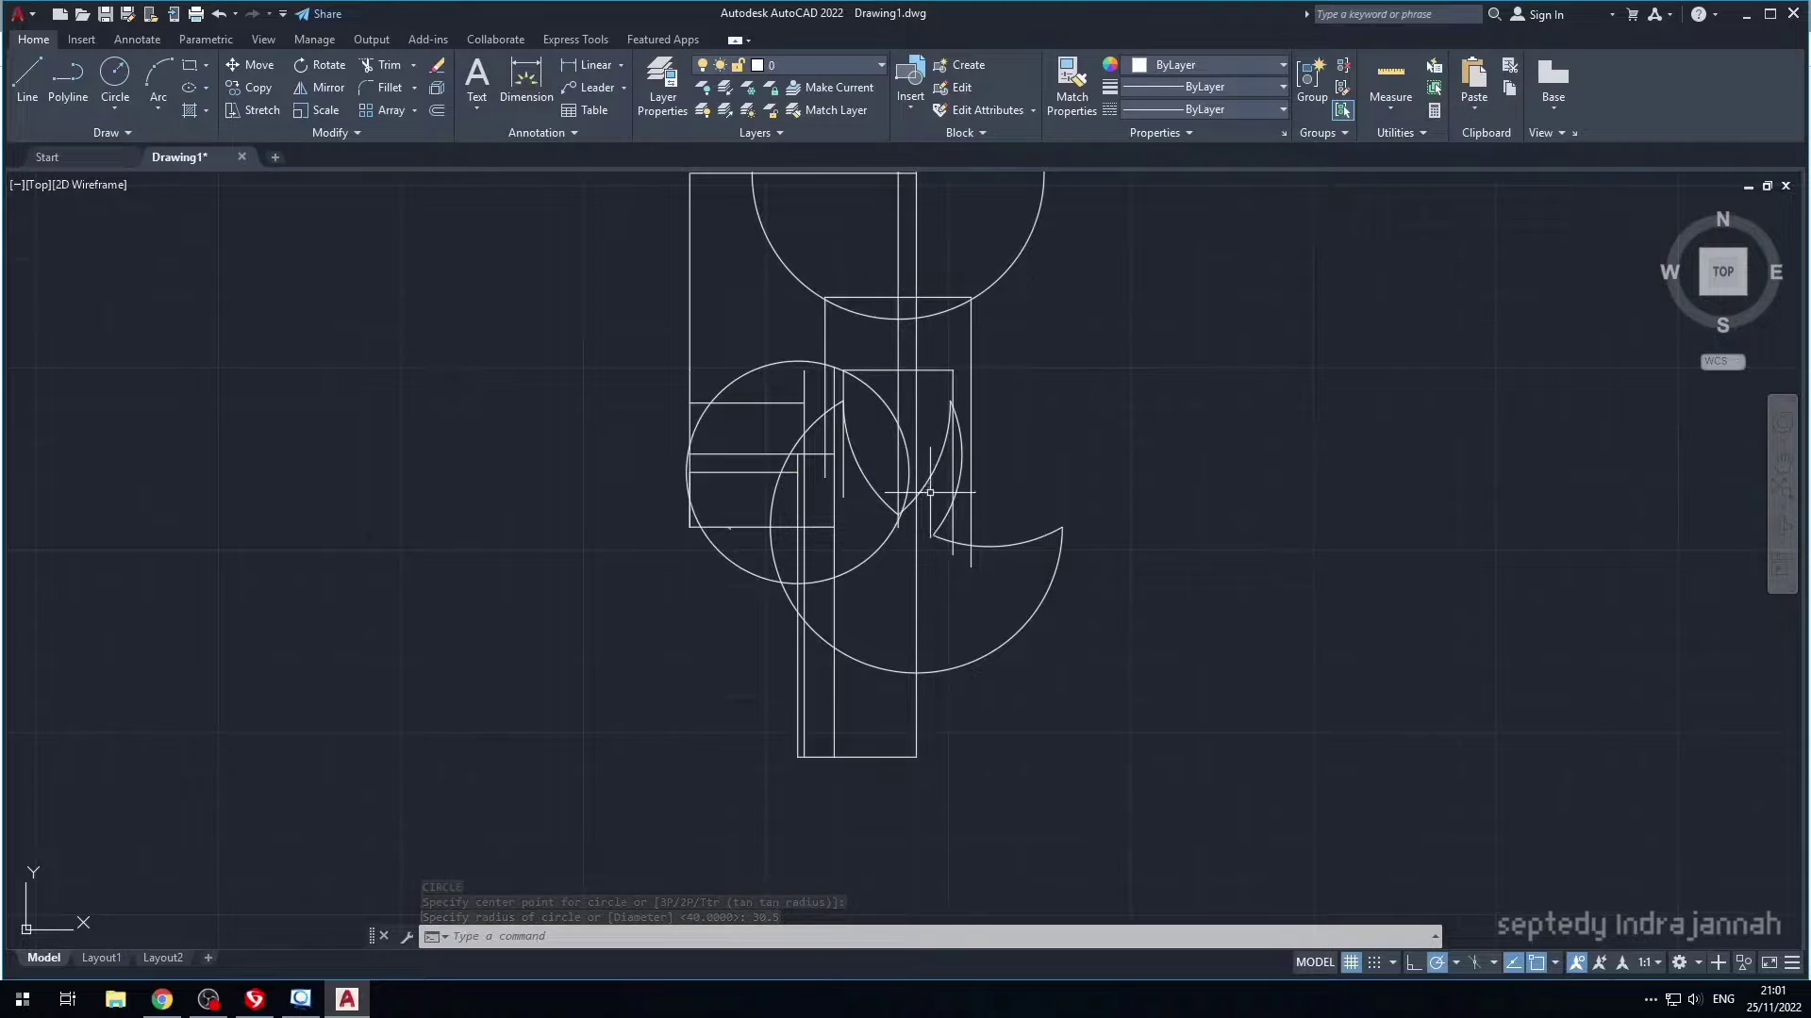
- Trim the radius 30.5 circle's outer arcs and the horizontal construction lines lying left of the crescent
{"action": "type", "text": "TR"}
{"action": "key", "text": "Return"}
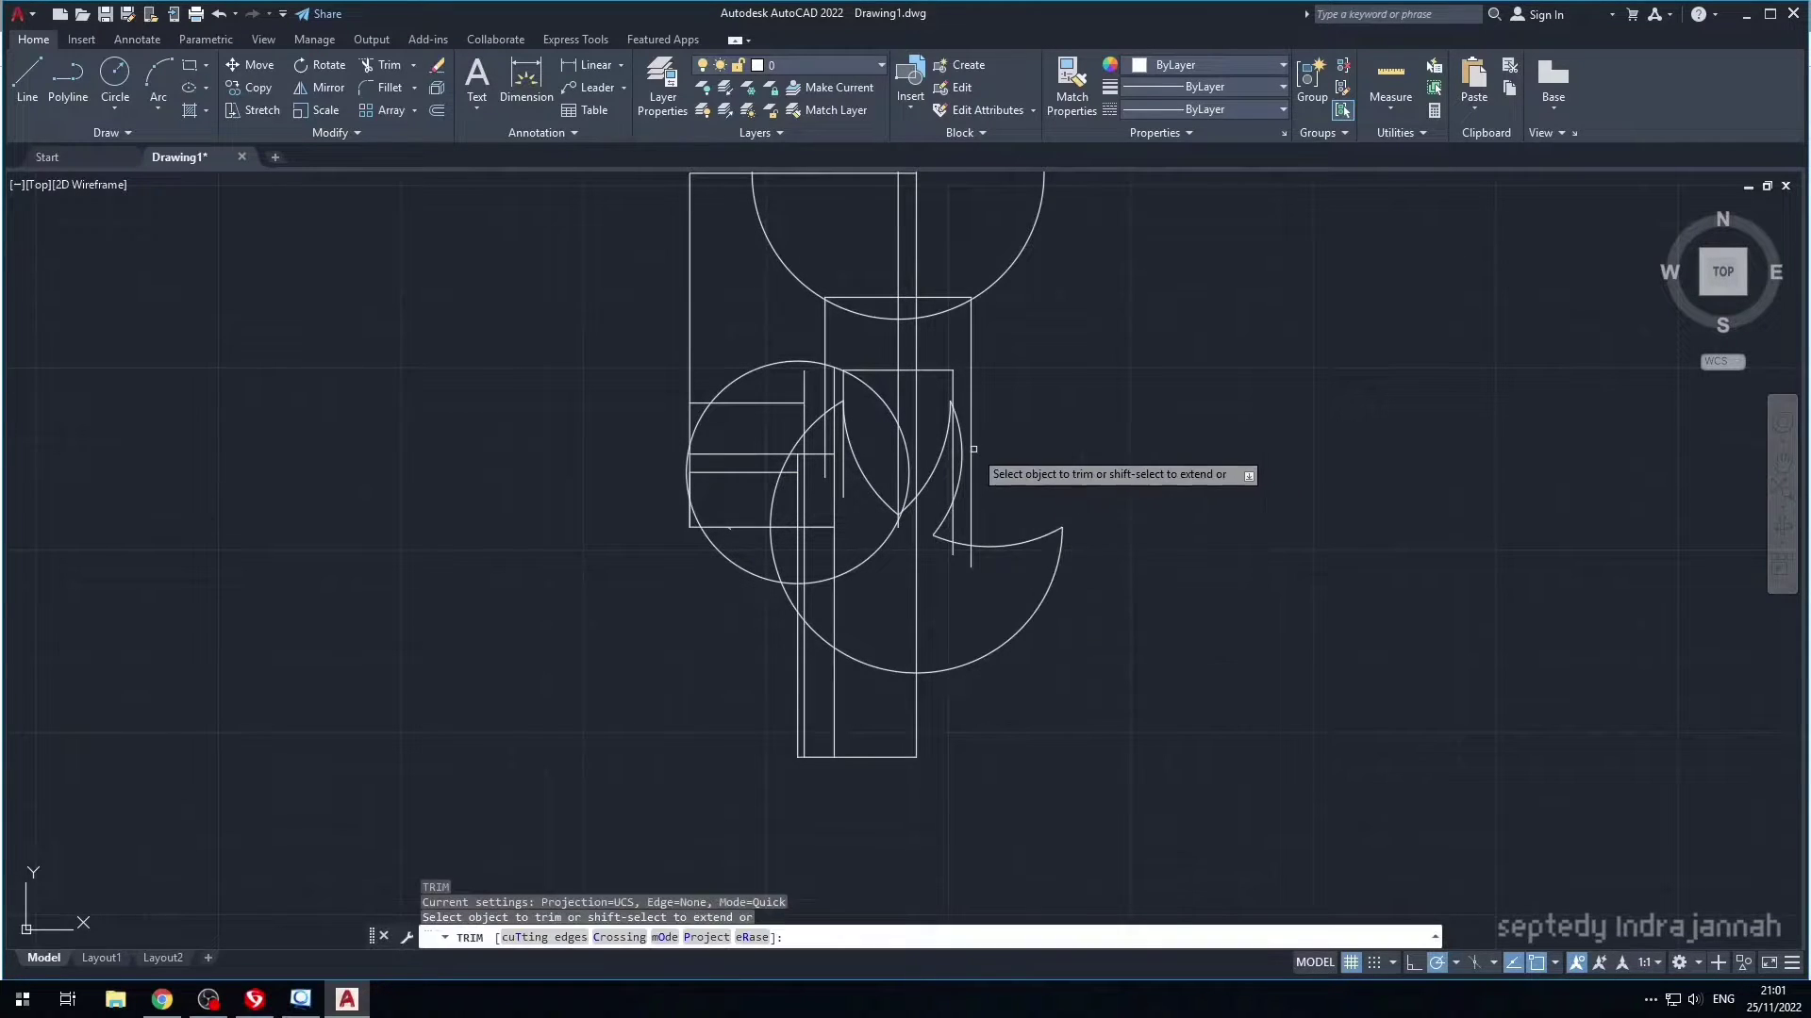
{"action": "left_click", "coordinate": [718, 579]}
{"action": "left_click", "coordinate": [764, 357]}
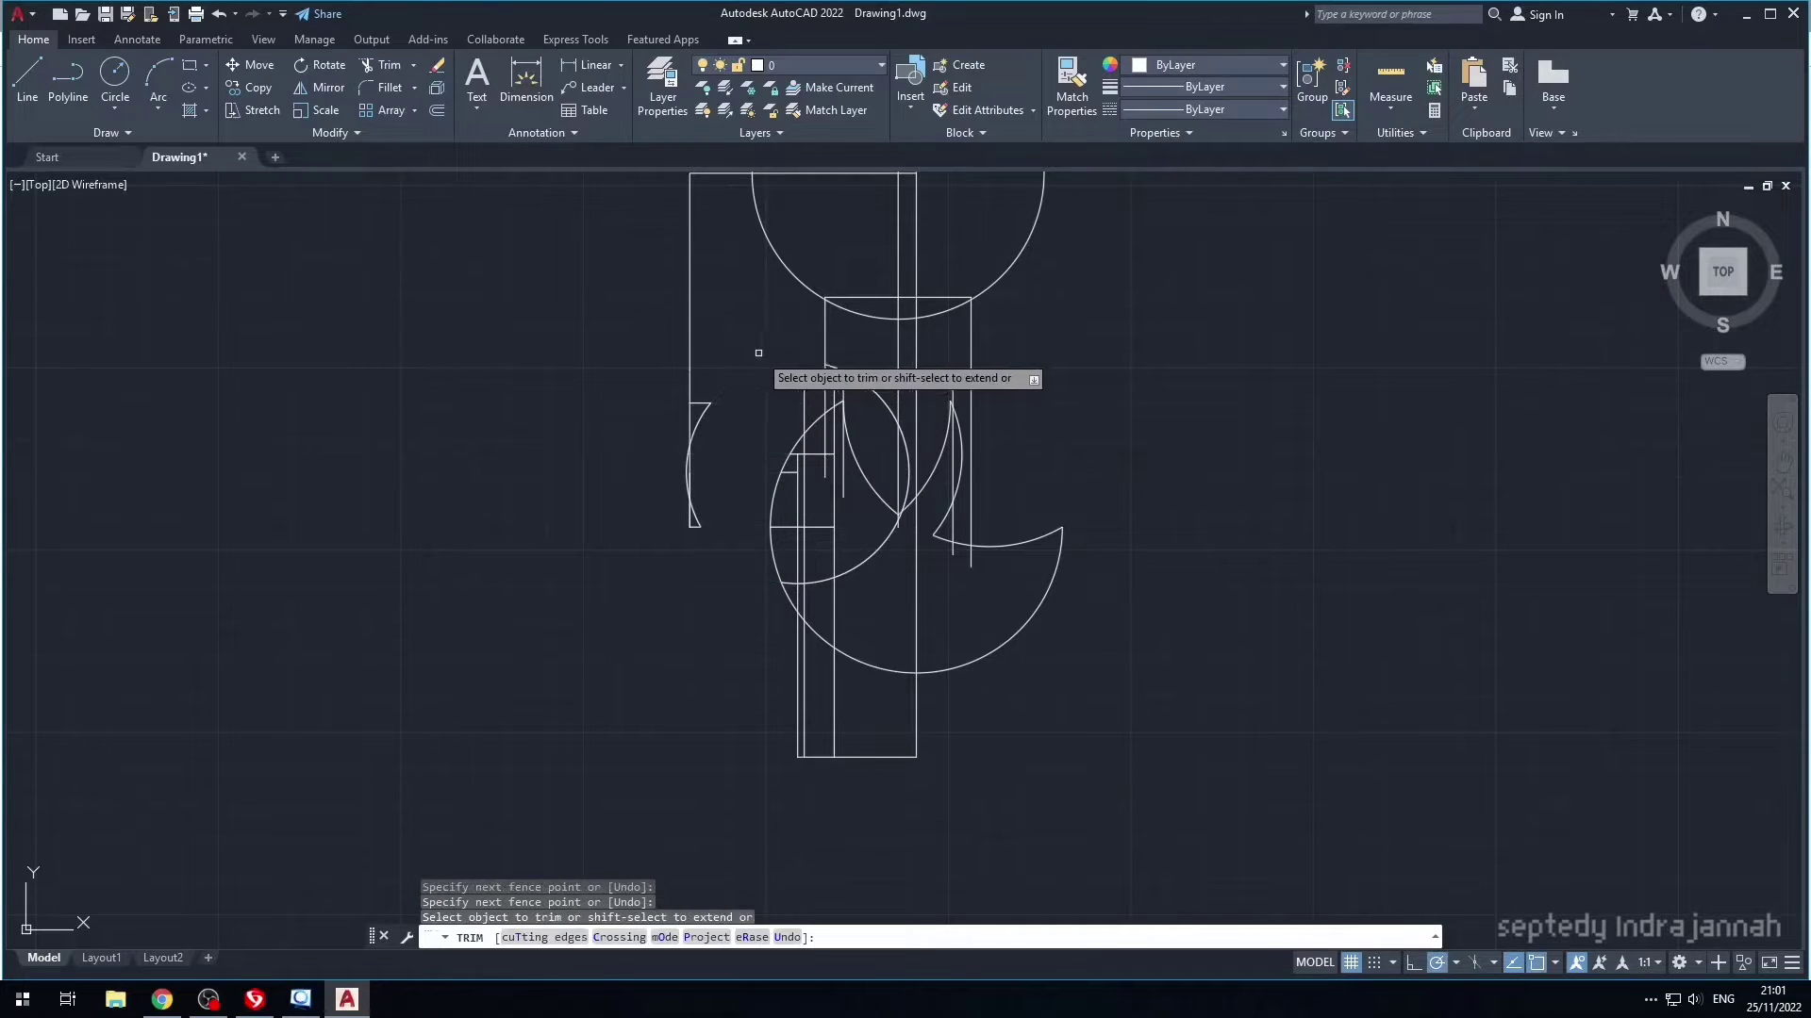
{"action": "key", "text": "Return"}
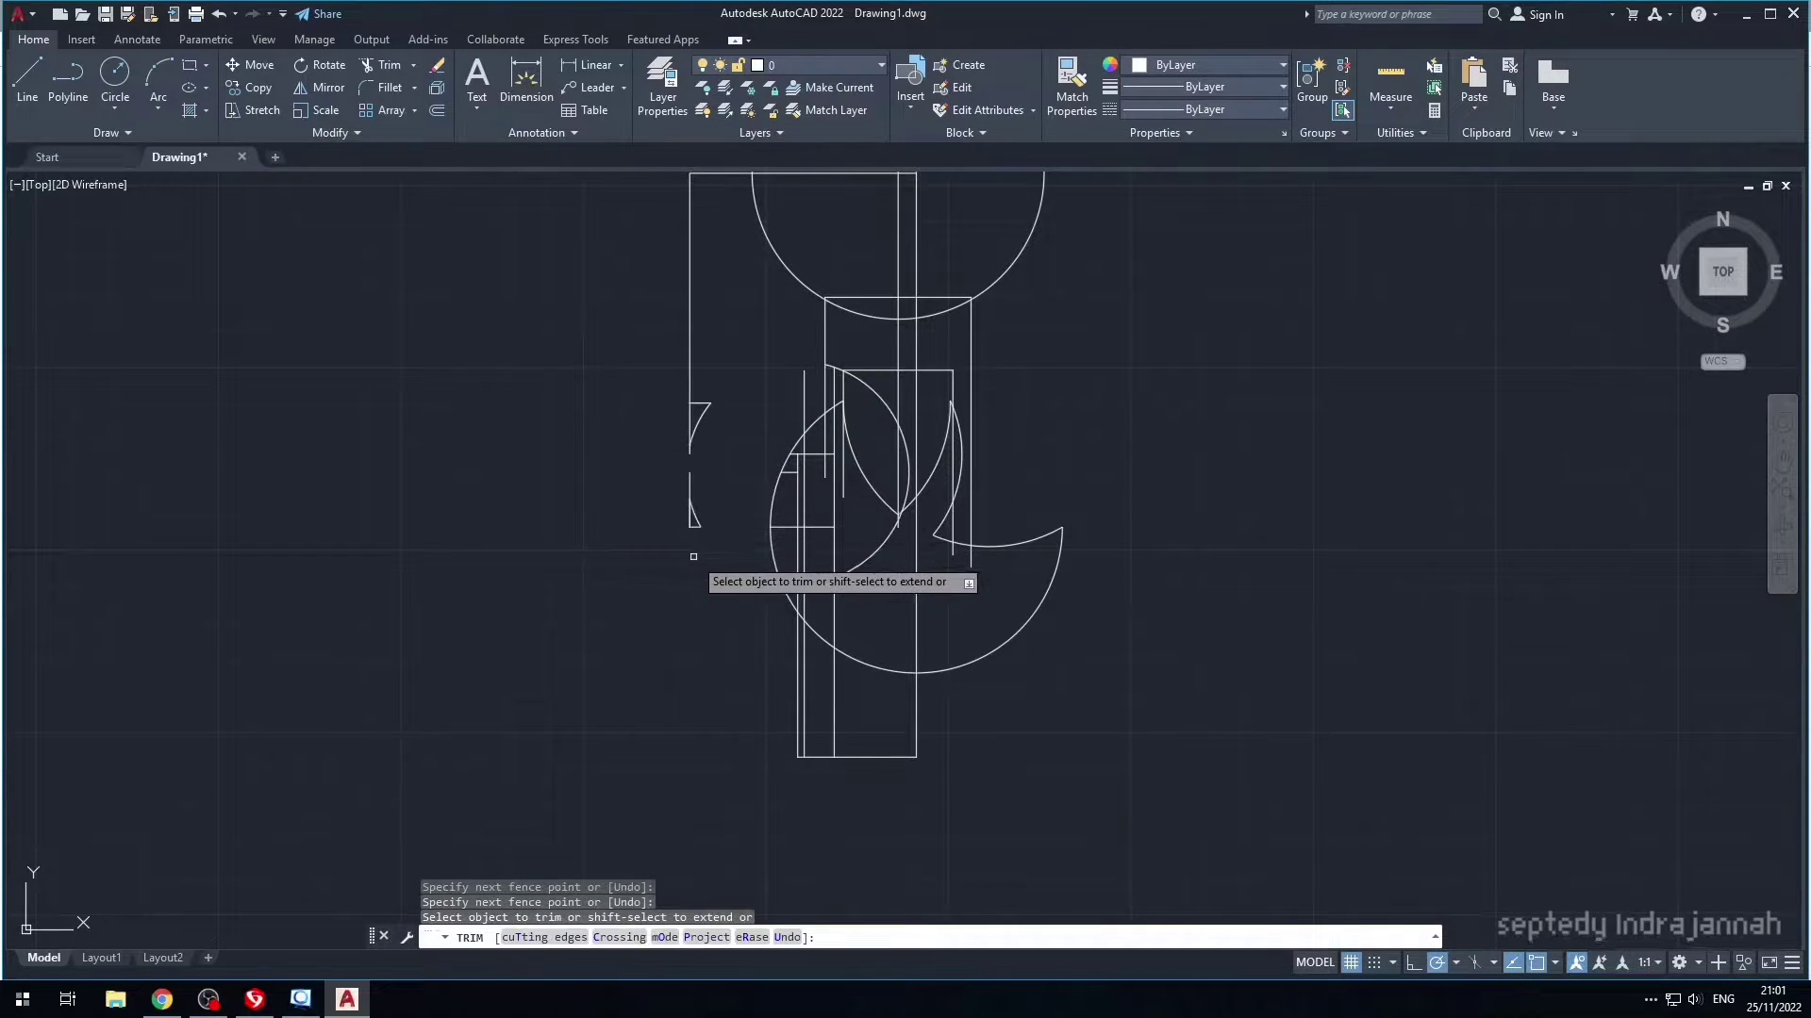
- Trim away the remaining arc pieces, line stubs and the far-left vertical construction line outside the crescent
{"action": "left_click", "coordinate": [691, 556]}
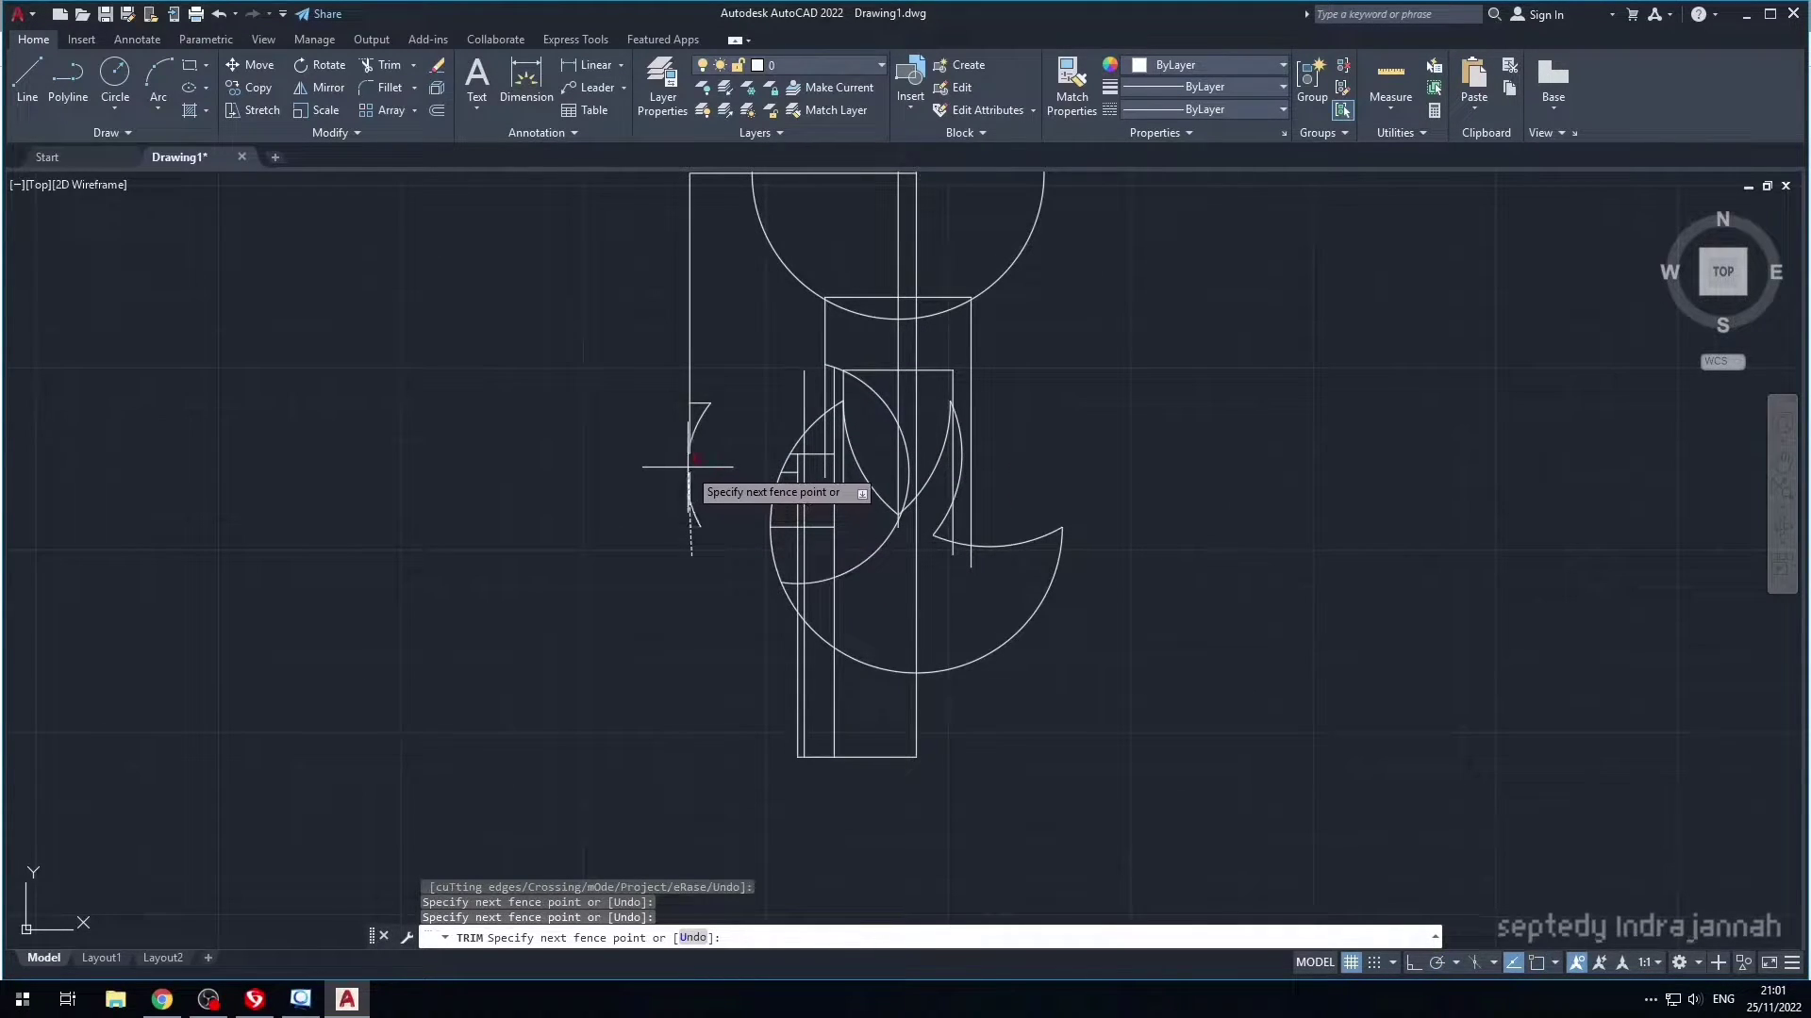
{"action": "key", "text": "Return"}
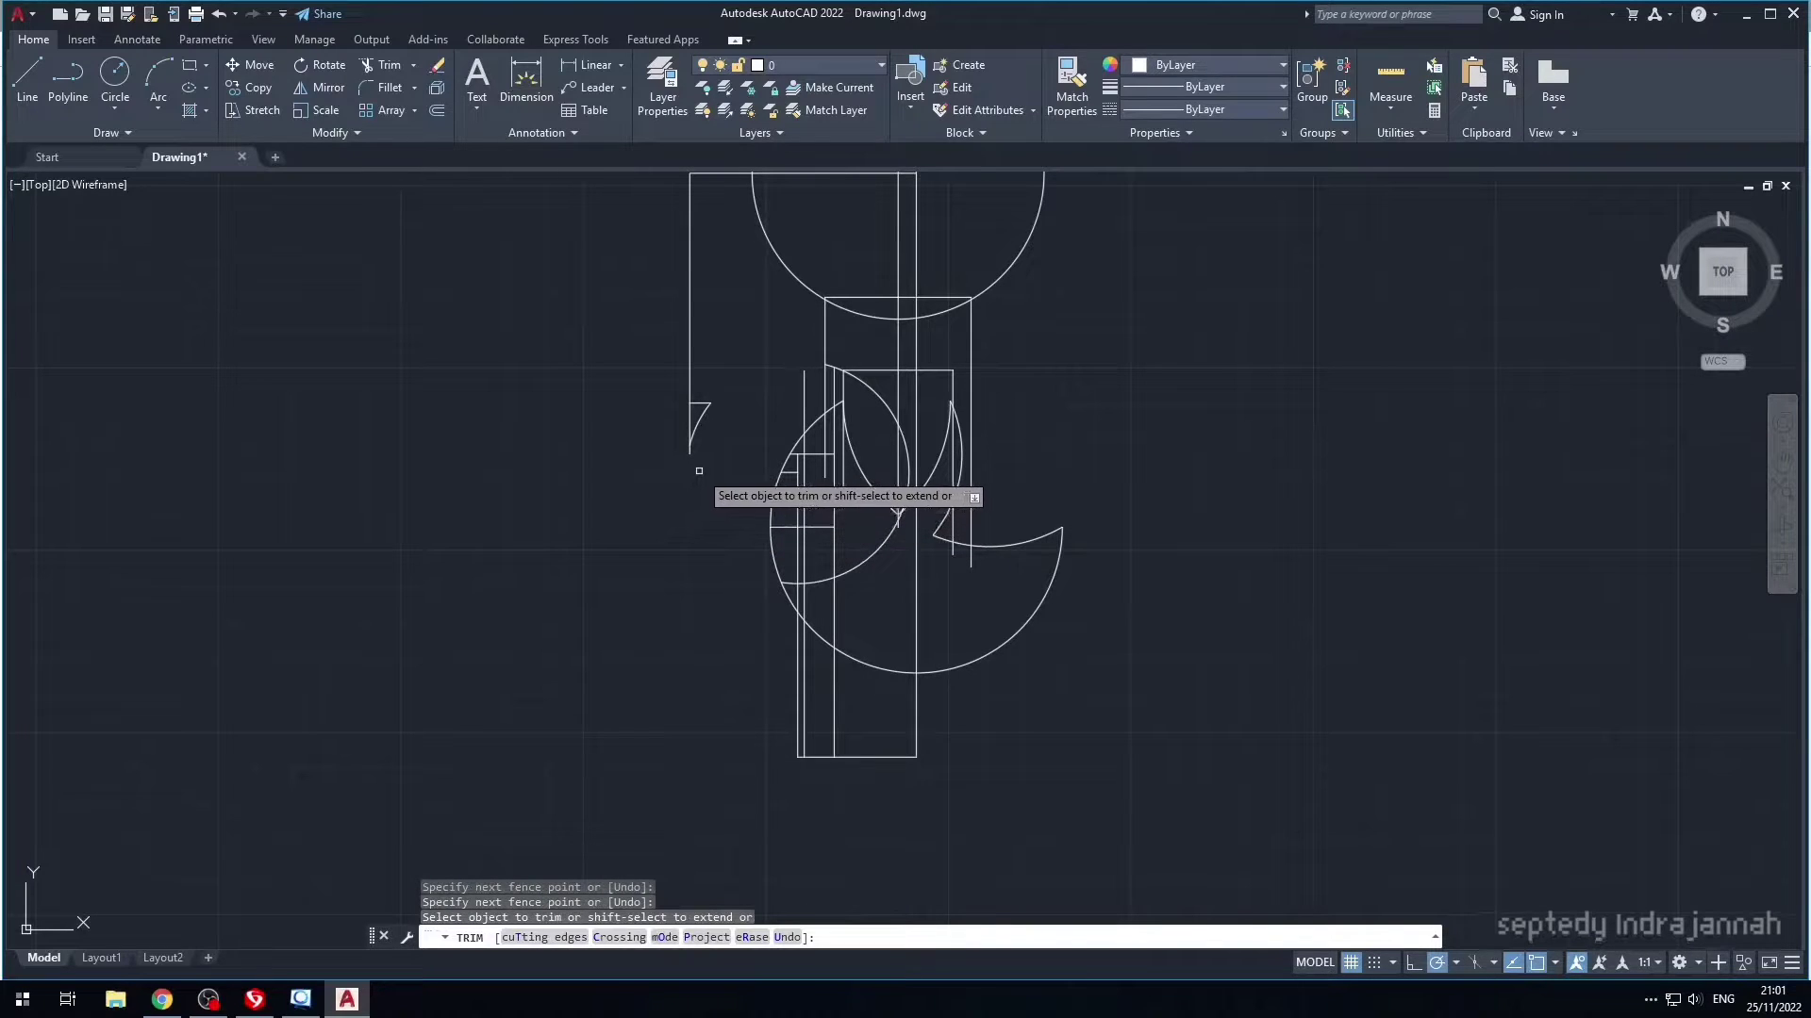
{"action": "left_click", "coordinate": [696, 468]}
{"action": "left_click", "coordinate": [671, 431]}
{"action": "left_click_drag", "start_coordinate": [681, 490], "coordinate": [670, 427]}
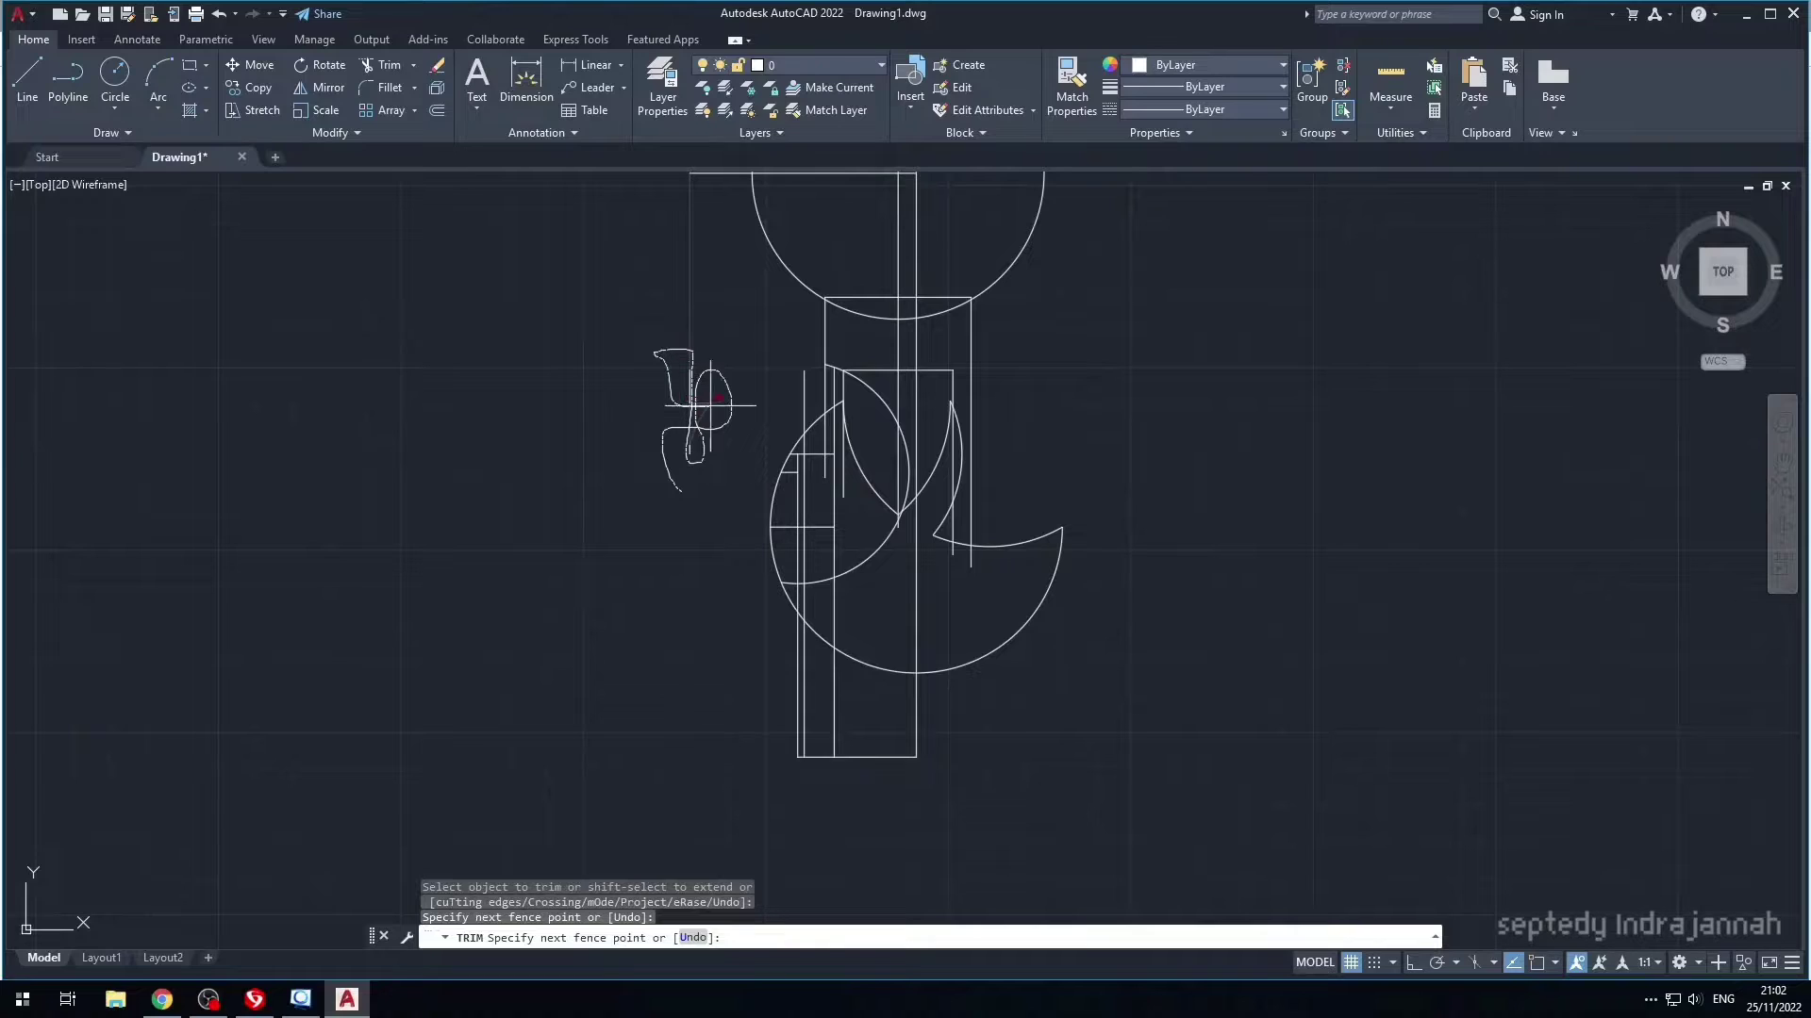
{"action": "left_click_drag", "start_coordinate": [708, 440], "coordinate": [667, 432]}
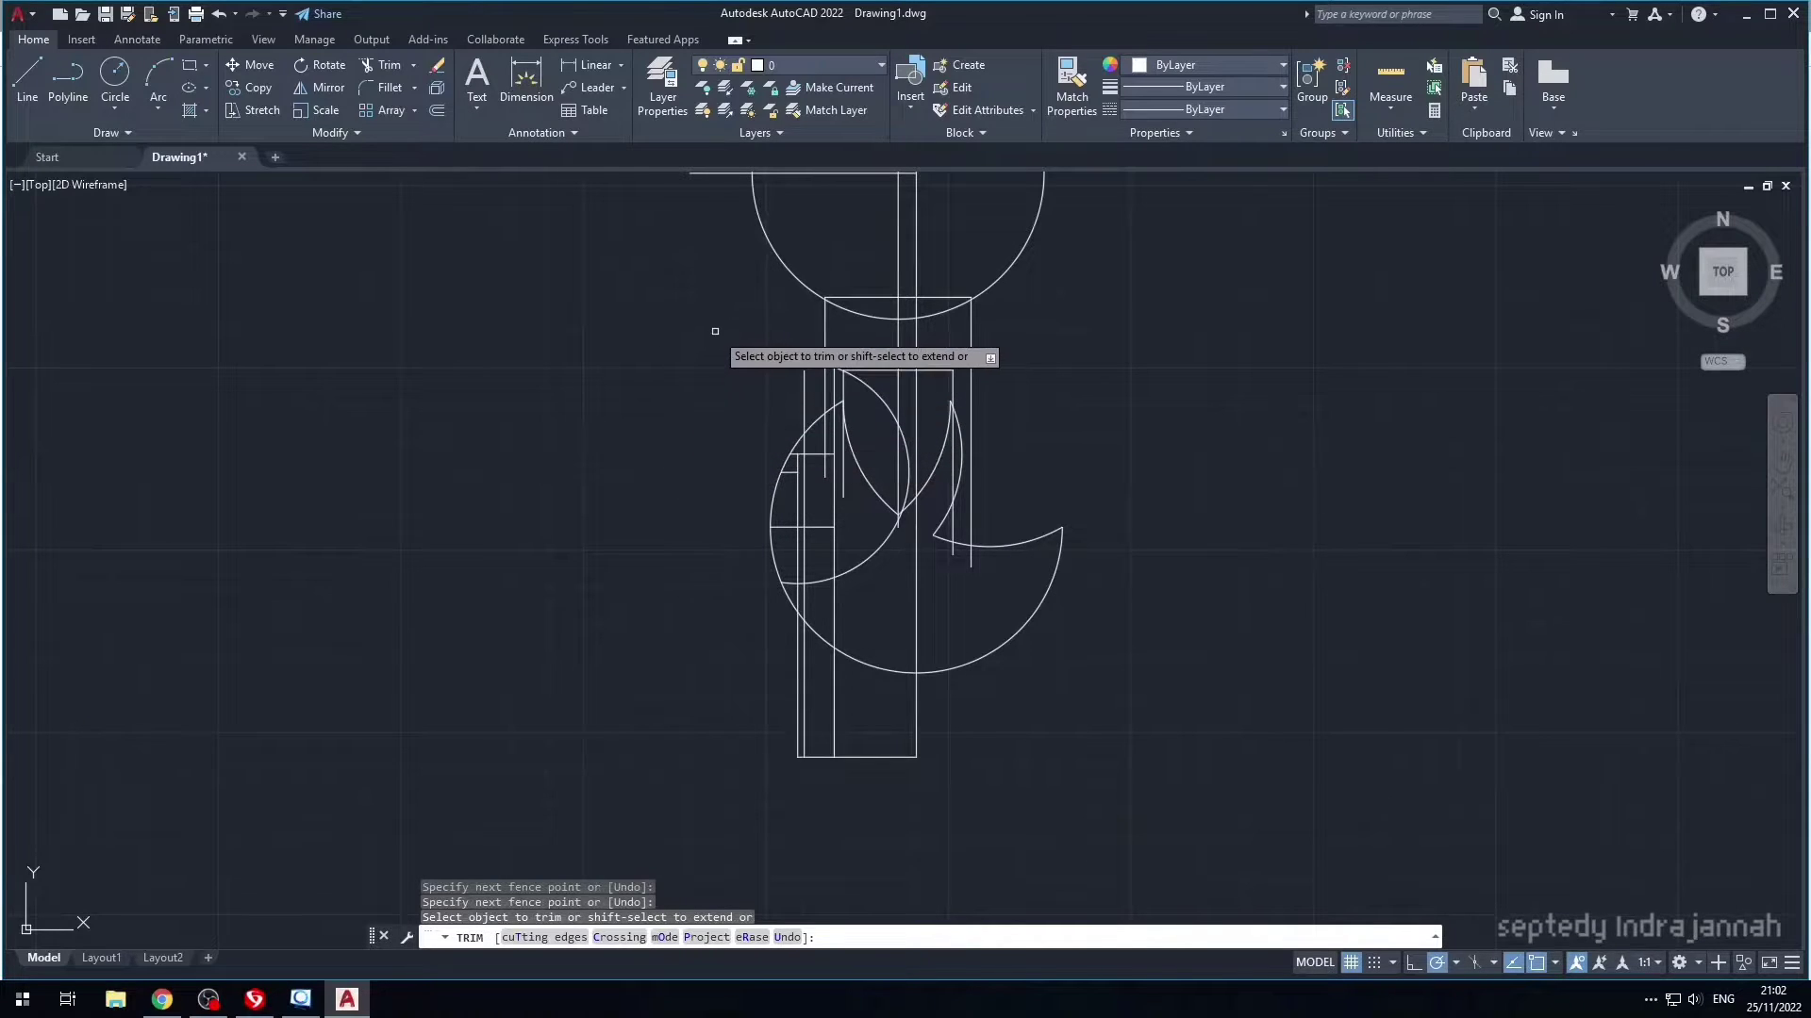
{"action": "scroll", "coordinate": [731, 291], "scroll_direction": "down", "scroll_amount": 2}
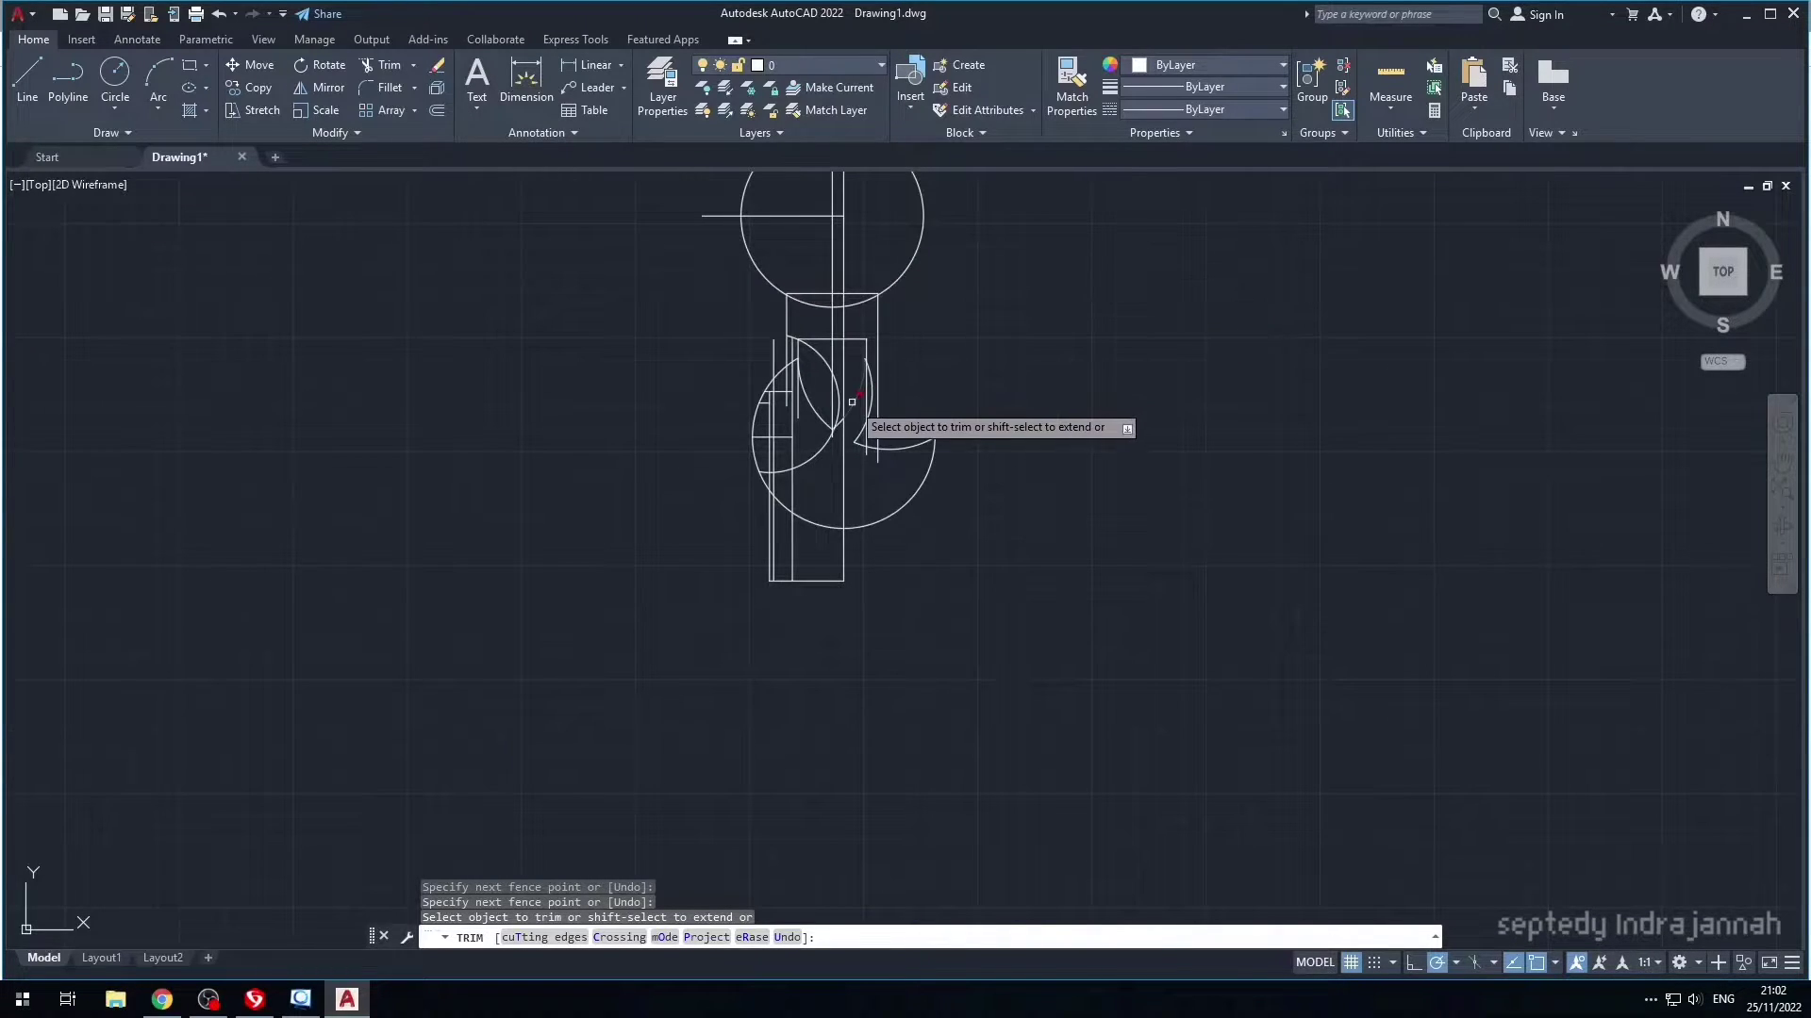
- Trim the extra arc portion and the stray vertical line segments inside and above the large crescent's left side
{"action": "scroll", "coordinate": [848, 353], "scroll_direction": "up", "scroll_amount": 2}
{"action": "scroll", "coordinate": [773, 491], "scroll_direction": "up", "scroll_amount": 2}
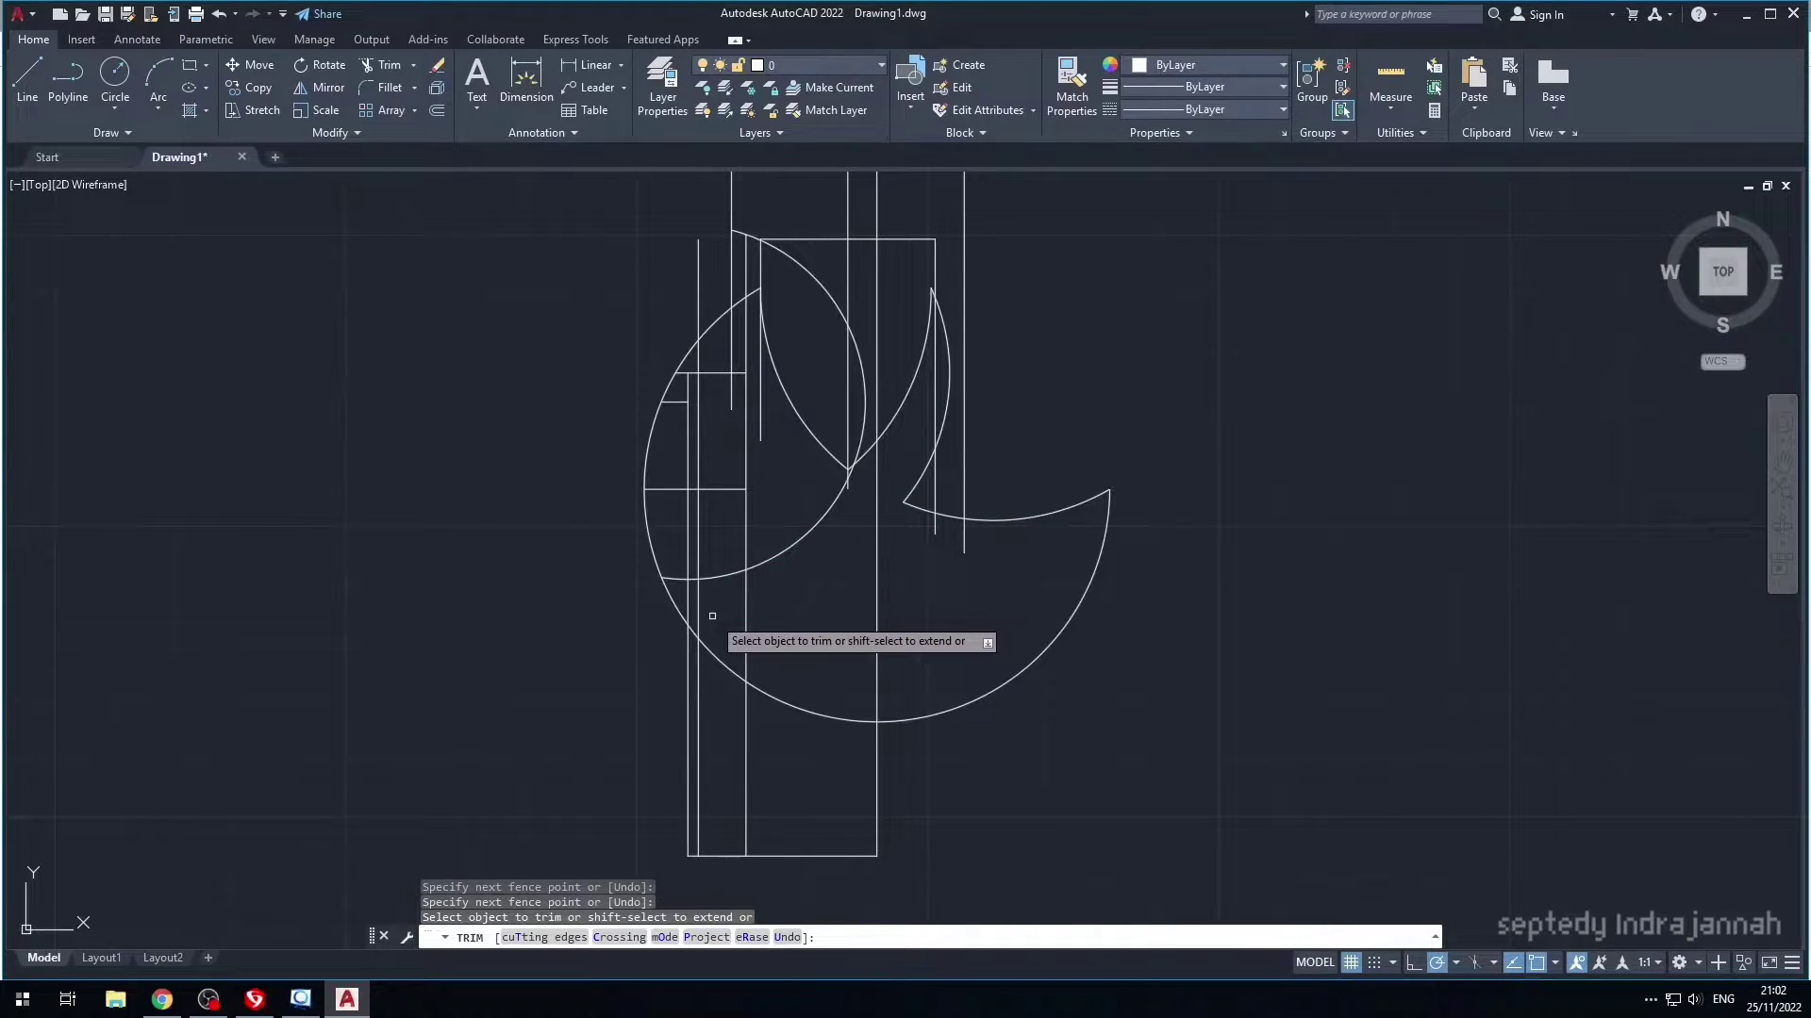
{"action": "left_click", "coordinate": [761, 399]}
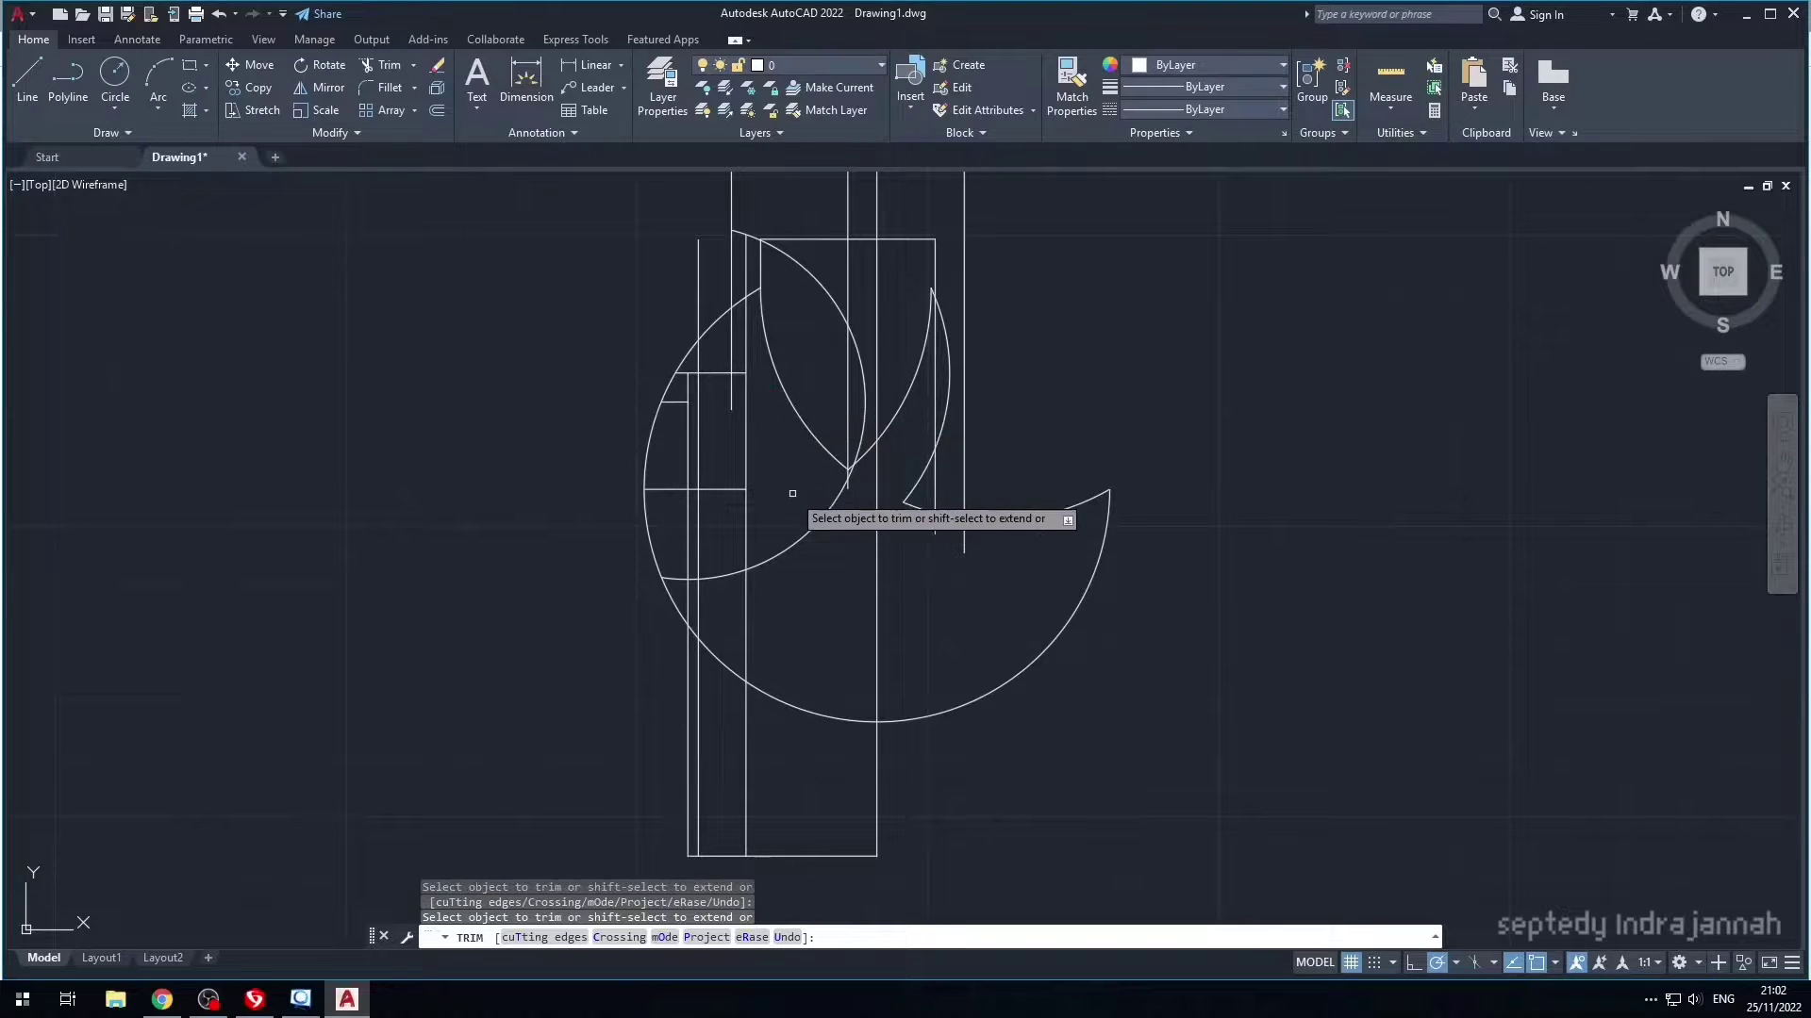
{"action": "left_click", "coordinate": [803, 526]}
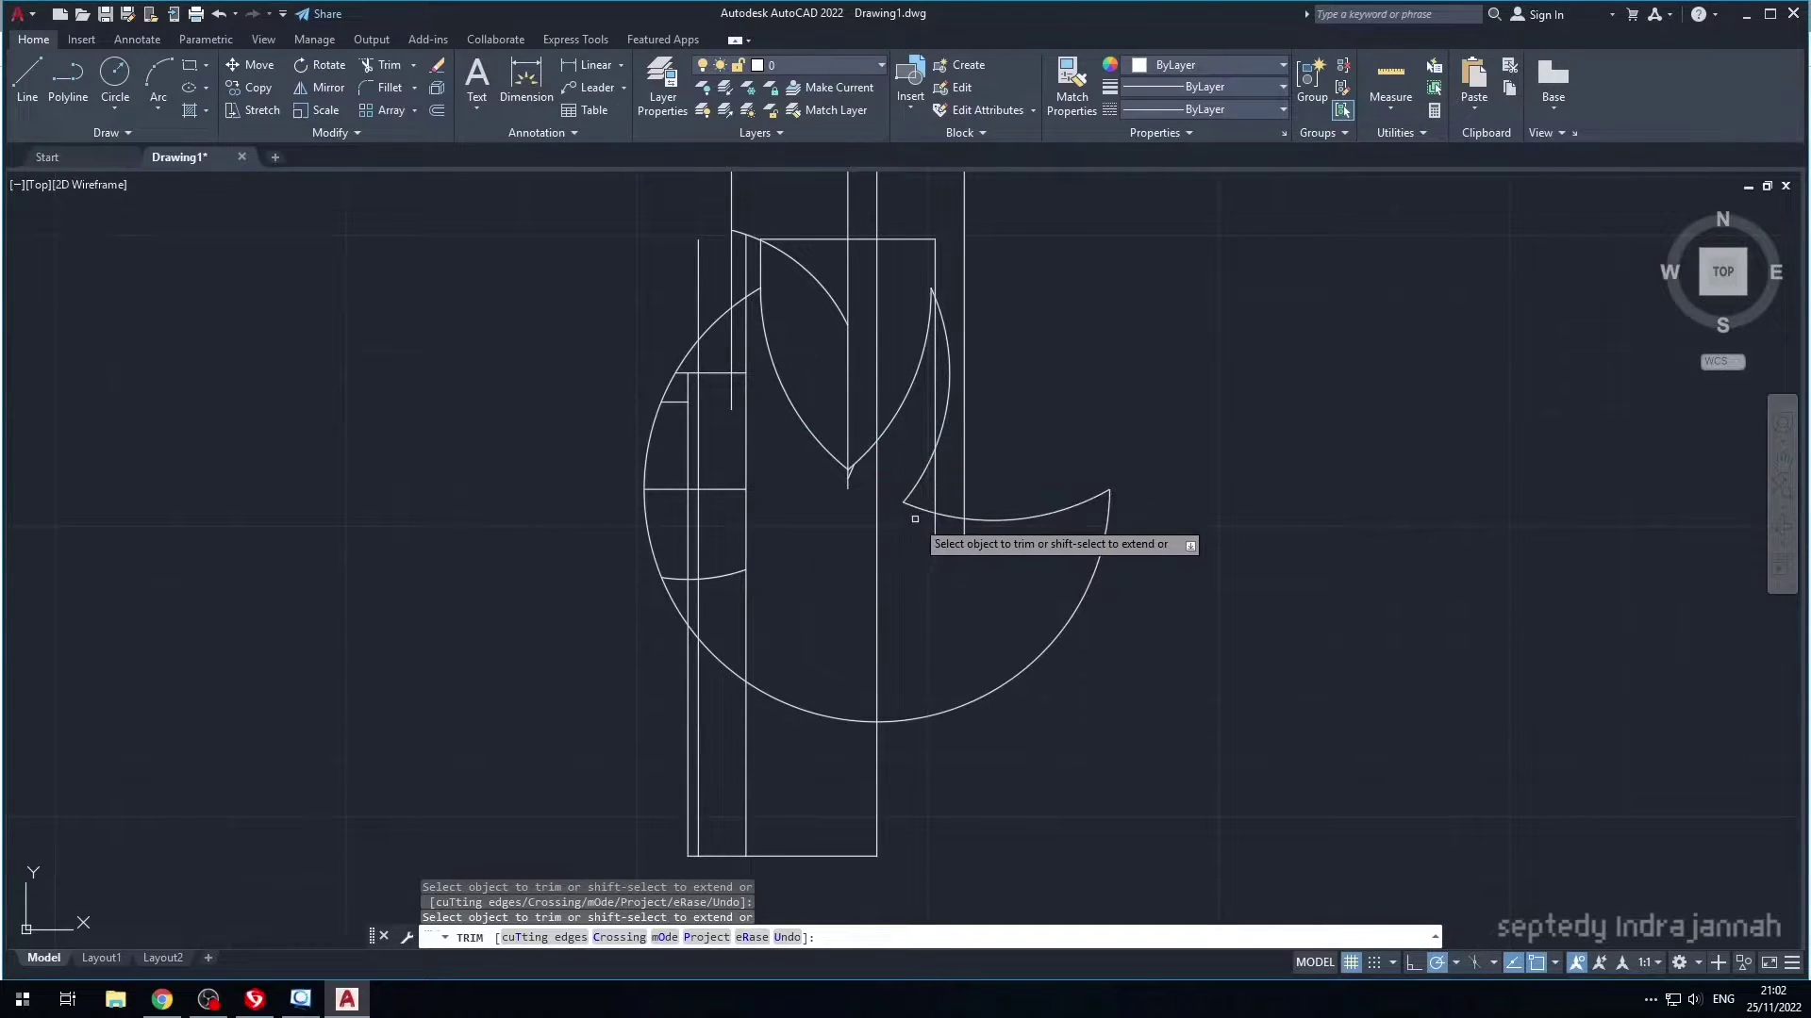
{"action": "left_click", "coordinate": [699, 281]}
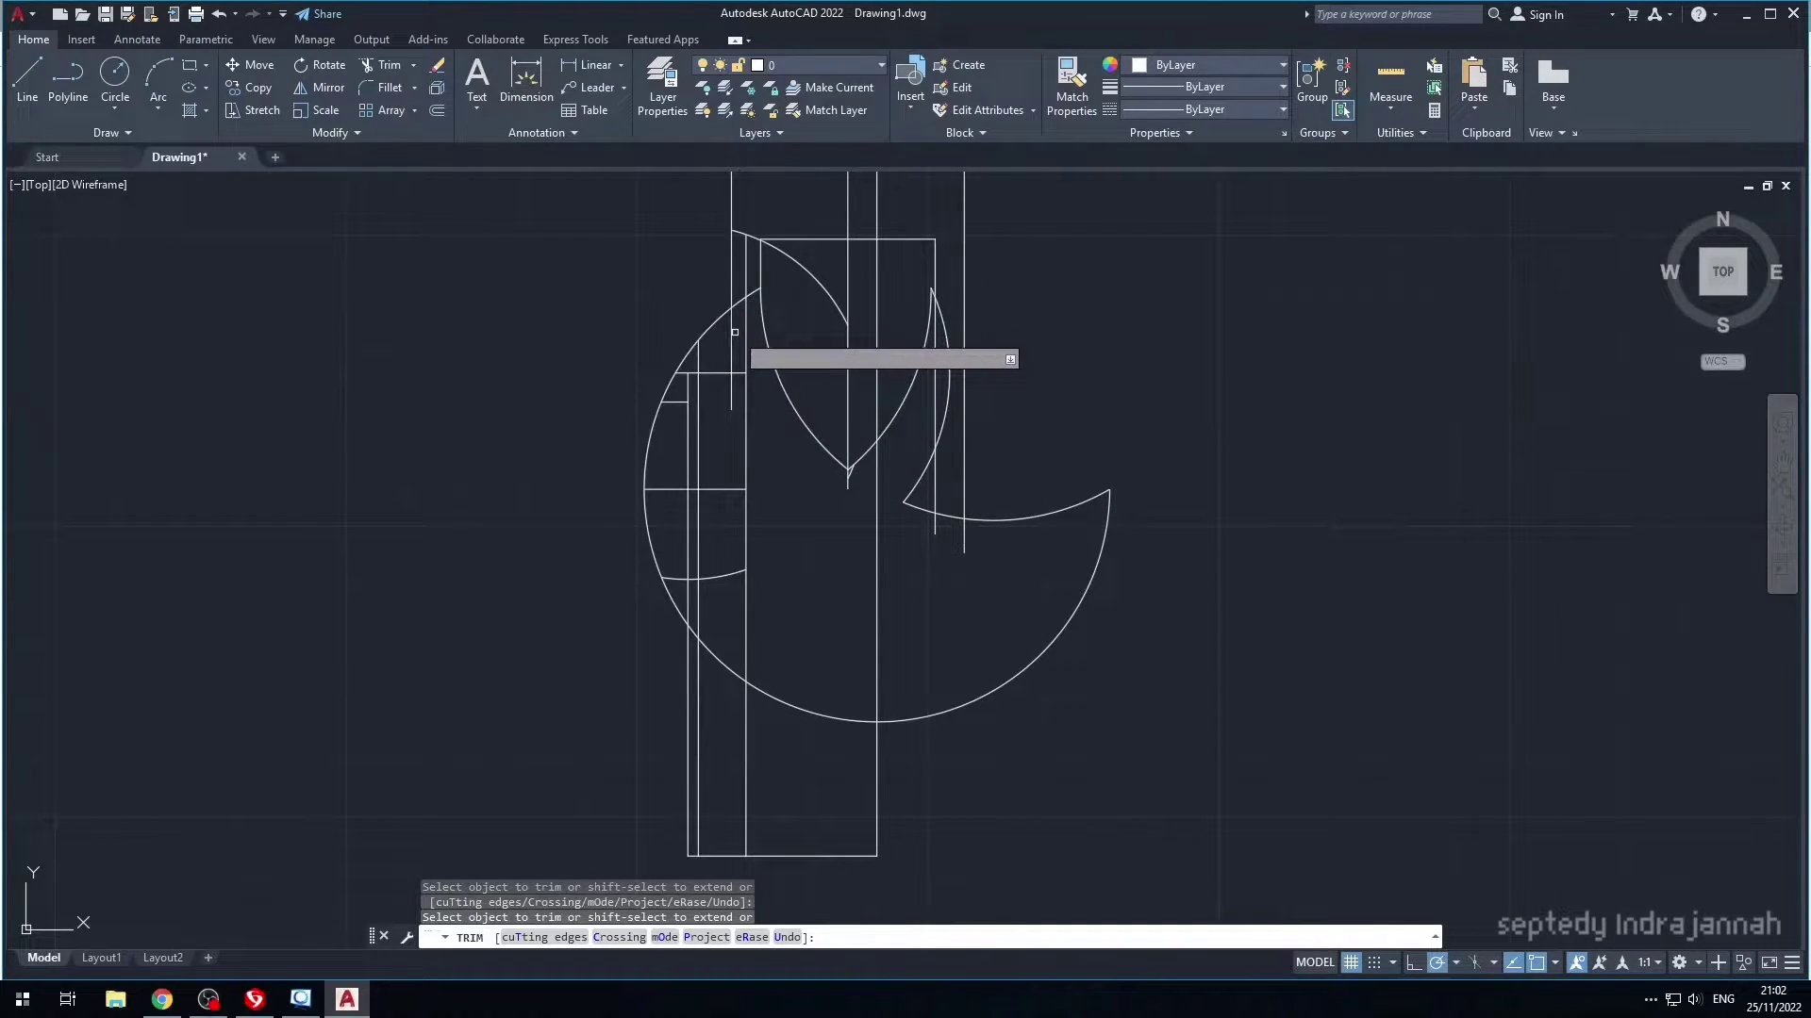
{"action": "left_click_drag", "start_coordinate": [732, 335], "coordinate": [734, 377]}
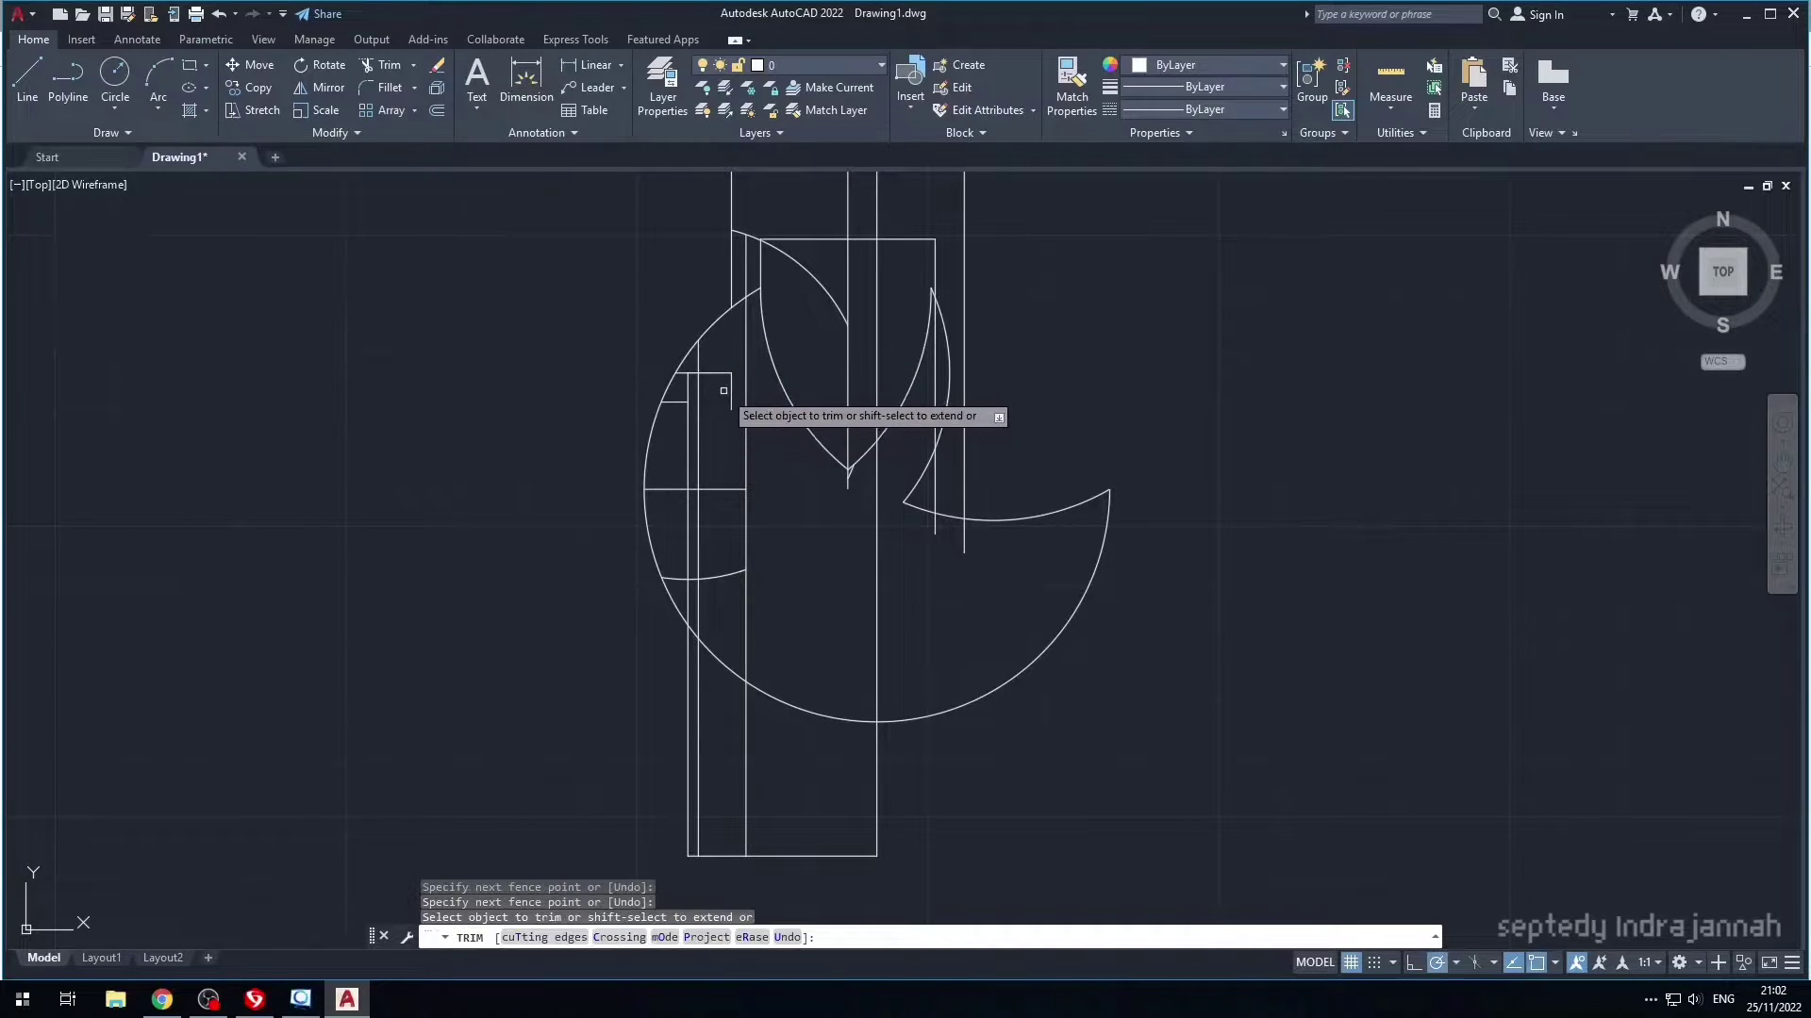
- Trim the remaining horizontal, vertical and arc pieces inside the crescent's left side, plus the two leftmost vertical lines below it
{"action": "mouse_move", "coordinate": [715, 440]}
{"action": "left_mouse_down"}
{"action": "mouse_move", "coordinate": [738, 399]}
{"action": "mouse_move", "coordinate": [687, 375]}
{"action": "mouse_move", "coordinate": [702, 431]}
{"action": "mouse_move", "coordinate": [666, 503]}
{"action": "left_mouse_up"}
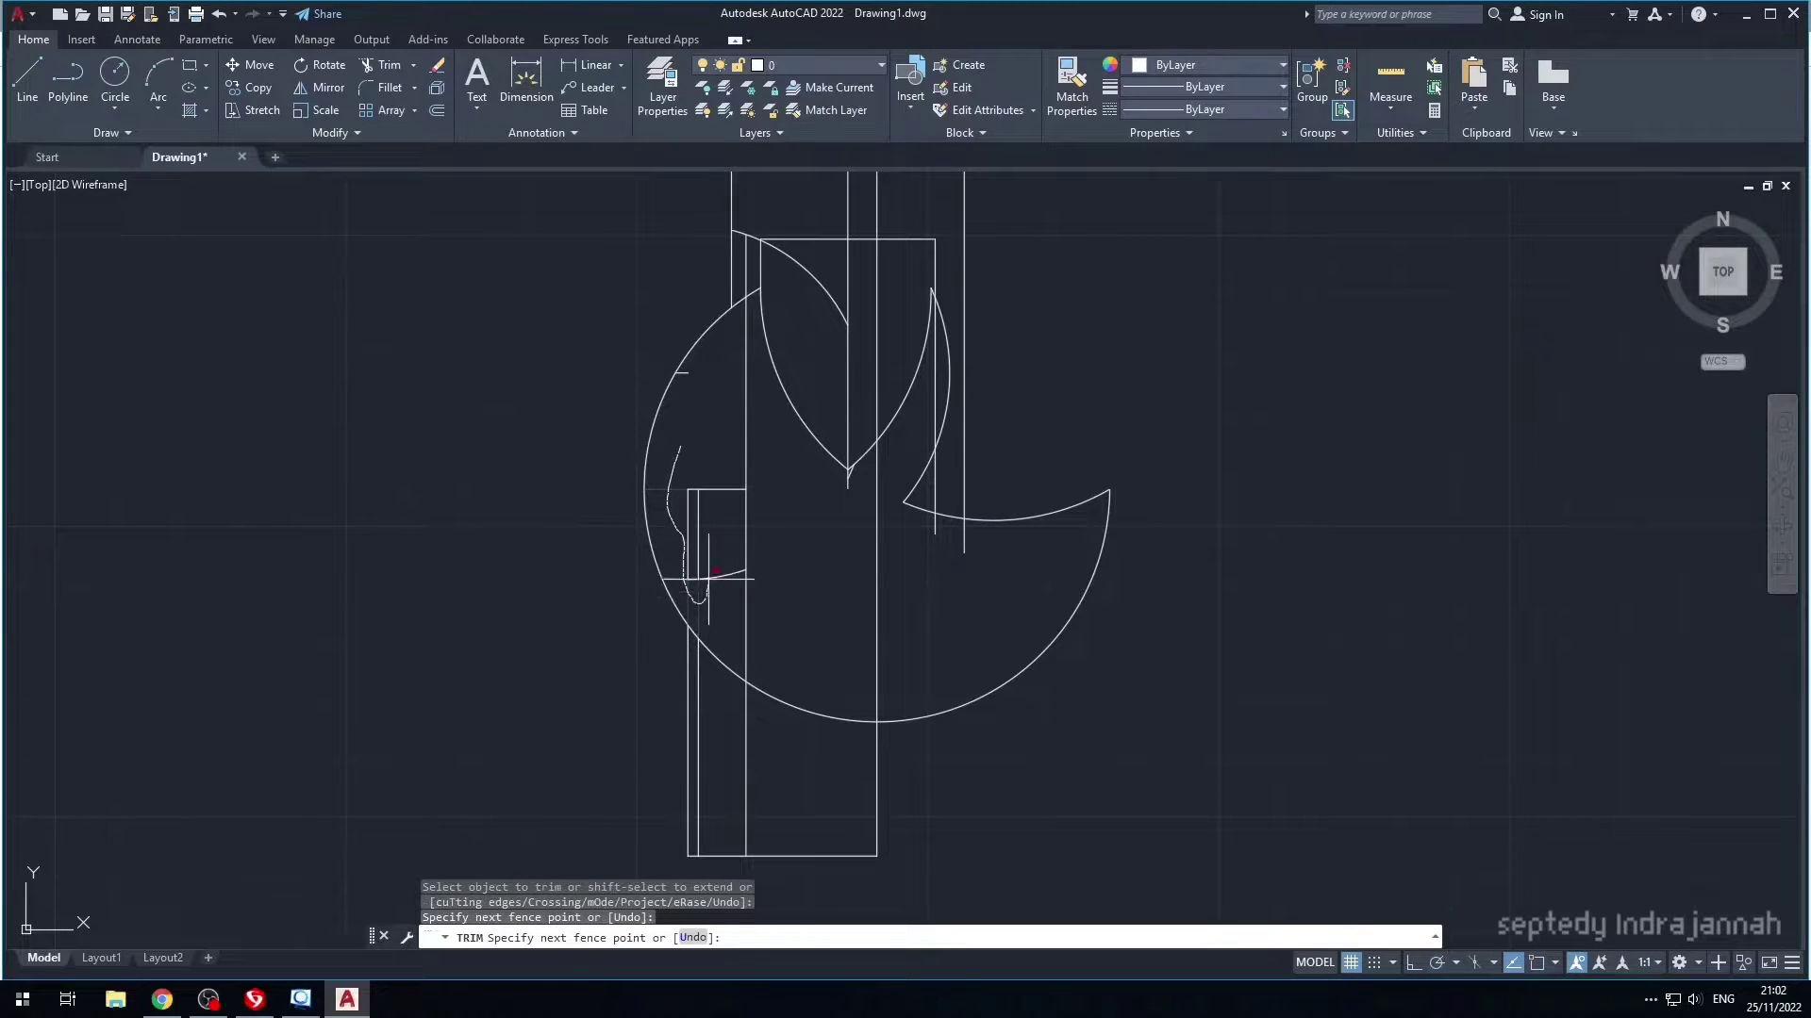
{"action": "left_click_drag", "start_coordinate": [698, 530], "coordinate": [702, 545]}
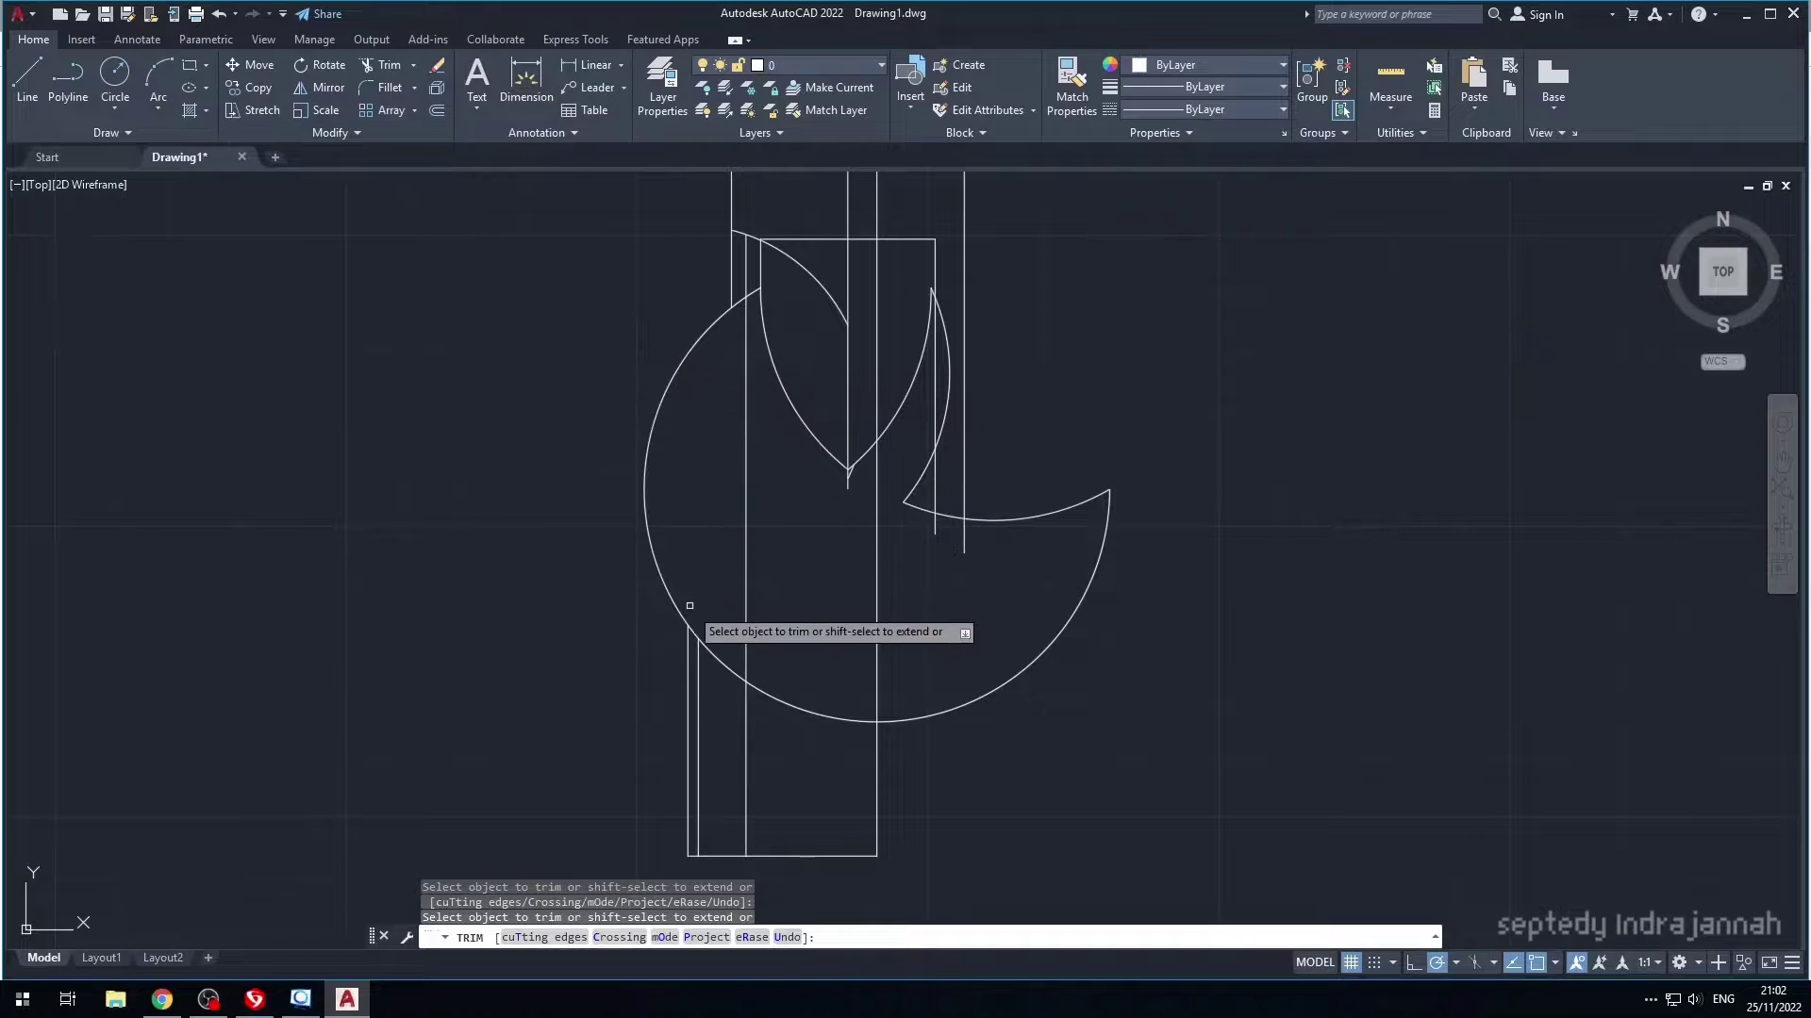
{"action": "left_click", "coordinate": [688, 663]}
{"action": "left_click_drag", "start_coordinate": [695, 670], "coordinate": [716, 861]}
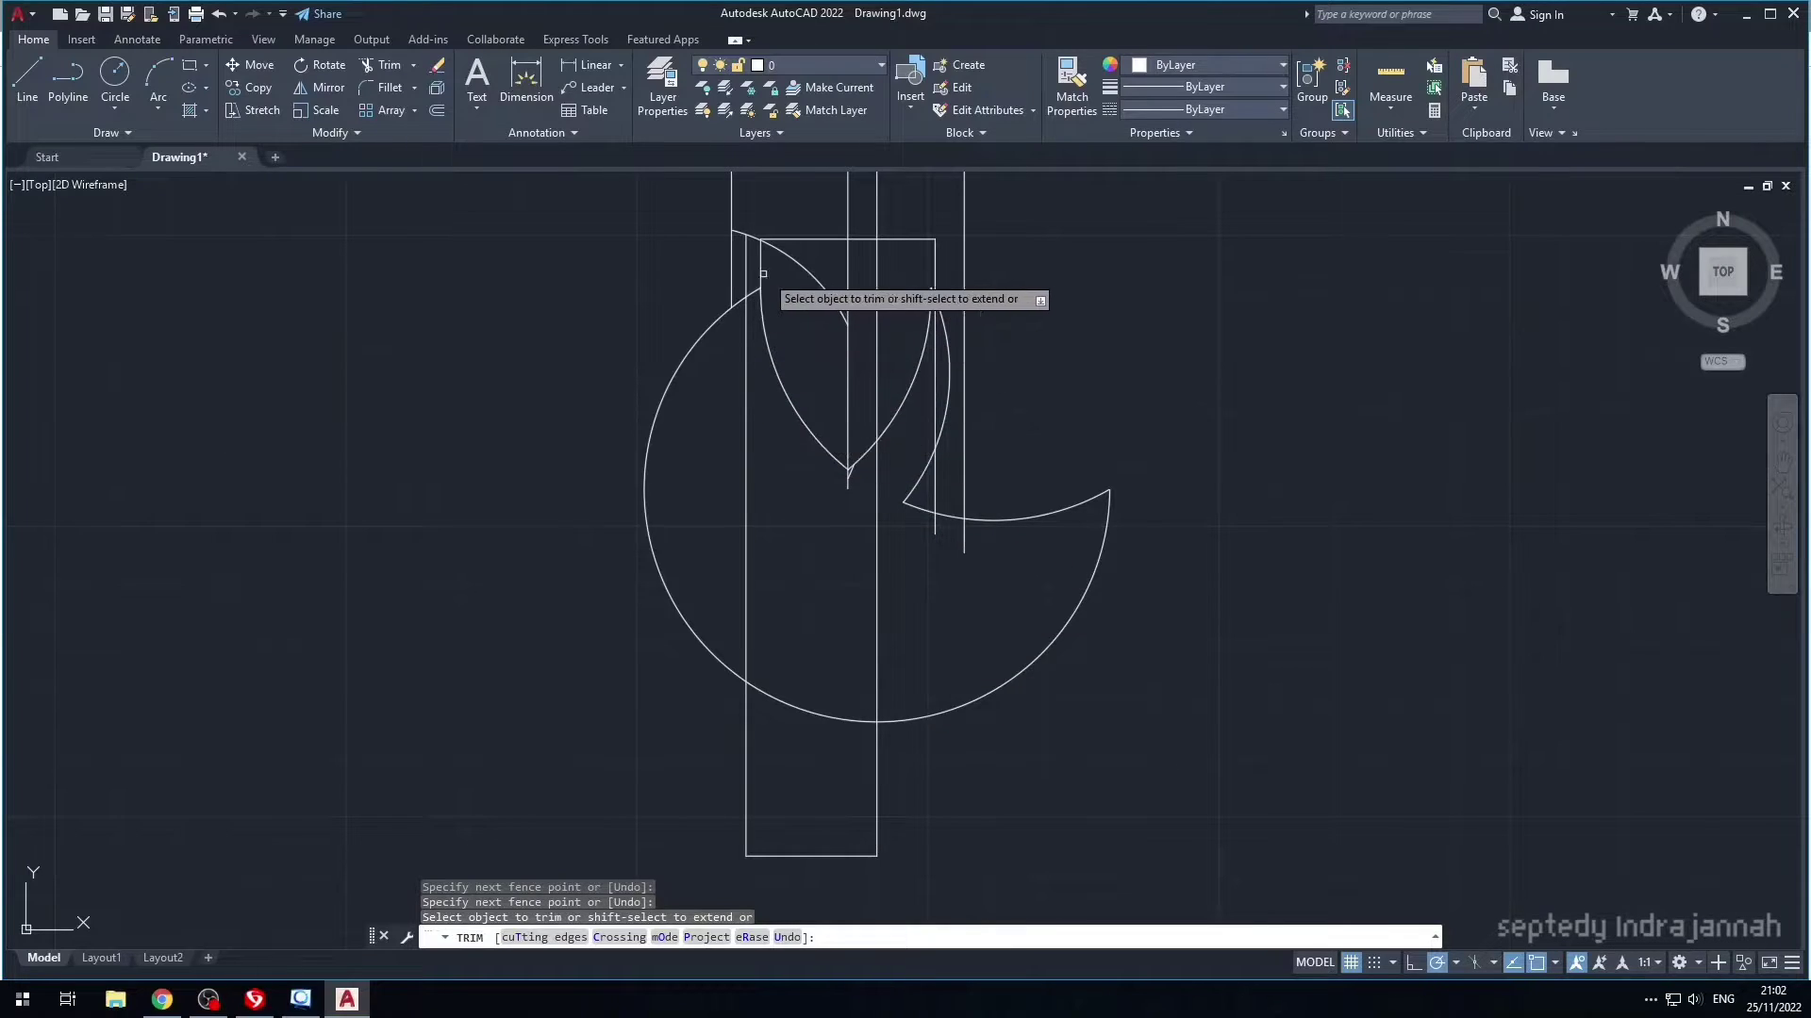
- Trim the vertical line stubs between the large crescent's upper-left tip and the small arc above it
{"action": "scroll", "coordinate": [768, 274], "scroll_direction": "down", "scroll_amount": 3}
{"action": "middle_click_drag", "start_coordinate": [987, 247], "coordinate": [976, 423]}
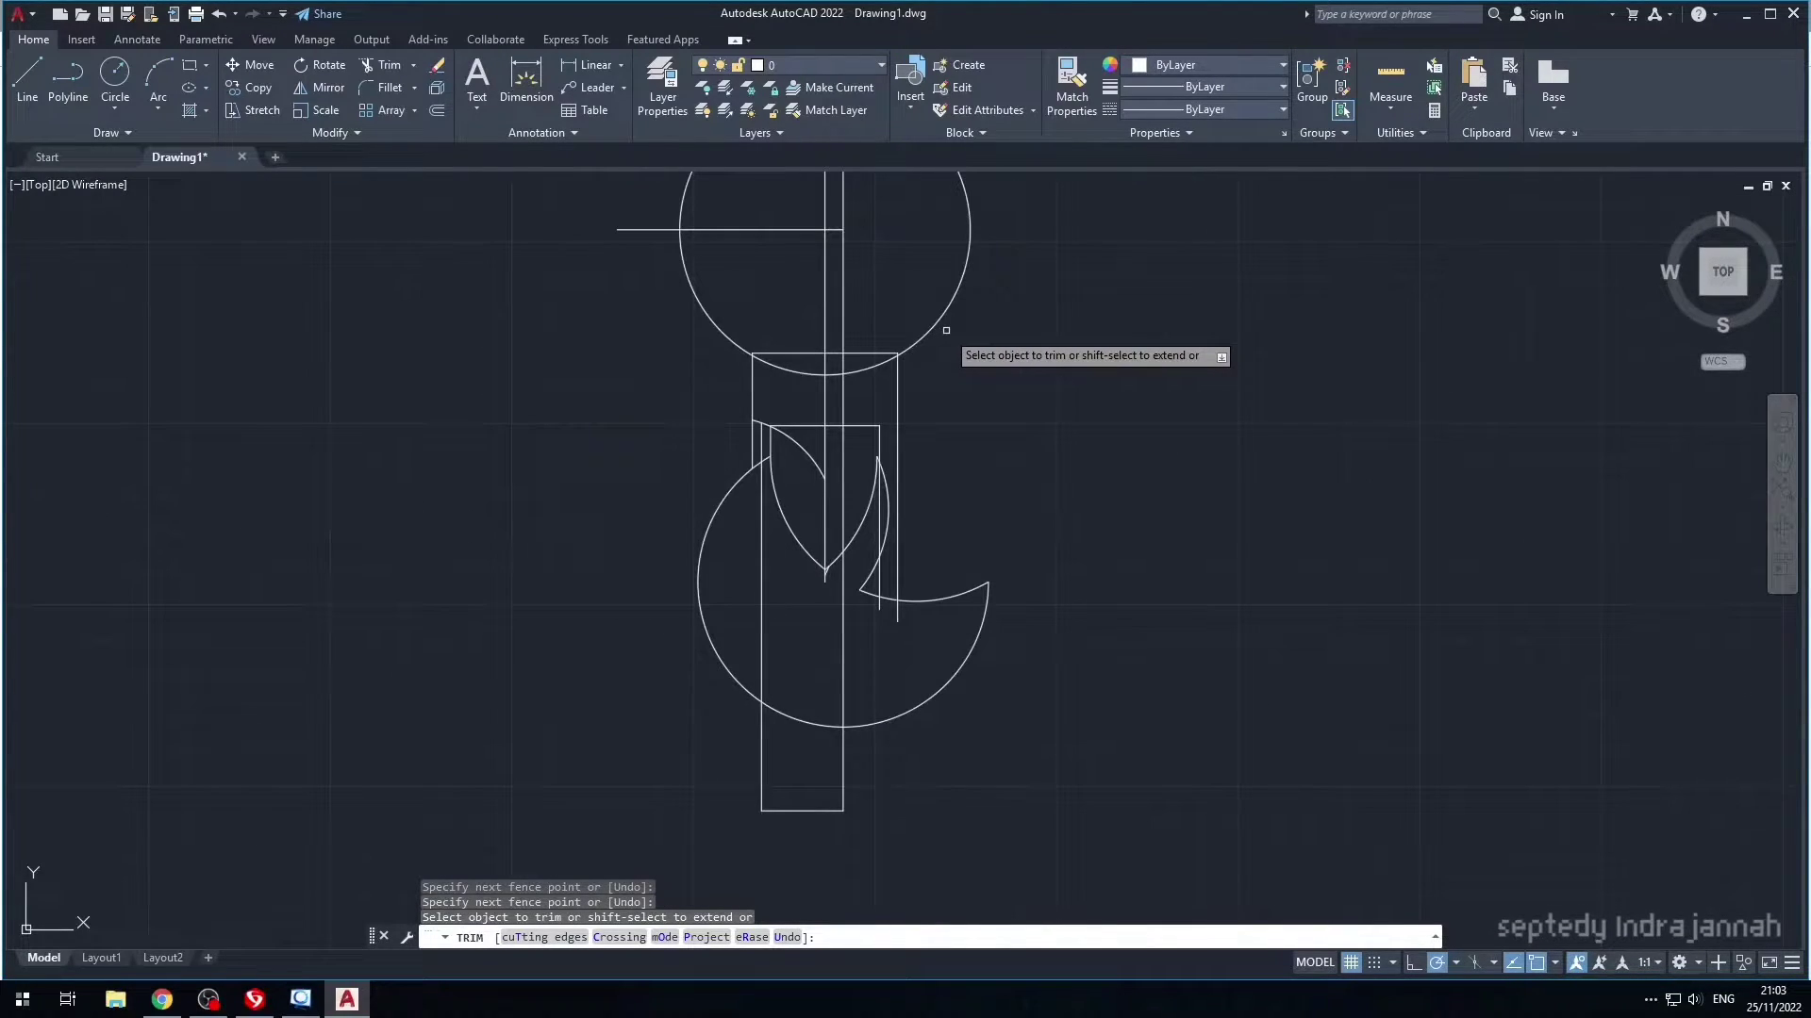
{"action": "scroll", "coordinate": [800, 323], "scroll_direction": "up", "scroll_amount": 2}
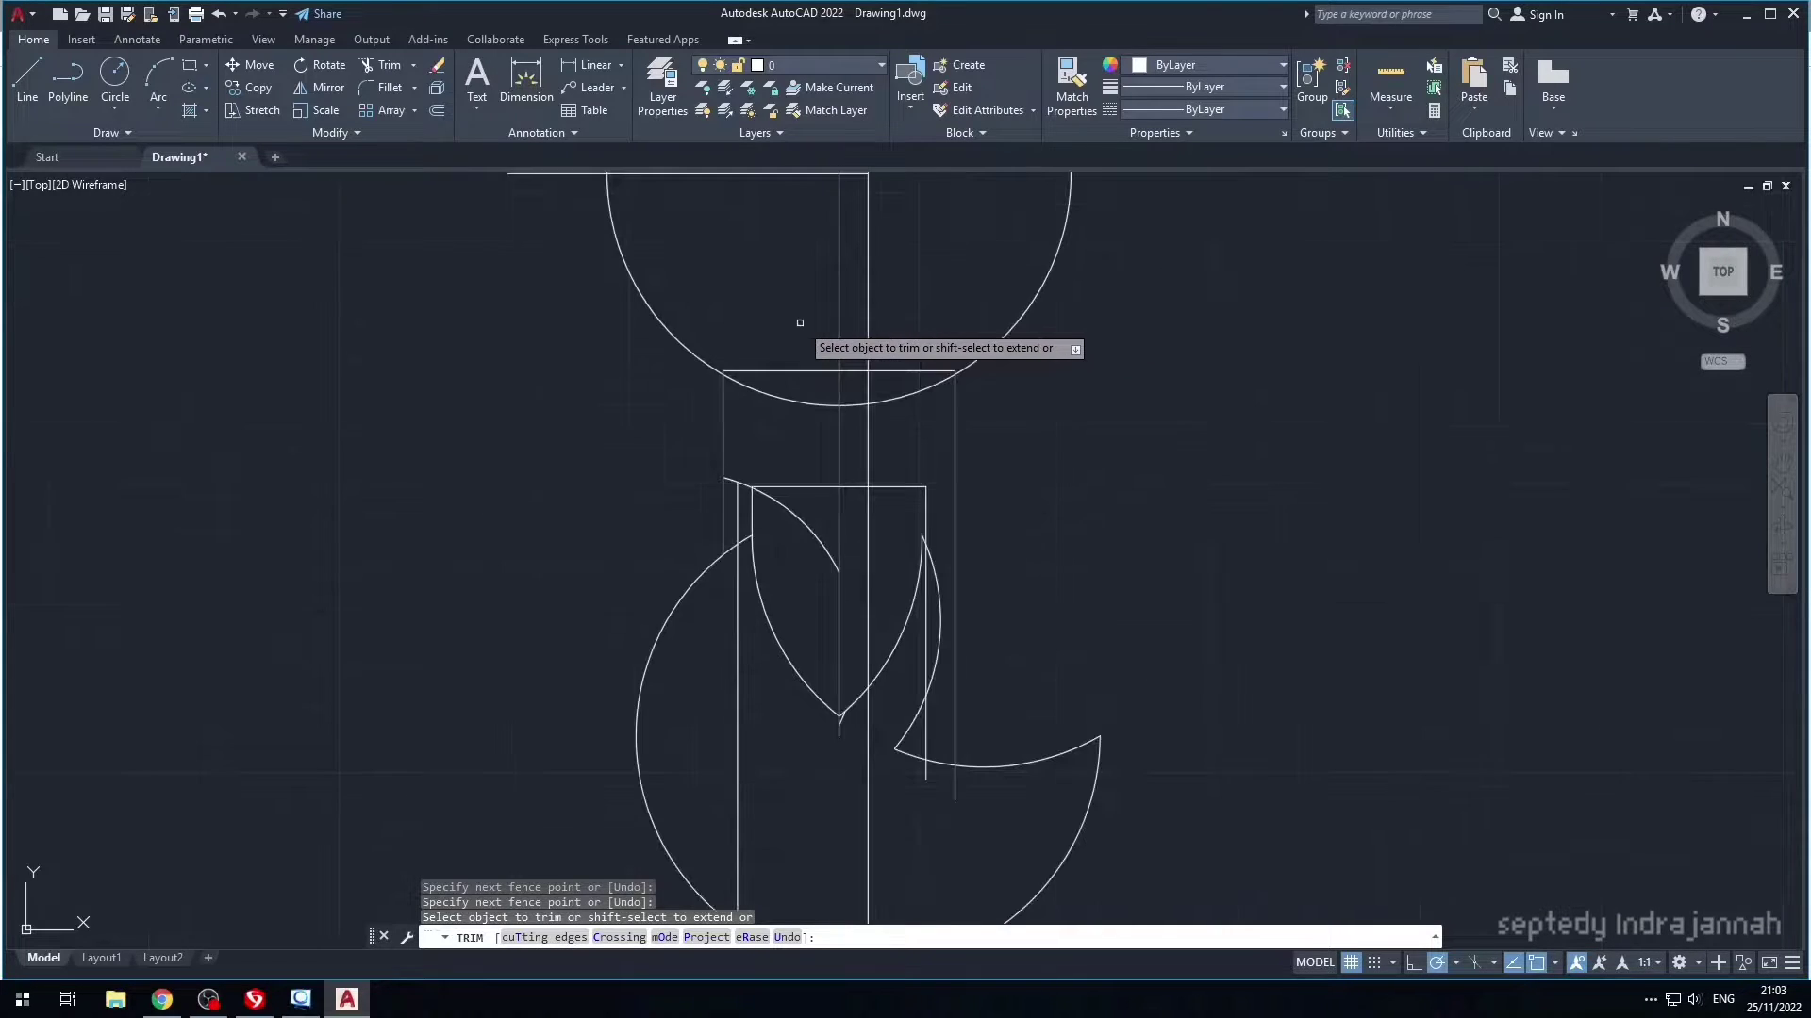
{"action": "left_click", "coordinate": [738, 513]}
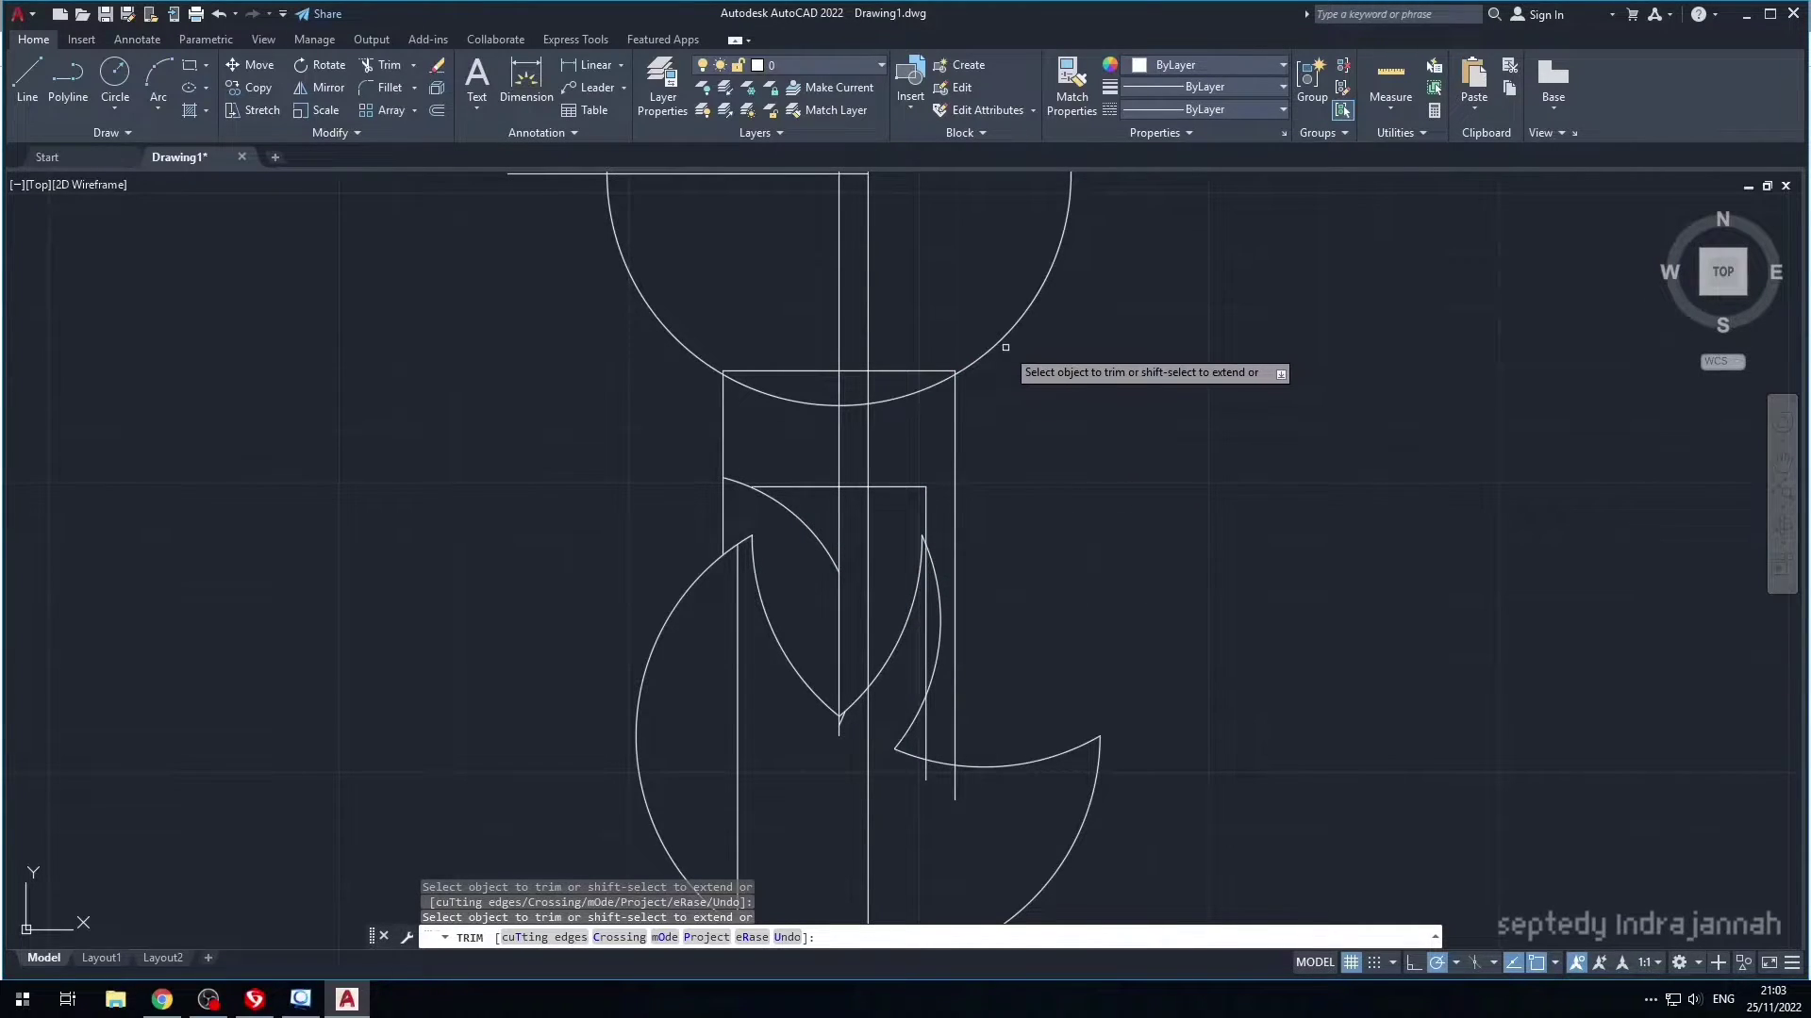
- Trim the upper circle down to its bottom arc and cut away the horizontal construction lines outside the central verticals
{"action": "scroll", "coordinate": [1003, 347], "scroll_direction": "down", "scroll_amount": 2}
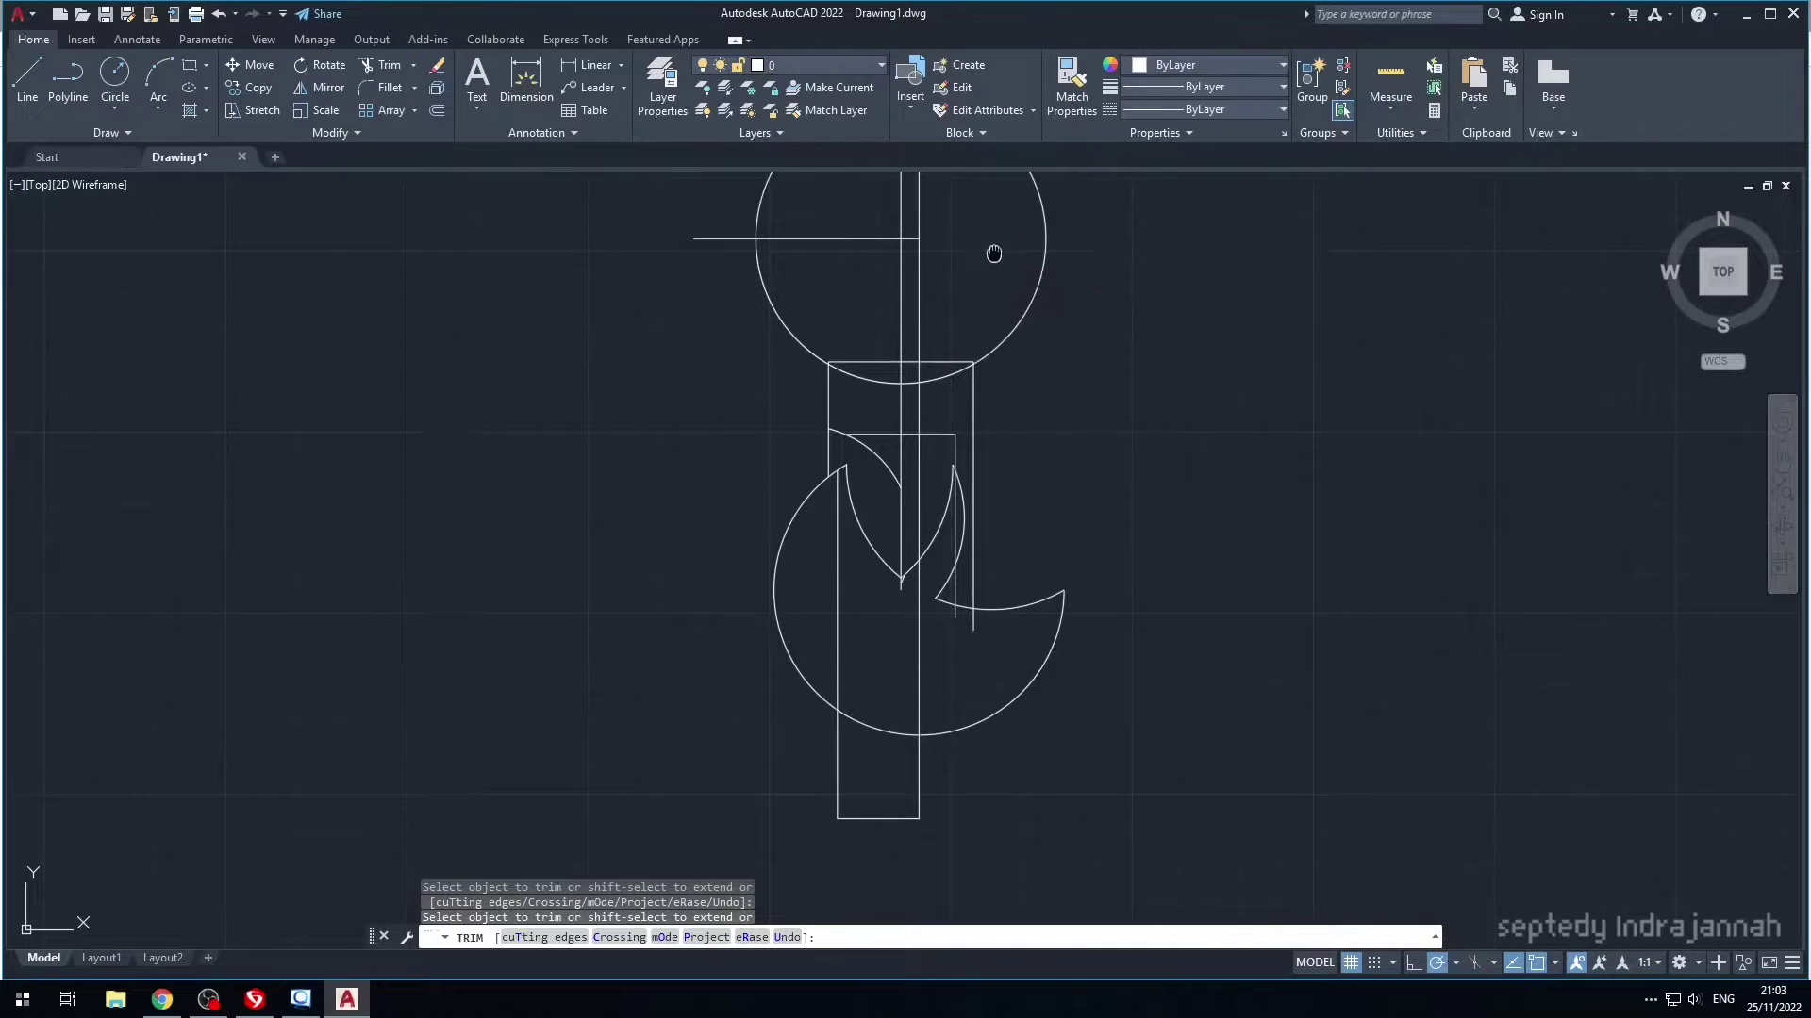
{"action": "middle_click_drag", "start_coordinate": [990, 251], "coordinate": [981, 324]}
{"action": "left_click", "coordinate": [762, 266]}
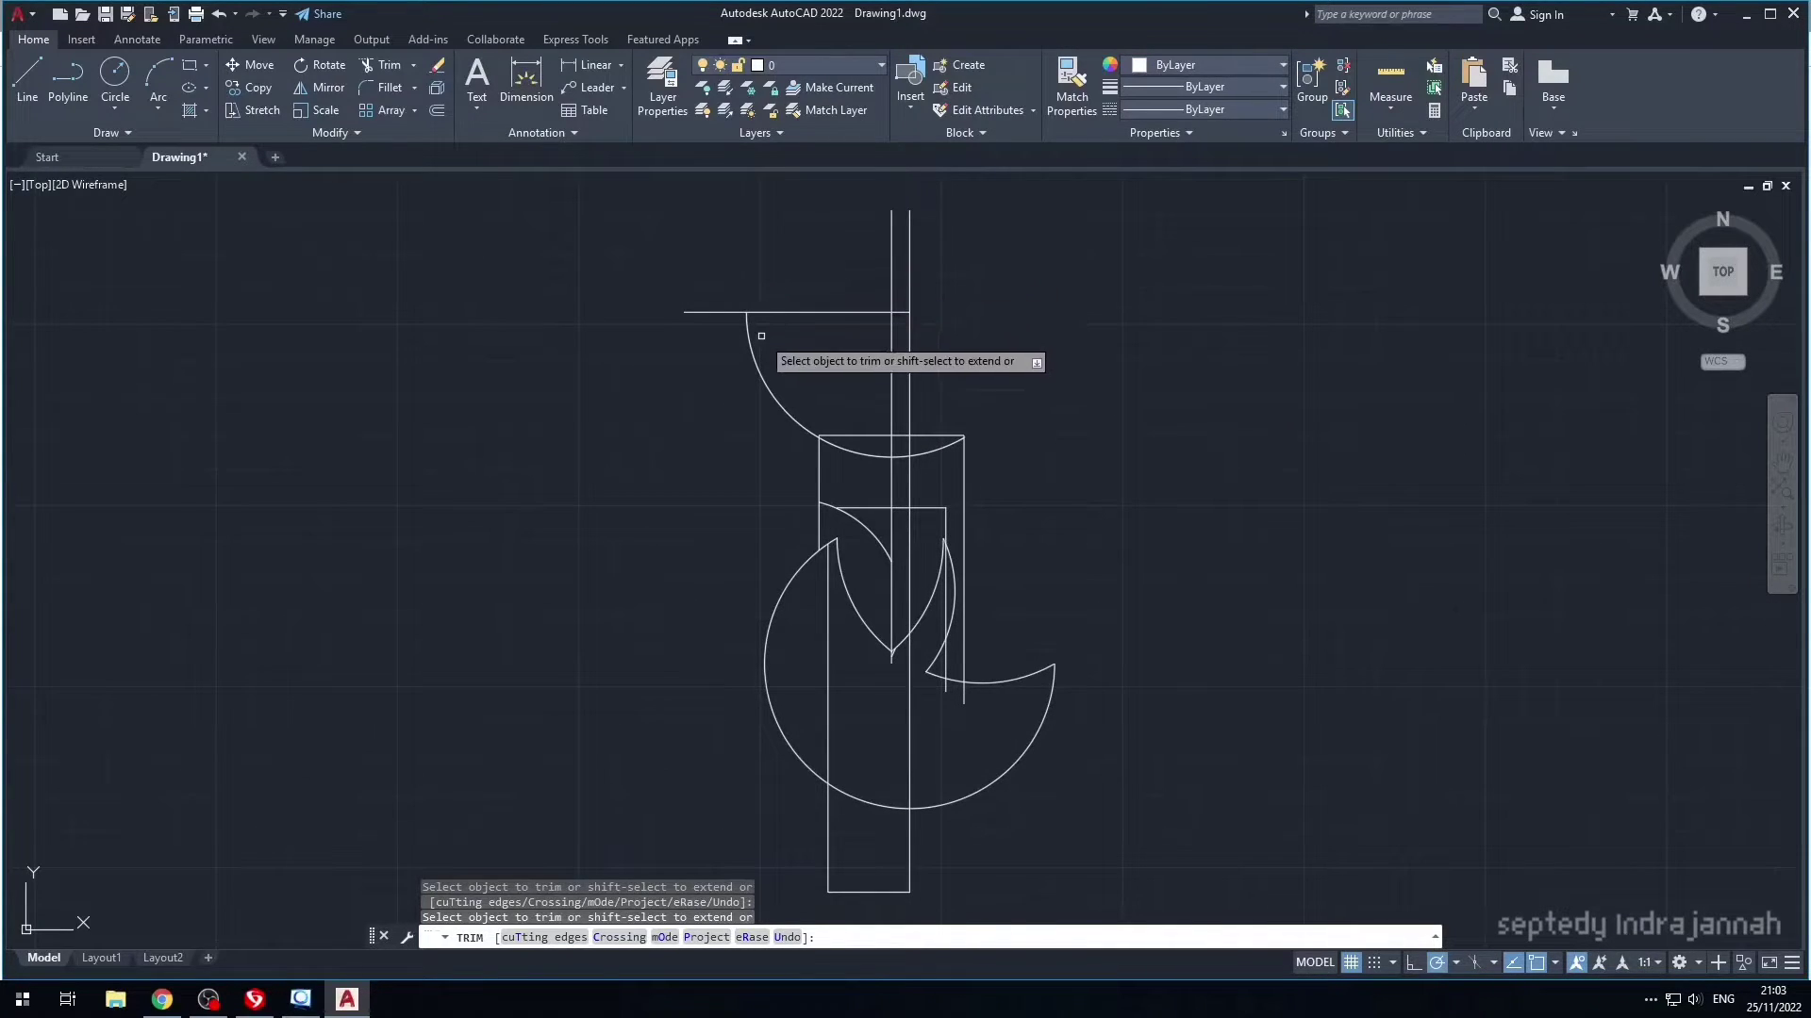
{"action": "left_click", "coordinate": [757, 354]}
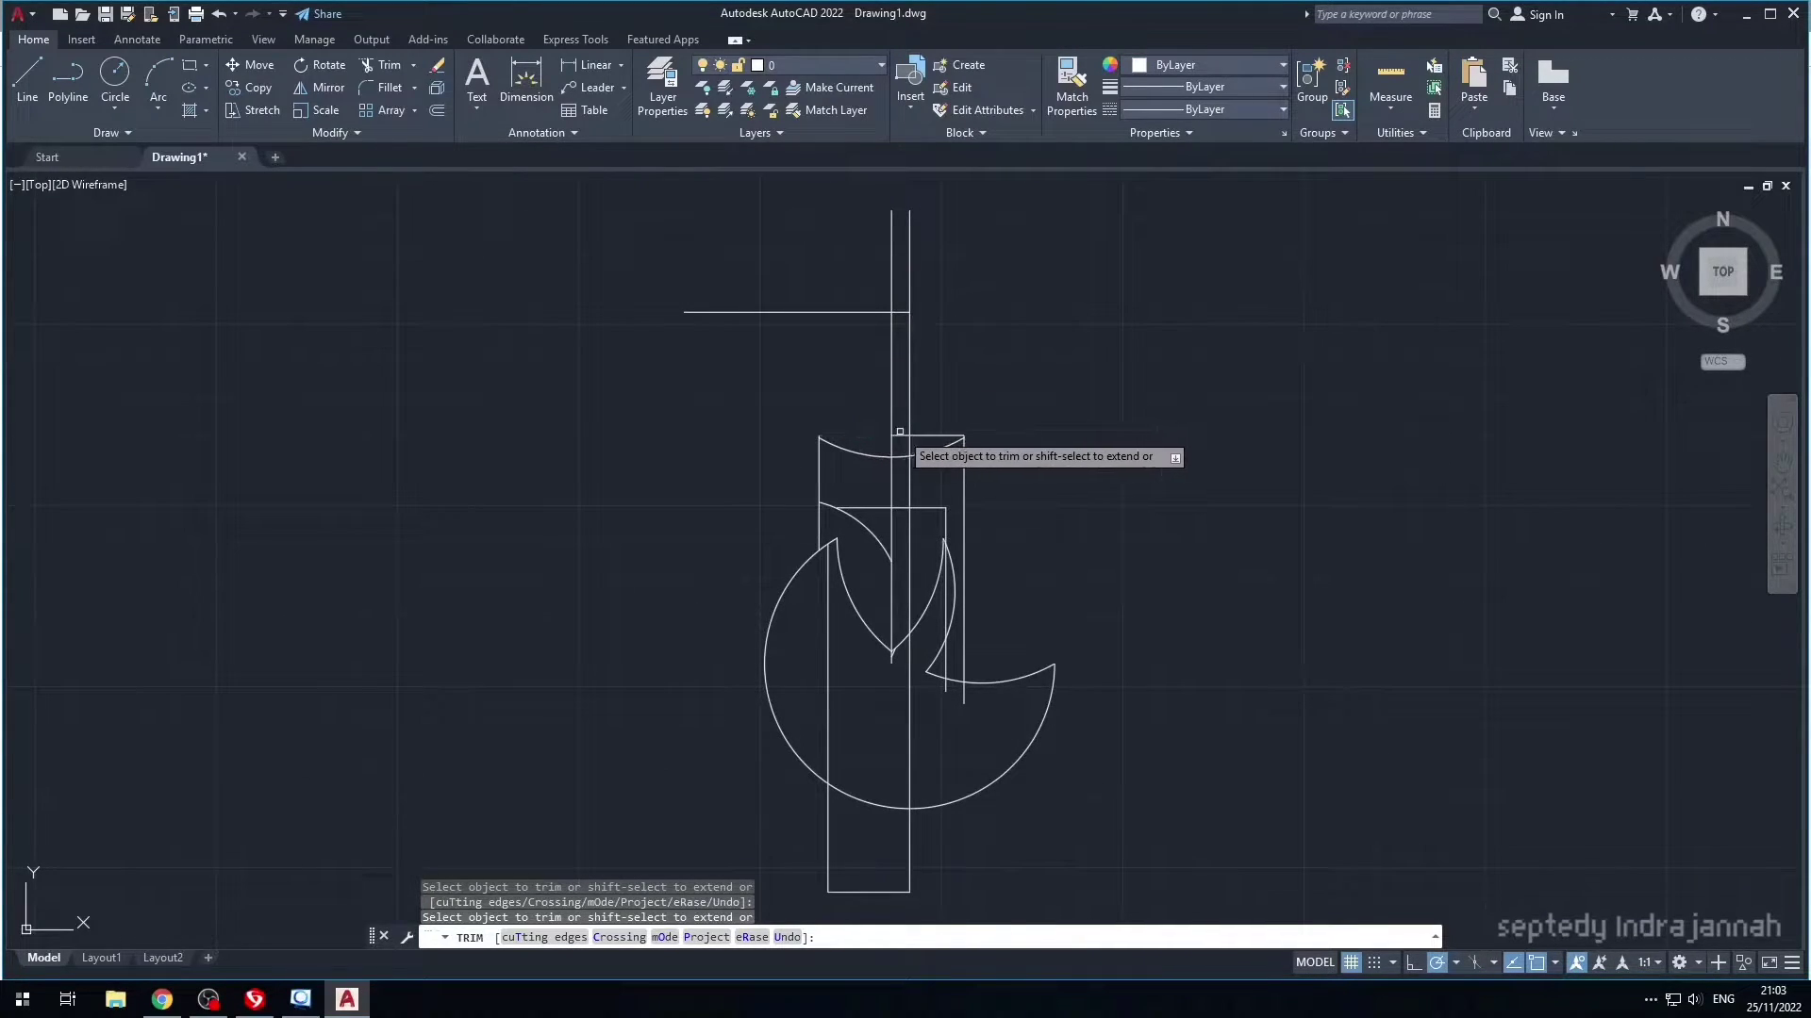
{"action": "left_click", "coordinate": [934, 435]}
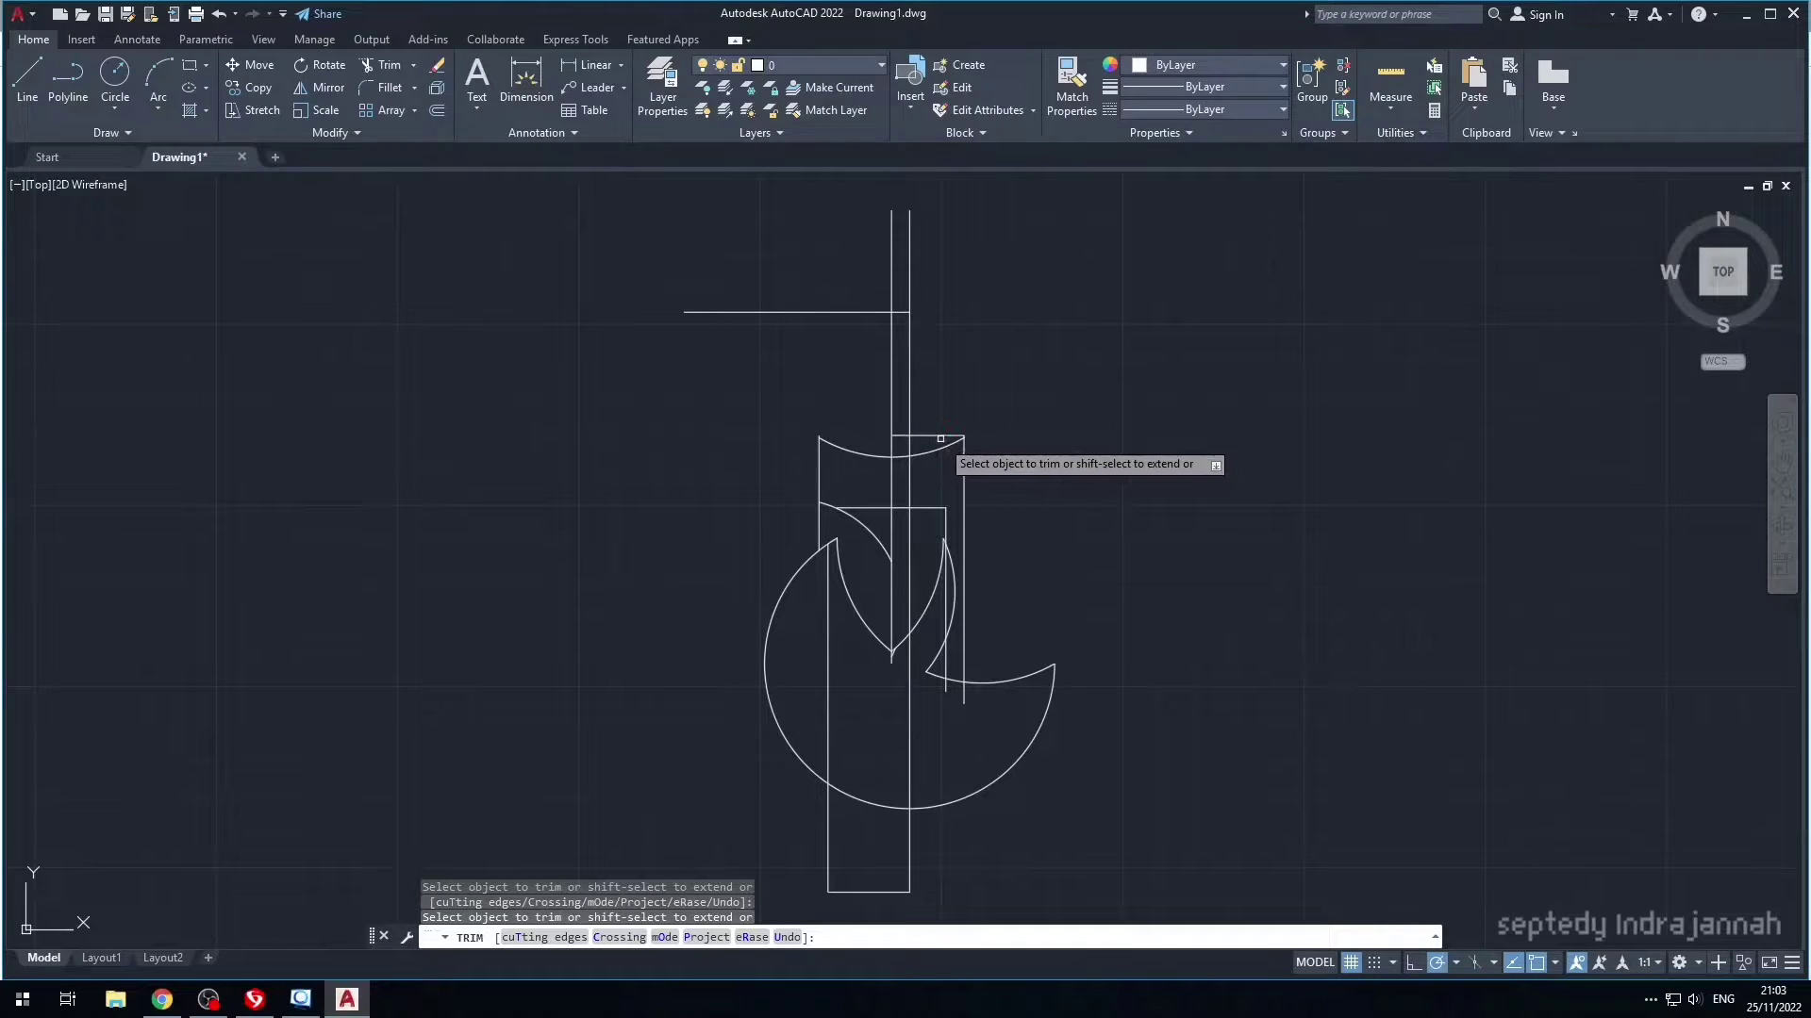
{"action": "left_click", "coordinate": [864, 310]}
{"action": "key", "text": "Return"}
- Draw a short horizontal line leftwards from the upper end of the outer right vertical line
{"action": "type", "text": "l"}
{"action": "key", "text": "Return"}
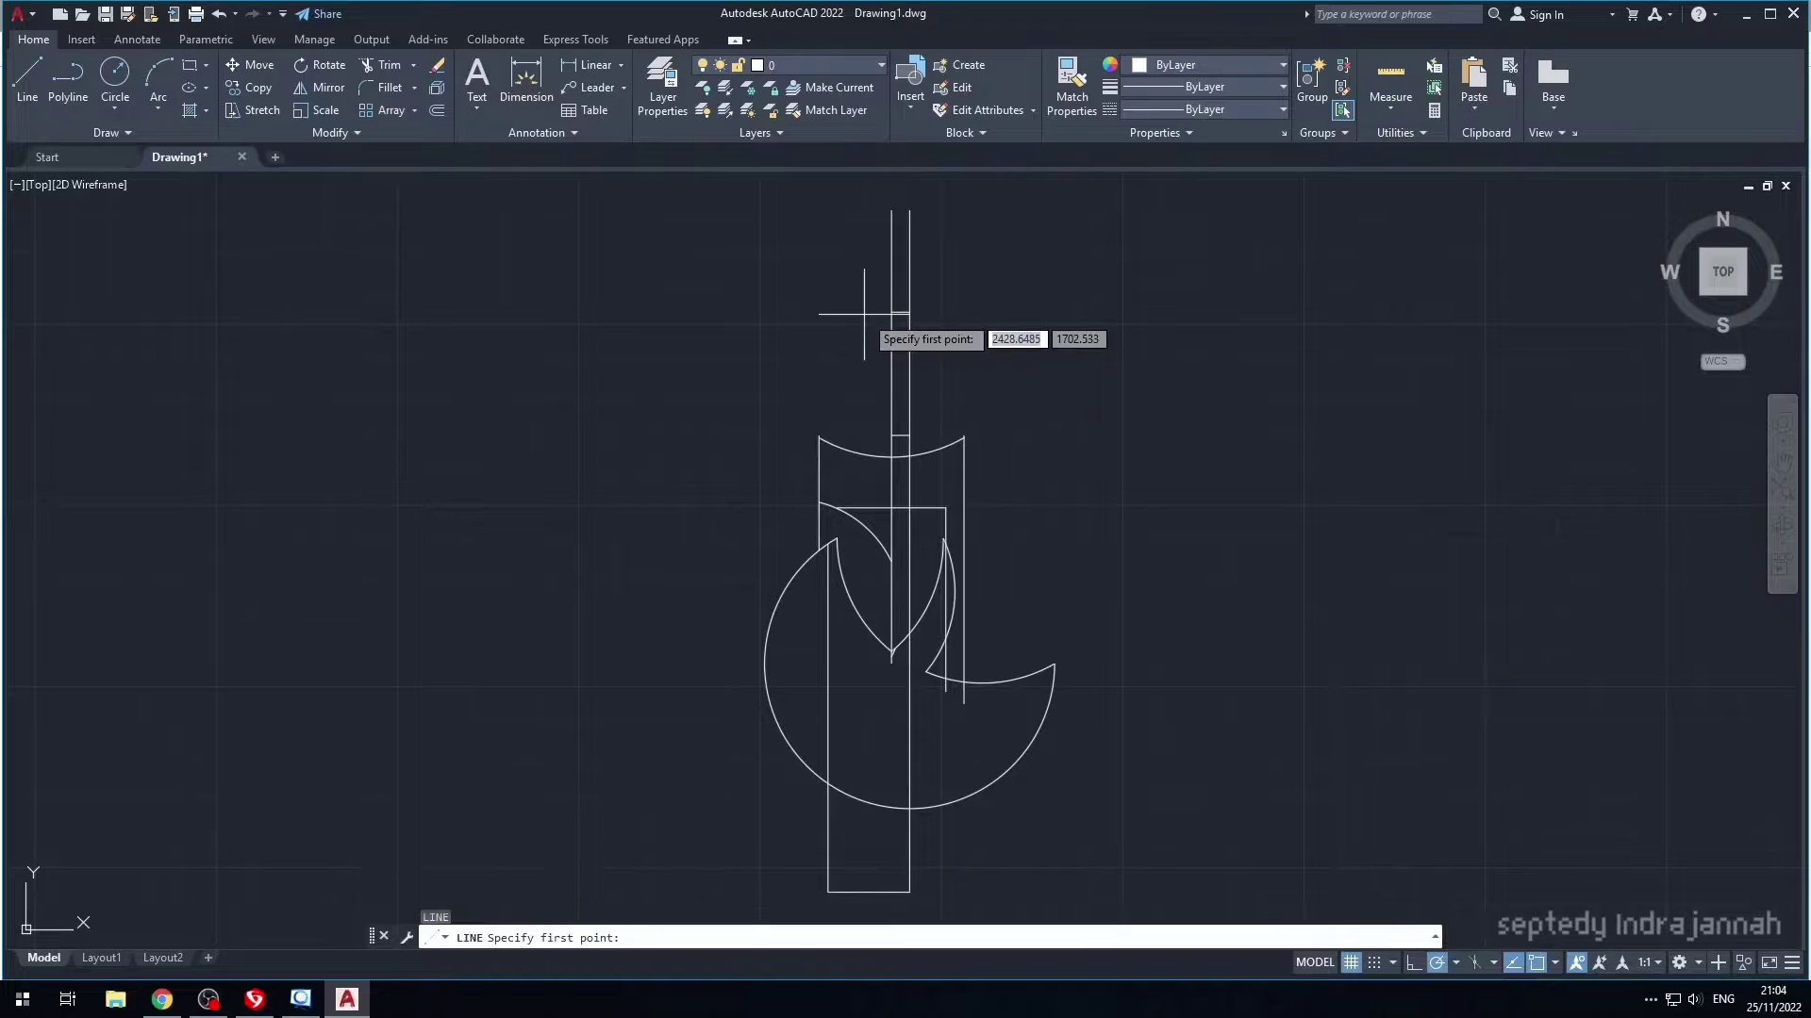
{"action": "scroll", "coordinate": [977, 451], "scroll_direction": "up", "scroll_amount": 4}
{"action": "left_click", "coordinate": [970, 460]}
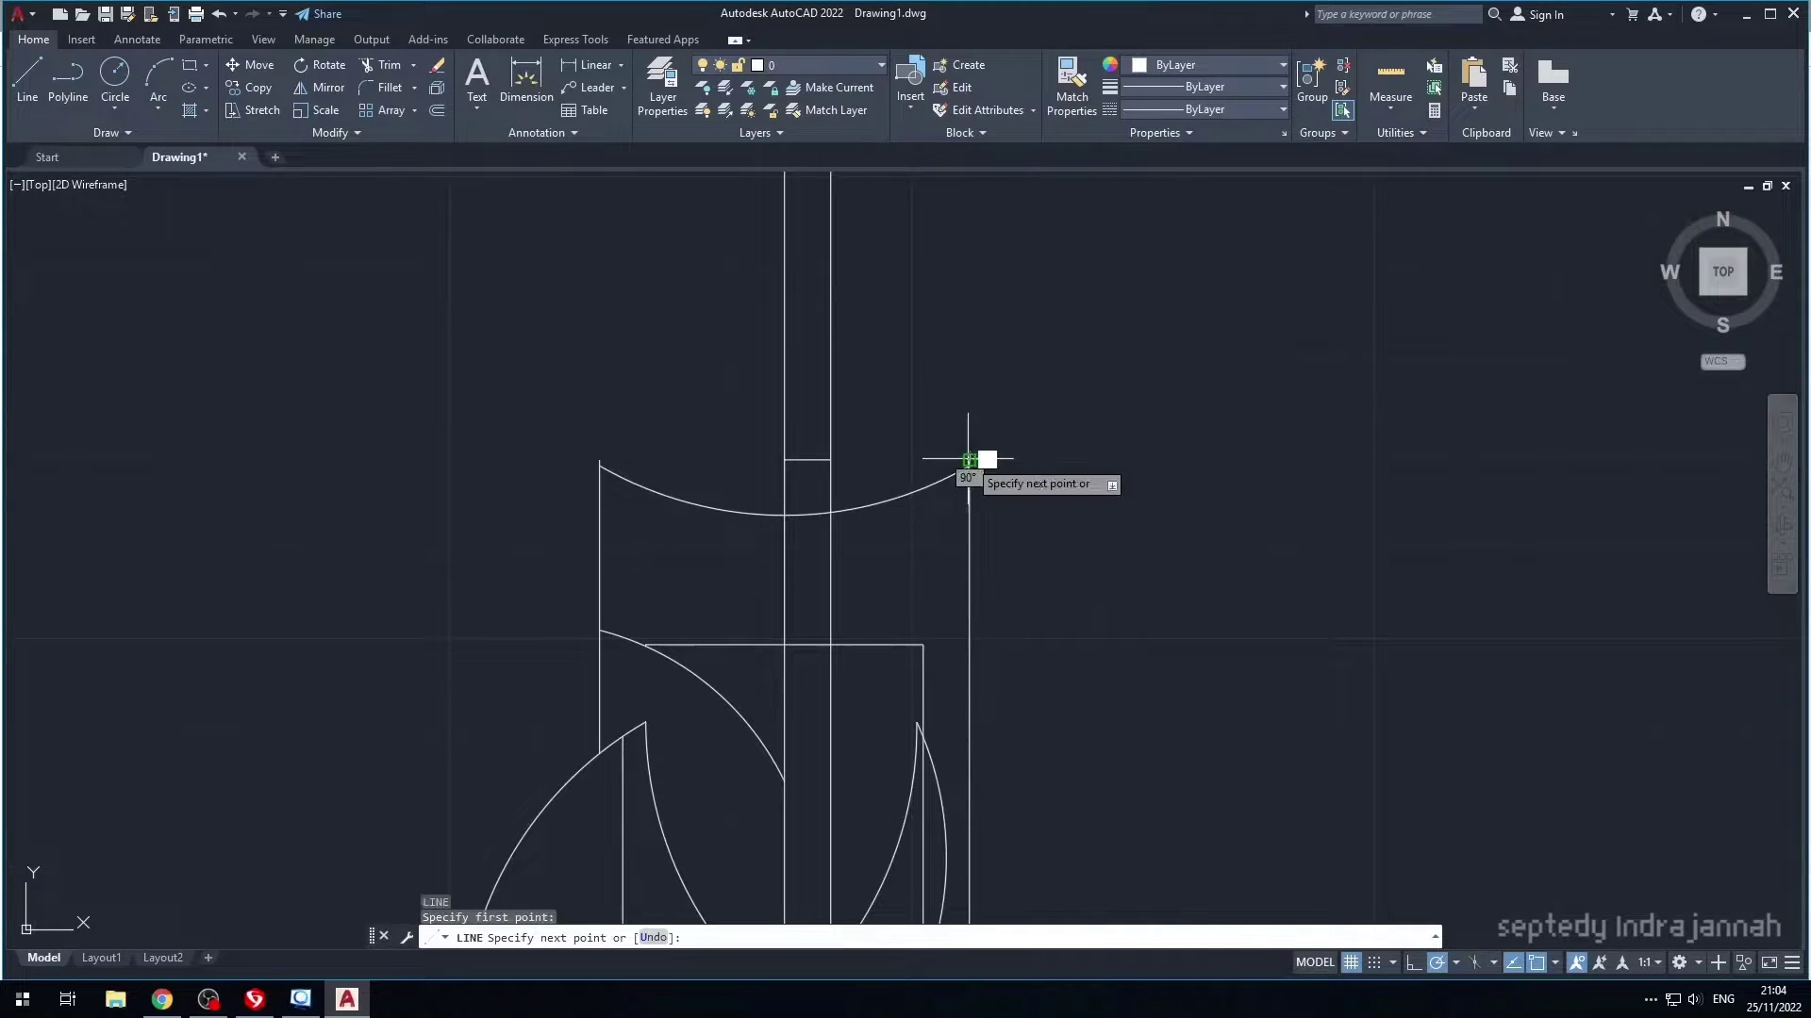
{"action": "type", "text": "38"}
{"action": "key", "text": "Return"}
{"action": "key", "text": "Escape"}
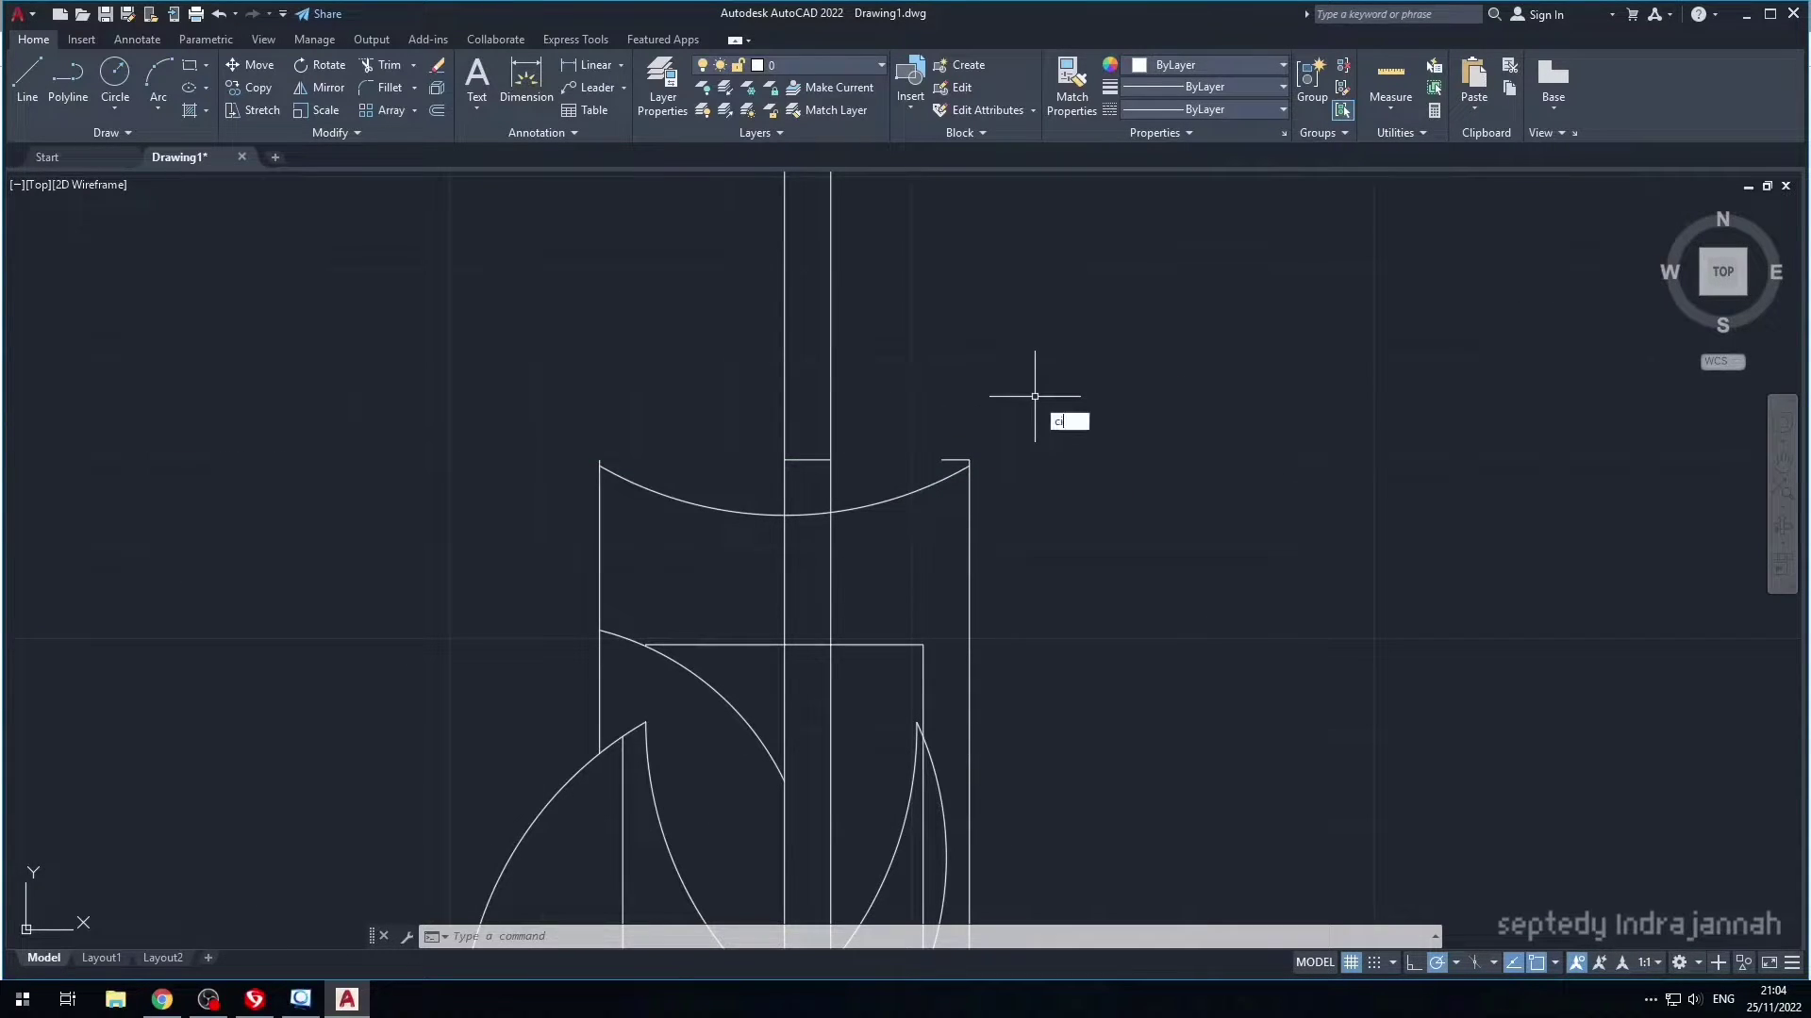
- Draw a circle centred on the short line's free end and stretch its radius to the upper arc's left end
{"action": "type", "text": "CIRCLE"}
{"action": "key", "text": "Return"}
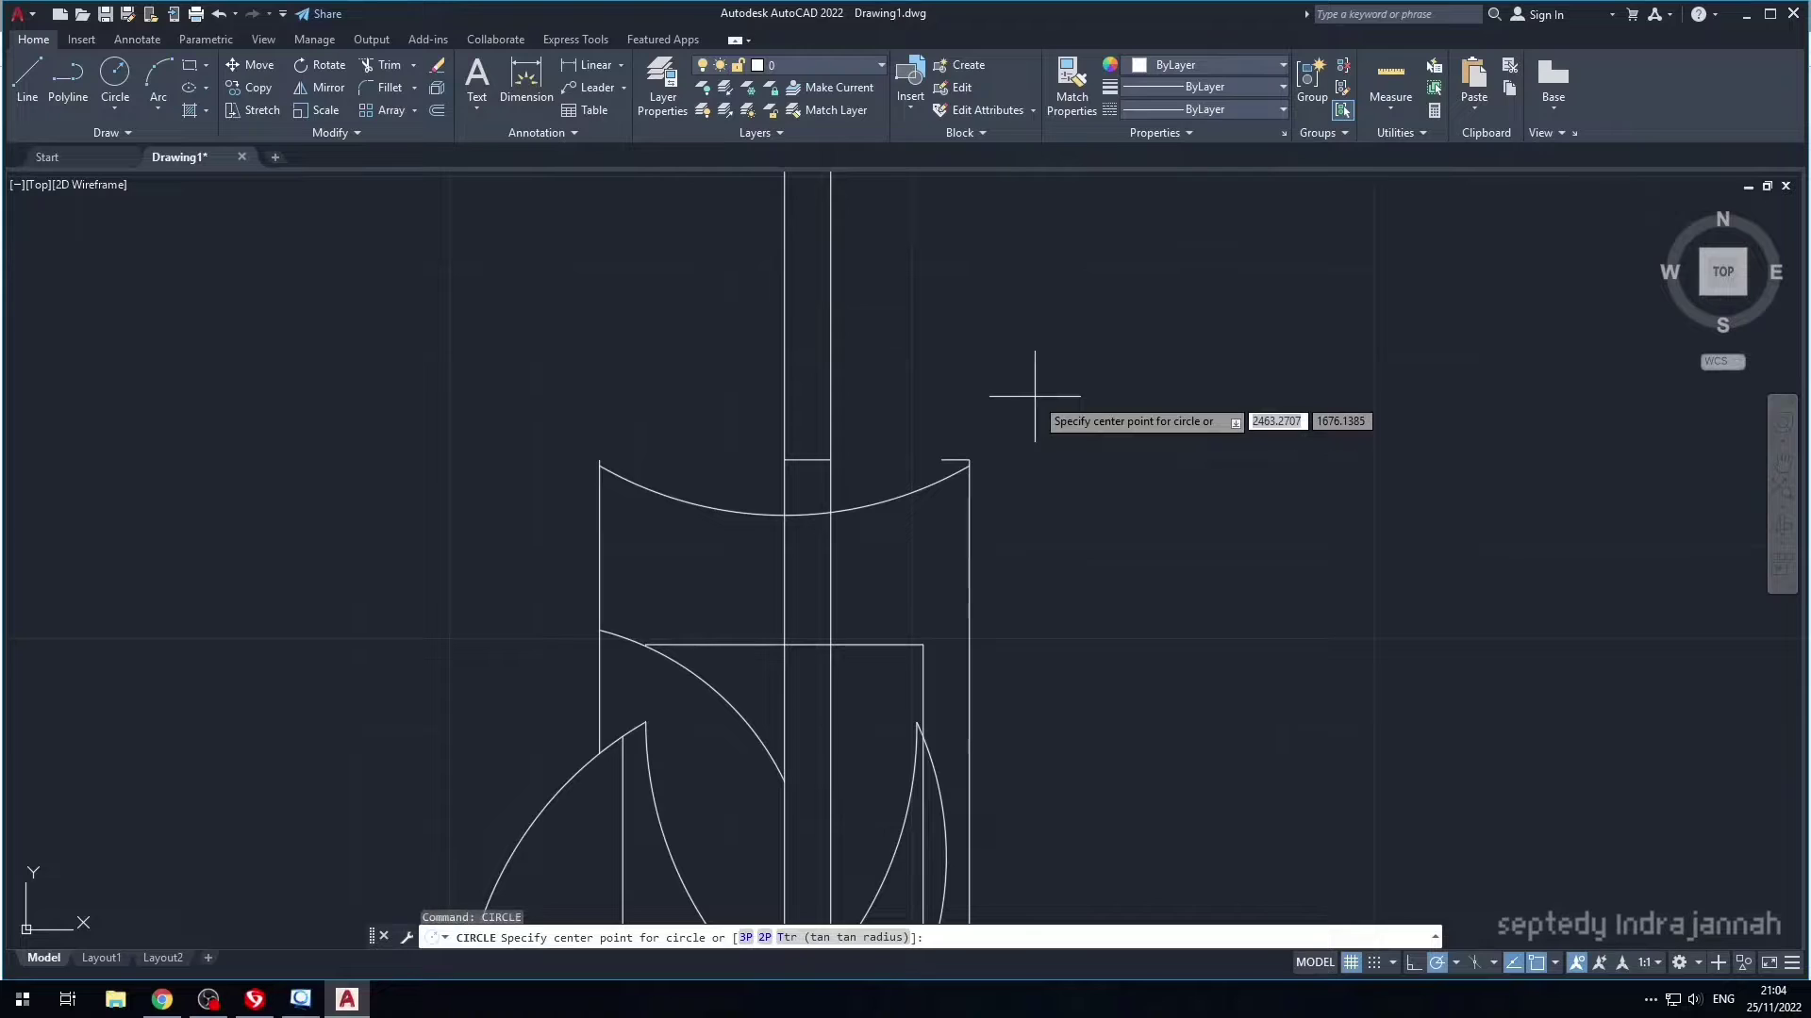
{"action": "left_click", "coordinate": [942, 460]}
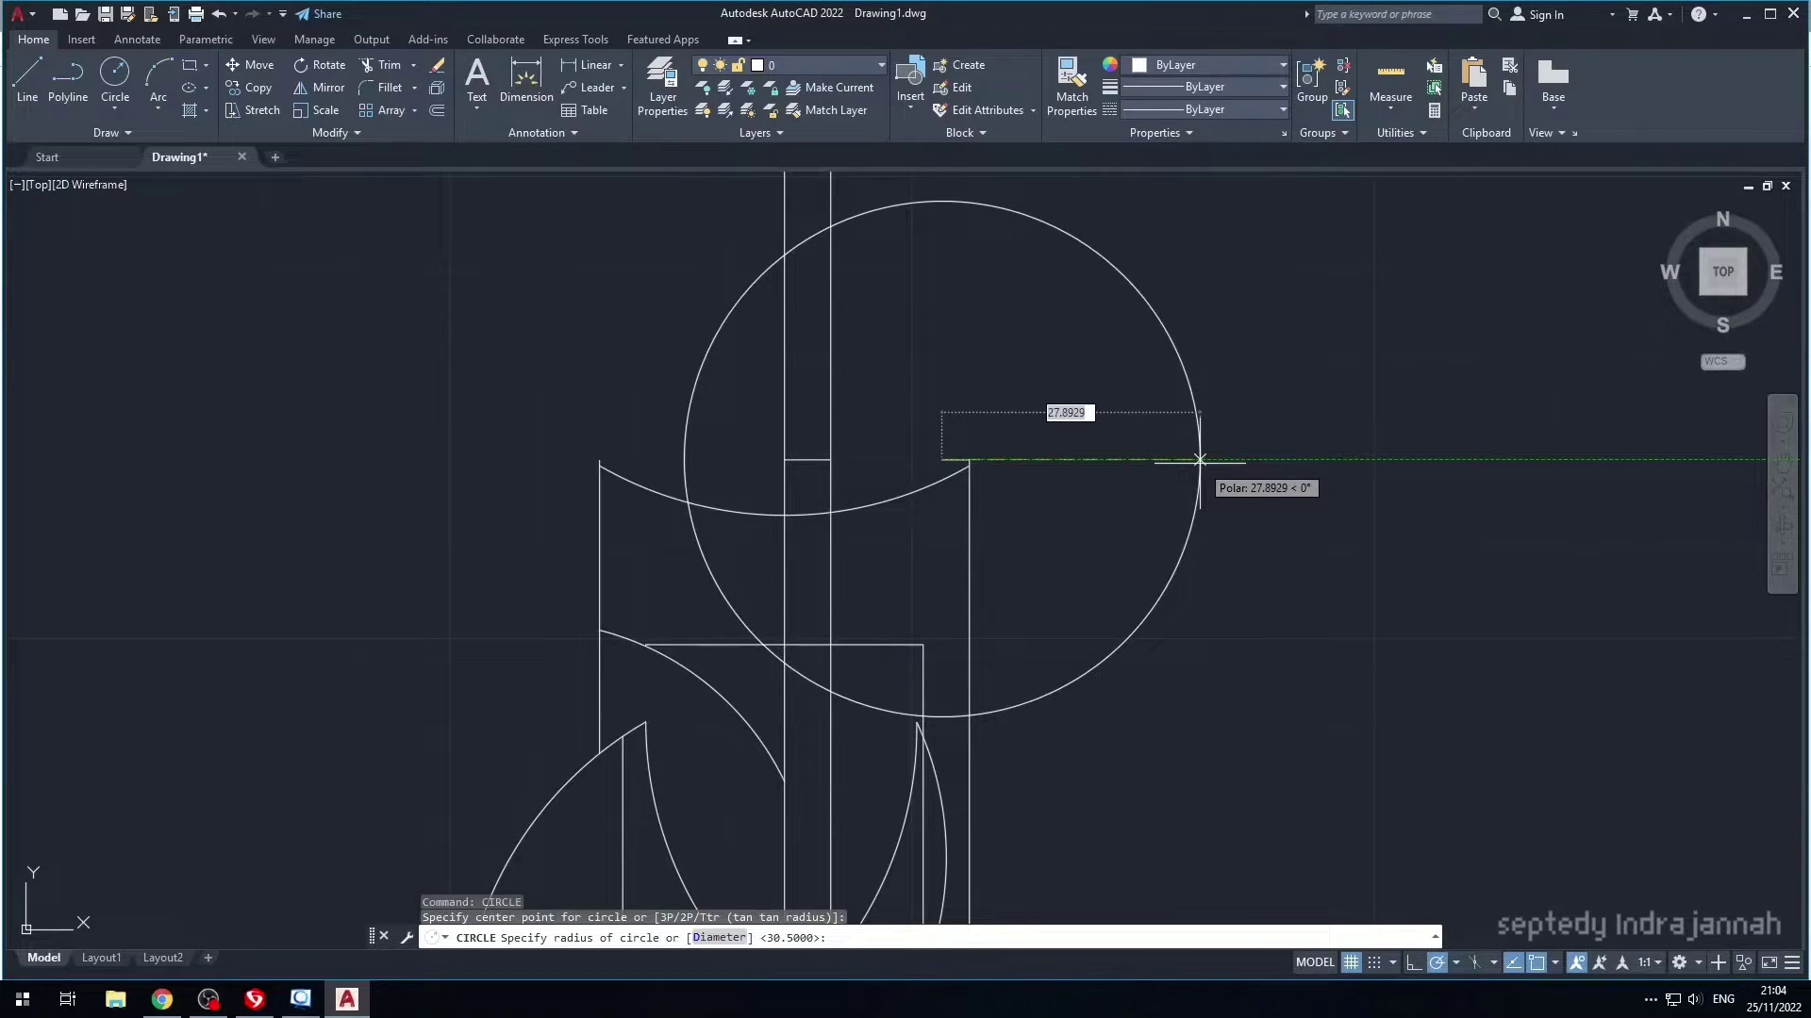
{"action": "key", "text": "Return"}
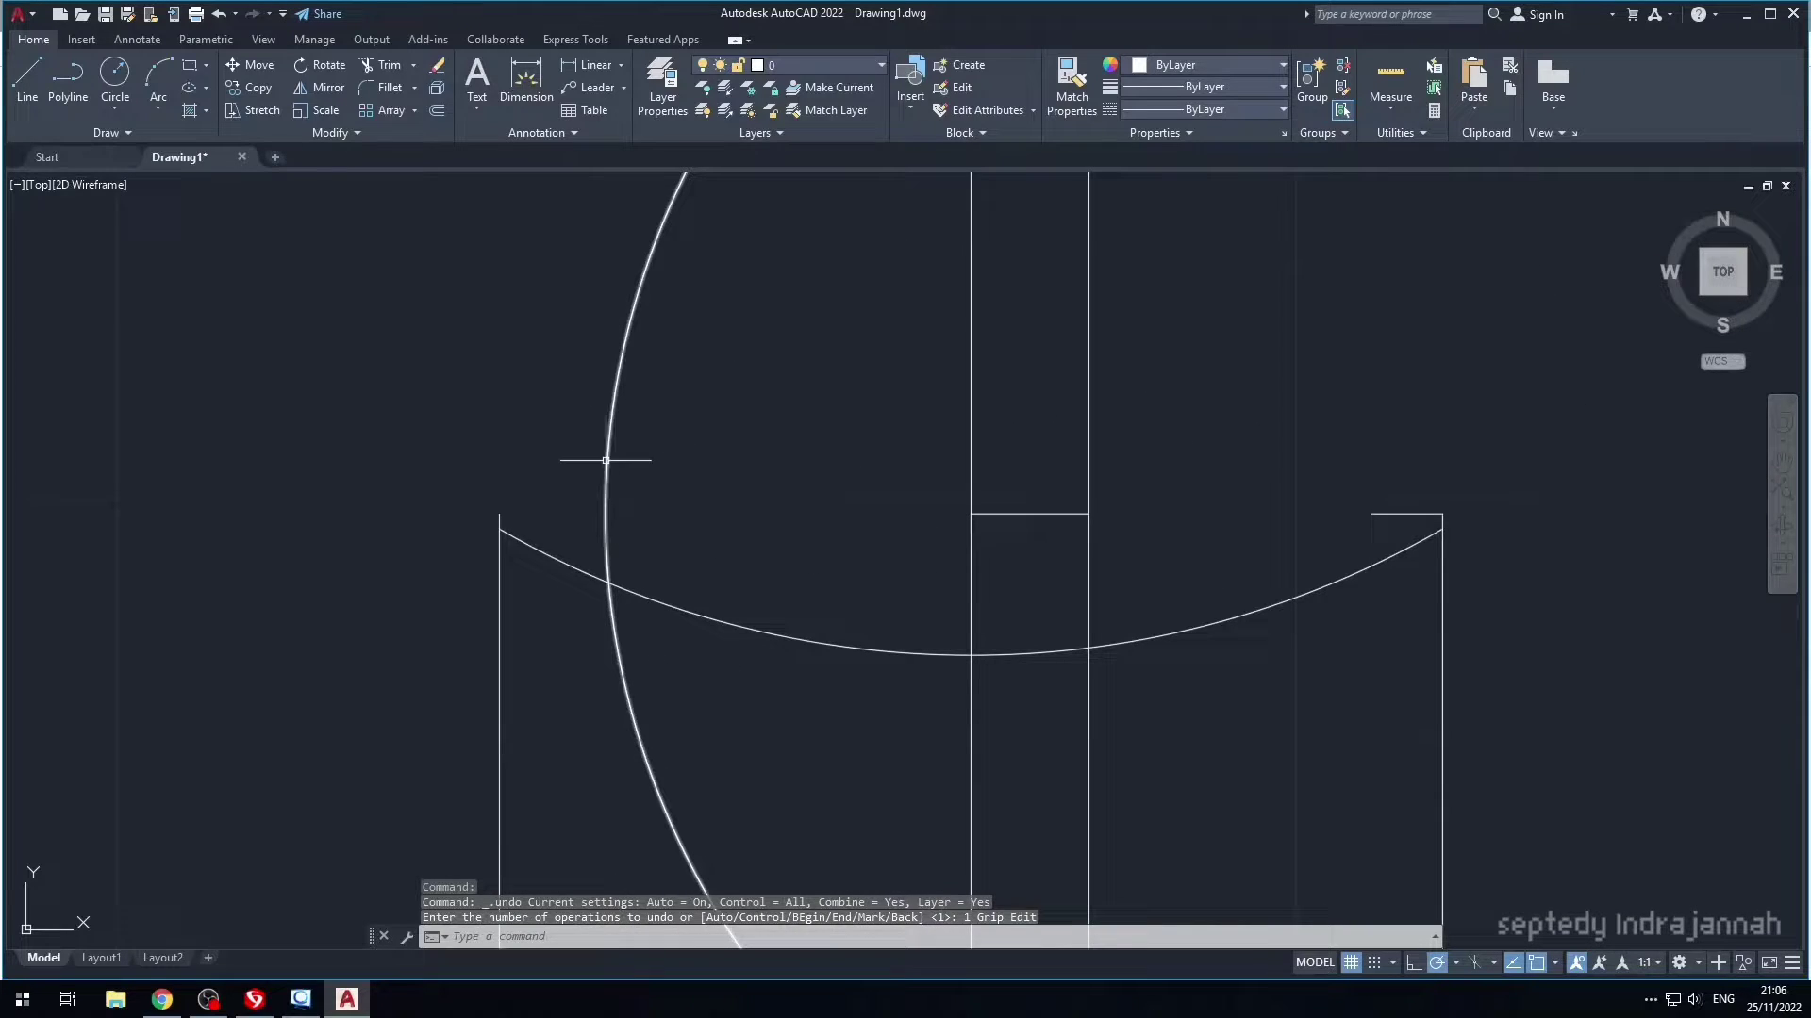
{"action": "left_click", "coordinate": [607, 496]}
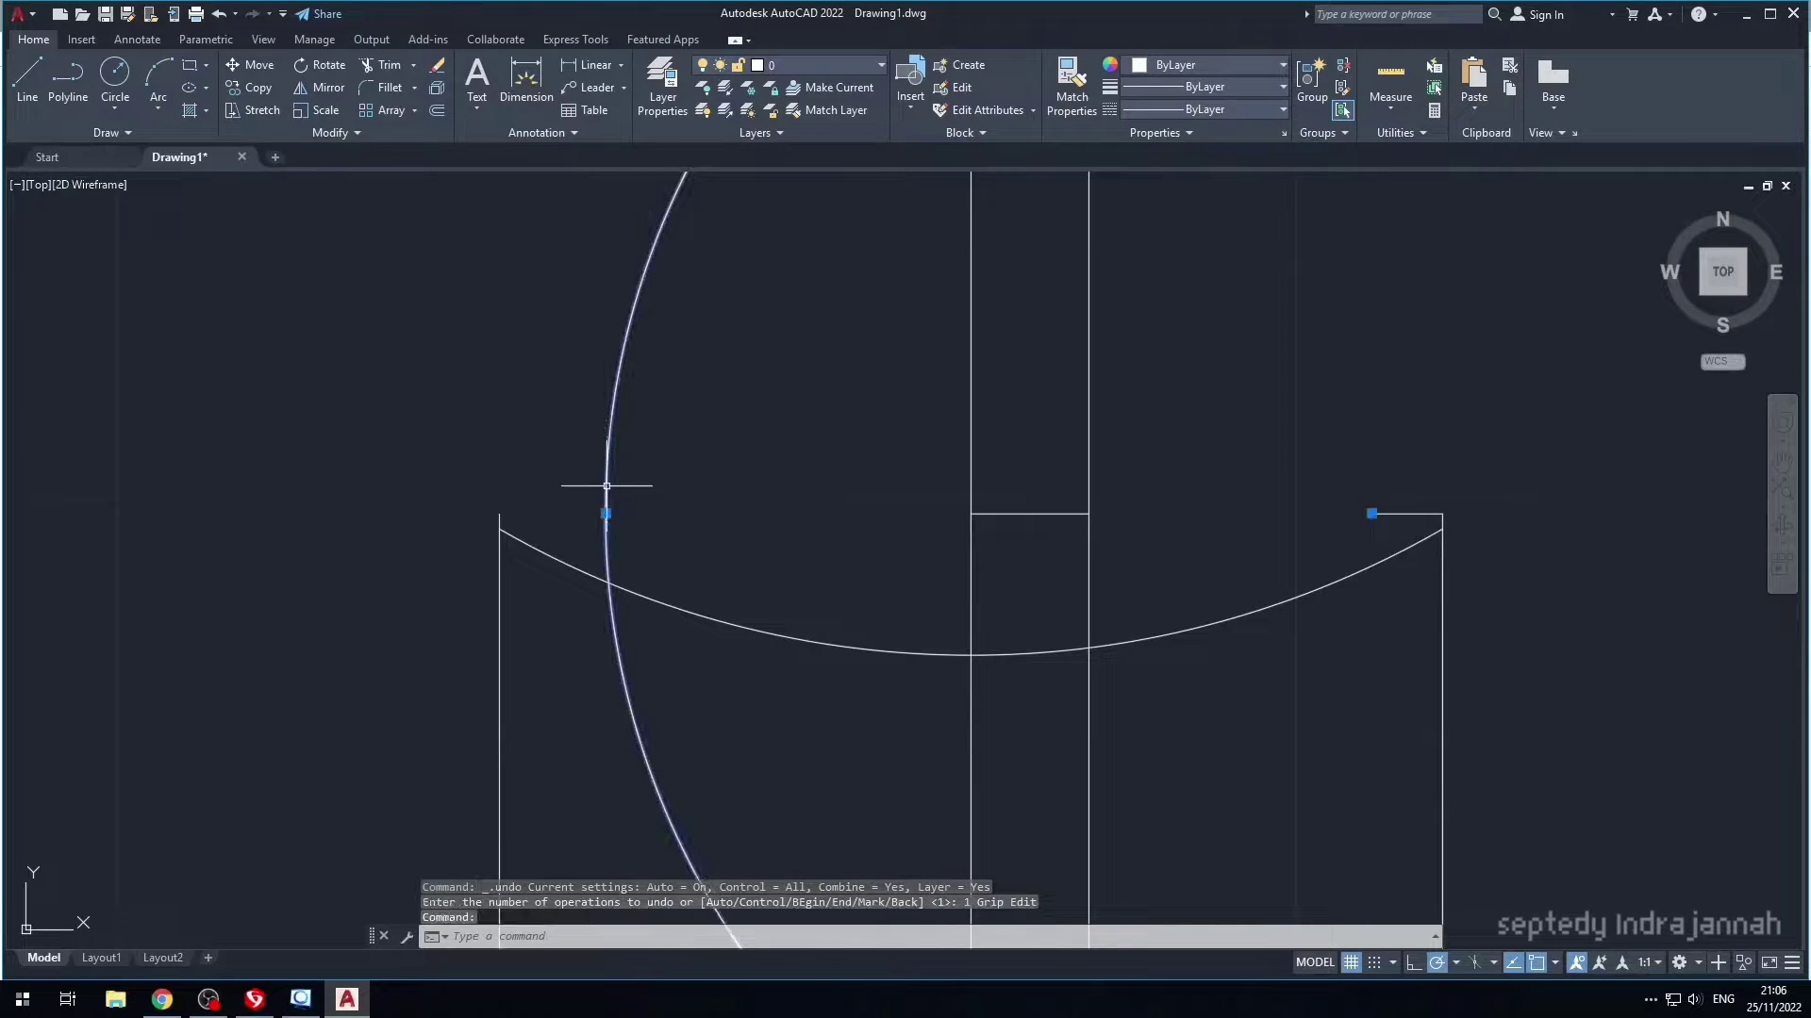
{"action": "left_click", "coordinate": [499, 526]}
{"action": "key", "text": "Escape"}
{"action": "key", "text": "Escape"}
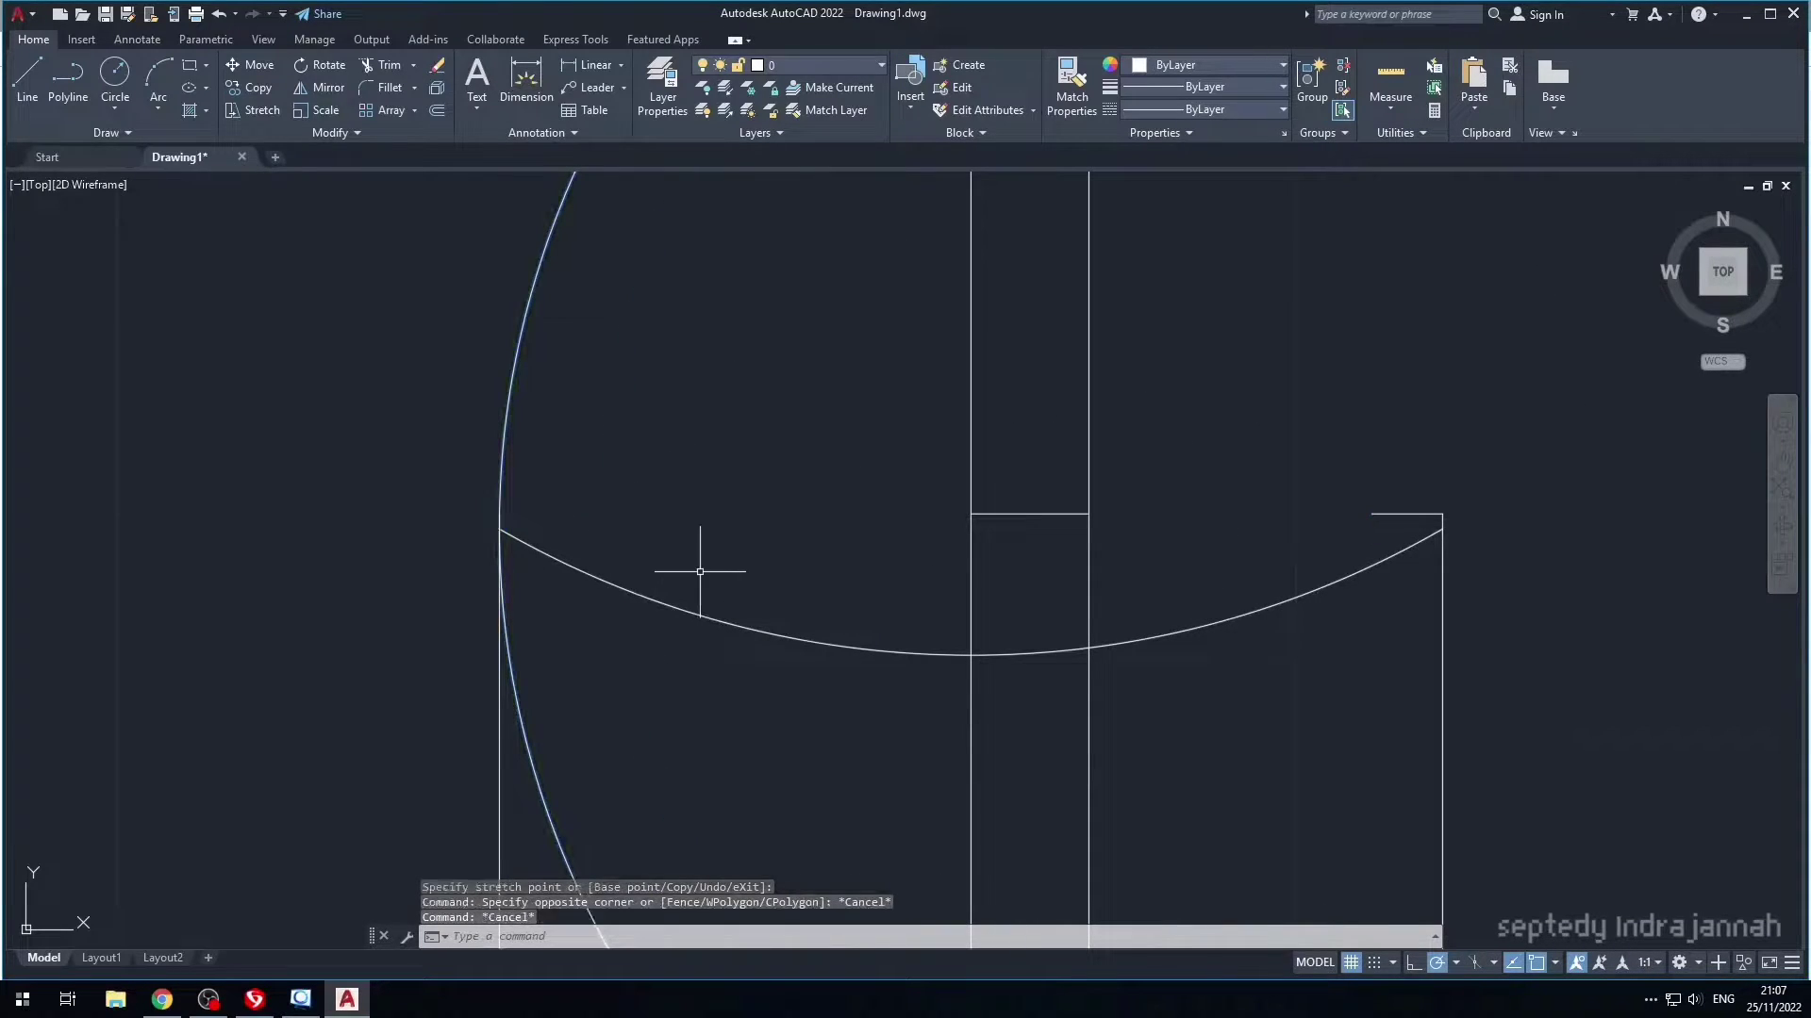
- Trim the new circle, the small arc below it and the left vertical line to form the upper figure's left outline
{"action": "type", "text": "tr"}
{"action": "key", "text": "Return"}
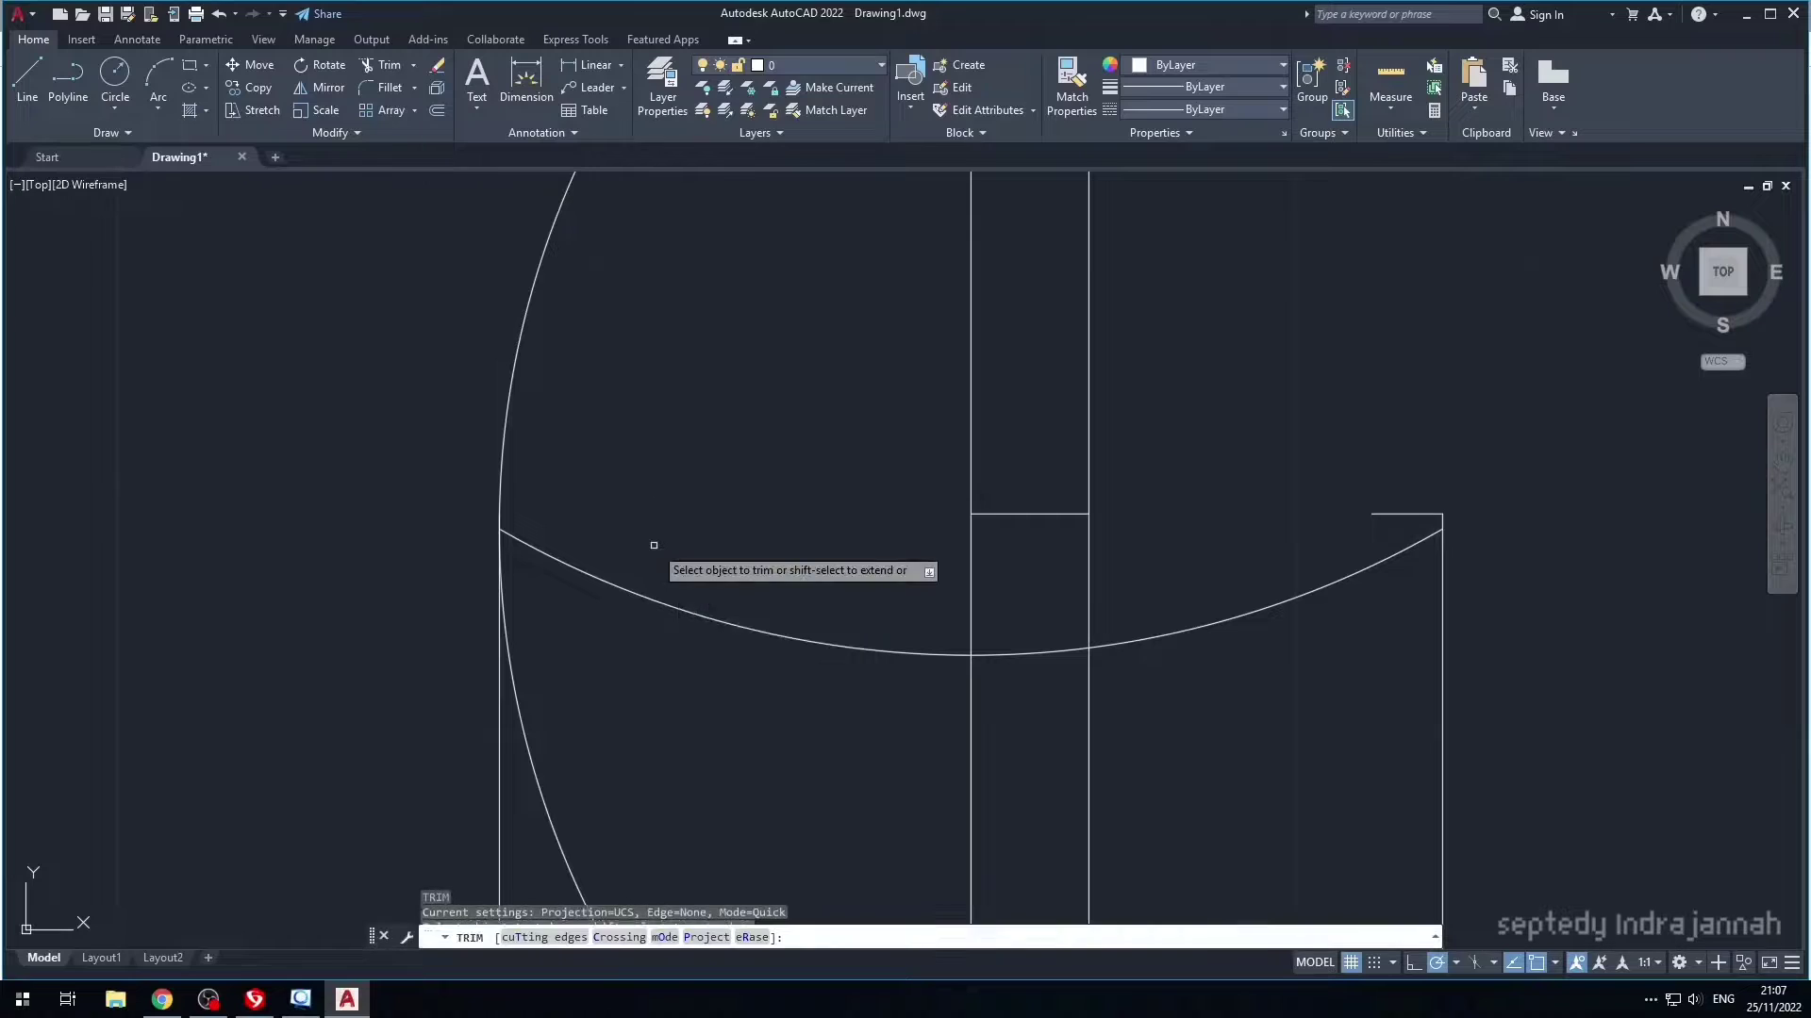
{"action": "left_click", "coordinate": [520, 330]}
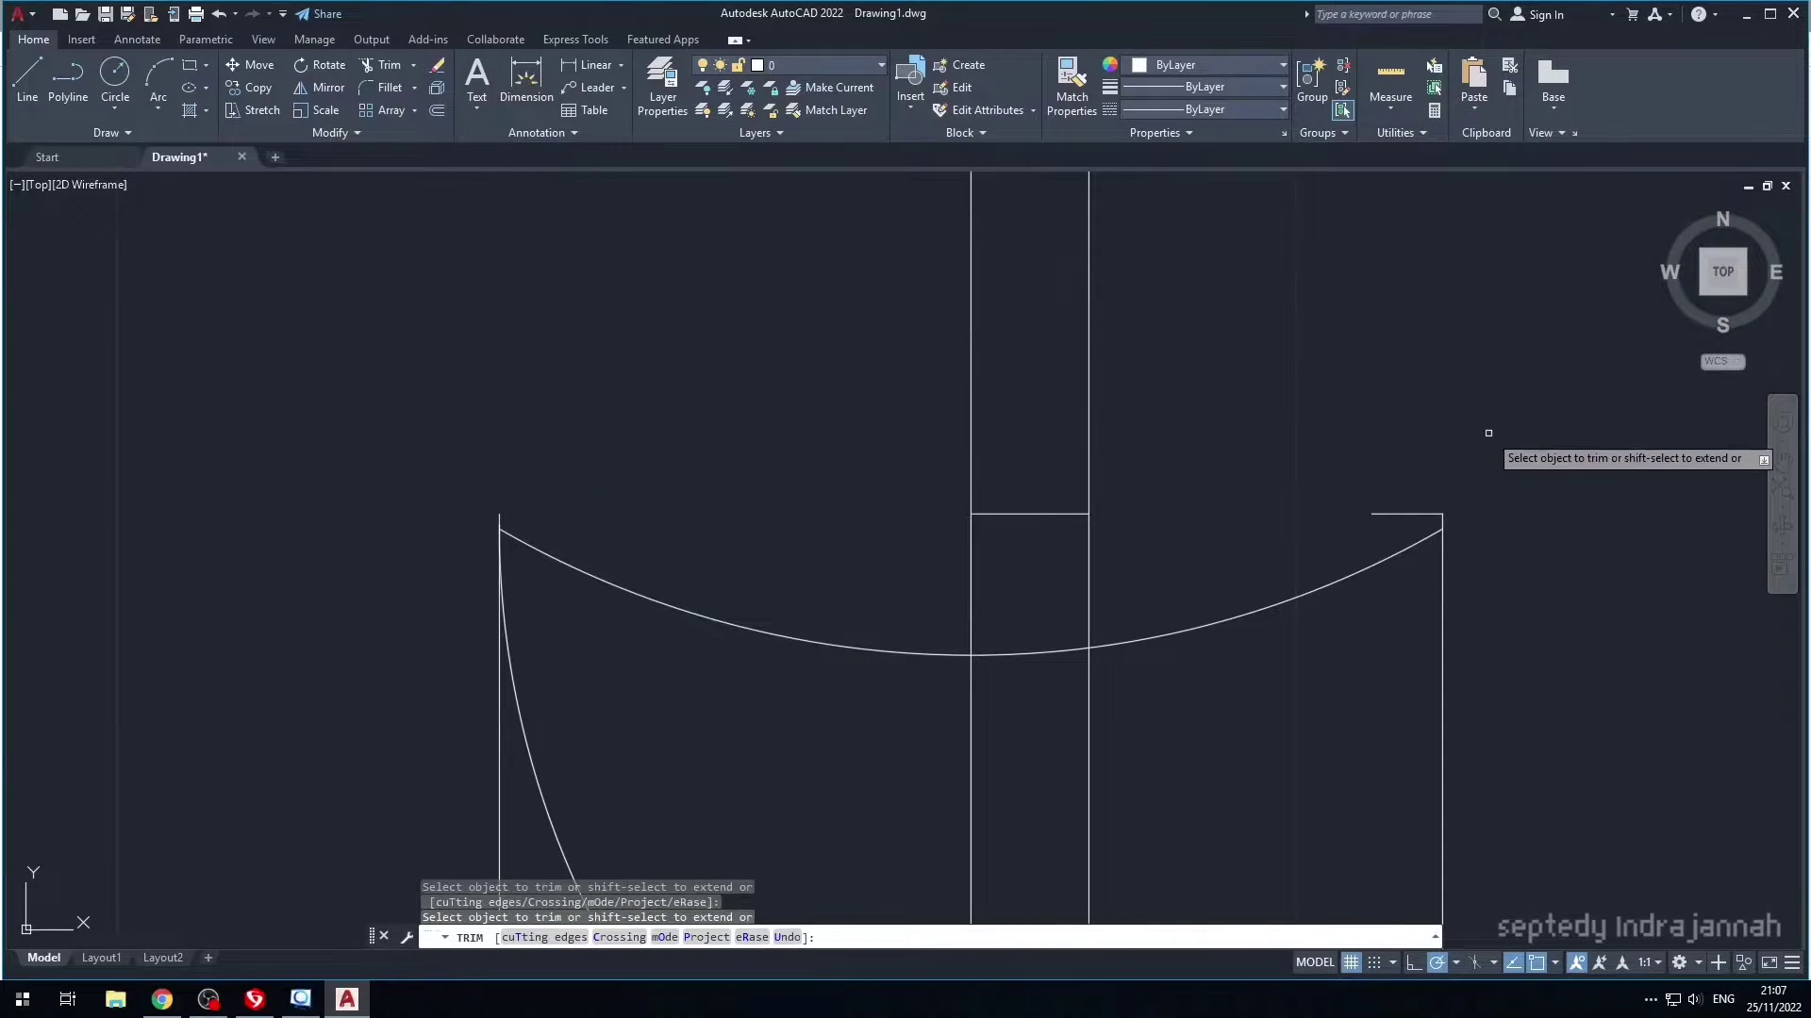
{"action": "scroll", "coordinate": [1486, 424], "scroll_direction": "down", "scroll_amount": 3}
{"action": "left_click", "coordinate": [1785, 649]}
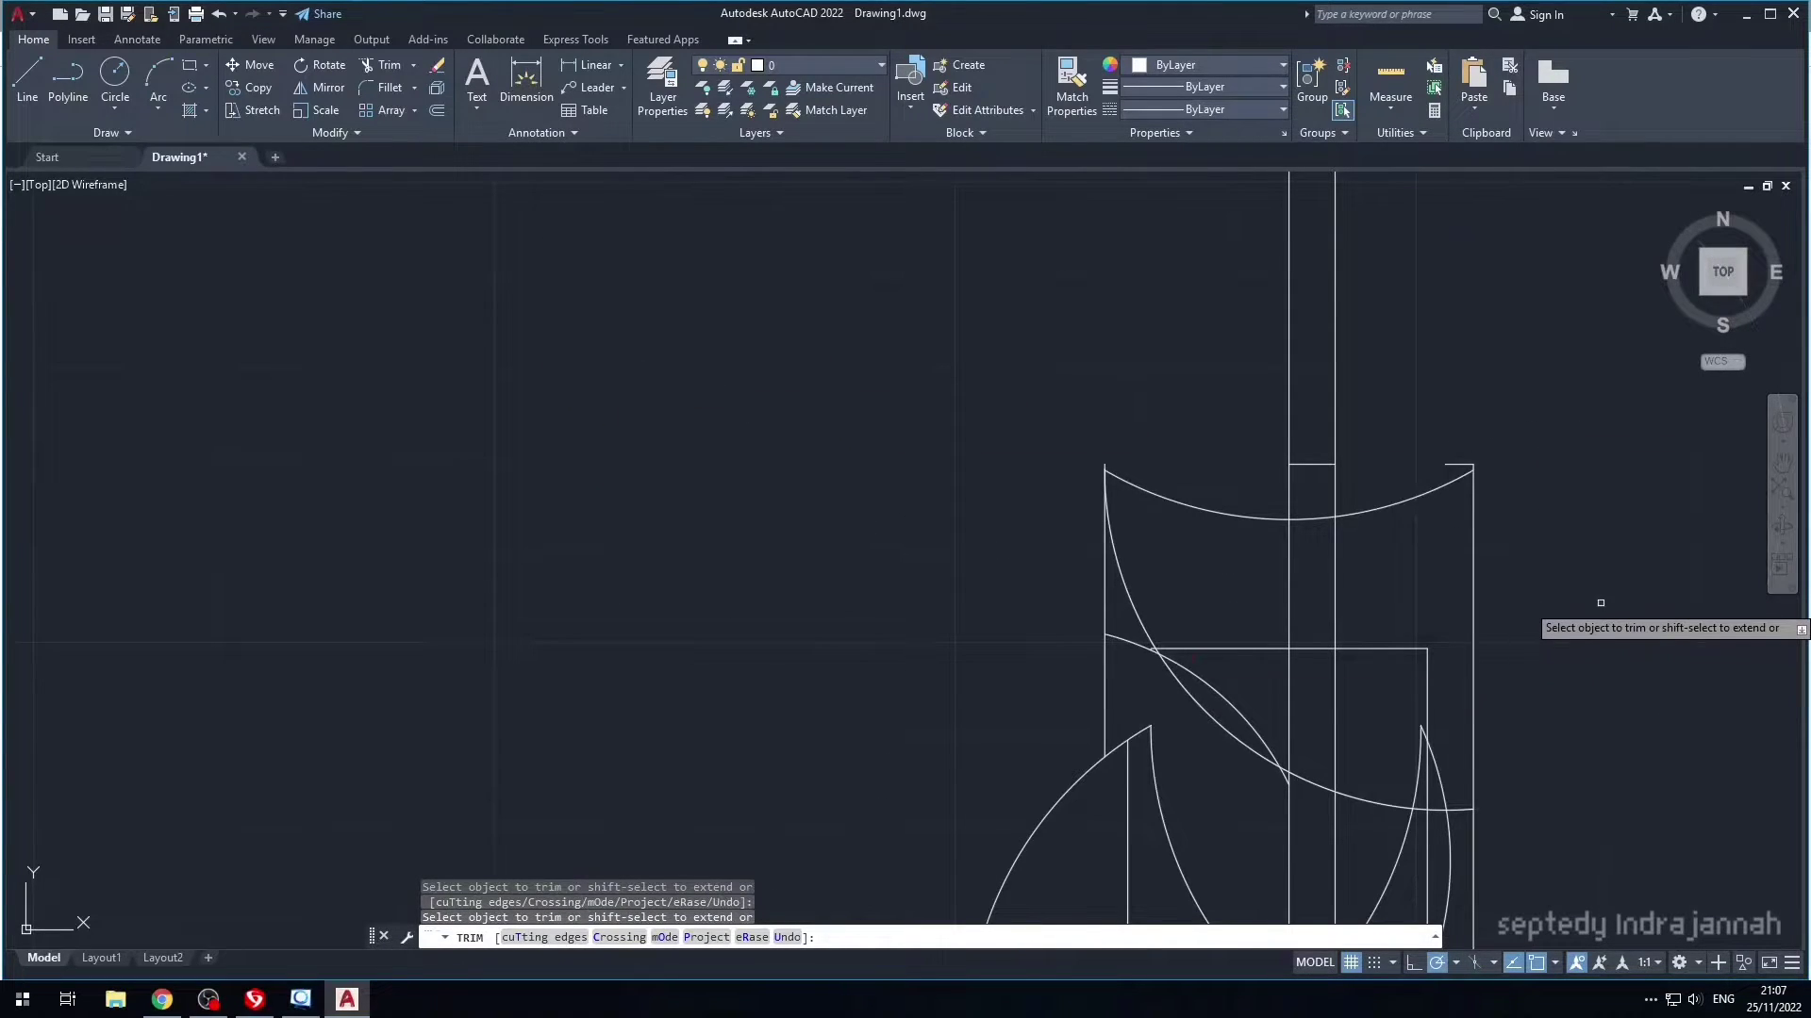
{"action": "left_click", "coordinate": [1108, 604]}
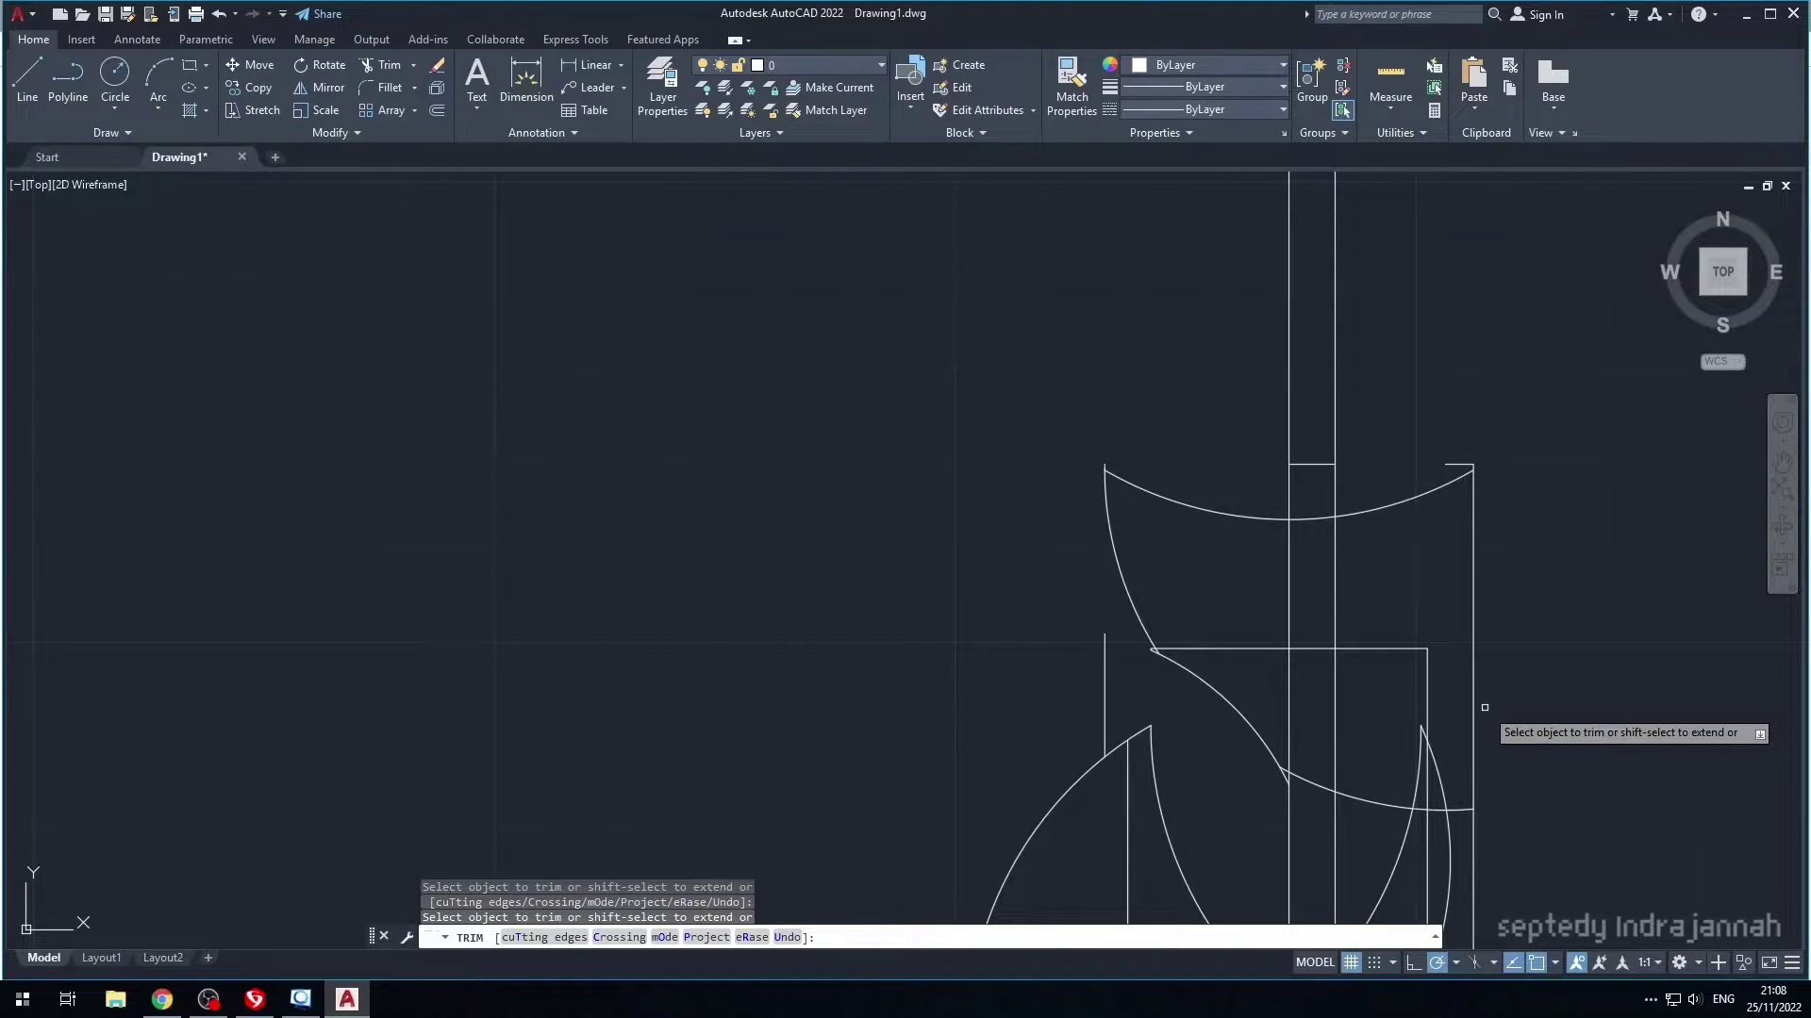
{"action": "key", "text": "Escape"}
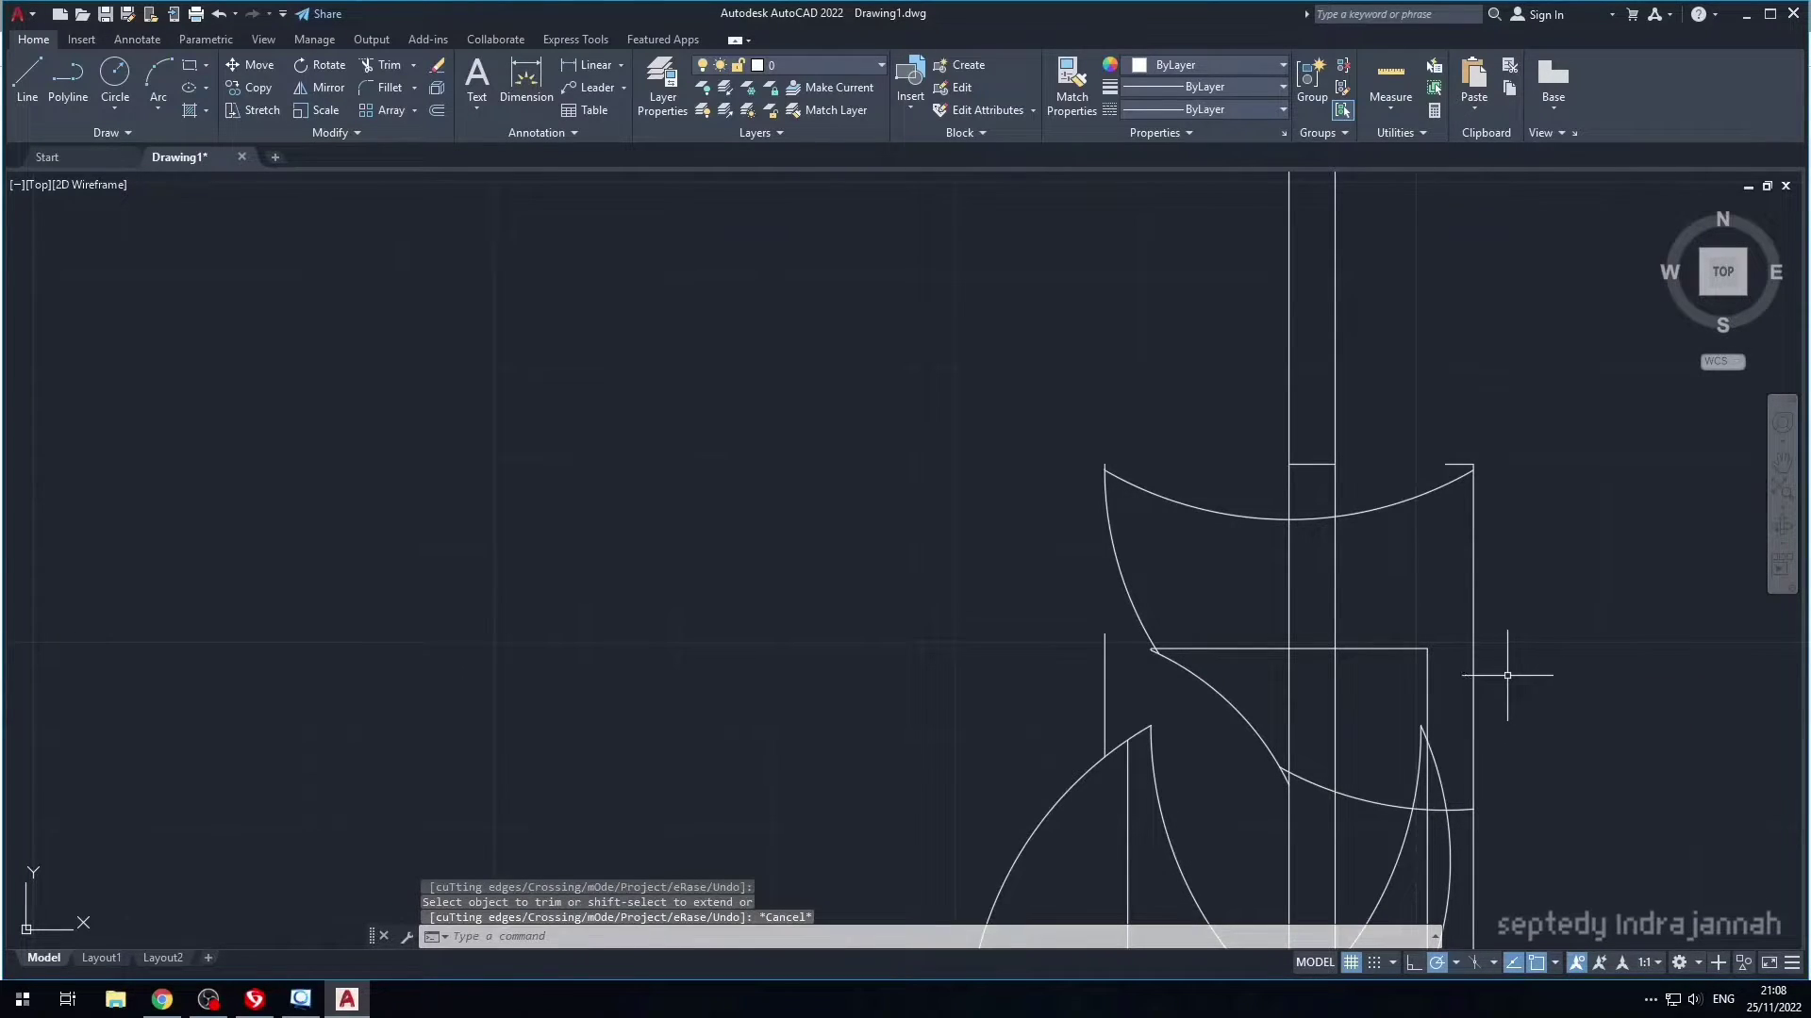
{"action": "key", "text": "Escape"}
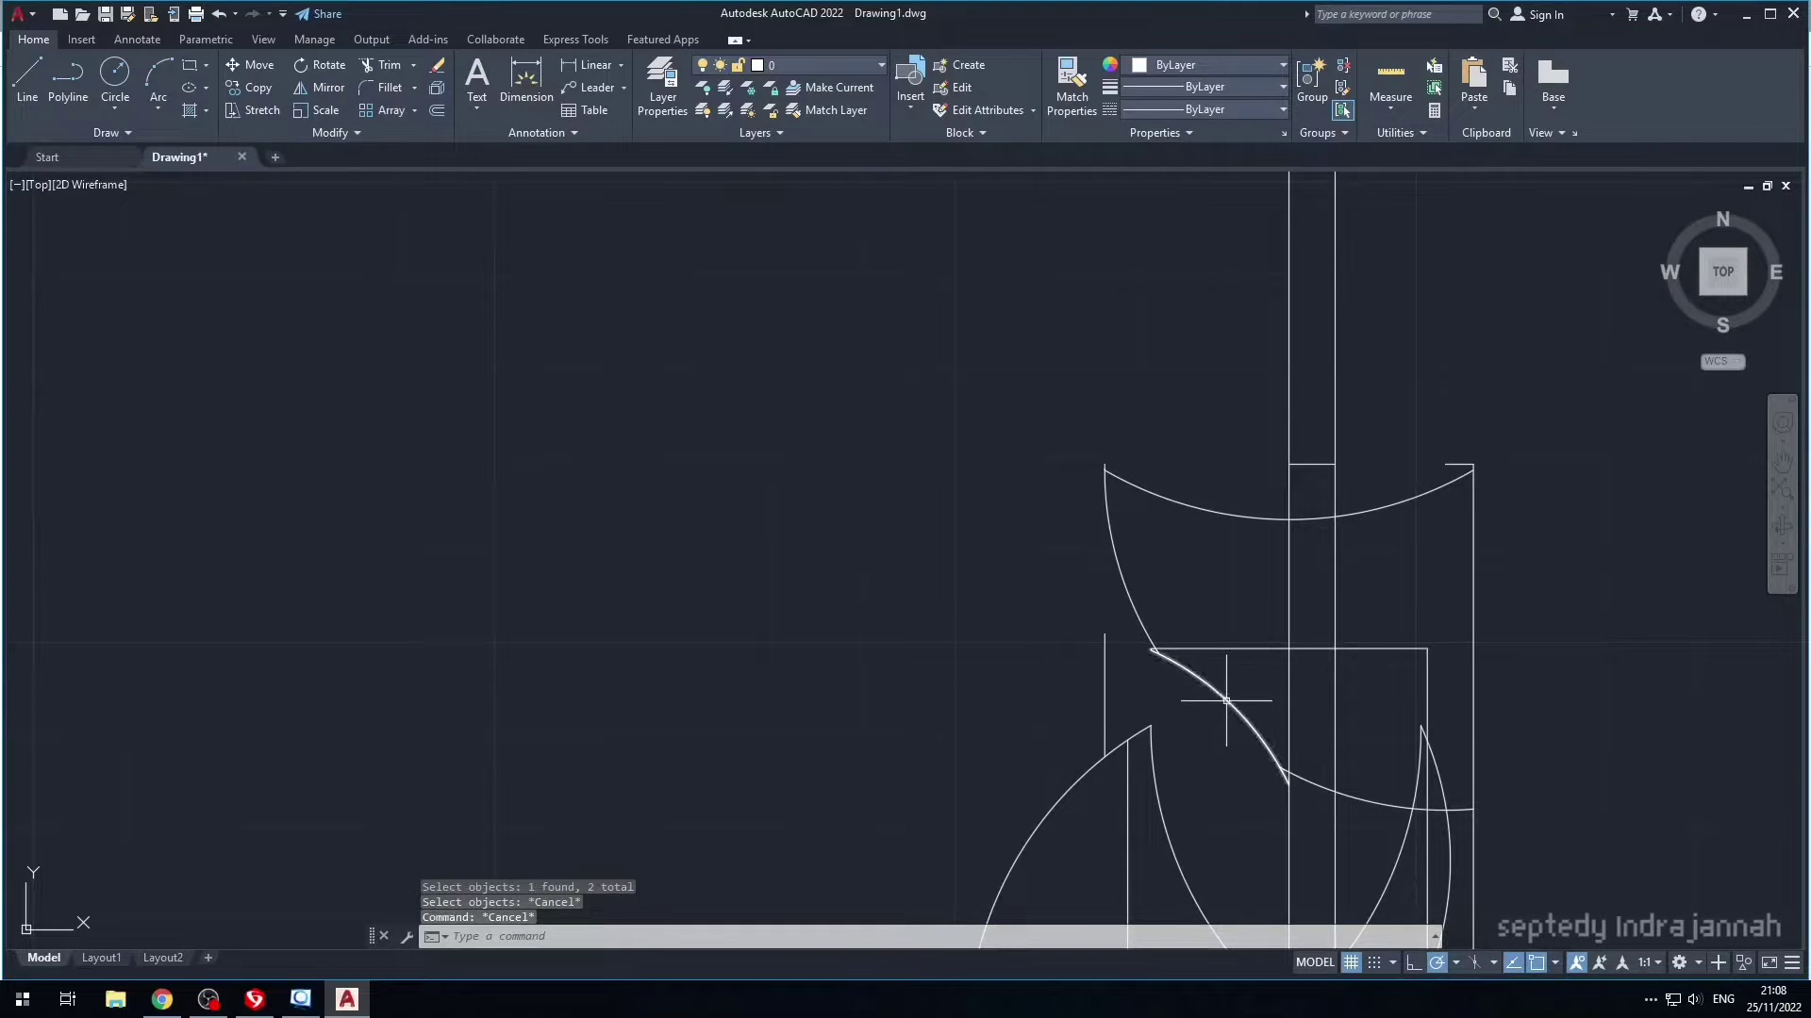
- Mirror the two left outline arcs about the vertical centre line, keeping the source objects
{"action": "left_click", "coordinate": [1226, 700]}
{"action": "left_click", "coordinate": [1123, 587]}
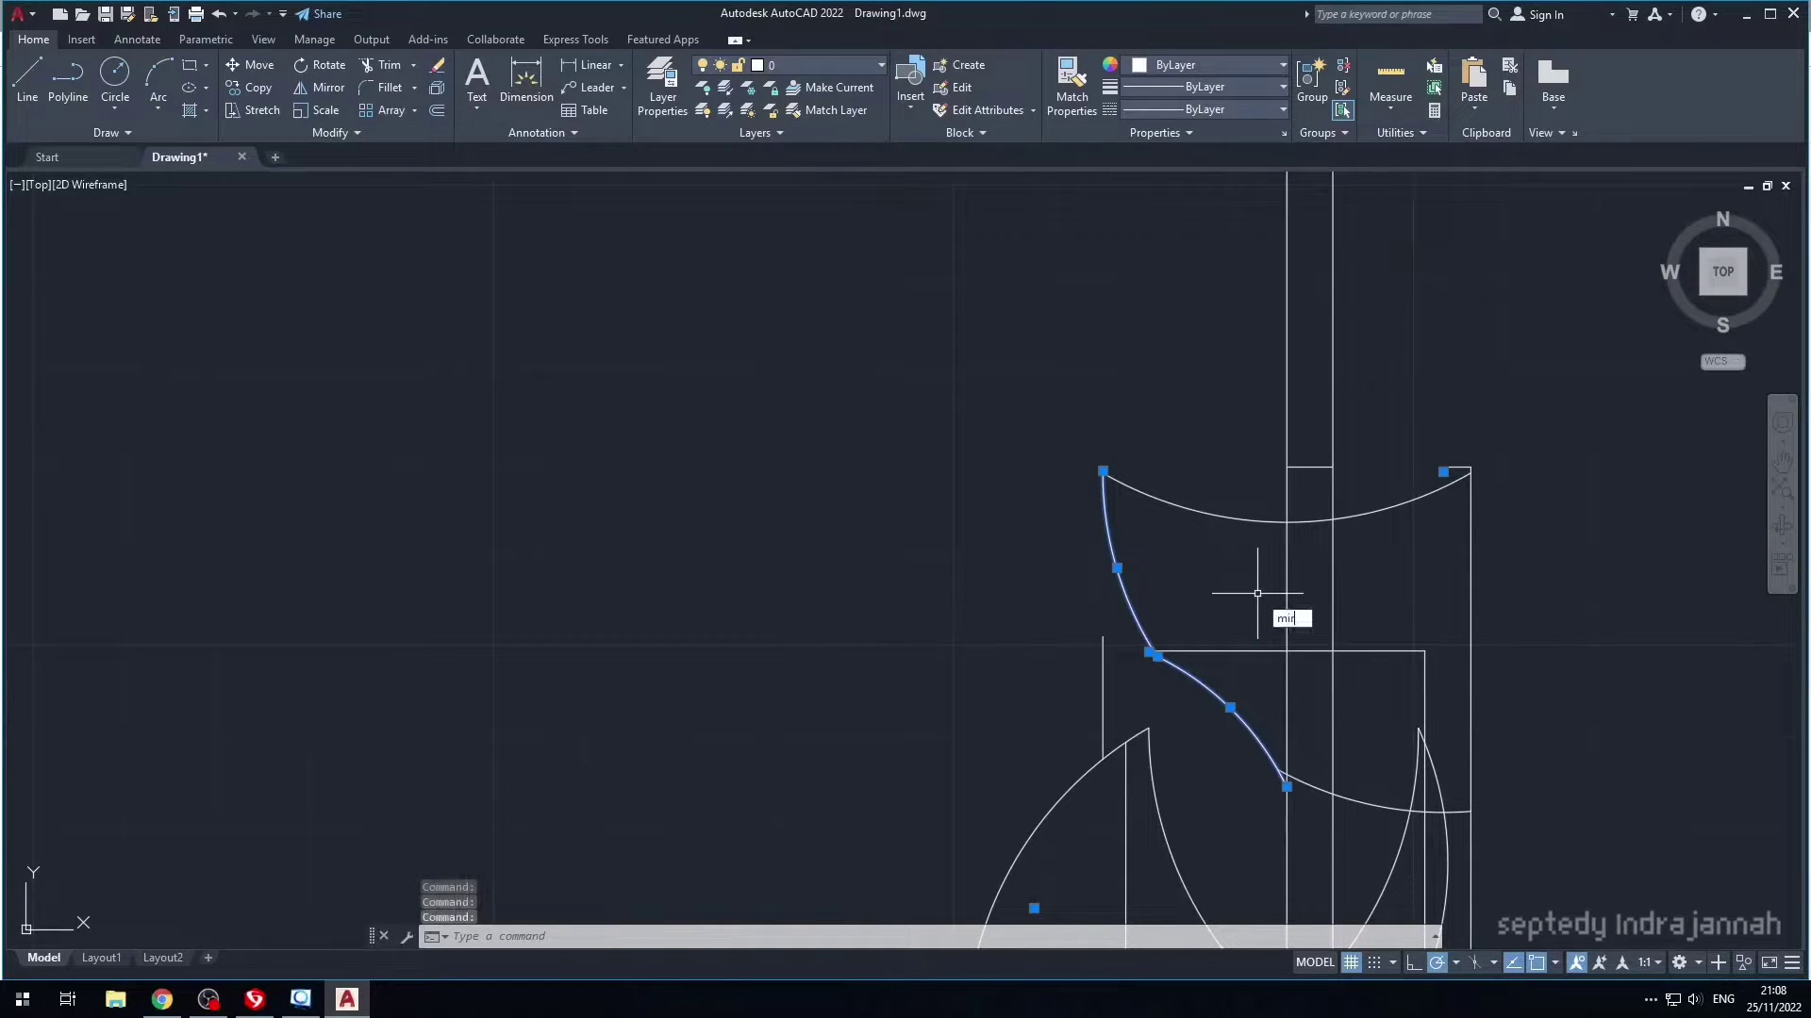
{"action": "key", "text": "Return"}
{"action": "left_click", "coordinate": [1286, 520]}
{"action": "left_click", "coordinate": [1302, 639]}
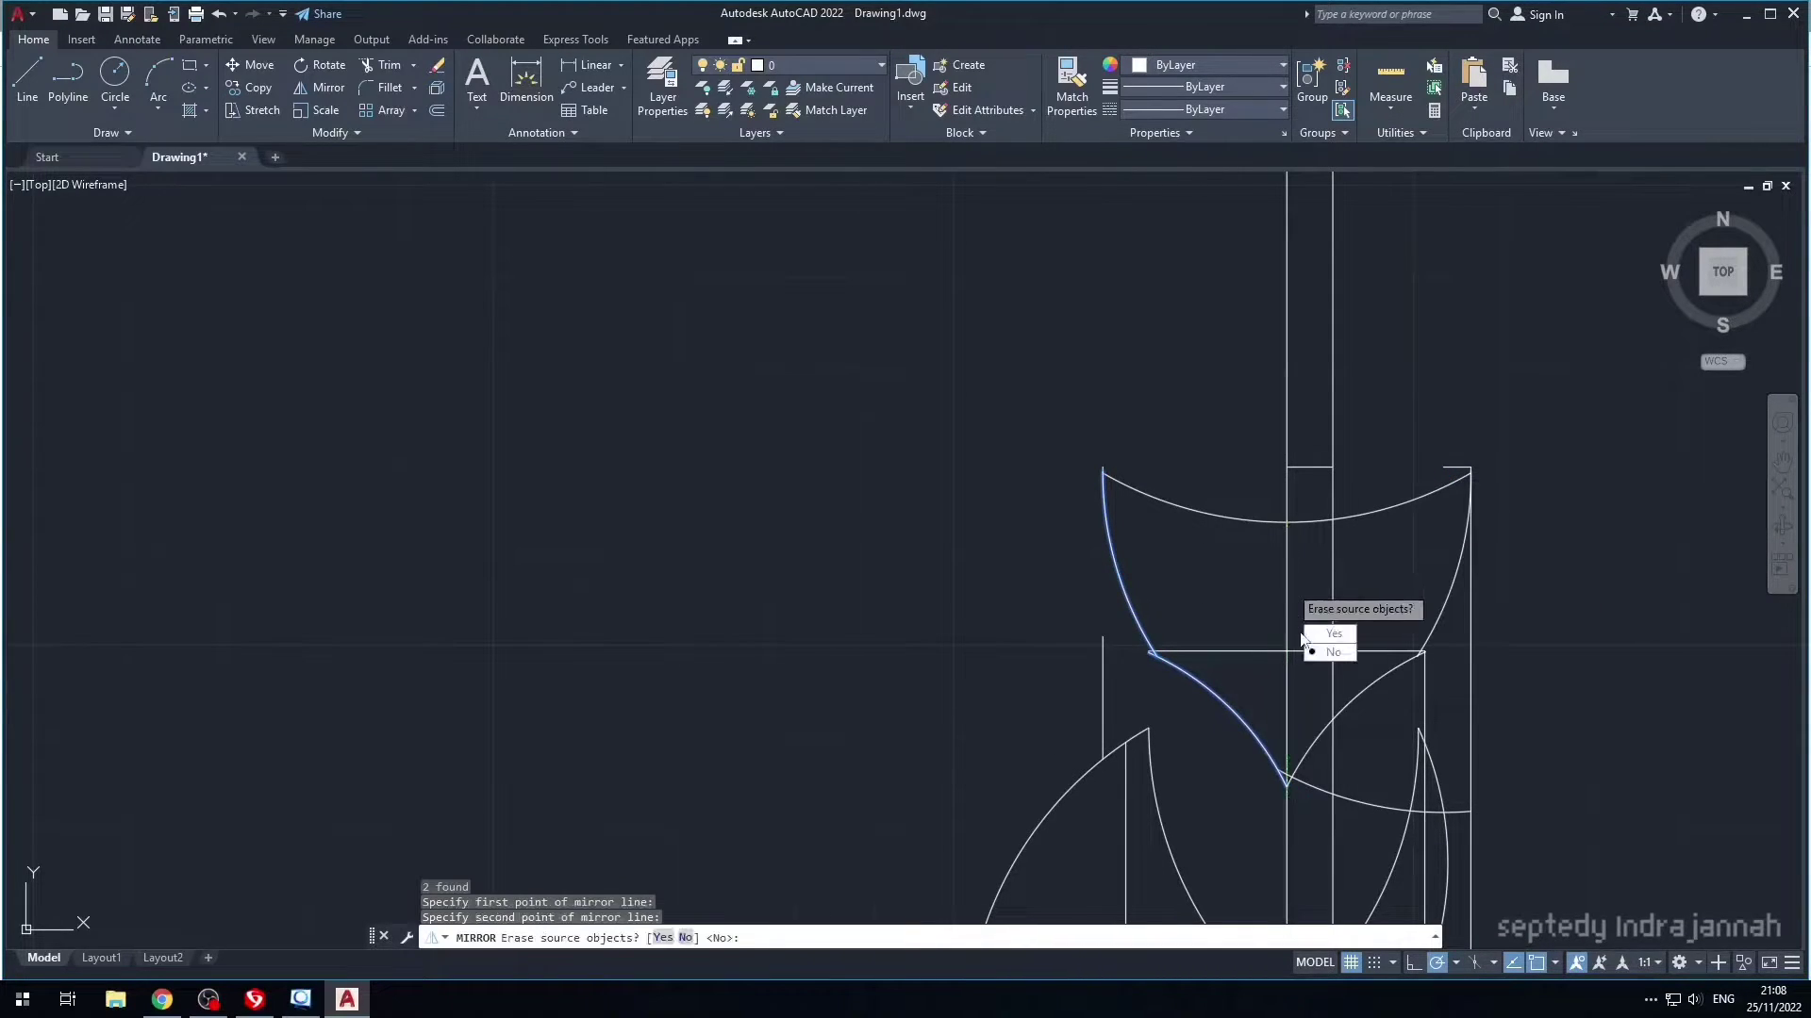
{"action": "left_click", "coordinate": [1332, 651]}
- Erase the vertical centre lines and their short cross lines running through and above the upper figure
{"action": "scroll", "coordinate": [1464, 674], "scroll_direction": "down", "scroll_amount": 2}
{"action": "mouse_move", "coordinate": [1587, 712]}
{"action": "middle_mouse_down"}
{"action": "mouse_move", "coordinate": [1483, 653]}
{"action": "mouse_move", "coordinate": [1451, 663]}
{"action": "middle_mouse_up"}
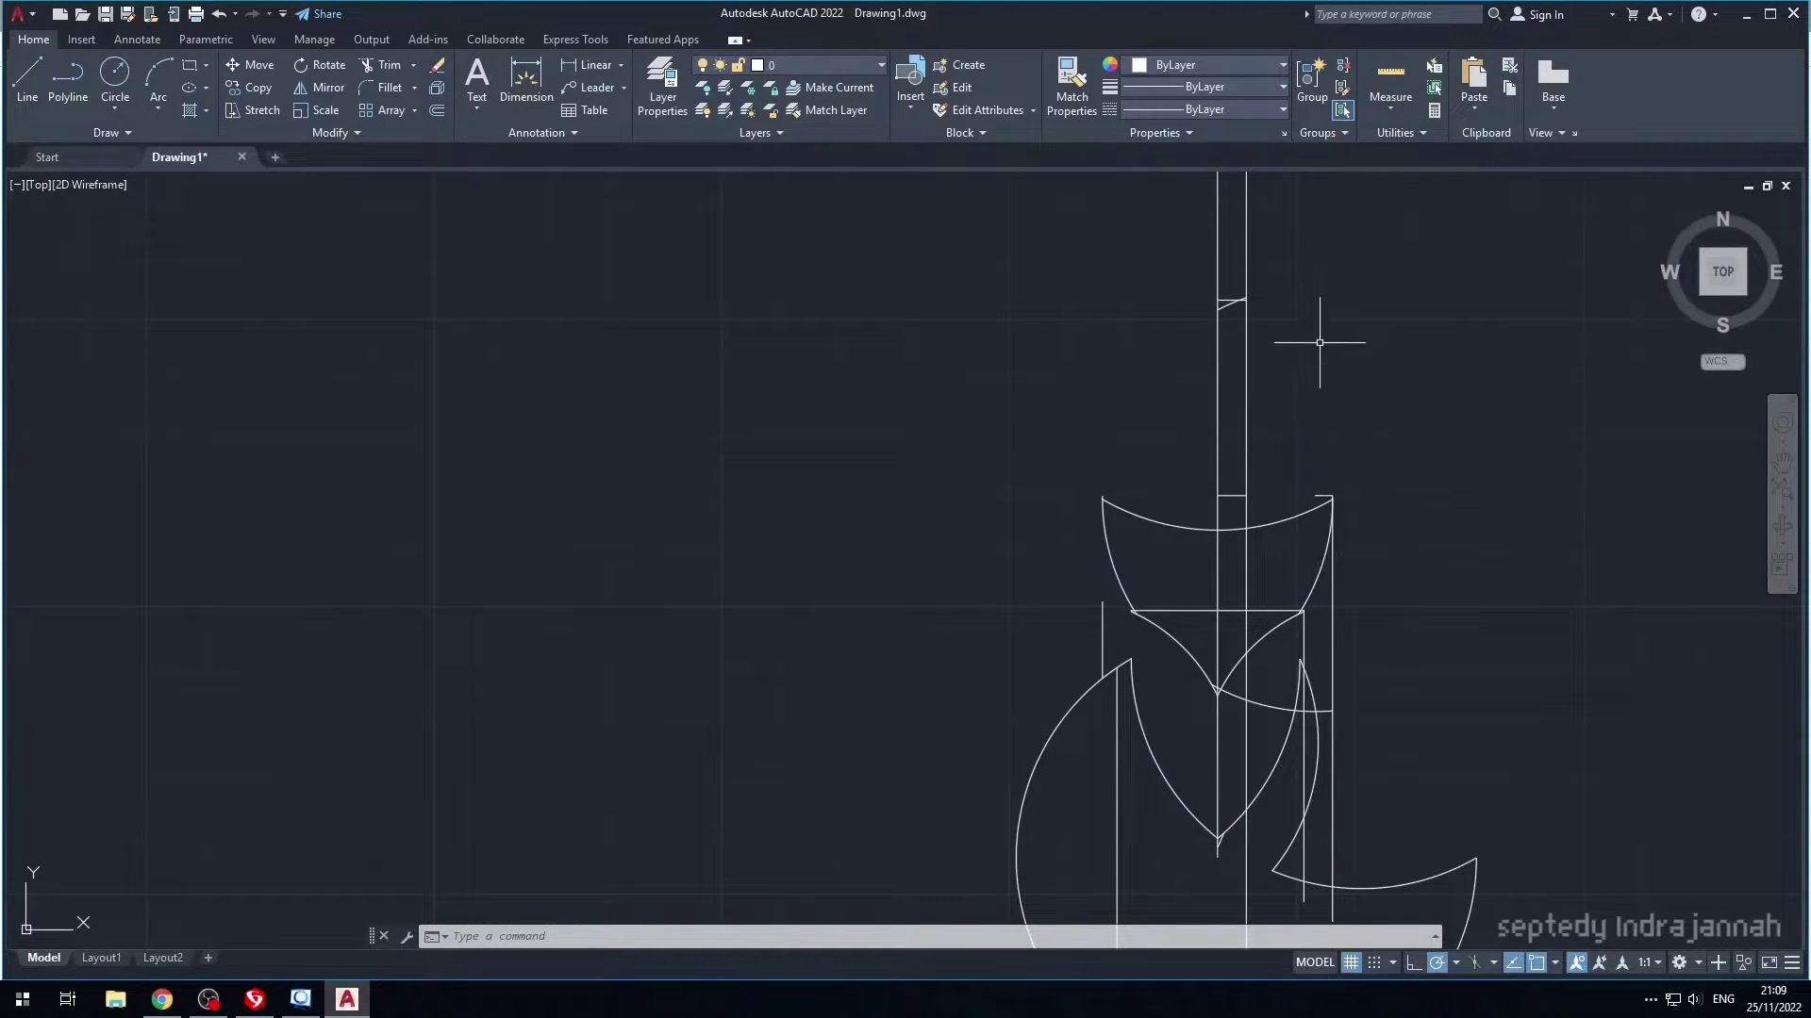
{"action": "left_click", "coordinate": [1319, 342]}
{"action": "left_click", "coordinate": [1154, 296]}
{"action": "key", "text": "Delete"}
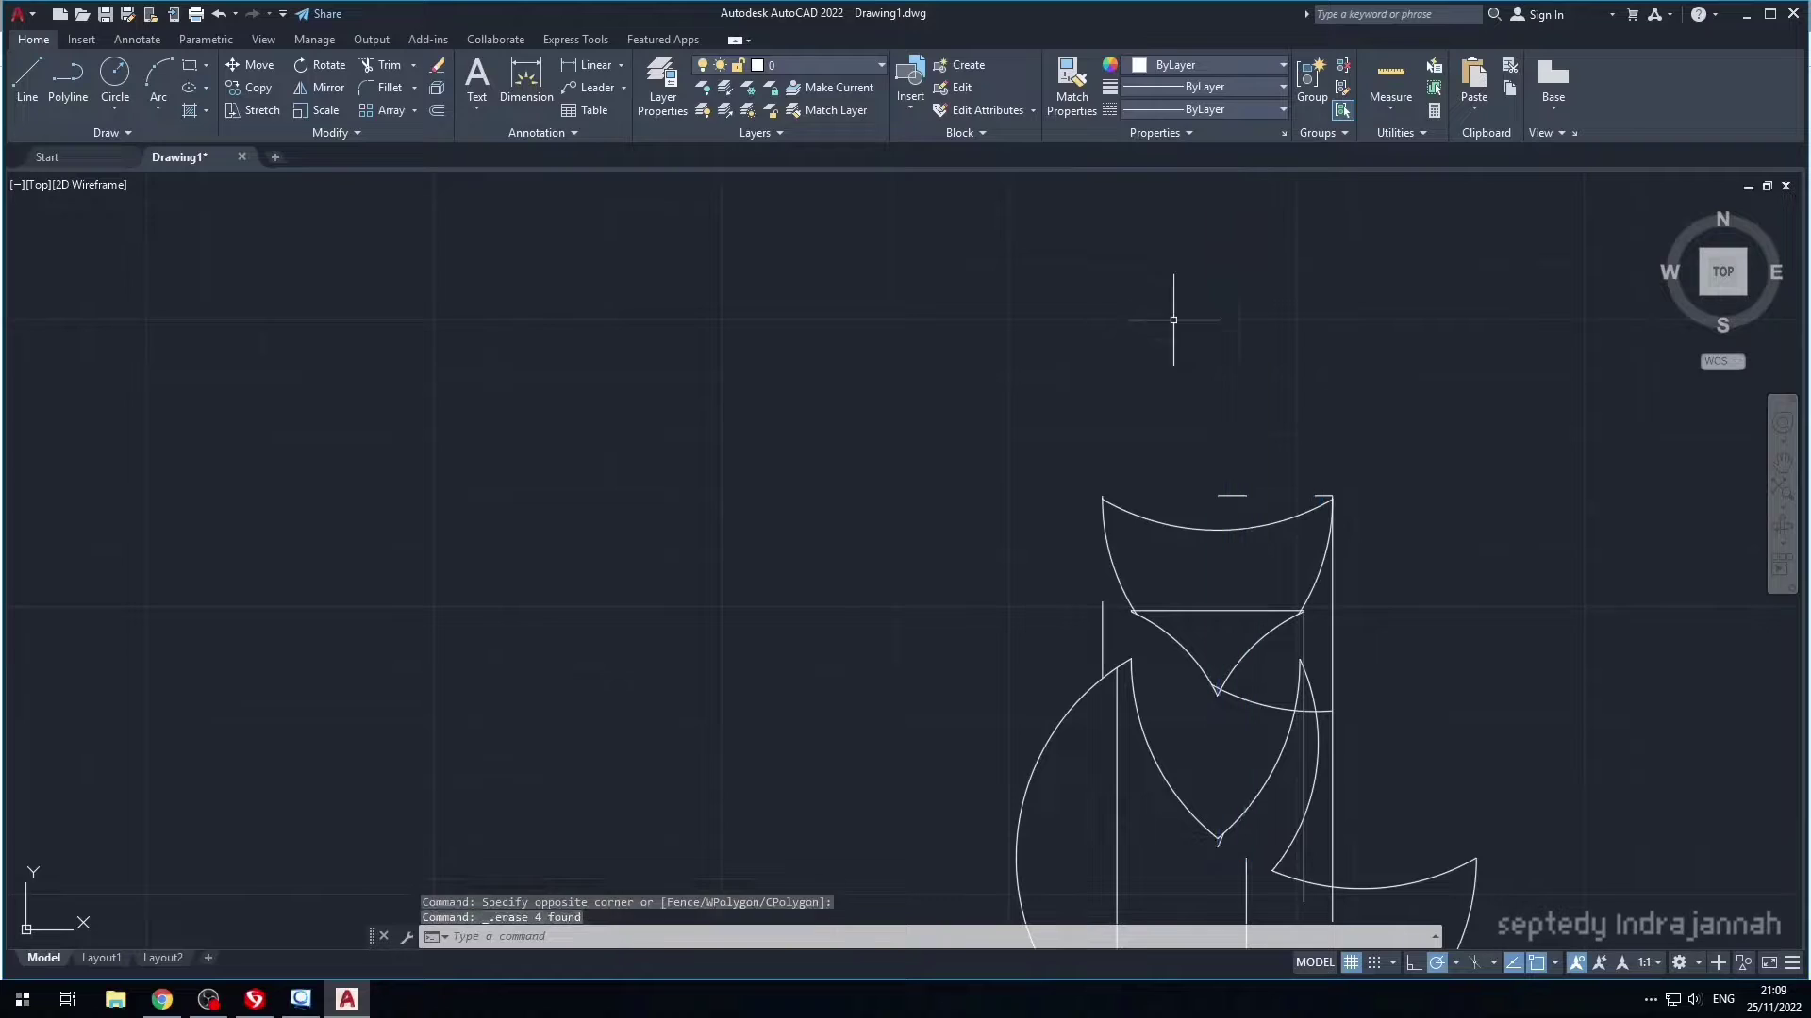
{"action": "left_click", "coordinate": [1236, 495]}
{"action": "key", "text": "Delete"}
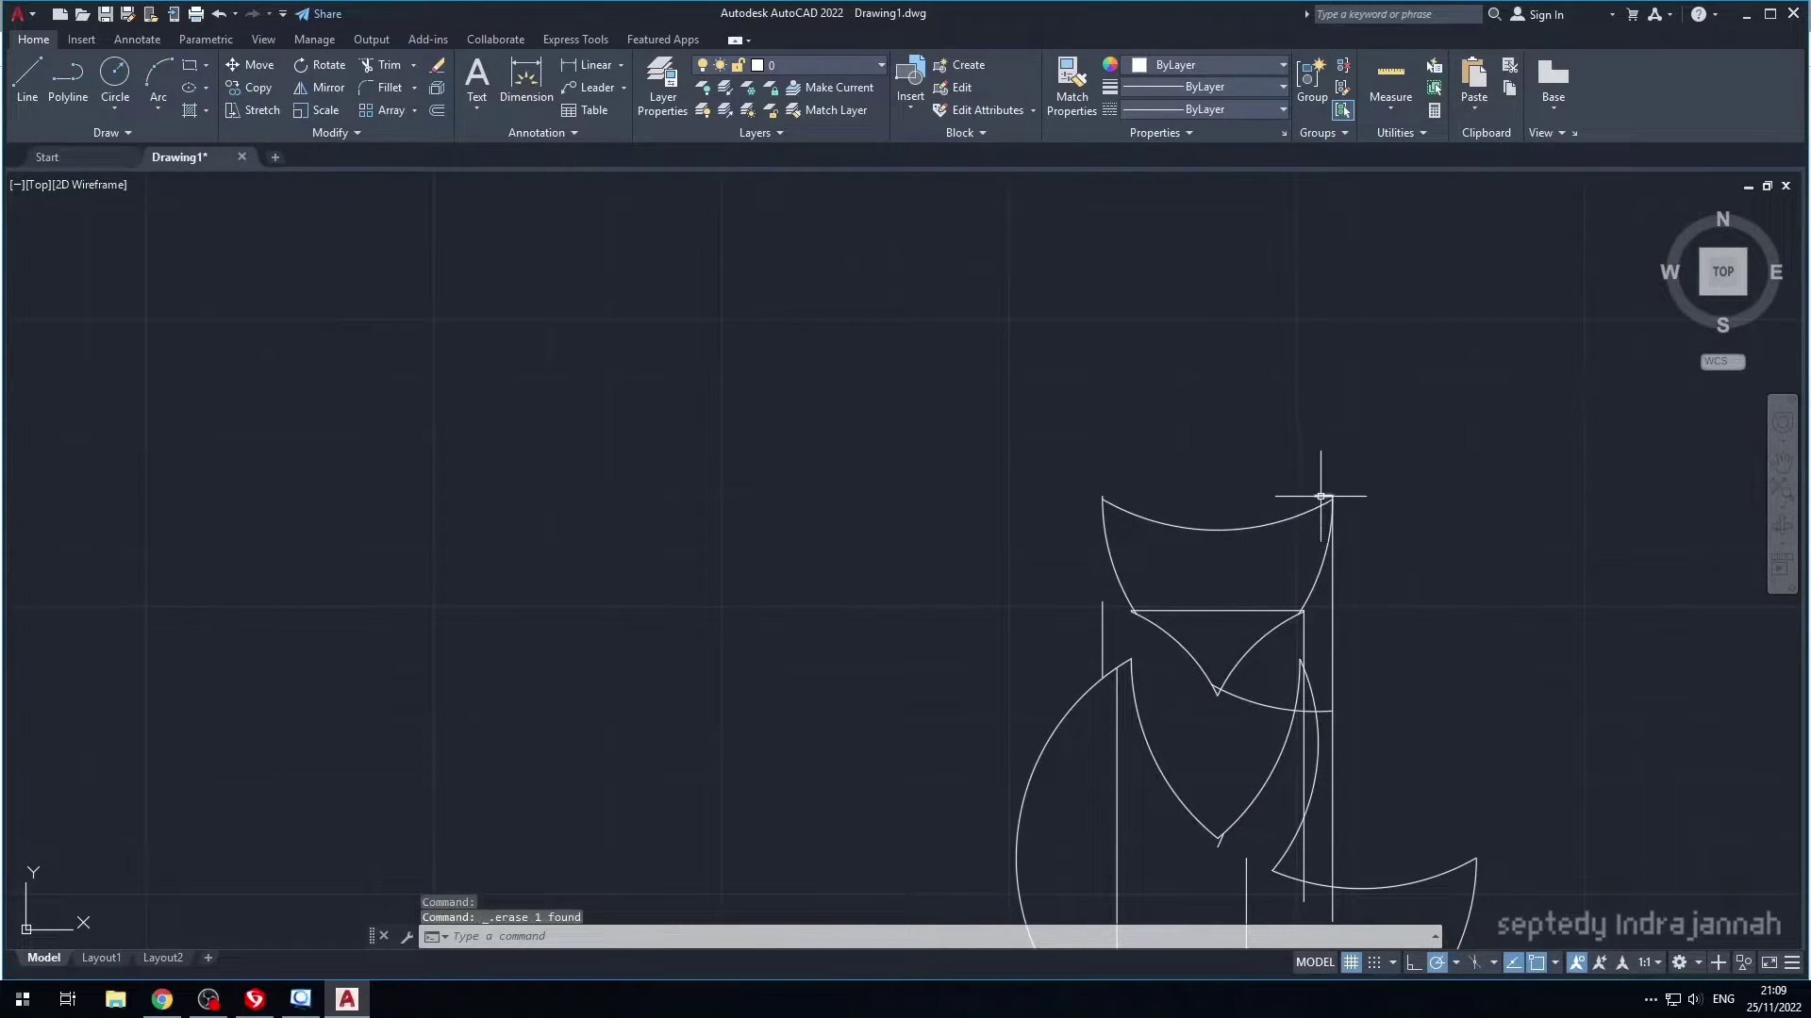
- Erase the outer and inner right vertical construction lines and the horizontal line across the upper figure
{"action": "left_click", "coordinate": [1336, 581]}
{"action": "scroll", "coordinate": [1336, 582], "scroll_direction": "down", "scroll_amount": 2}
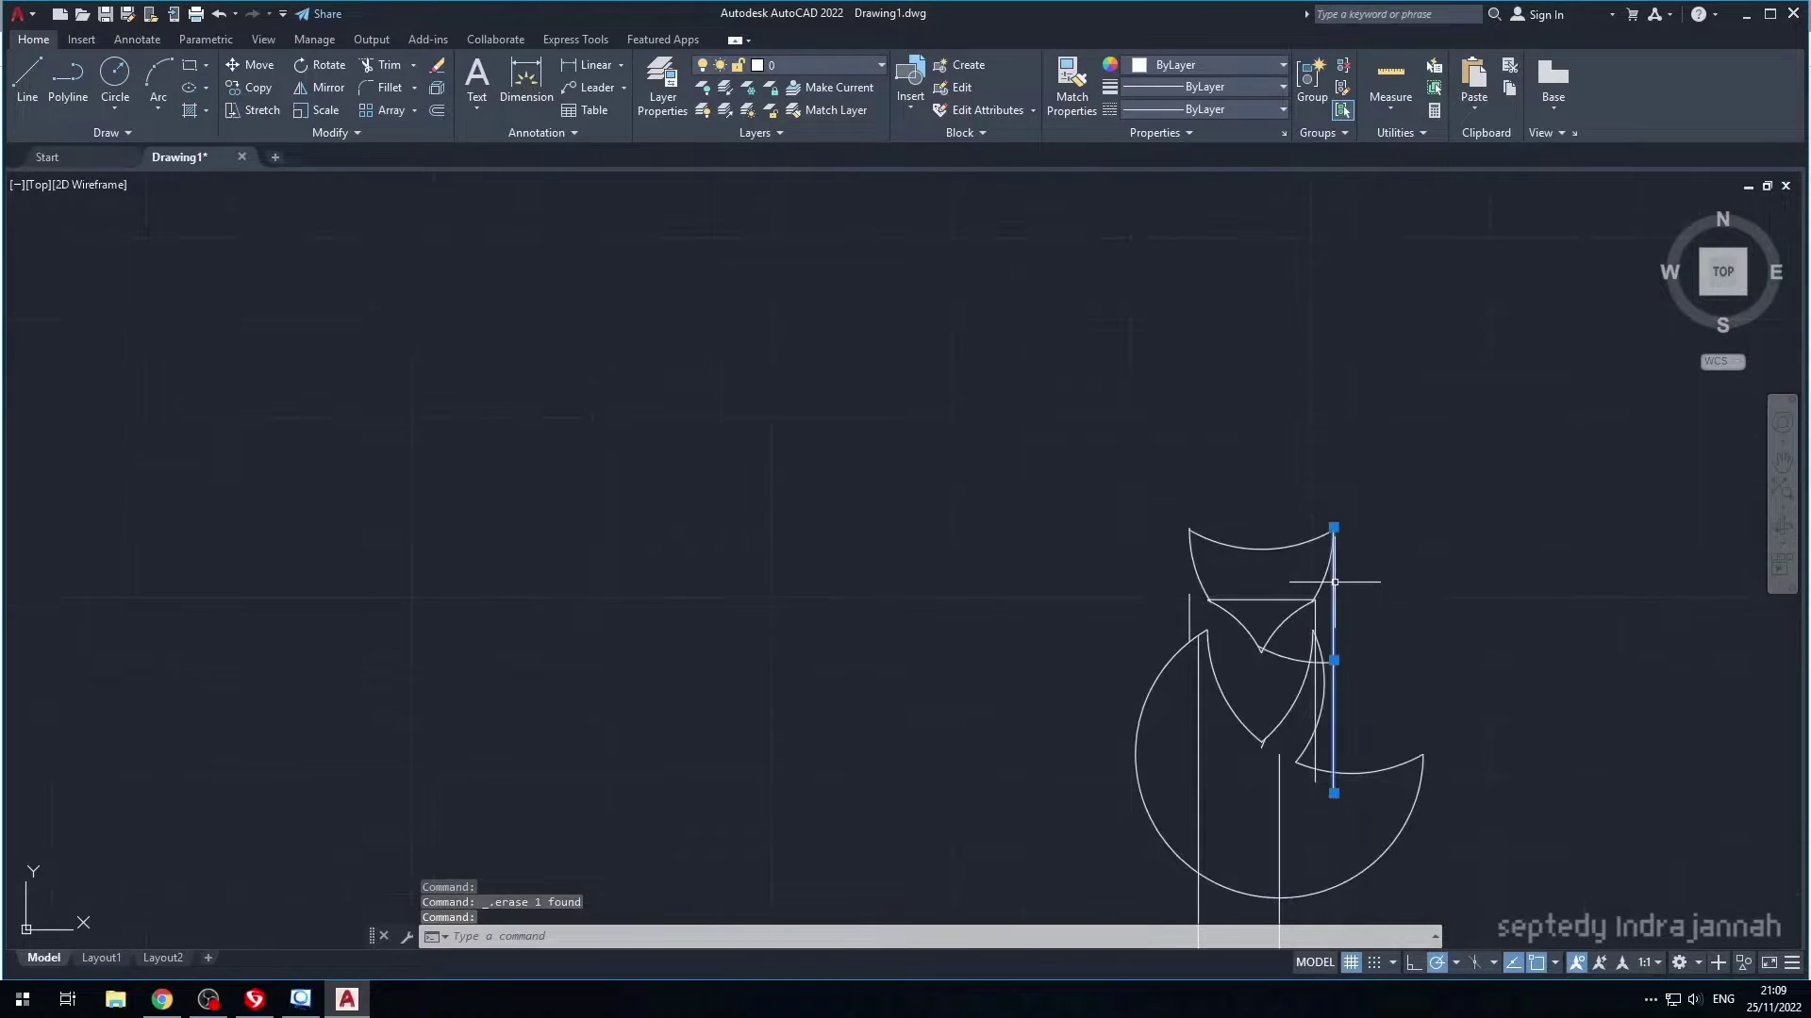
{"action": "scroll", "coordinate": [1357, 566], "scroll_direction": "up", "scroll_amount": 2}
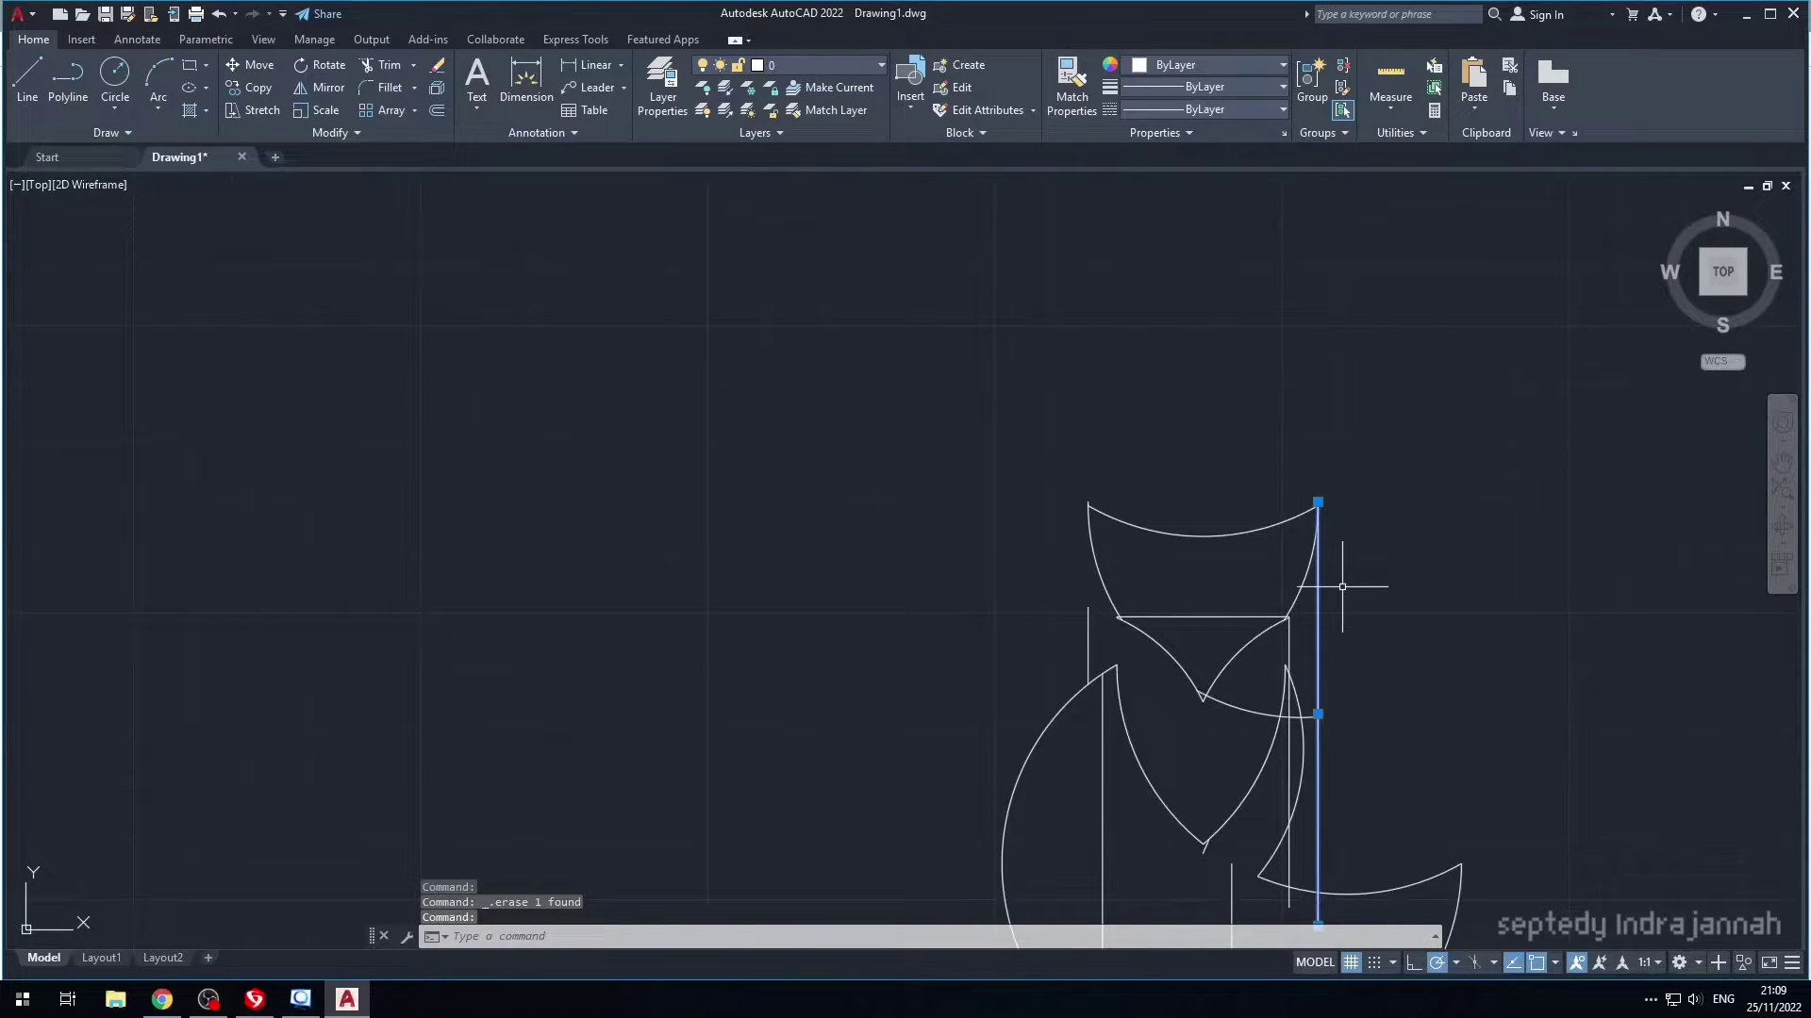
{"action": "left_click", "coordinate": [1195, 614]}
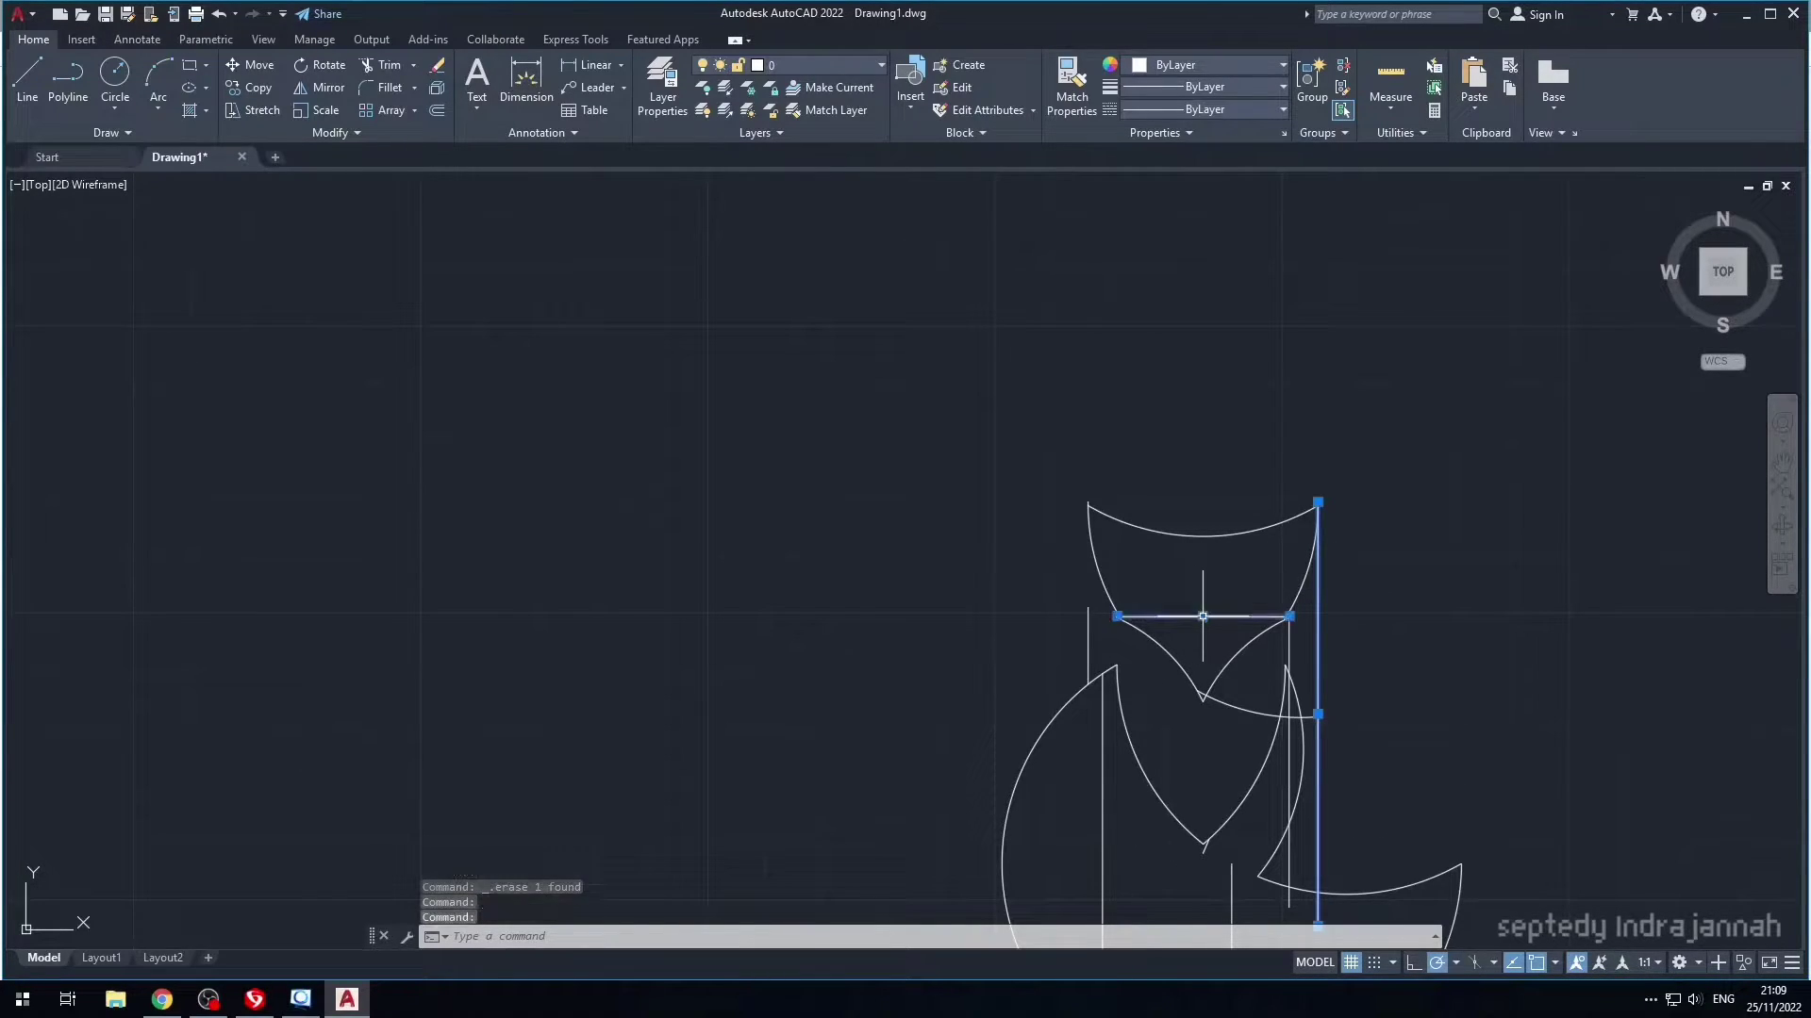
{"action": "key", "text": "Delete"}
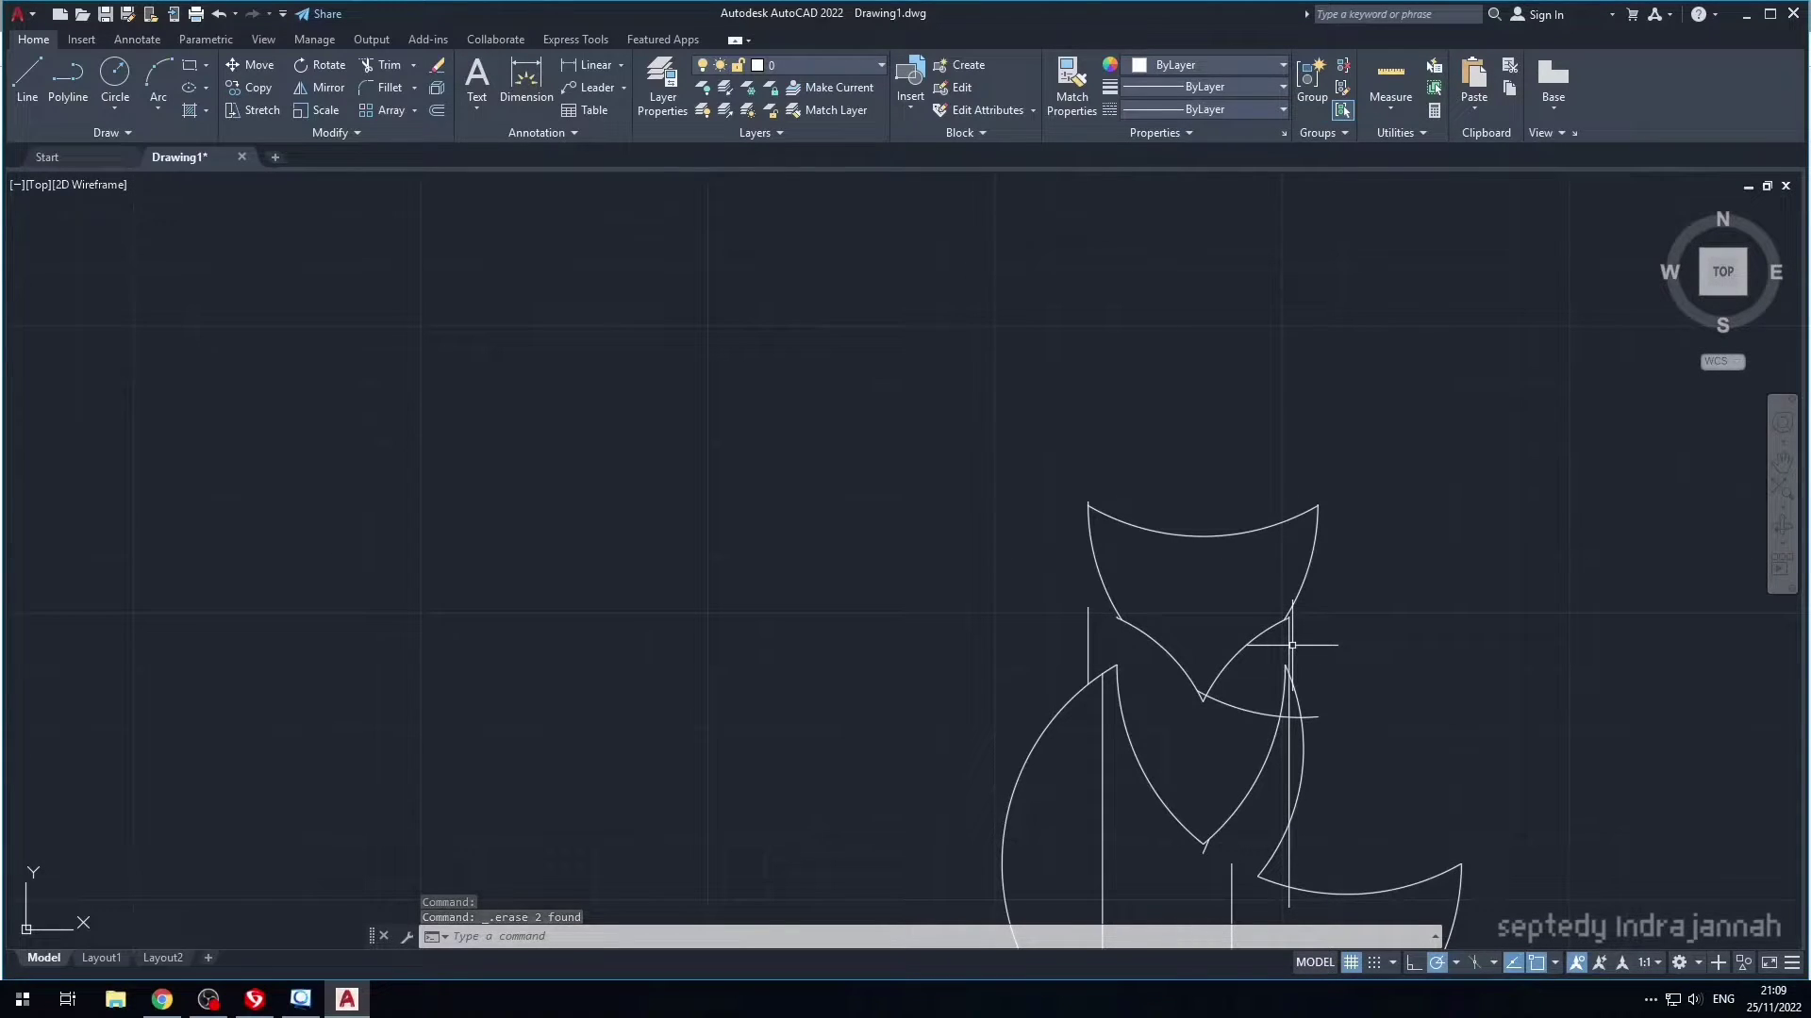
{"action": "left_click", "coordinate": [1292, 645]}
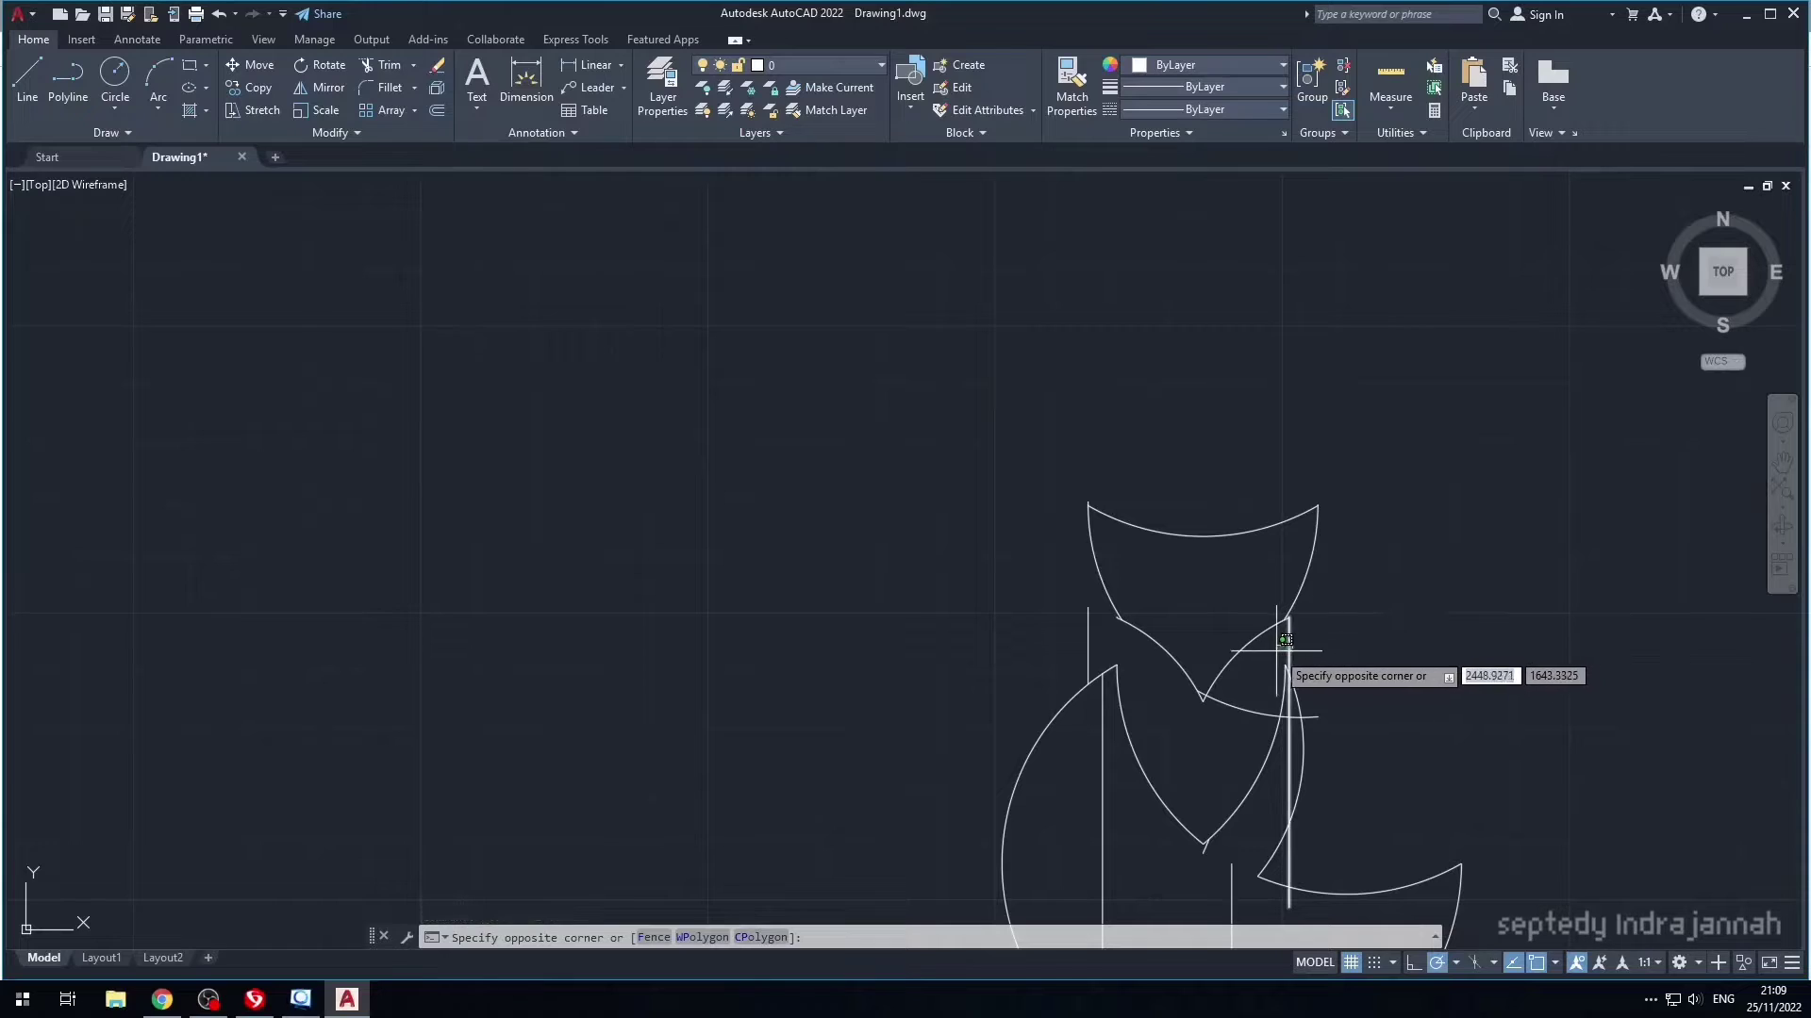
{"action": "left_click", "coordinate": [1284, 640]}
{"action": "key", "text": "Delete"}
- Stretch the outer ends of the upper figure's two lower arcs to the lower endpoints of its side arcs
{"action": "scroll", "coordinate": [1283, 627], "scroll_direction": "up", "scroll_amount": 5}
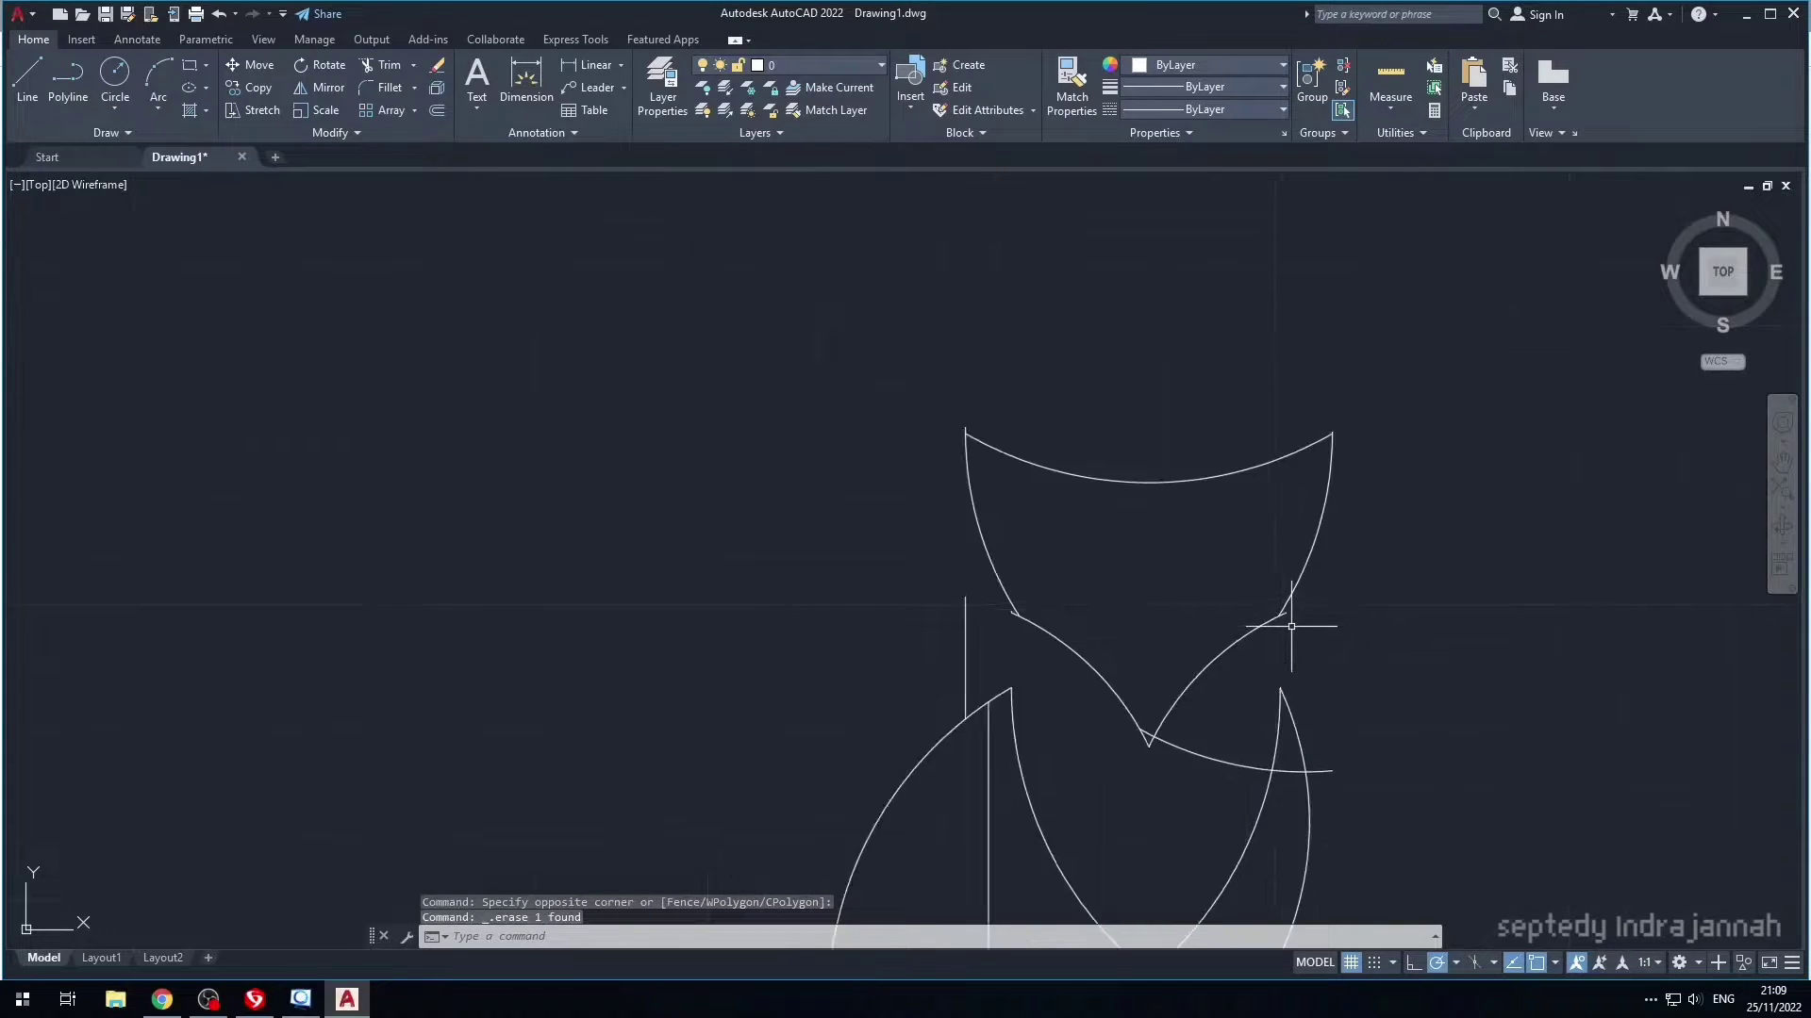
{"action": "left_click", "coordinate": [1273, 593]}
{"action": "left_click", "coordinate": [1275, 591]}
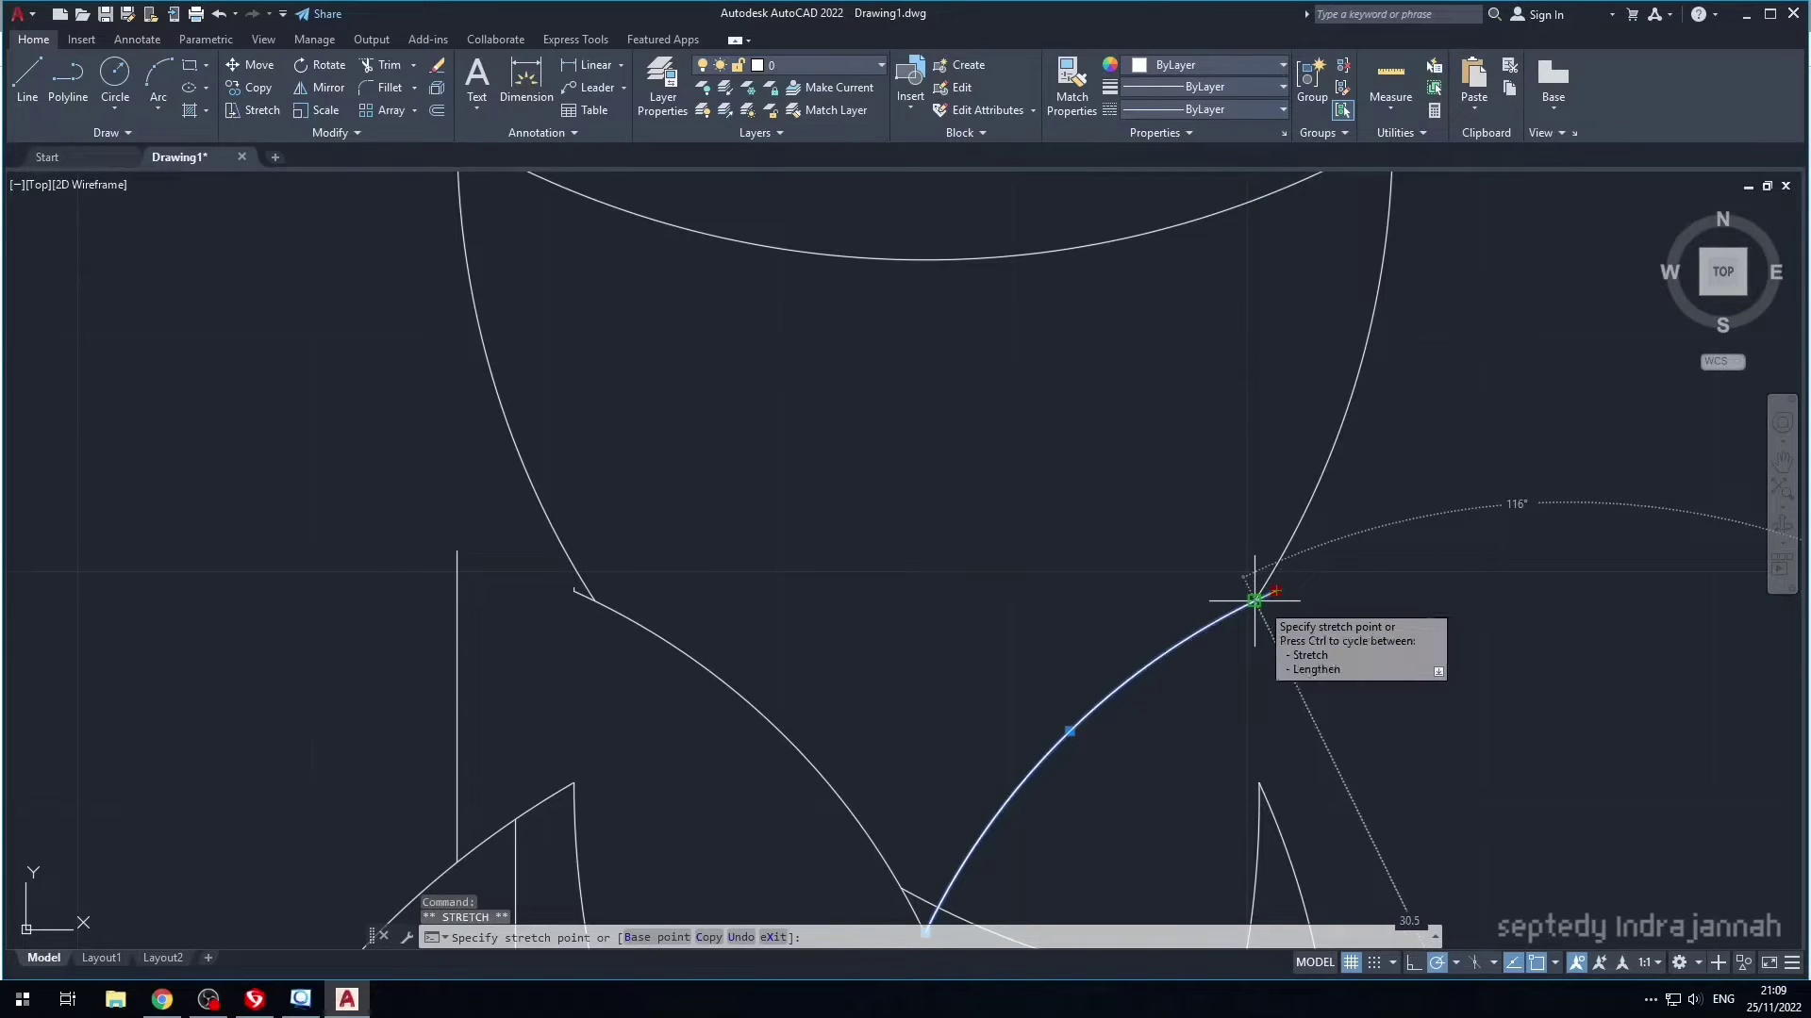
{"action": "left_click", "coordinate": [1260, 600]}
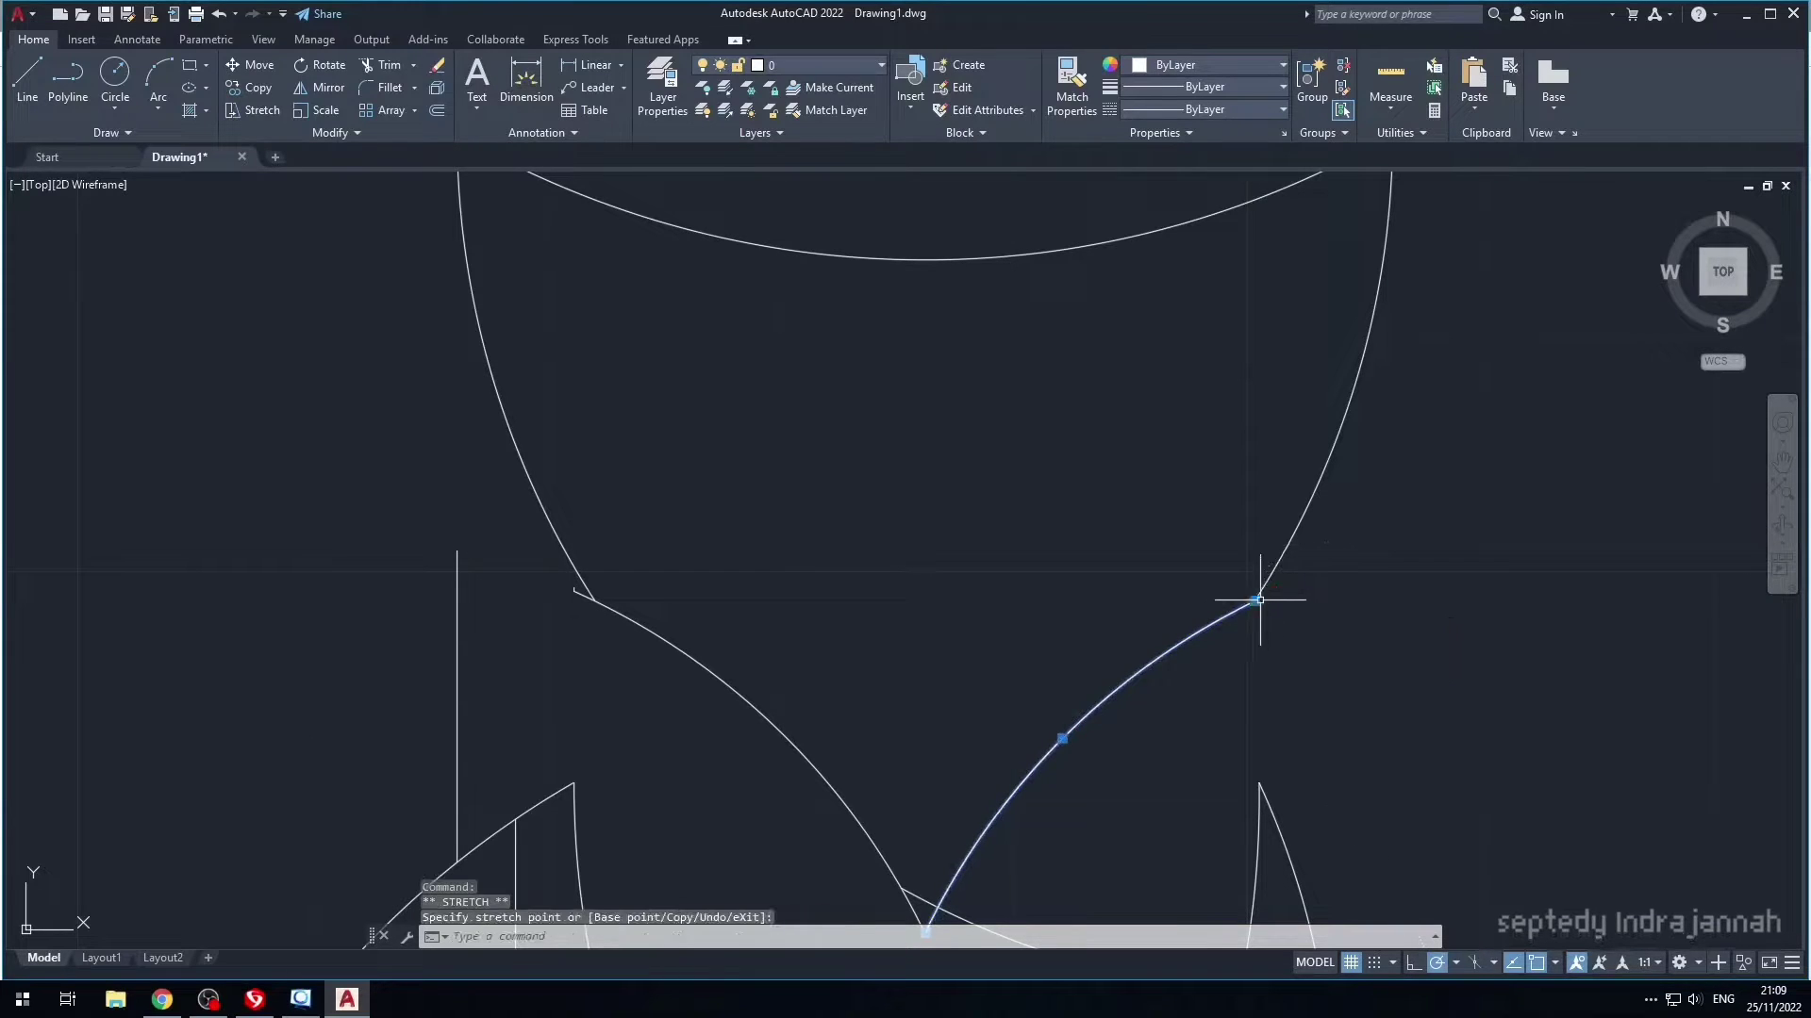
{"action": "left_click", "coordinate": [578, 593]}
{"action": "left_click", "coordinate": [578, 594]}
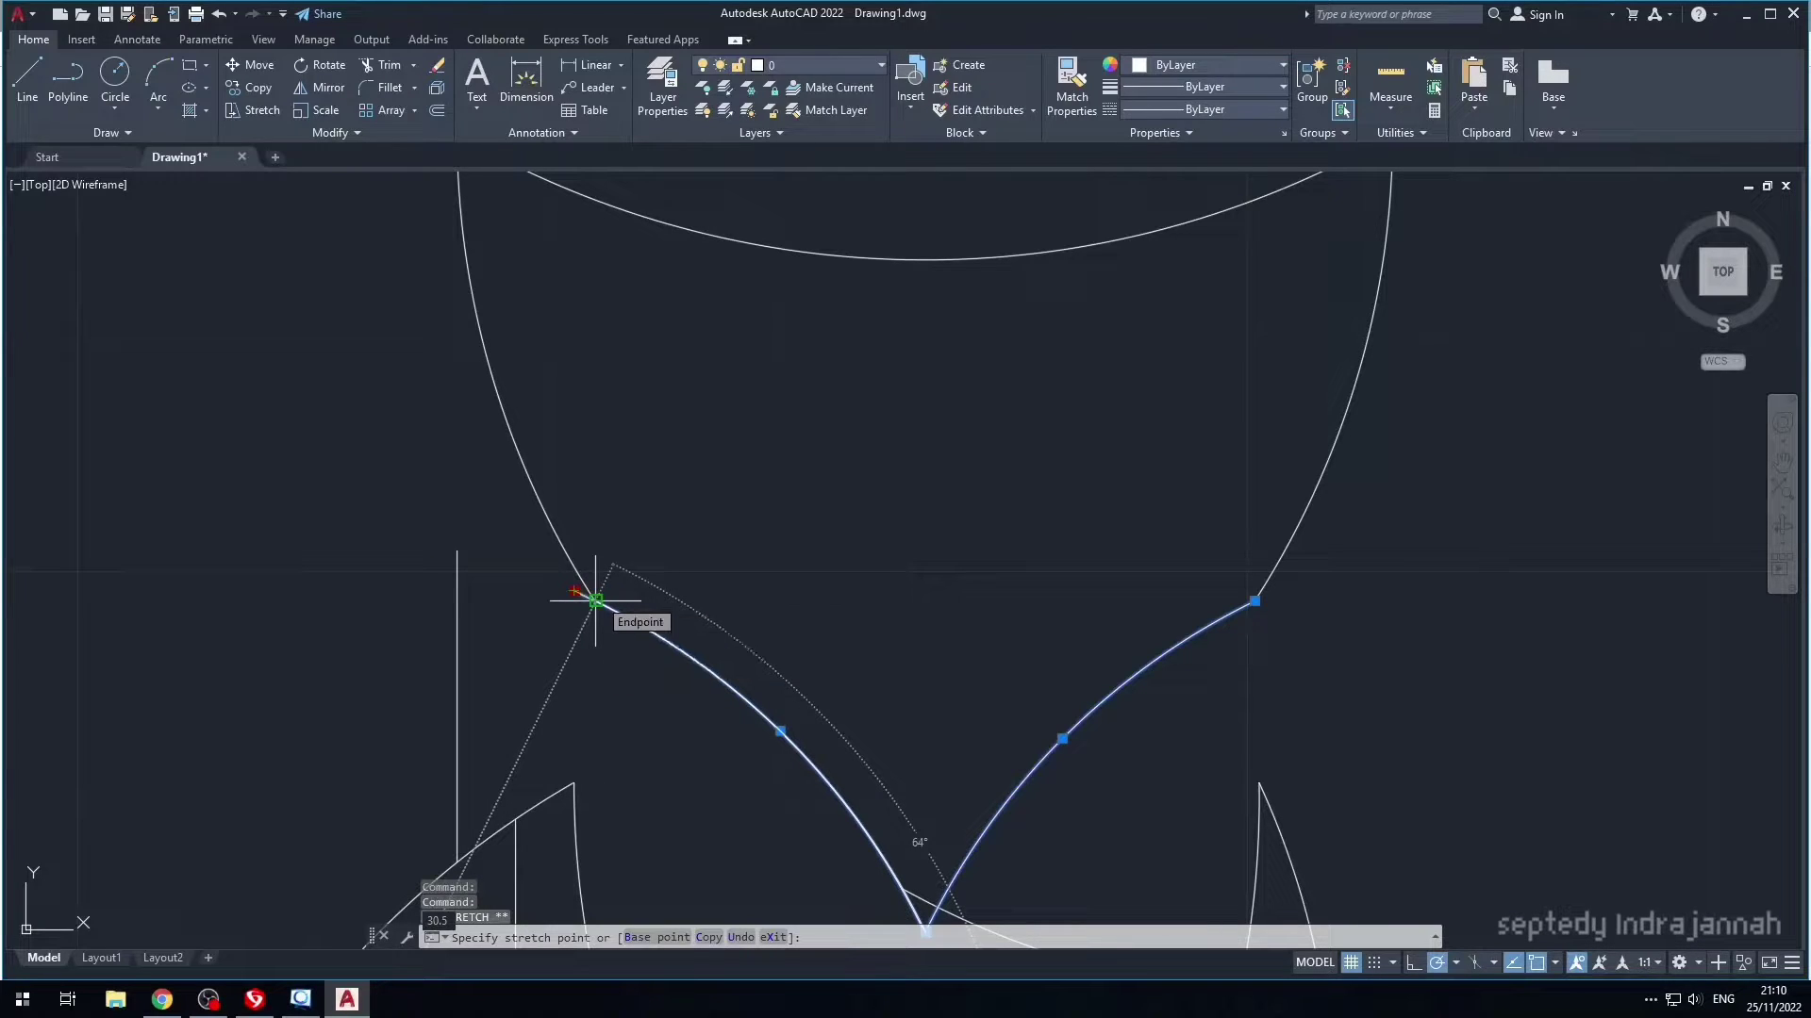
{"action": "left_click", "coordinate": [596, 601]}
{"action": "key", "text": "Escape"}
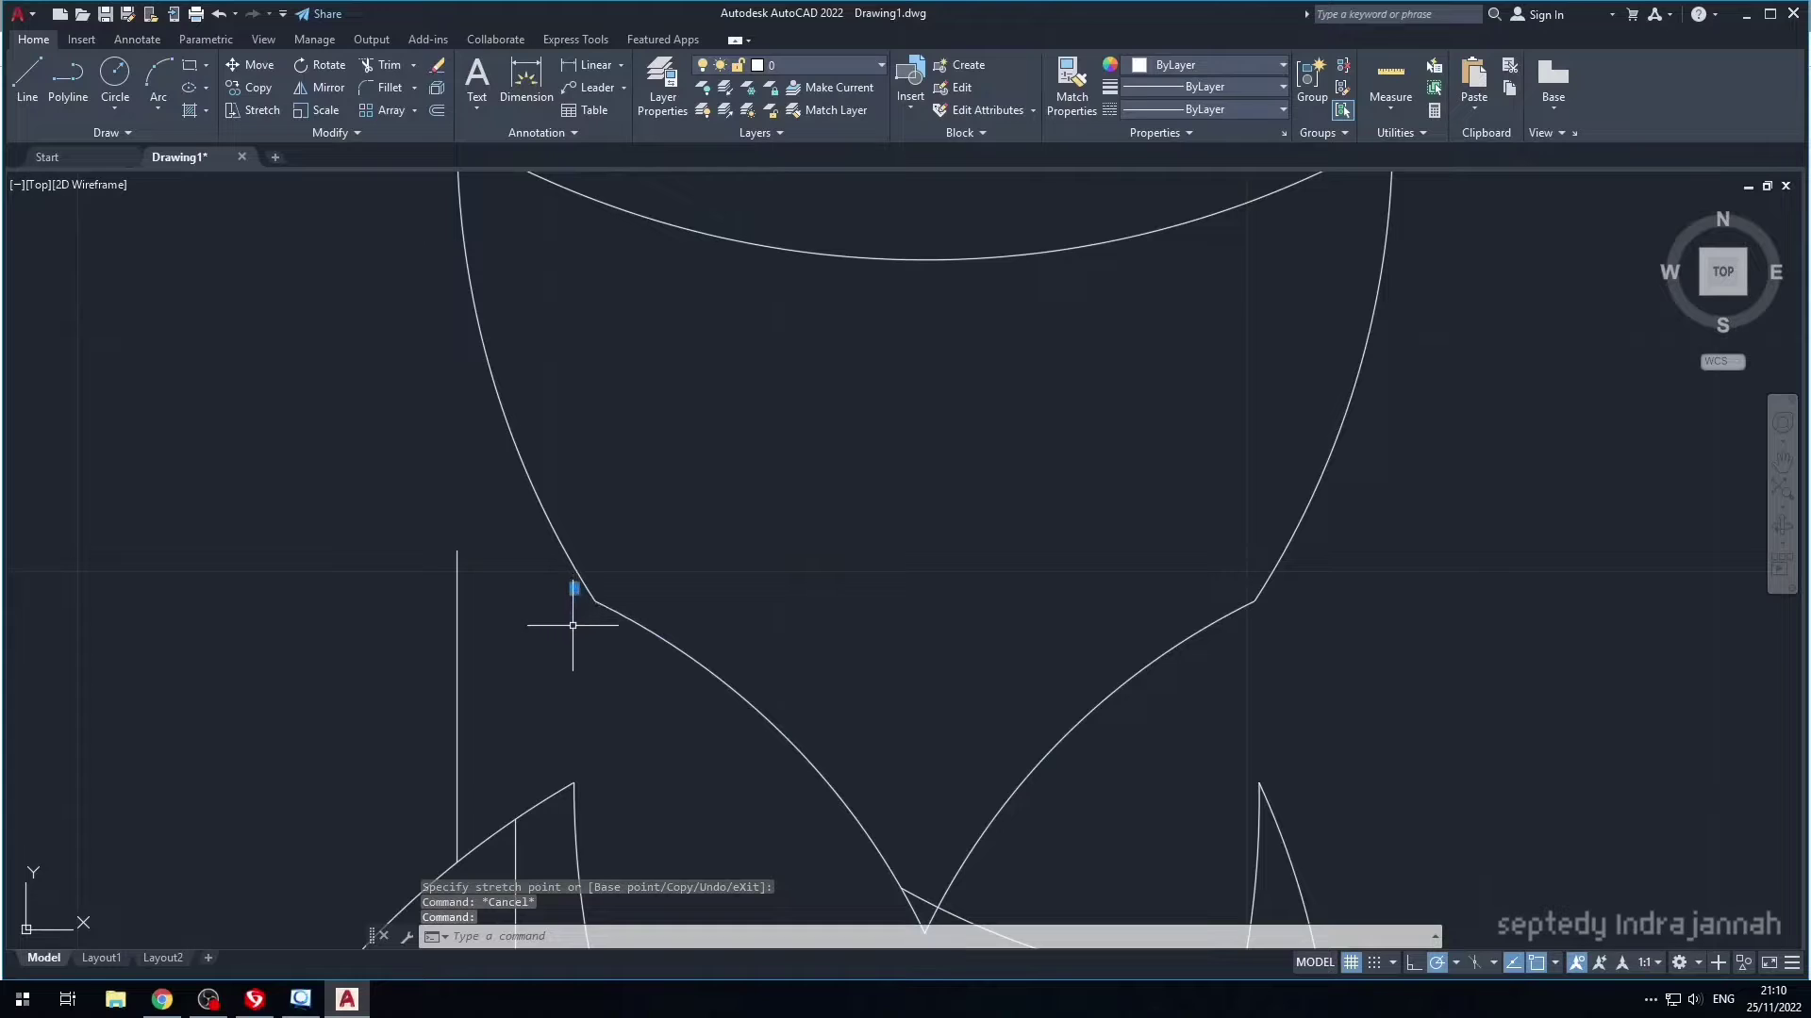
- Erase the tiny leftover piece at the upper figure's left corner and the stray arc crossing its bottom tip
{"action": "key", "text": "Delete"}
{"action": "scroll", "coordinate": [1254, 772], "scroll_direction": "down", "scroll_amount": 4}
{"action": "scroll", "coordinate": [1278, 819], "scroll_direction": "up", "scroll_amount": 2}
{"action": "middle_click_drag", "start_coordinate": [1283, 820], "coordinate": [1283, 502]}
{"action": "left_click", "coordinate": [1178, 545]}
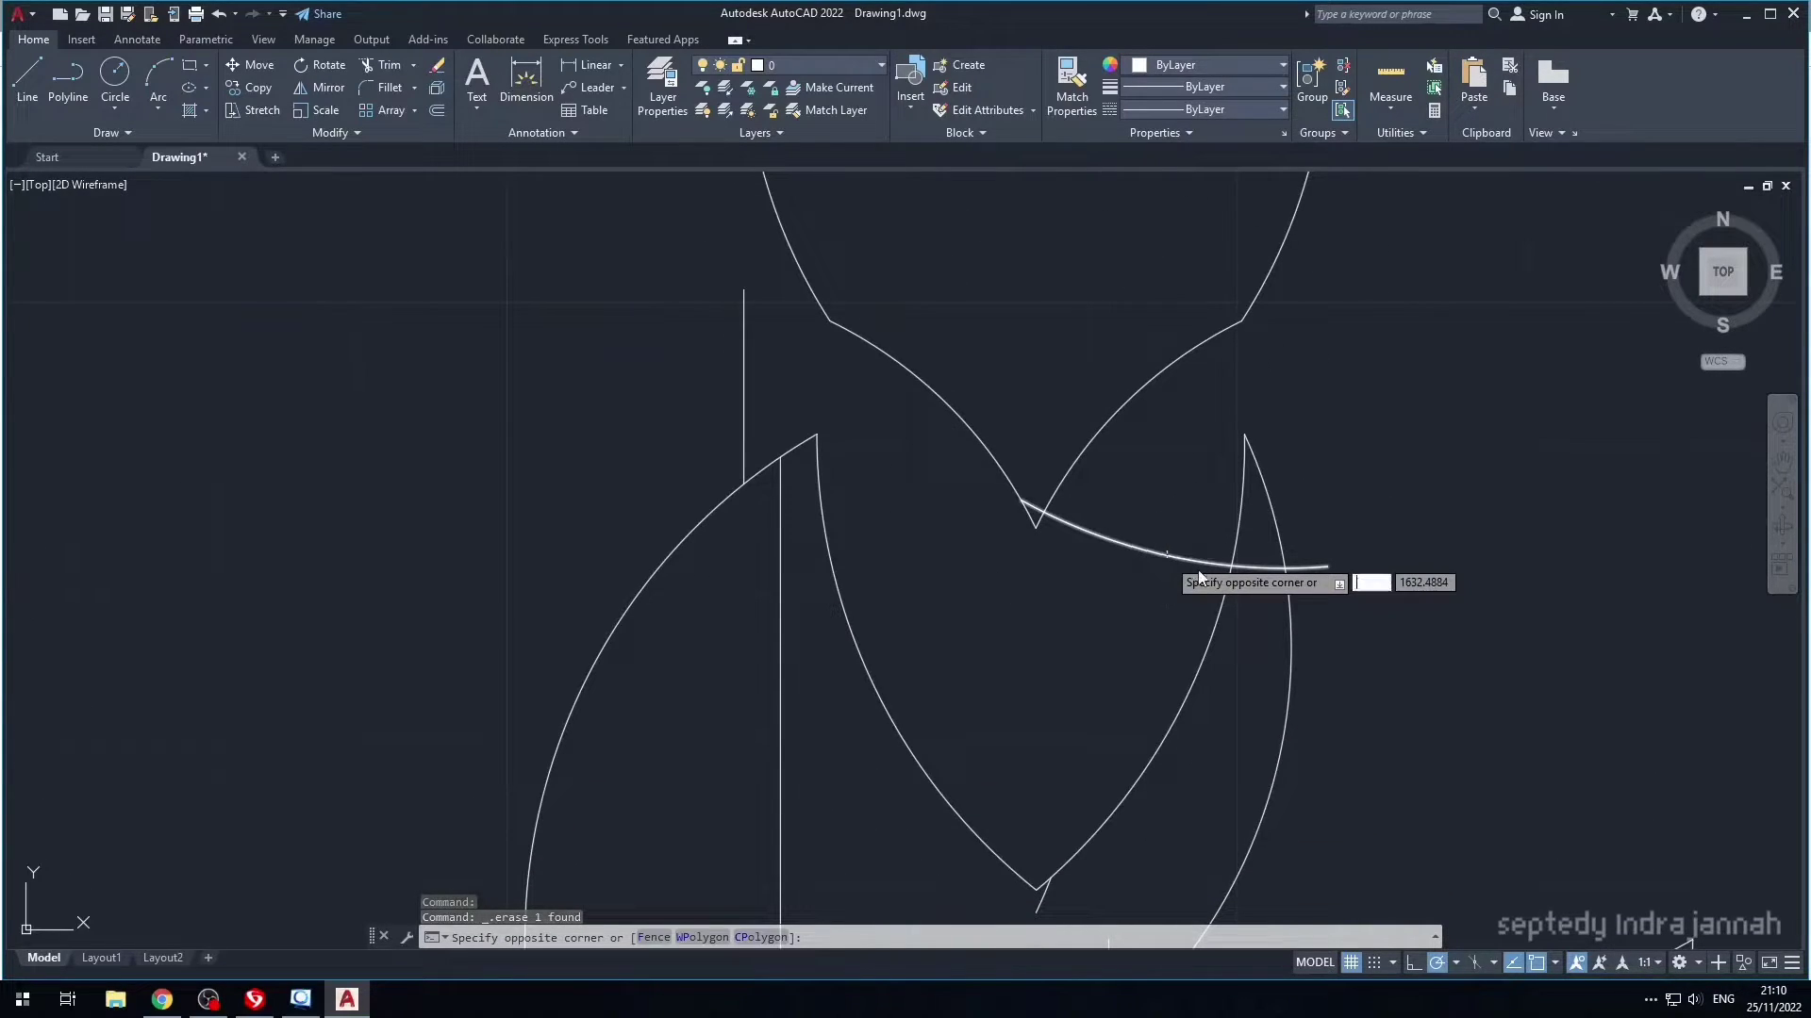
{"action": "left_click", "coordinate": [1175, 529]}
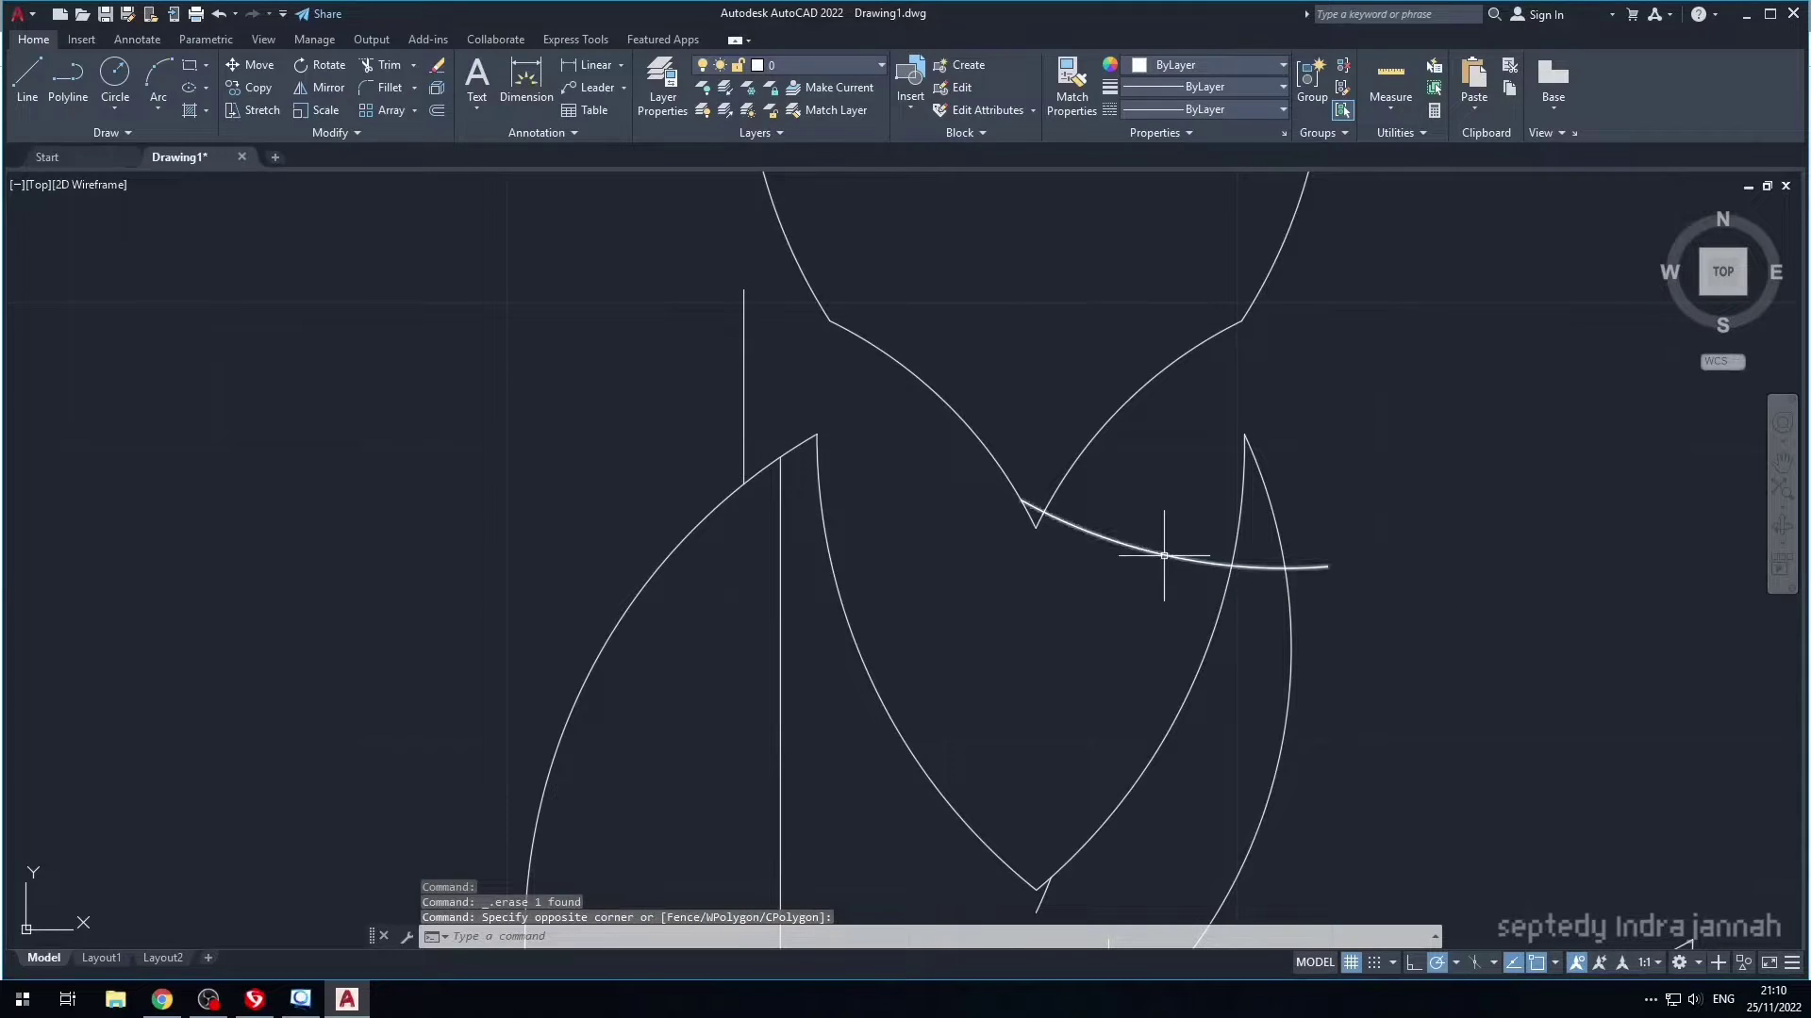
{"action": "left_click", "coordinate": [1164, 555]}
{"action": "key", "text": "Delete"}
- Erase the remaining vertical construction lines around the large crescent and the horizontal line below it
{"action": "scroll", "coordinate": [1271, 660], "scroll_direction": "down", "scroll_amount": 2}
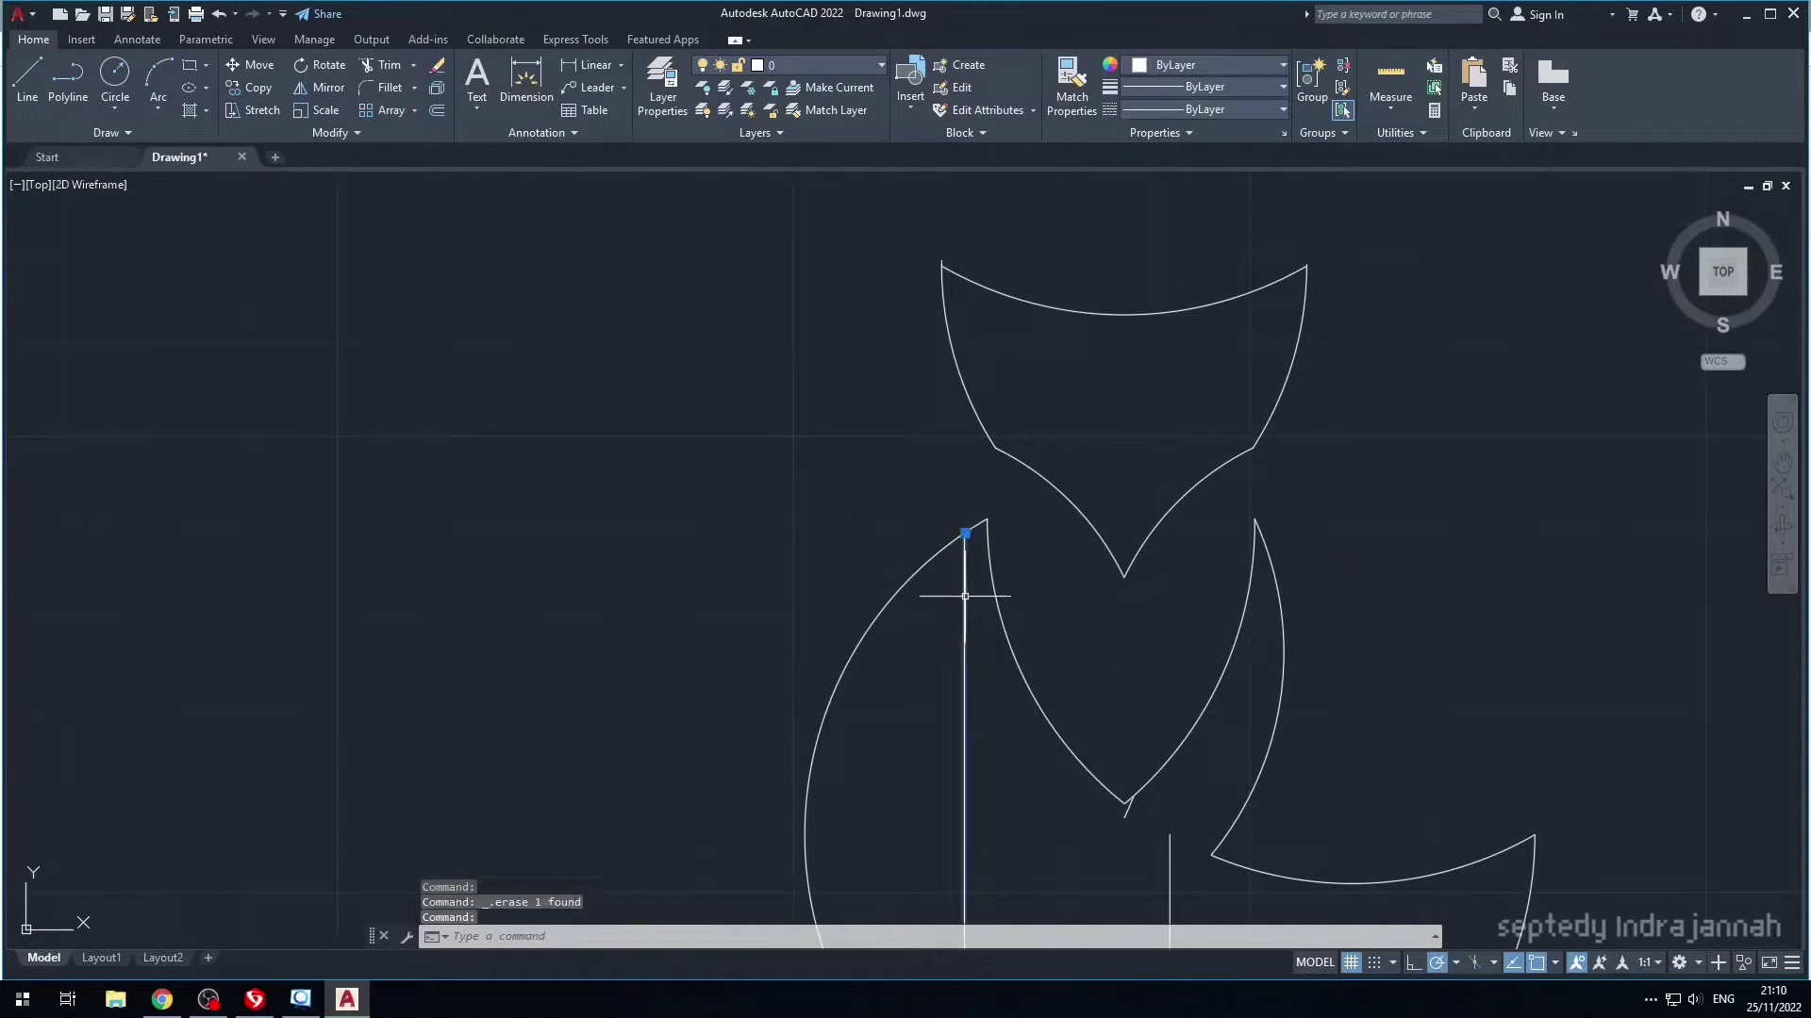
{"action": "scroll", "coordinate": [1019, 700], "scroll_direction": "down", "scroll_amount": 3}
{"action": "scroll", "coordinate": [1019, 700], "scroll_direction": "down", "scroll_amount": 2}
{"action": "scroll", "coordinate": [1071, 803], "scroll_direction": "up", "scroll_amount": 2}
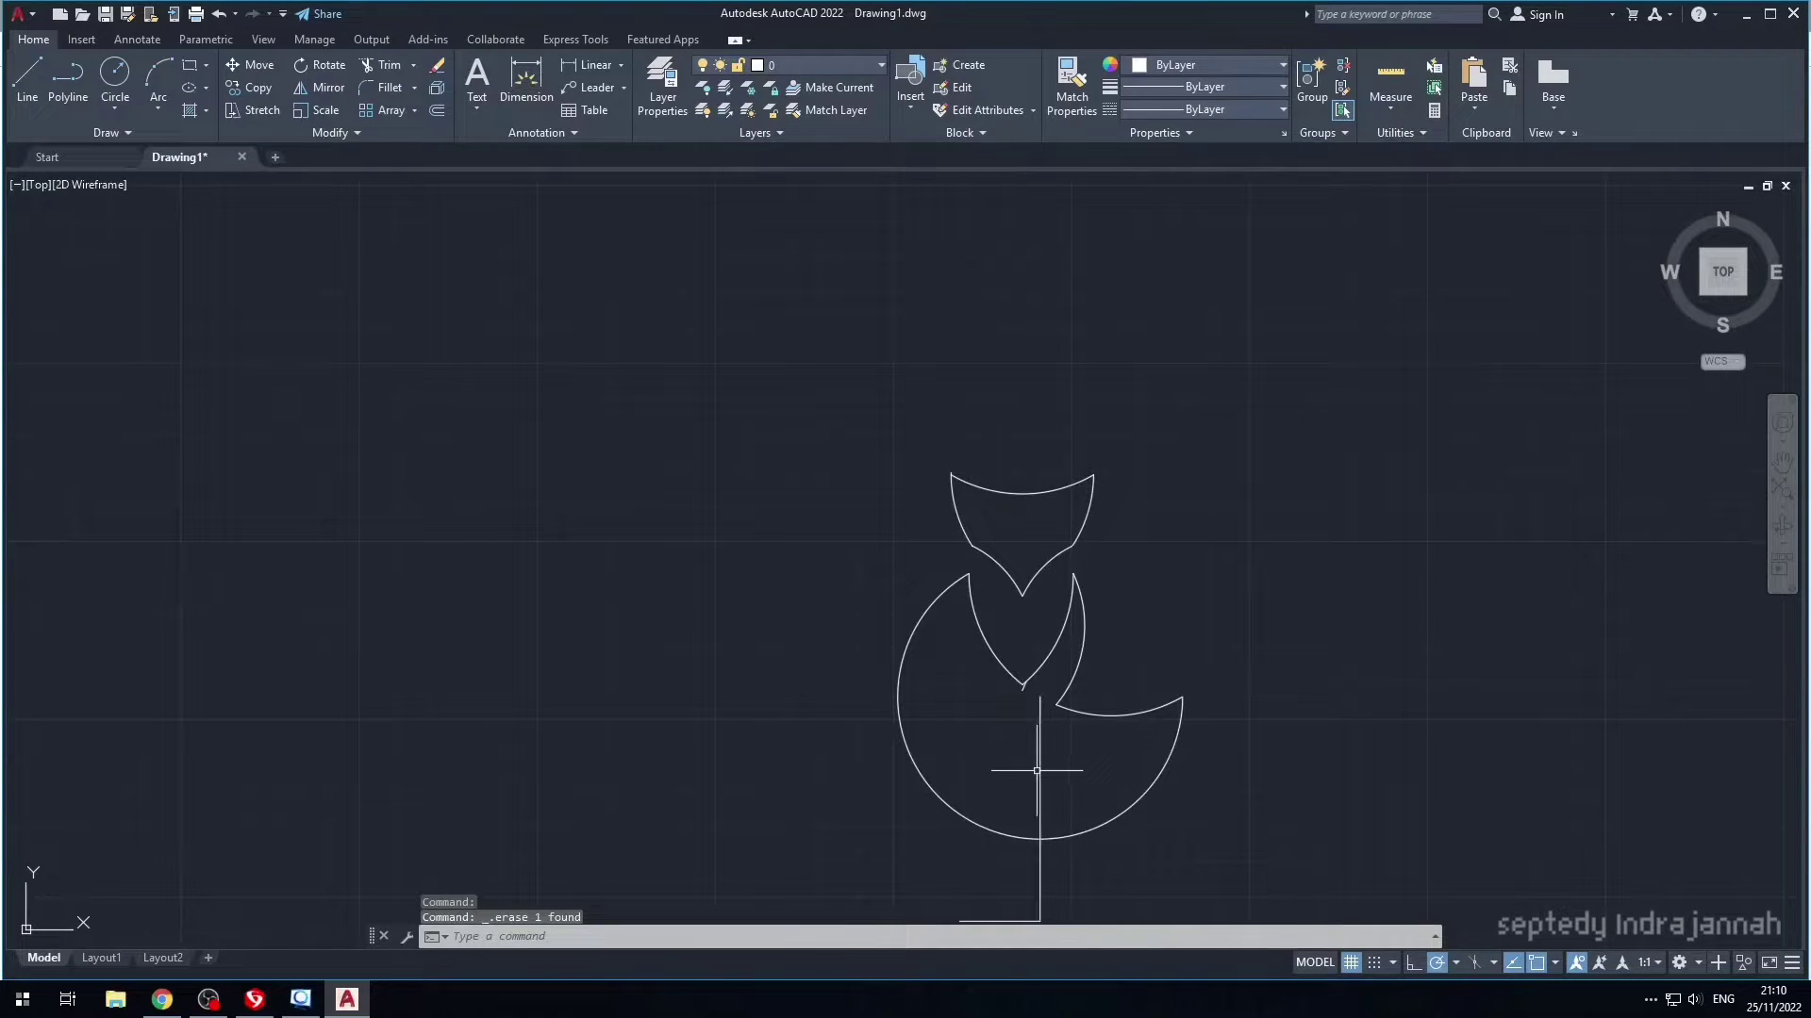
{"action": "scroll", "coordinate": [1045, 768], "scroll_direction": "down", "scroll_amount": 3}
{"action": "scroll", "coordinate": [1031, 825], "scroll_direction": "up", "scroll_amount": 2}
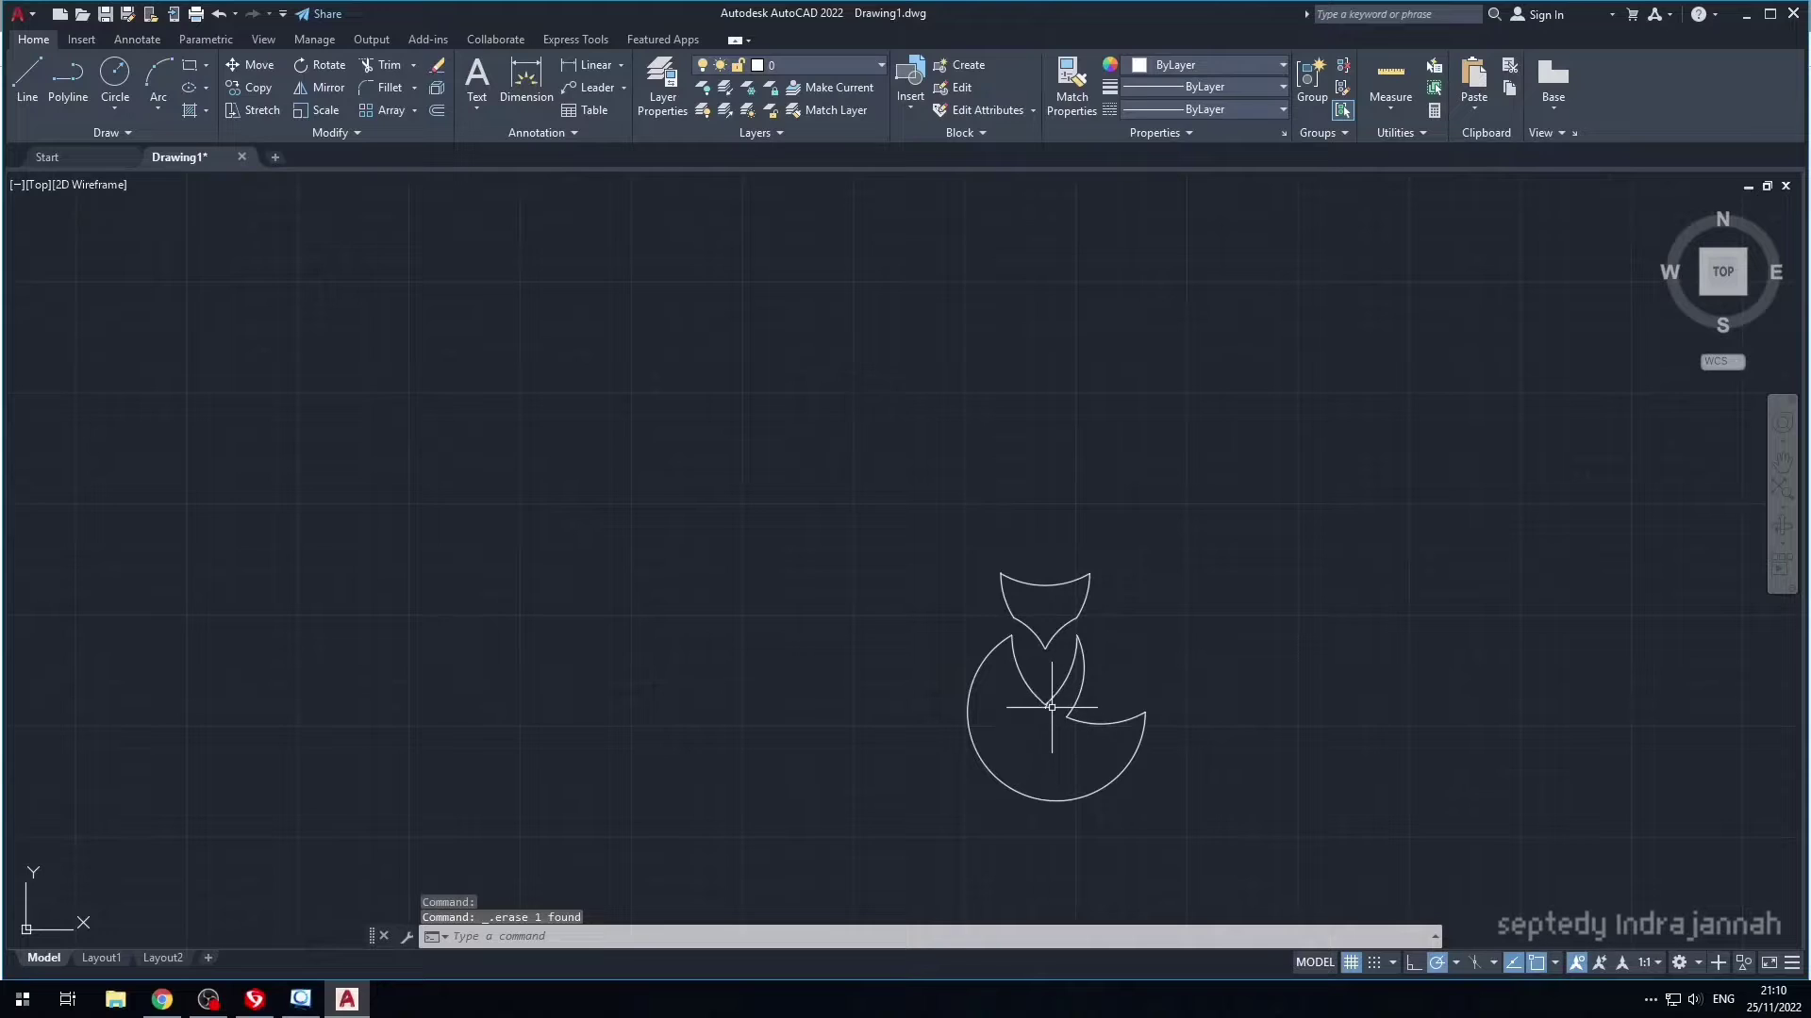
- Erase the short leftover arc at the bottom tip of the V-shaped notch in the large crescent
{"action": "scroll", "coordinate": [1052, 707], "scroll_direction": "up", "scroll_amount": 8}
{"action": "left_click", "coordinate": [1023, 650]}
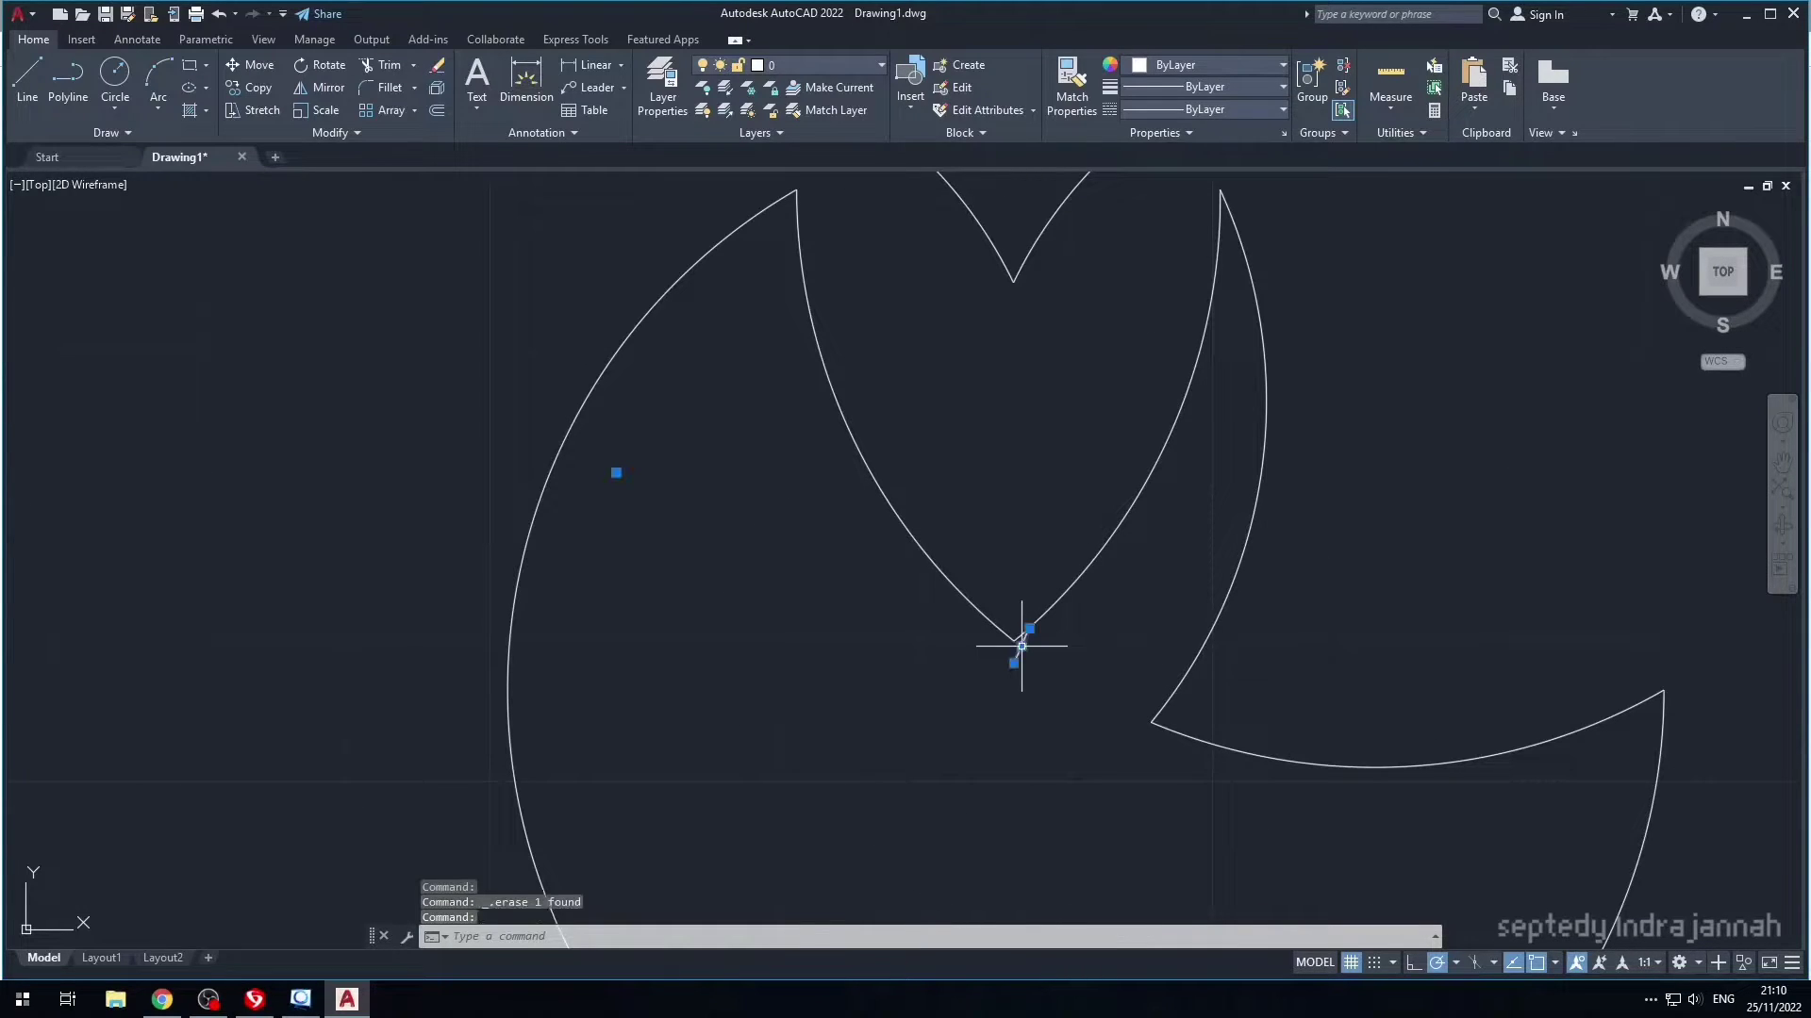
{"action": "mouse_move", "coordinate": [1021, 647]}
{"action": "key", "text": "Escape"}
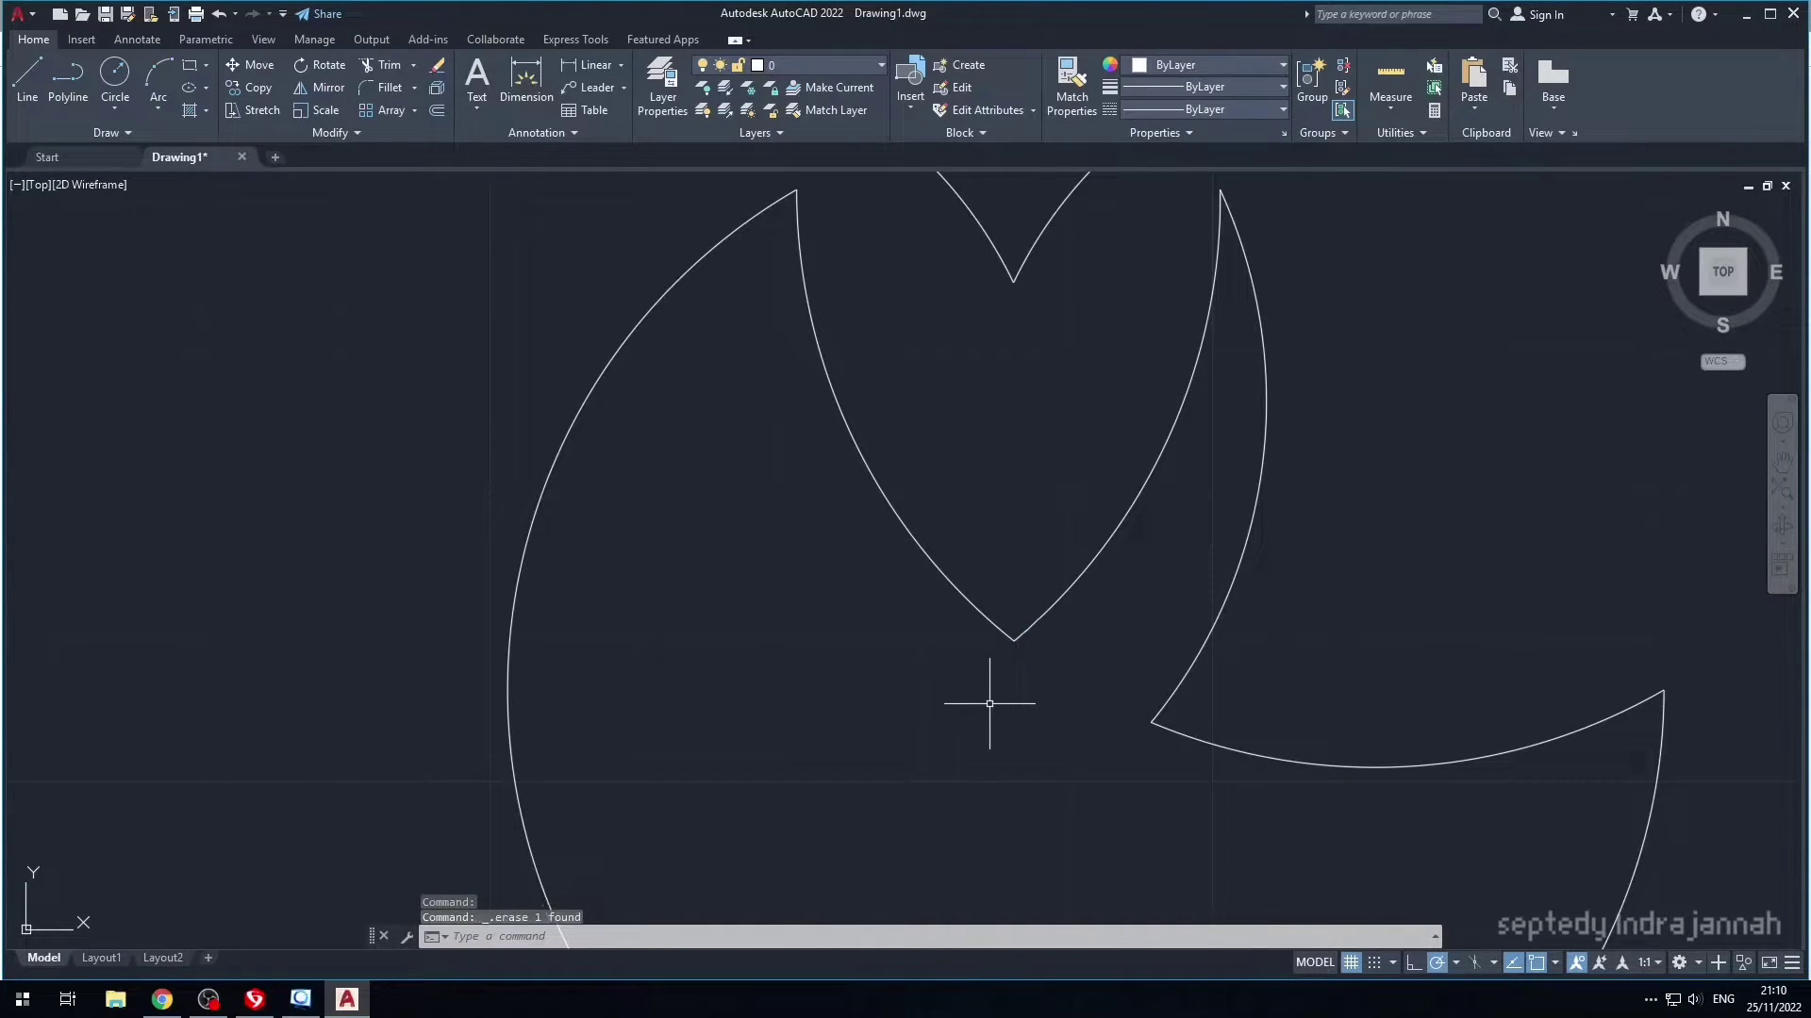
- Fillet the upper figure's pointed bottom tip with a radius of 1
{"action": "scroll", "coordinate": [986, 711], "scroll_direction": "down", "scroll_amount": 6}
{"action": "mouse_move", "coordinate": [1046, 753]}
{"action": "middle_mouse_down"}
{"action": "mouse_move", "coordinate": [889, 622]}
{"action": "mouse_move", "coordinate": [1038, 610]}
{"action": "mouse_move", "coordinate": [948, 581]}
{"action": "middle_mouse_up"}
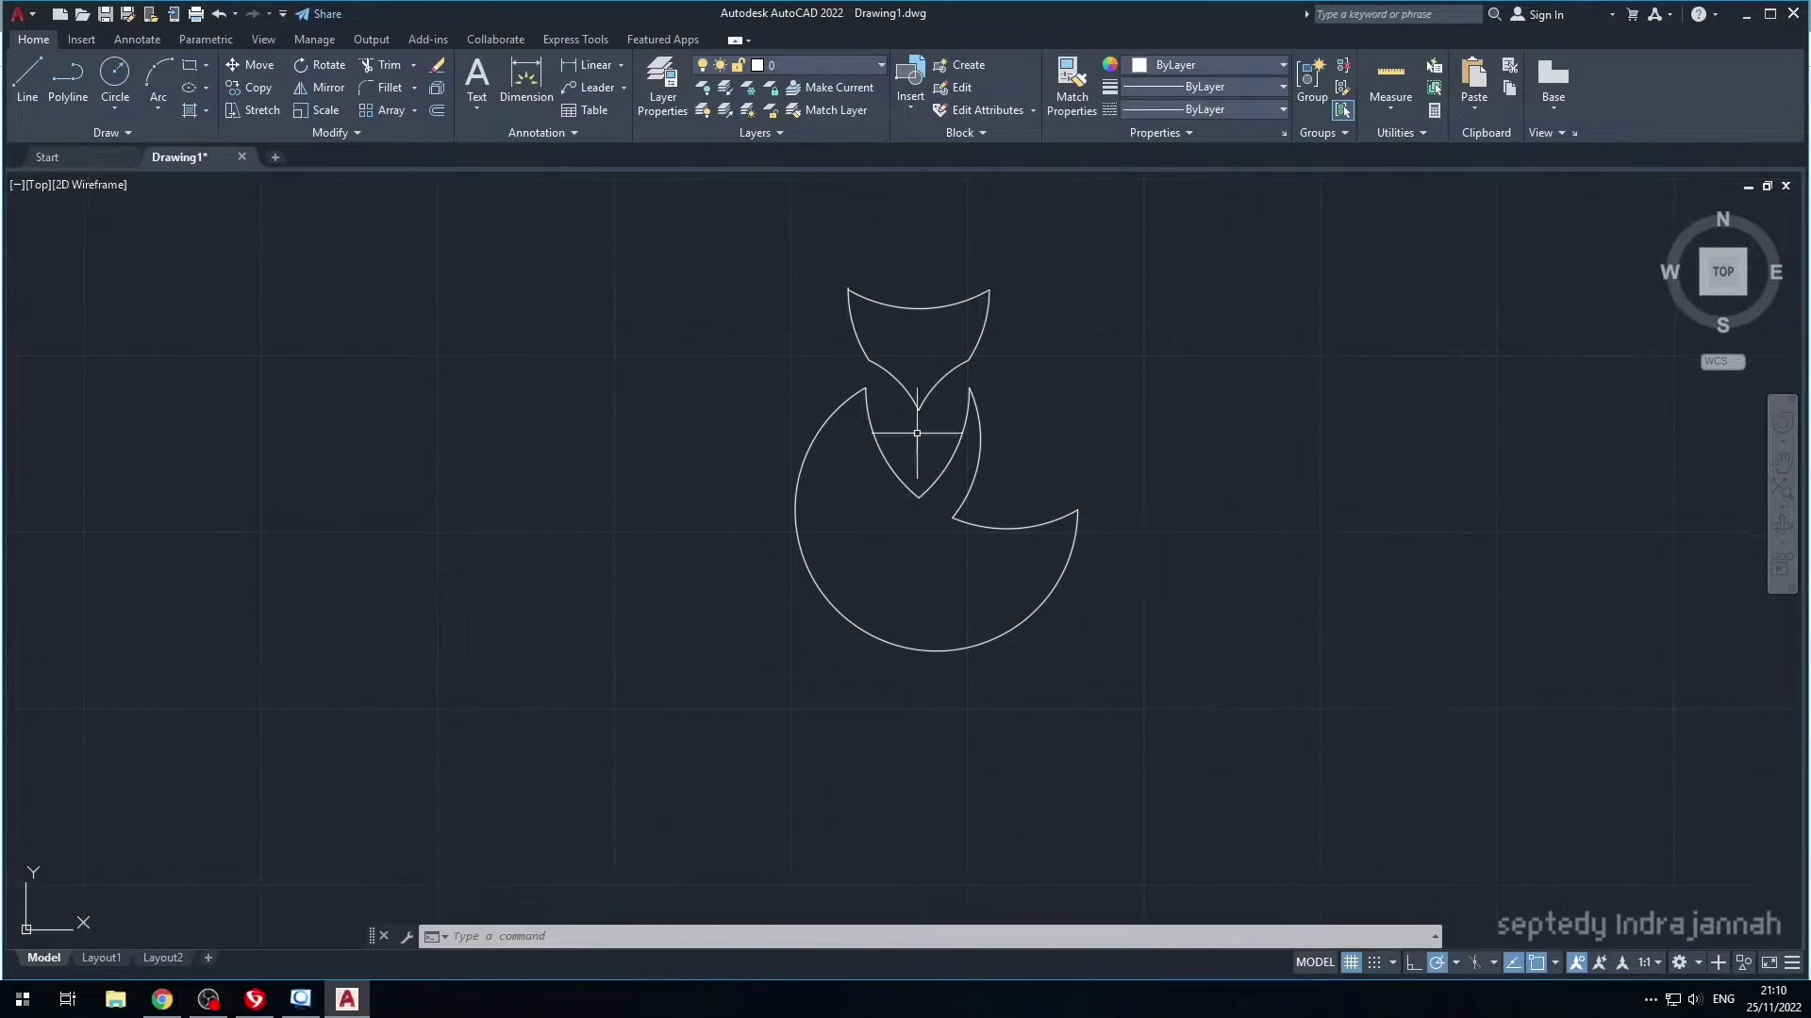
{"action": "key", "text": "Return"}
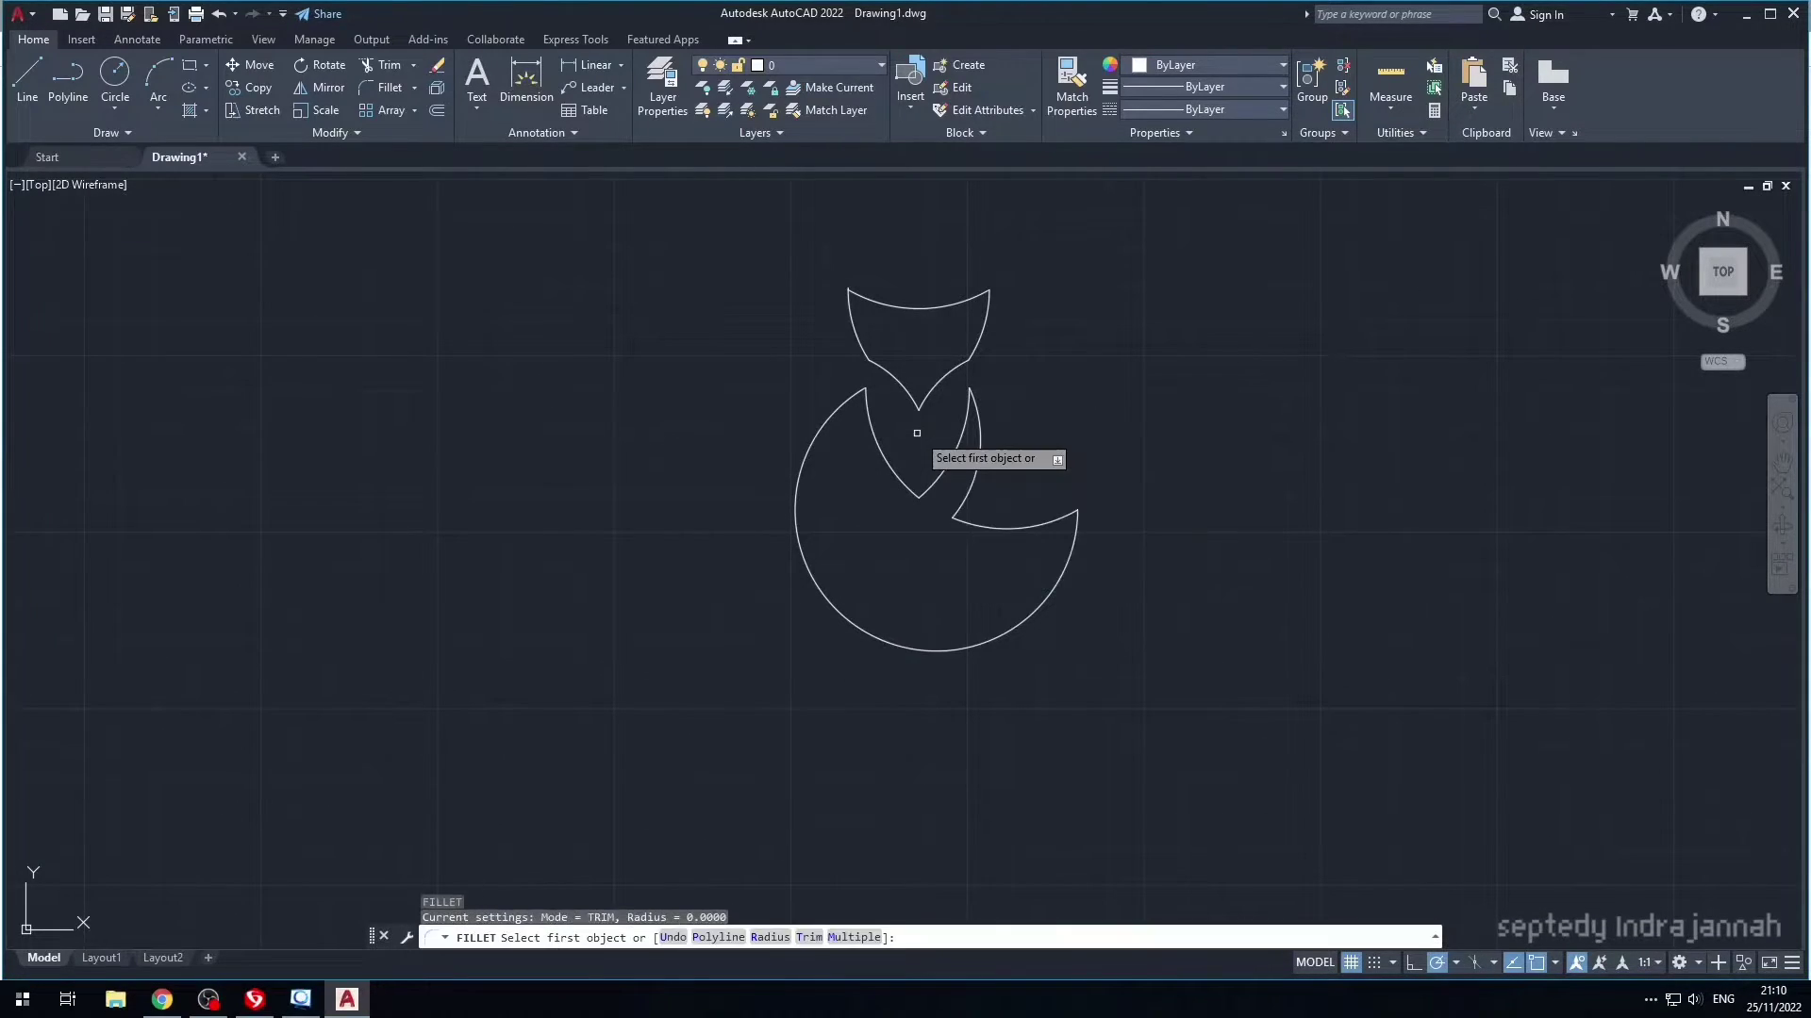
{"action": "type", "text": "r"}
{"action": "key", "text": "Return"}
{"action": "type", "text": "1"}
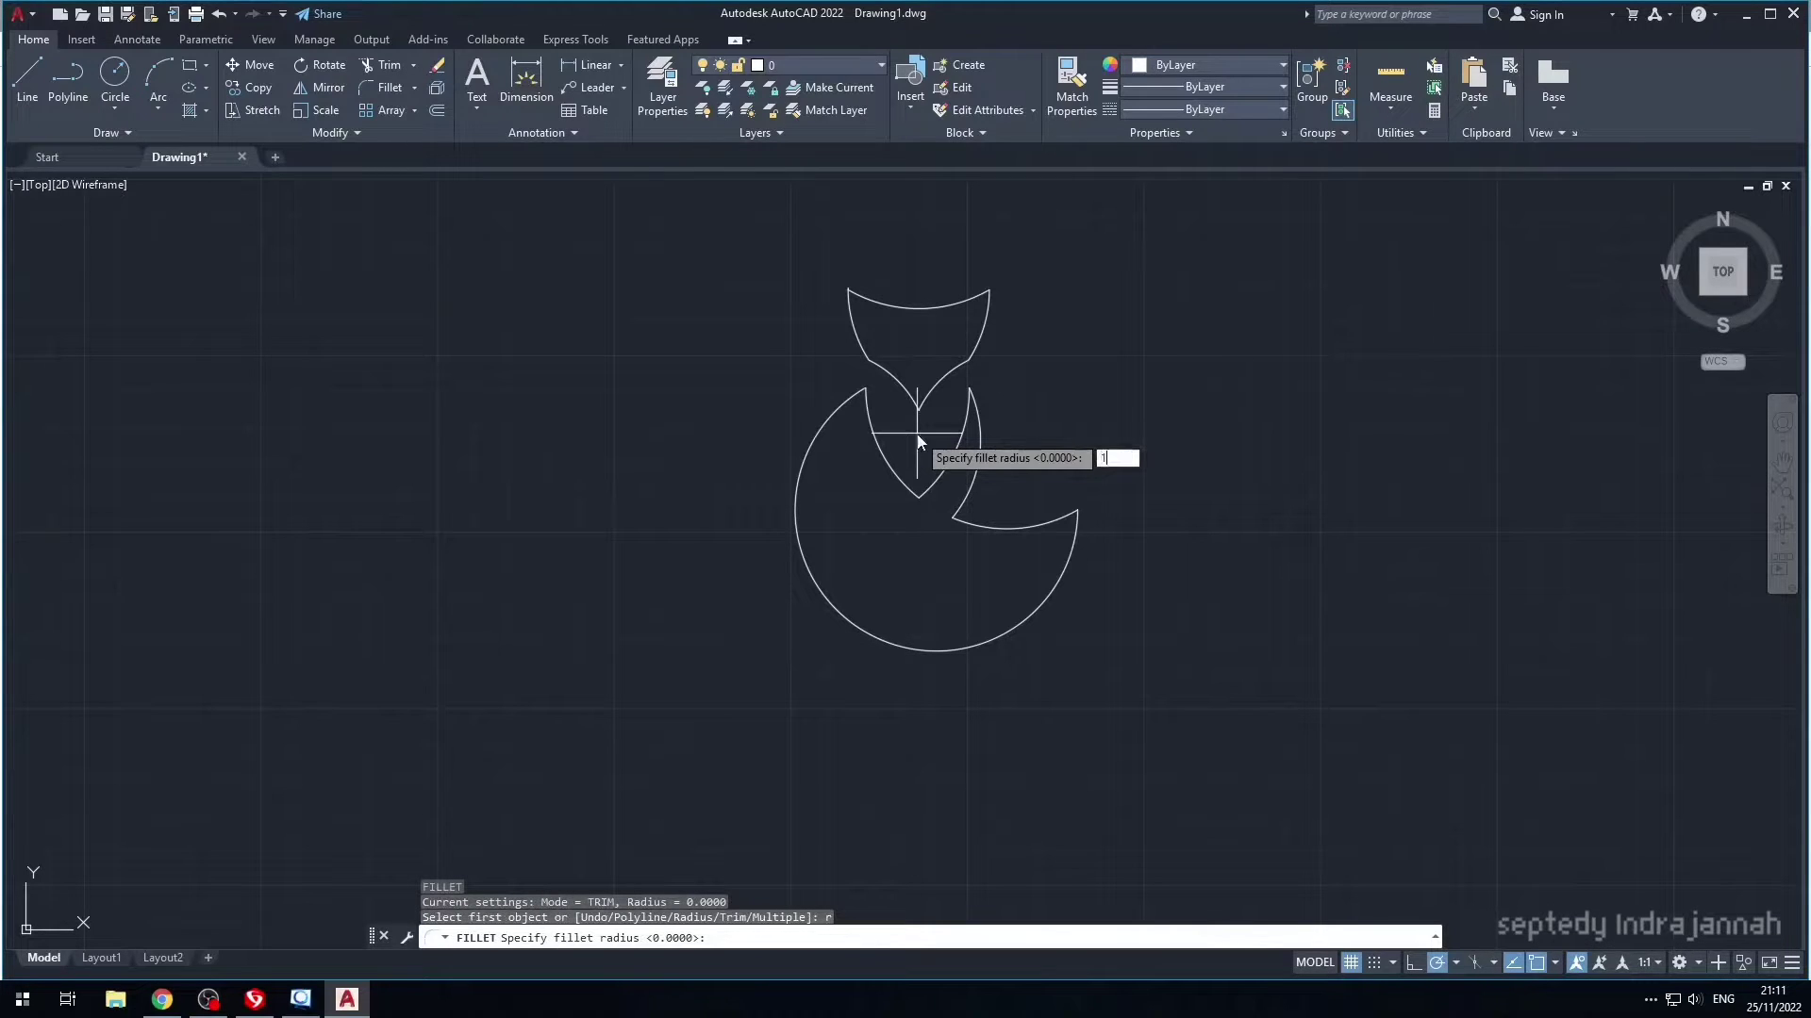
{"action": "key", "text": "Return"}
{"action": "scroll", "coordinate": [905, 429], "scroll_direction": "up", "scroll_amount": 4}
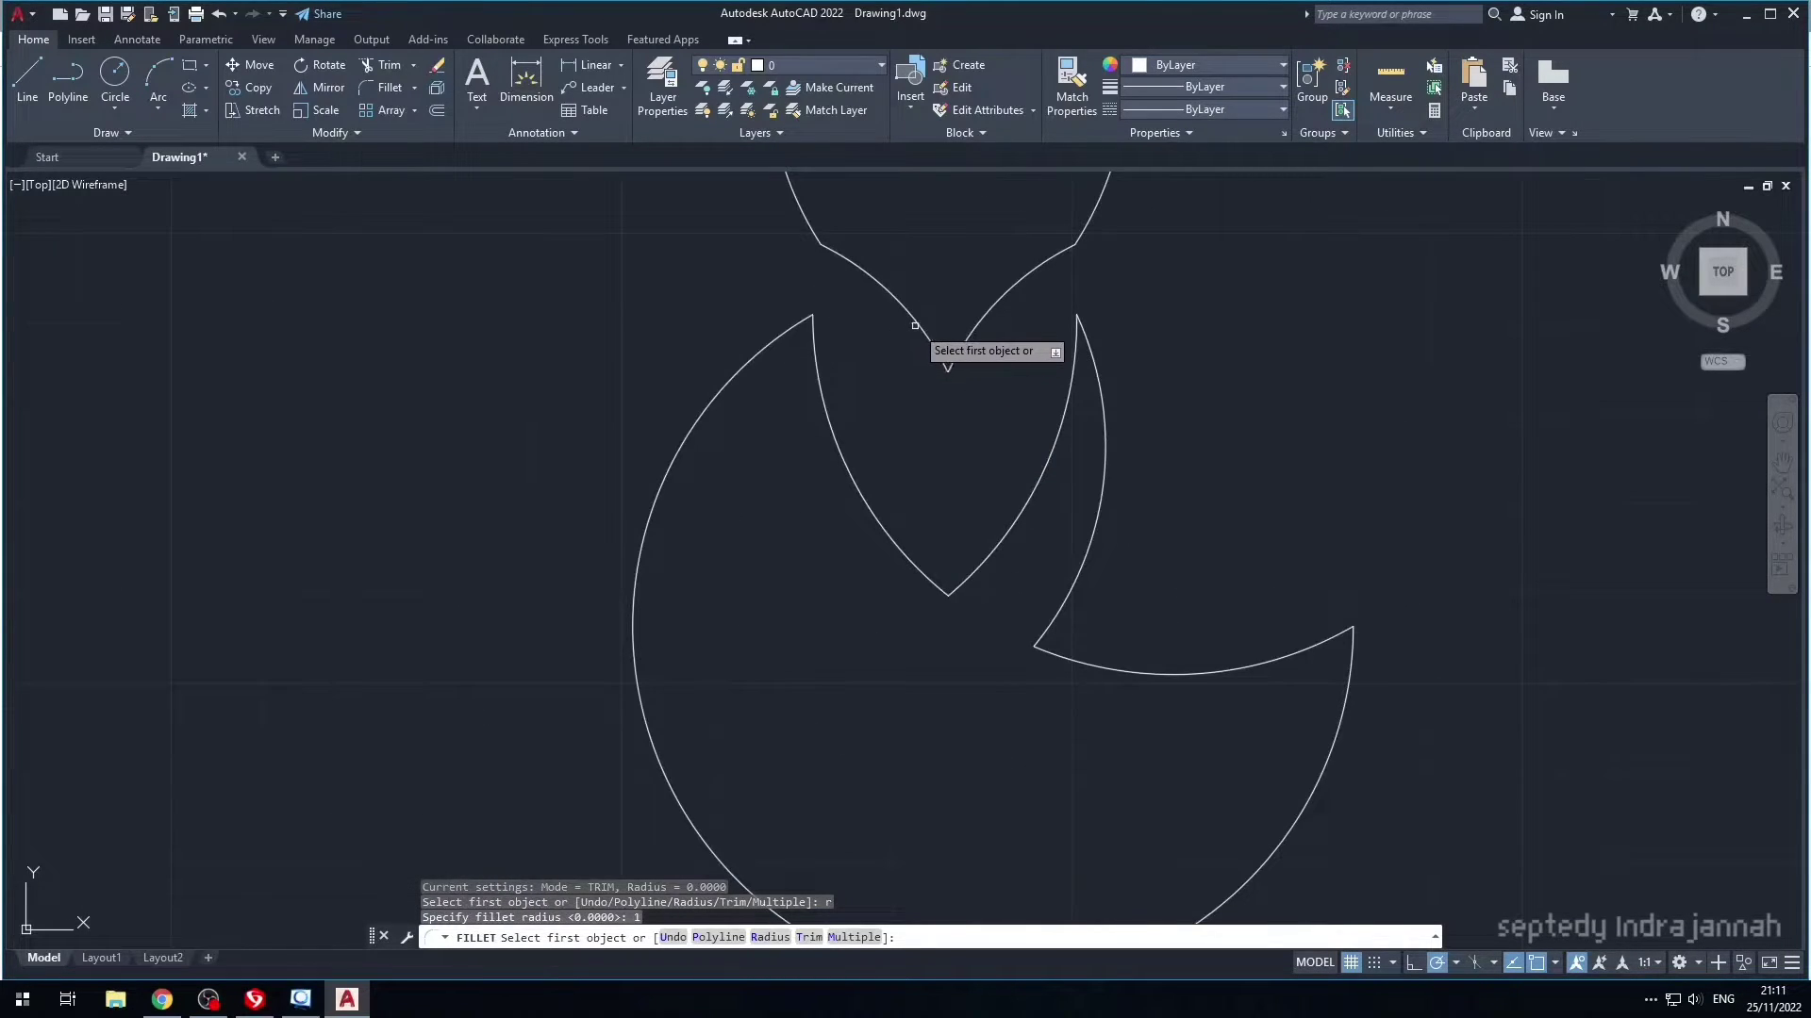
{"action": "left_click", "coordinate": [918, 325]}
{"action": "left_click", "coordinate": [969, 337]}
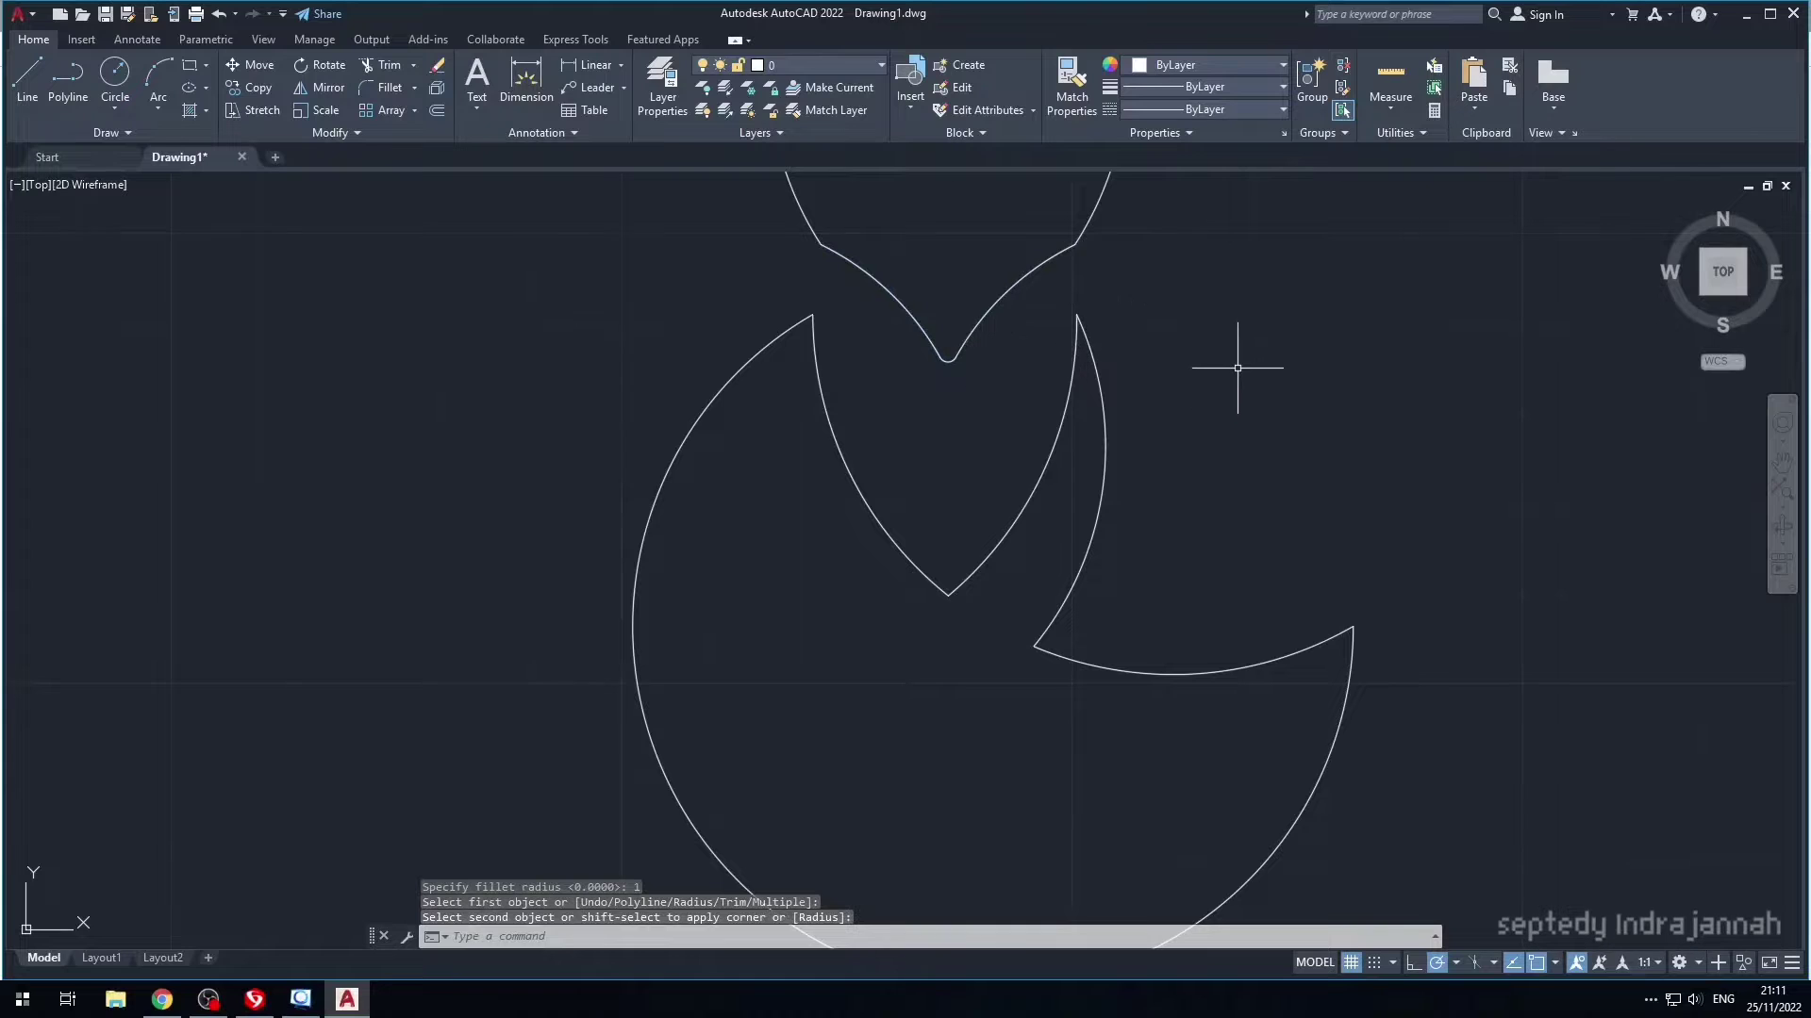
{"action": "scroll", "coordinate": [1238, 368], "scroll_direction": "down", "scroll_amount": 3}
{"action": "mouse_move", "coordinate": [1276, 384]}
{"action": "middle_mouse_down"}
{"action": "mouse_move", "coordinate": [1018, 444]}
{"action": "mouse_move", "coordinate": [1018, 474]}
{"action": "middle_mouse_up"}
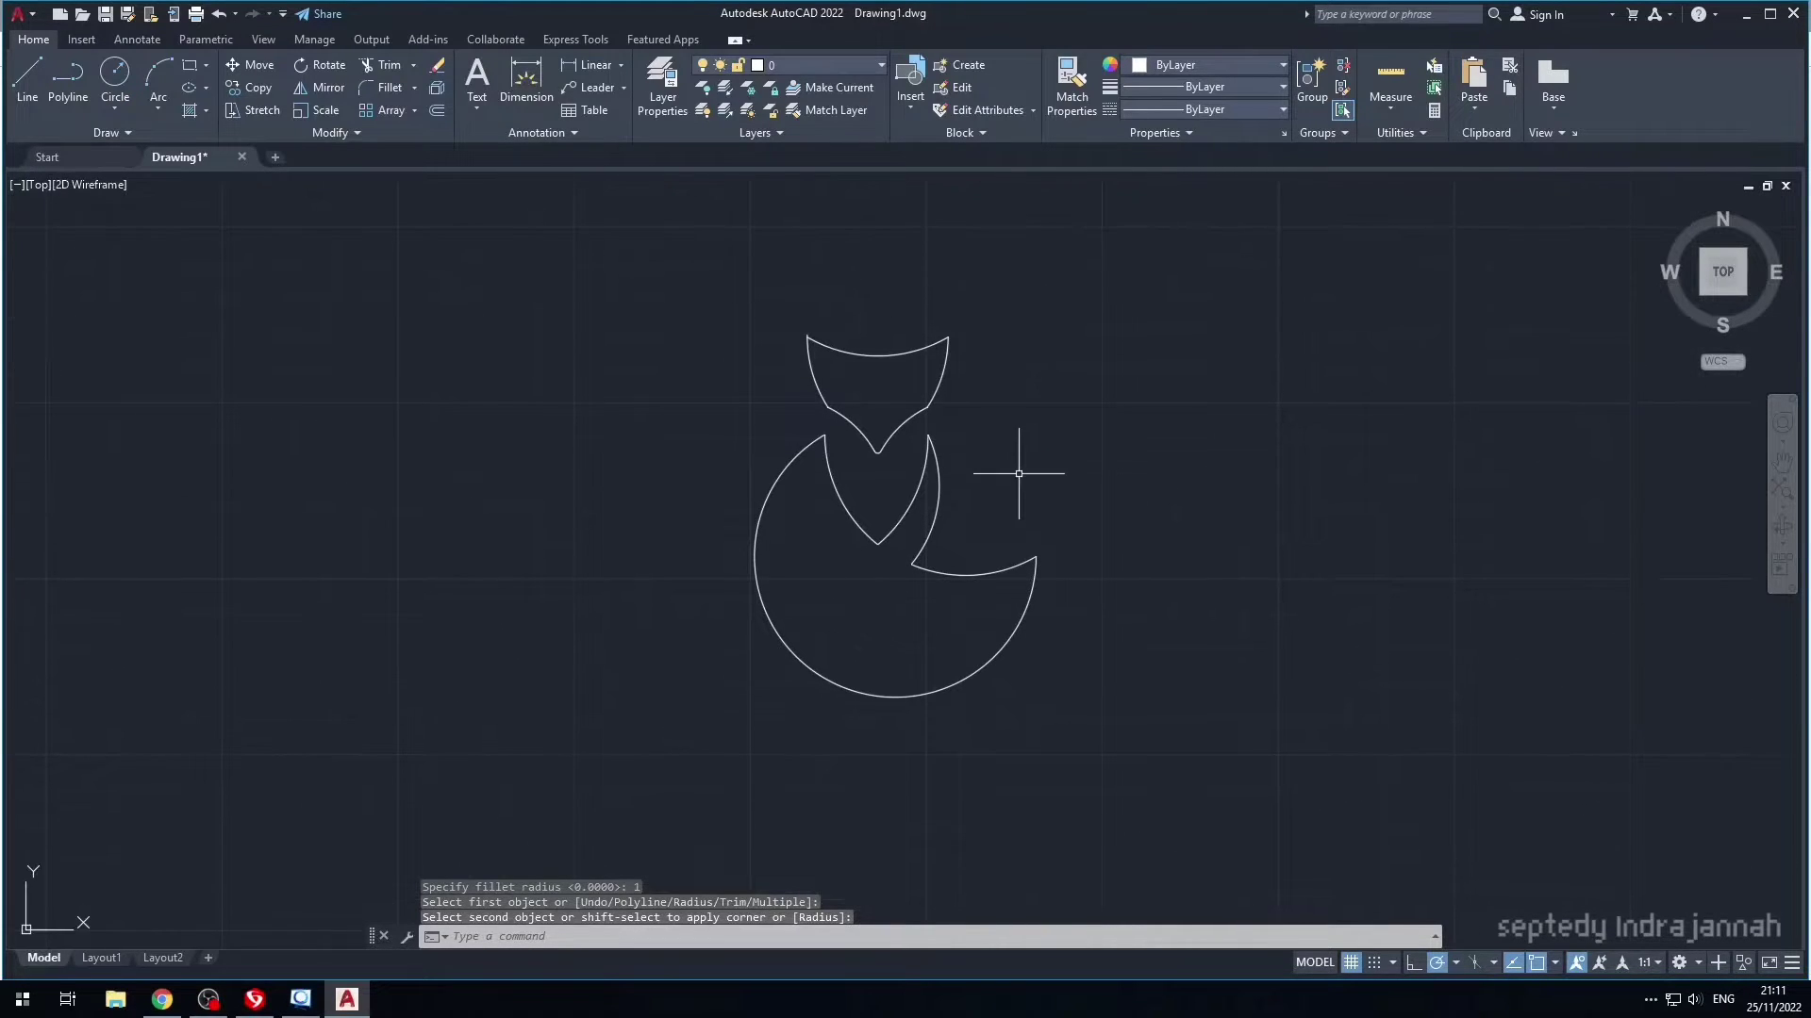
{"action": "mouse_move", "coordinate": [1099, 546]}
{"action": "middle_mouse_down"}
{"action": "mouse_move", "coordinate": [1151, 623]}
{"action": "mouse_move", "coordinate": [1084, 541]}
{"action": "mouse_move", "coordinate": [1103, 531]}
{"action": "middle_mouse_up"}
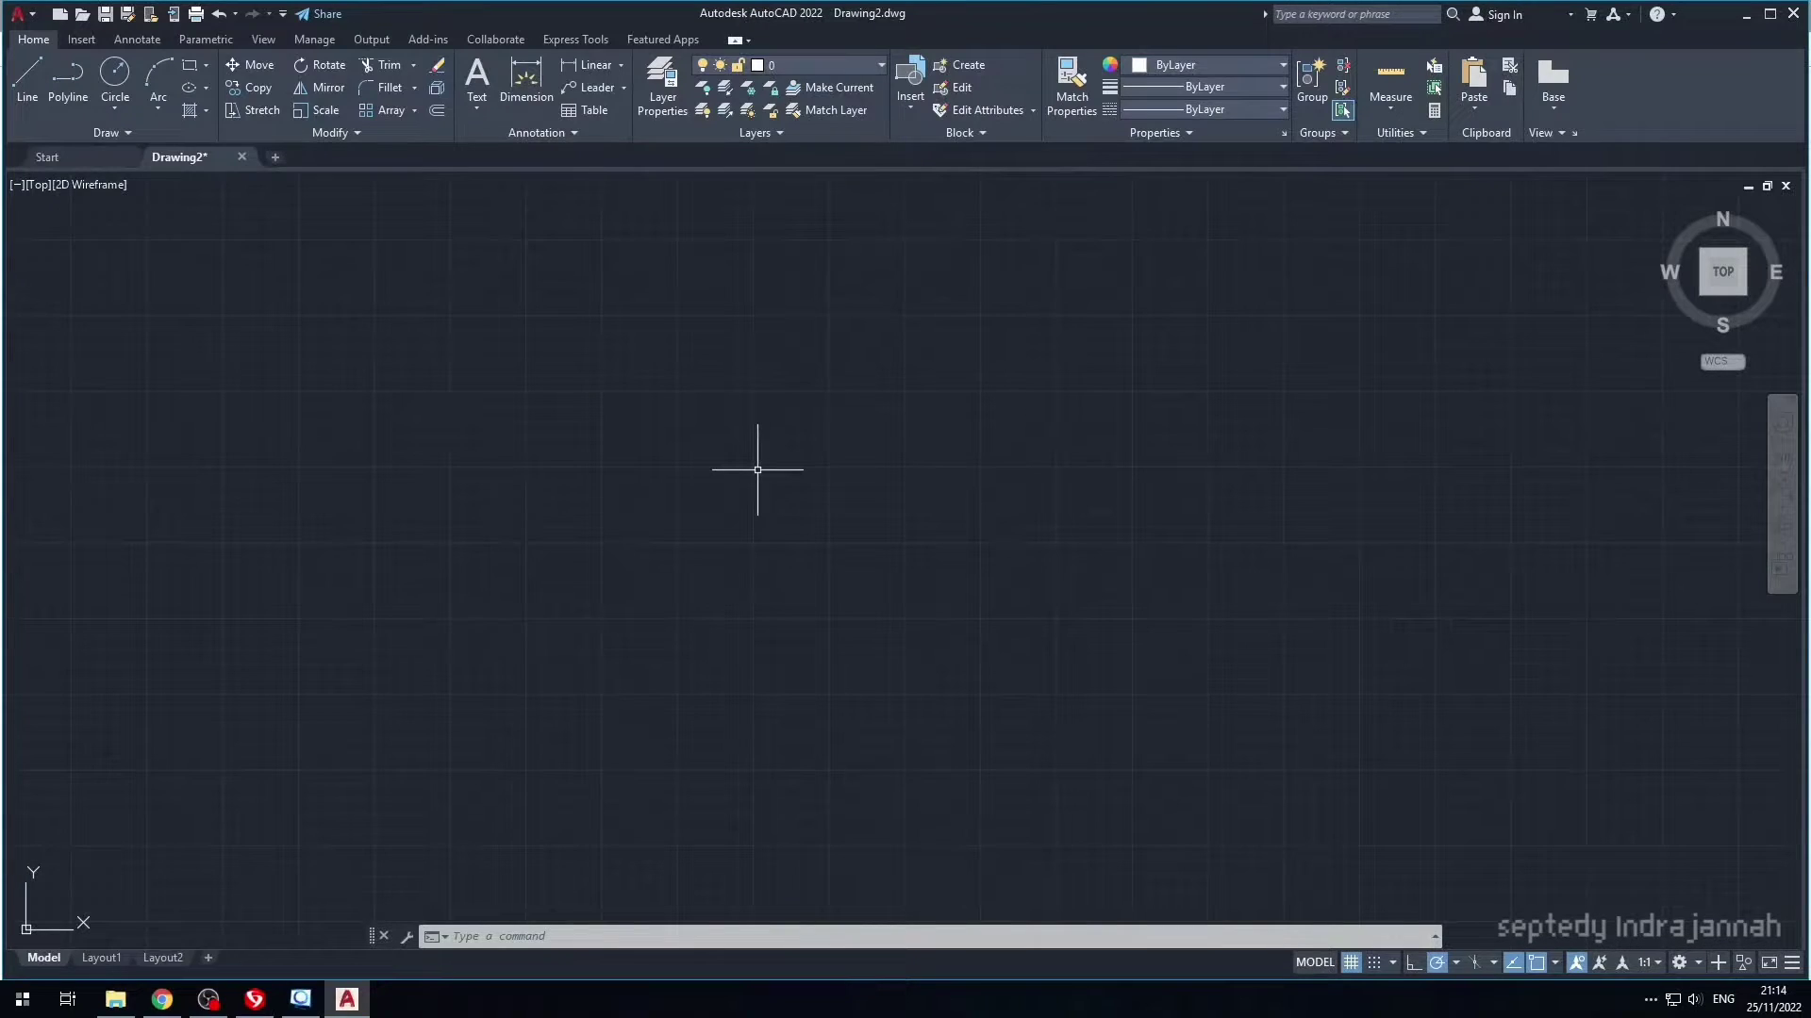
- Draw a circle with a radius of 55 in the empty new drawing
{"action": "type", "text": "c"}
{"action": "key", "text": "Return"}
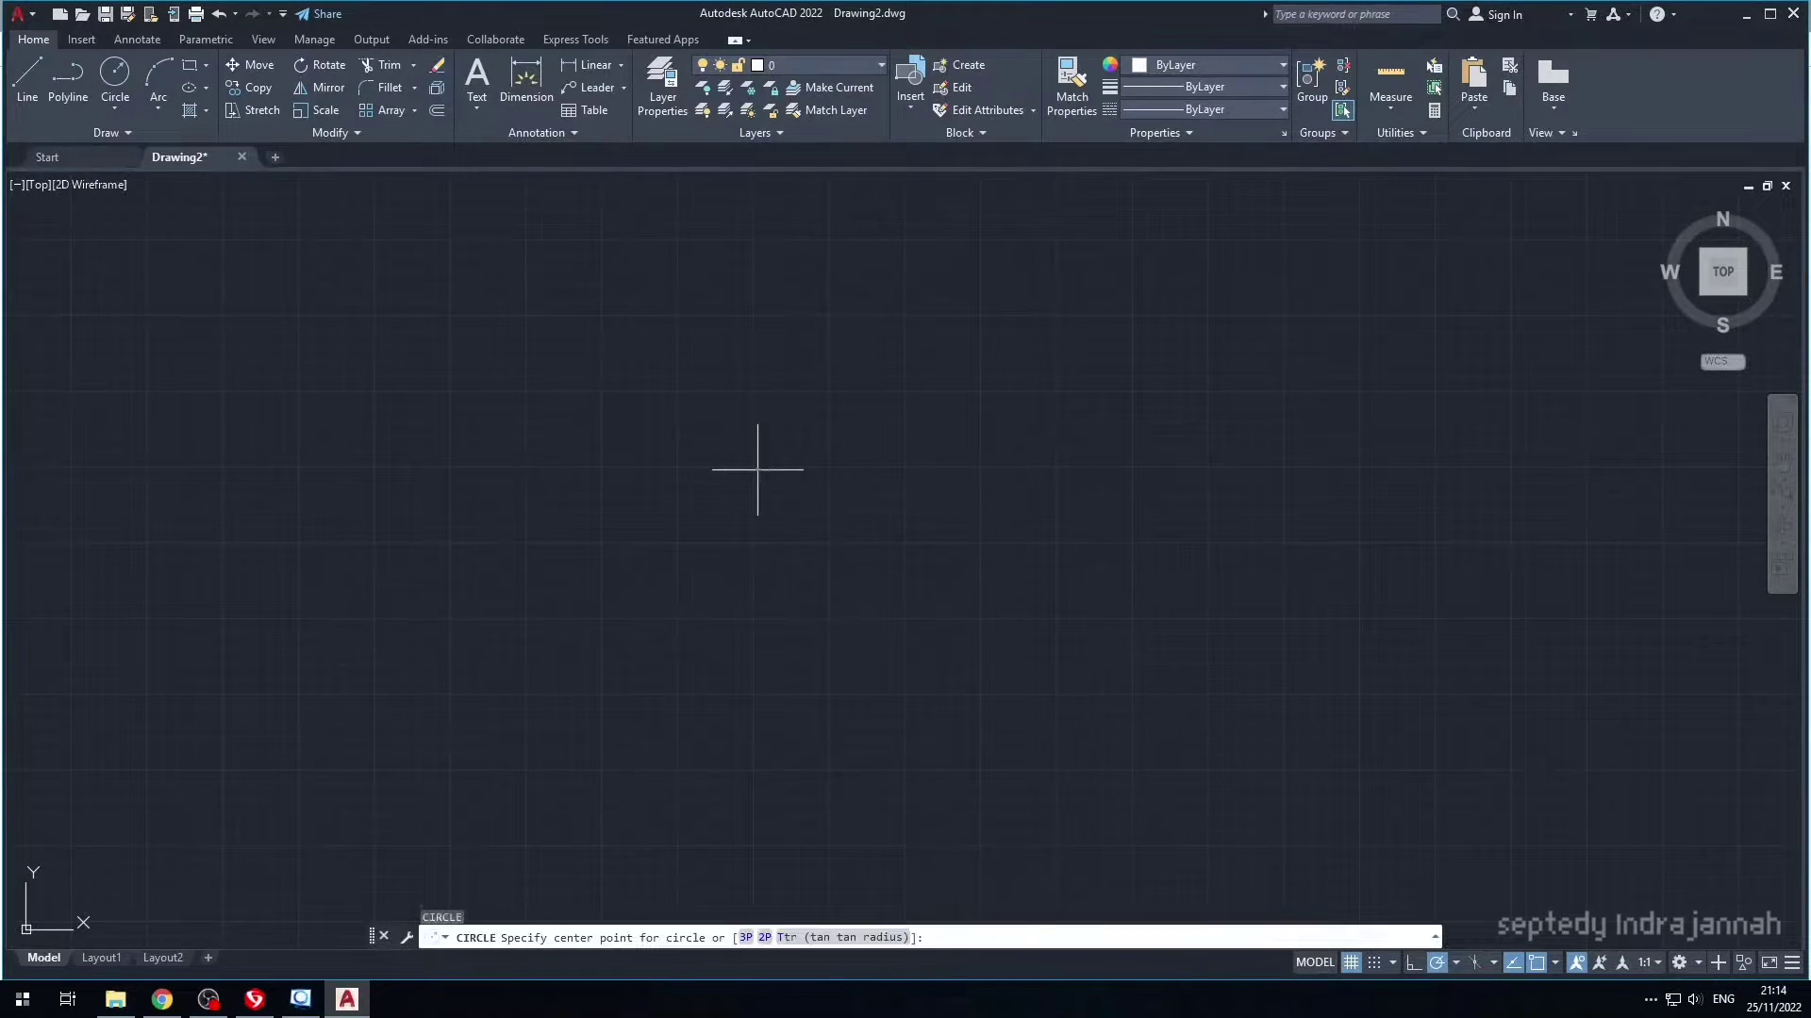
{"action": "left_click", "coordinate": [757, 469]}
{"action": "type", "text": "5"}
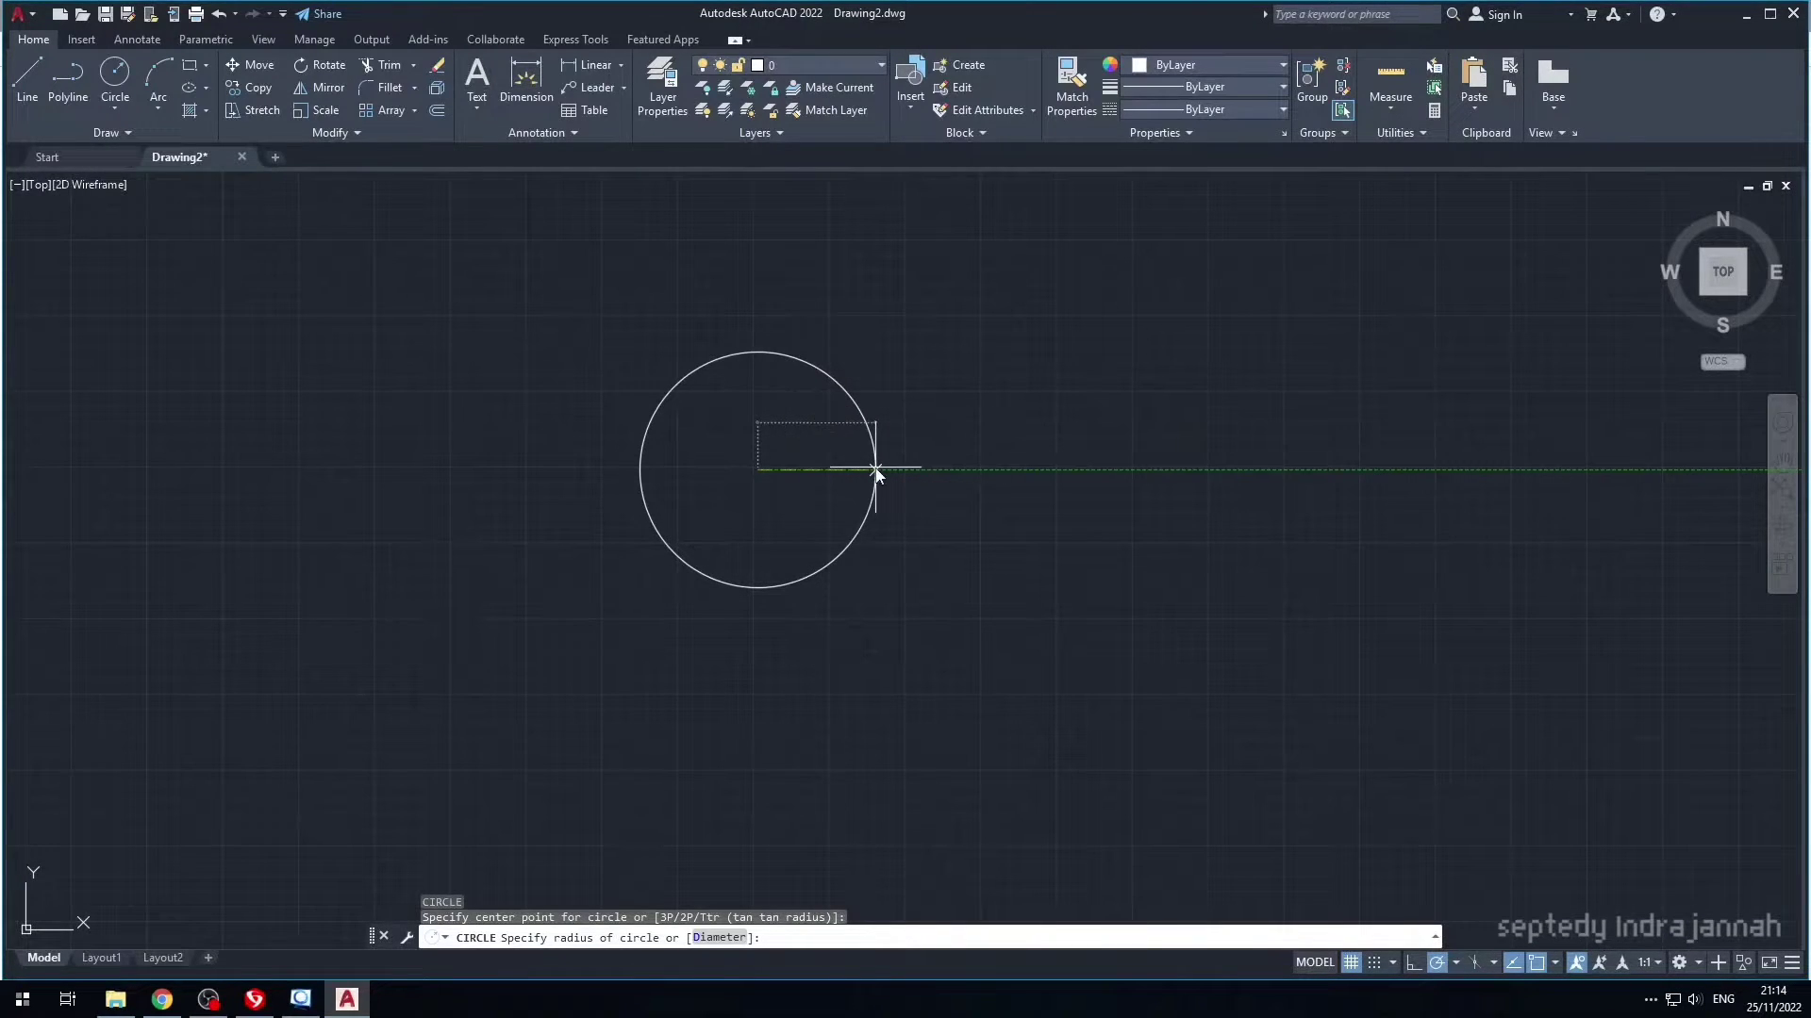
{"action": "key", "text": "Return"}
- Draw a concentric circle with a radius of 40 inside the 55-radius circle
{"action": "scroll", "coordinate": [763, 467], "scroll_direction": "up", "scroll_amount": 8}
{"action": "key", "text": "Return"}
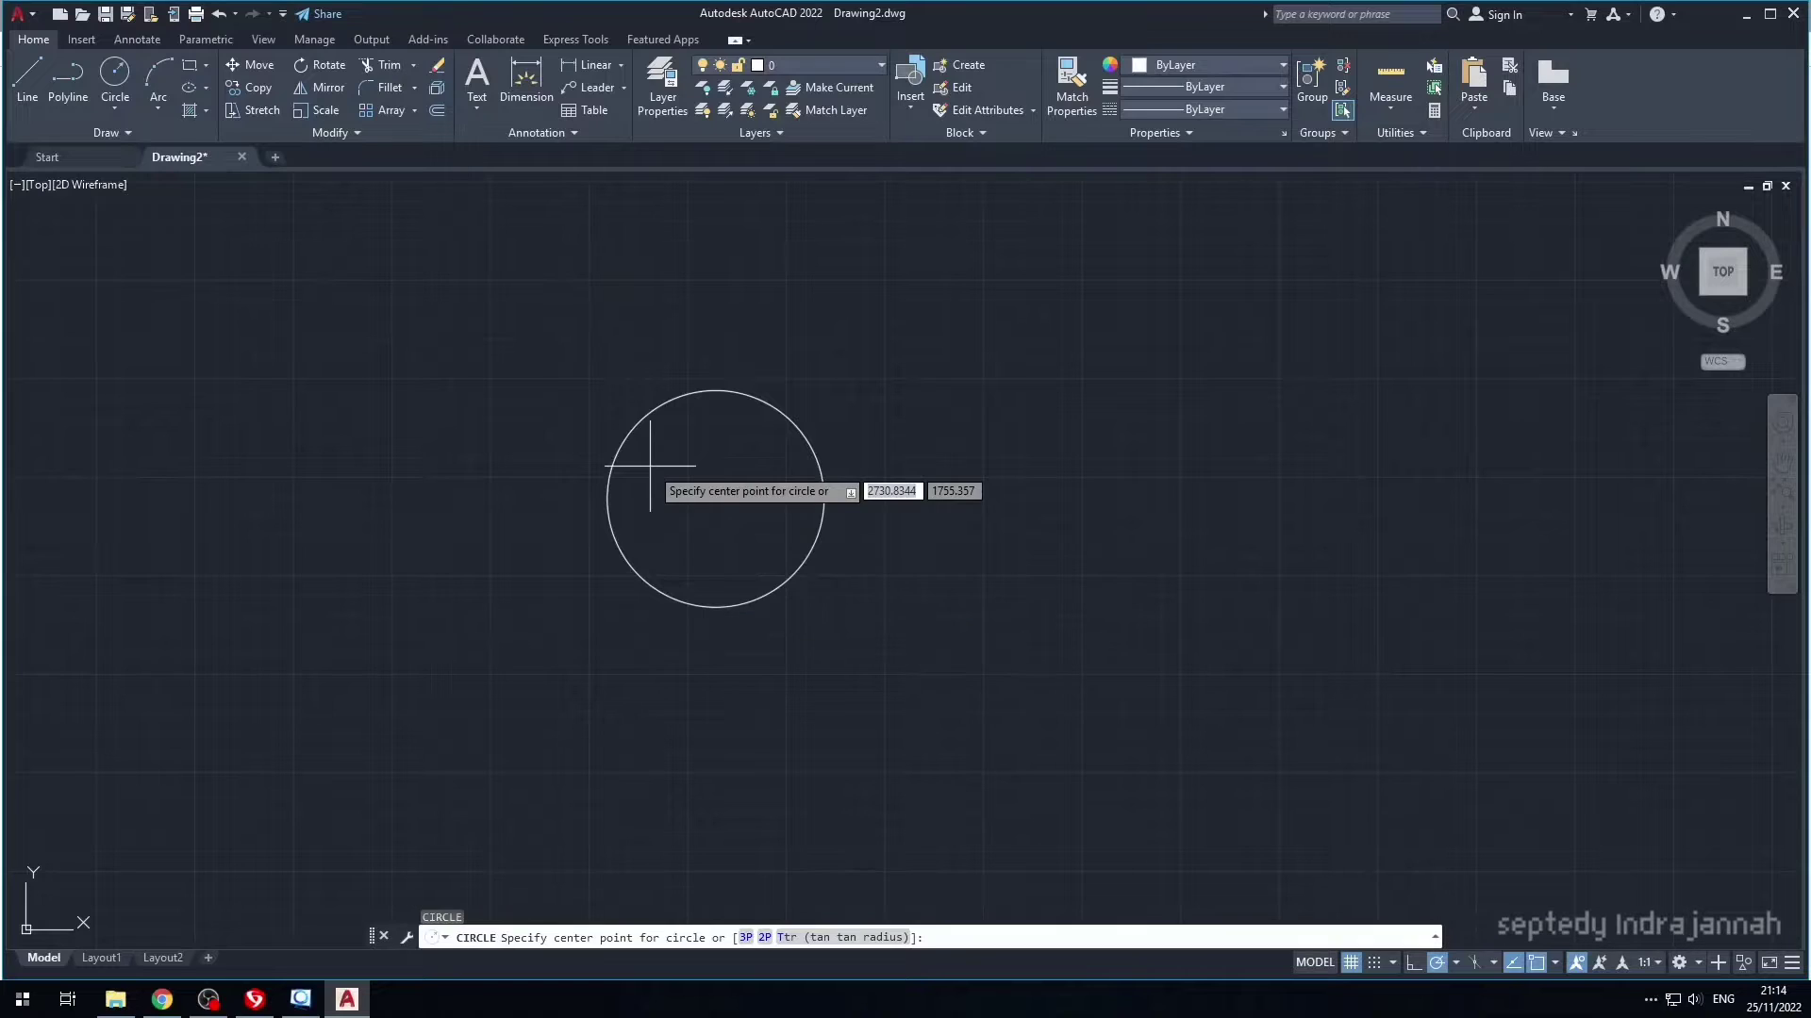
{"action": "left_click", "coordinate": [716, 498]}
{"action": "type", "text": "40"}
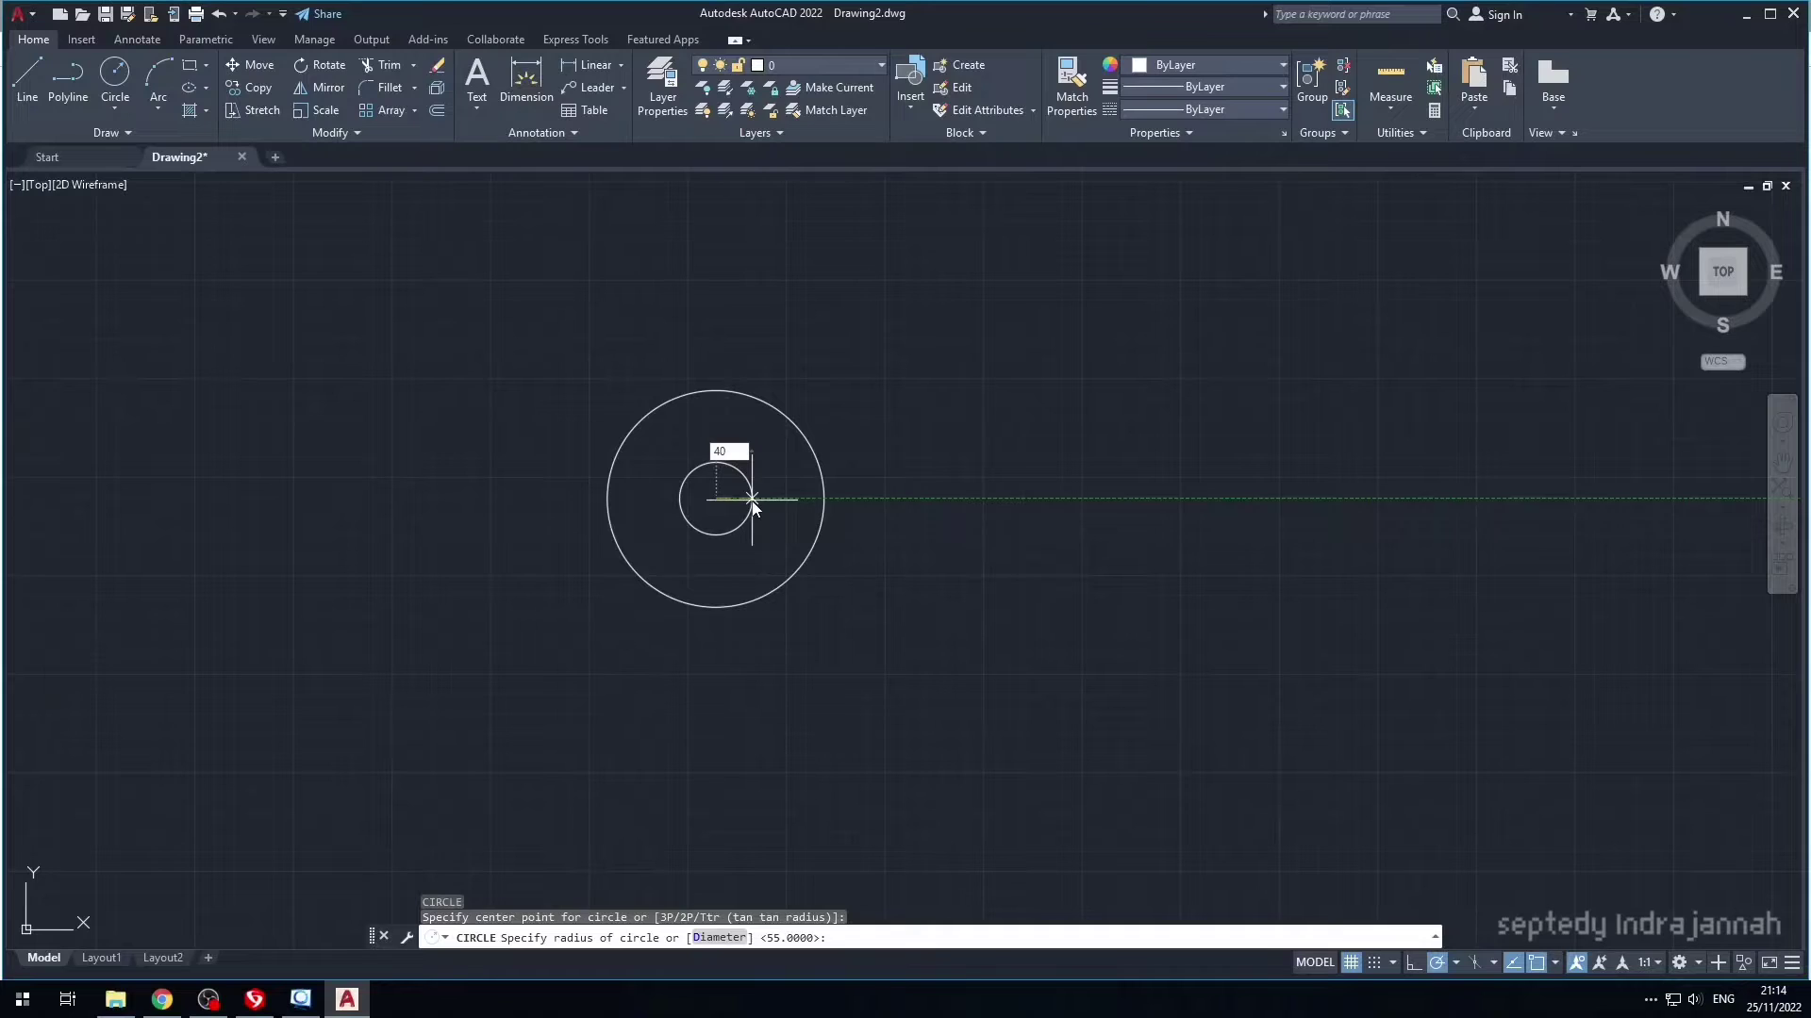
{"action": "key", "text": "Return"}
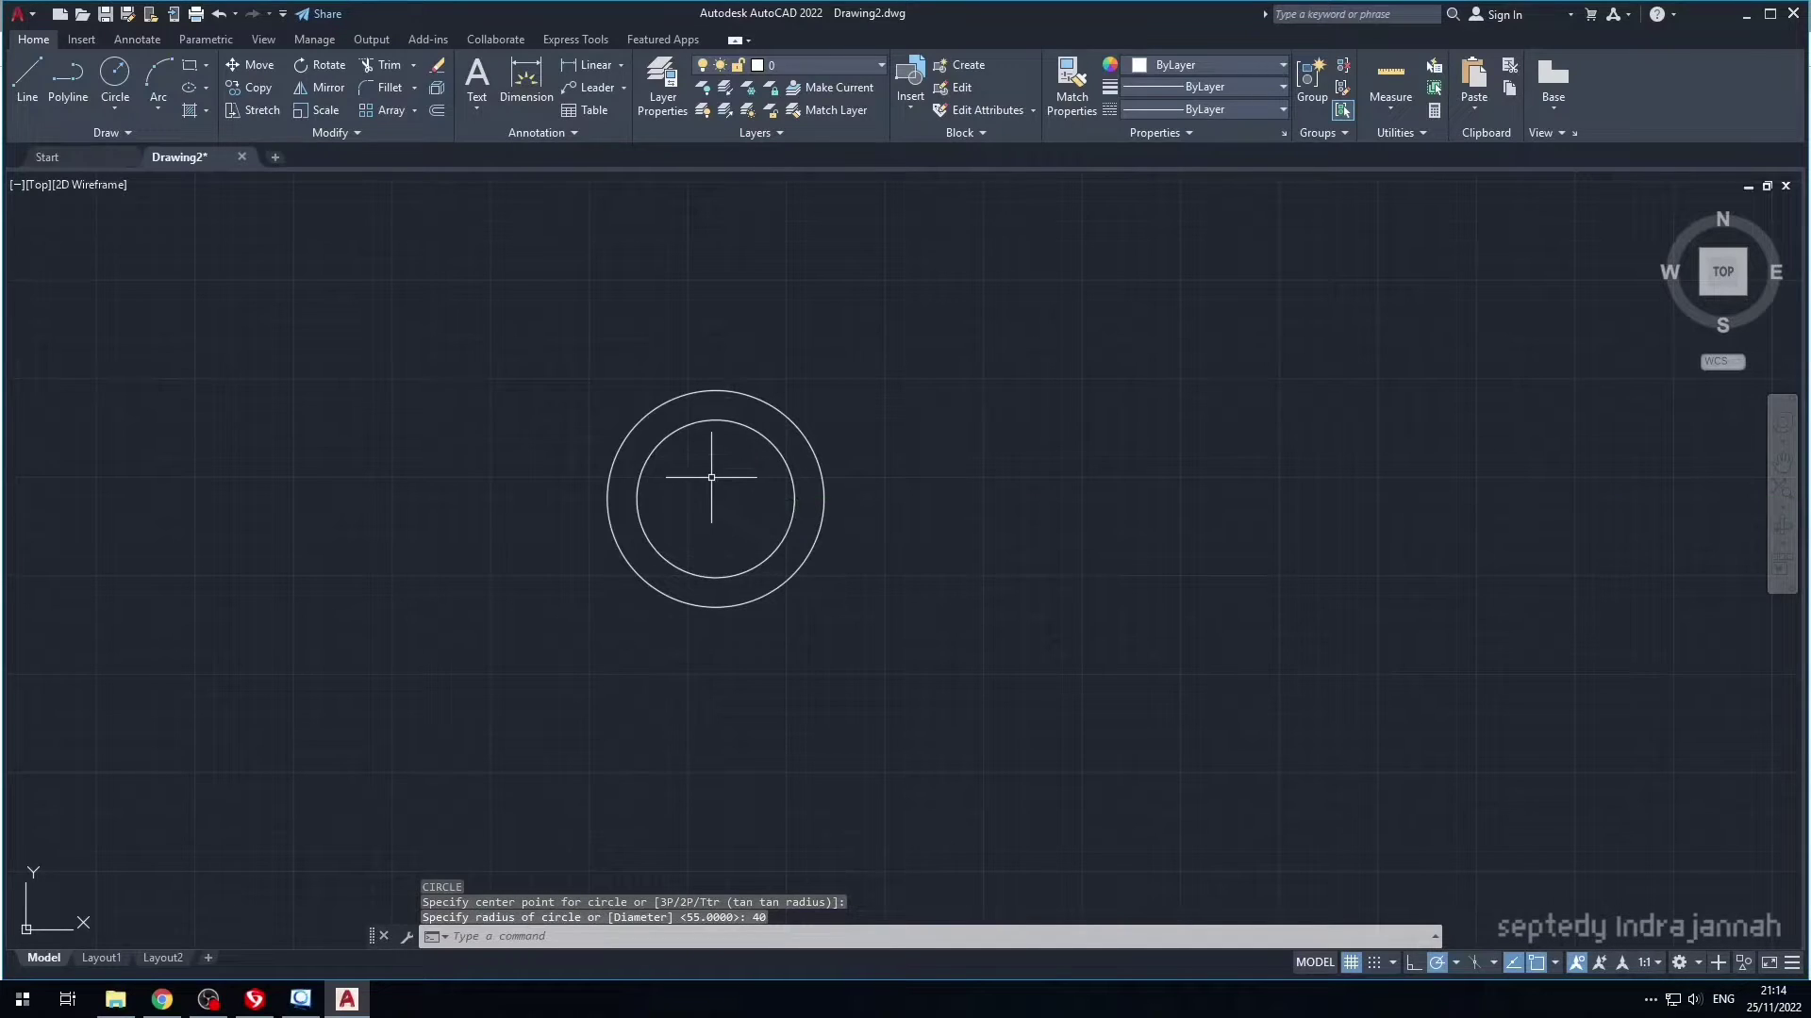
- Draw a horizontal line from the circles' common centre rightwards past the outer circle
{"action": "type", "text": "l"}
{"action": "key", "text": "Return"}
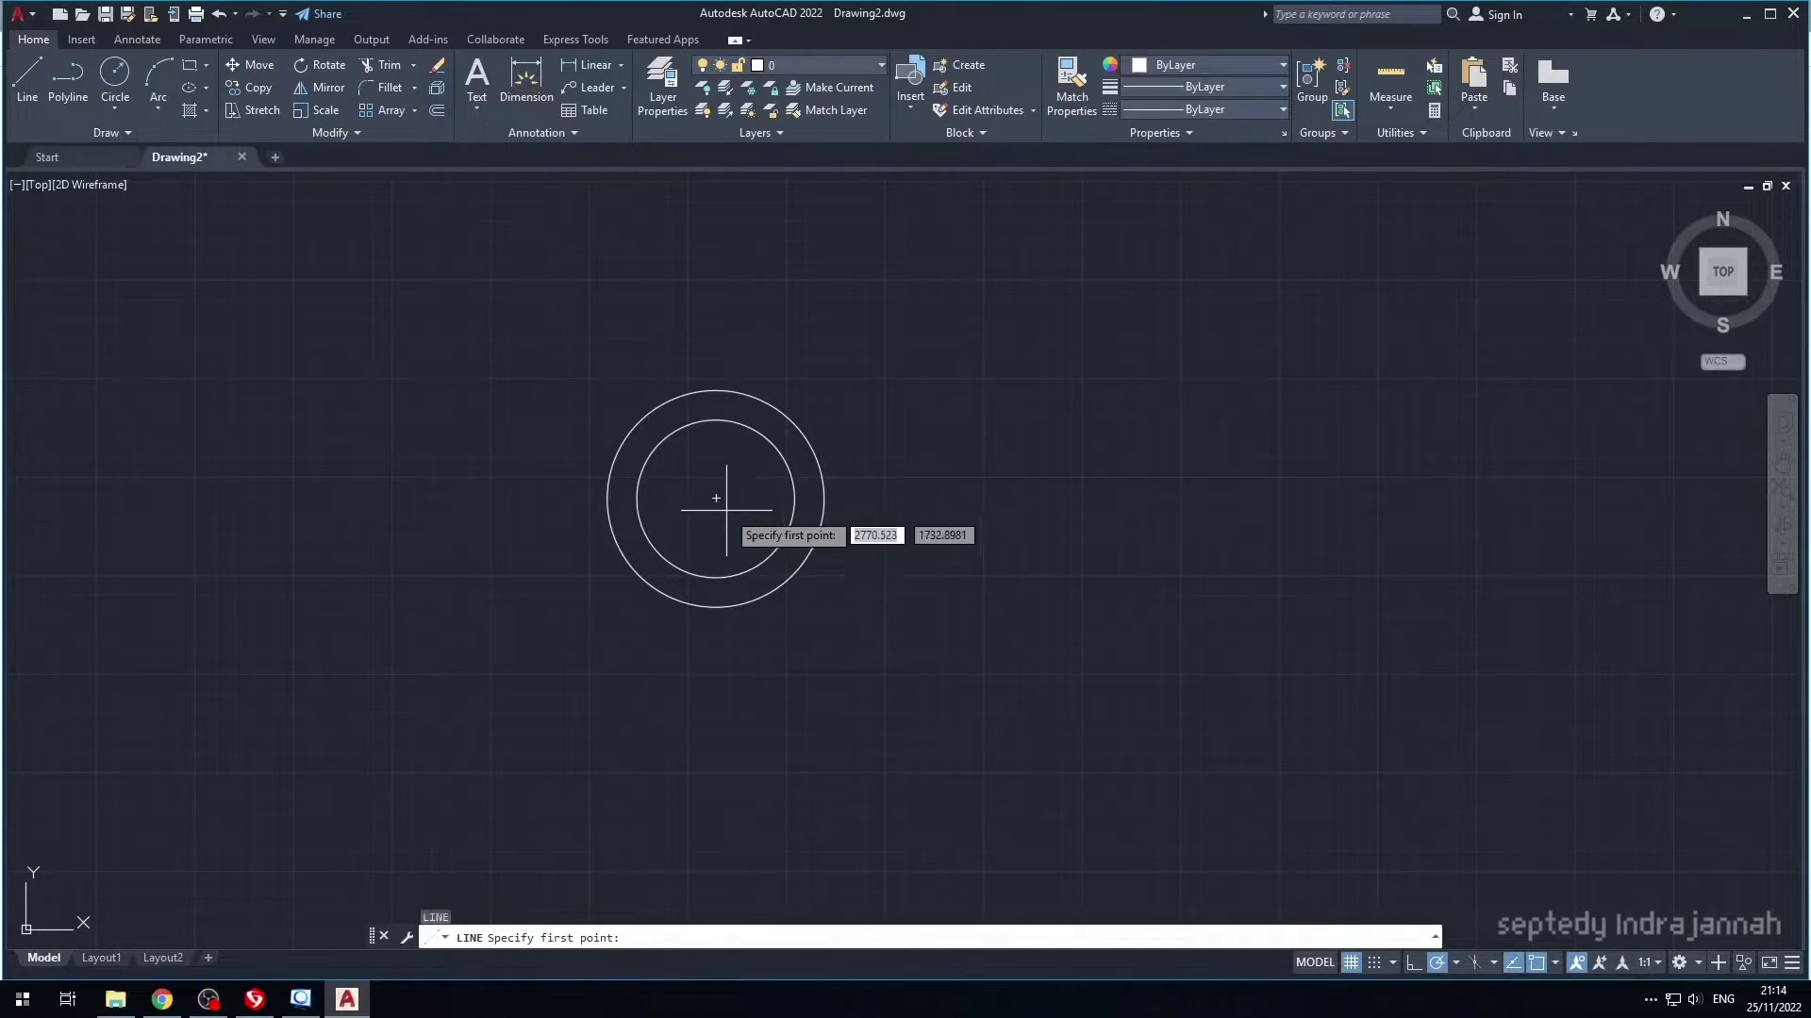
{"action": "left_click", "coordinate": [716, 498]}
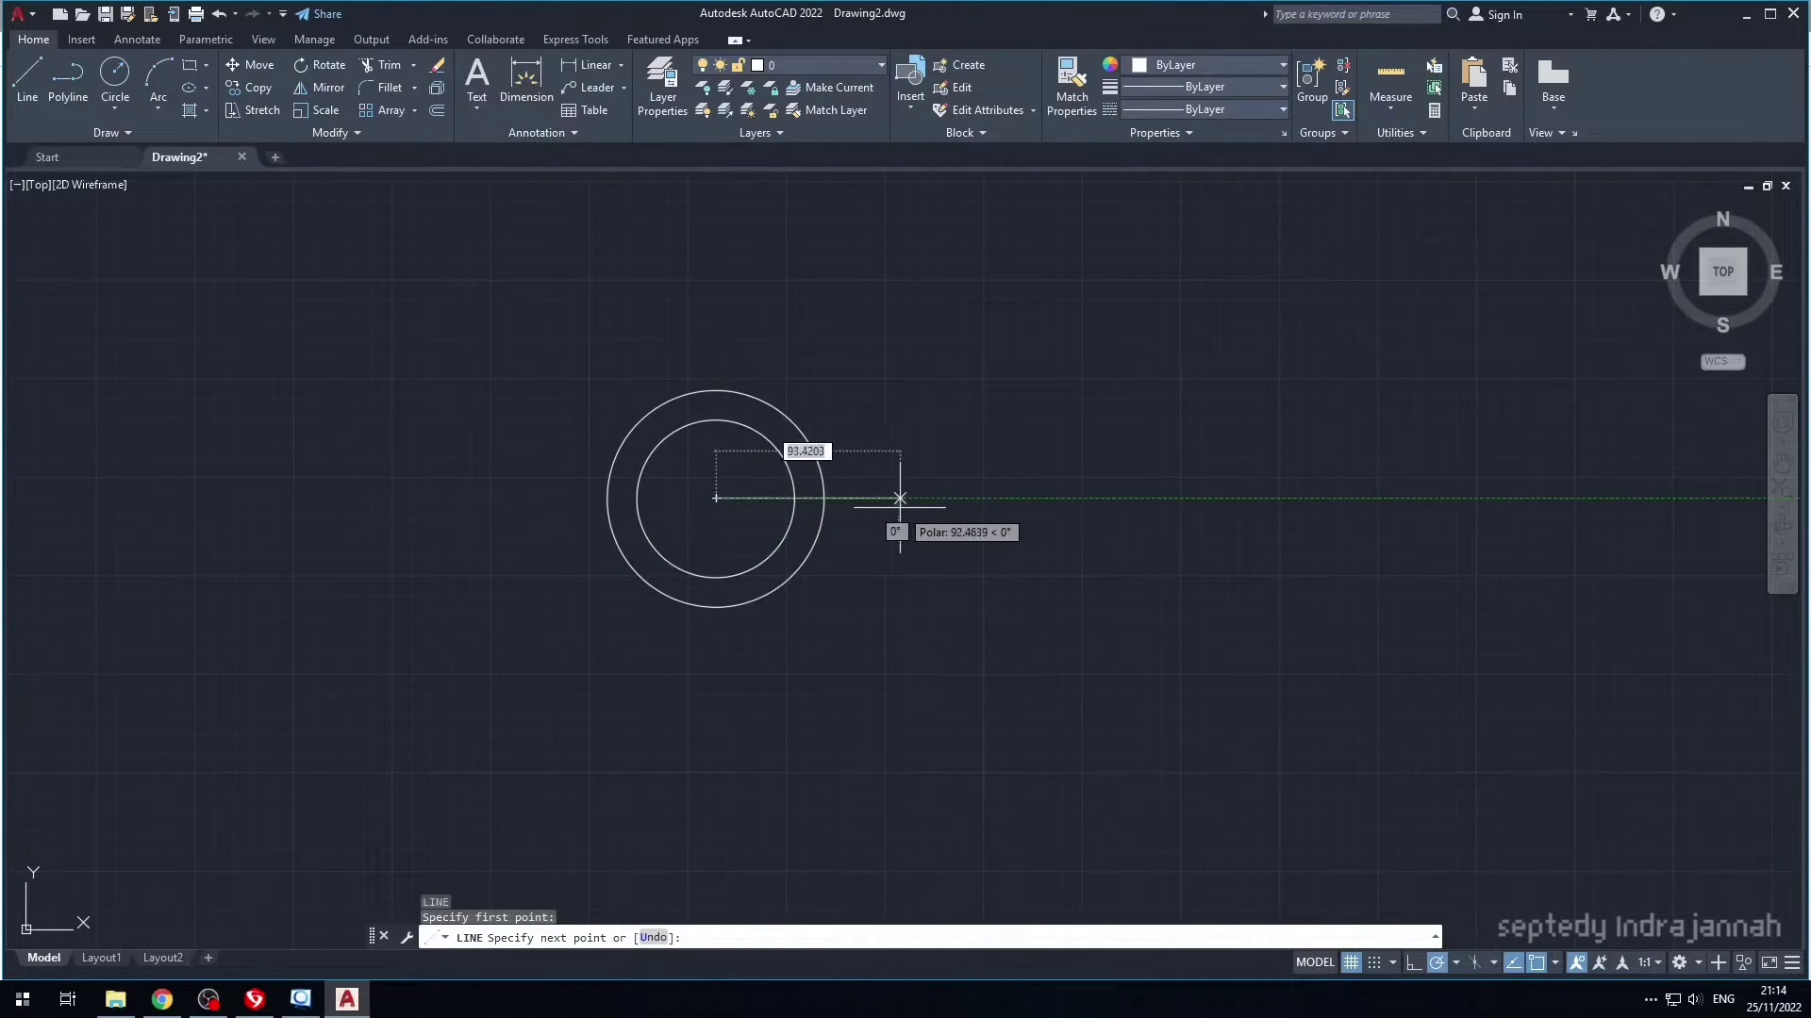
{"action": "left_click", "coordinate": [944, 504]}
{"action": "key", "text": "Escape"}
- Draw a vertical line upwards and a horizontal line leftwards from the circles' common centre, both extending past the outer circle
{"action": "key", "text": "space"}
{"action": "left_click", "coordinate": [717, 496]}
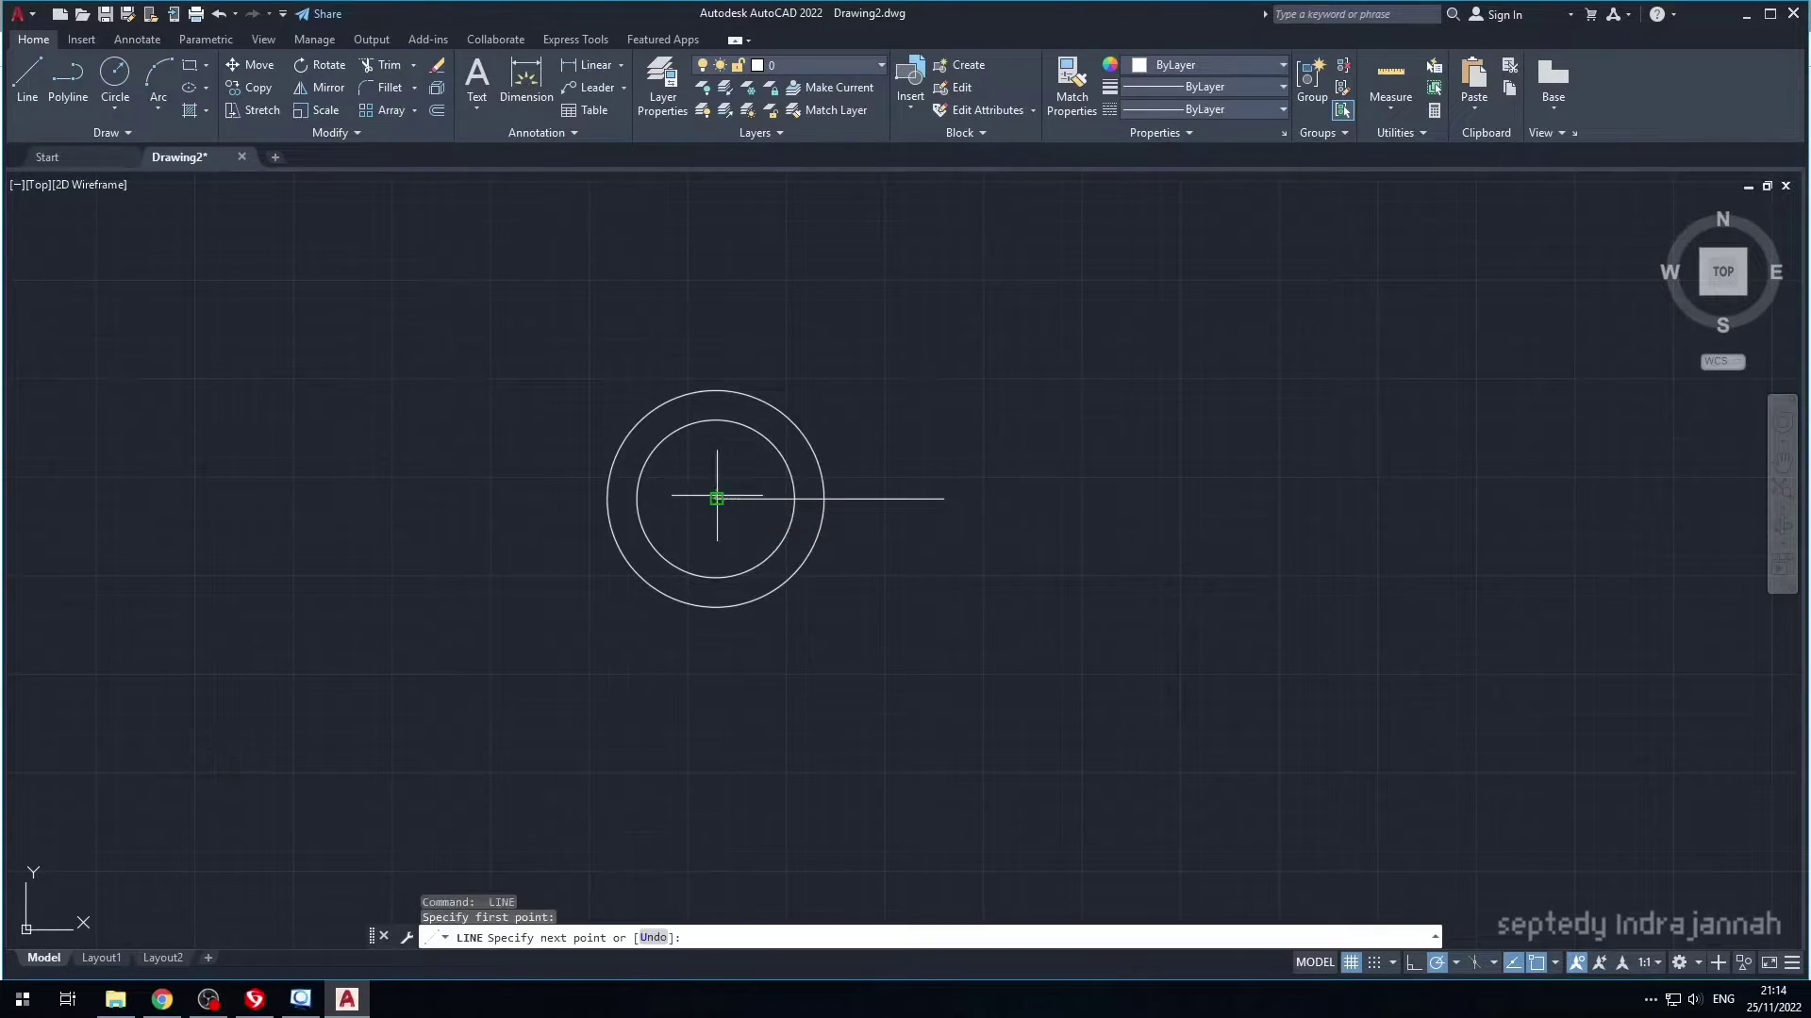
{"action": "left_click", "coordinate": [715, 307]}
{"action": "key", "text": "Escape"}
{"action": "key", "text": "space"}
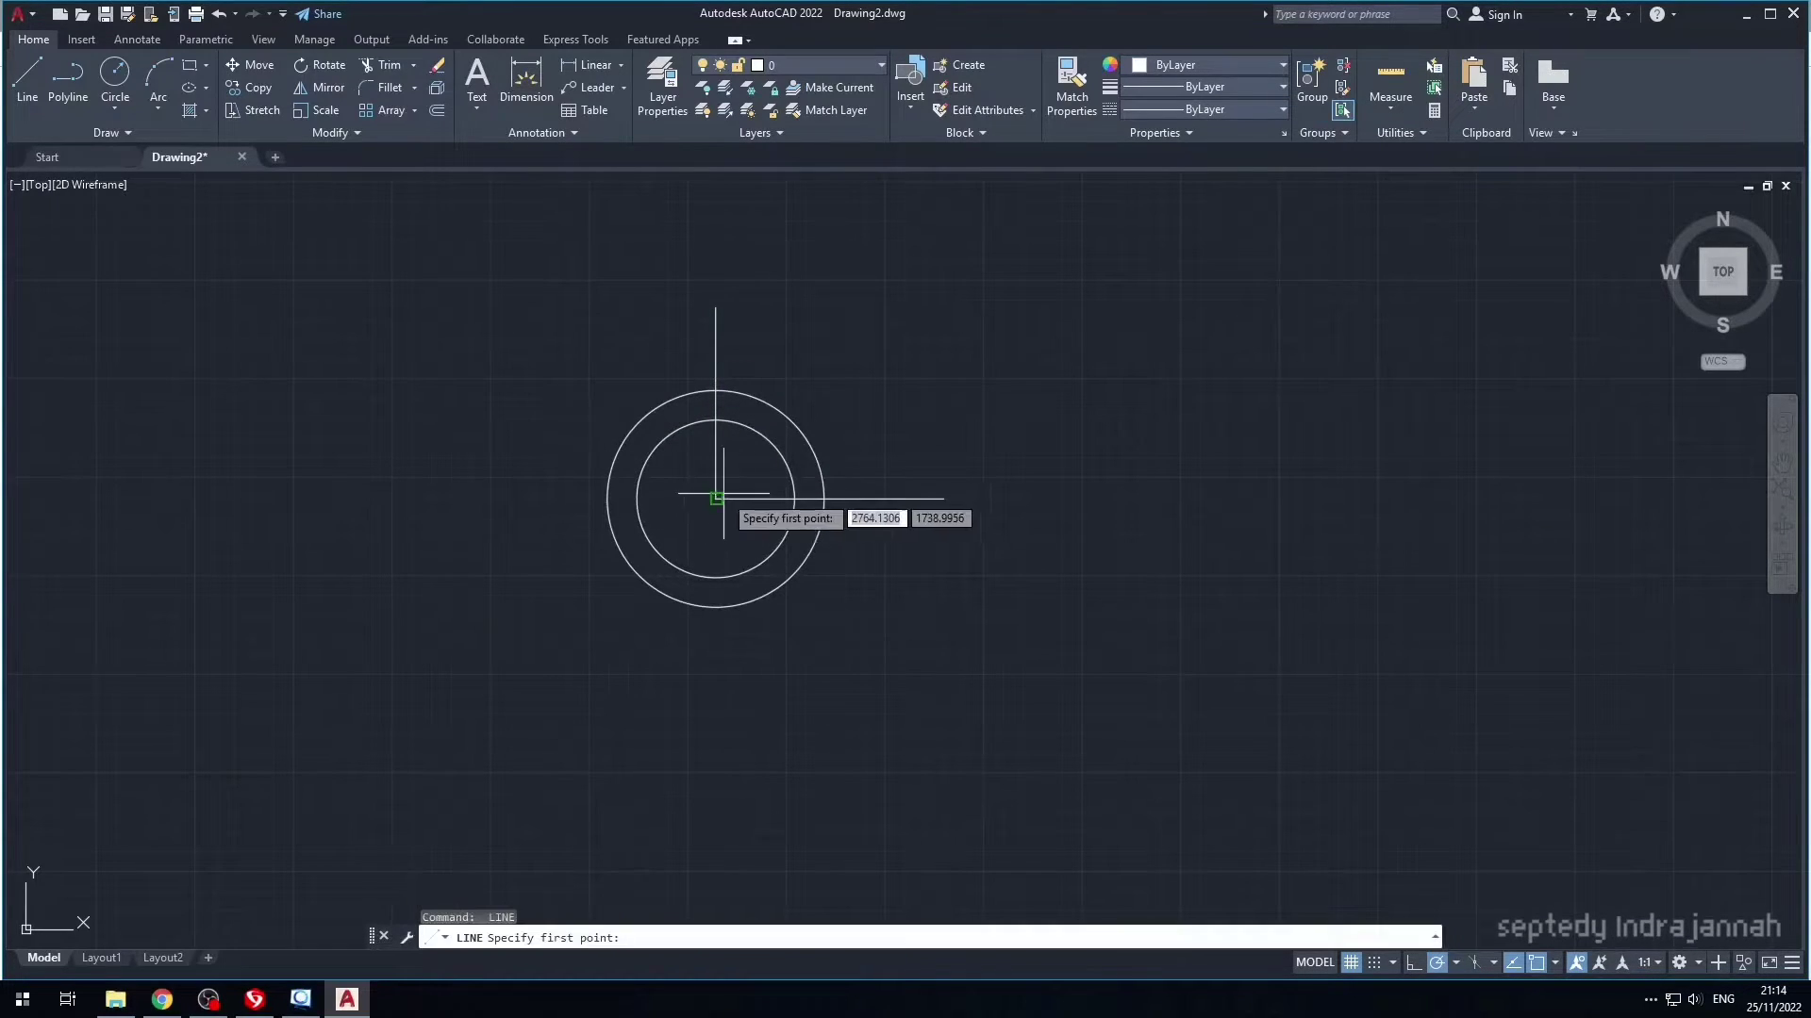
{"action": "left_click", "coordinate": [717, 499]}
{"action": "left_click", "coordinate": [537, 499]}
{"action": "key", "text": "Escape"}
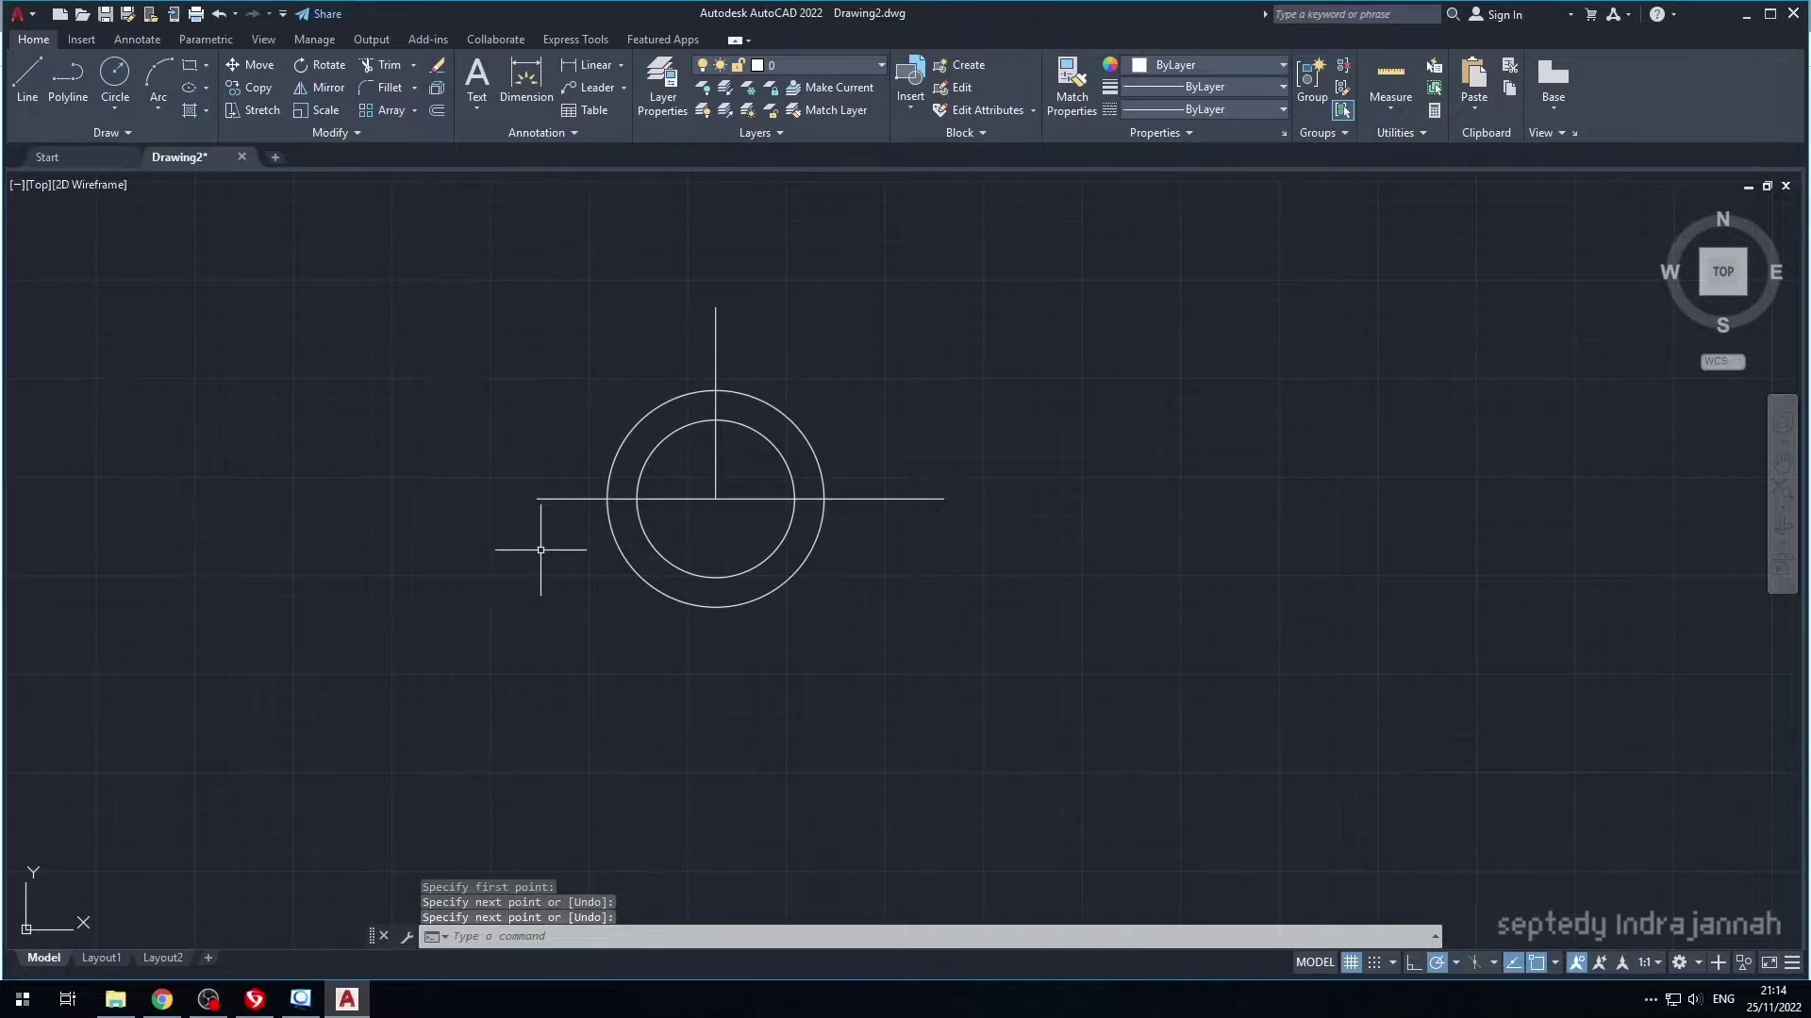
- Draw a vertical line from the common centre downwards past the outer circle
{"action": "key", "text": "space"}
{"action": "left_click", "coordinate": [717, 499]}
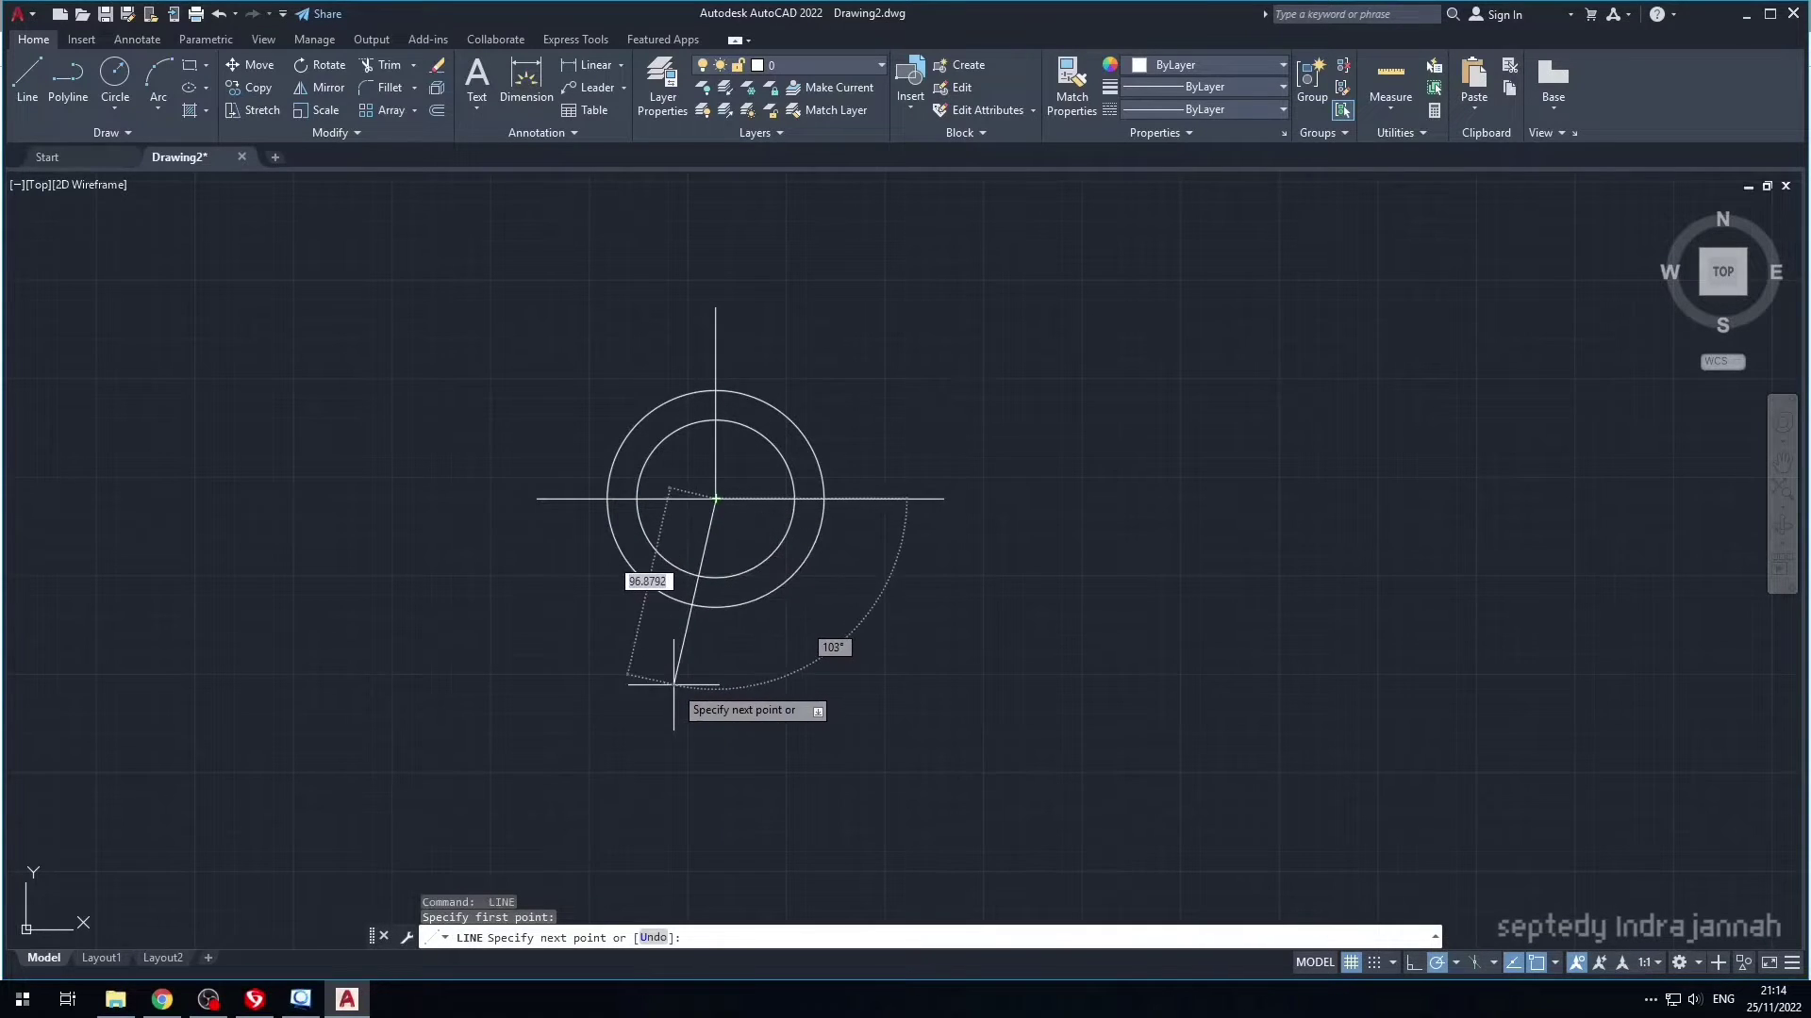
{"action": "left_click", "coordinate": [716, 670]}
{"action": "key", "text": "Escape"}
- Draw a circle with a radius of 10 centred where the inner circle crosses the upper vertical line
{"action": "type", "text": "c"}
{"action": "key", "text": "space"}
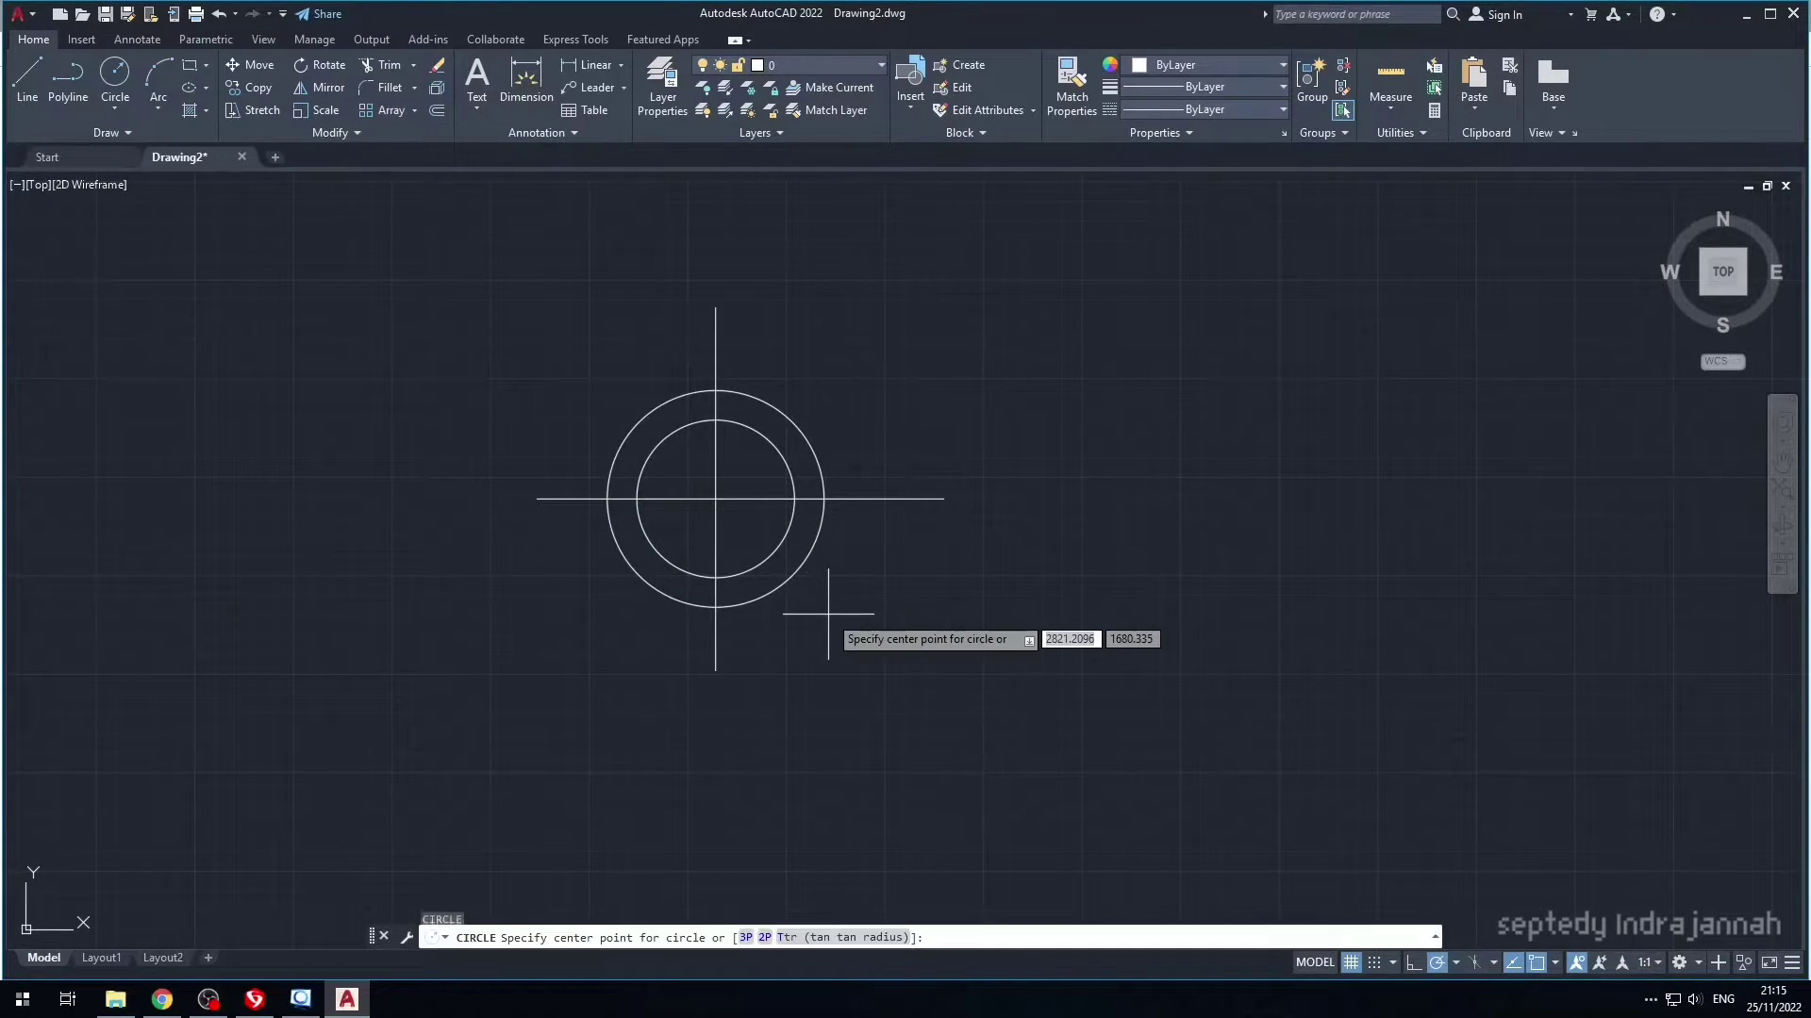
{"action": "left_click", "coordinate": [715, 421]}
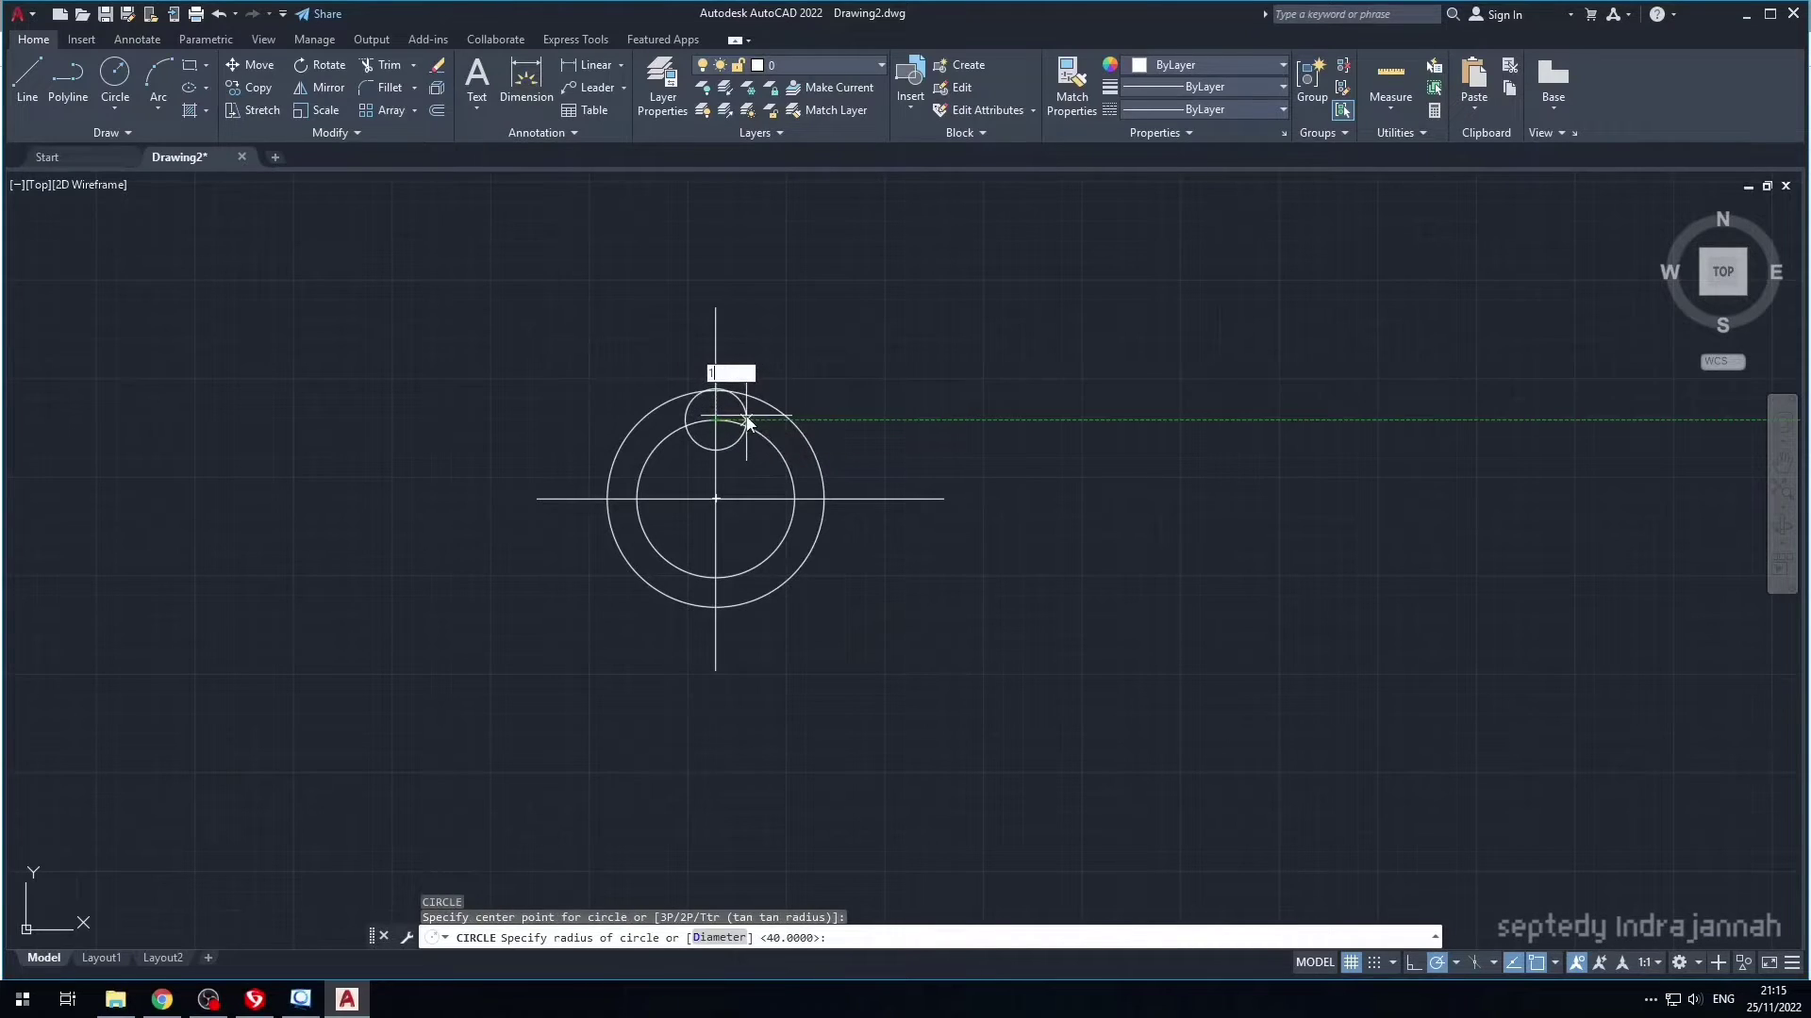
{"action": "key", "text": "space"}
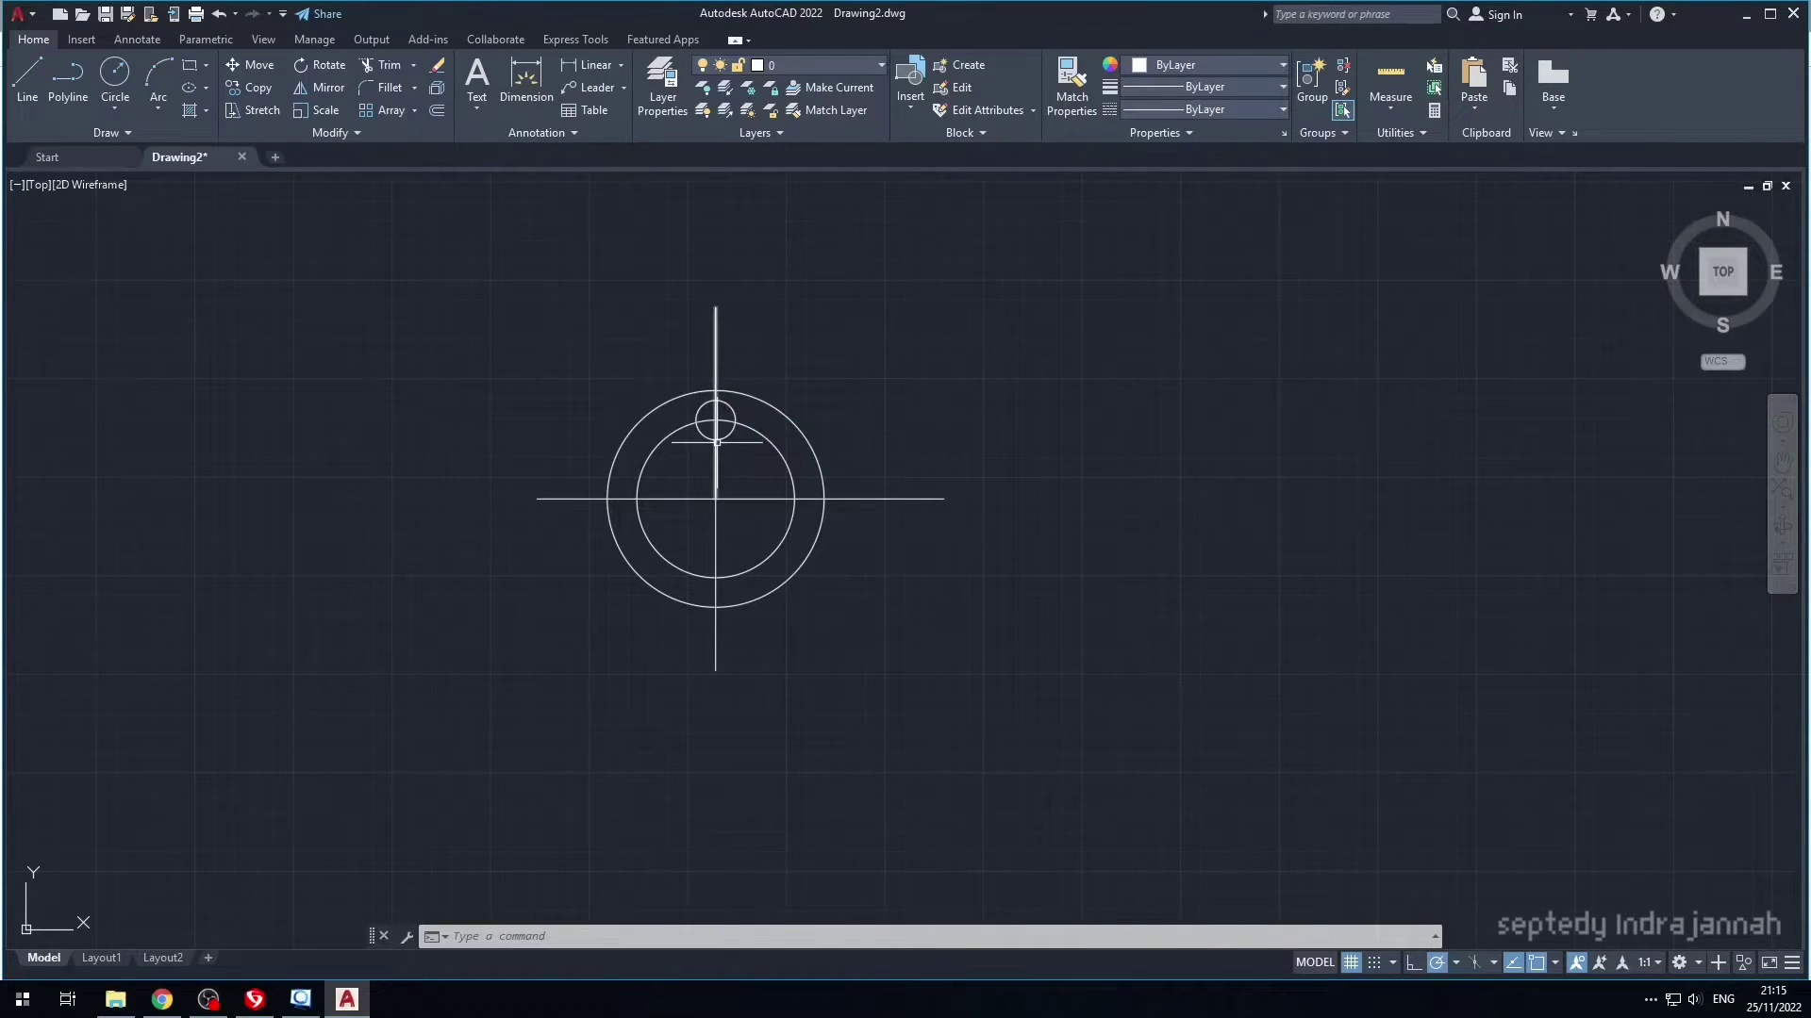
- Draw a concentric circle with a radius of 20 around the small circle at the top of the inner circle
{"action": "key", "text": "space"}
{"action": "left_click", "coordinate": [716, 420]}
{"action": "type", "text": "20"}
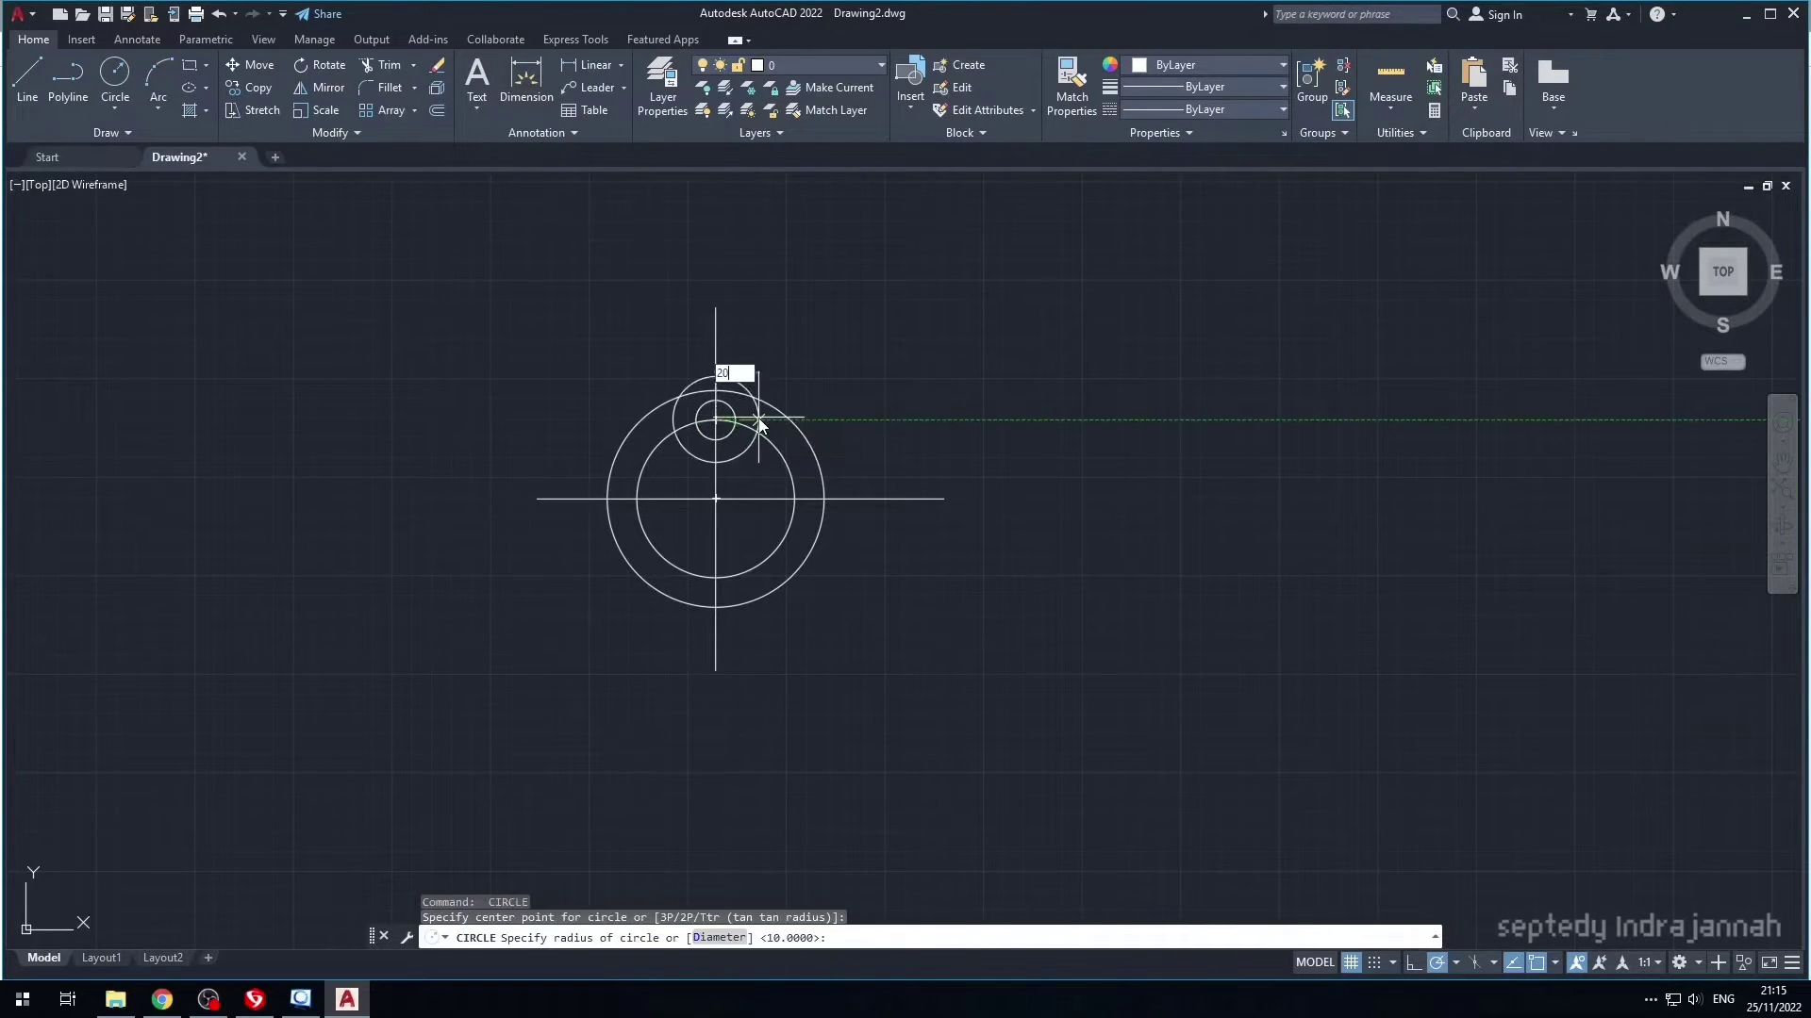
{"action": "key", "text": "Return"}
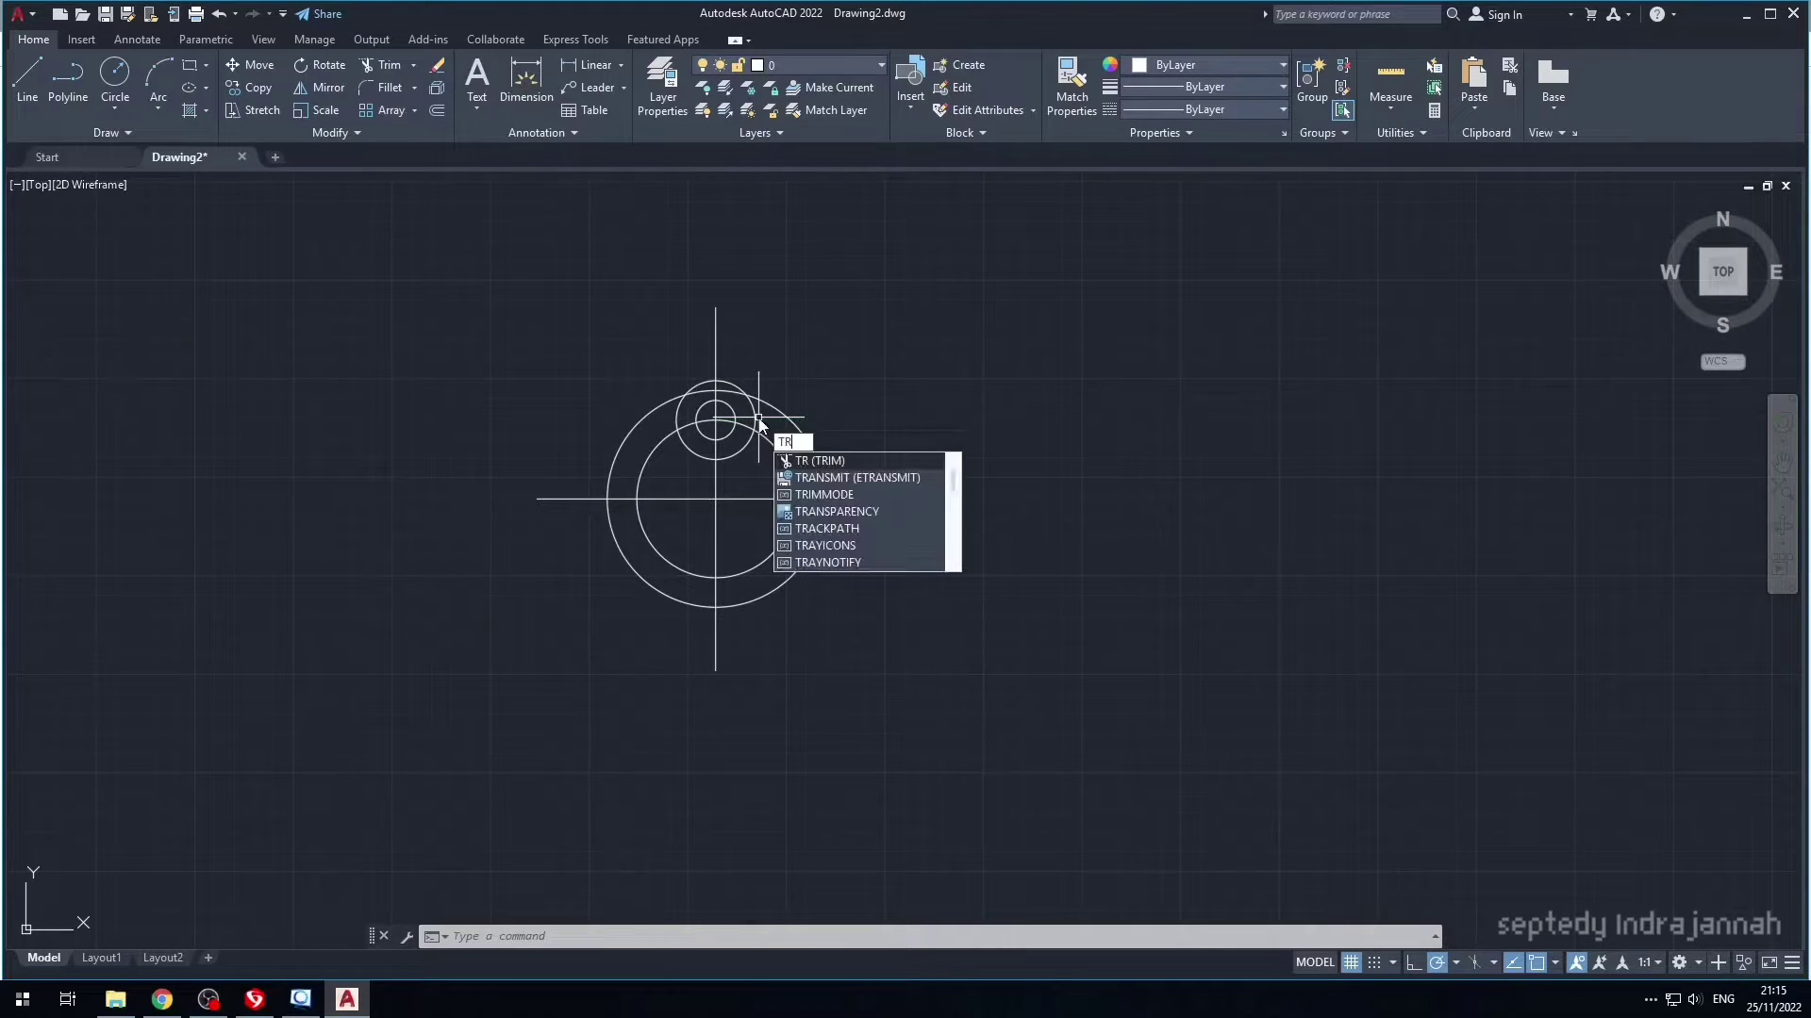
- Trim the 20-radius circle's upper arc, the inner circle's arc inside it and the pieces crossing the top small circle
{"action": "key", "text": "Return"}
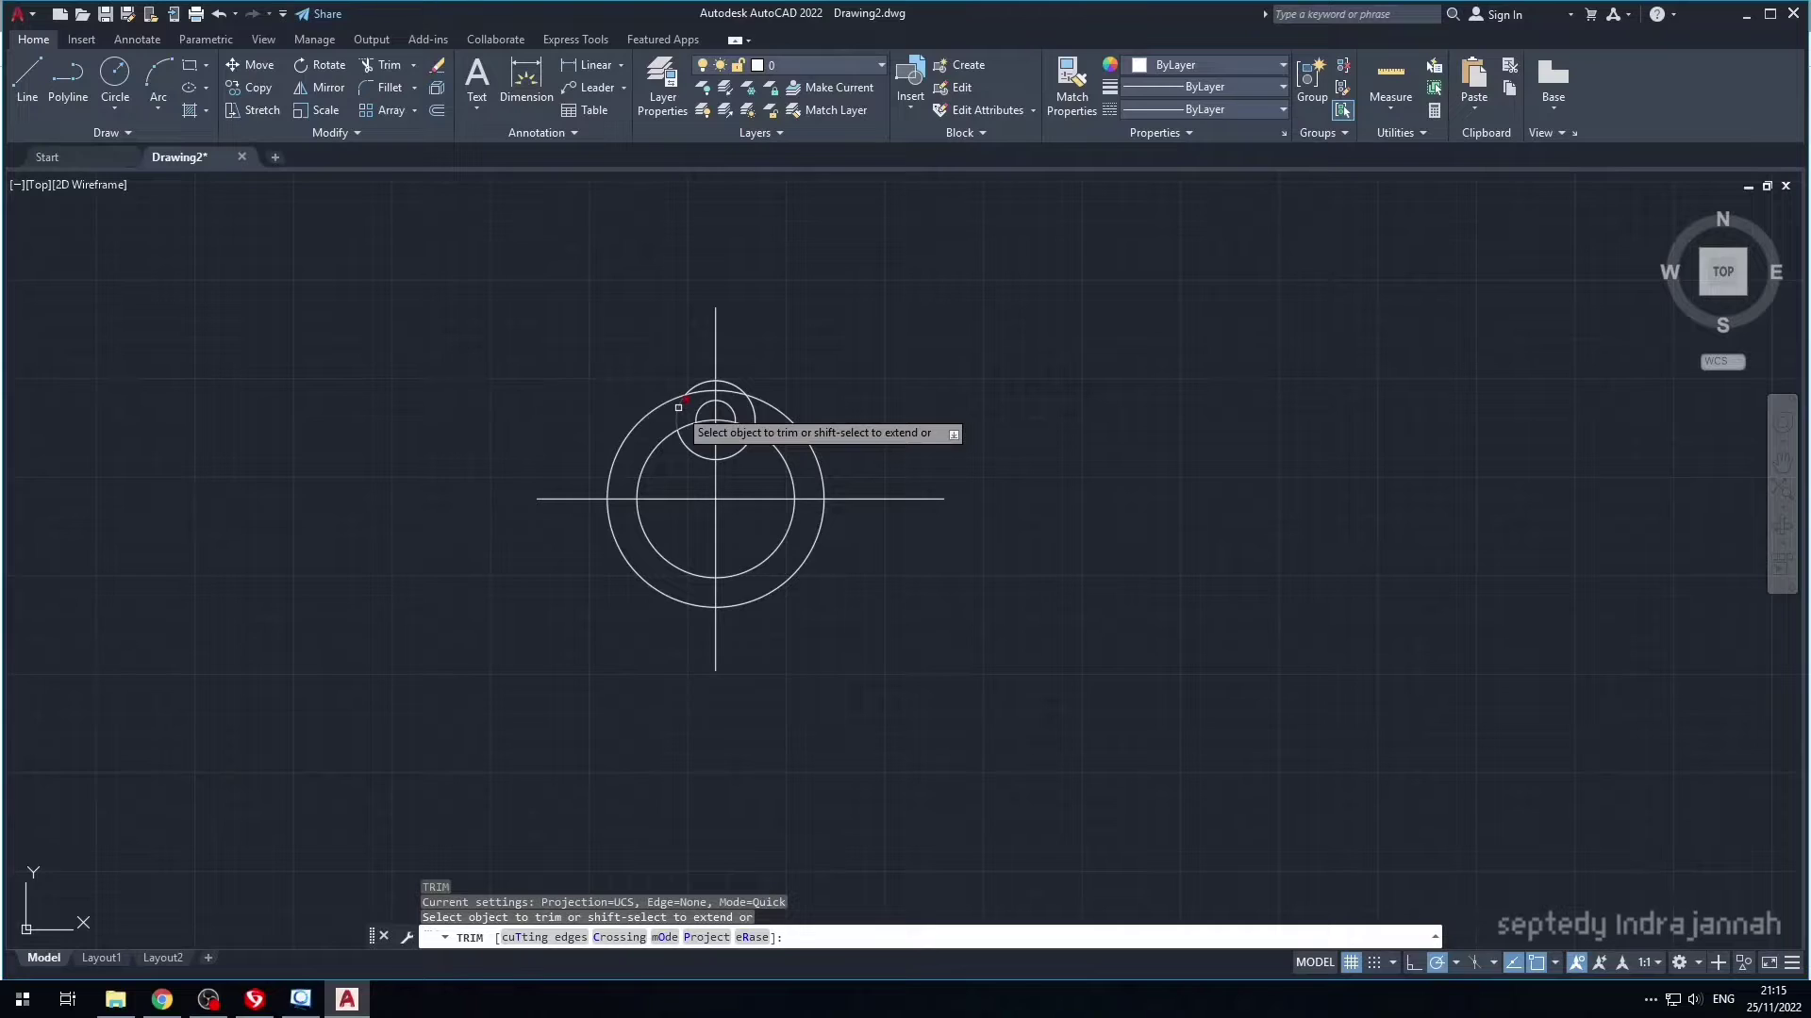
{"action": "left_click", "coordinate": [678, 407]}
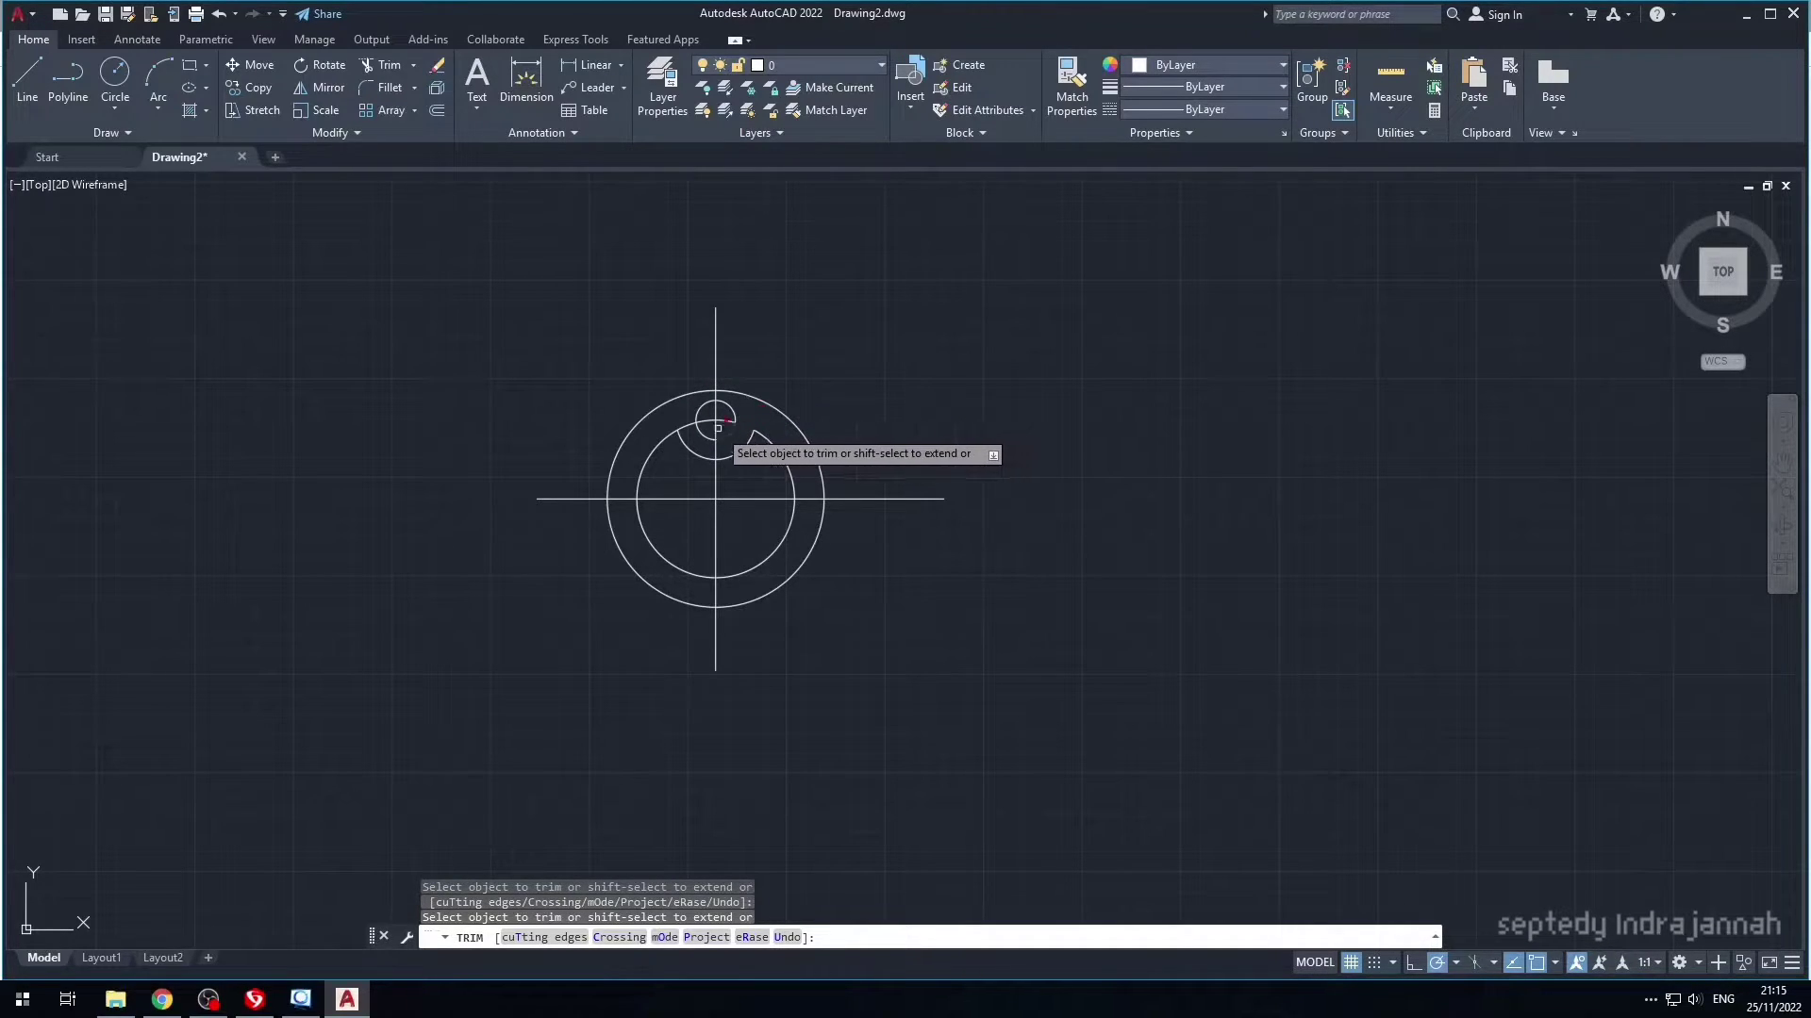
{"action": "left_click", "coordinate": [719, 415]}
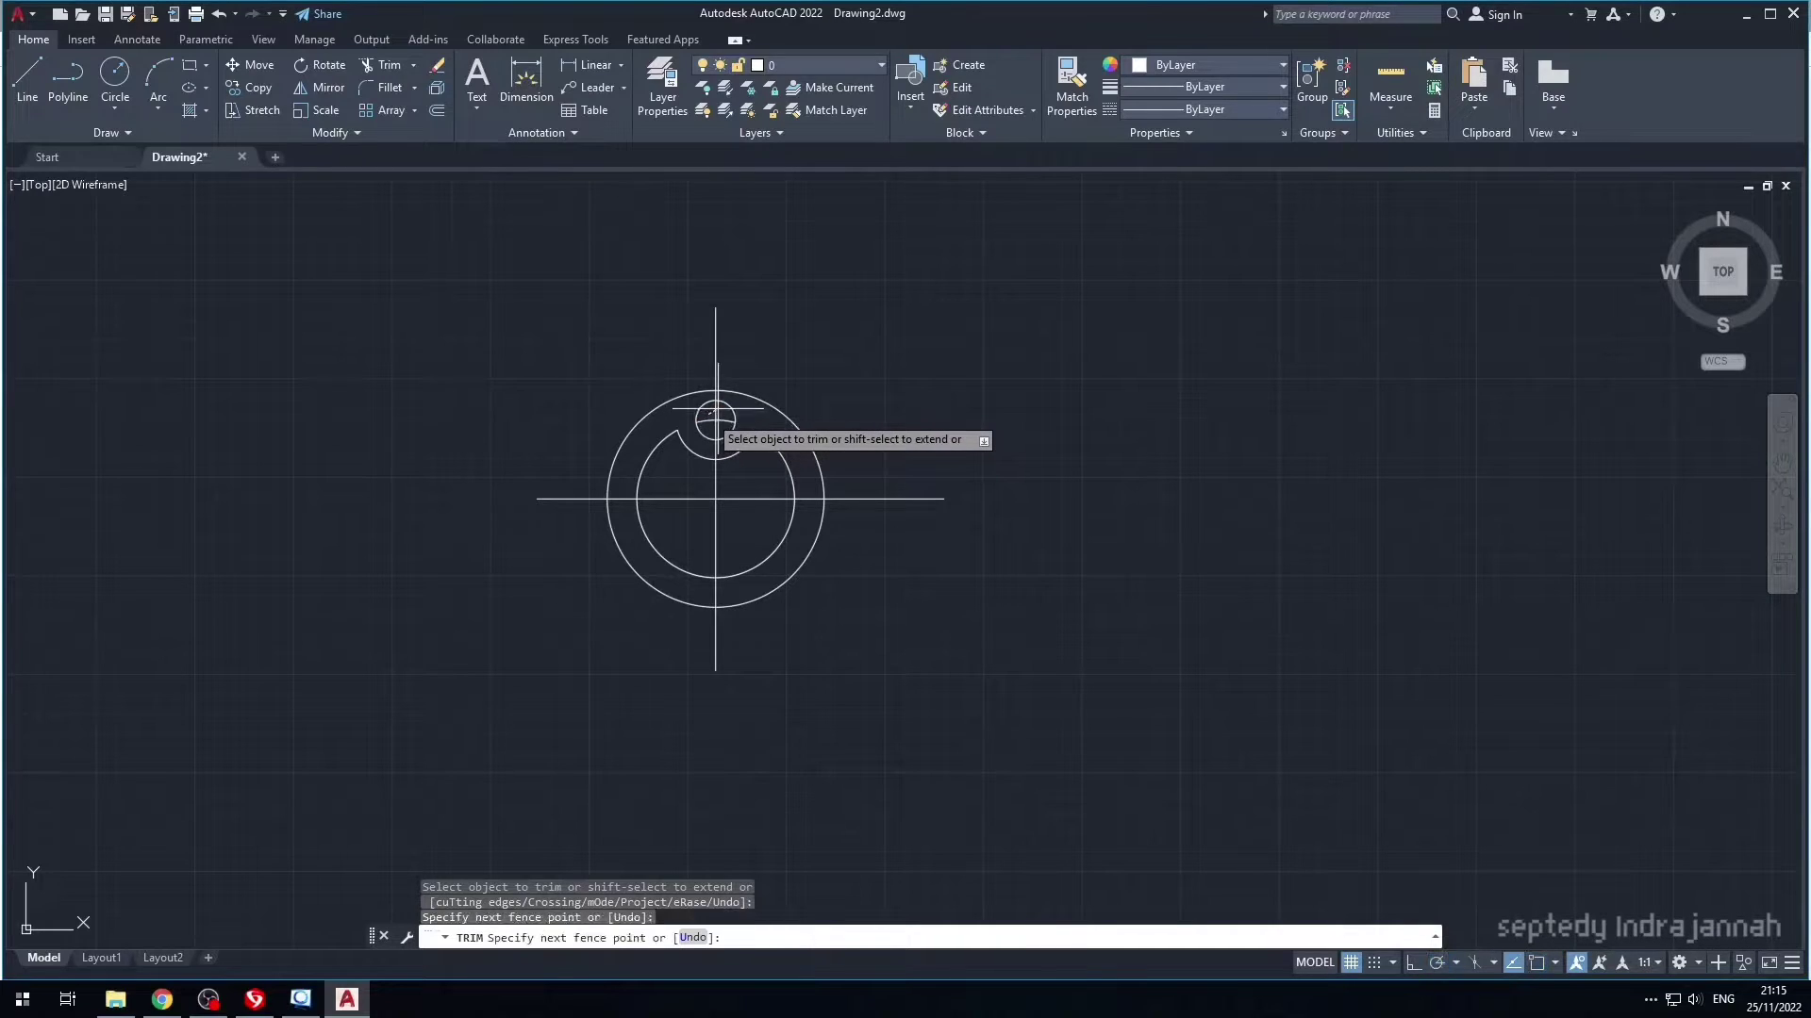
{"action": "mouse_move", "coordinate": [718, 409]}
{"action": "left_mouse_down"}
{"action": "mouse_move", "coordinate": [724, 427]}
{"action": "mouse_move", "coordinate": [709, 416]}
{"action": "left_mouse_up"}
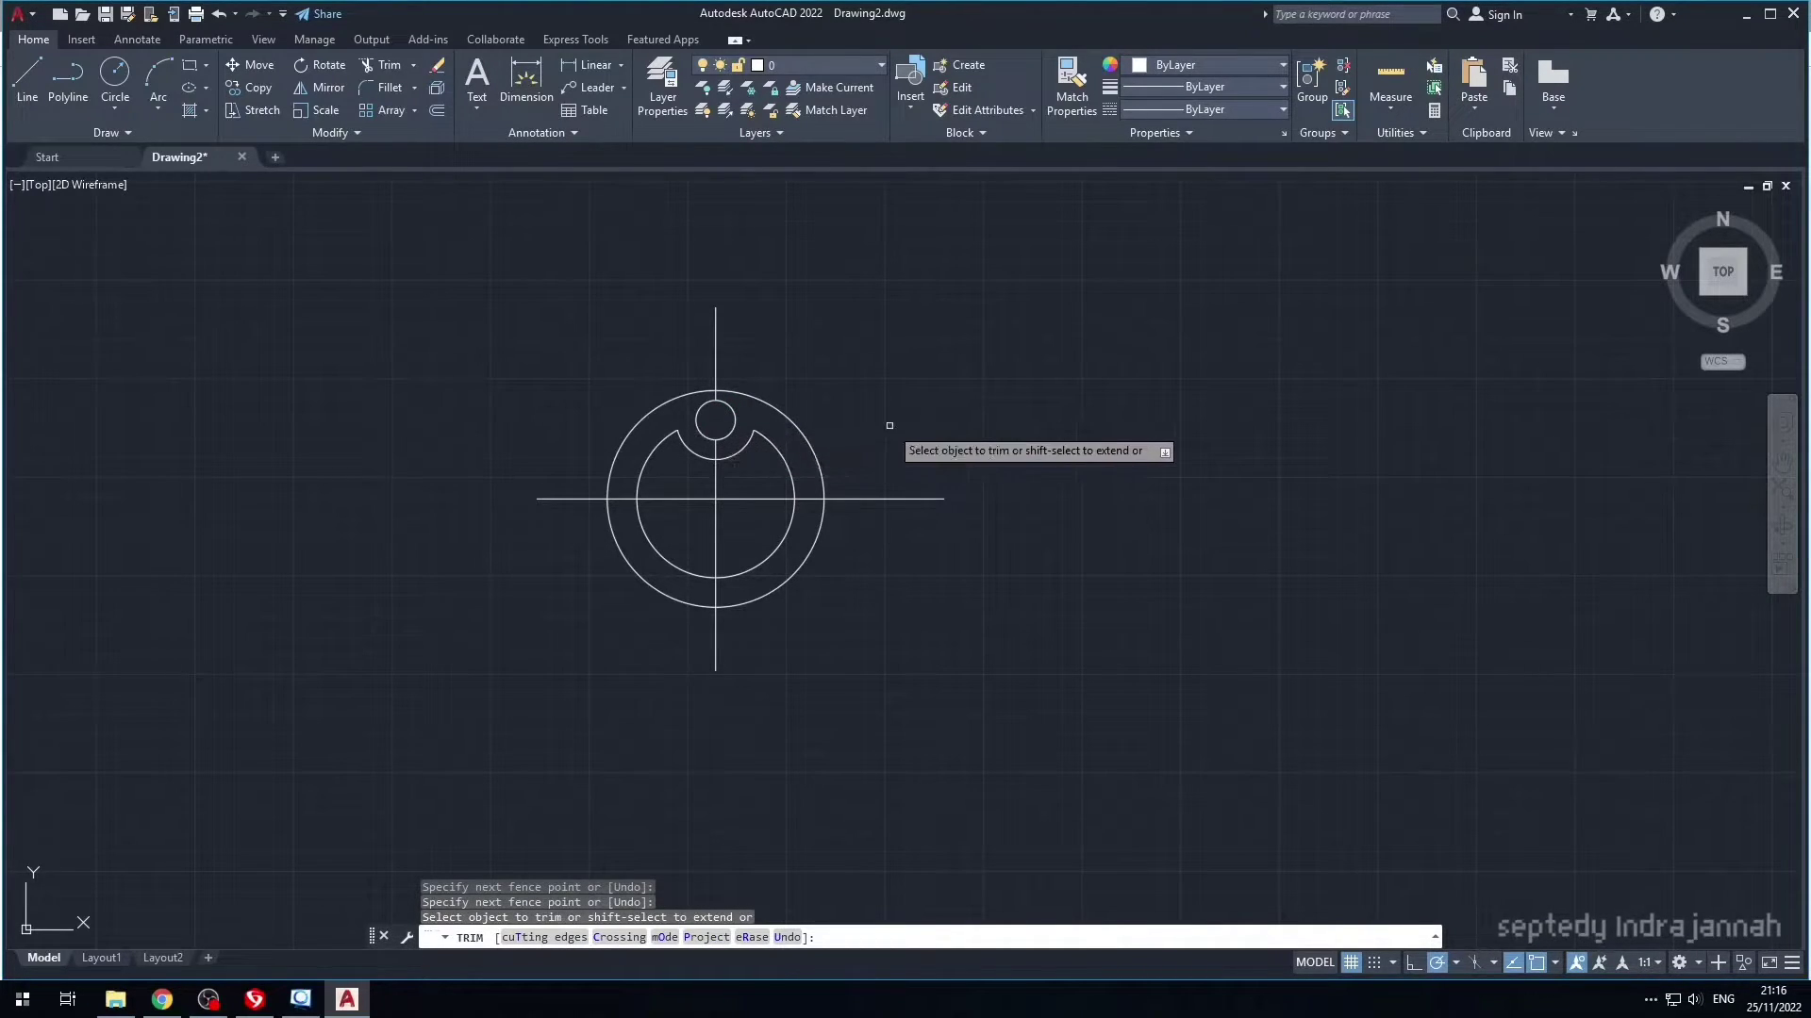
{"action": "key", "text": "Escape"}
- Draw a line about 108 long from the common centre towards the lower right, at 29° below the horizontal
{"action": "type", "text": "l"}
{"action": "key", "text": "Return"}
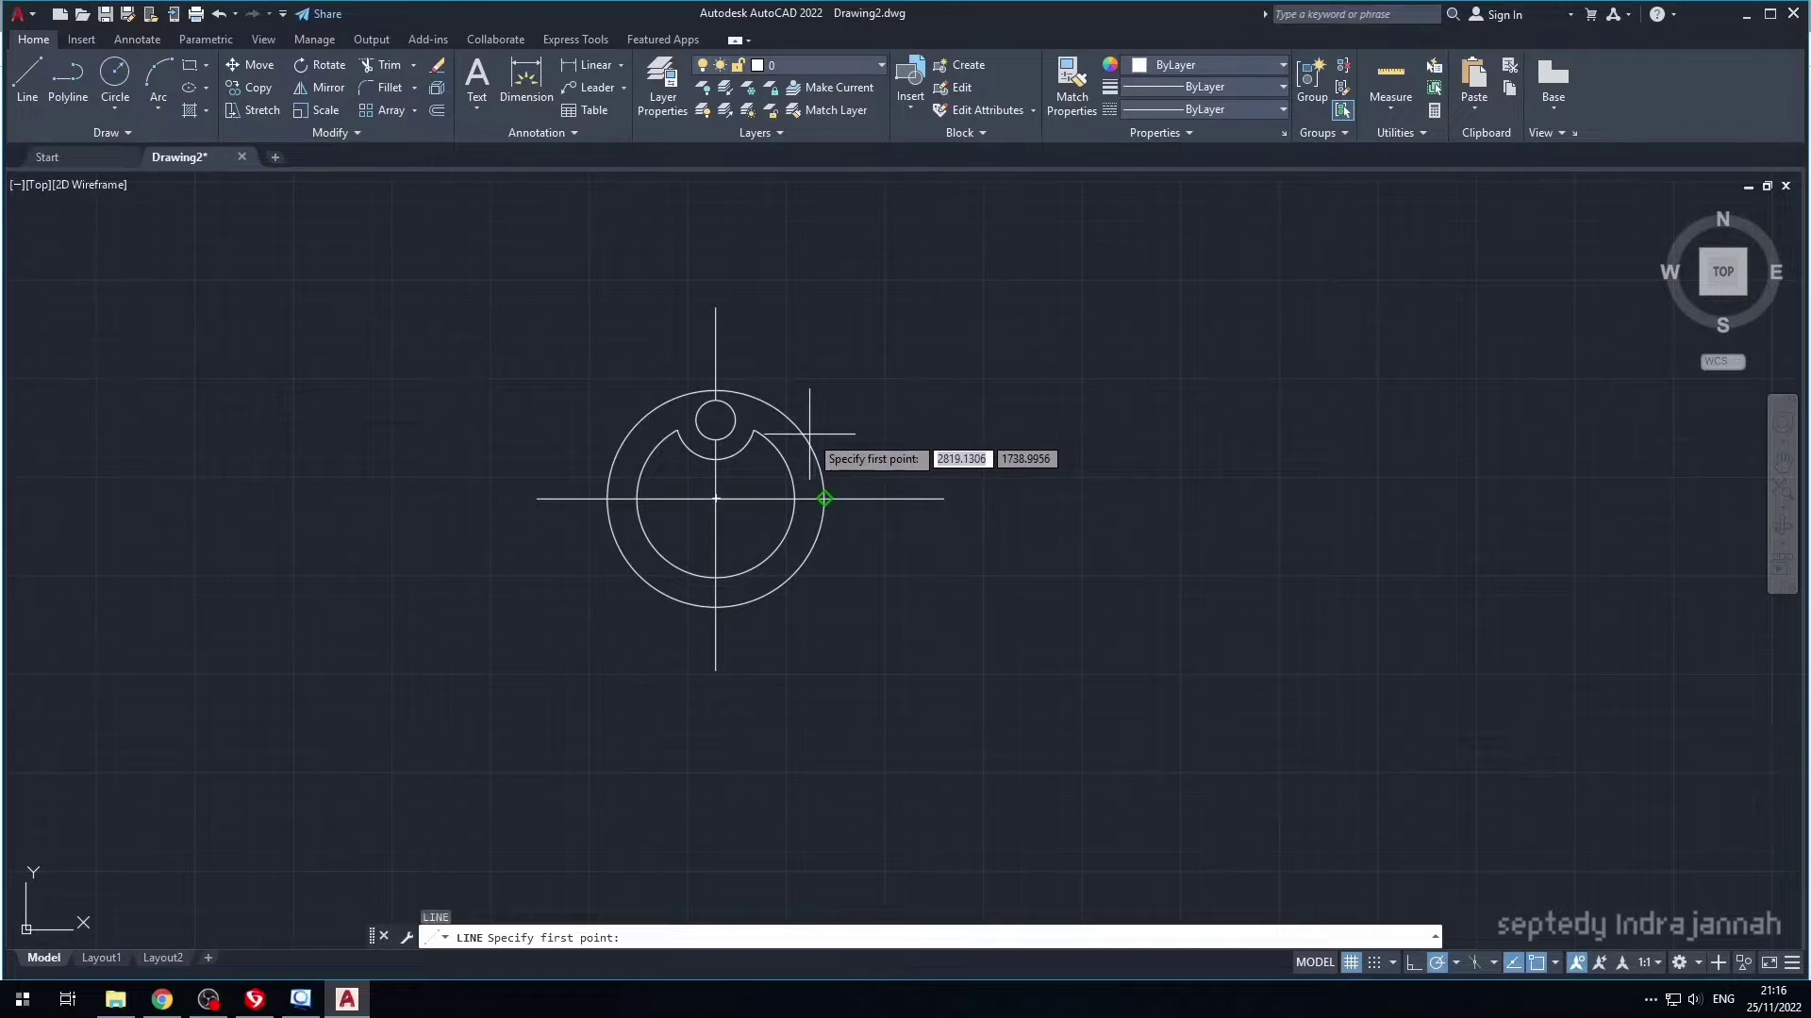
{"action": "left_click", "coordinate": [717, 499]}
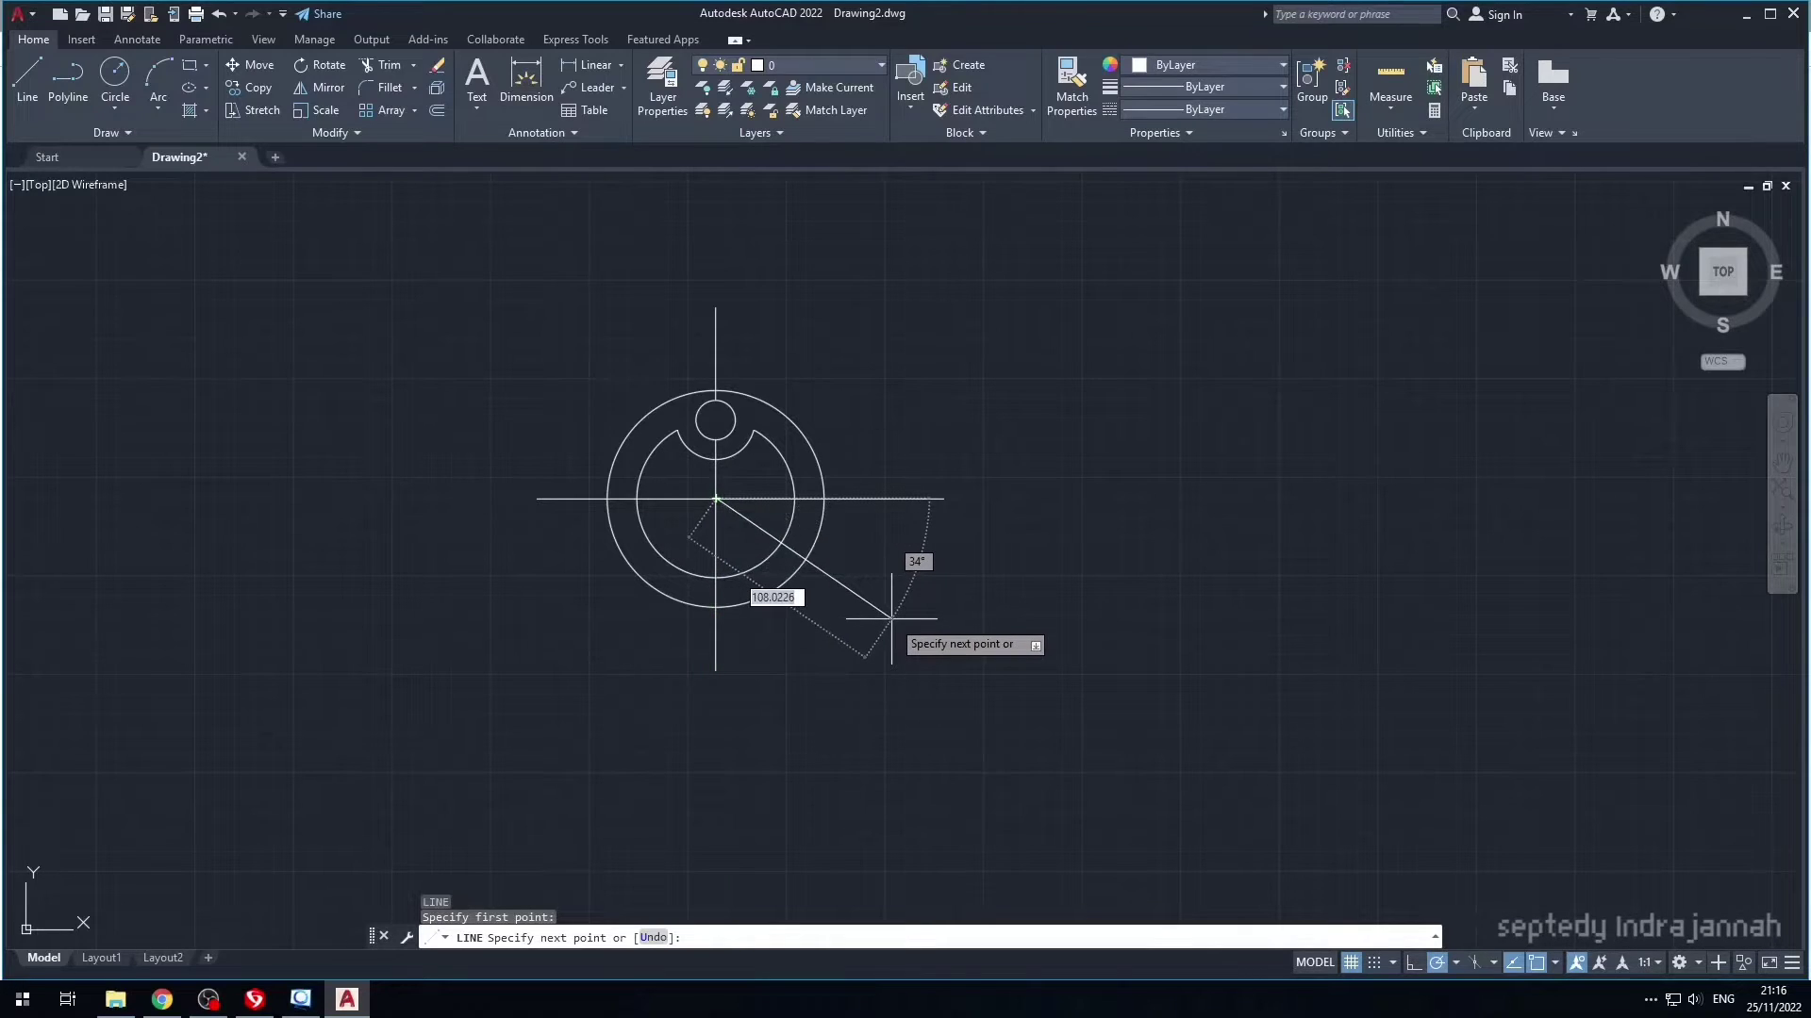
{"action": "key", "text": "Tab"}
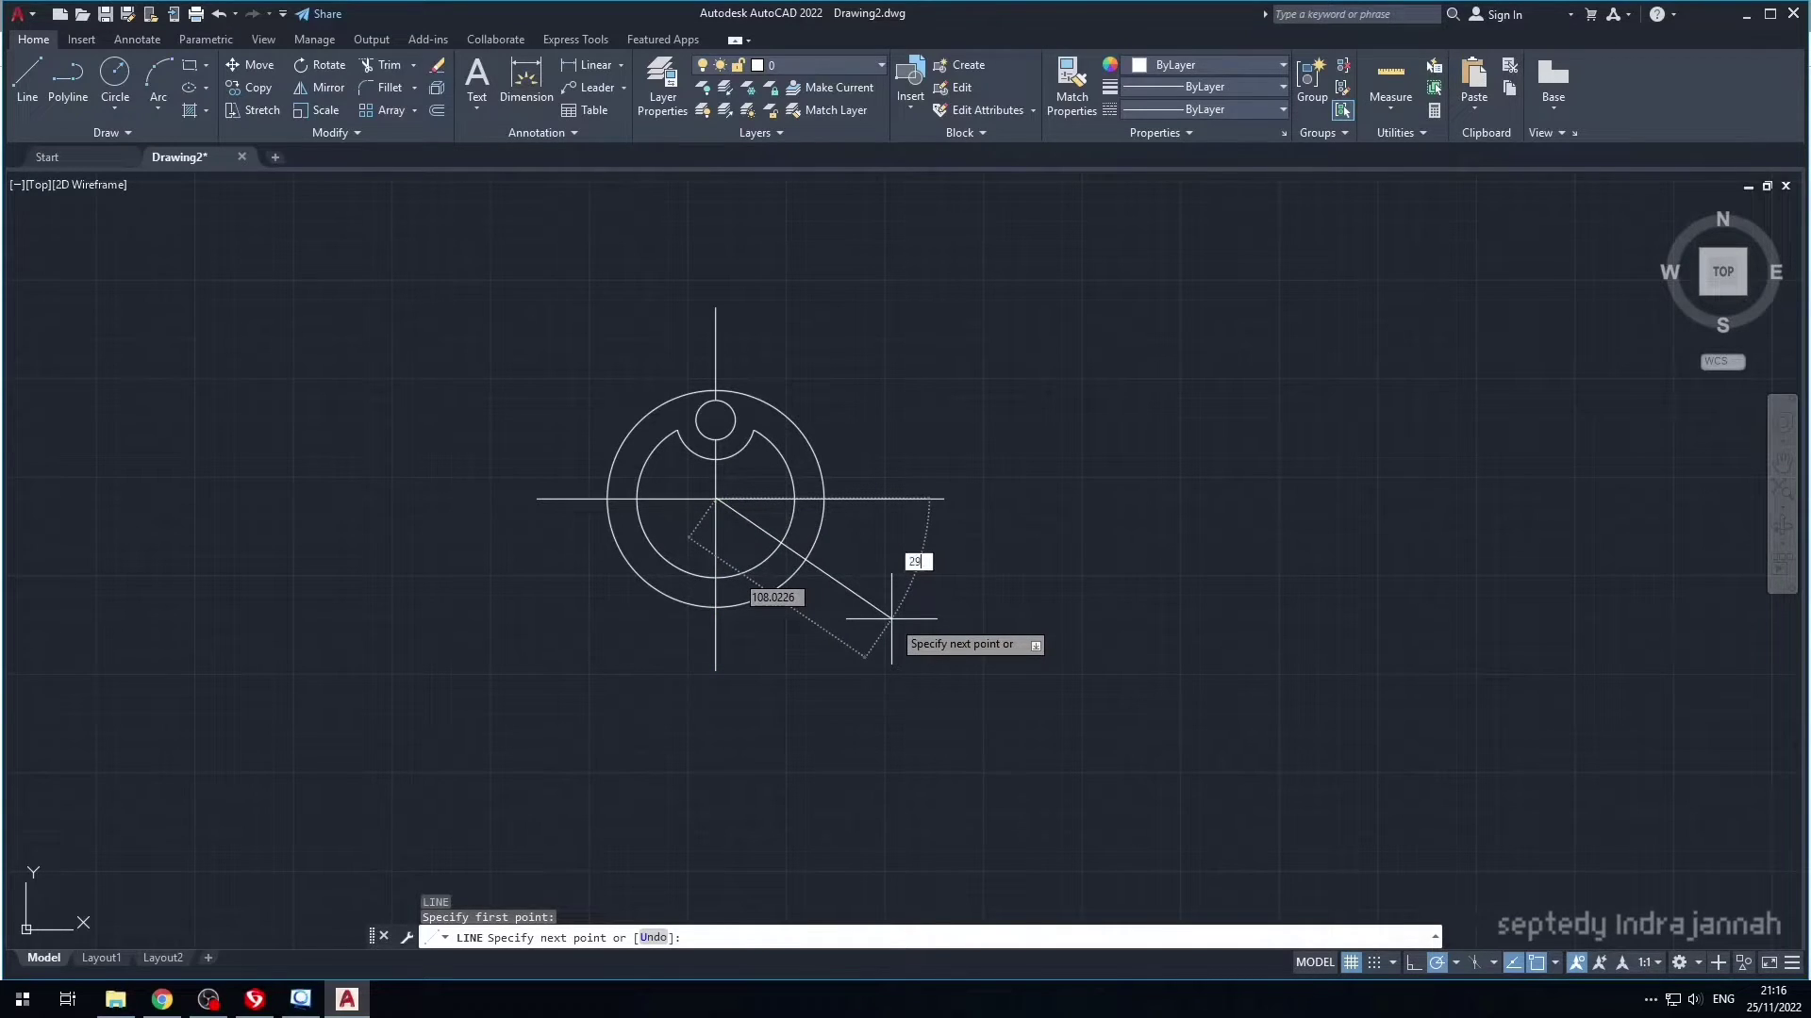
{"action": "key", "text": "Return"}
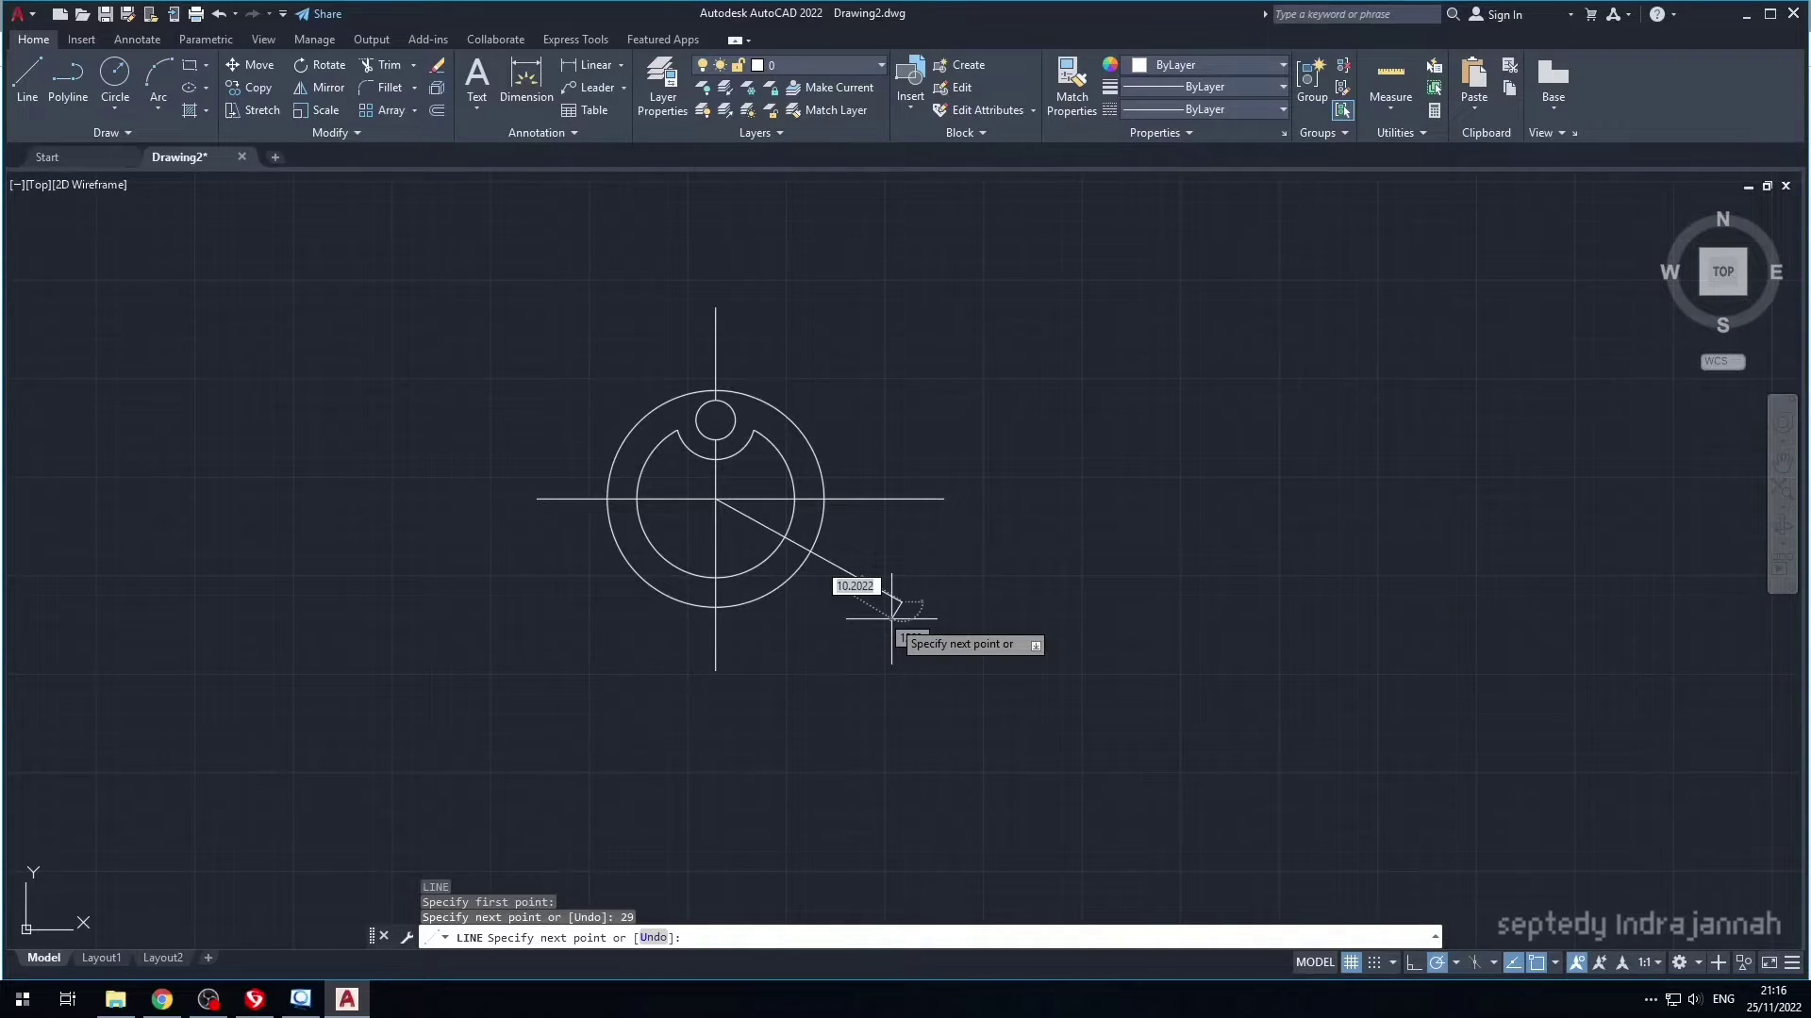
{"action": "key", "text": "Escape"}
{"action": "key", "text": "Escape"}
- Draw a circle with a radius of 10 centred where the inclined line crosses the inner circle
{"action": "type", "text": "c"}
{"action": "key", "text": "Return"}
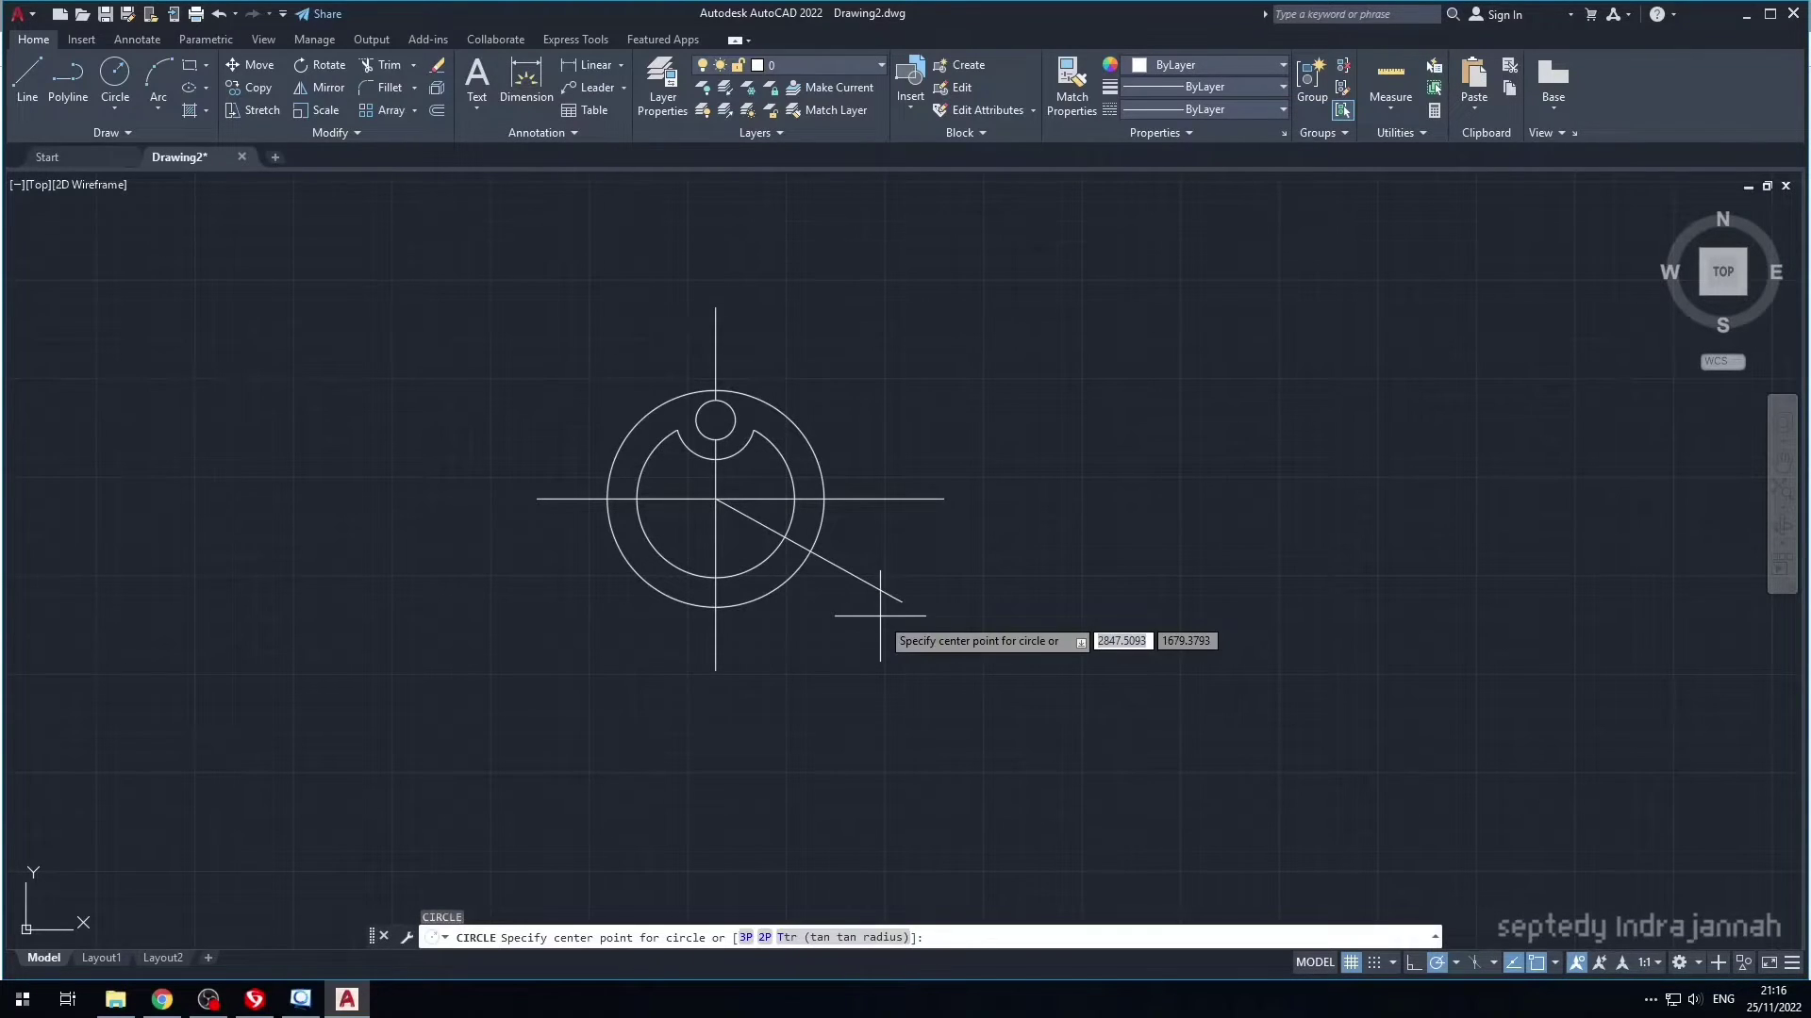
{"action": "left_click", "coordinate": [786, 536]}
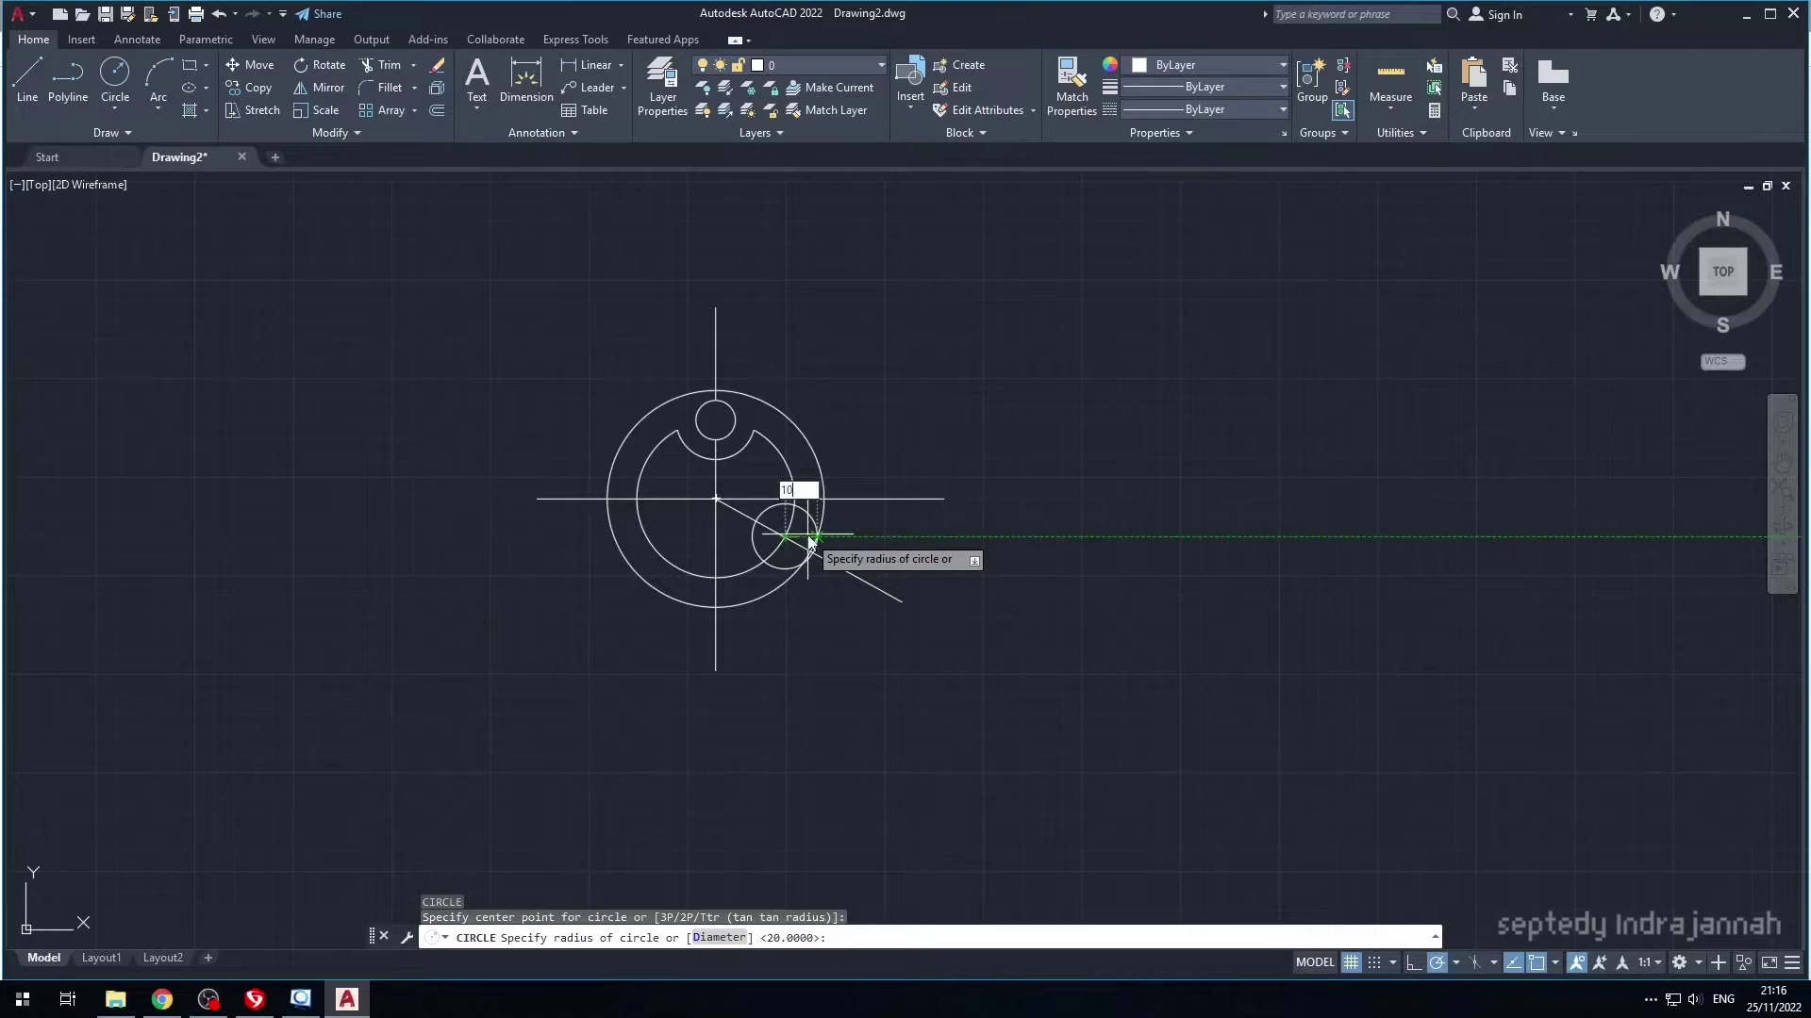
{"action": "type", "text": "10"}
{"action": "key", "text": "Return"}
- Draw a concentric circle with a radius of 20 around the small circle on the inclined line
{"action": "key", "text": "Return"}
{"action": "left_click", "coordinate": [787, 534]}
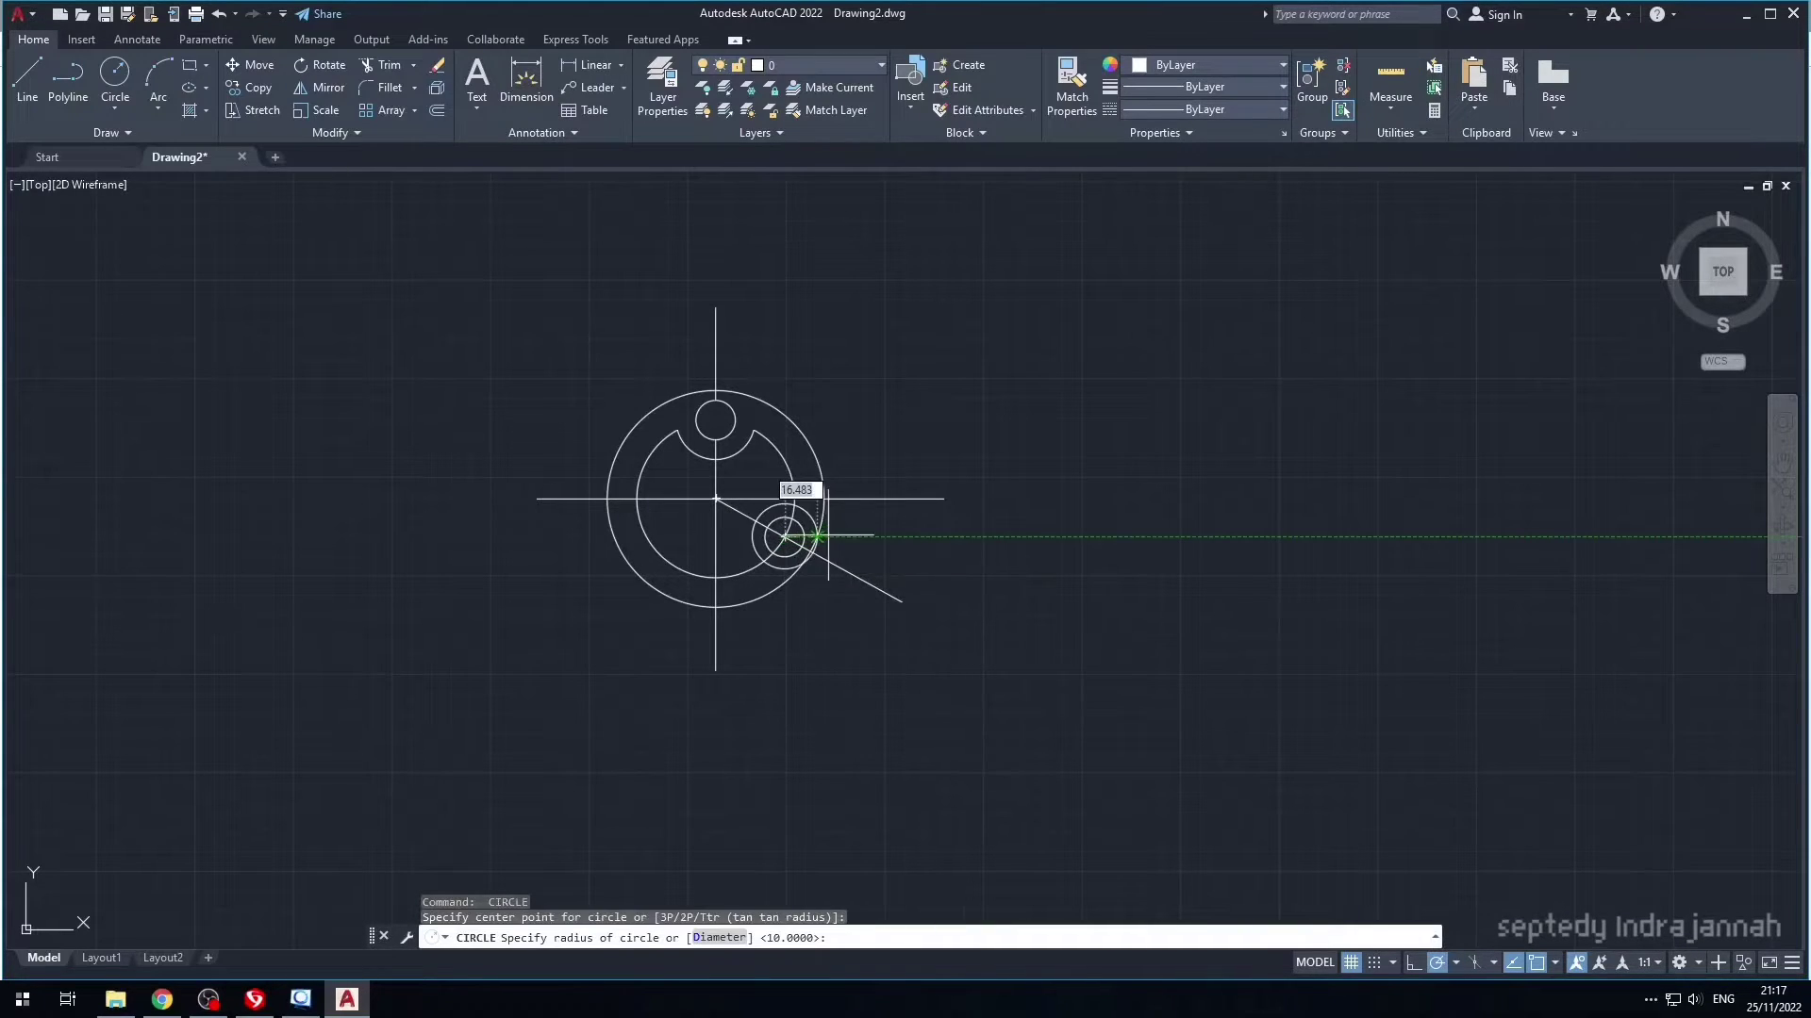
{"action": "type", "text": "20"}
{"action": "key", "text": "Return"}
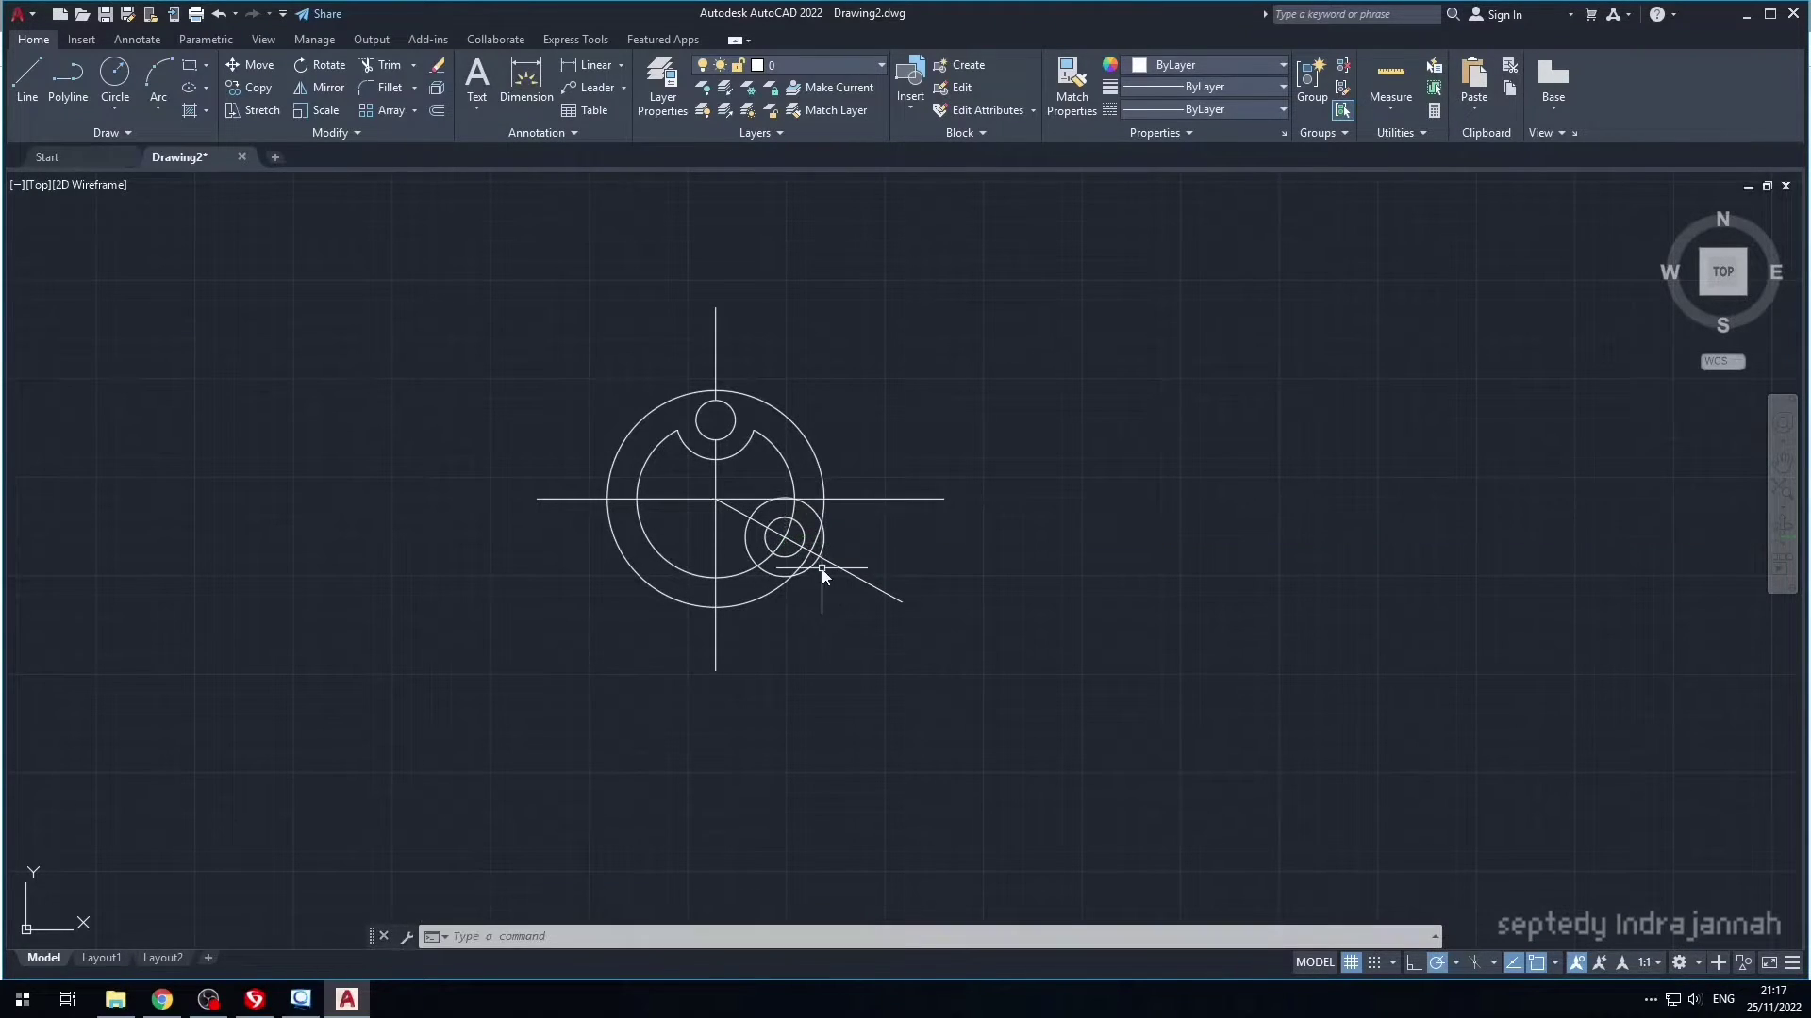
- Trim the lower-right 20-radius circle's outer arc, the inner circle's arc inside it and the pieces crossing the small circle
{"action": "key", "text": "Return"}
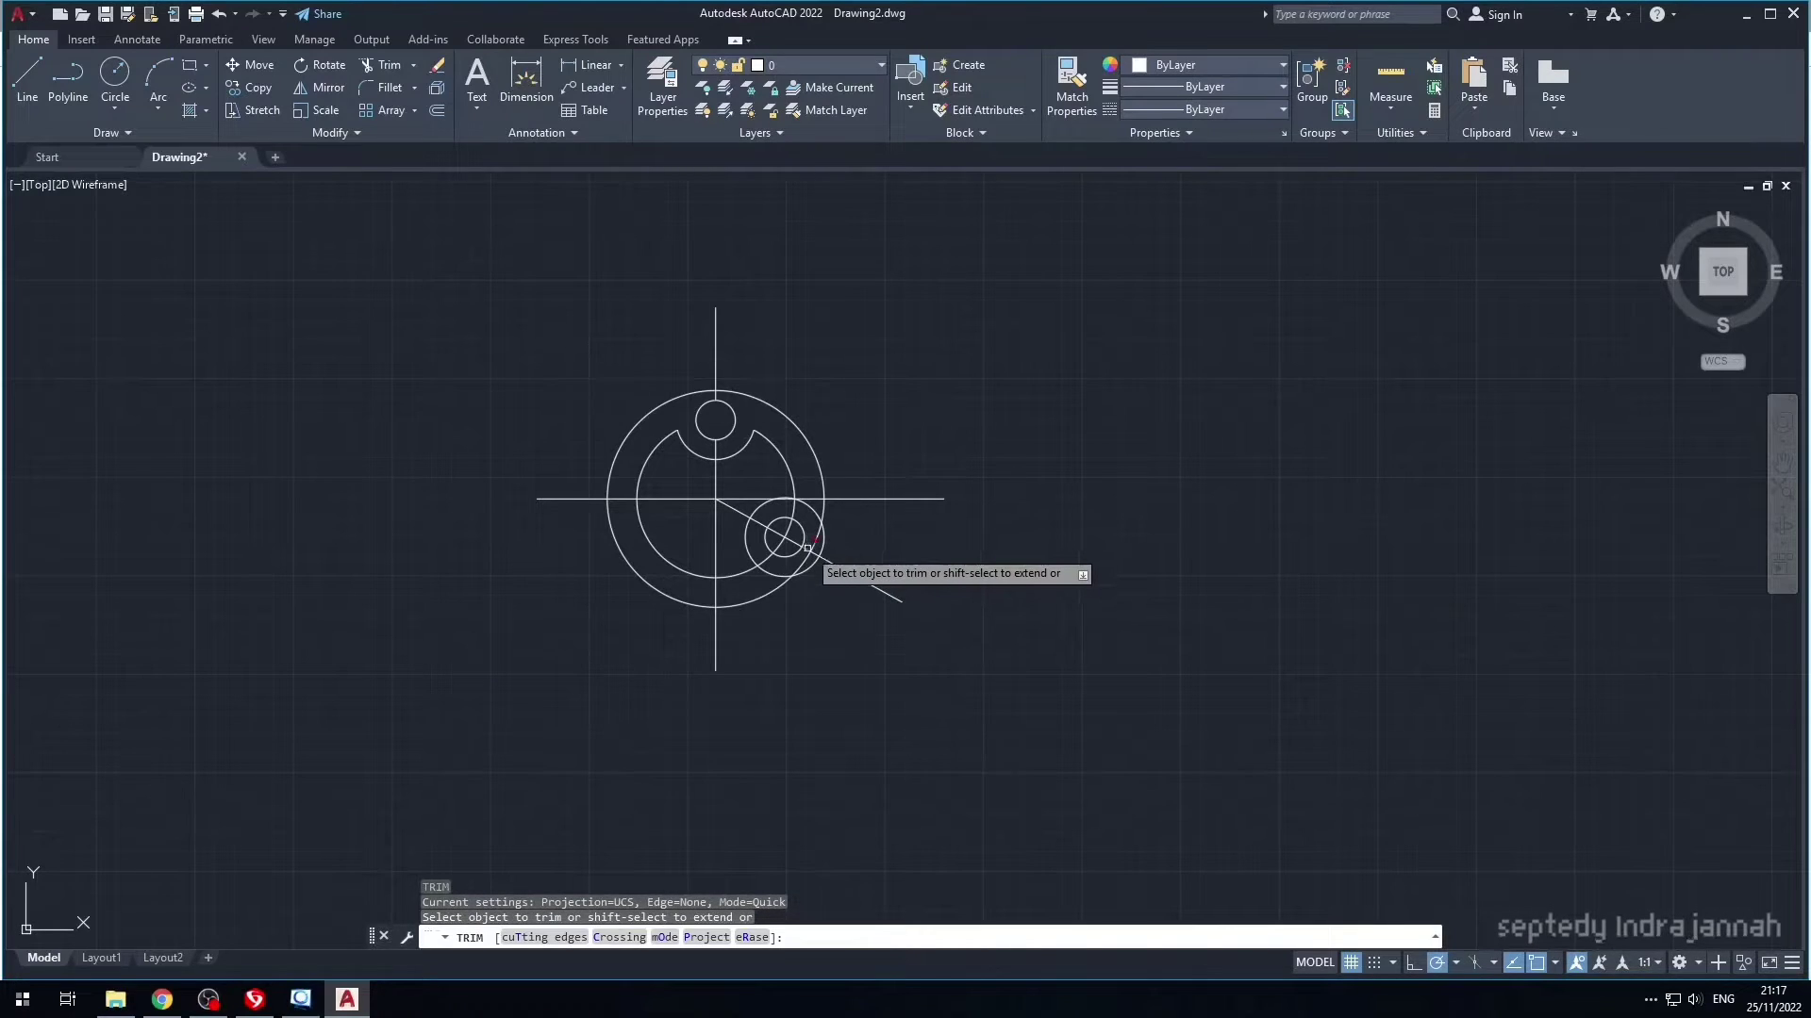
{"action": "left_click", "coordinate": [809, 548]}
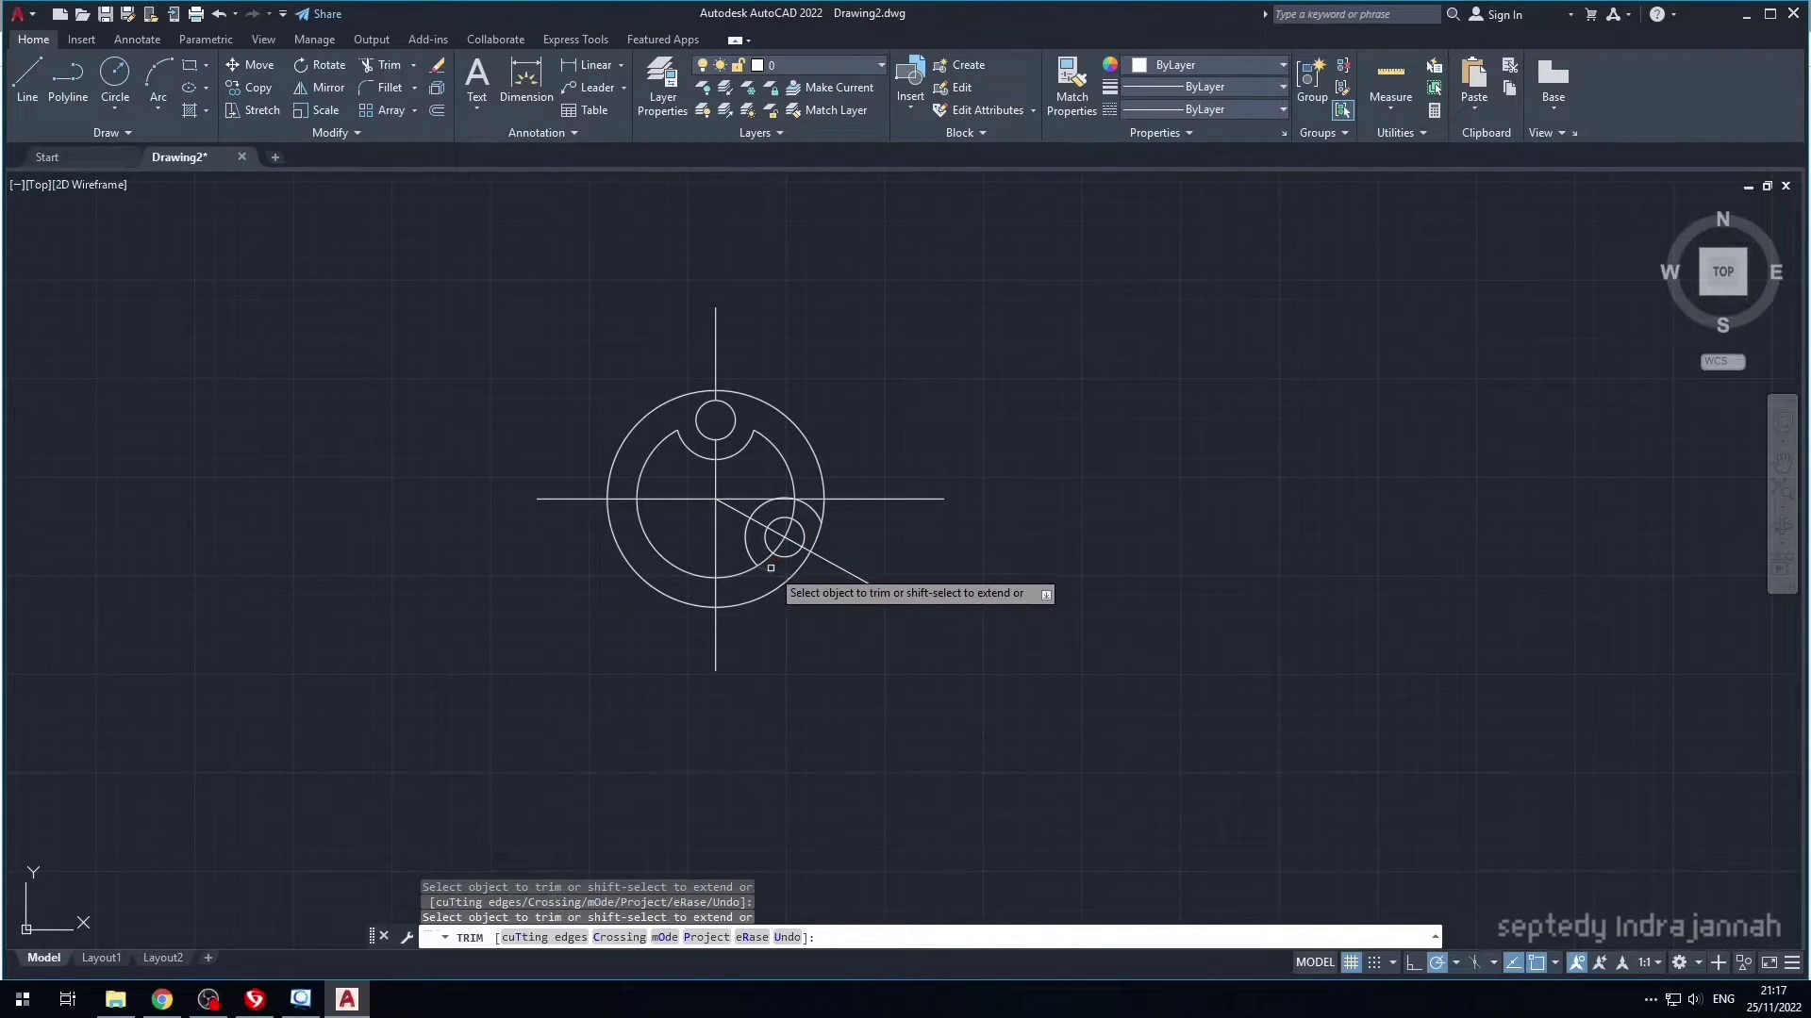
{"action": "left_click", "coordinate": [767, 557]}
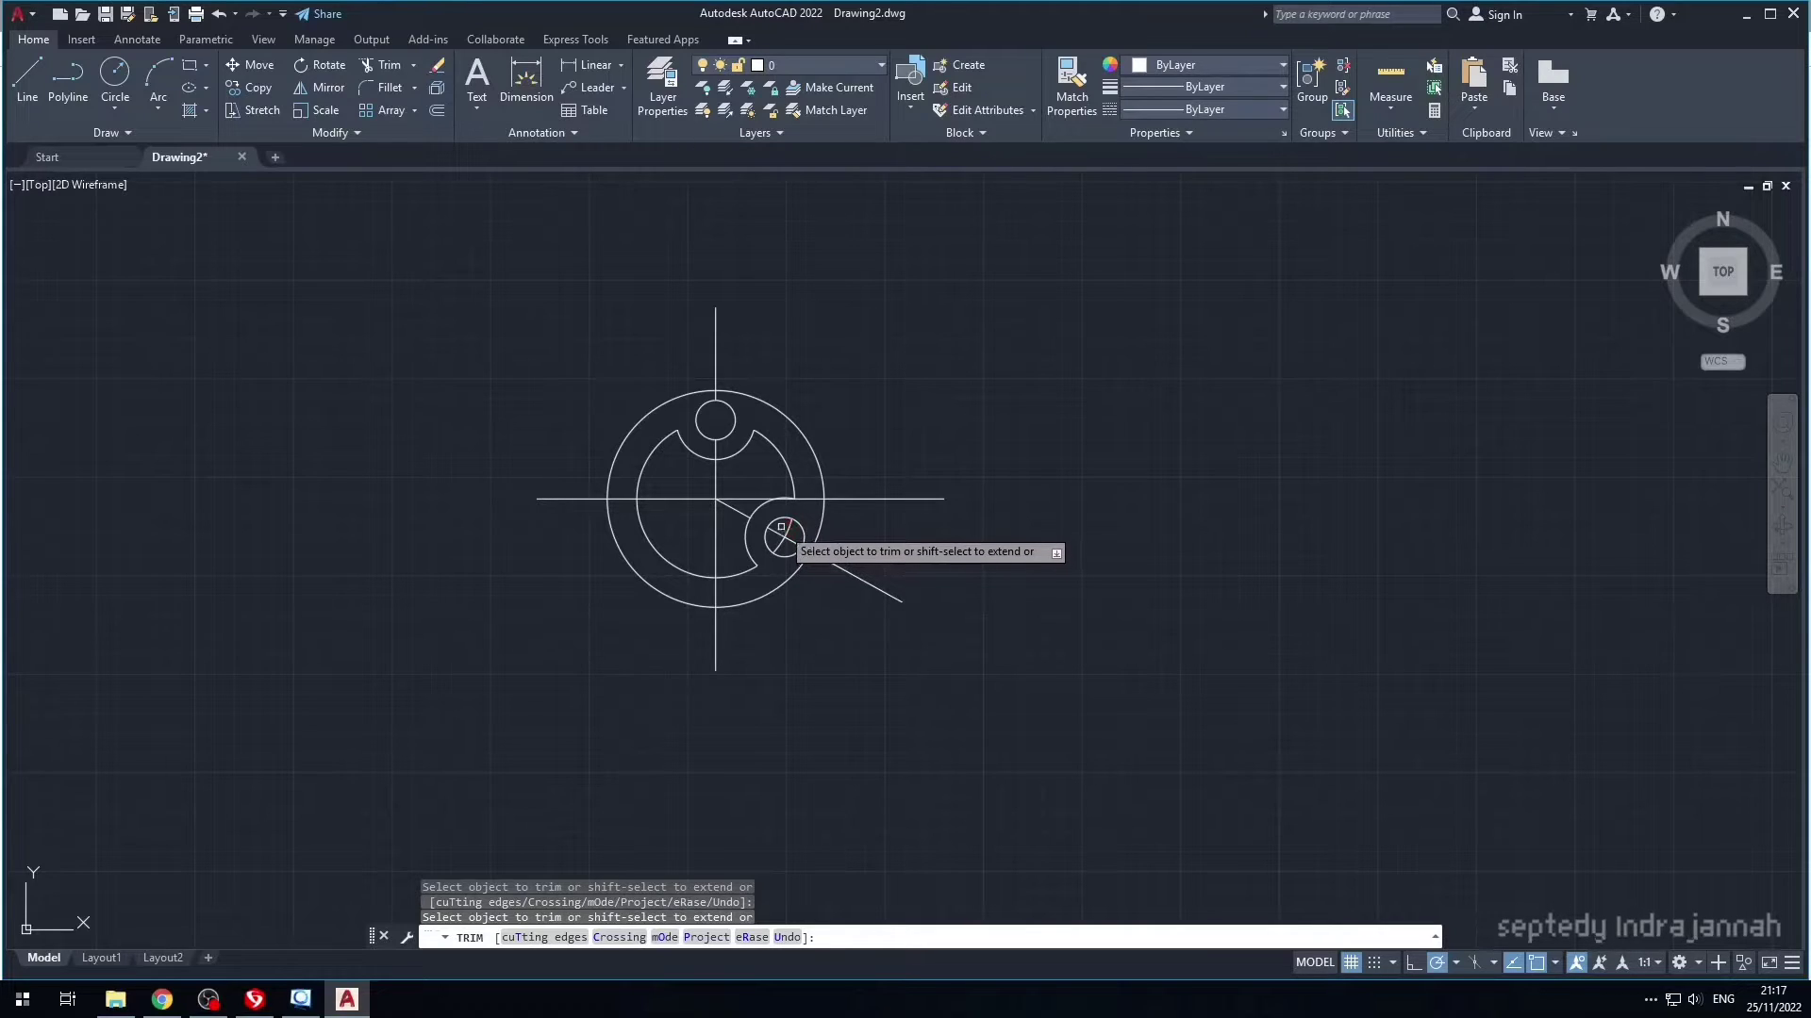
{"action": "left_click_drag", "start_coordinate": [782, 532], "coordinate": [780, 529]}
{"action": "left_click", "coordinate": [813, 556]}
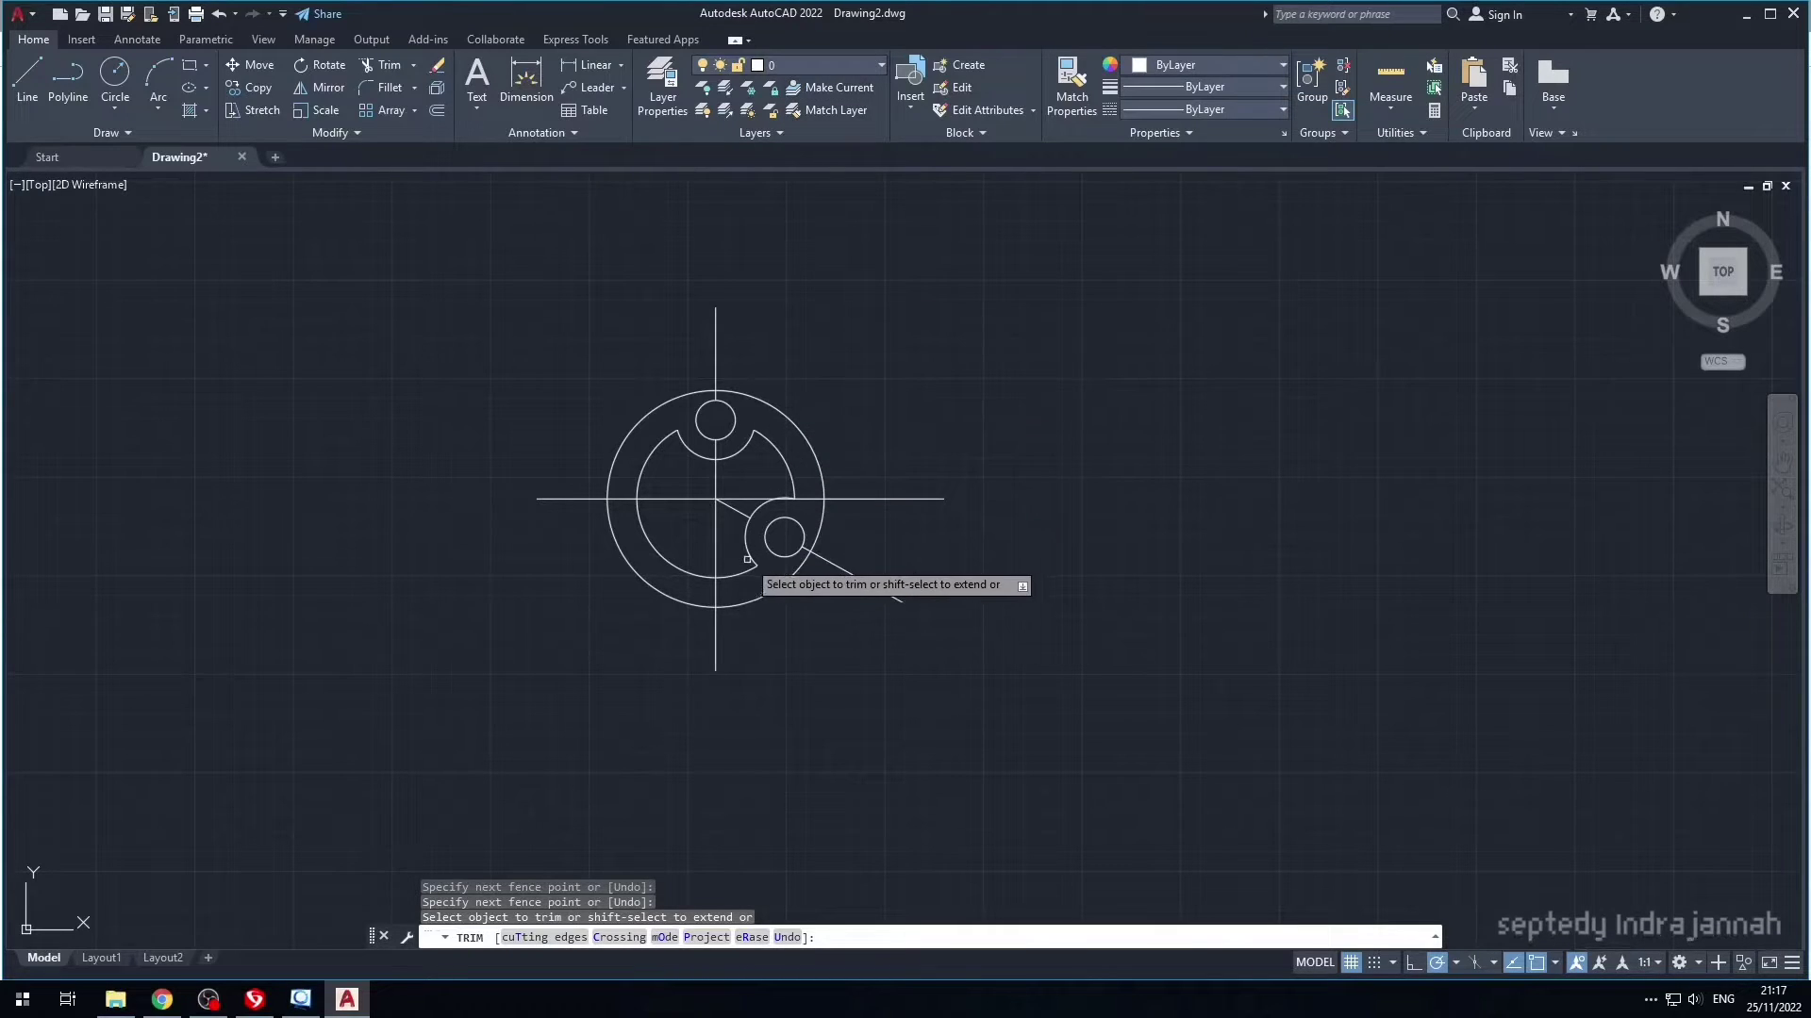
{"action": "key", "text": "Escape"}
{"action": "left_click", "coordinate": [842, 542]}
{"action": "key", "text": "Escape"}
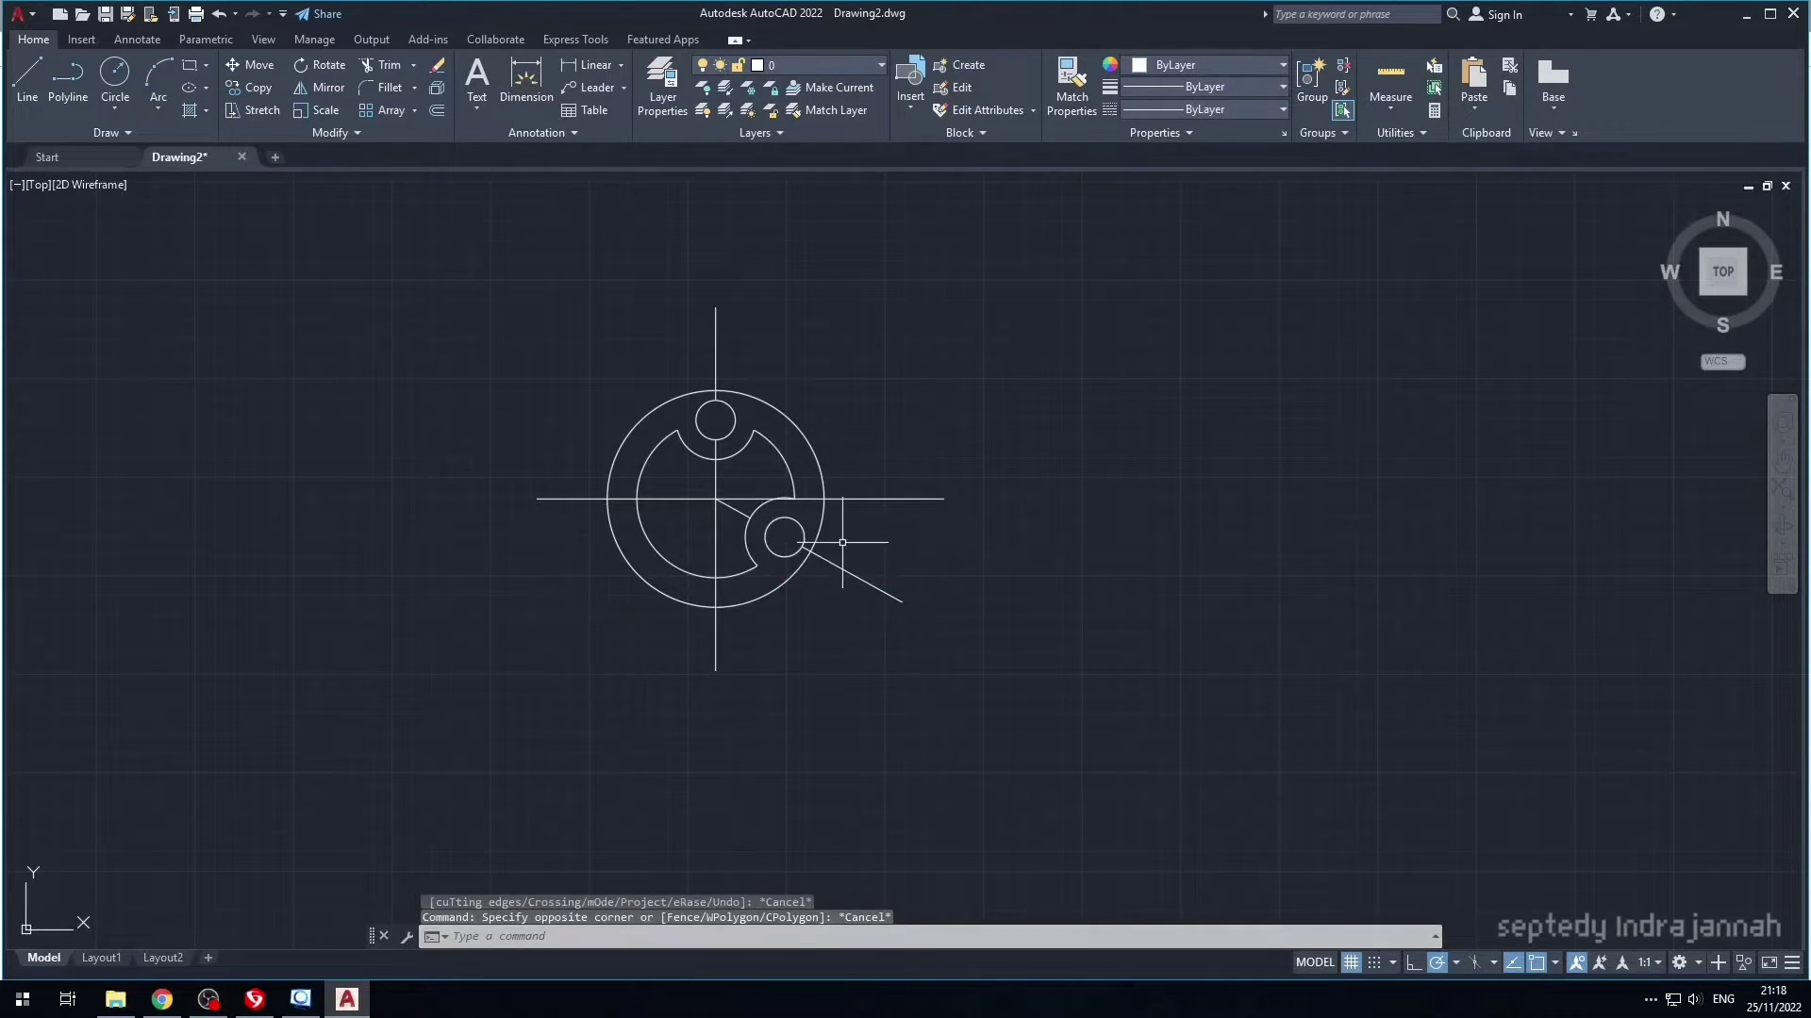
- Mirror the lower-right small circle, its surrounding arc and the inclined line segments across the vertical centre line, keeping the source objects
{"action": "left_click", "coordinate": [844, 544]}
{"action": "left_click", "coordinate": [836, 567]}
{"action": "left_click", "coordinate": [797, 526]}
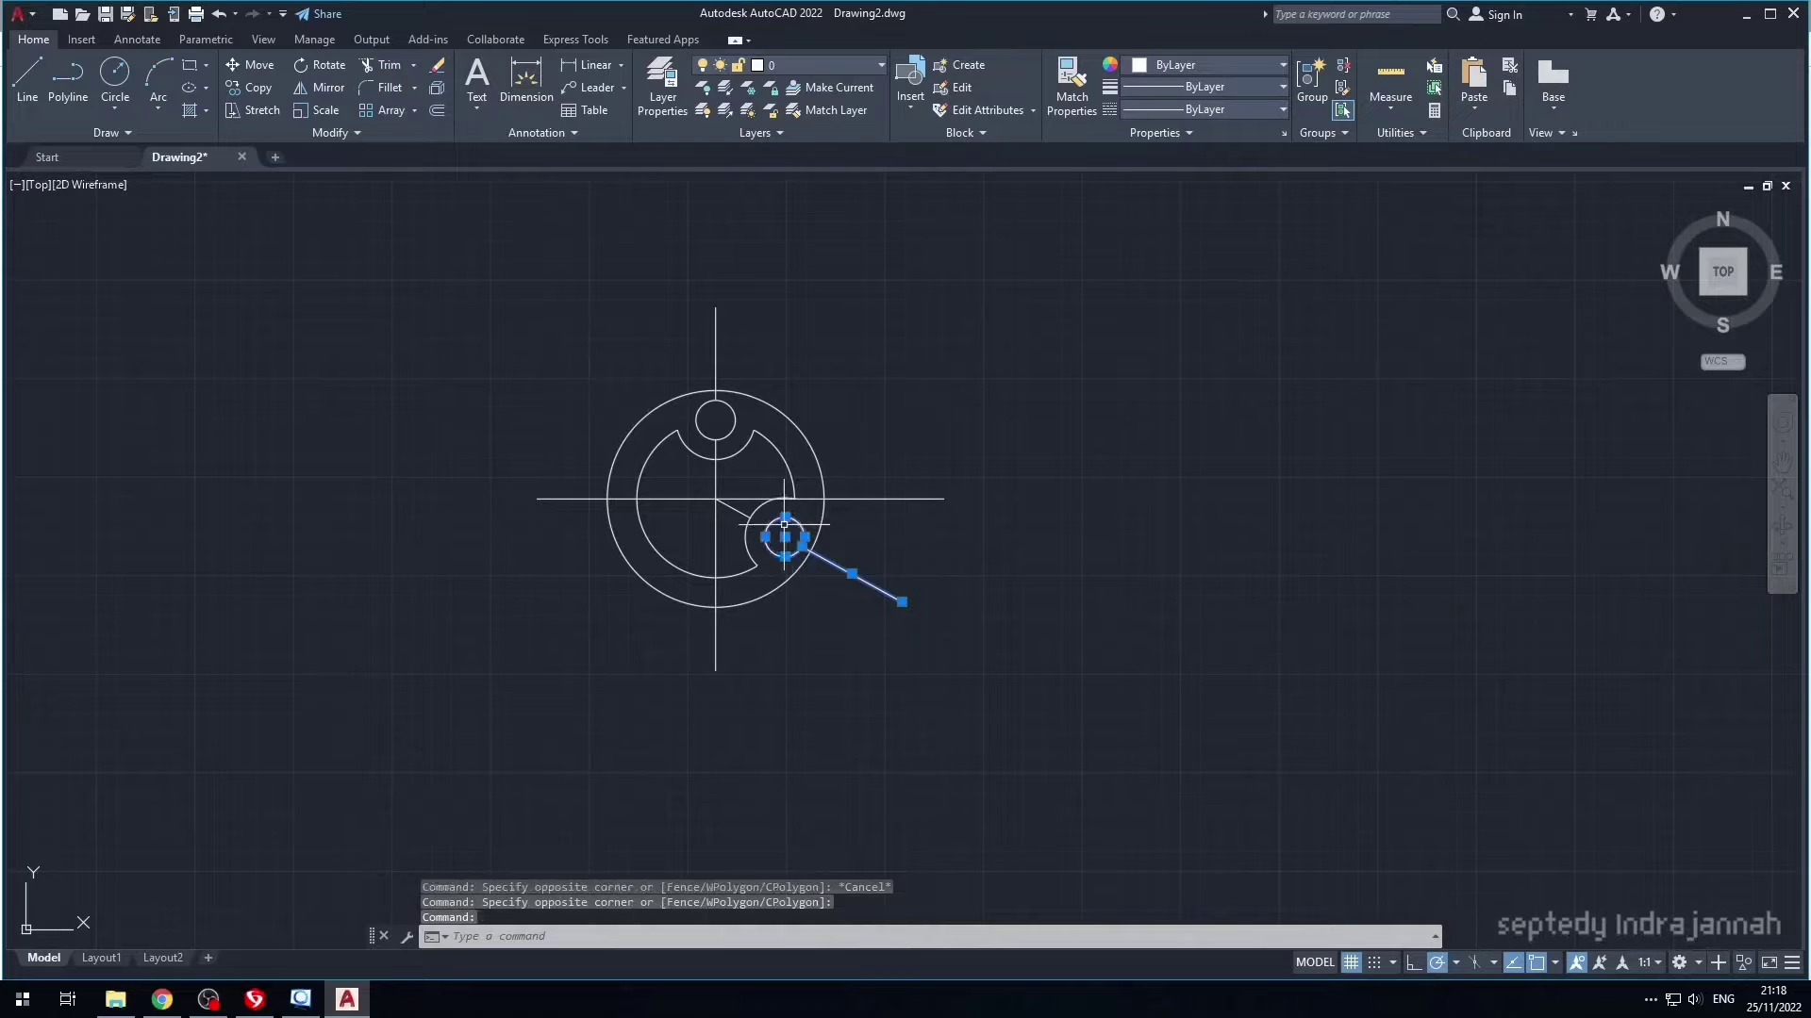
{"action": "left_click", "coordinate": [754, 510]}
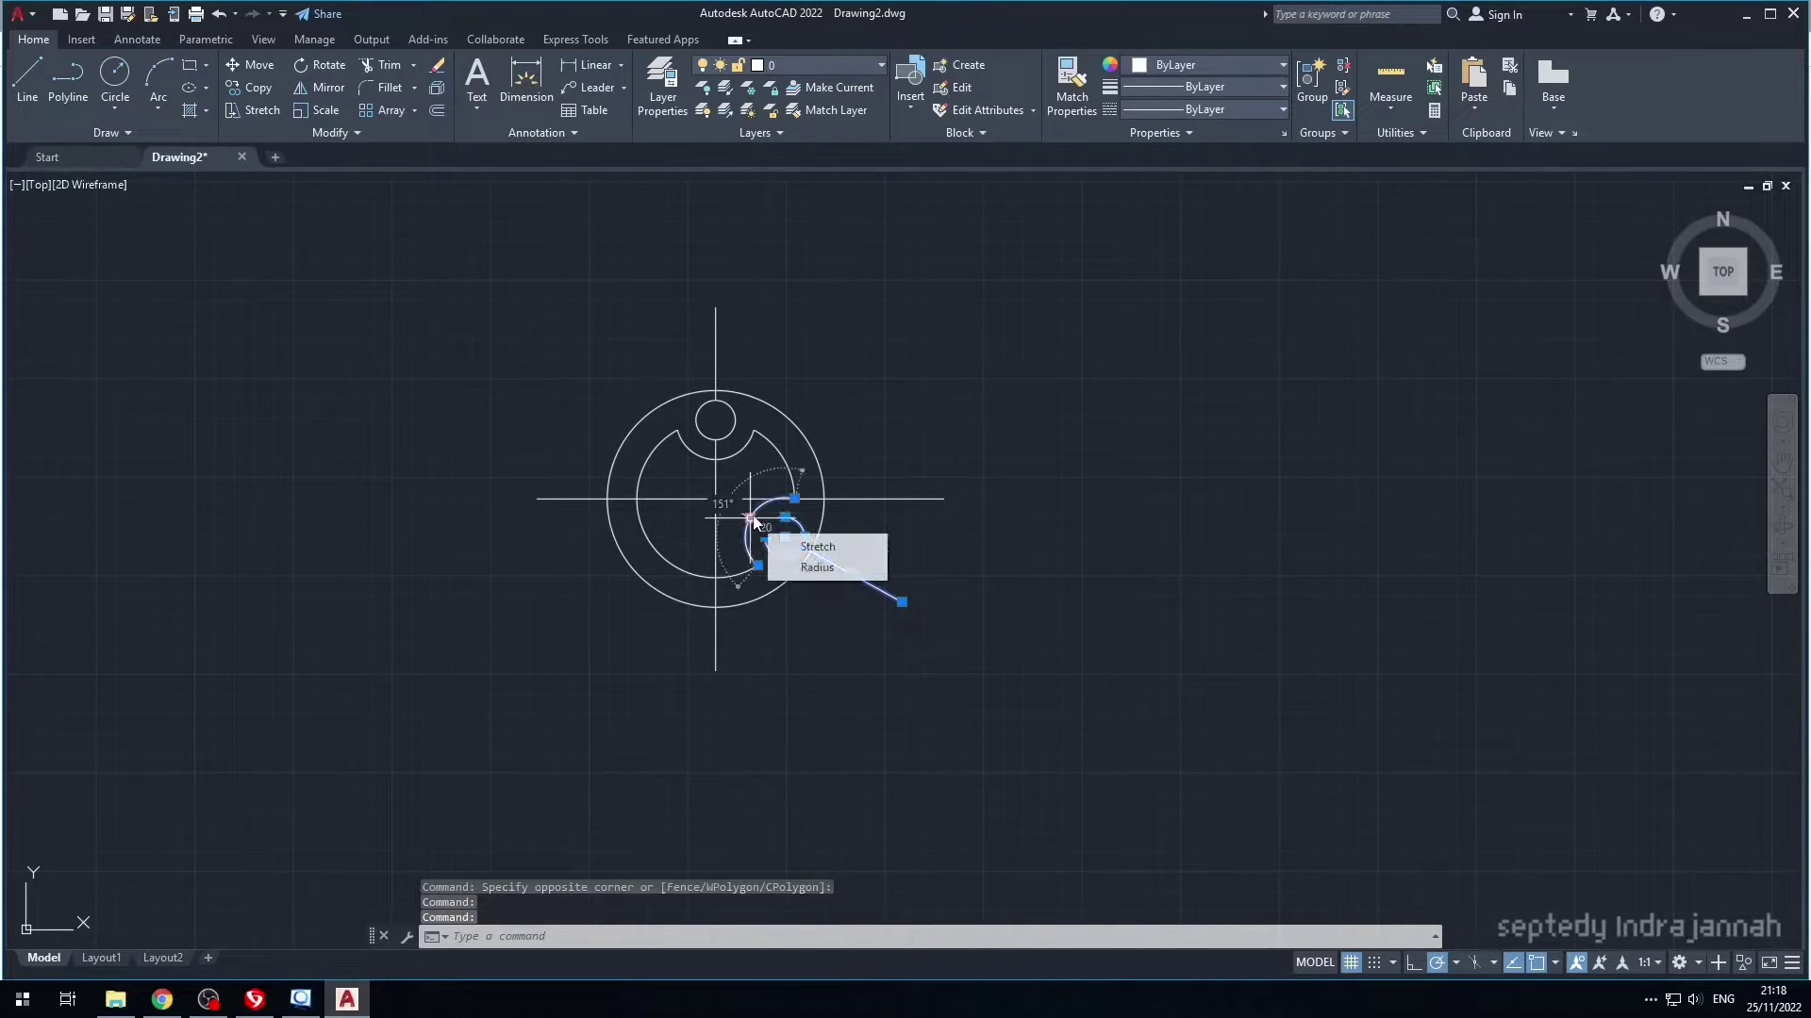
{"action": "left_click", "coordinate": [796, 538]}
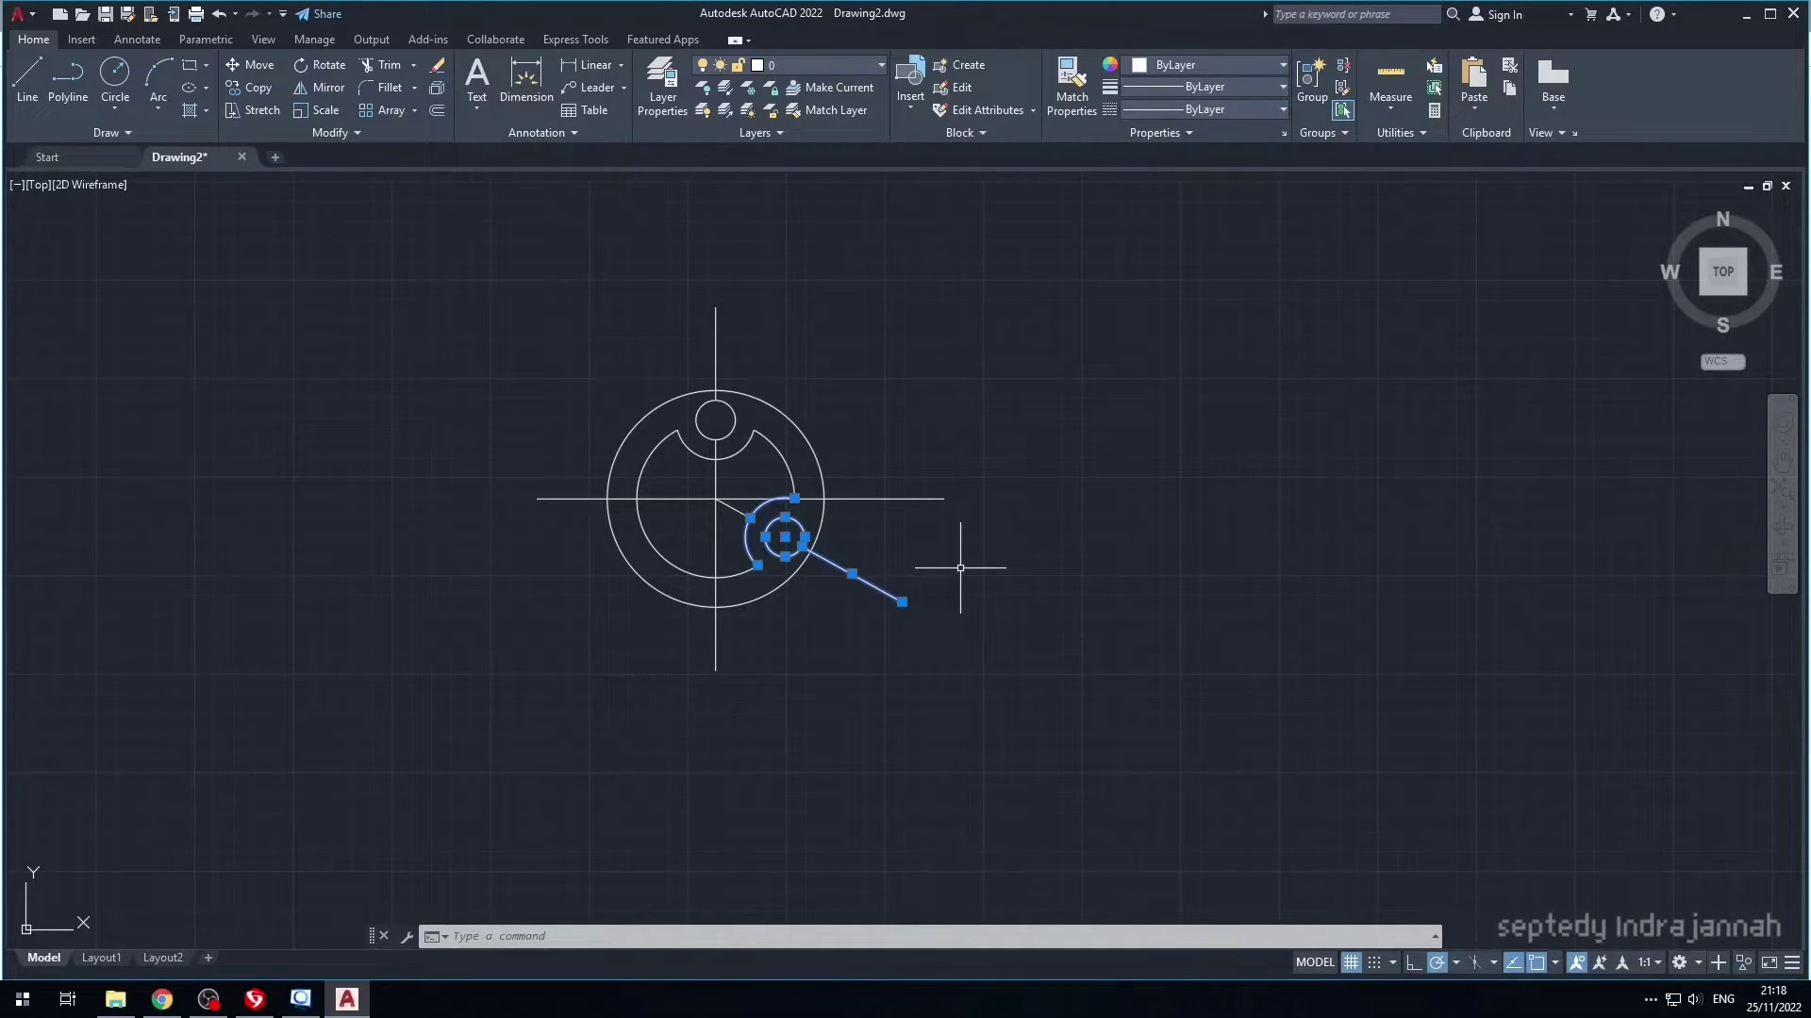
{"action": "left_click", "coordinate": [739, 508]}
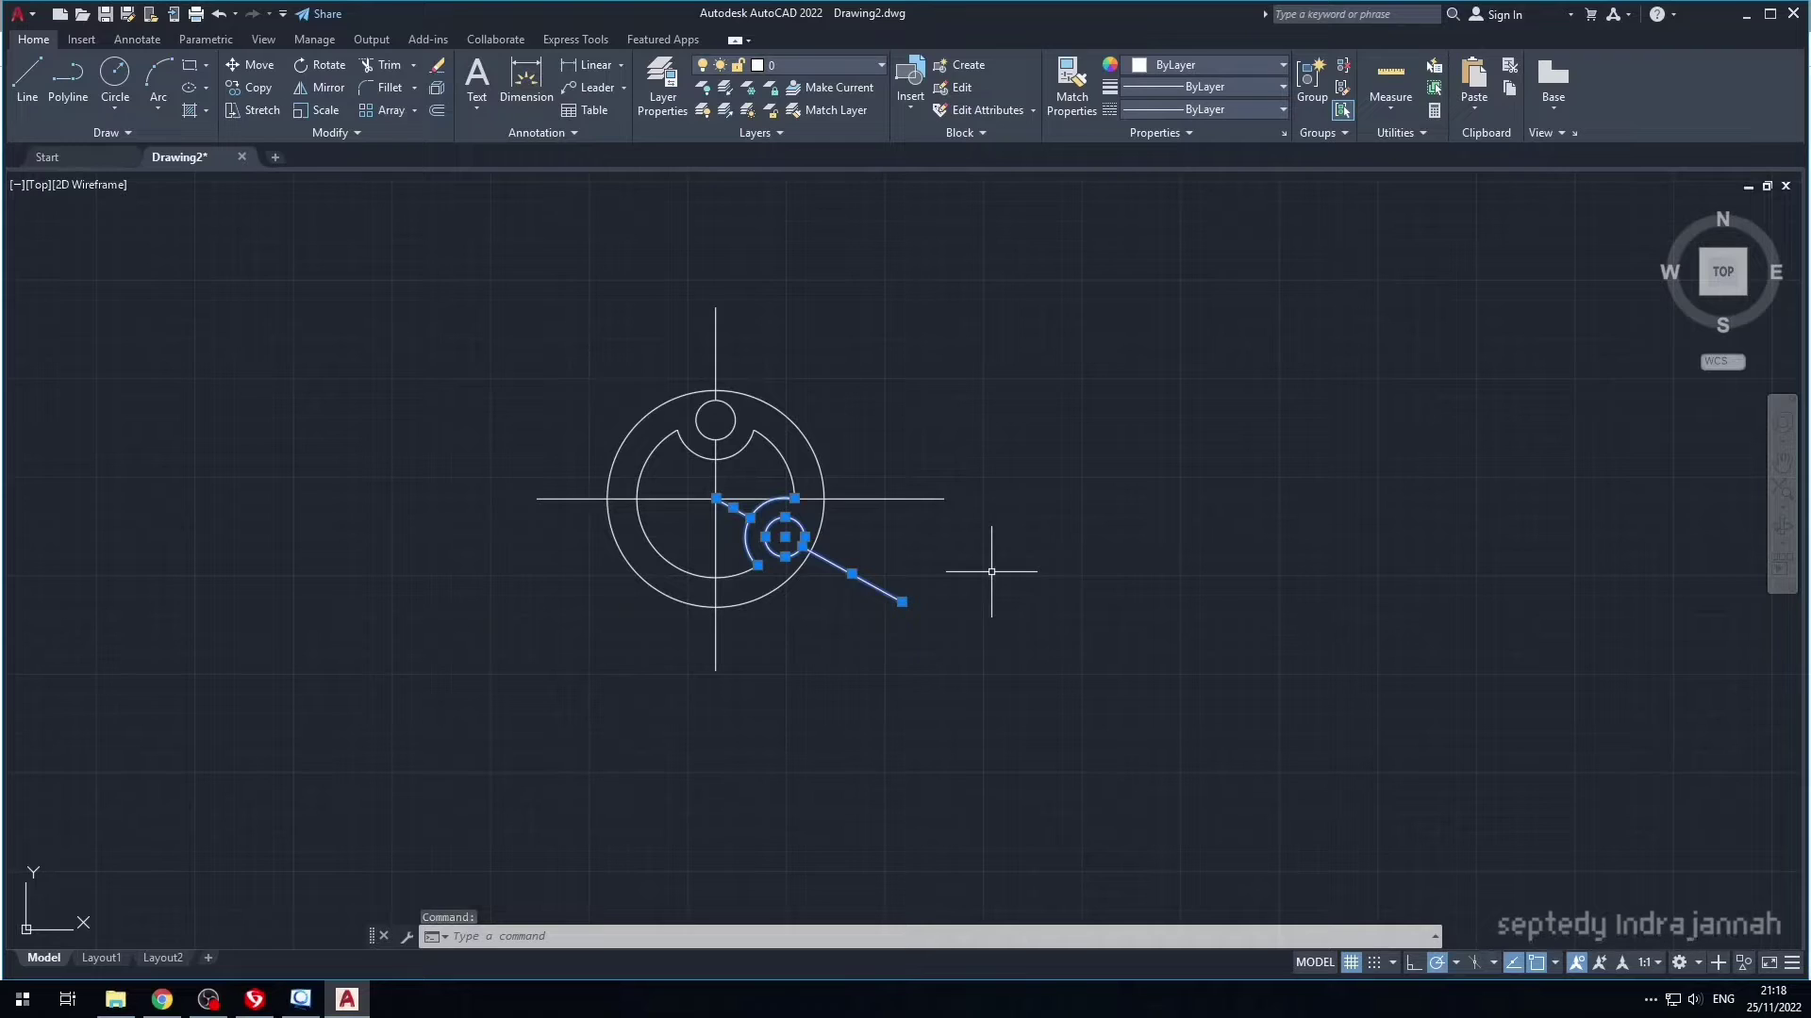
{"action": "type", "text": "mirror"}
{"action": "key", "text": "Return"}
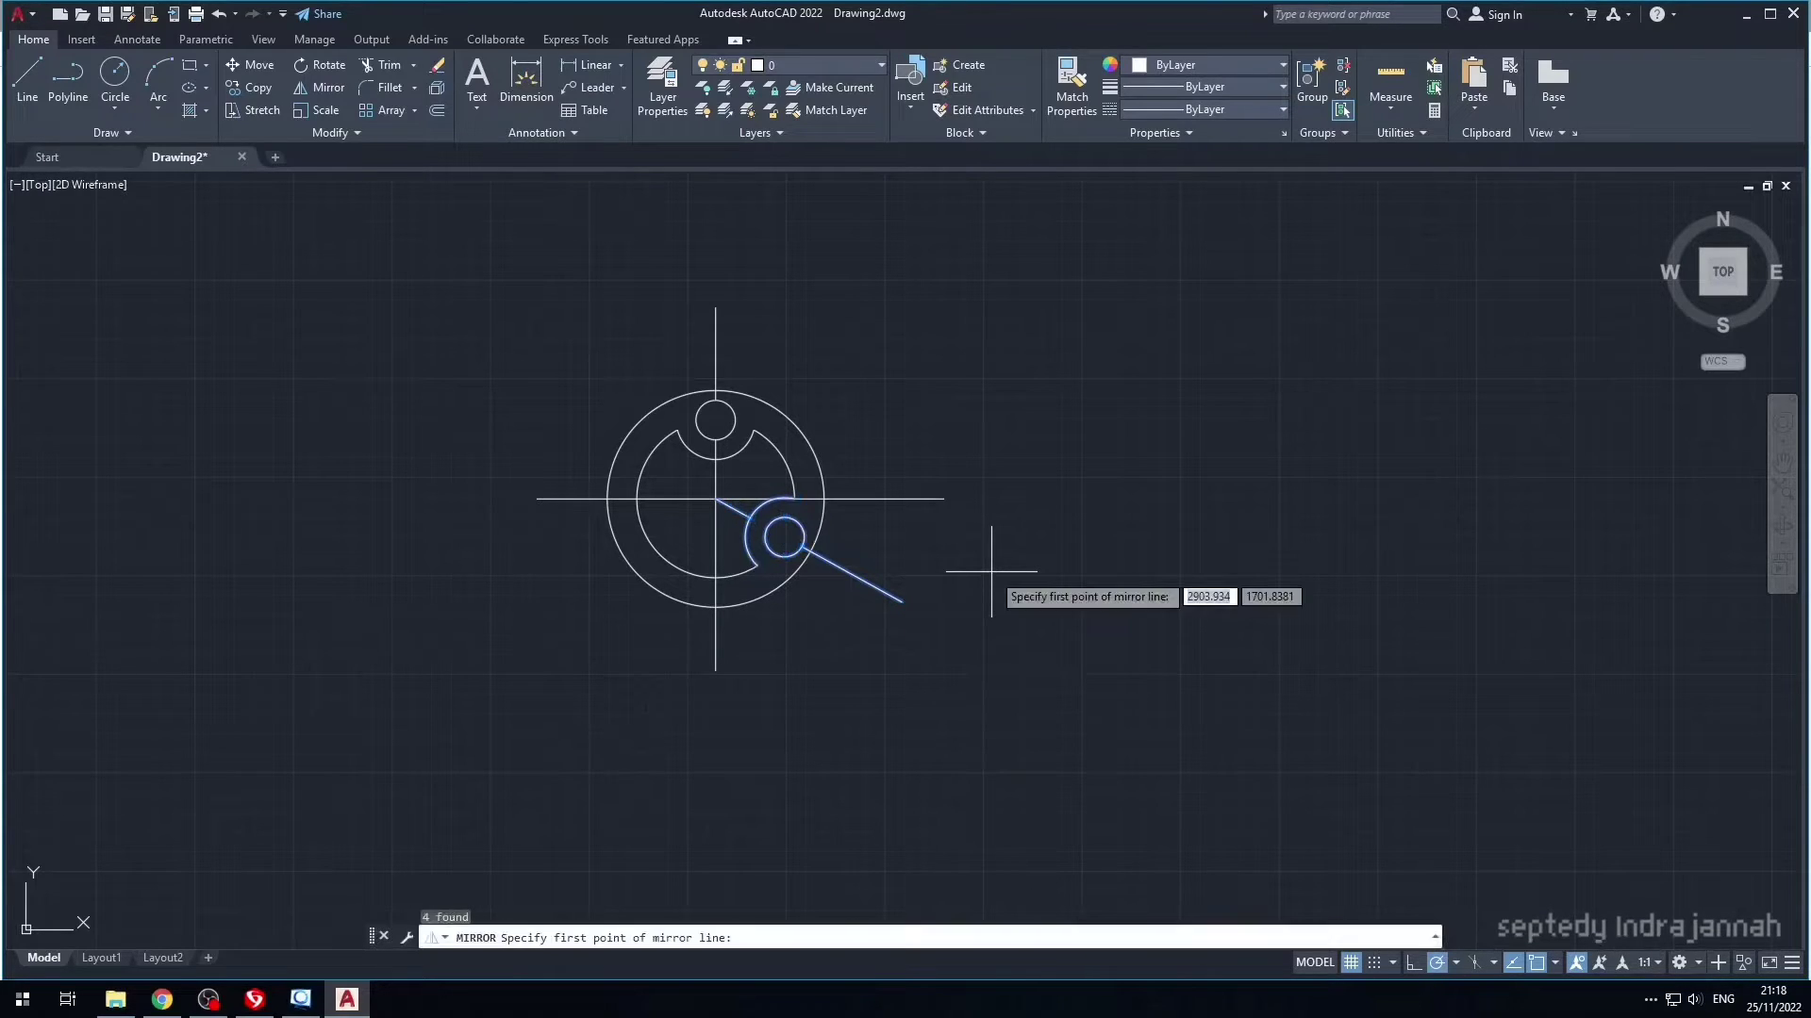
{"action": "left_click", "coordinate": [716, 578]}
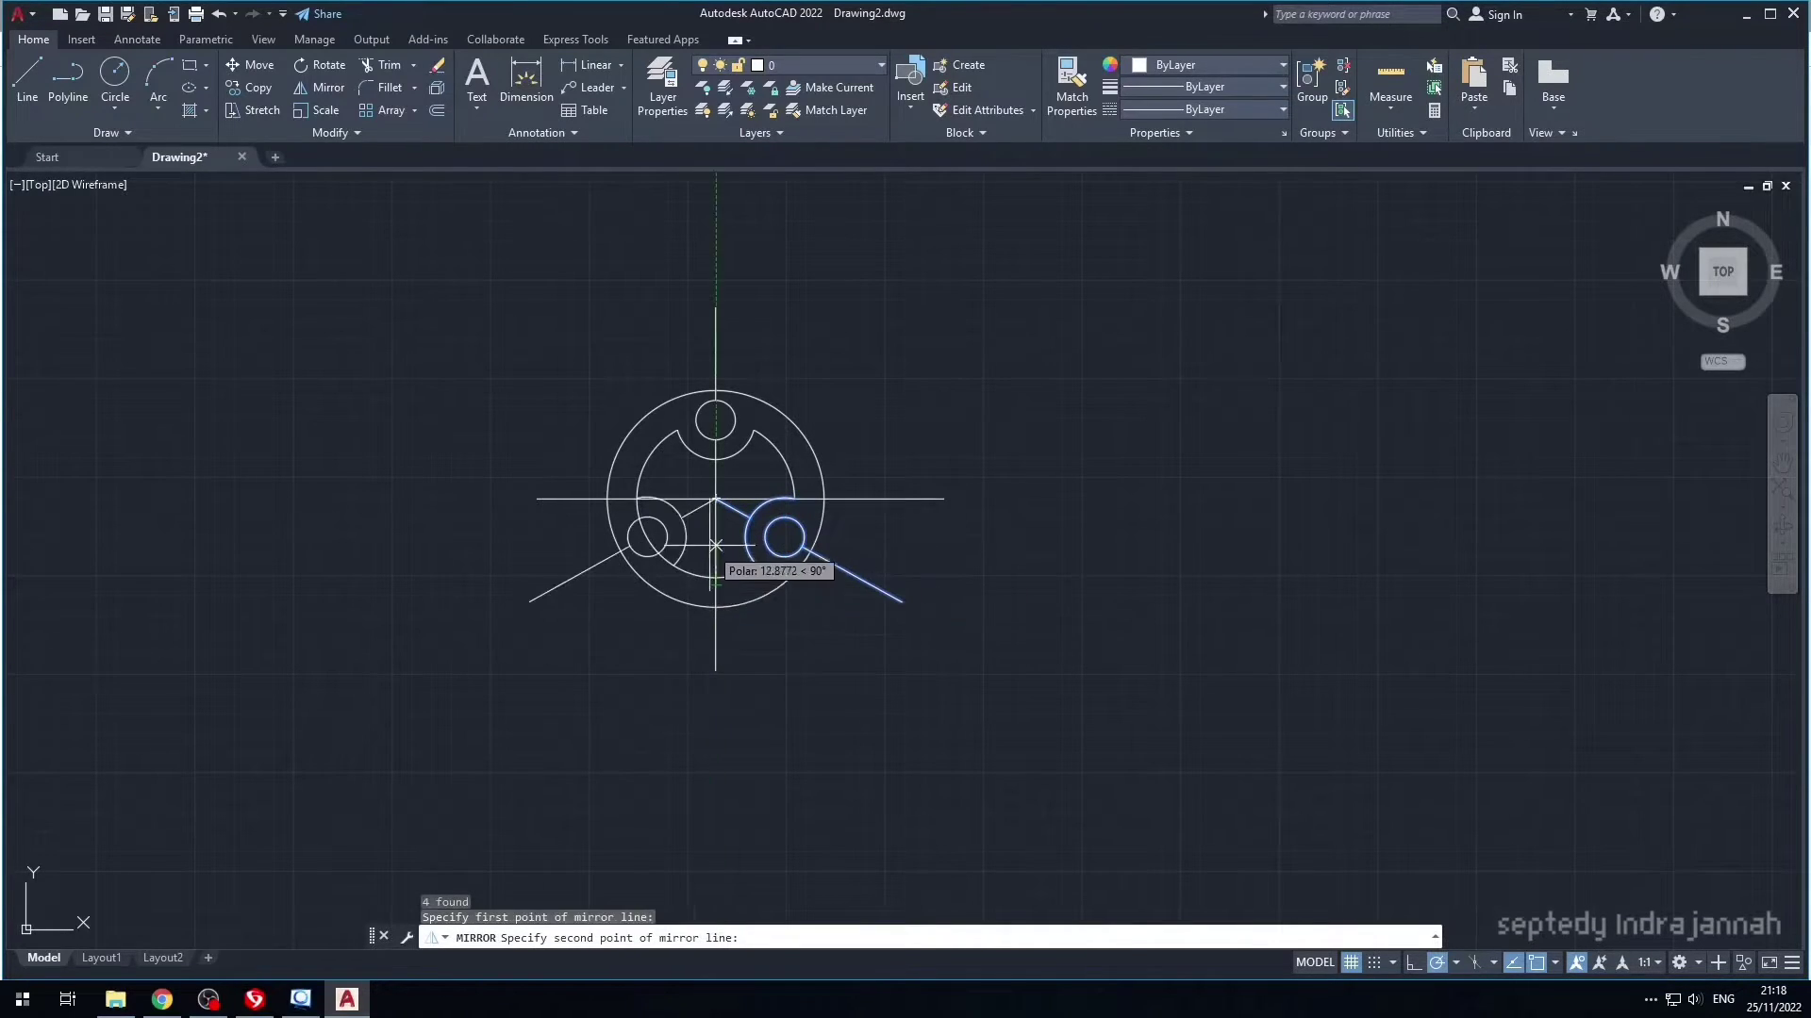
{"action": "left_click", "coordinate": [716, 498]}
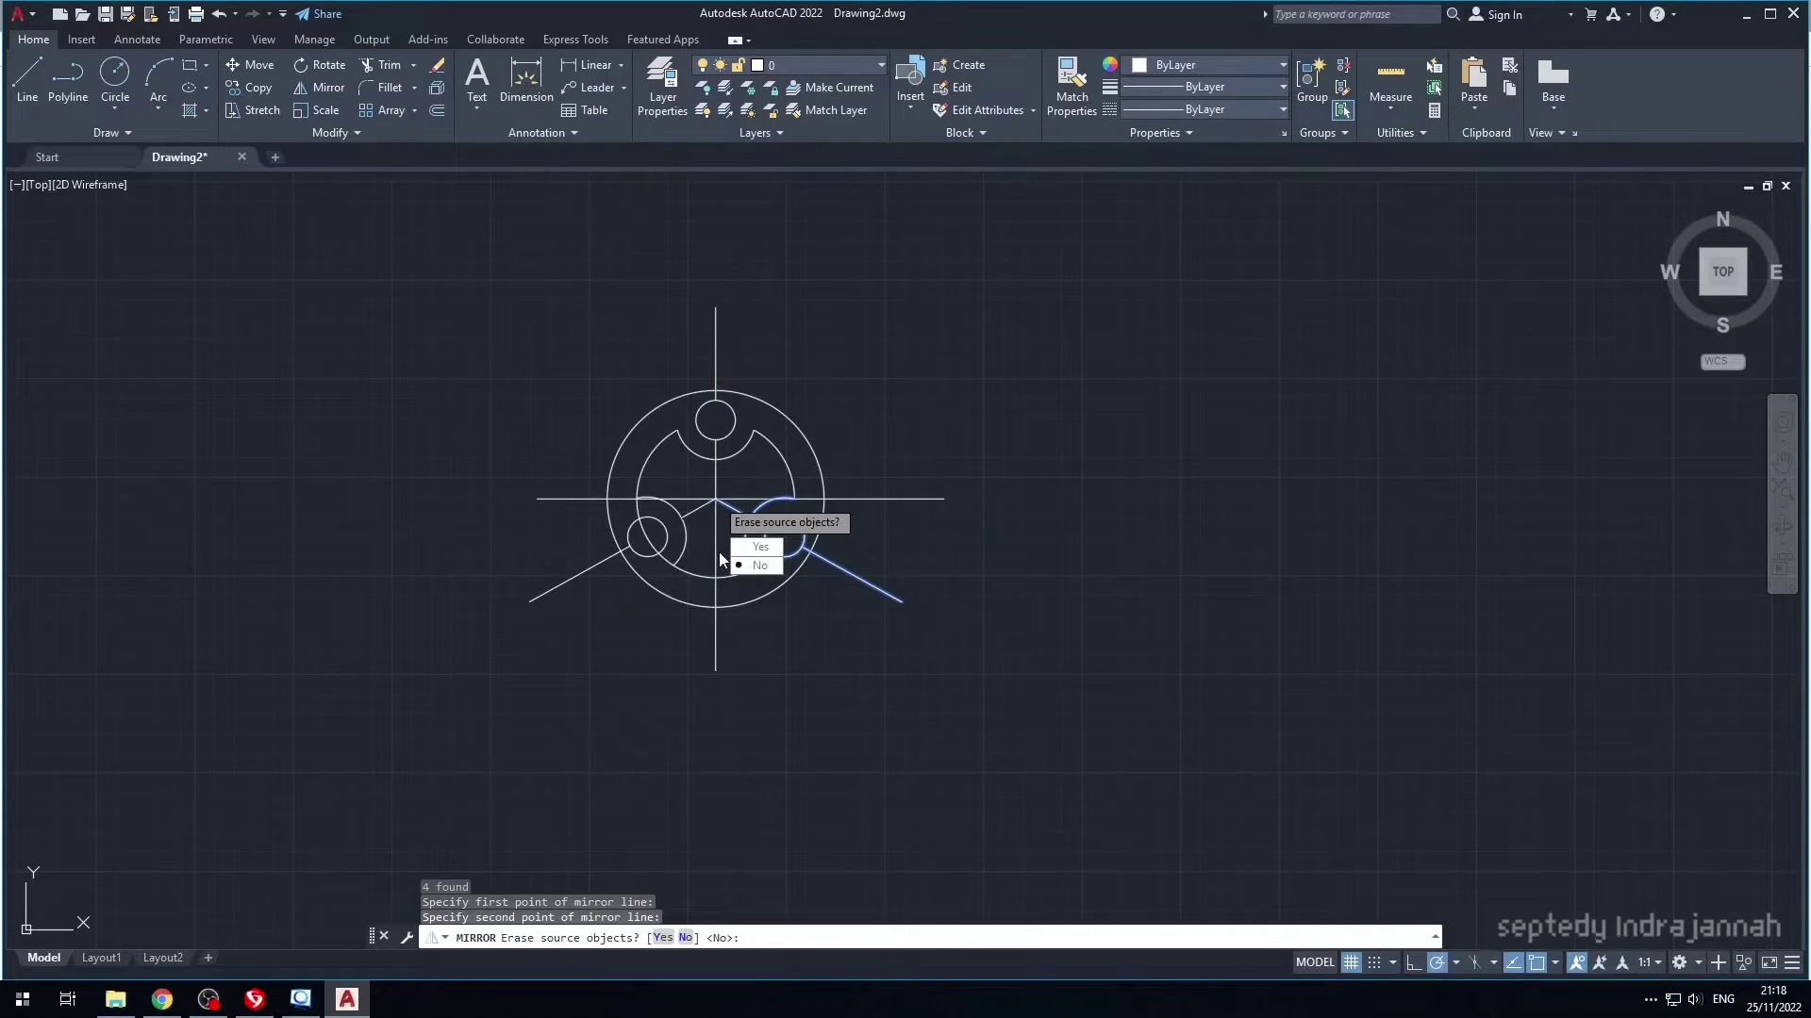
{"action": "left_click", "coordinate": [755, 565]}
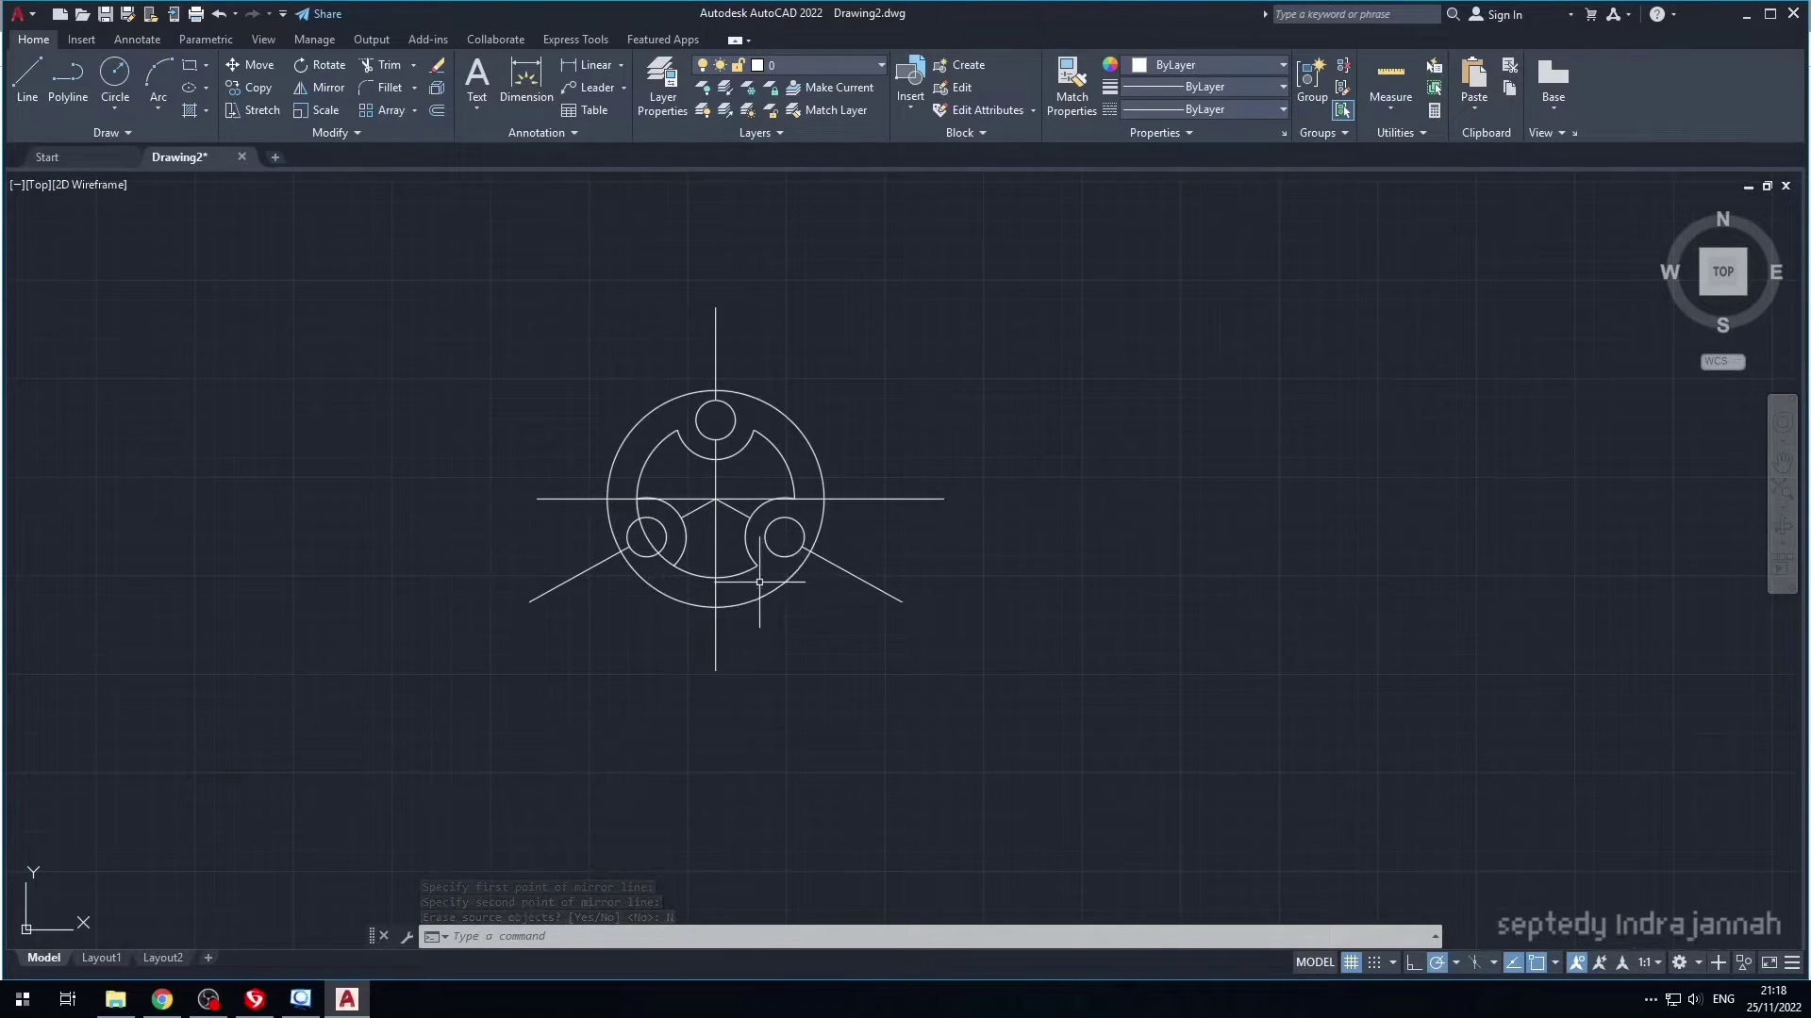
- Trim the inner circle's arc pieces that run inside the lower-left small circle and its surrounding arc
{"action": "type", "text": "tr"}
{"action": "key", "text": "Return"}
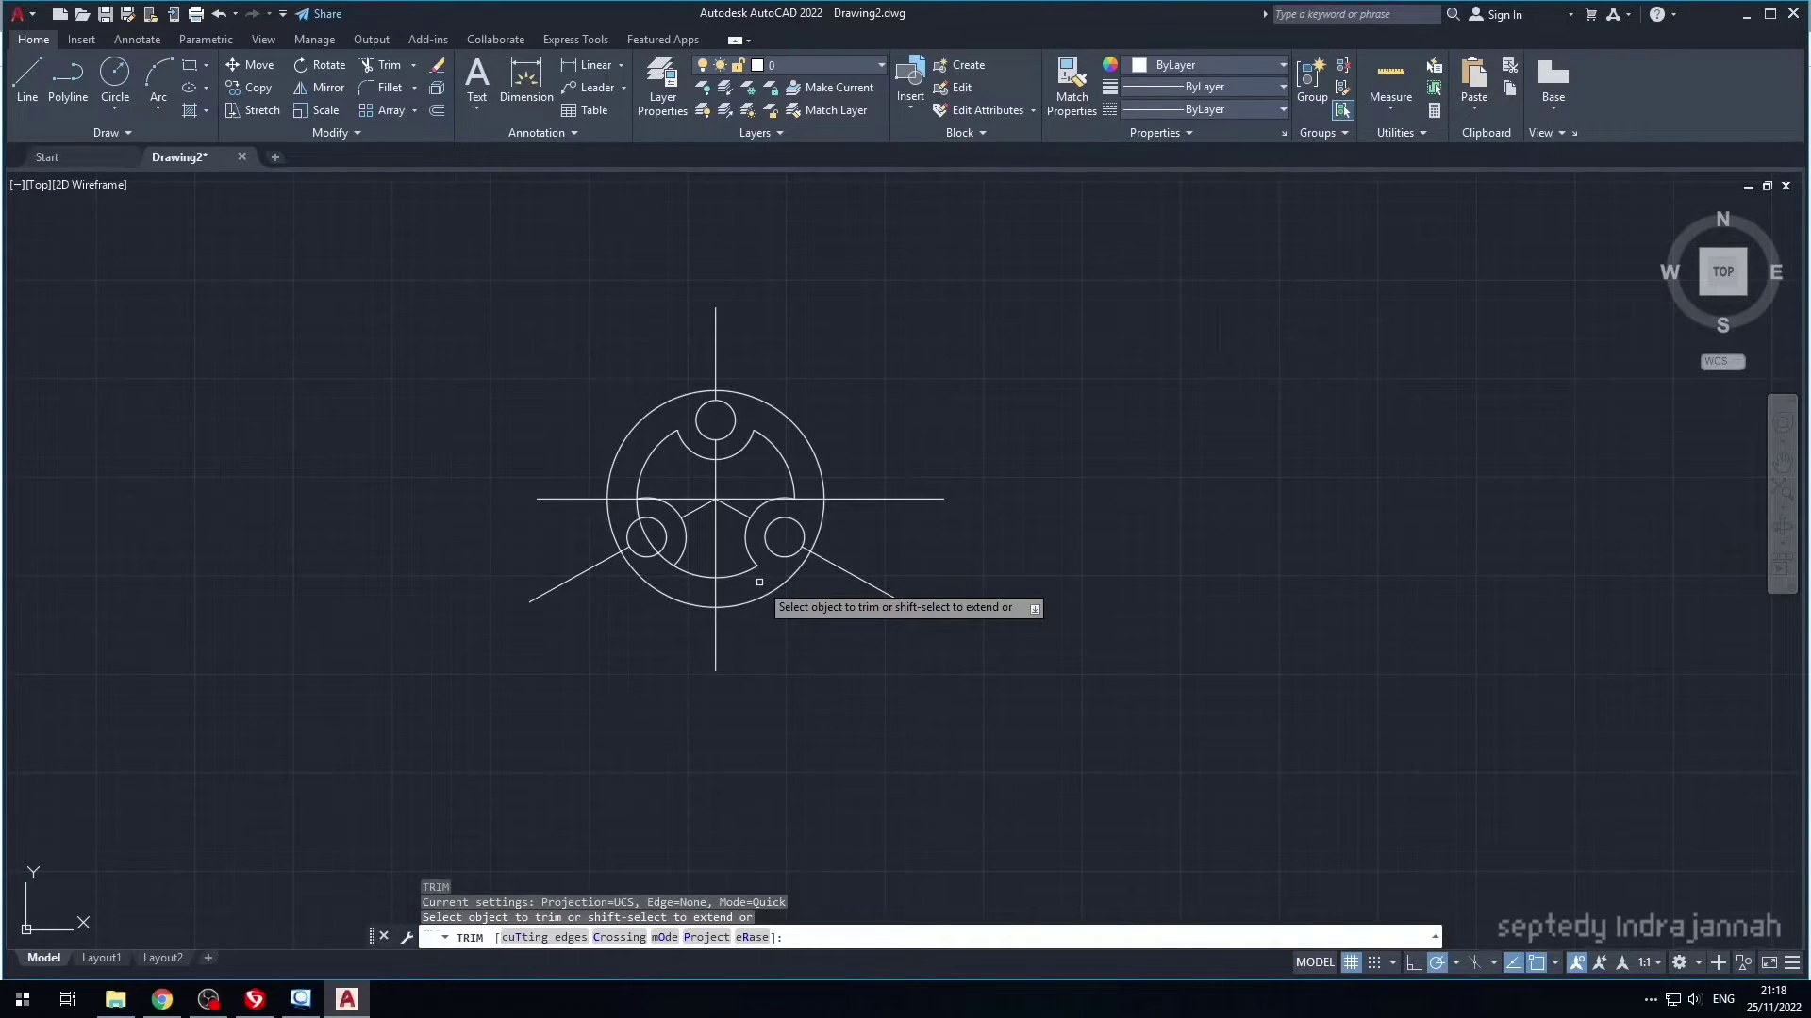
{"action": "left_click", "coordinate": [648, 535]}
{"action": "left_click", "coordinate": [665, 561]}
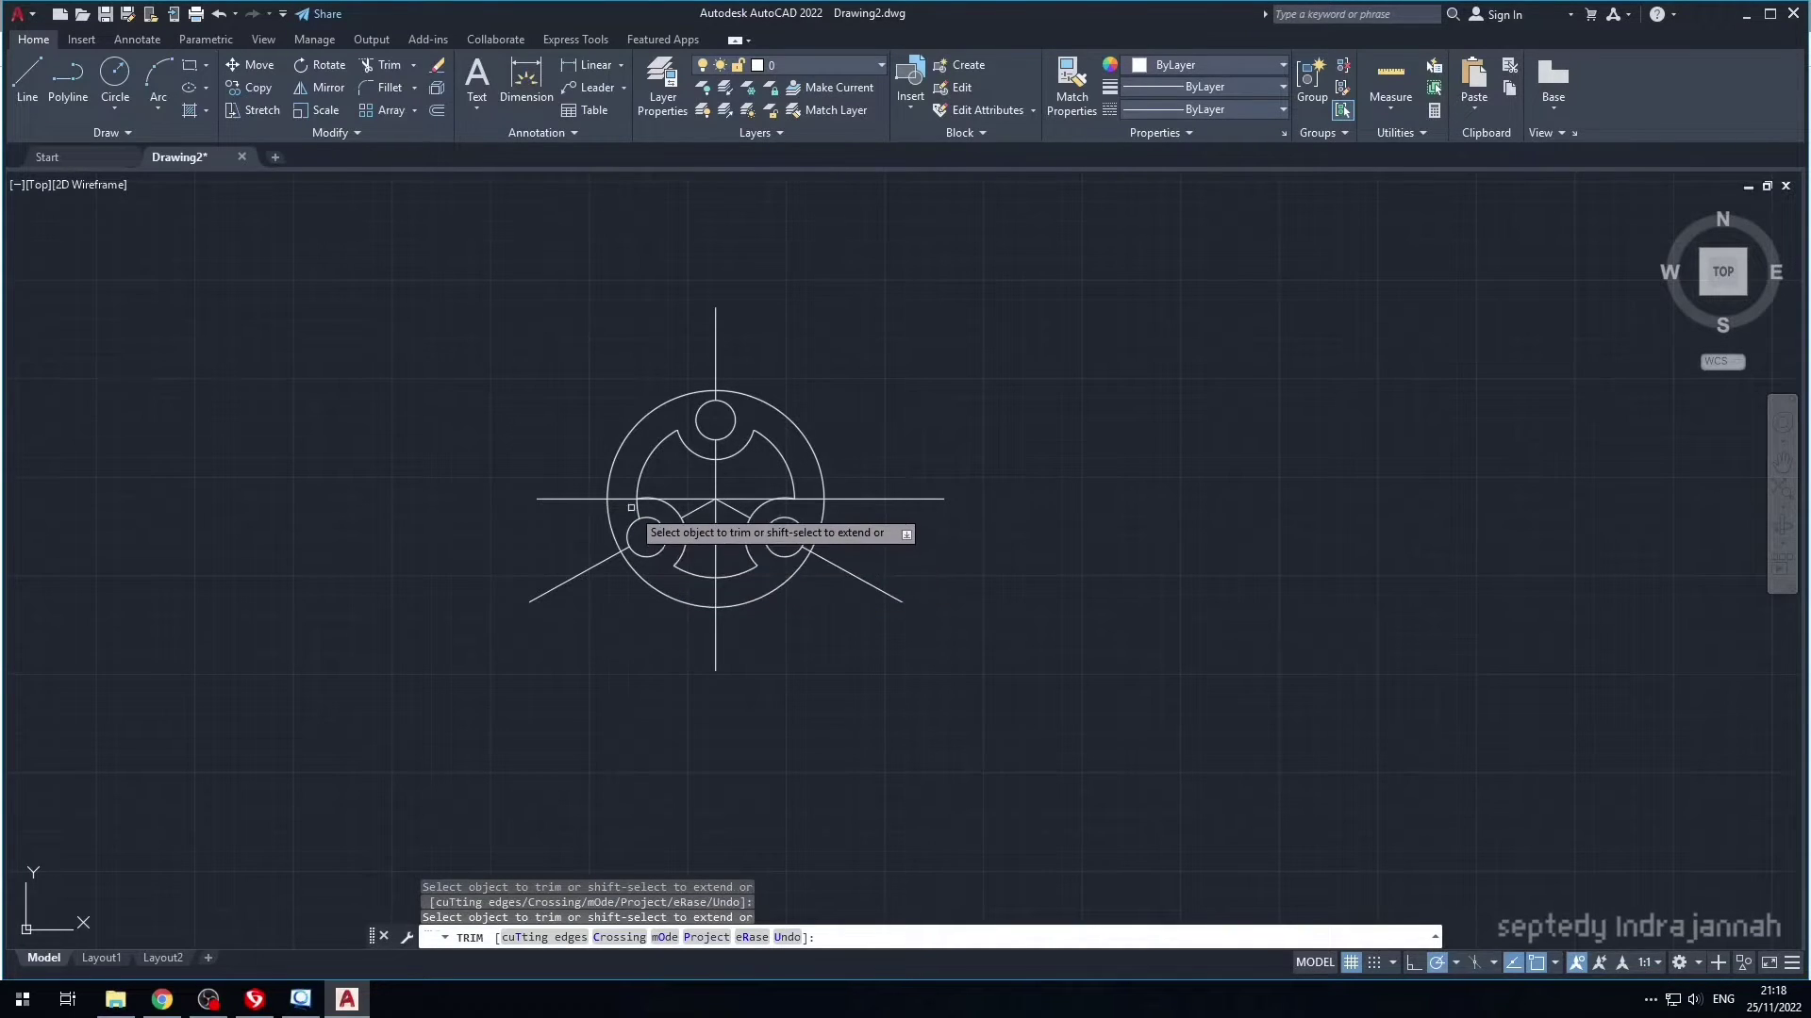
{"action": "left_click", "coordinate": [640, 503]}
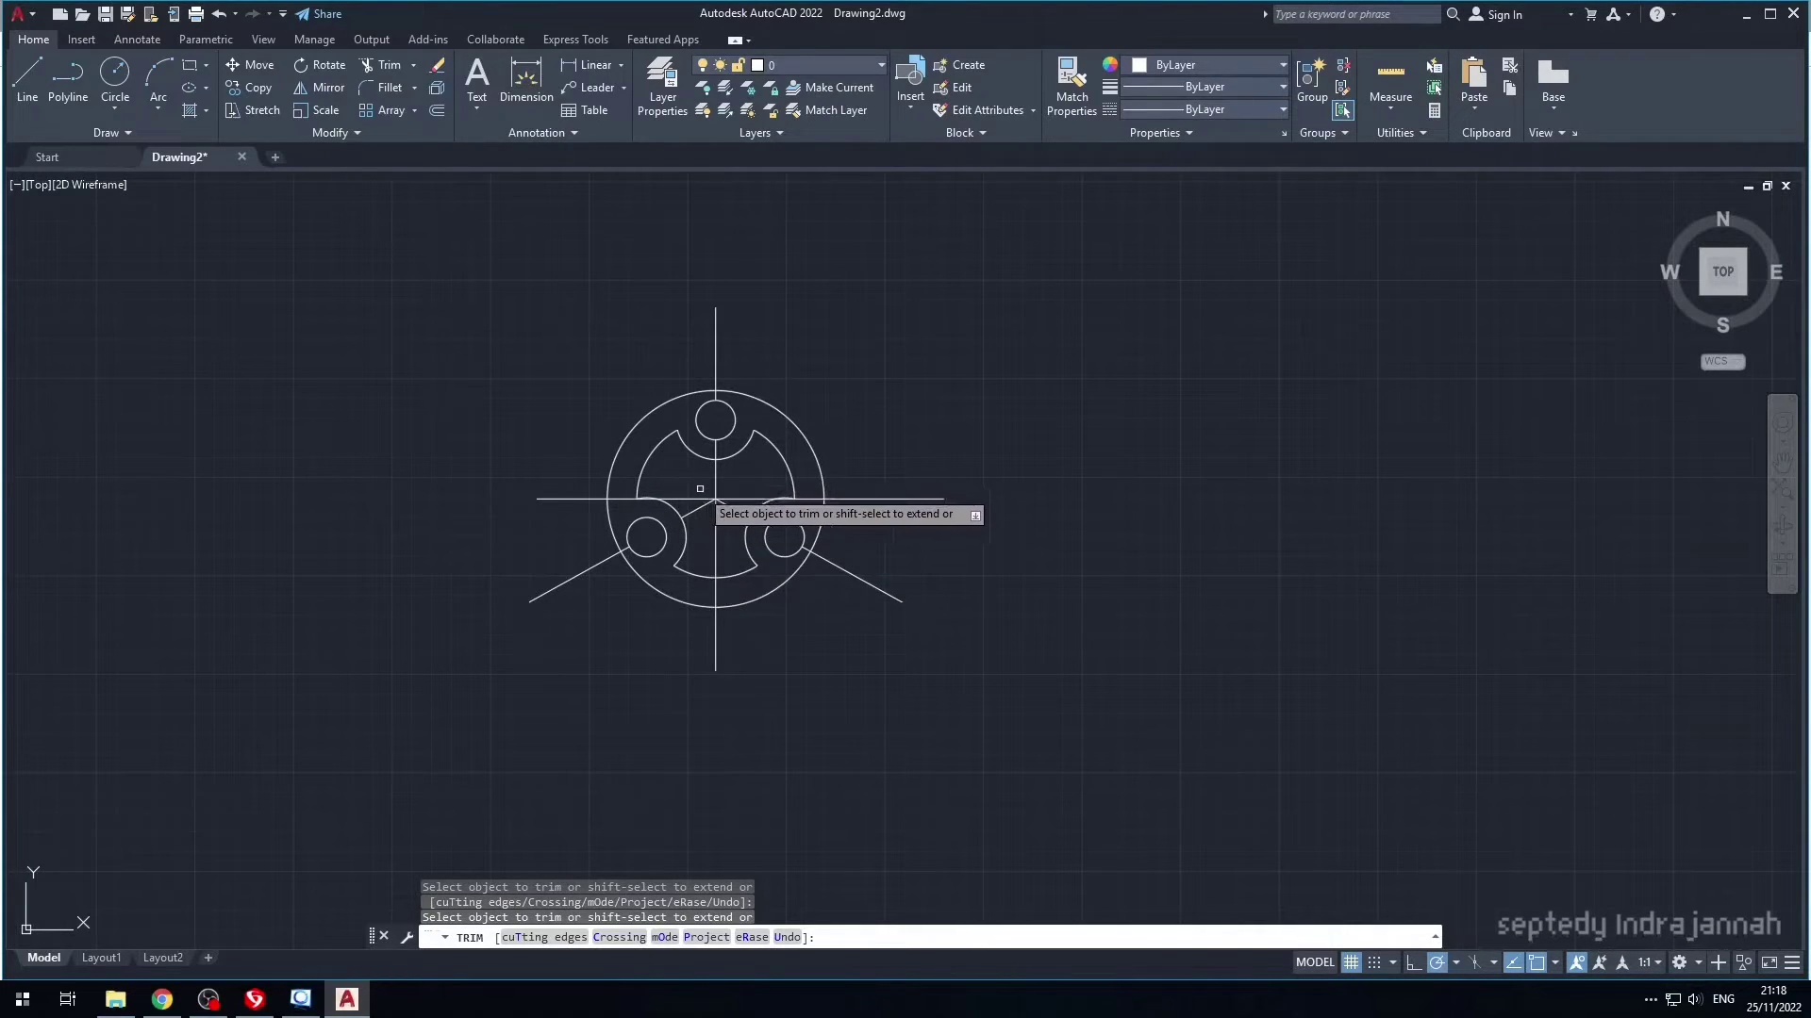
{"action": "key", "text": "Escape"}
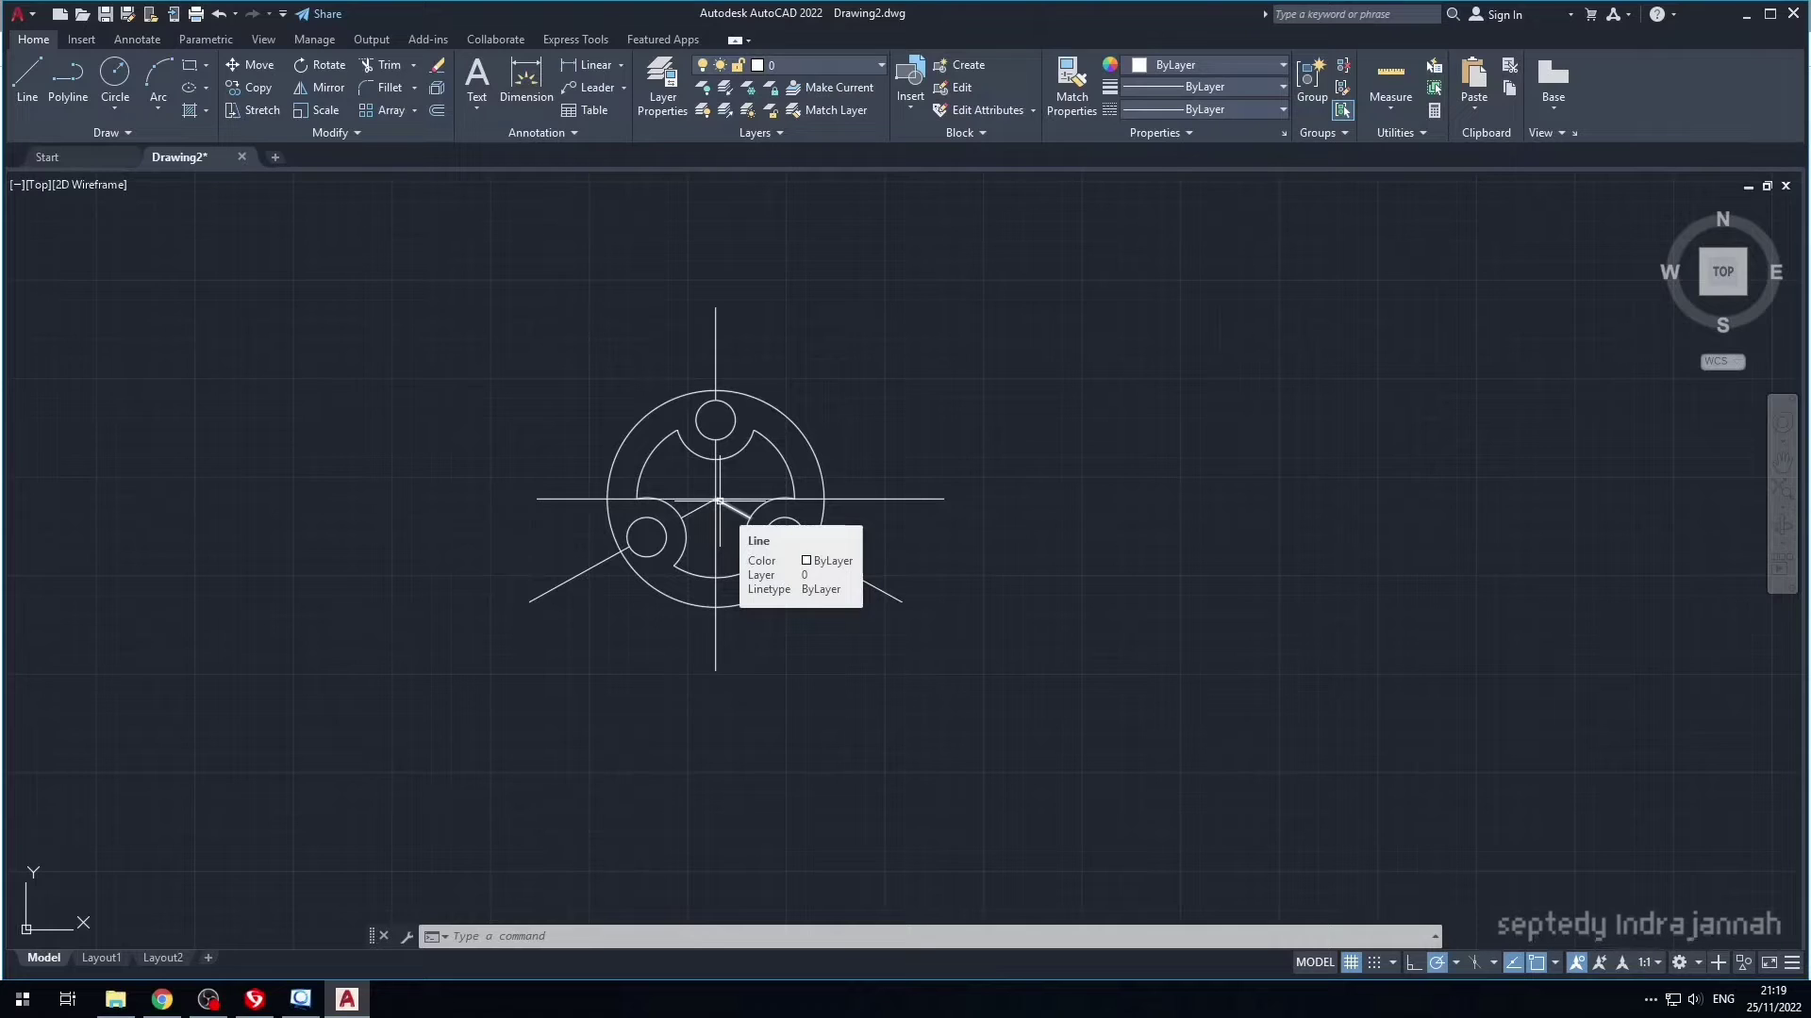
- Erase all remaining horizontal, vertical and inclined construction lines inside and outside the ring
{"action": "left_click", "coordinate": [728, 531]}
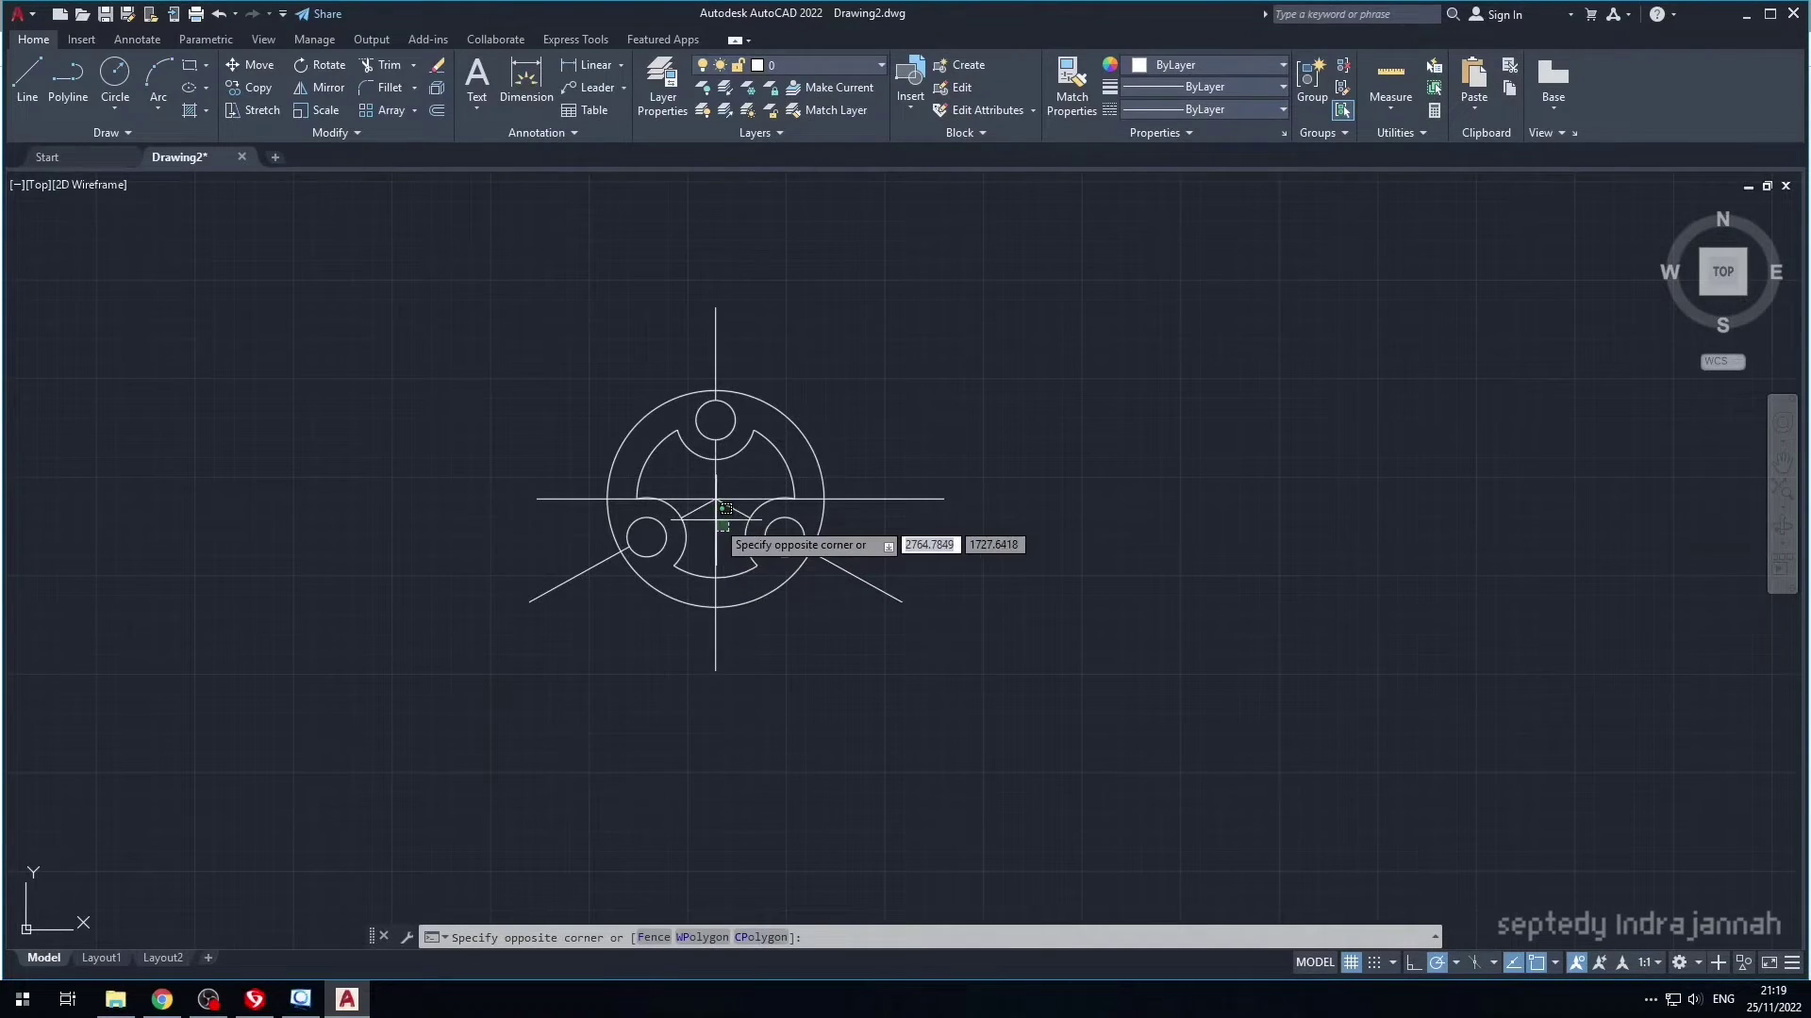
{"action": "left_click", "coordinate": [701, 479]}
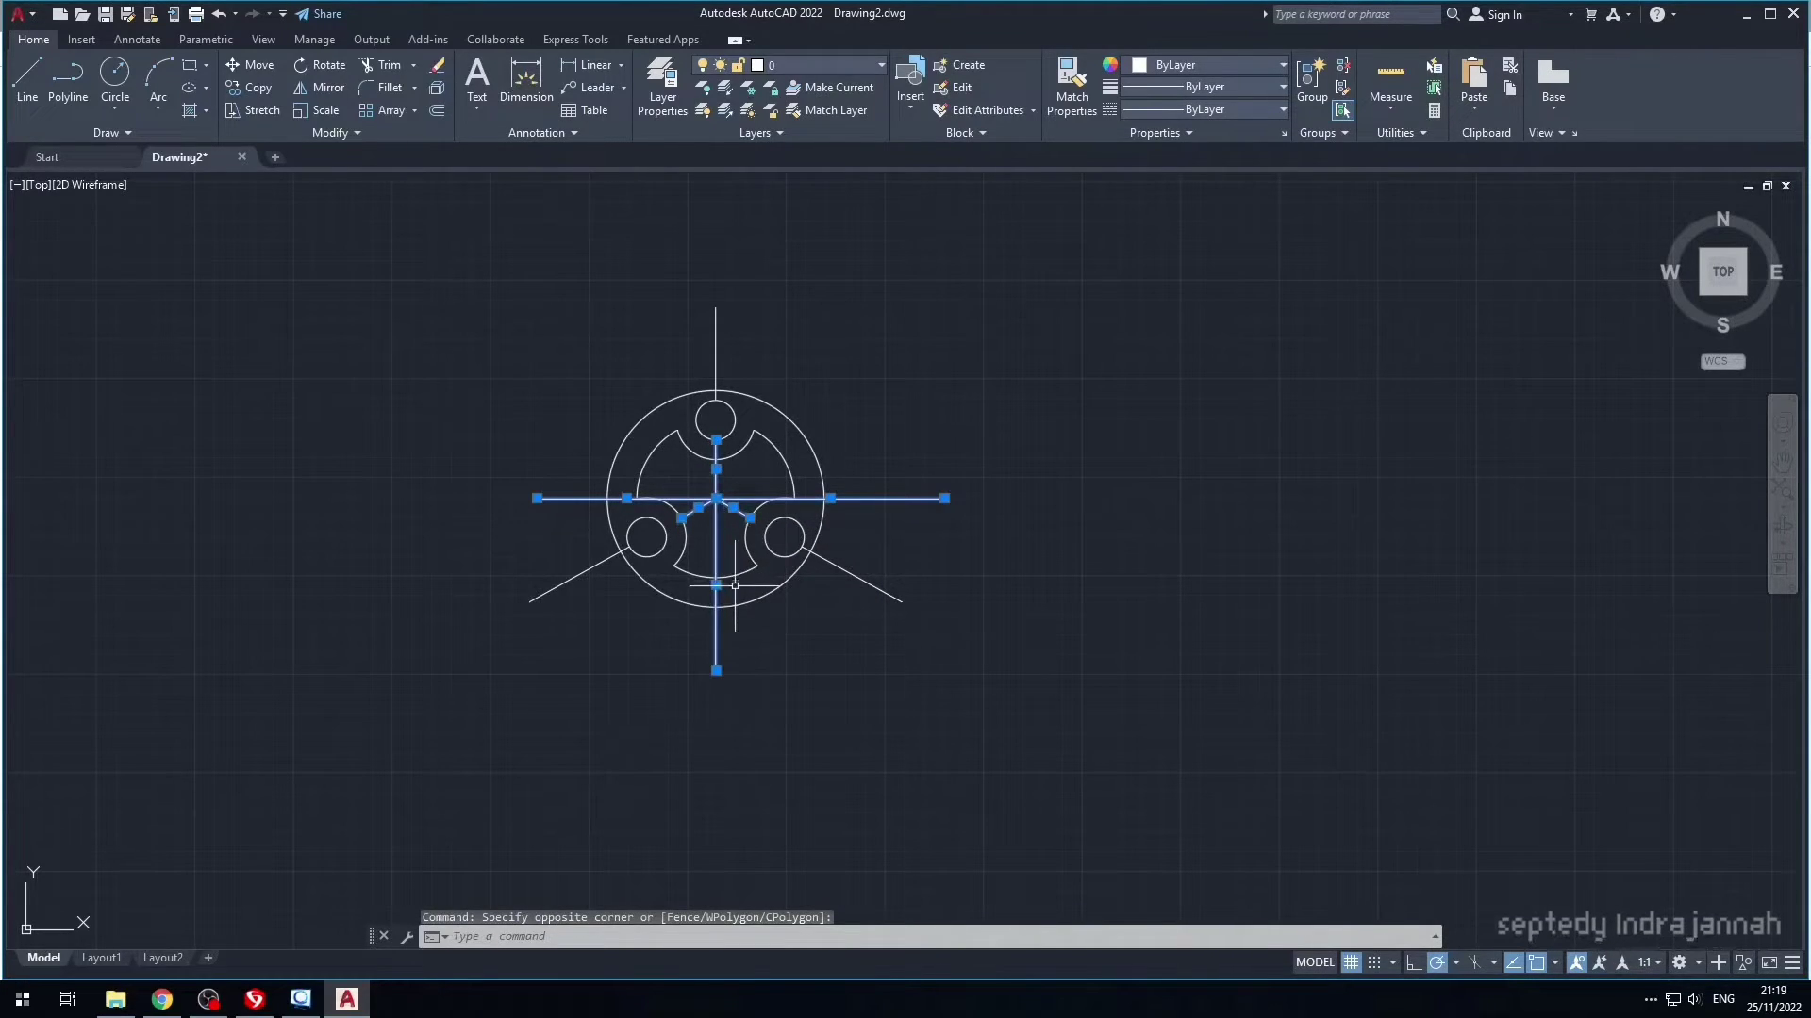
{"action": "key", "text": "Delete"}
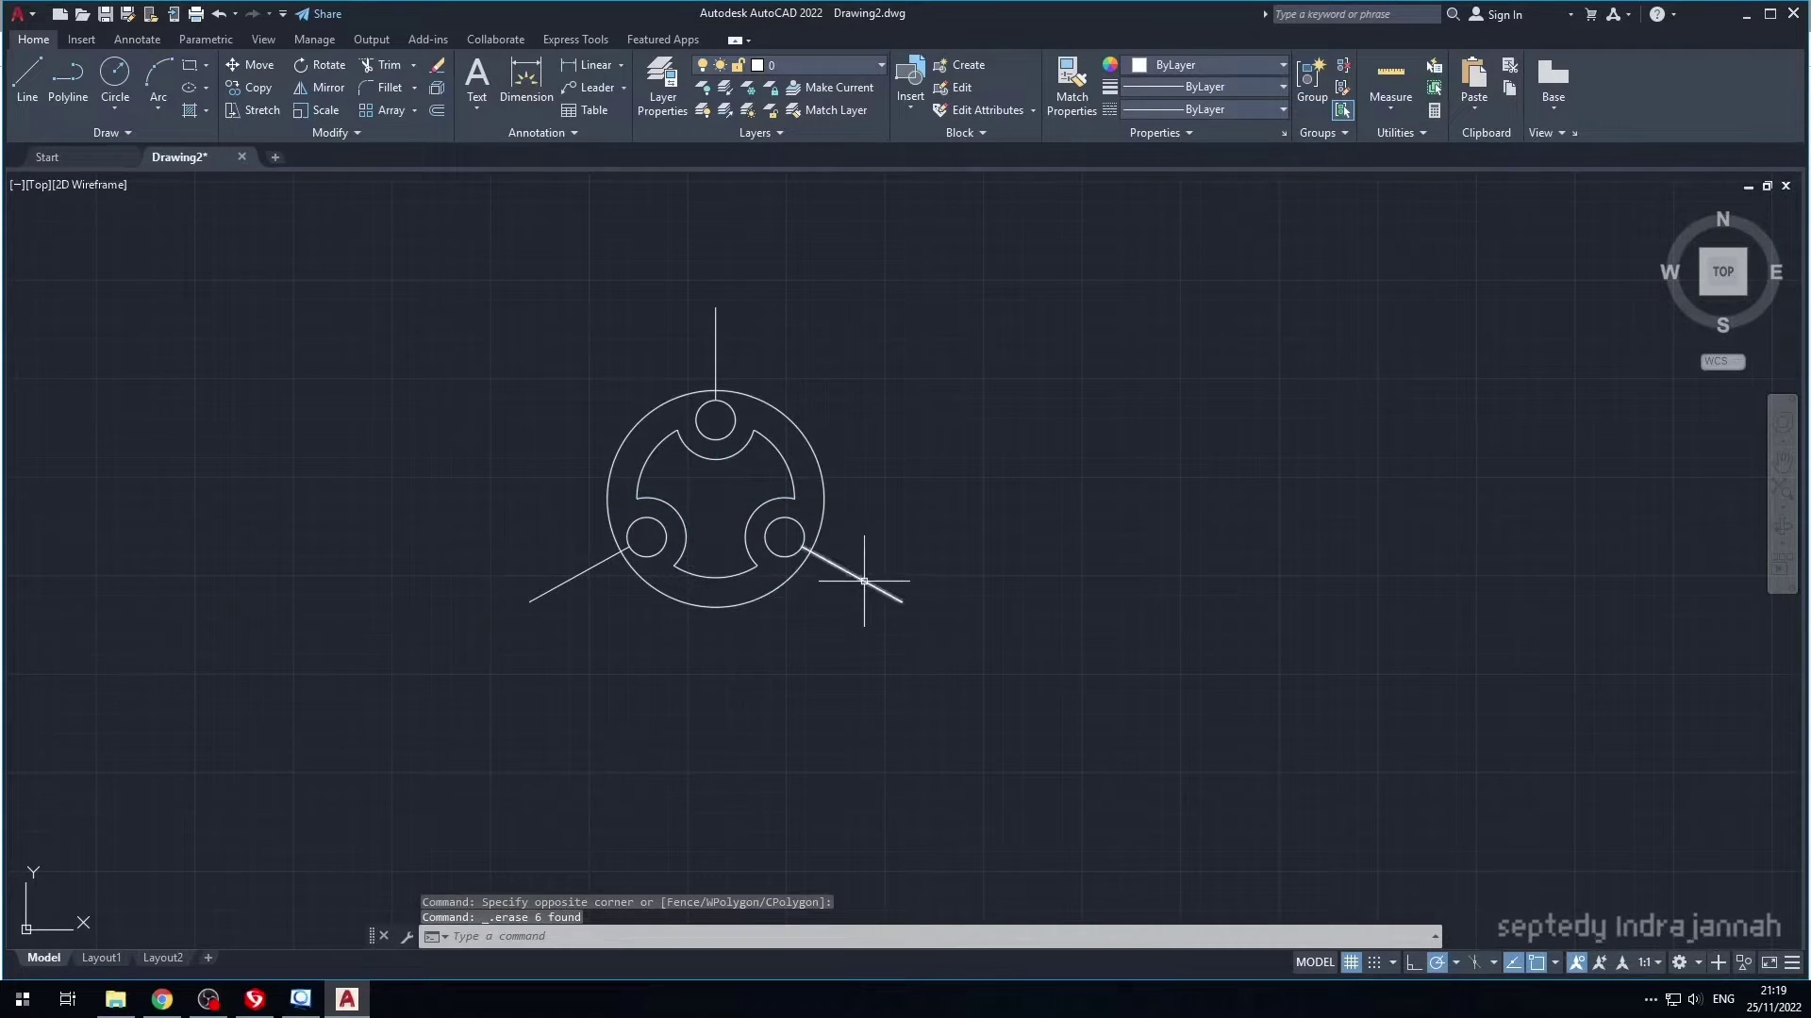
{"action": "left_click", "coordinate": [855, 579]}
{"action": "key", "text": "Delete"}
{"action": "left_click", "coordinate": [589, 567]}
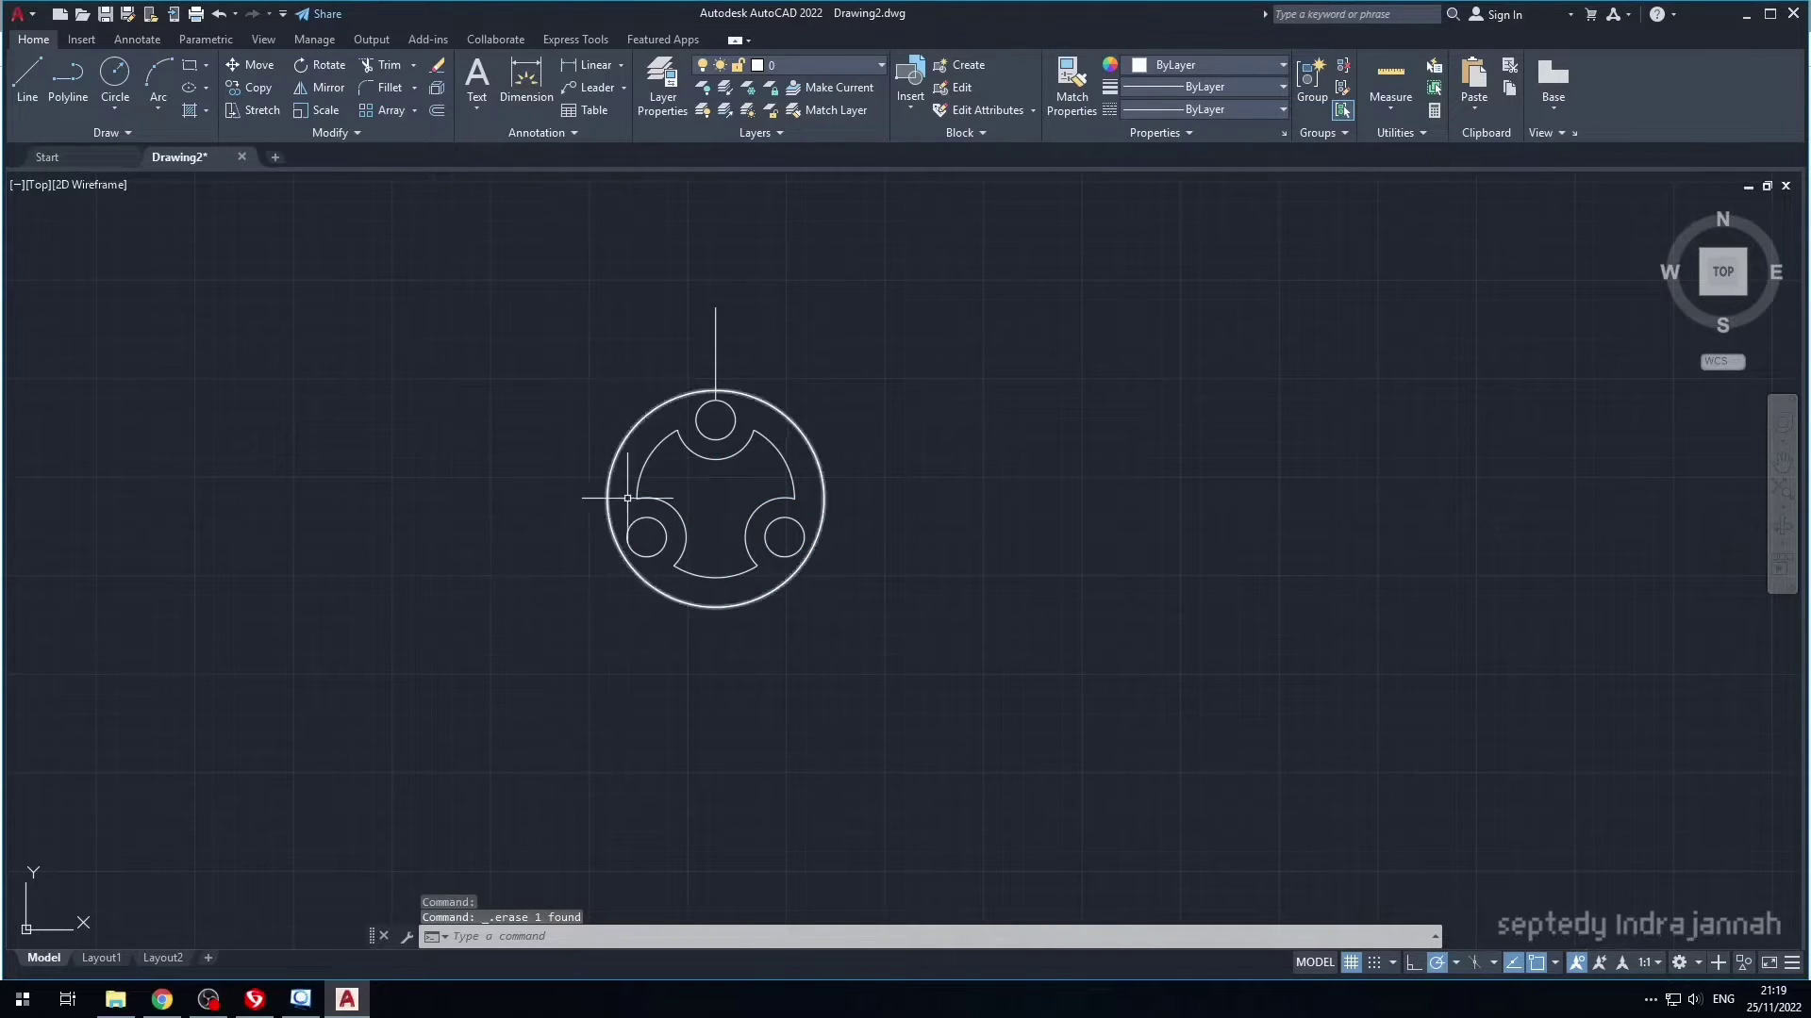
{"action": "key", "text": "Delete"}
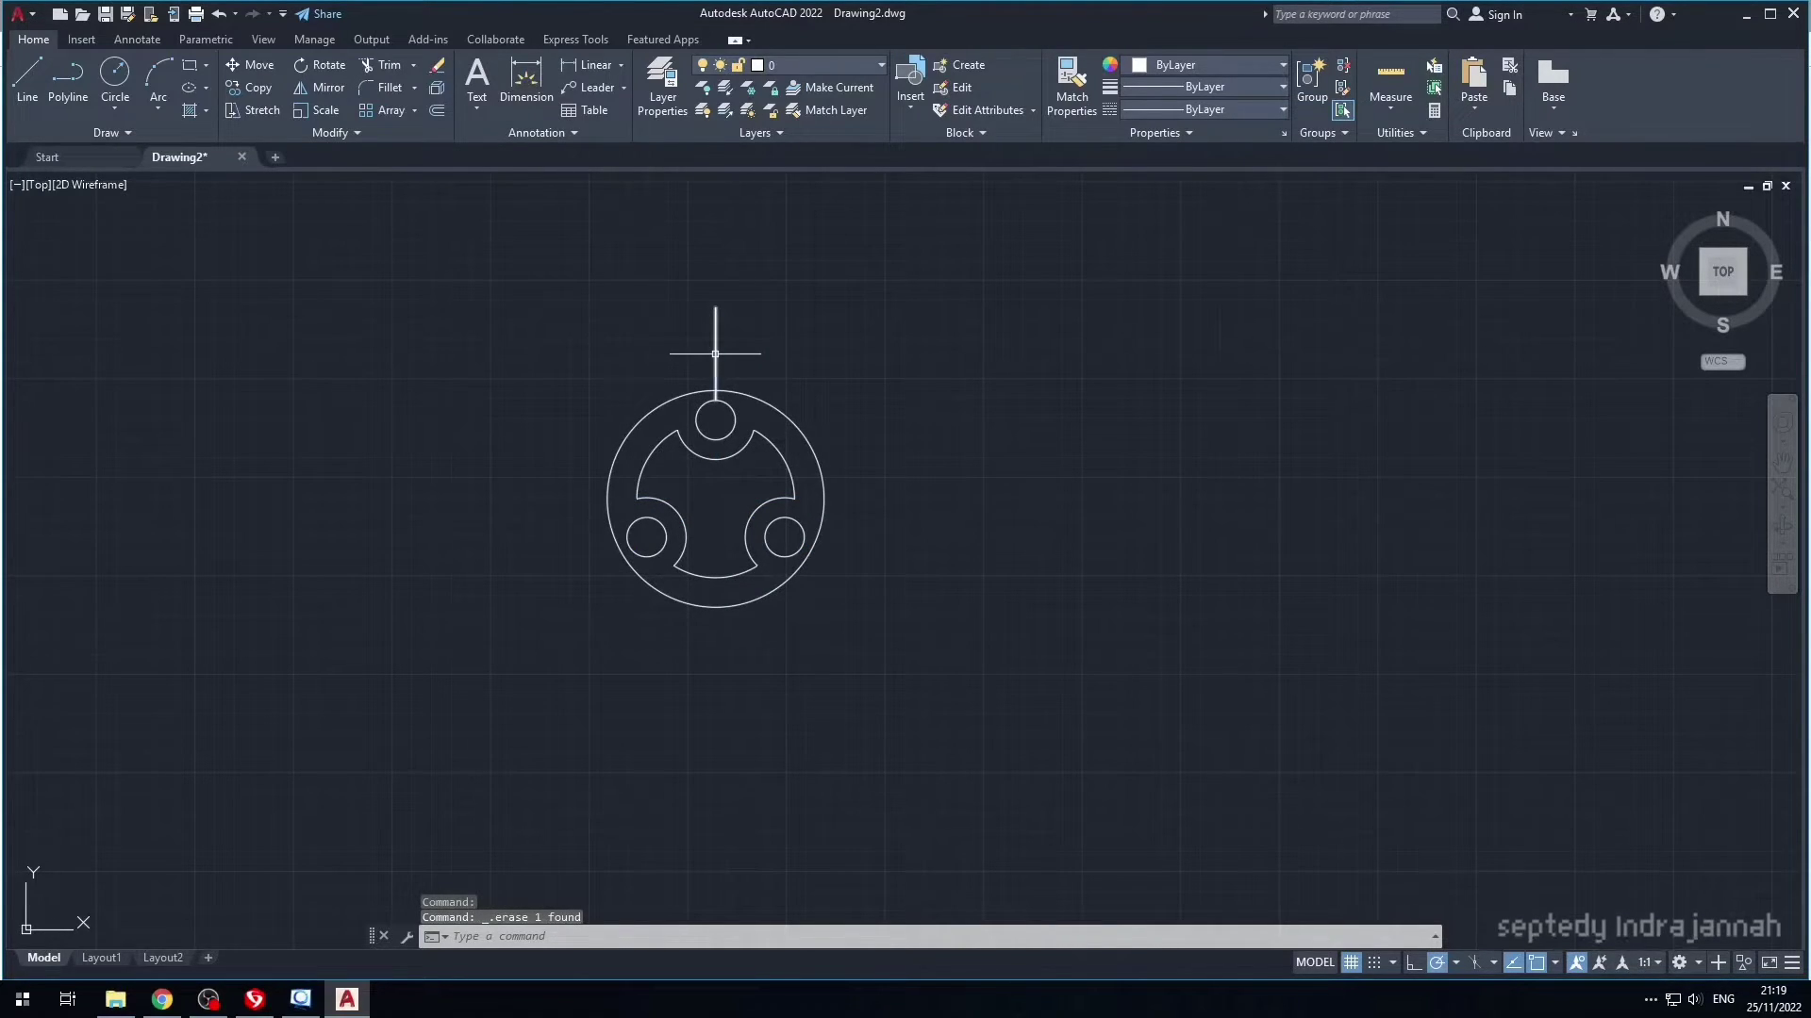
{"action": "left_click", "coordinate": [715, 354]}
{"action": "key", "text": "Delete"}
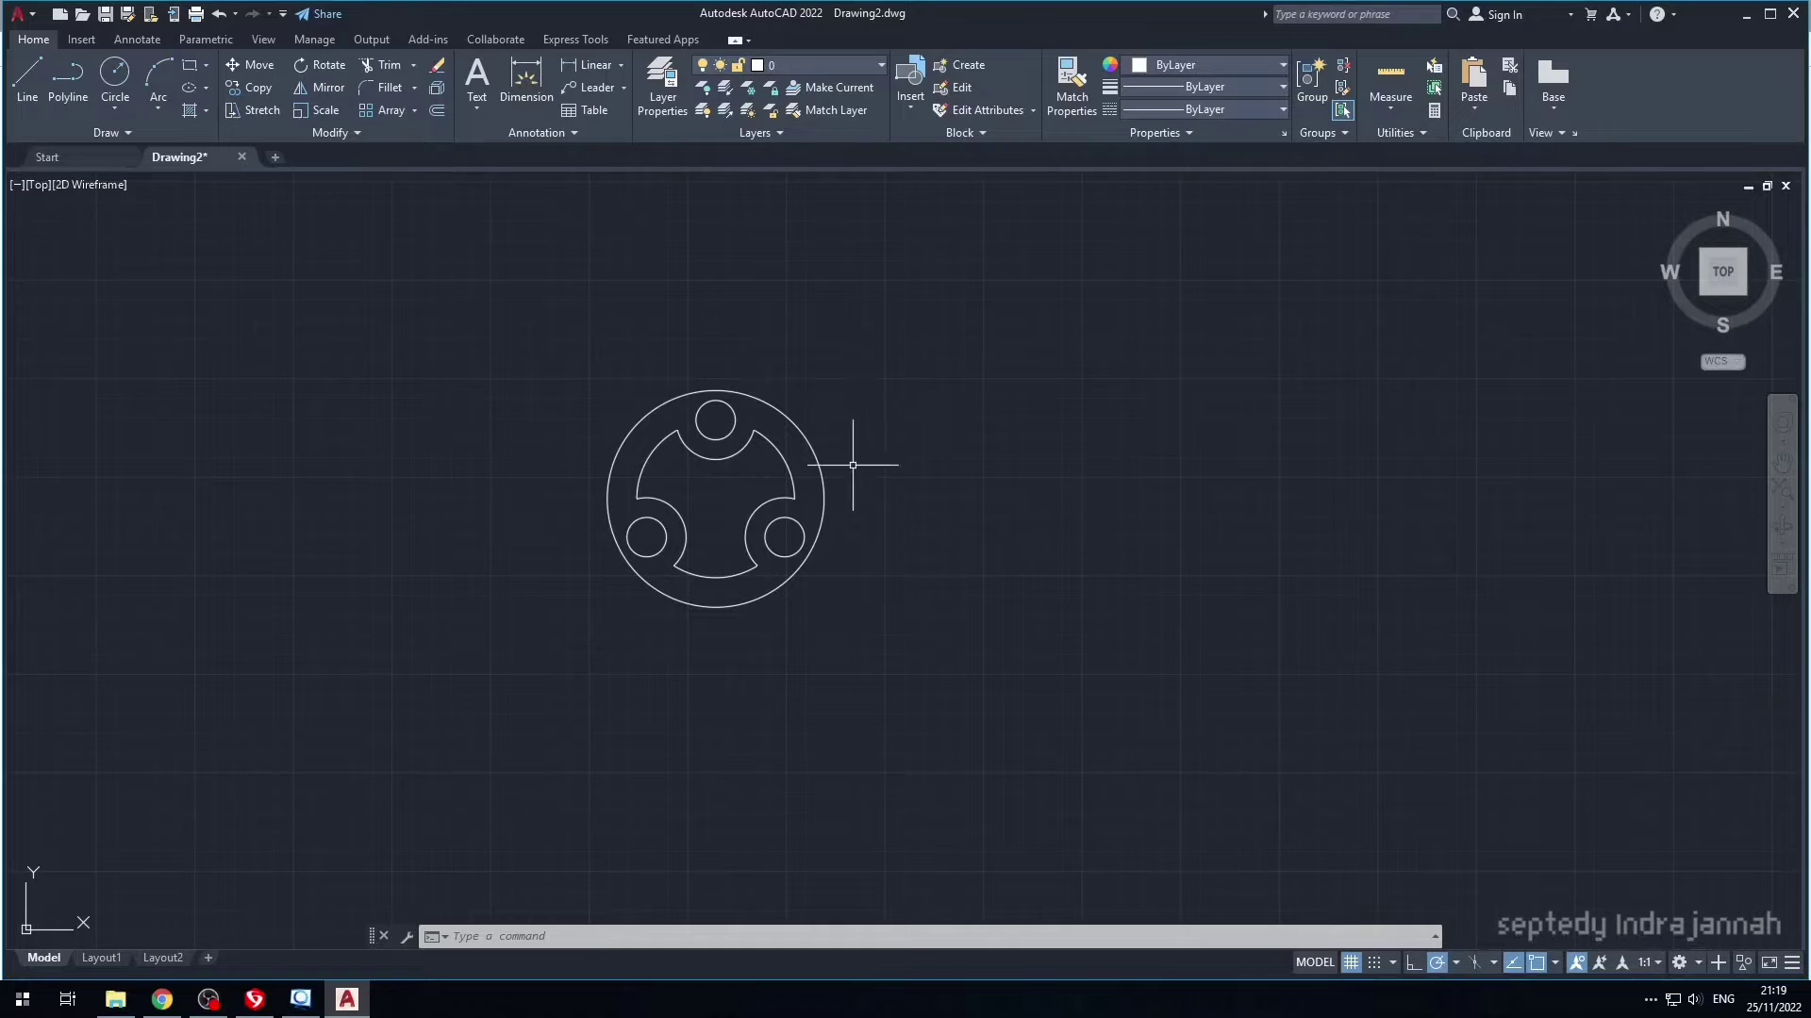
- Draw a vertical line 120 long straight down from the ring's centre
{"action": "scroll", "coordinate": [852, 465], "scroll_direction": "down", "scroll_amount": 2}
{"action": "scroll", "coordinate": [755, 577], "scroll_direction": "up", "scroll_amount": 1}
{"action": "scroll", "coordinate": [714, 606], "scroll_direction": "down", "scroll_amount": 1}
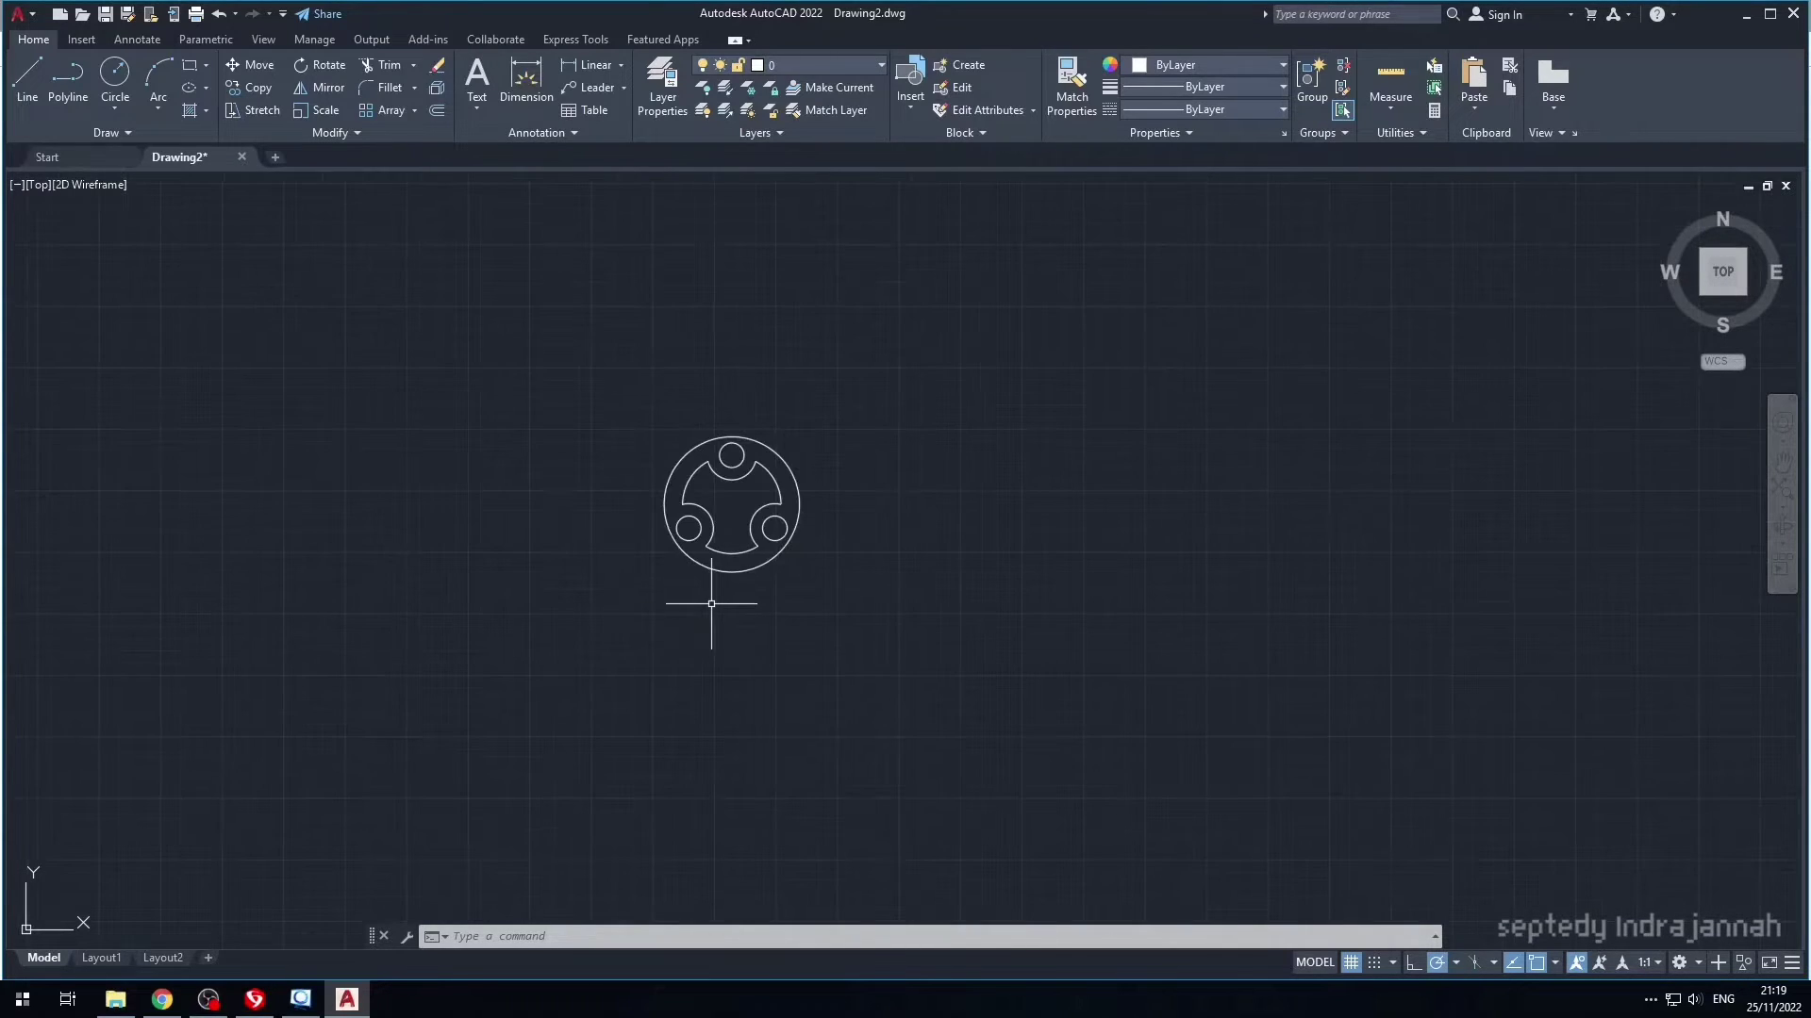
{"action": "middle_click_drag", "start_coordinate": [711, 604], "coordinate": [756, 511]}
{"action": "scroll", "coordinate": [745, 515], "scroll_direction": "up", "scroll_amount": 2}
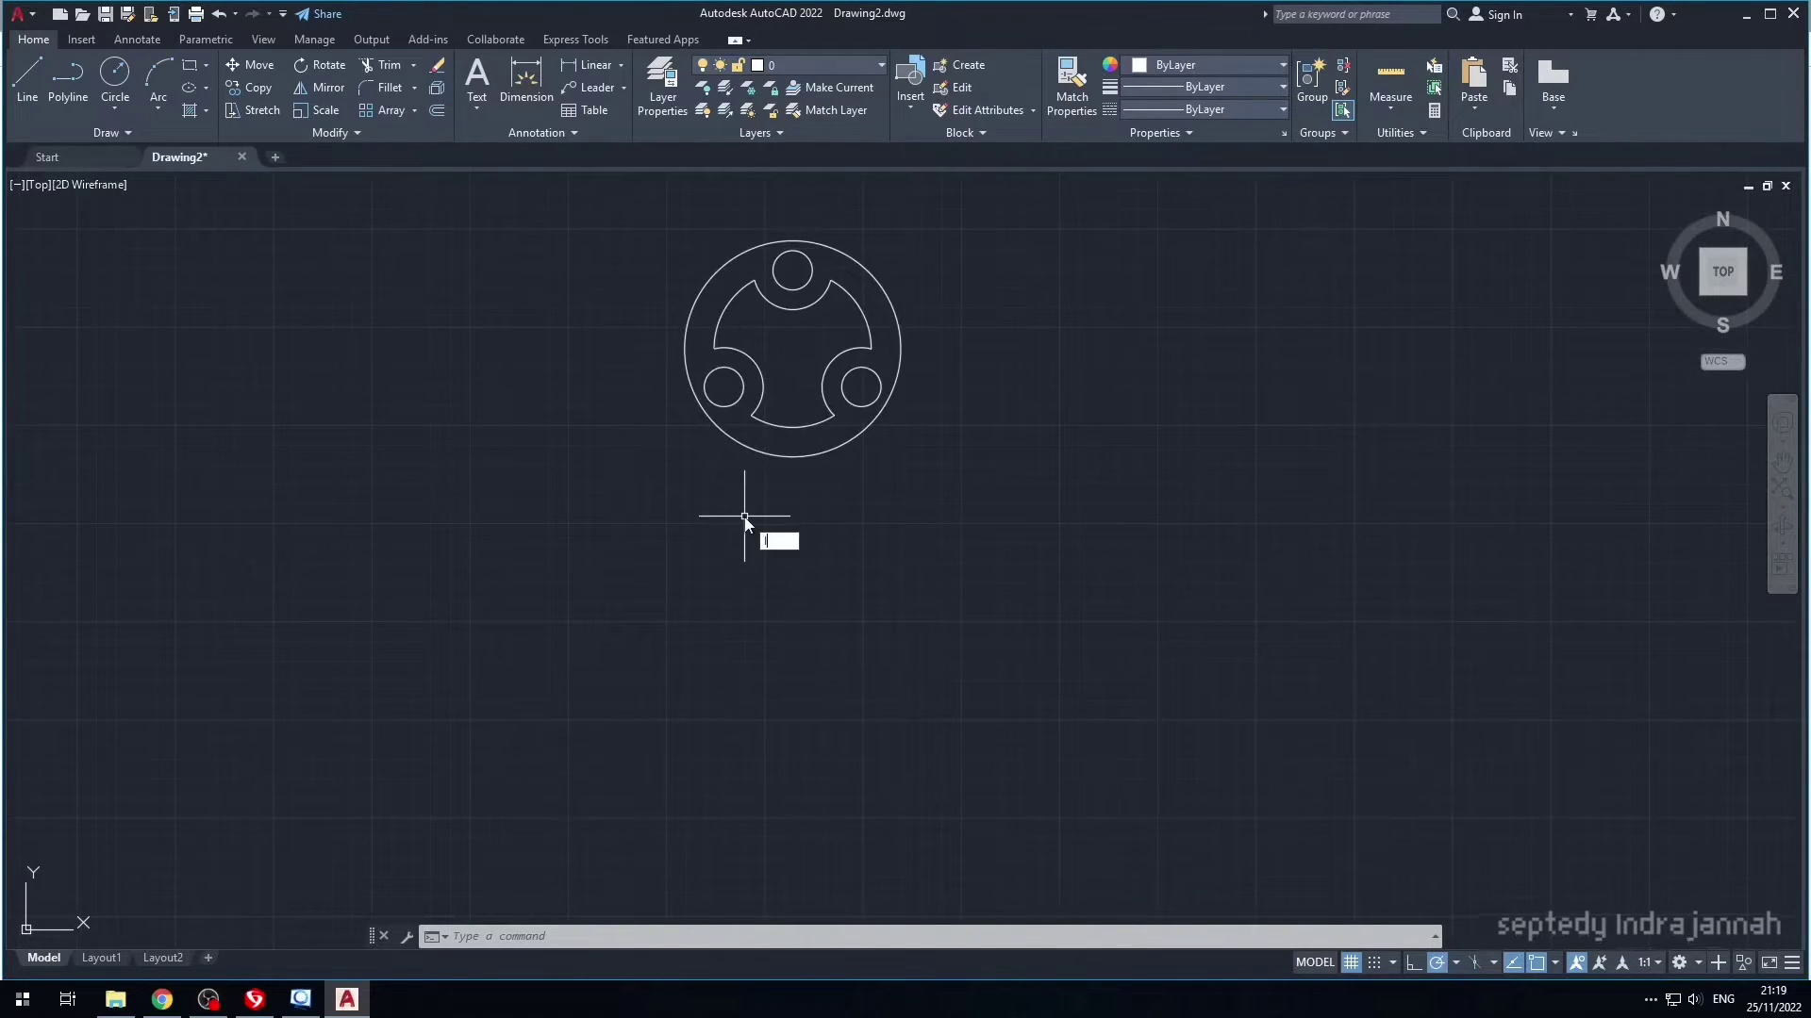
{"action": "type", "text": "l"}
{"action": "key", "text": "Return"}
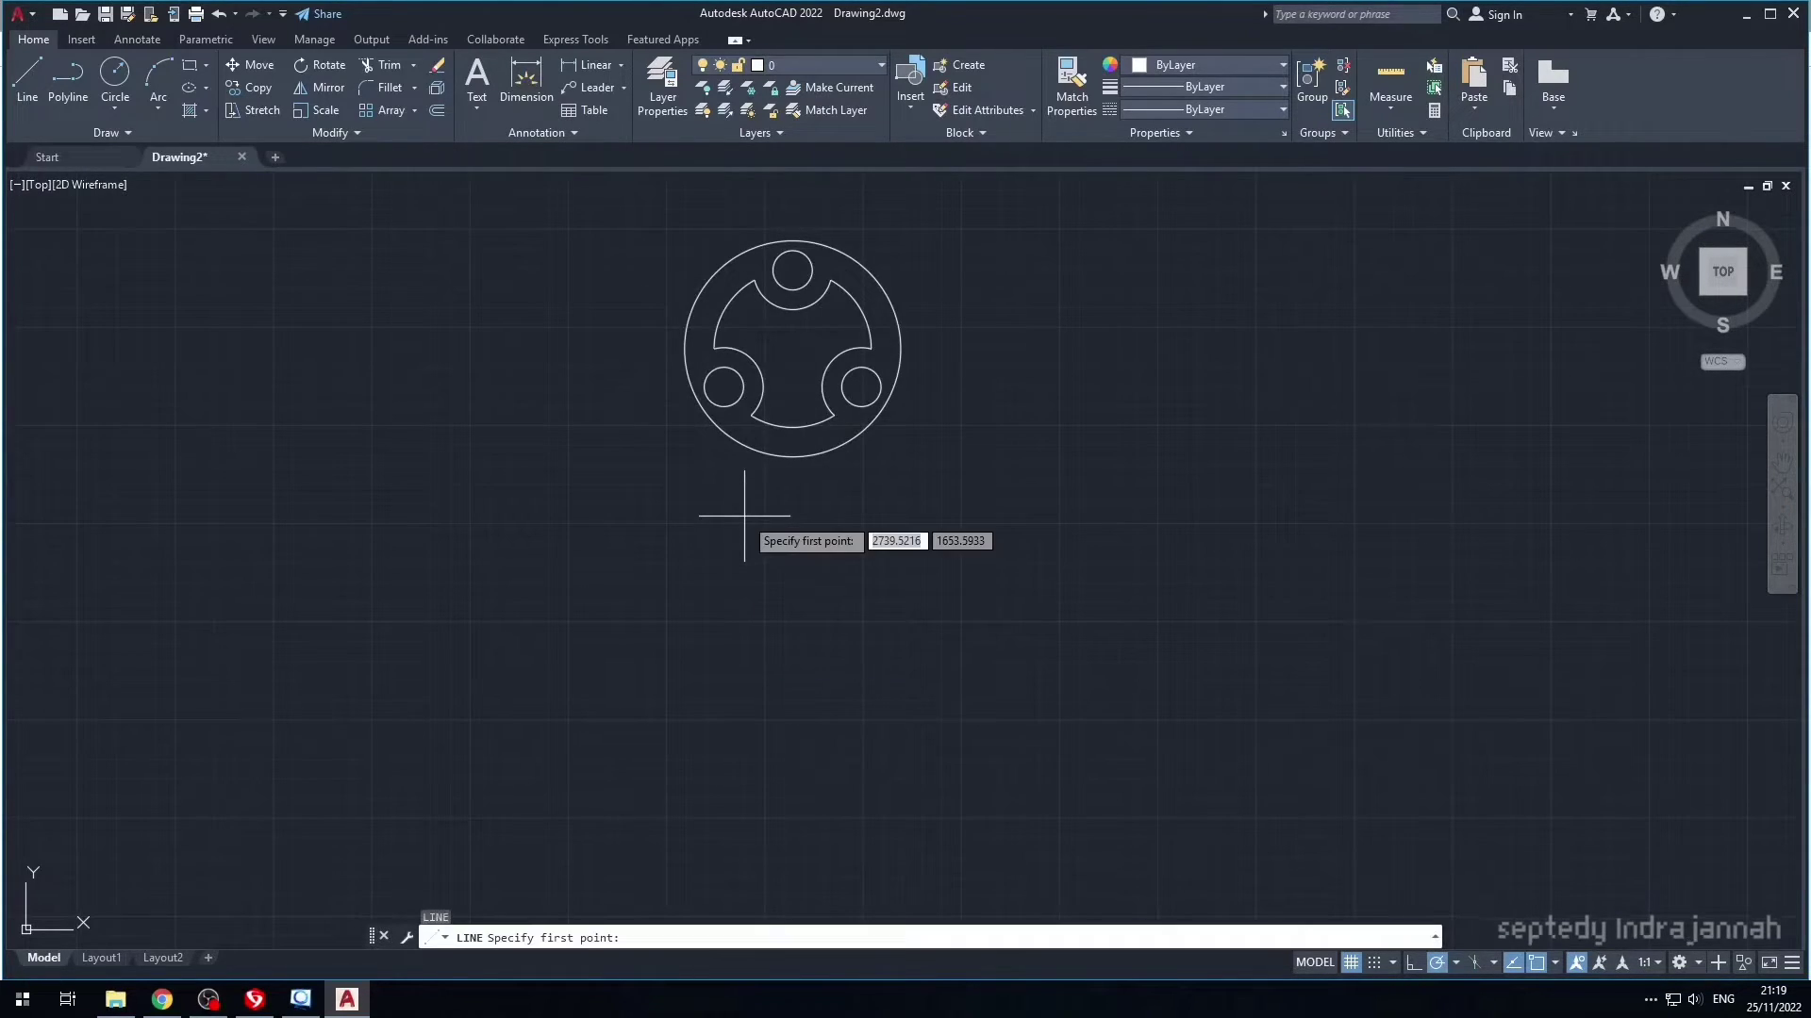
{"action": "left_click", "coordinate": [792, 349]}
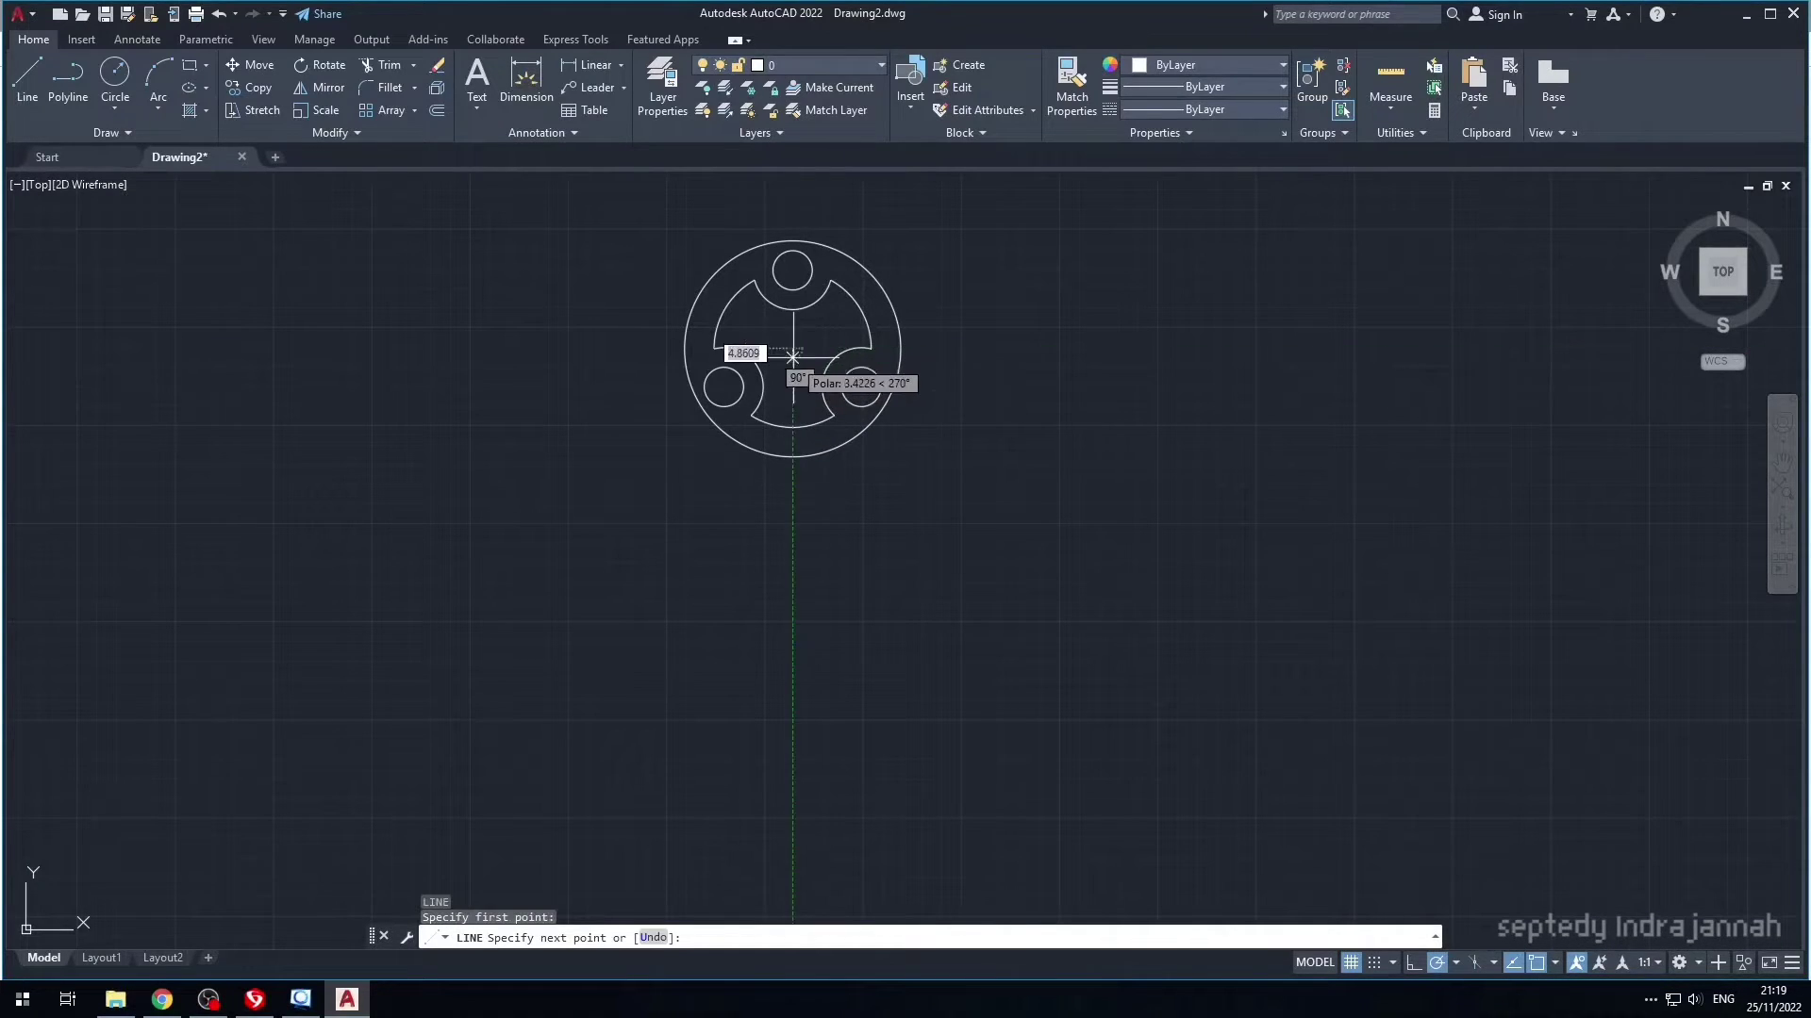
{"action": "left_click", "coordinate": [792, 625]}
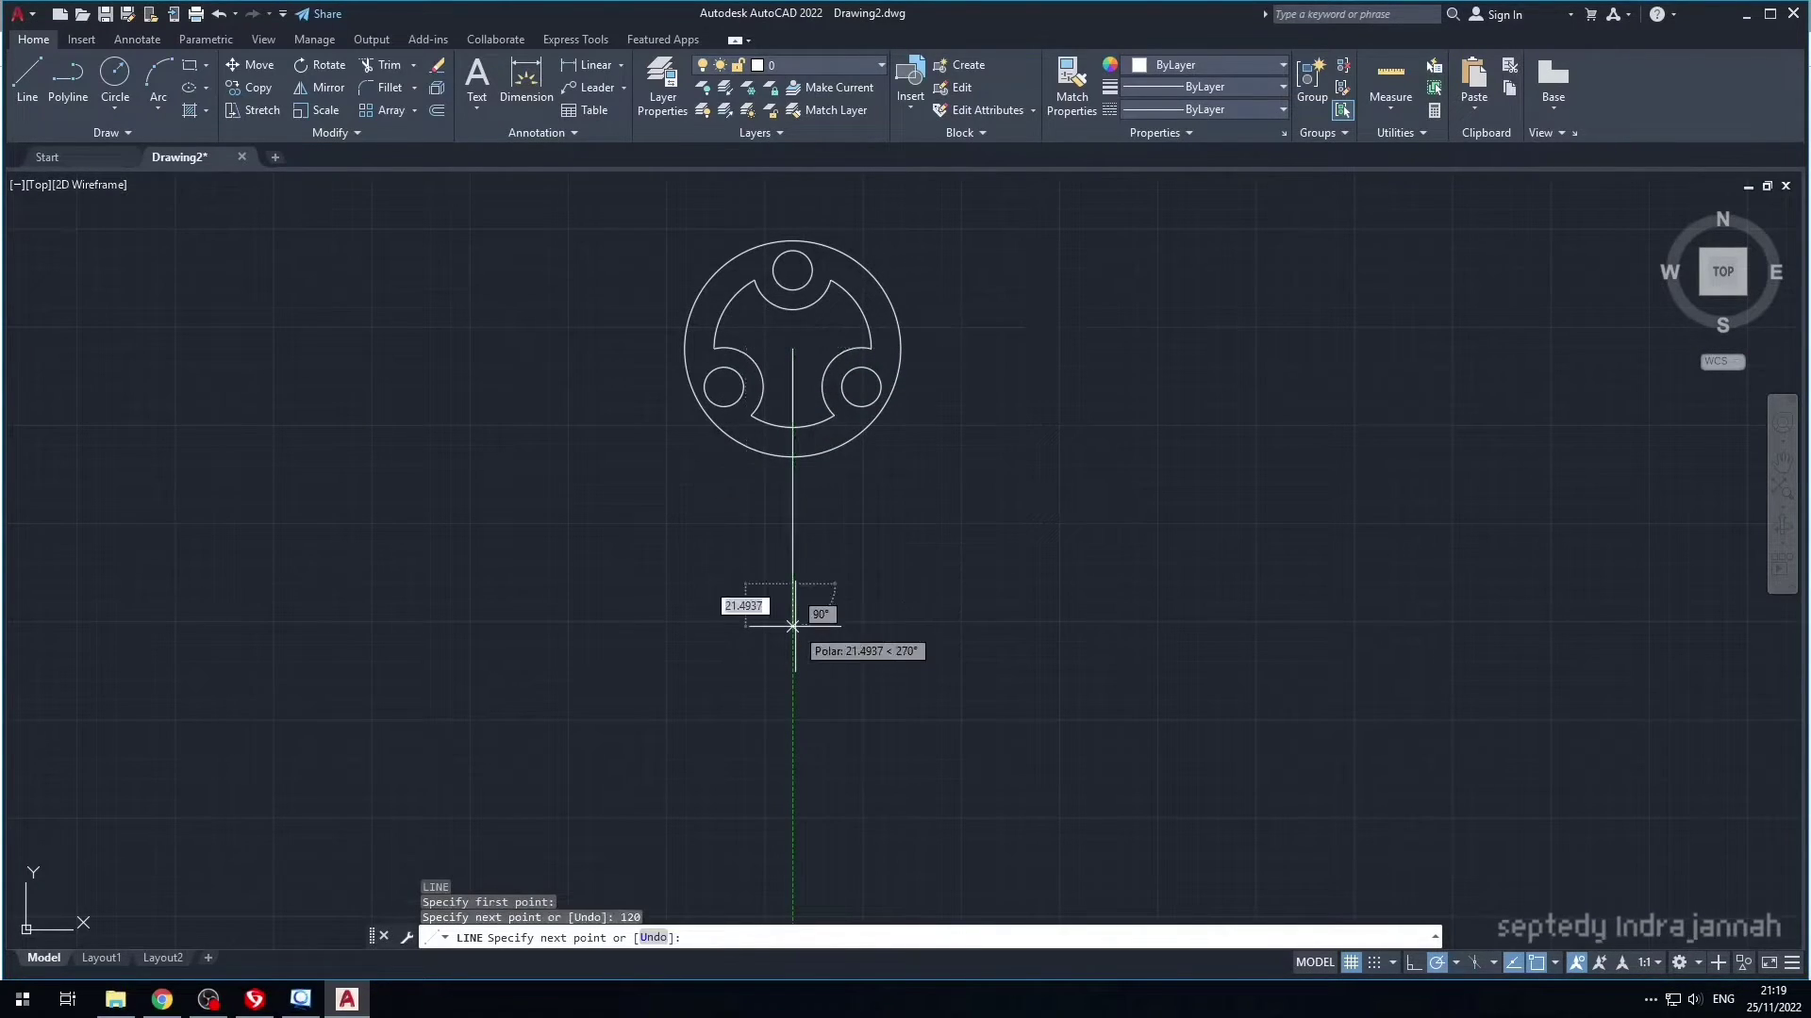
{"action": "key", "text": "Escape"}
- Draw a short horizontal line beside the figure and move it by its midpoint onto the vertical line's lower end
{"action": "type", "text": "l"}
{"action": "key", "text": "Return"}
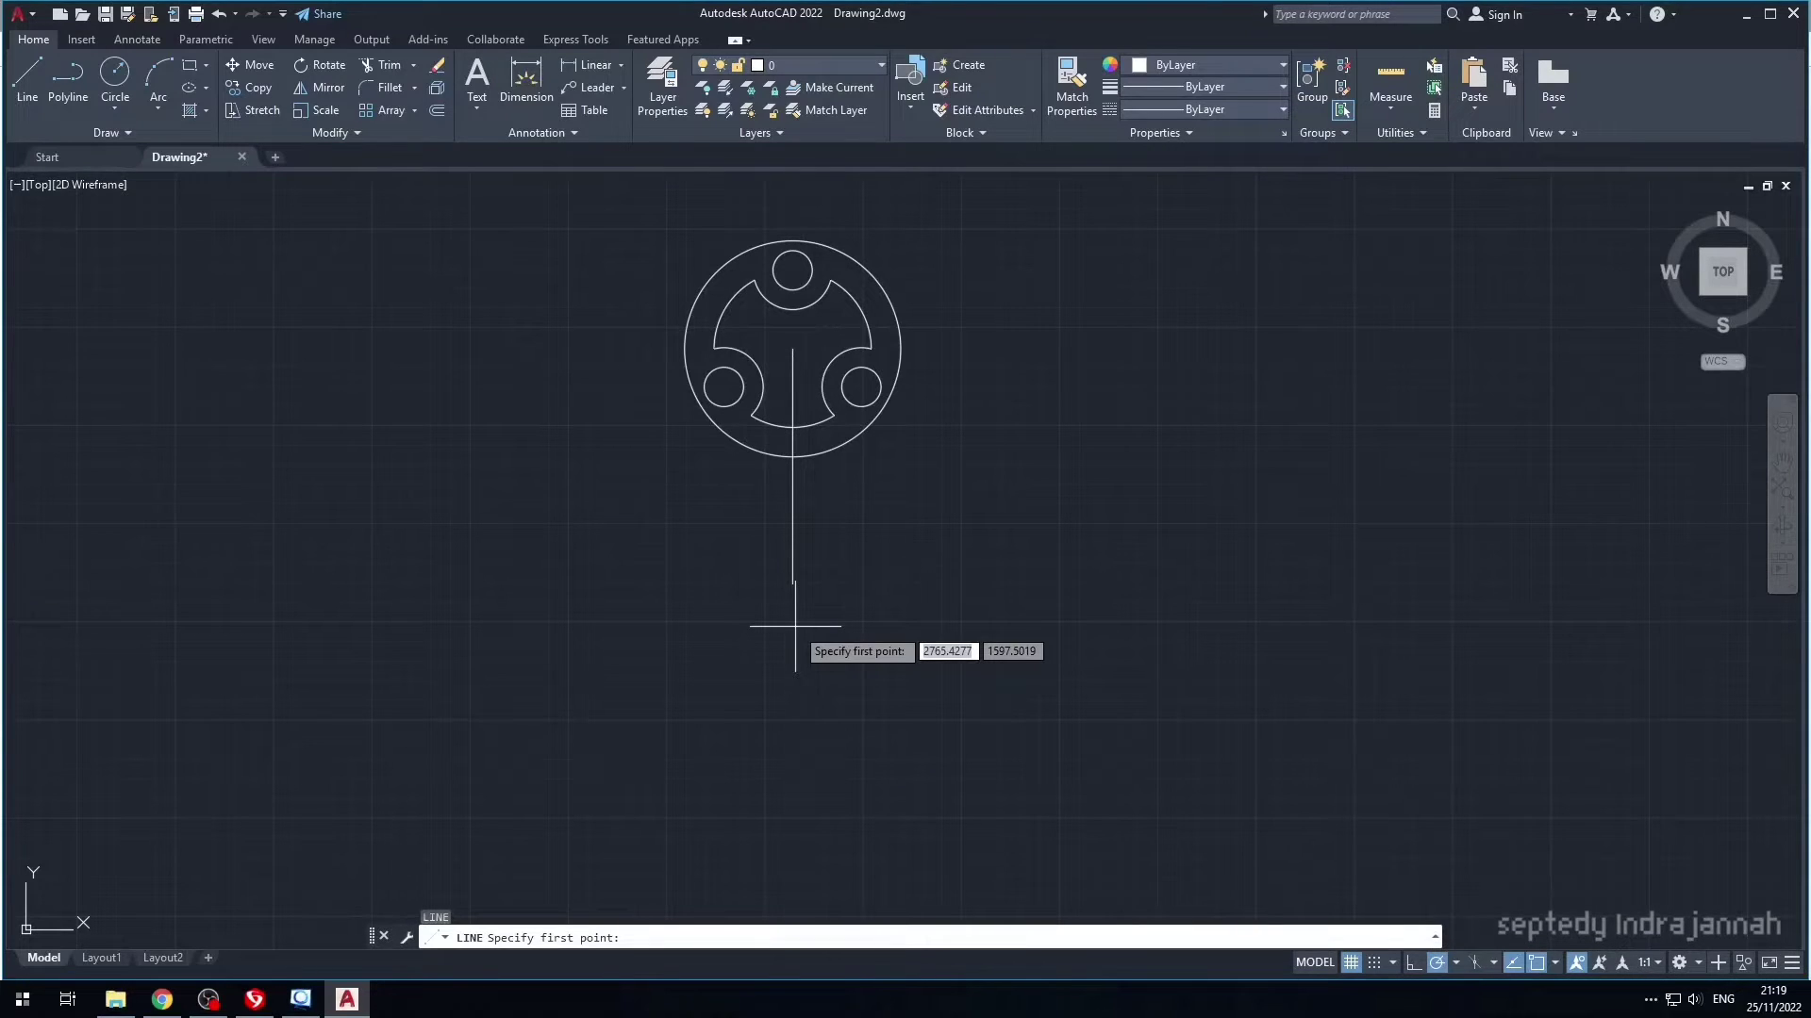
{"action": "left_click", "coordinate": [896, 501]}
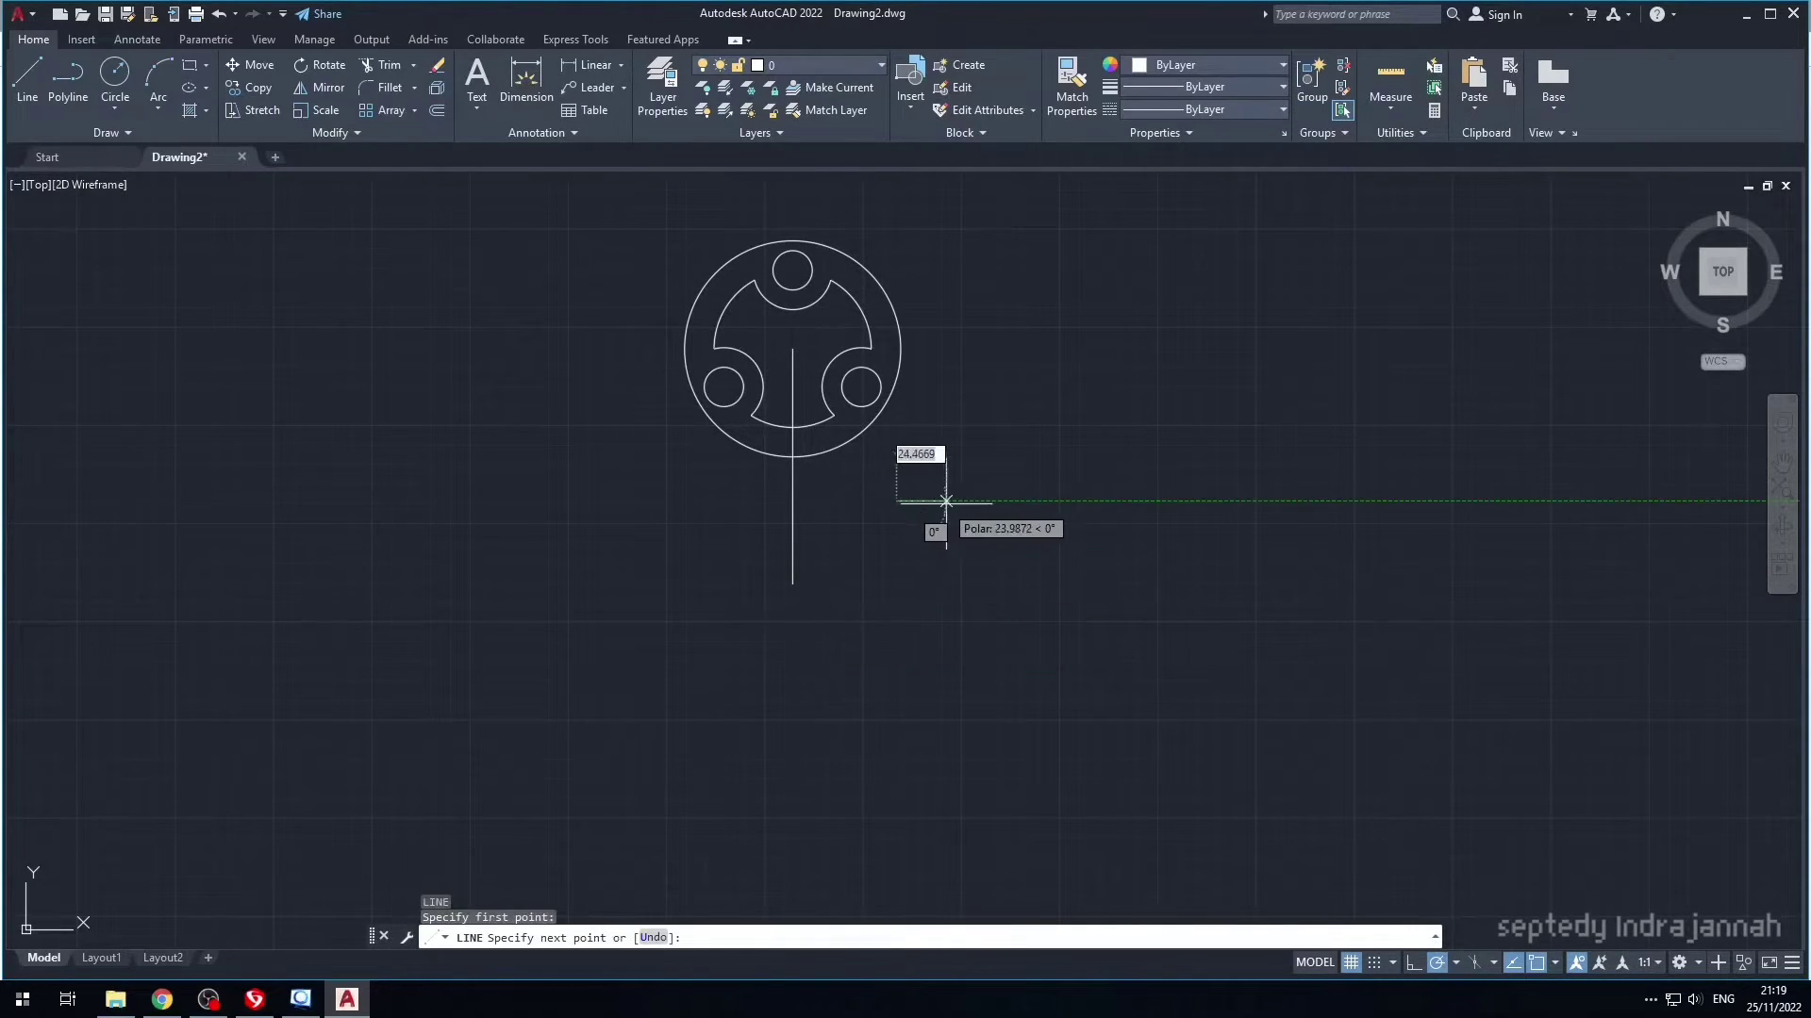
{"action": "key", "text": "Return"}
{"action": "key", "text": "Return"}
{"action": "left_click", "coordinate": [974, 500]}
{"action": "left_click", "coordinate": [975, 501]}
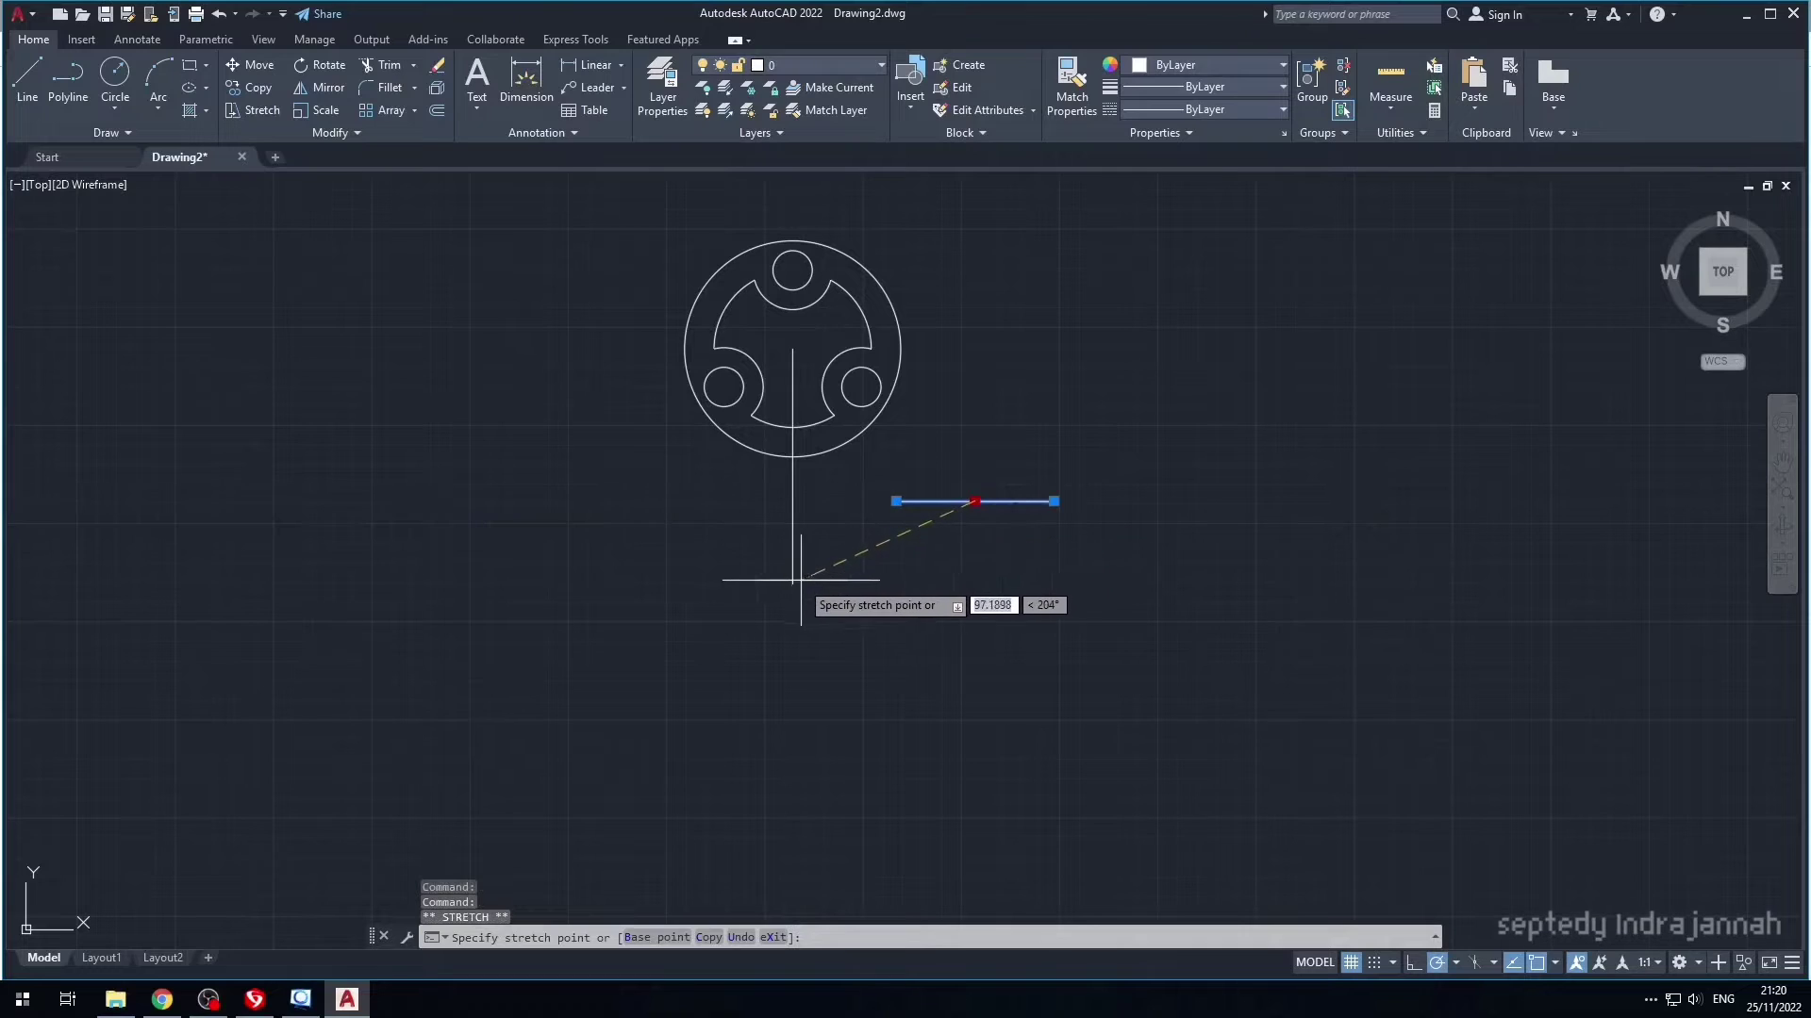
{"action": "left_click", "coordinate": [792, 585]}
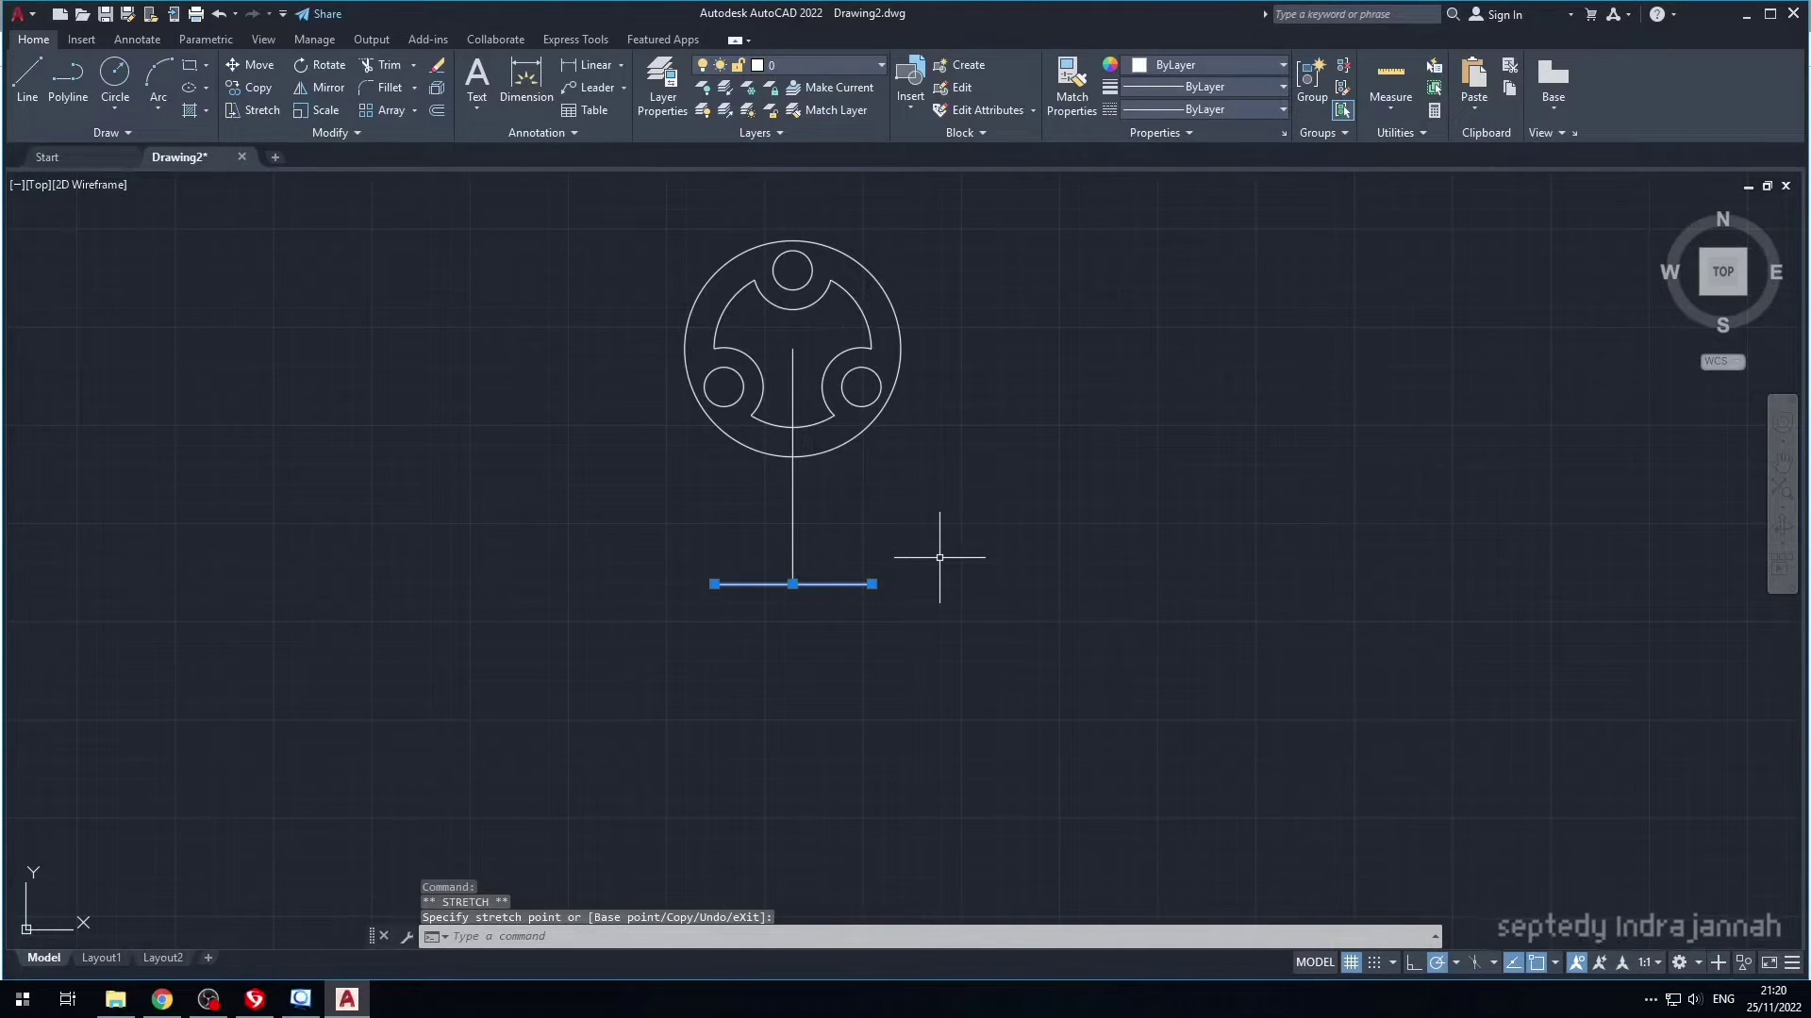
- Draw vertical lines from both ends of the horizontal base line up to the ring's outer circle
{"action": "type", "text": "l"}
{"action": "key", "text": "Return"}
{"action": "left_click", "coordinate": [714, 584]}
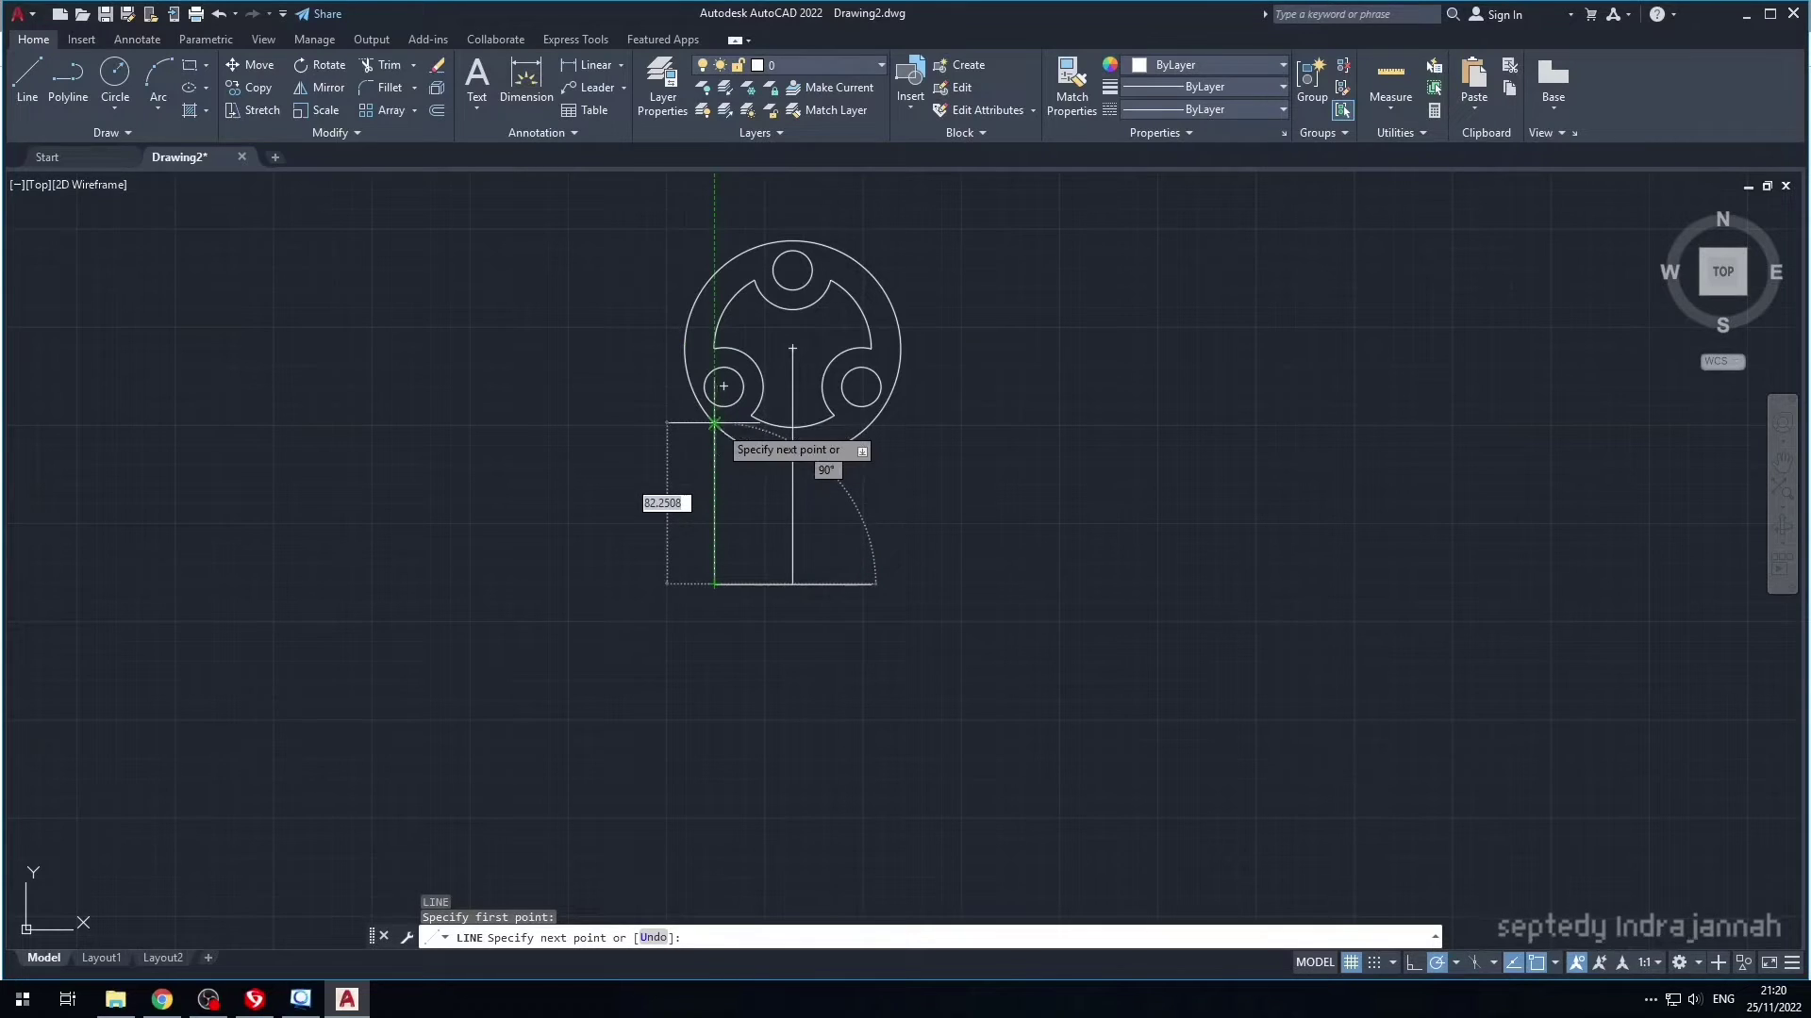
{"action": "left_click", "coordinate": [714, 424]}
{"action": "key", "text": "Return"}
{"action": "key", "text": "Return"}
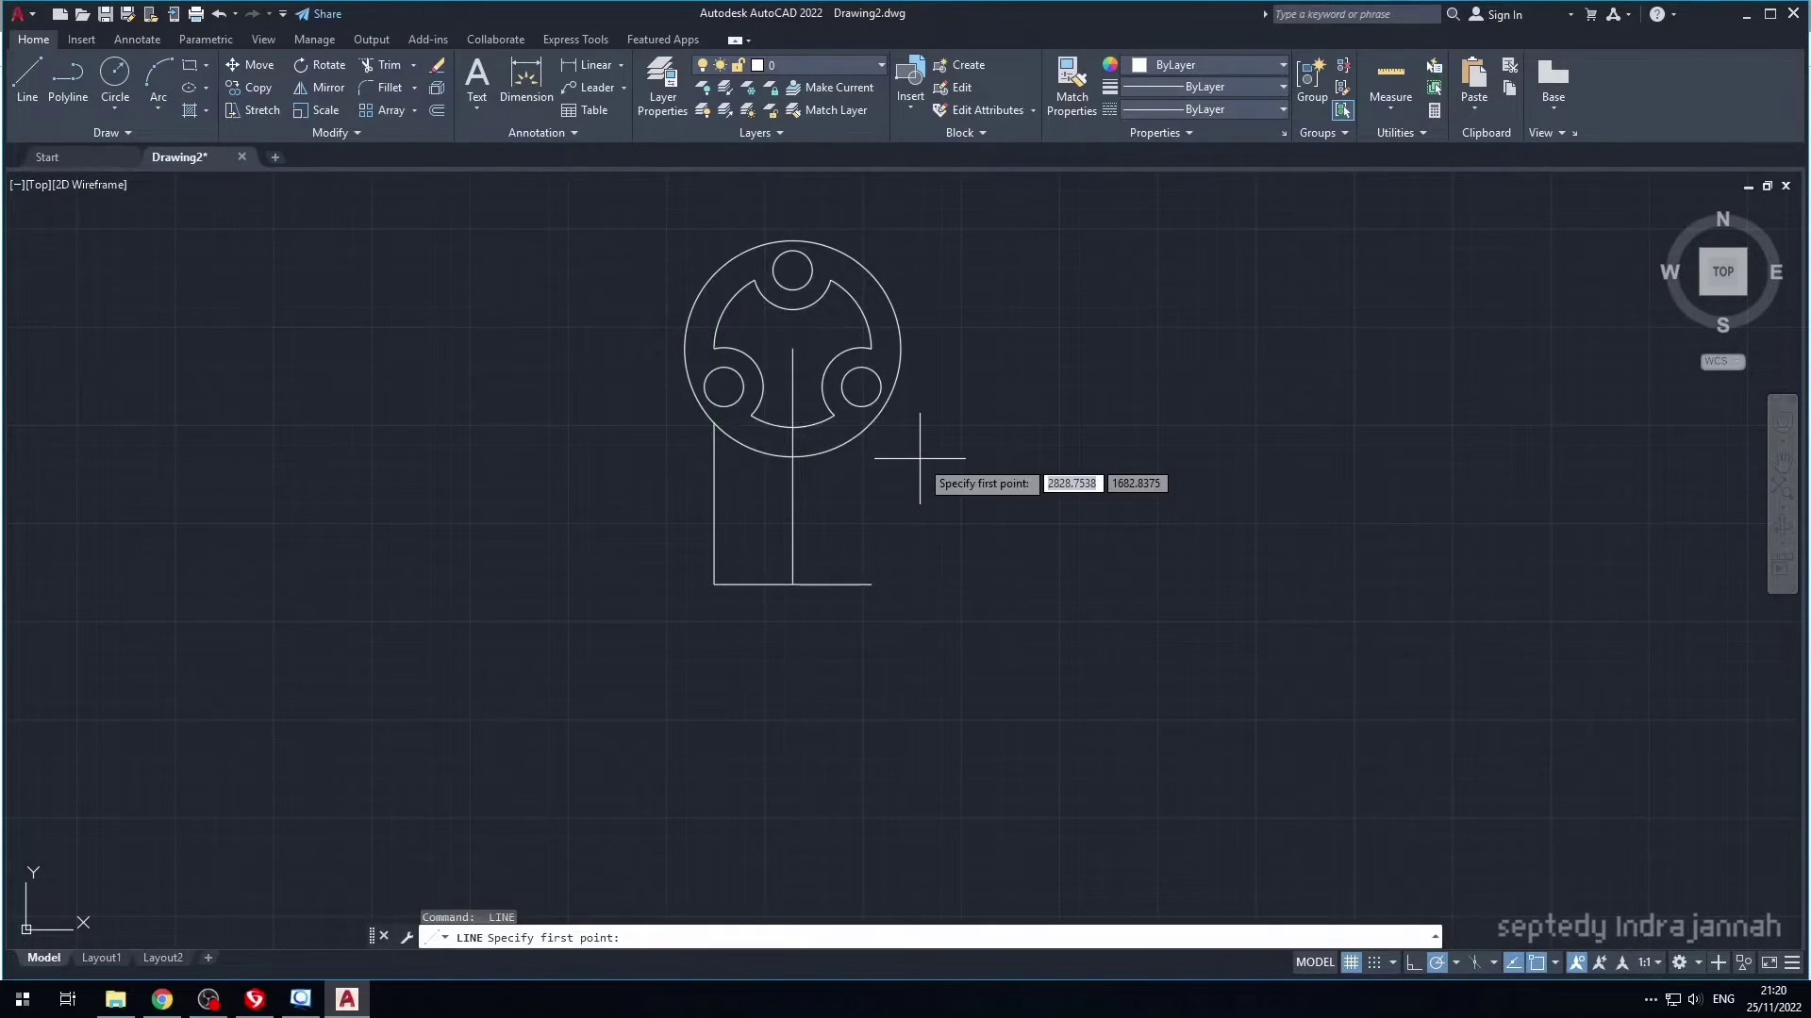
{"action": "left_click", "coordinate": [871, 584]}
{"action": "left_click", "coordinate": [872, 423]}
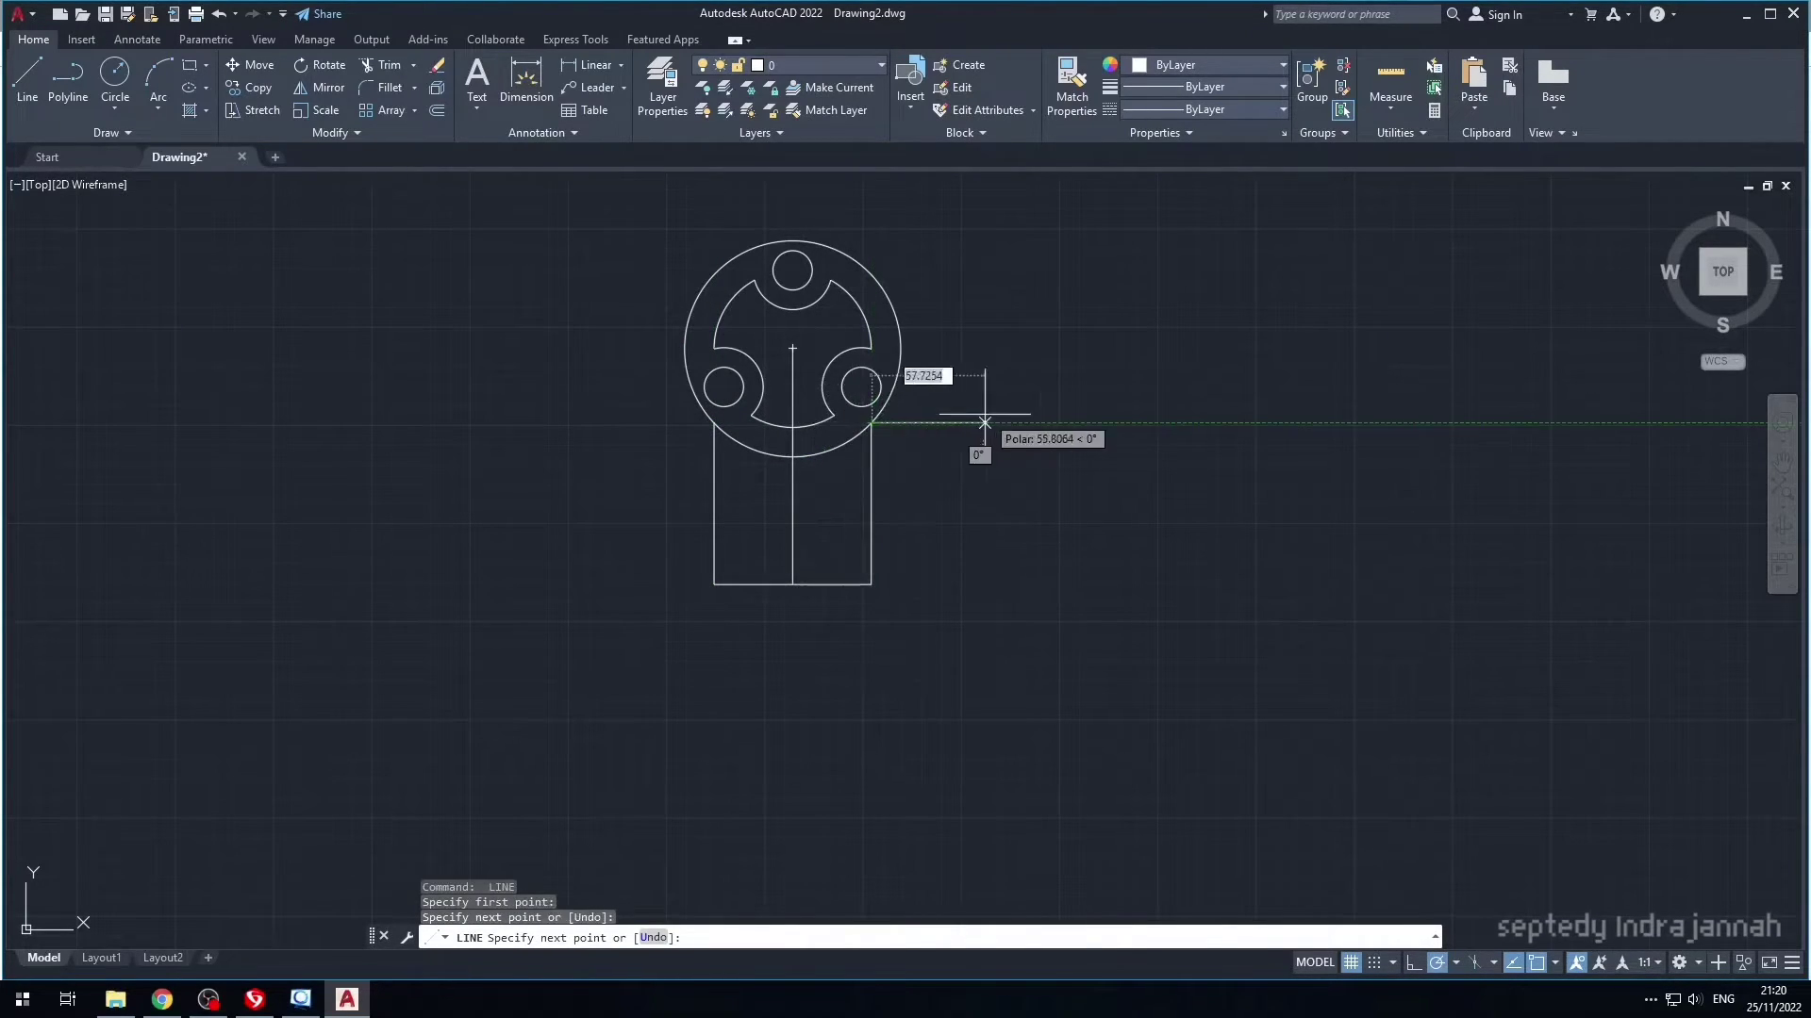
{"action": "key", "text": "Return"}
- Draw a horizontal construction line across both side lines and move its midpoint to the outer circle's lowest point
{"action": "key", "text": "Return"}
{"action": "left_click", "coordinate": [636, 483]}
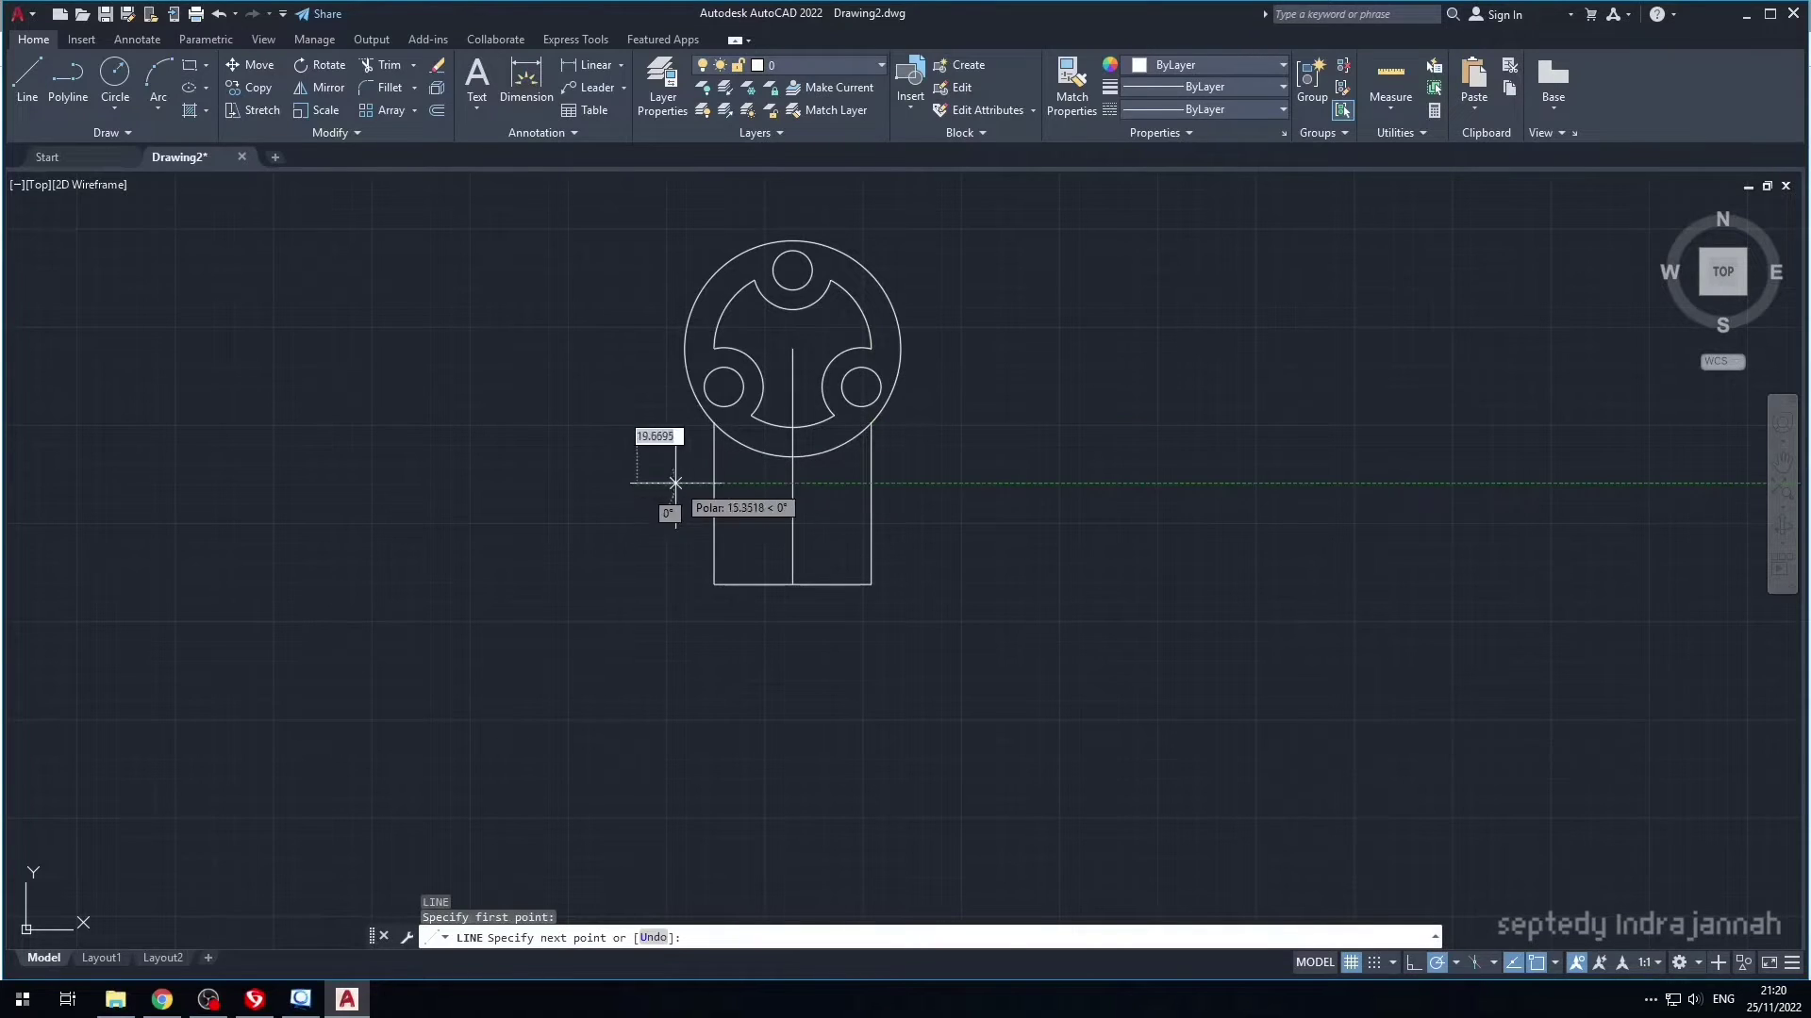
{"action": "left_click", "coordinate": [936, 483]}
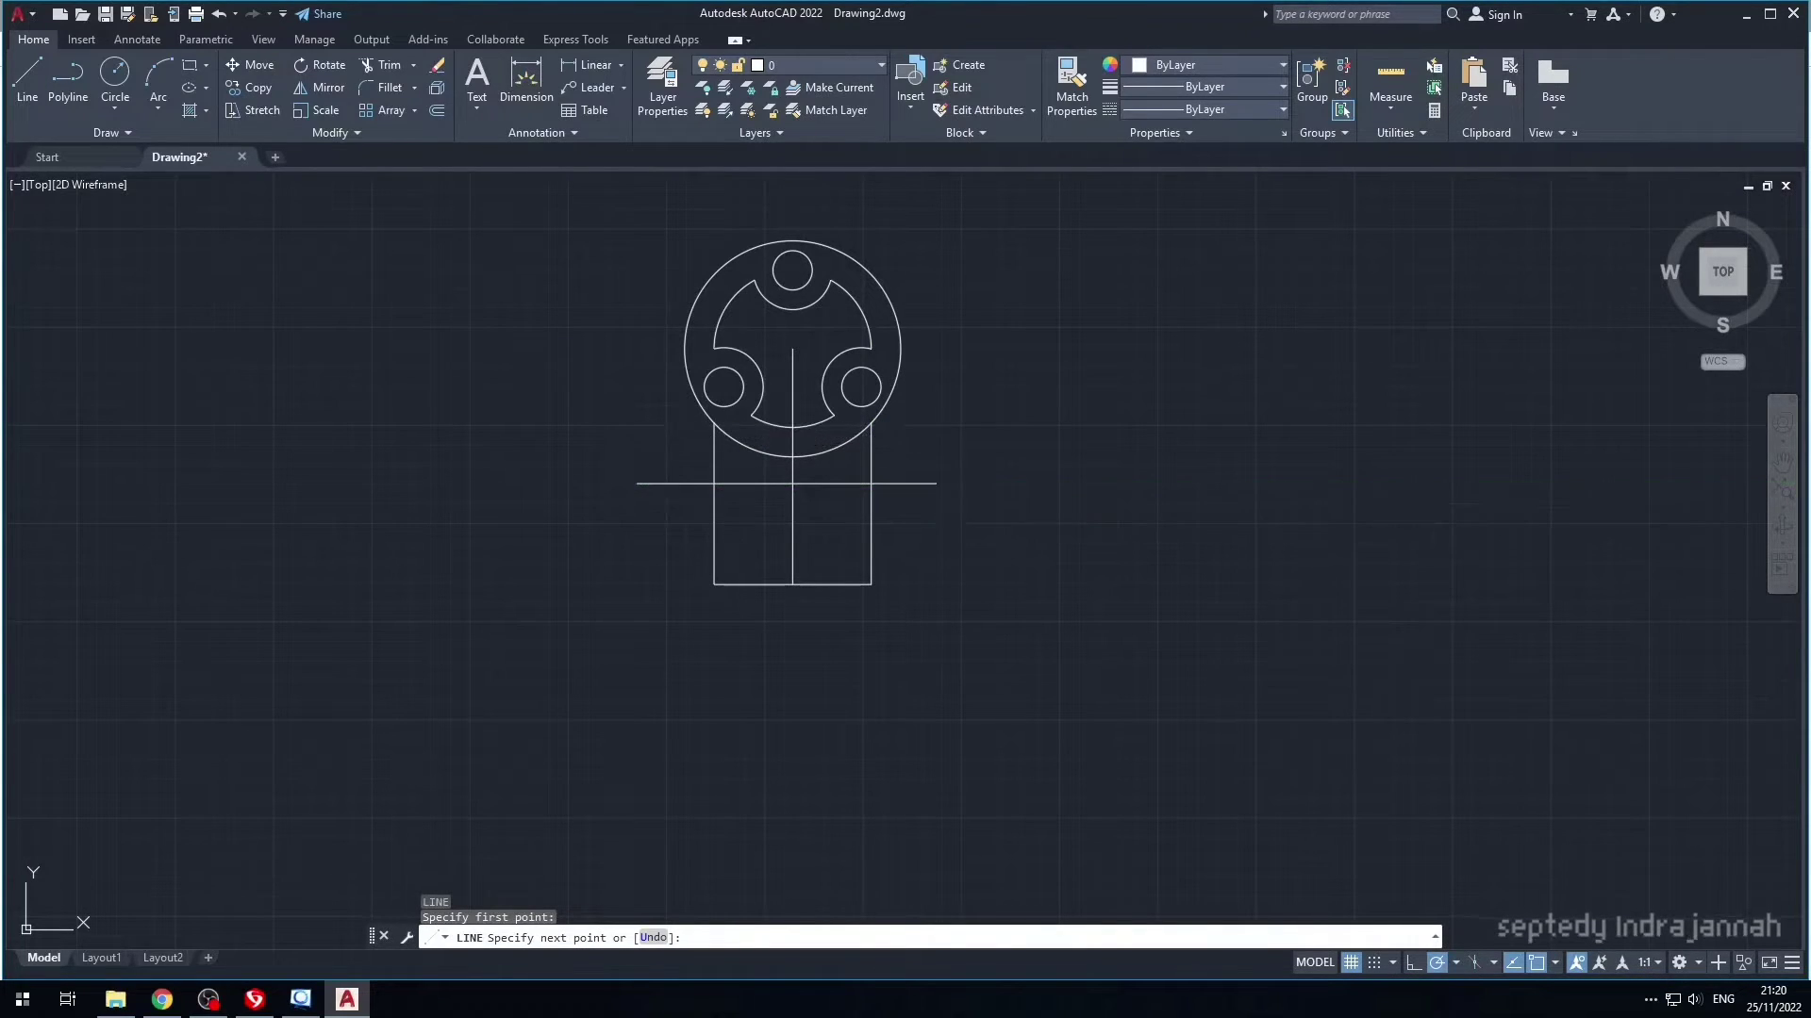
{"action": "key", "text": "Escape"}
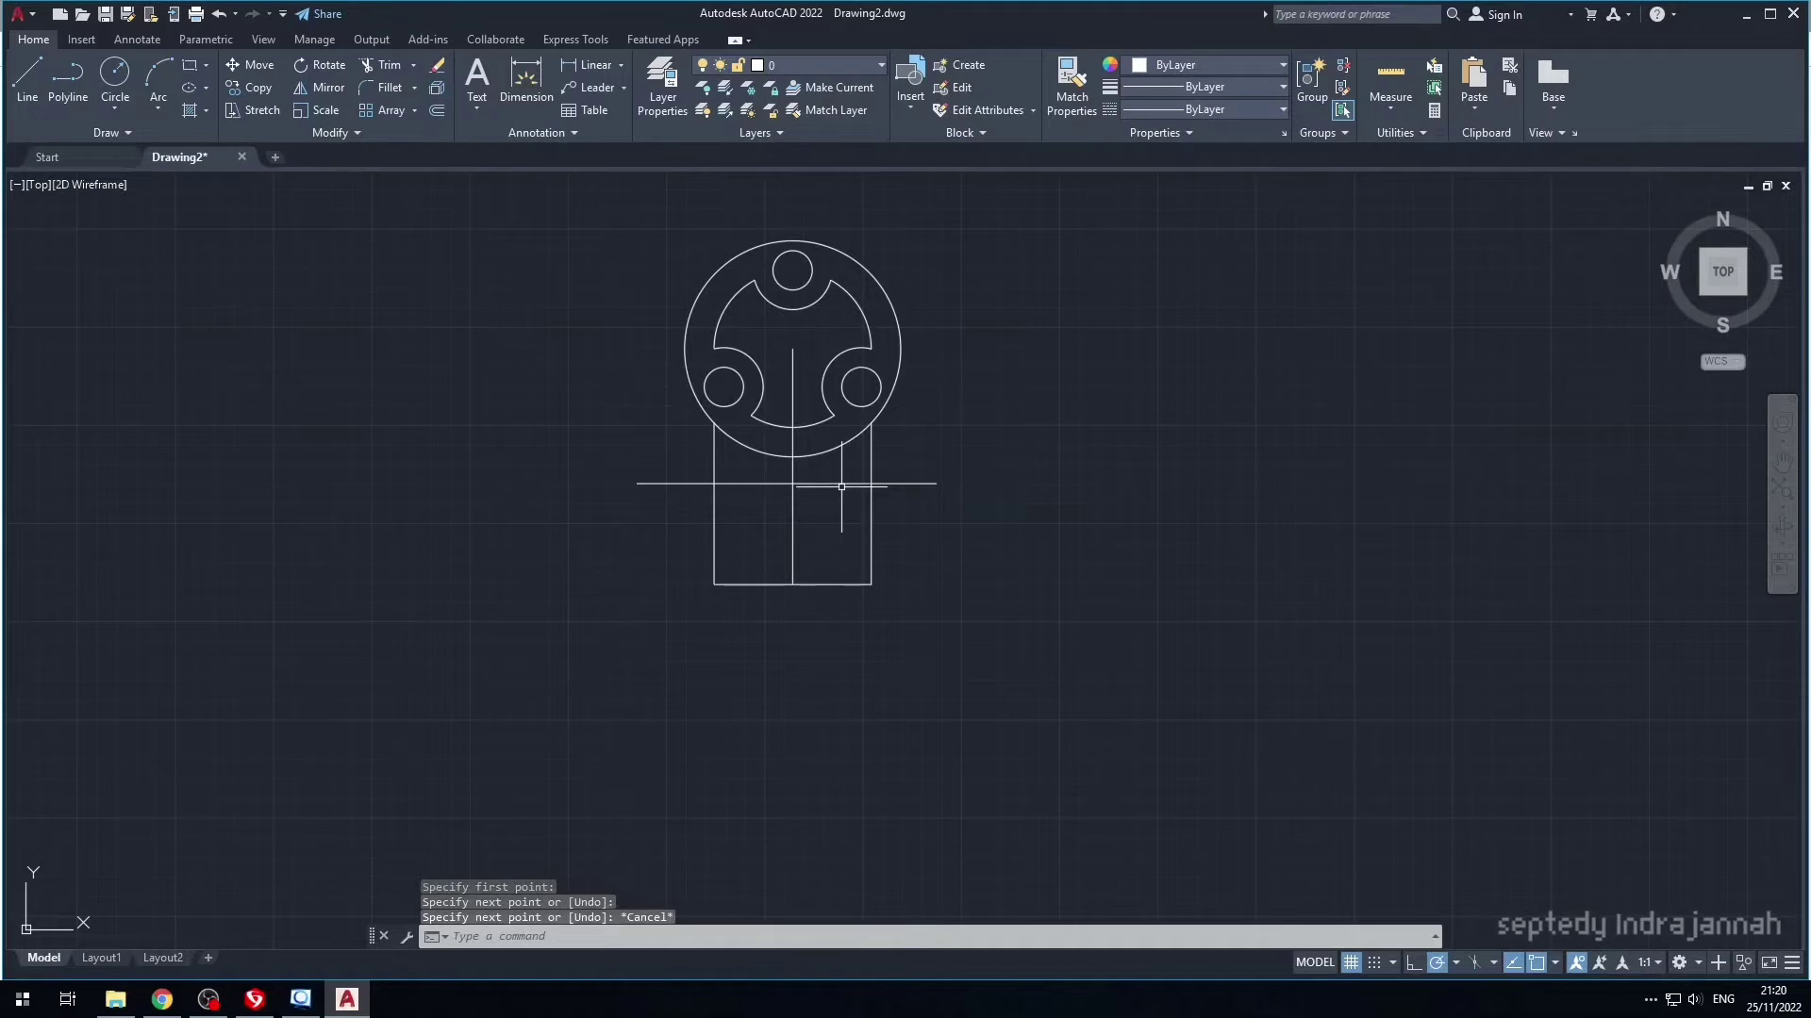
{"action": "left_click", "coordinate": [788, 483]}
{"action": "left_click", "coordinate": [787, 483]}
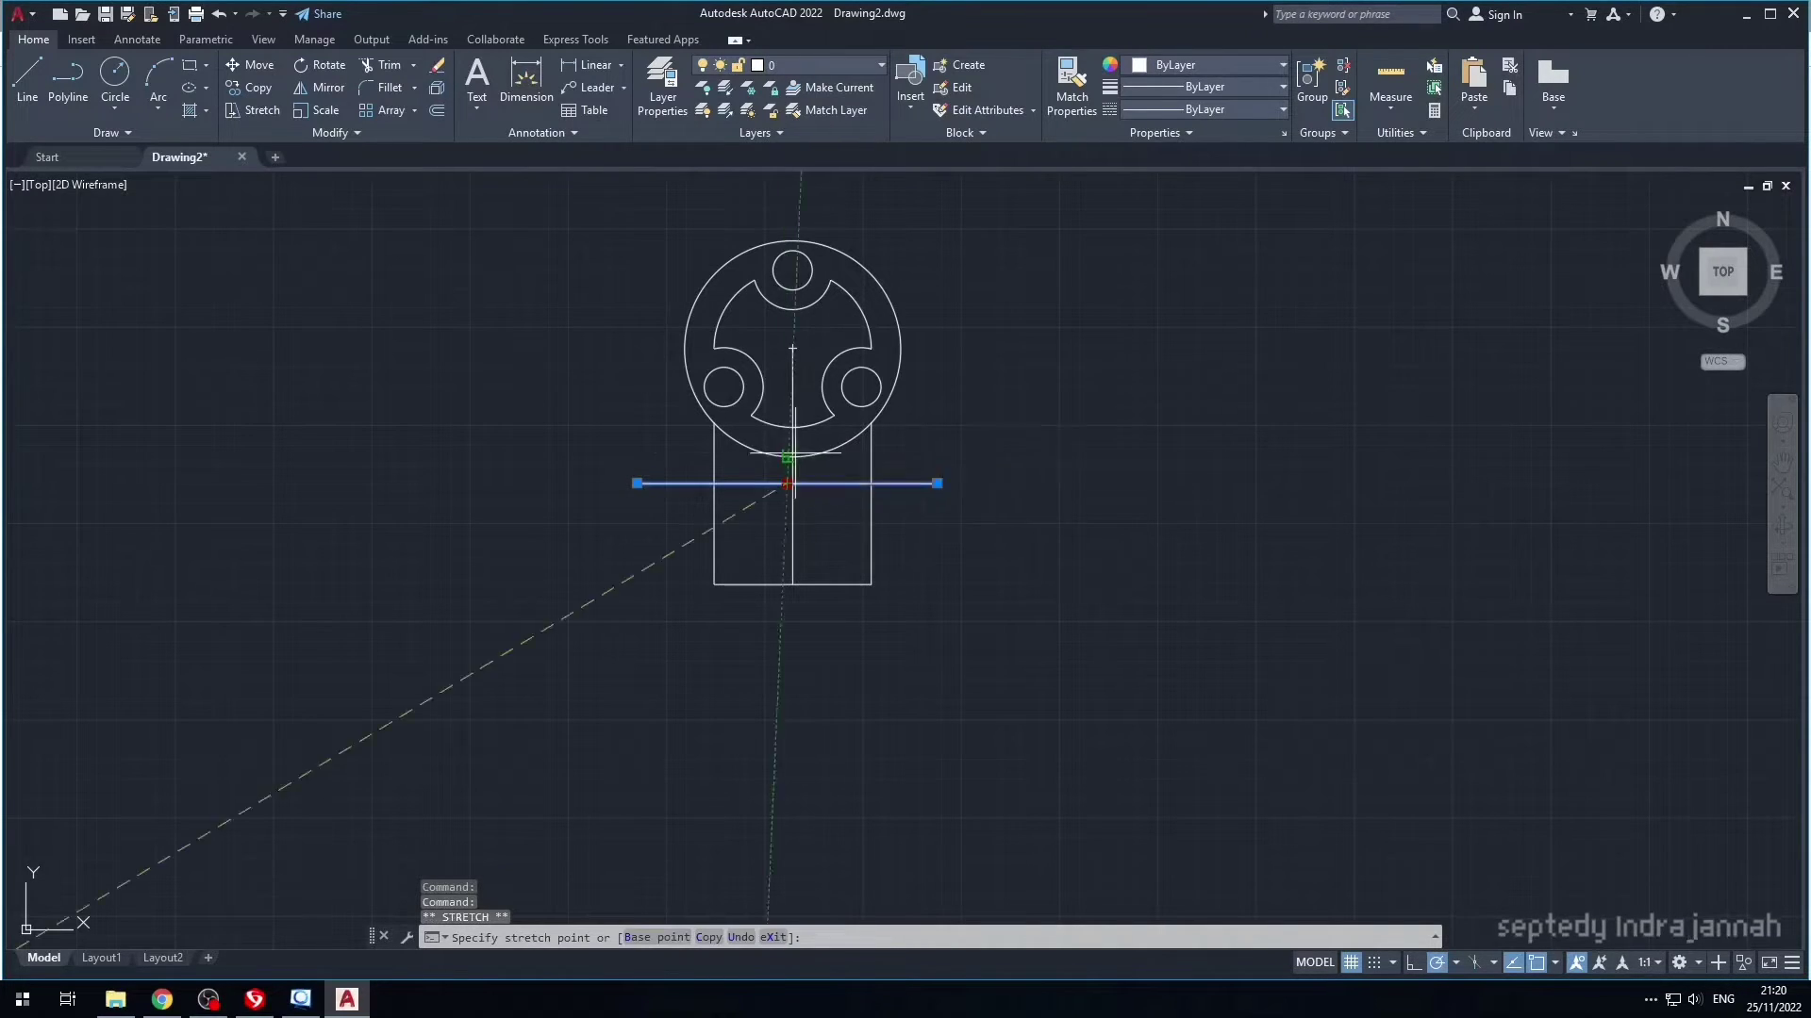
{"action": "left_click", "coordinate": [792, 457]}
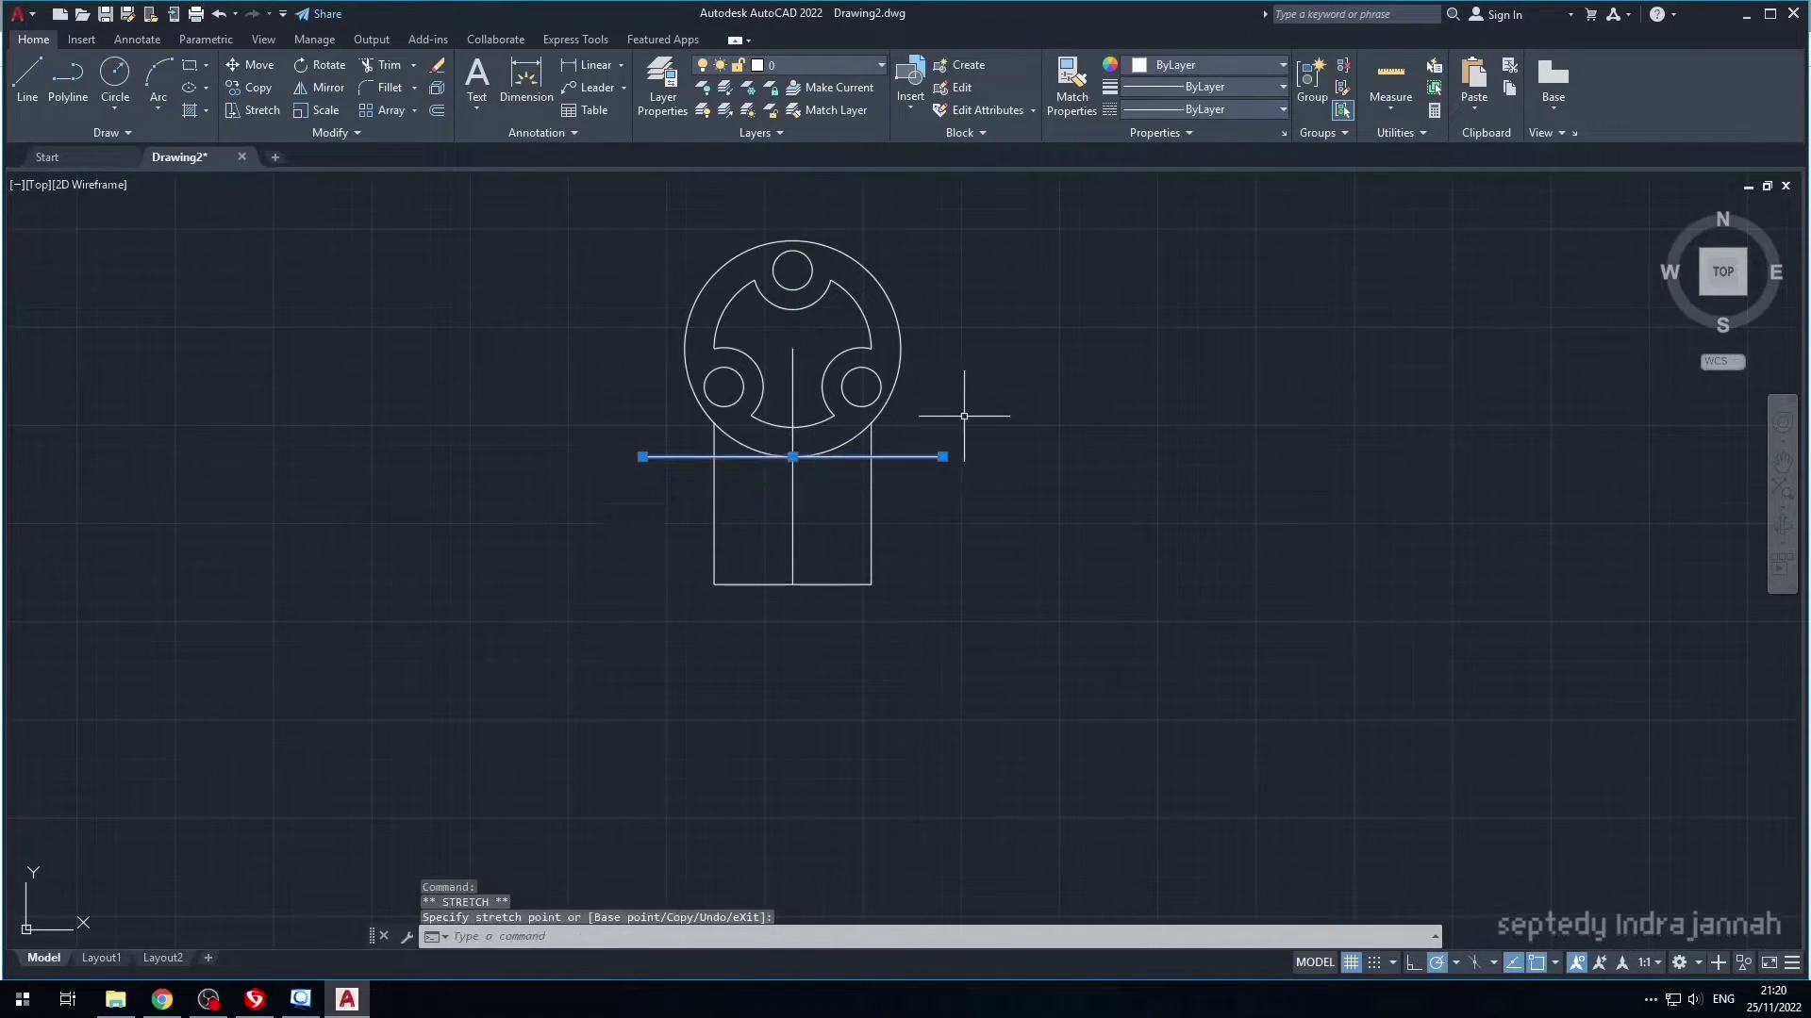
{"action": "key", "text": "Escape"}
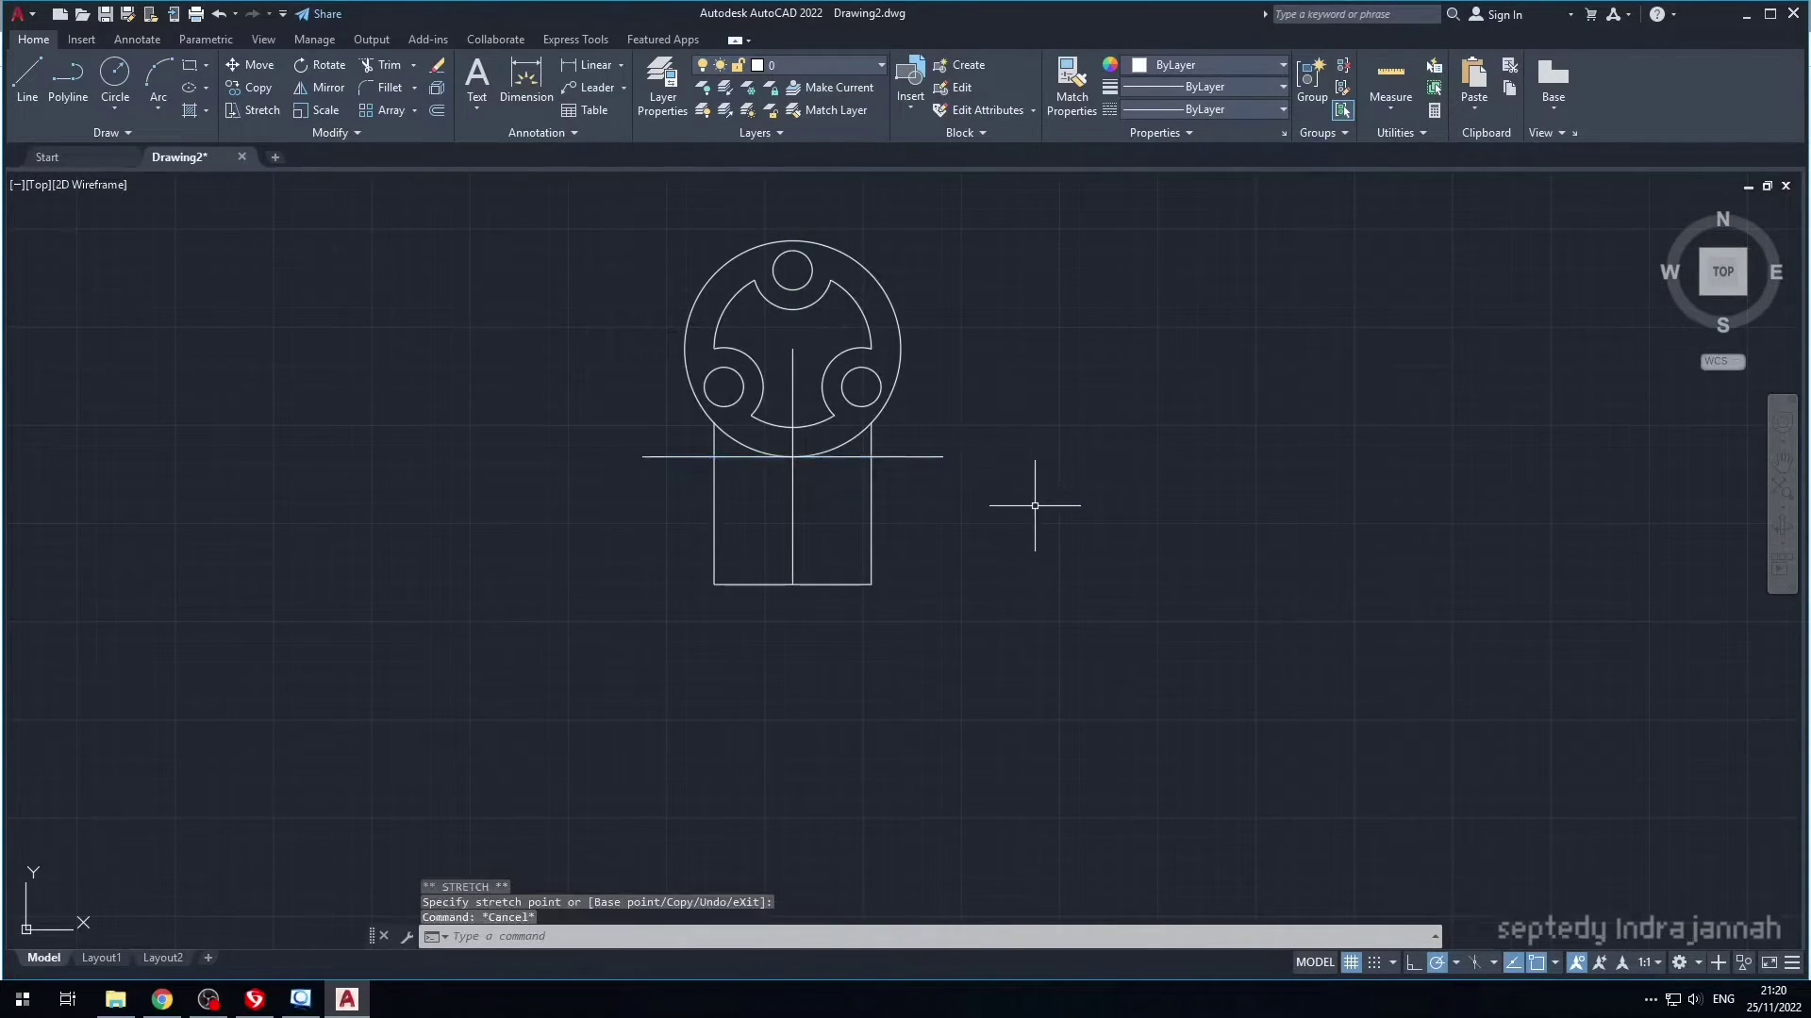
- Move the horizontal construction line 13 straight down by its midpoint
{"action": "left_click", "coordinate": [836, 457]}
{"action": "left_click", "coordinate": [792, 457]}
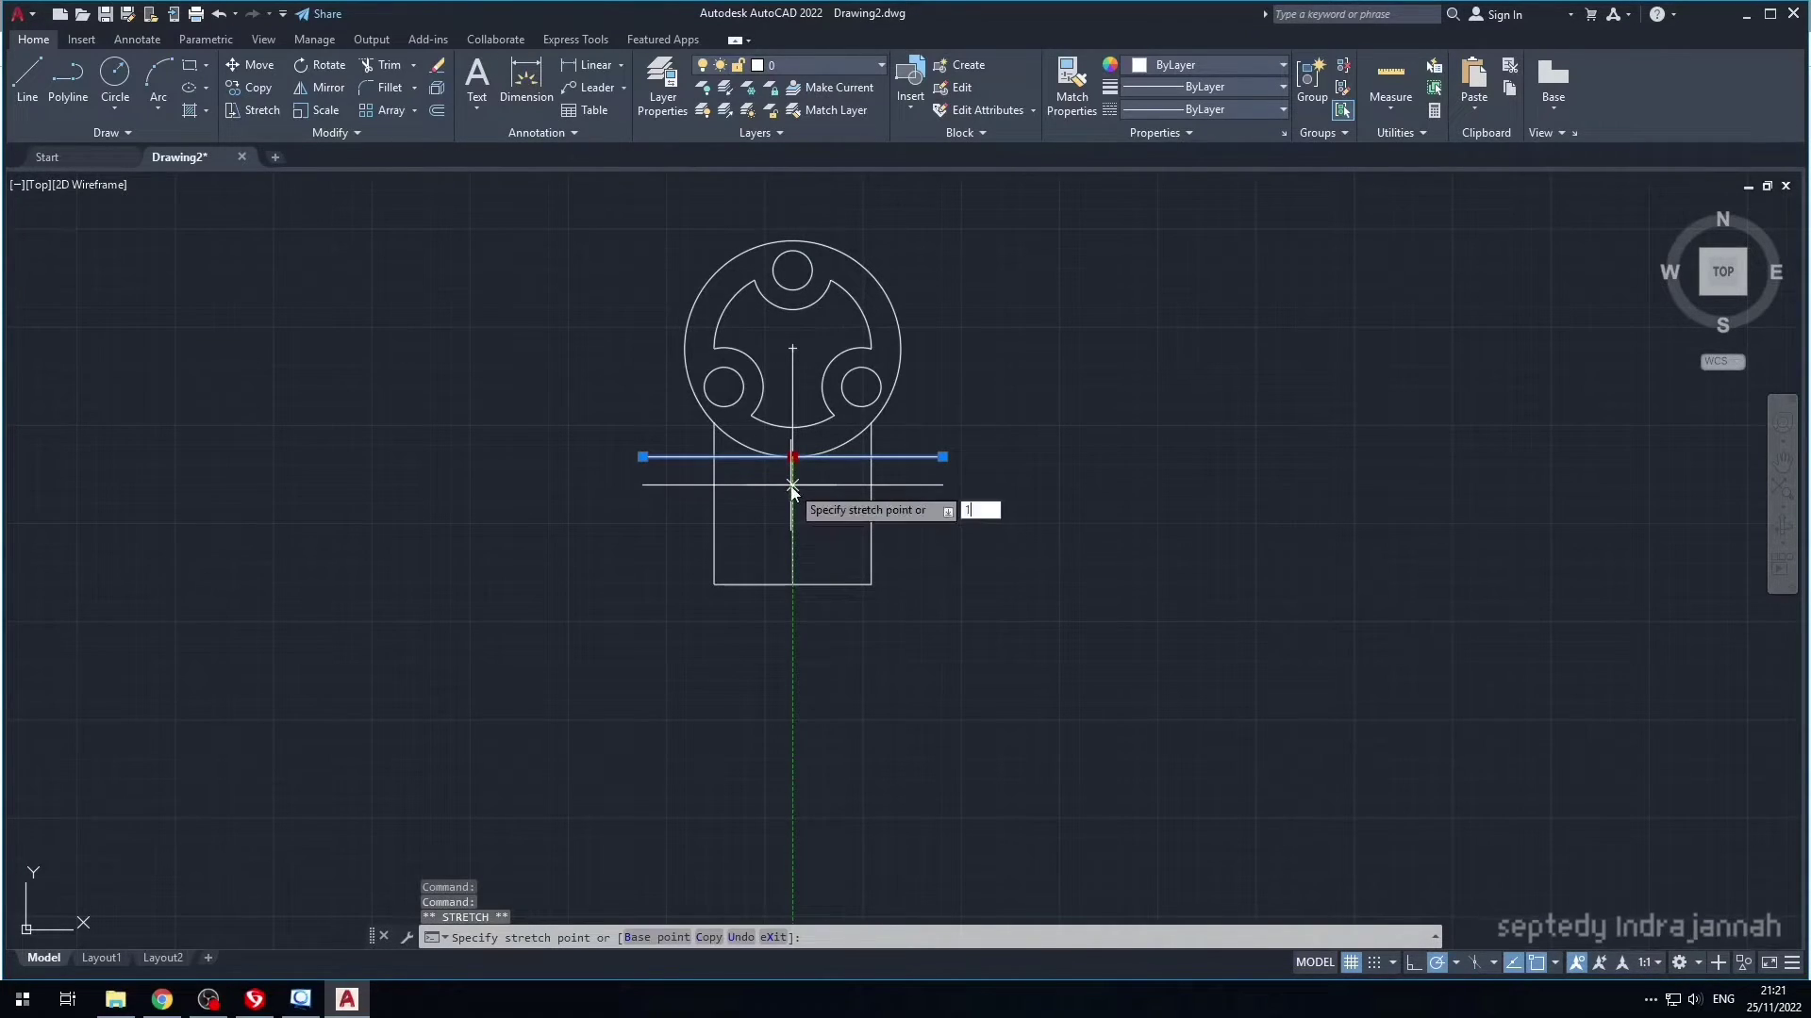
{"action": "key", "text": "Return"}
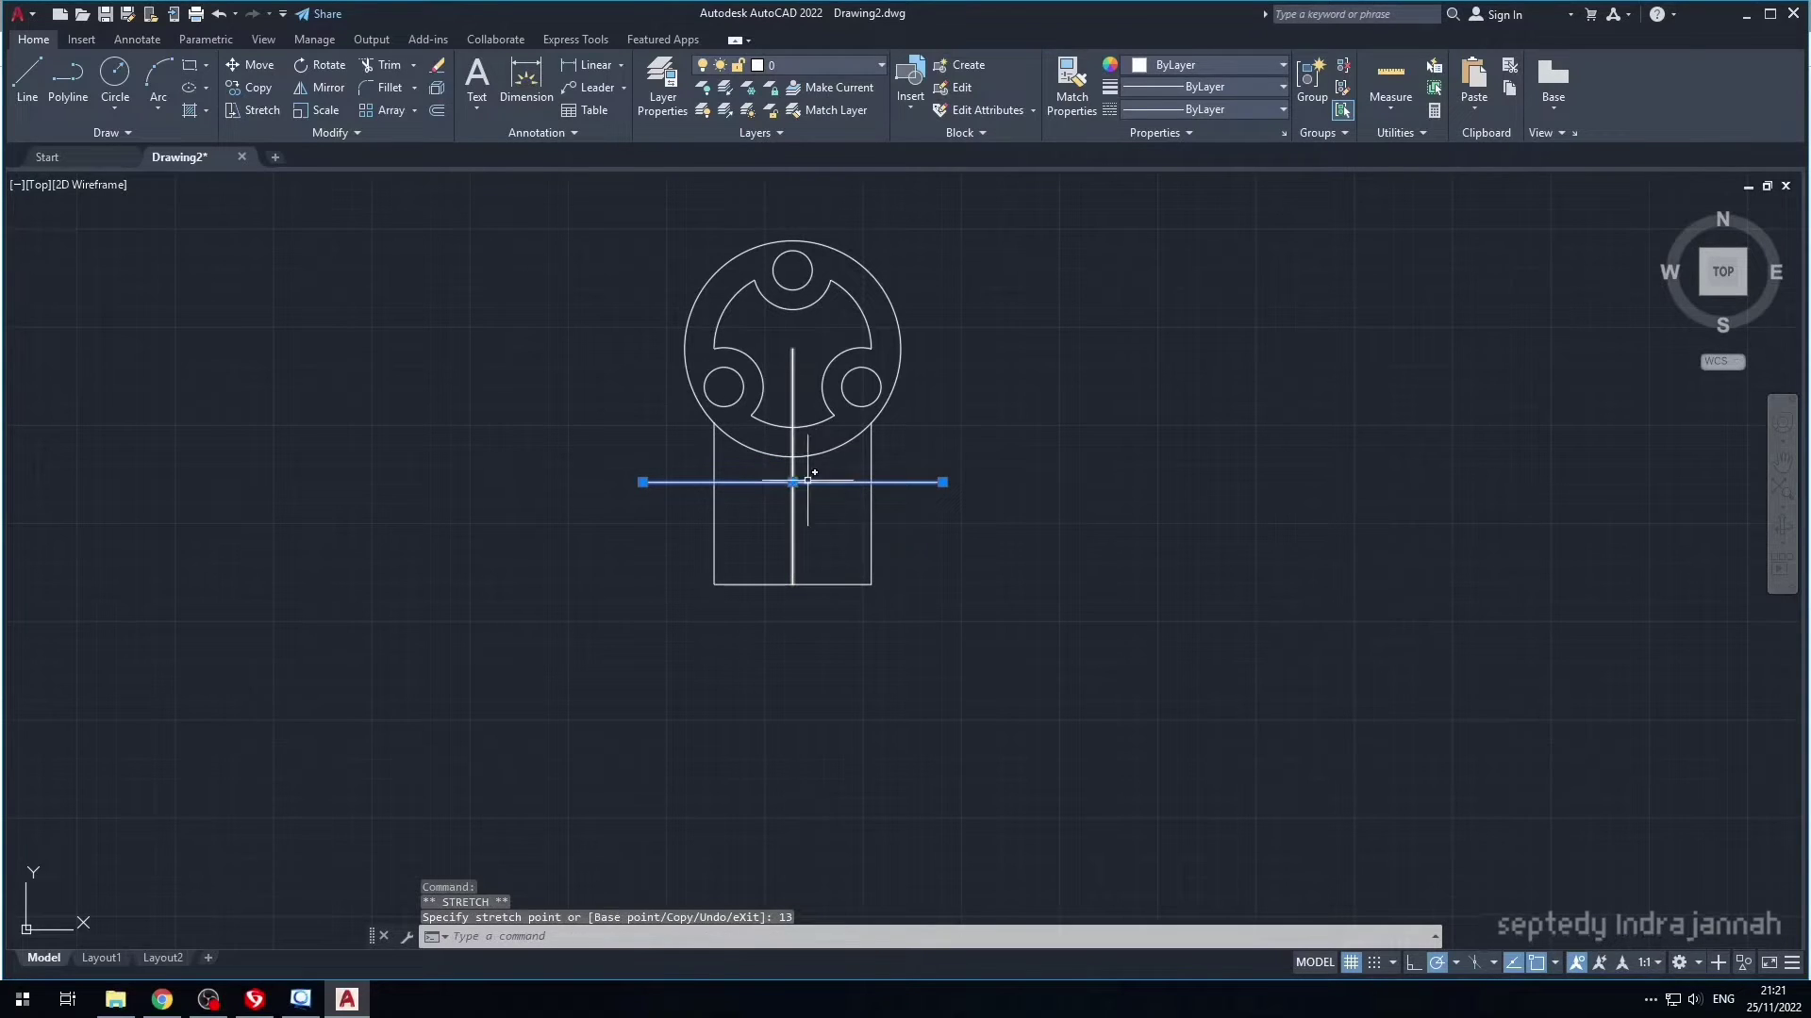
{"action": "key", "text": "Escape"}
- Draw a circle with a radius of 24 centred where the horizontal construction line crosses the left vertical side line
{"action": "type", "text": "c"}
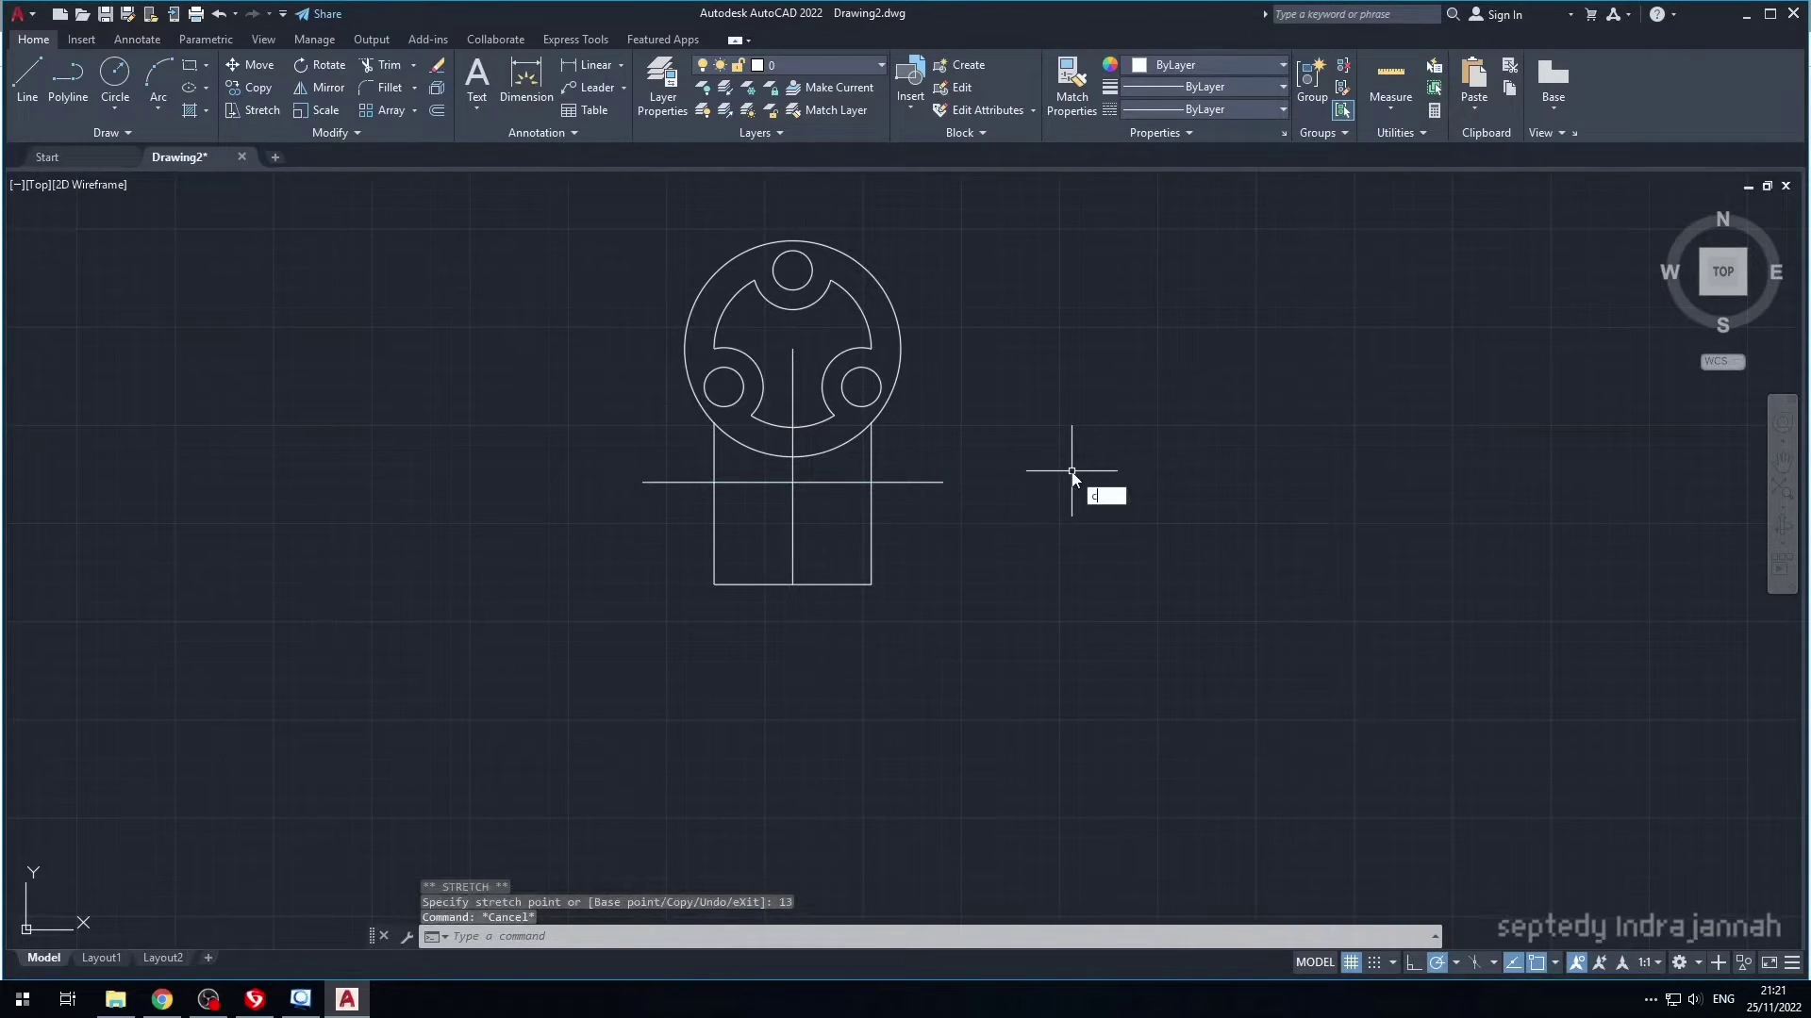
{"action": "key", "text": "Return"}
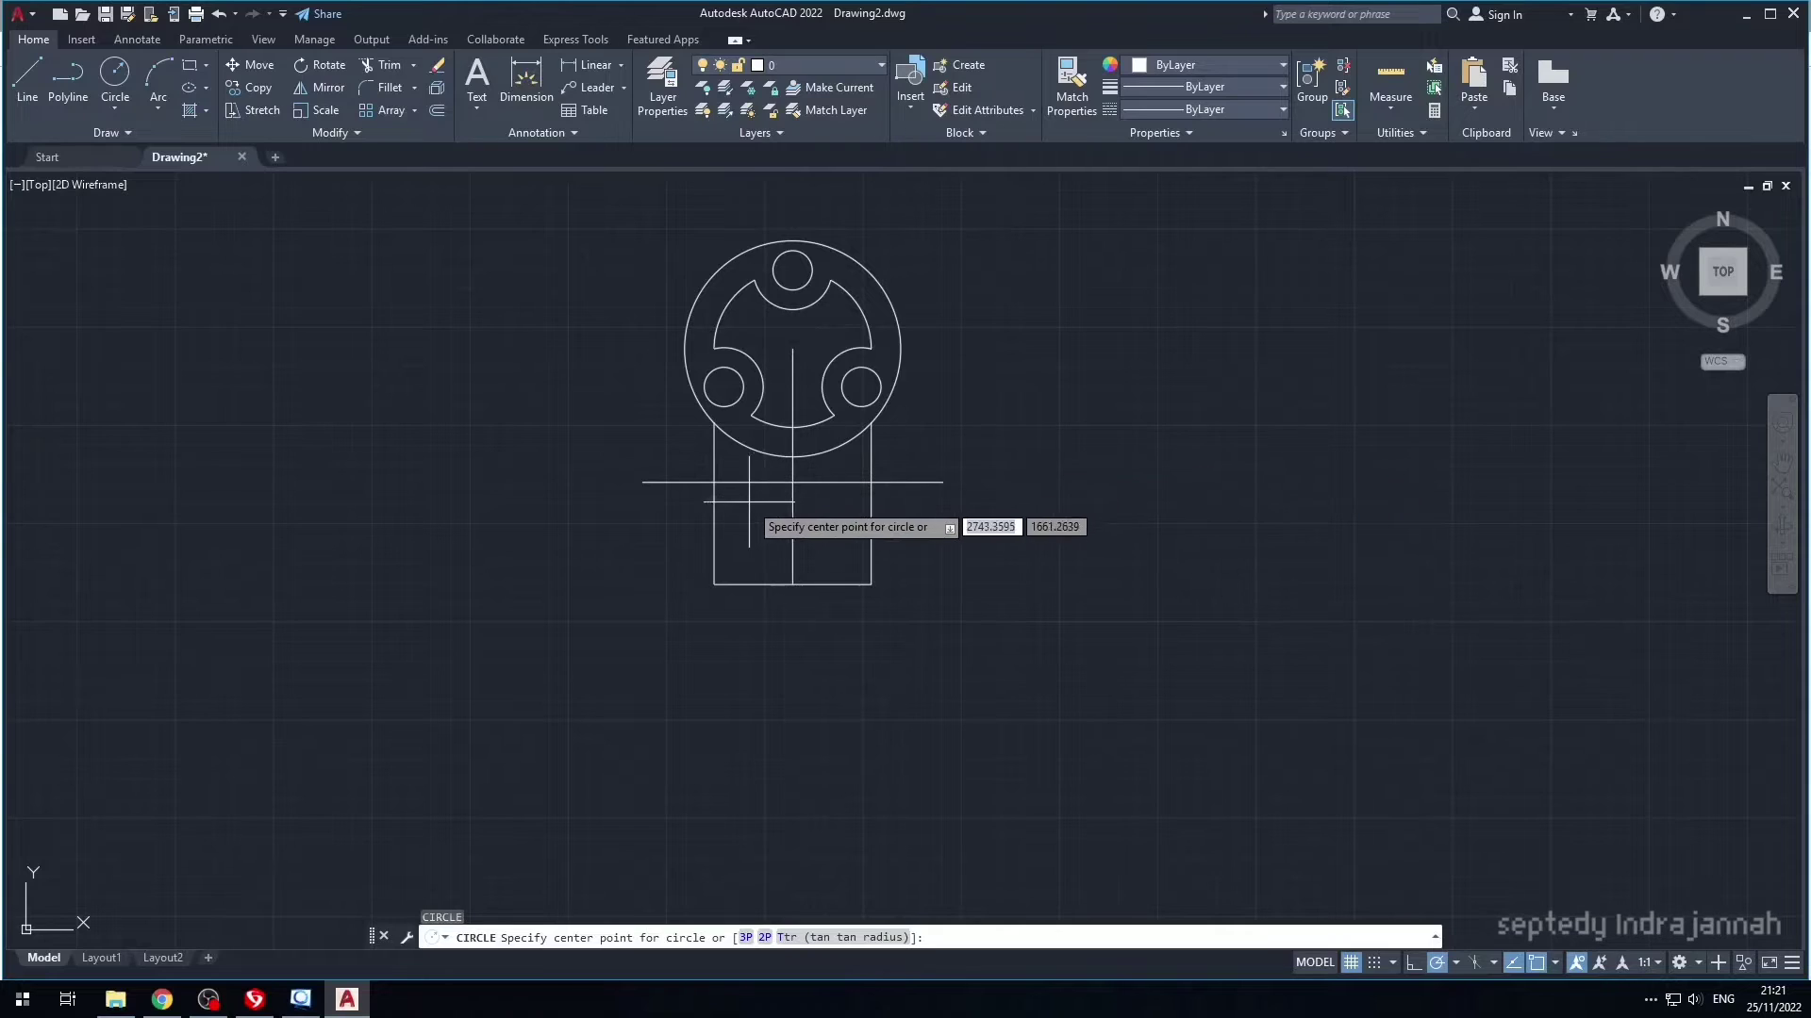
{"action": "left_click", "coordinate": [714, 481]}
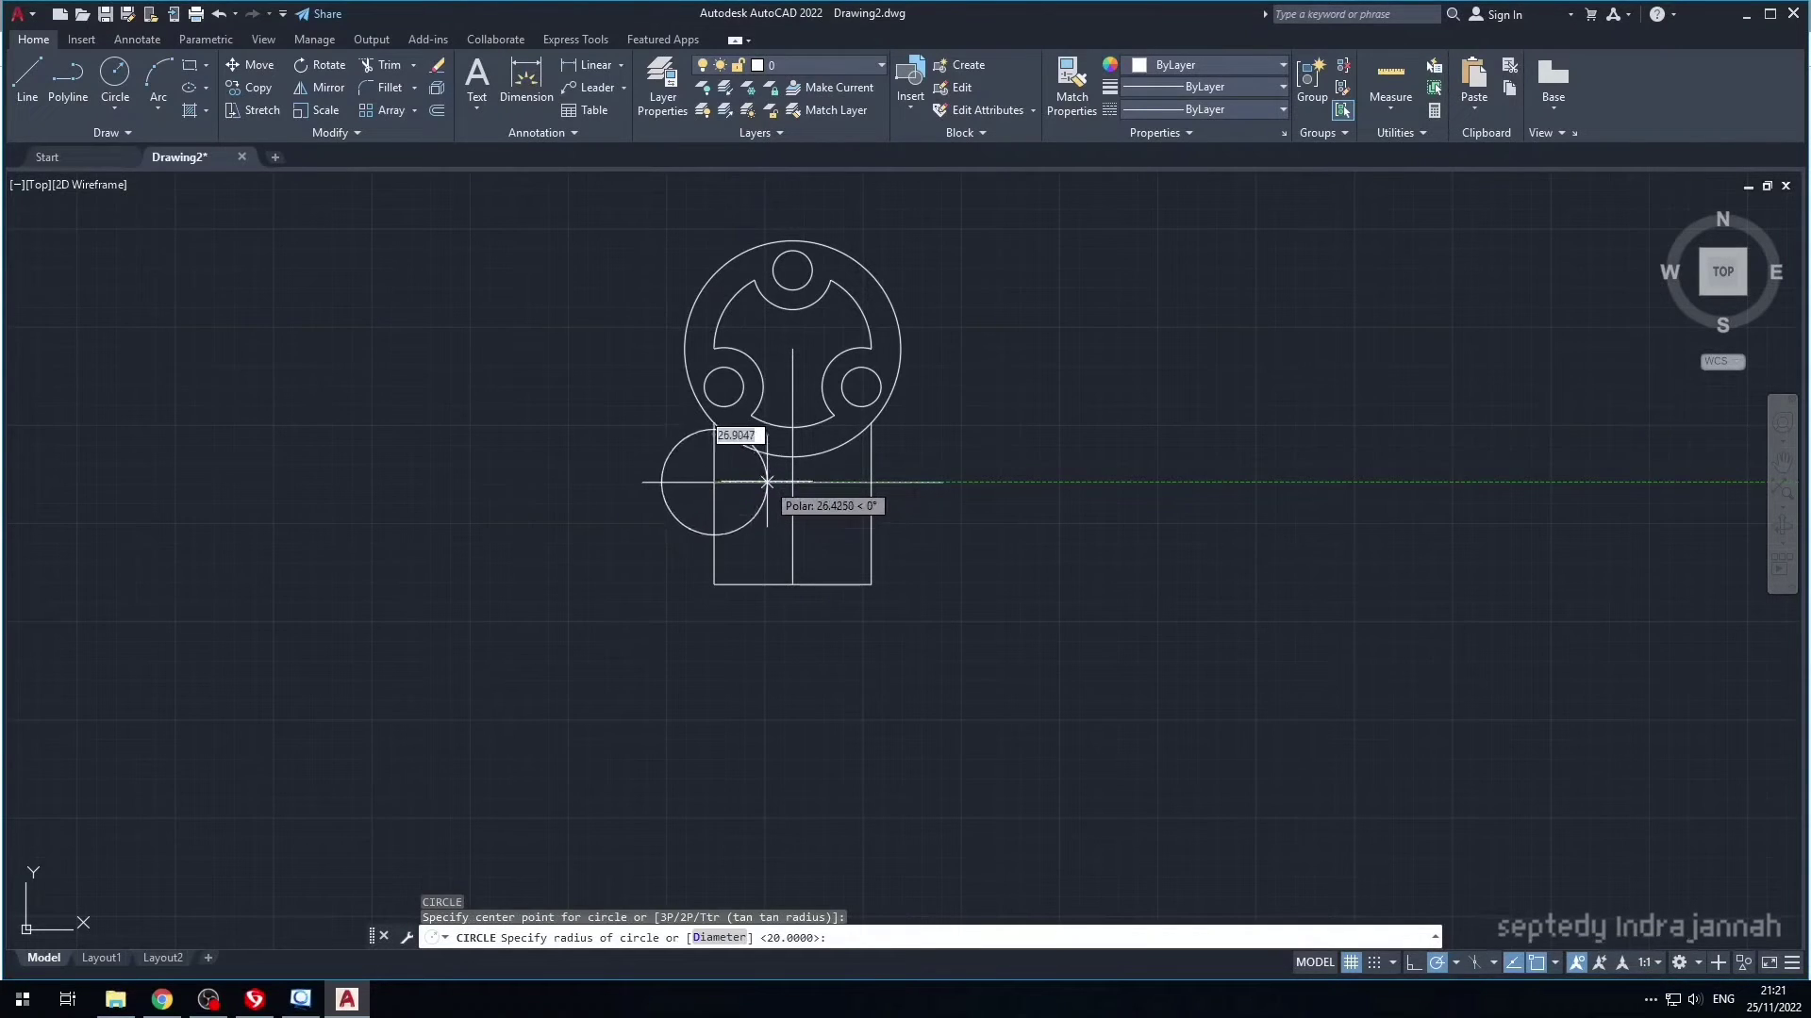
{"action": "type", "text": "24"}
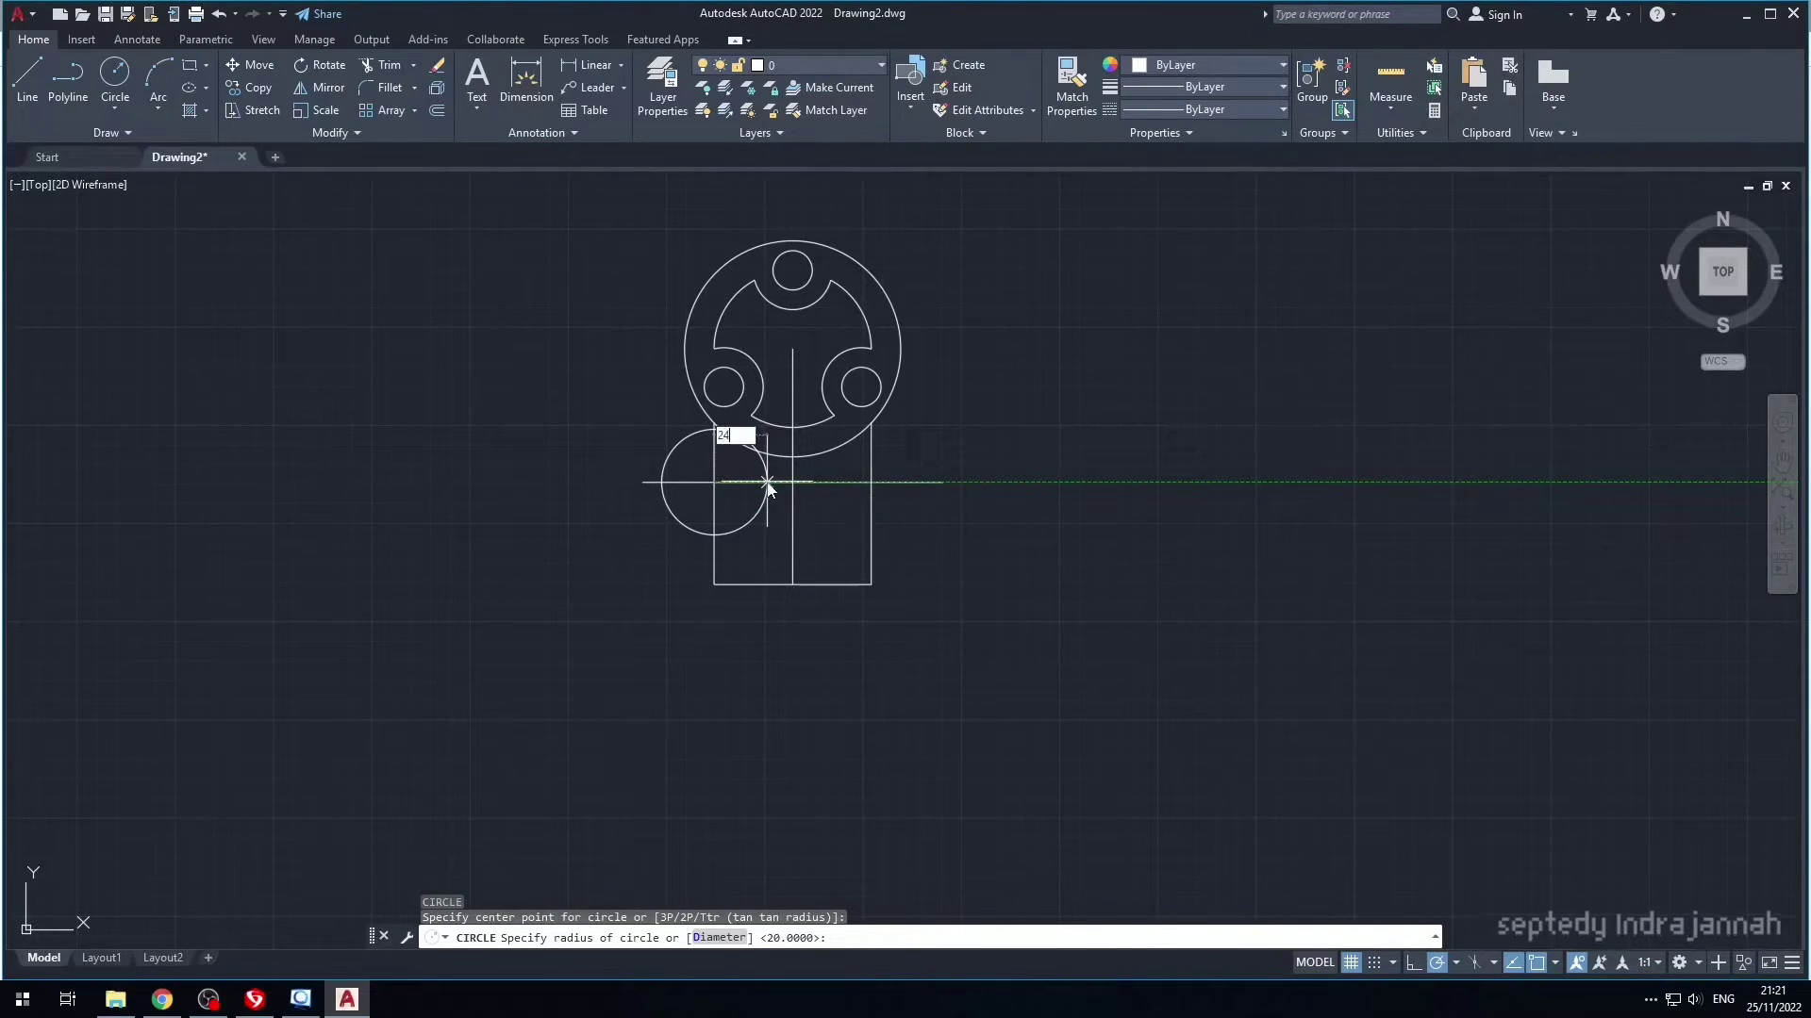
{"action": "key", "text": "Return"}
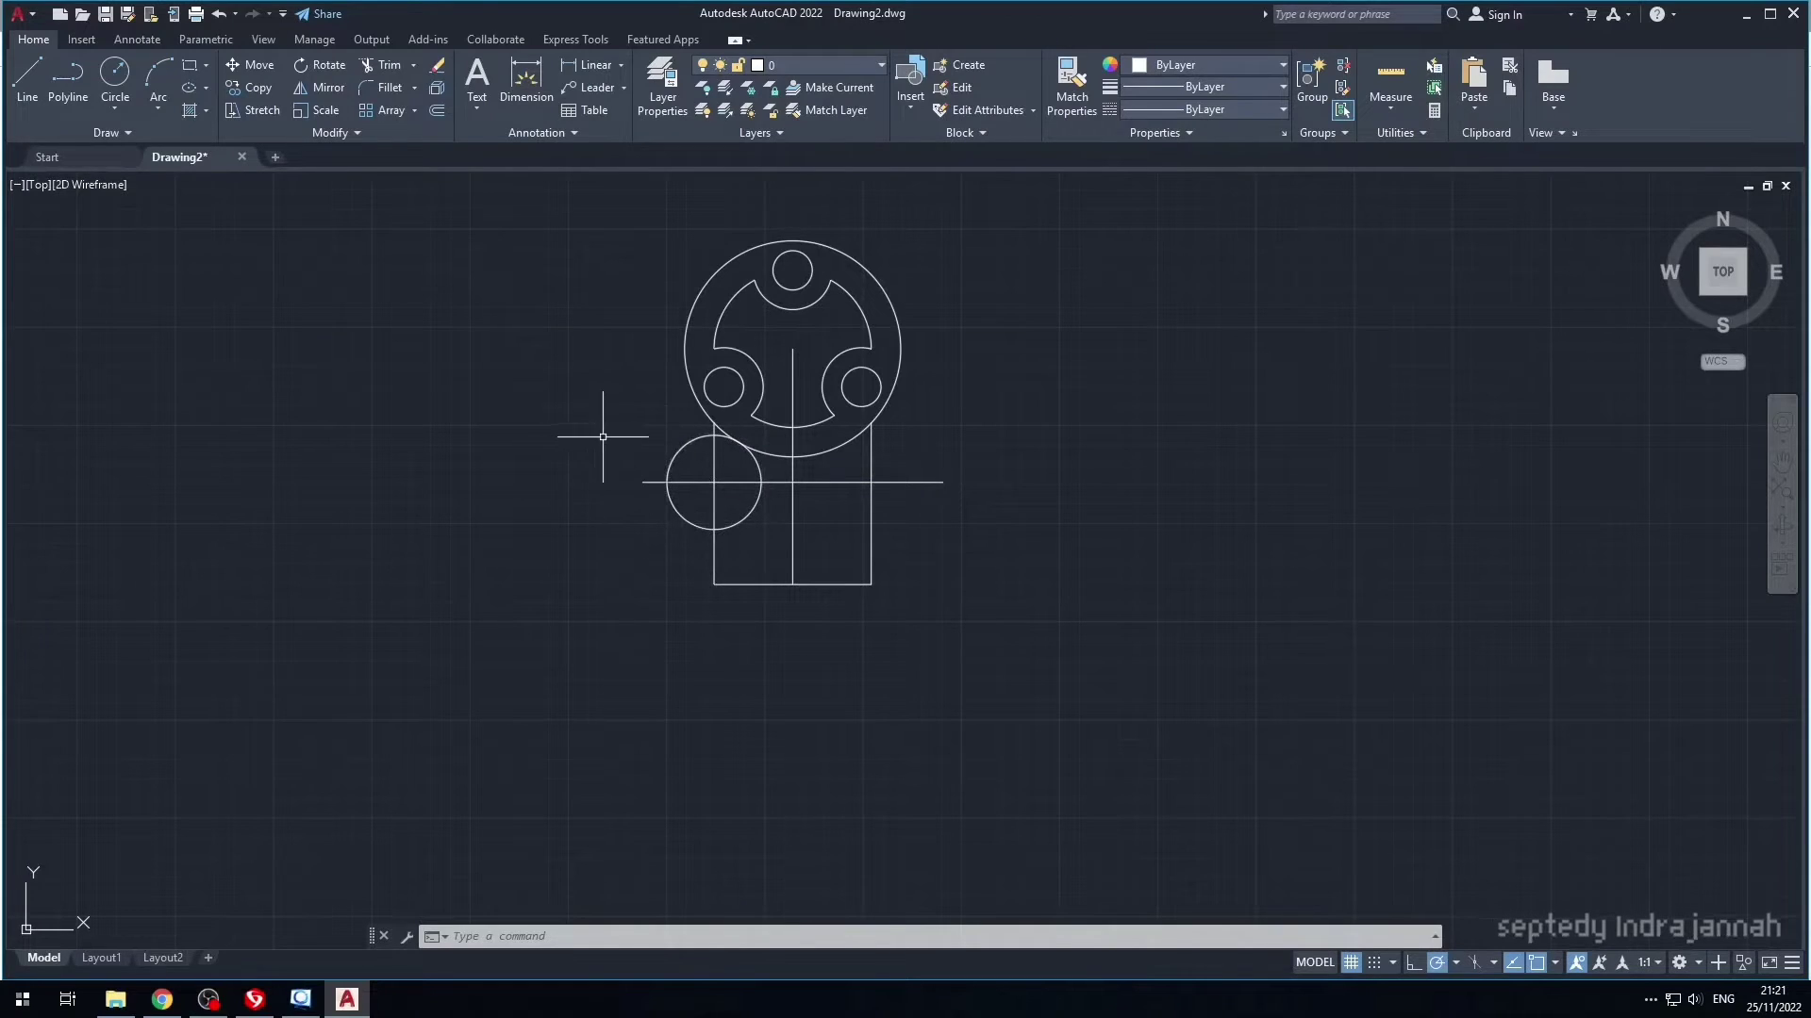
- Trim away the outer half of the radius-24 circle and the construction line and side line portions in and beside it
{"action": "type", "text": "tr"}
{"action": "key", "text": "Return"}
{"action": "left_click", "coordinate": [647, 433]}
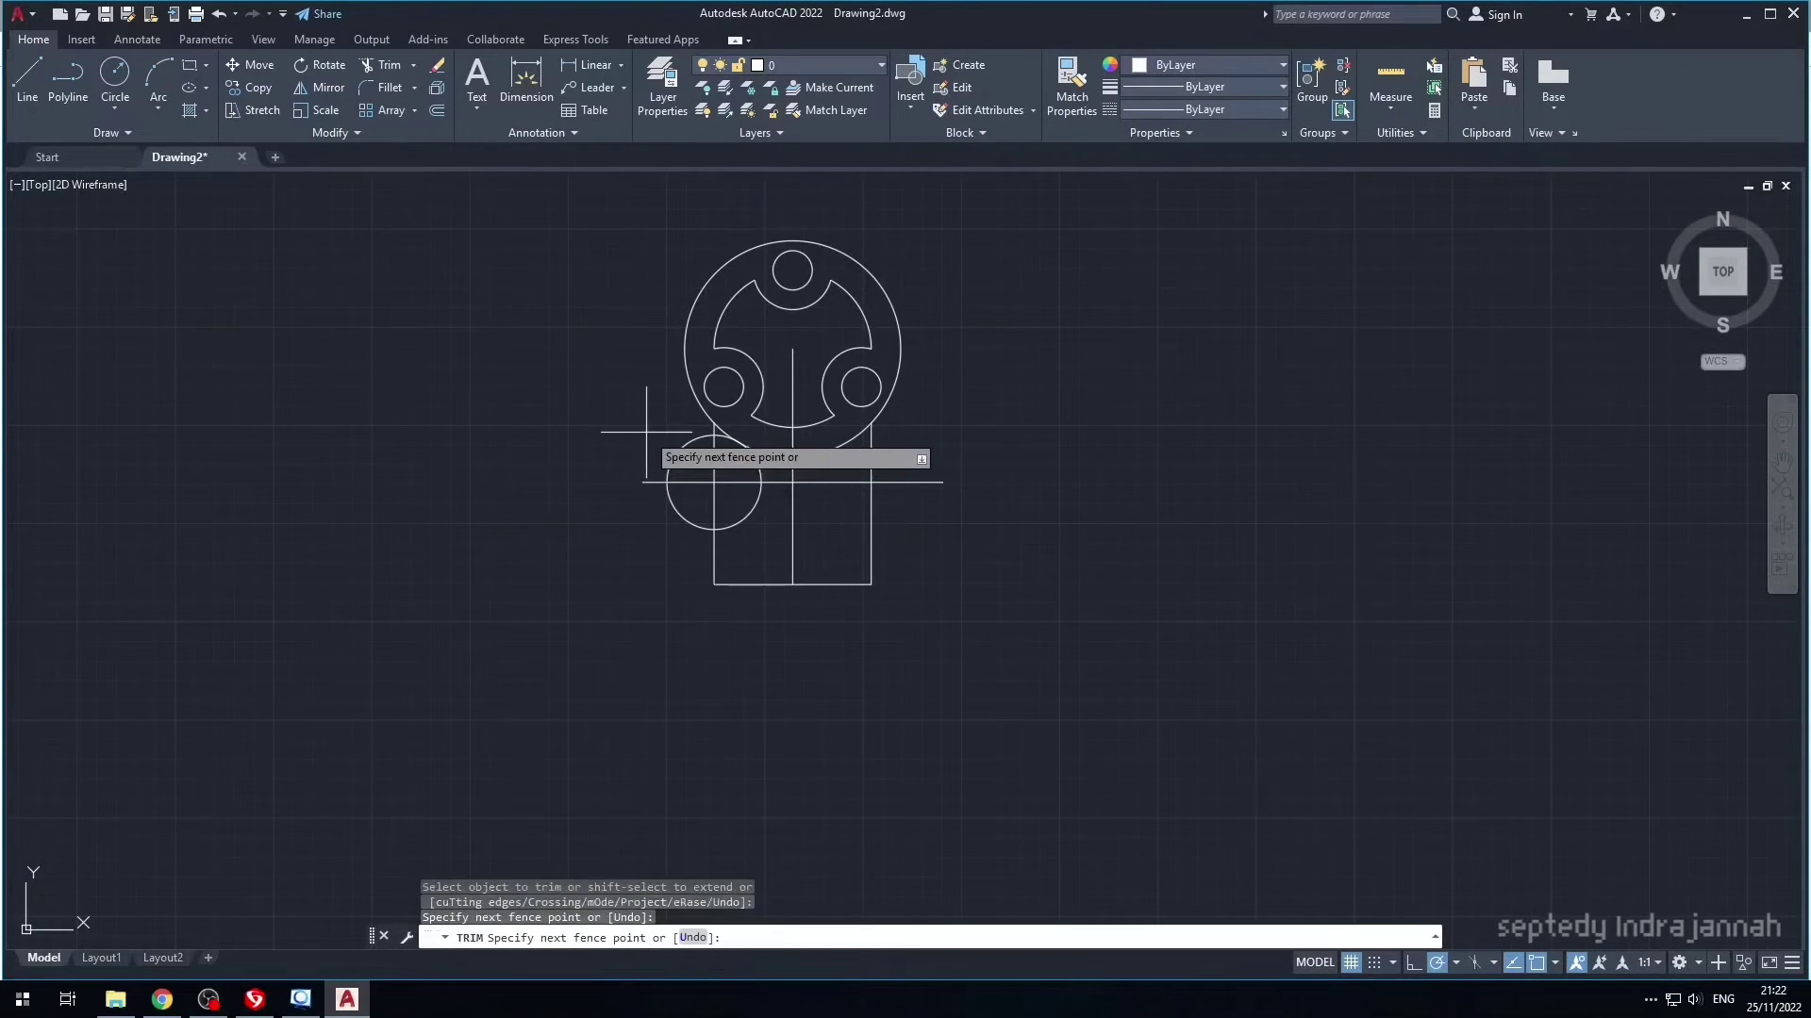
{"action": "left_click", "coordinate": [699, 482]}
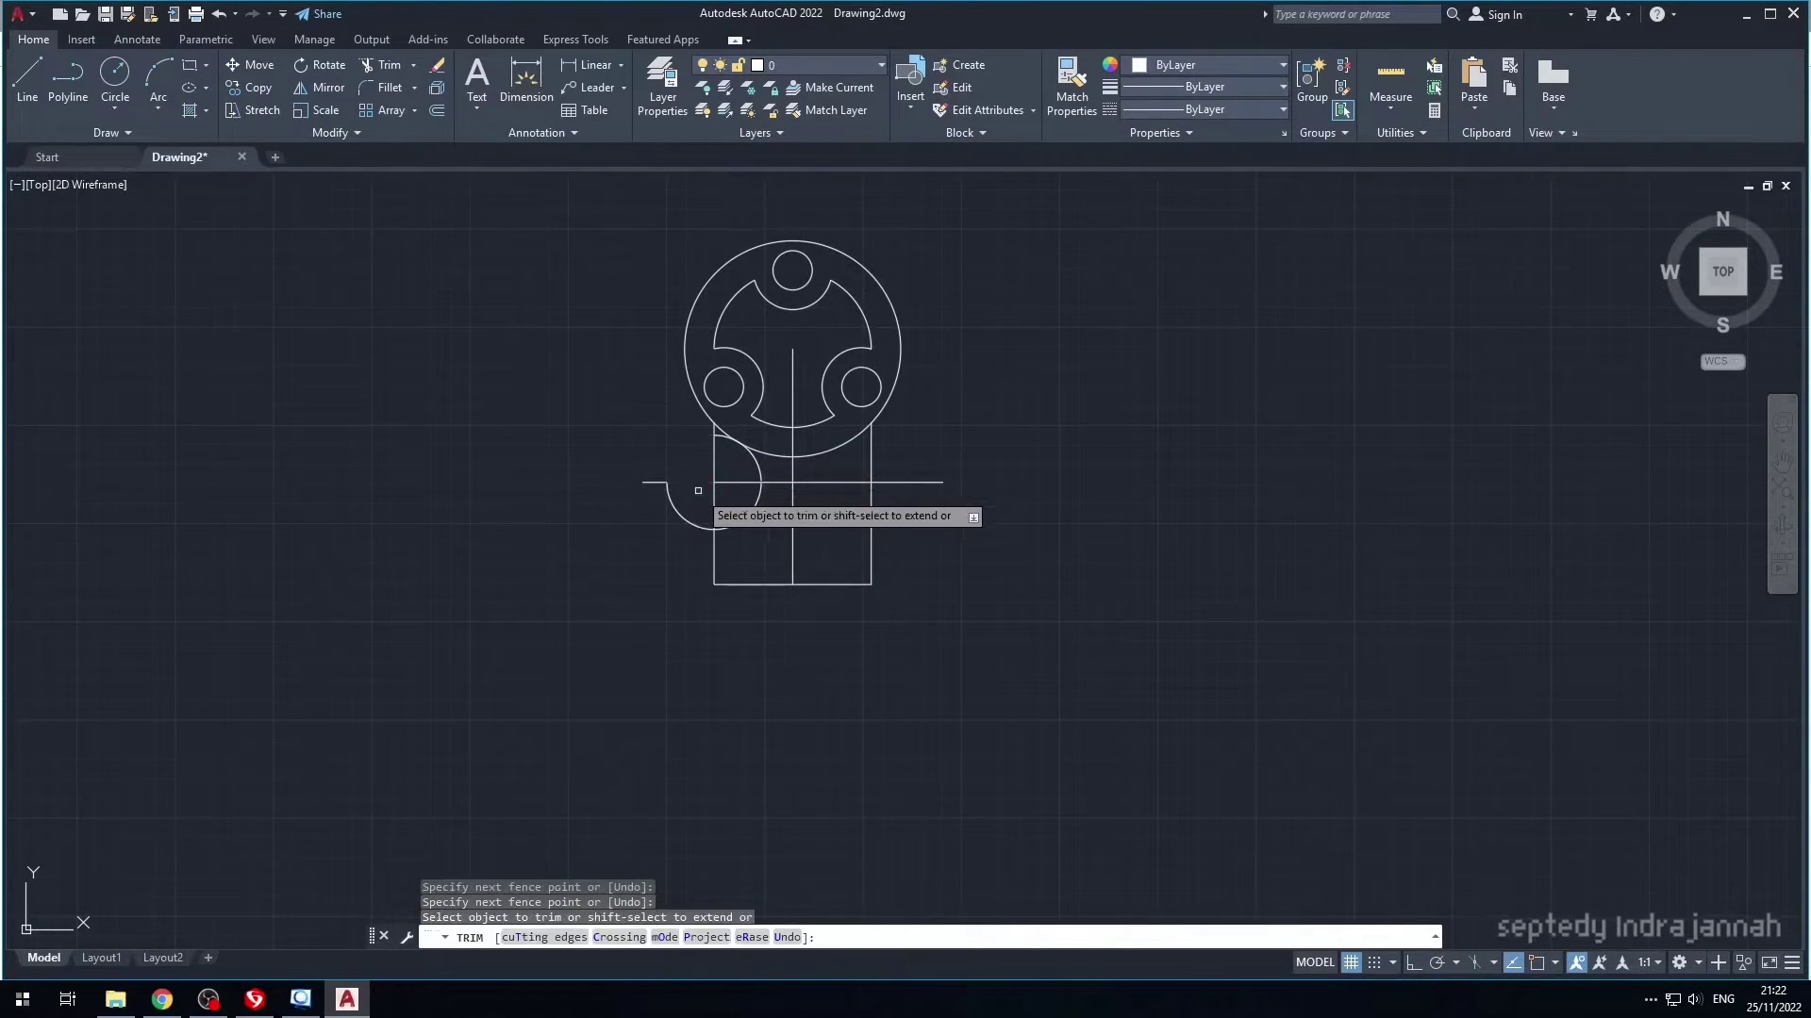
{"action": "key", "text": "Return"}
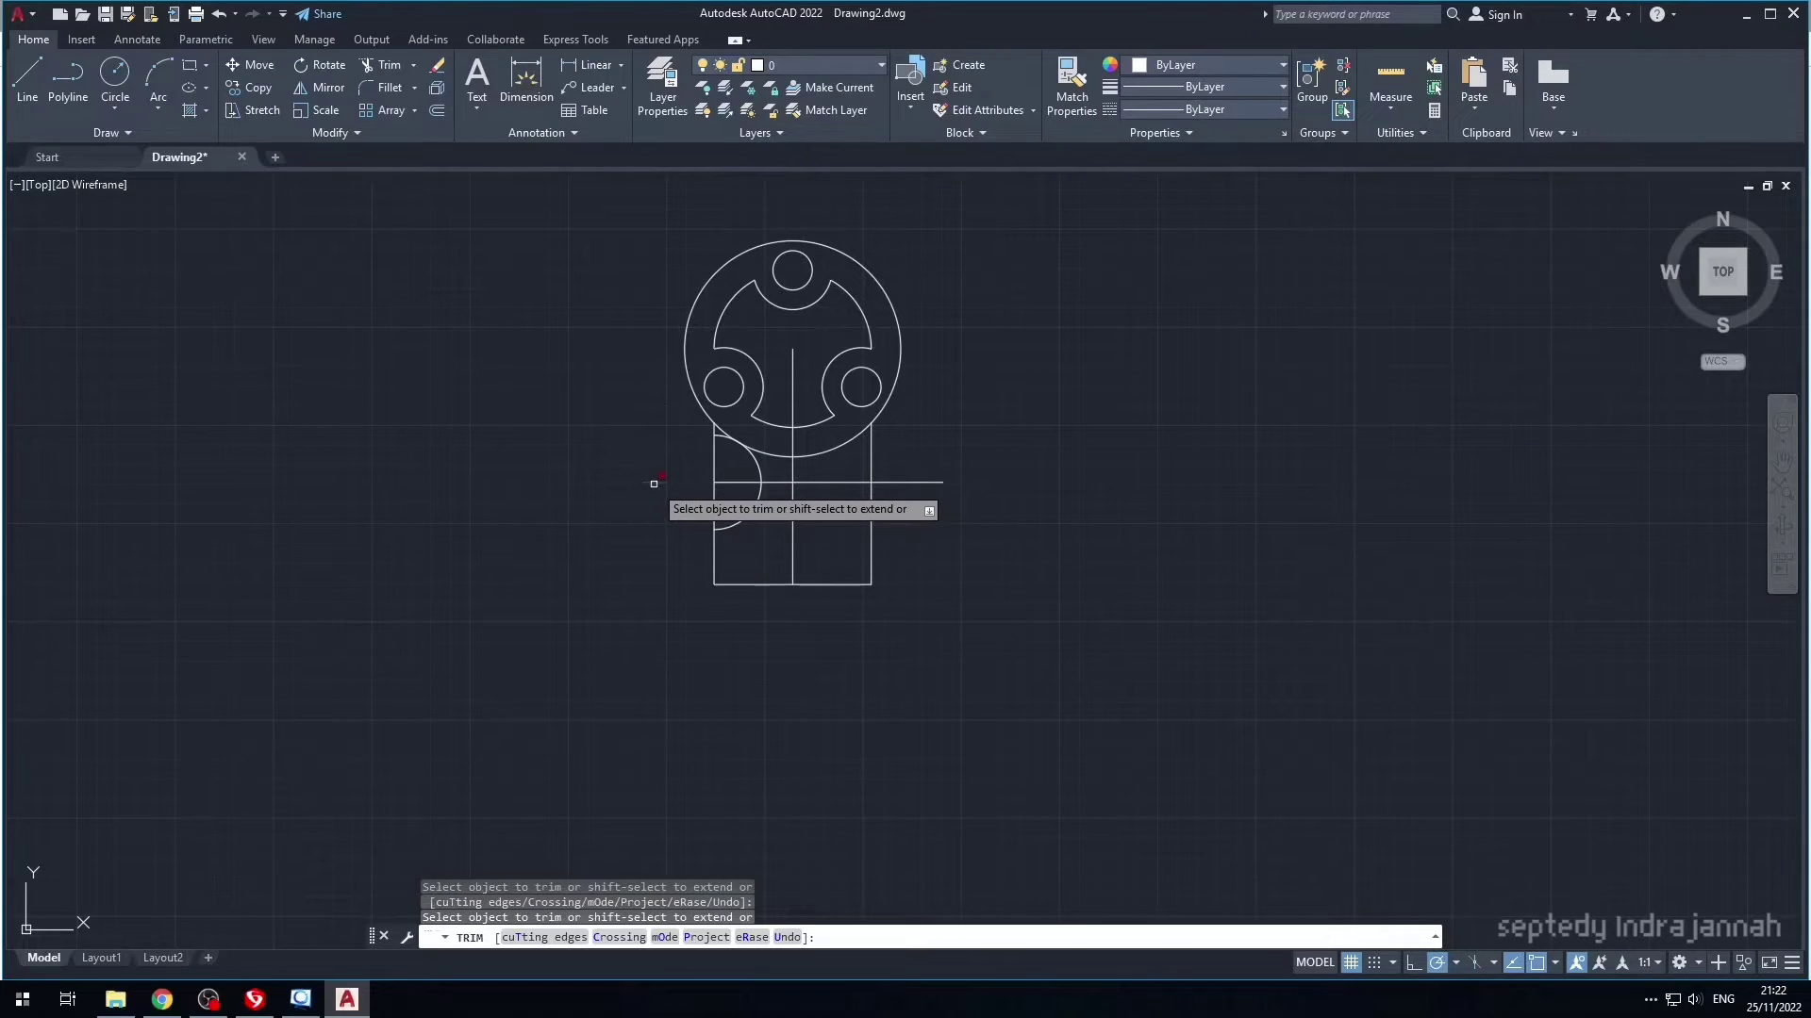
{"action": "left_click", "coordinate": [714, 454]}
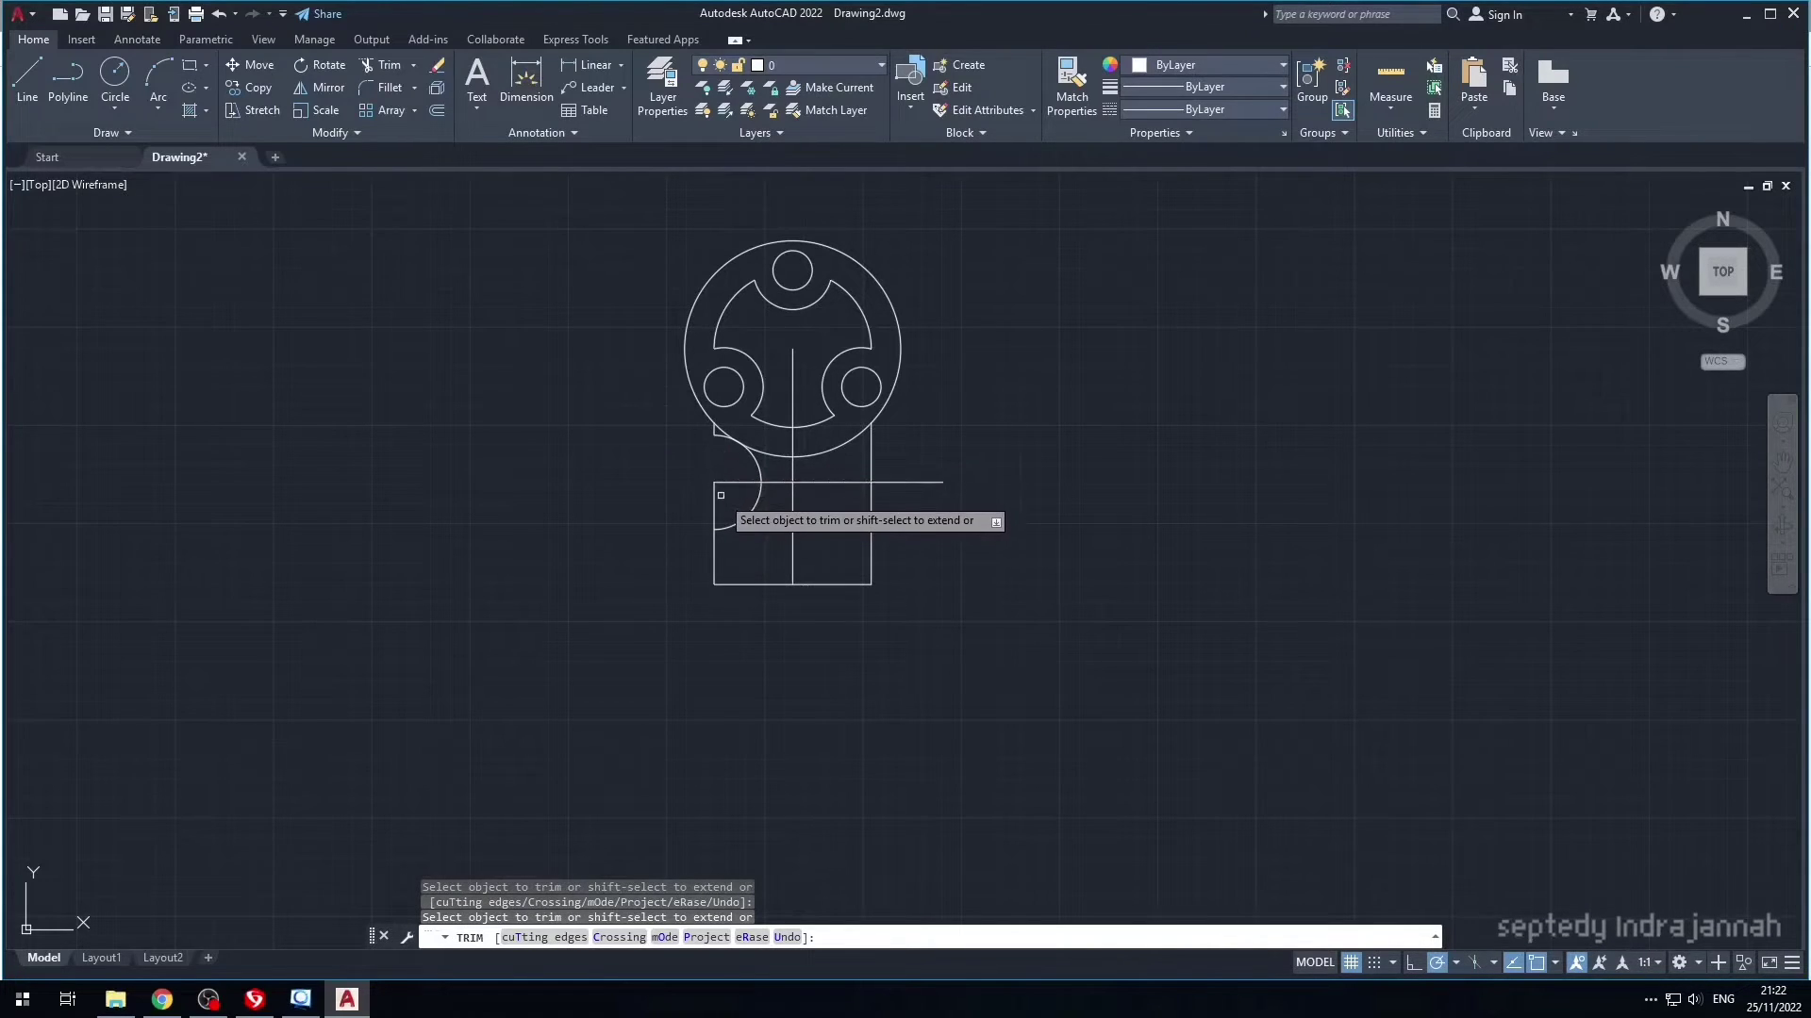
{"action": "left_click", "coordinate": [716, 483]}
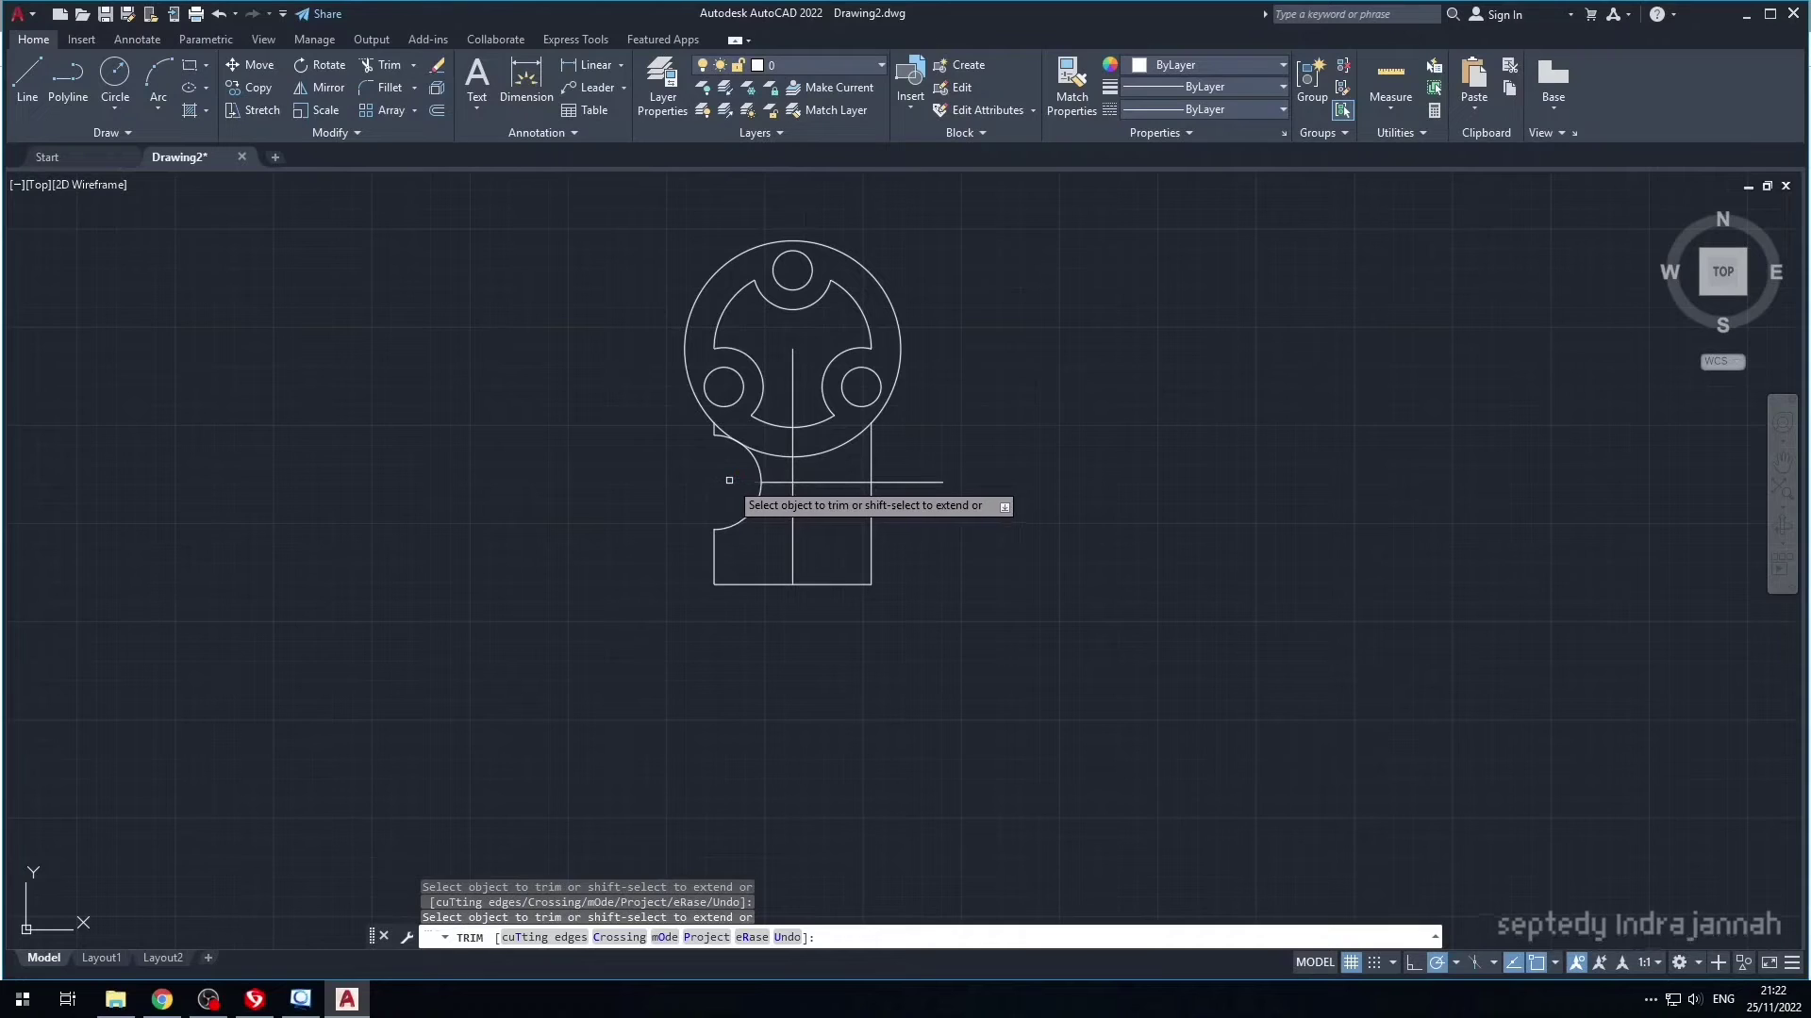
- Trim the leftover left side line stub, the arc beyond the ring, and the thin overlapping sliver where the arc meets the ring
{"action": "scroll", "coordinate": [726, 464], "scroll_direction": "up", "scroll_amount": 8}
{"action": "scroll", "coordinate": [614, 594], "scroll_direction": "down", "scroll_amount": 3}
{"action": "scroll", "coordinate": [578, 490], "scroll_direction": "up", "scroll_amount": 5}
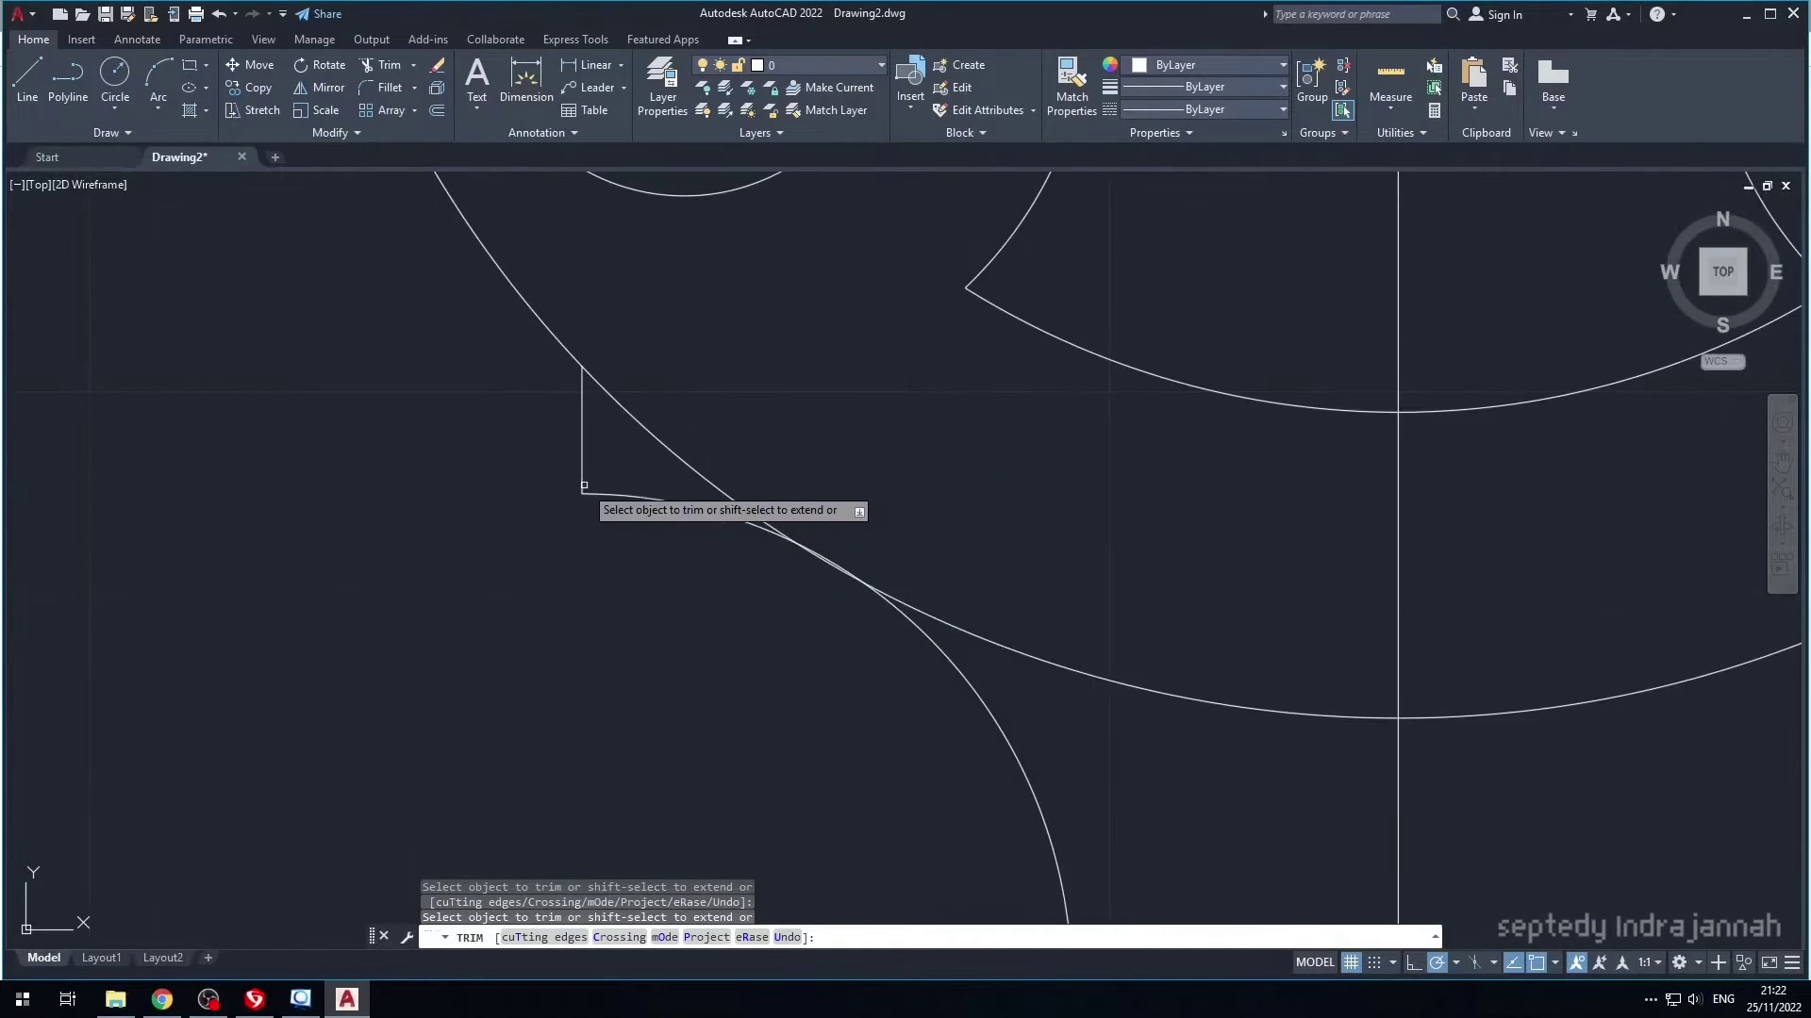
{"action": "left_click", "coordinate": [578, 450]}
{"action": "key", "text": "Return"}
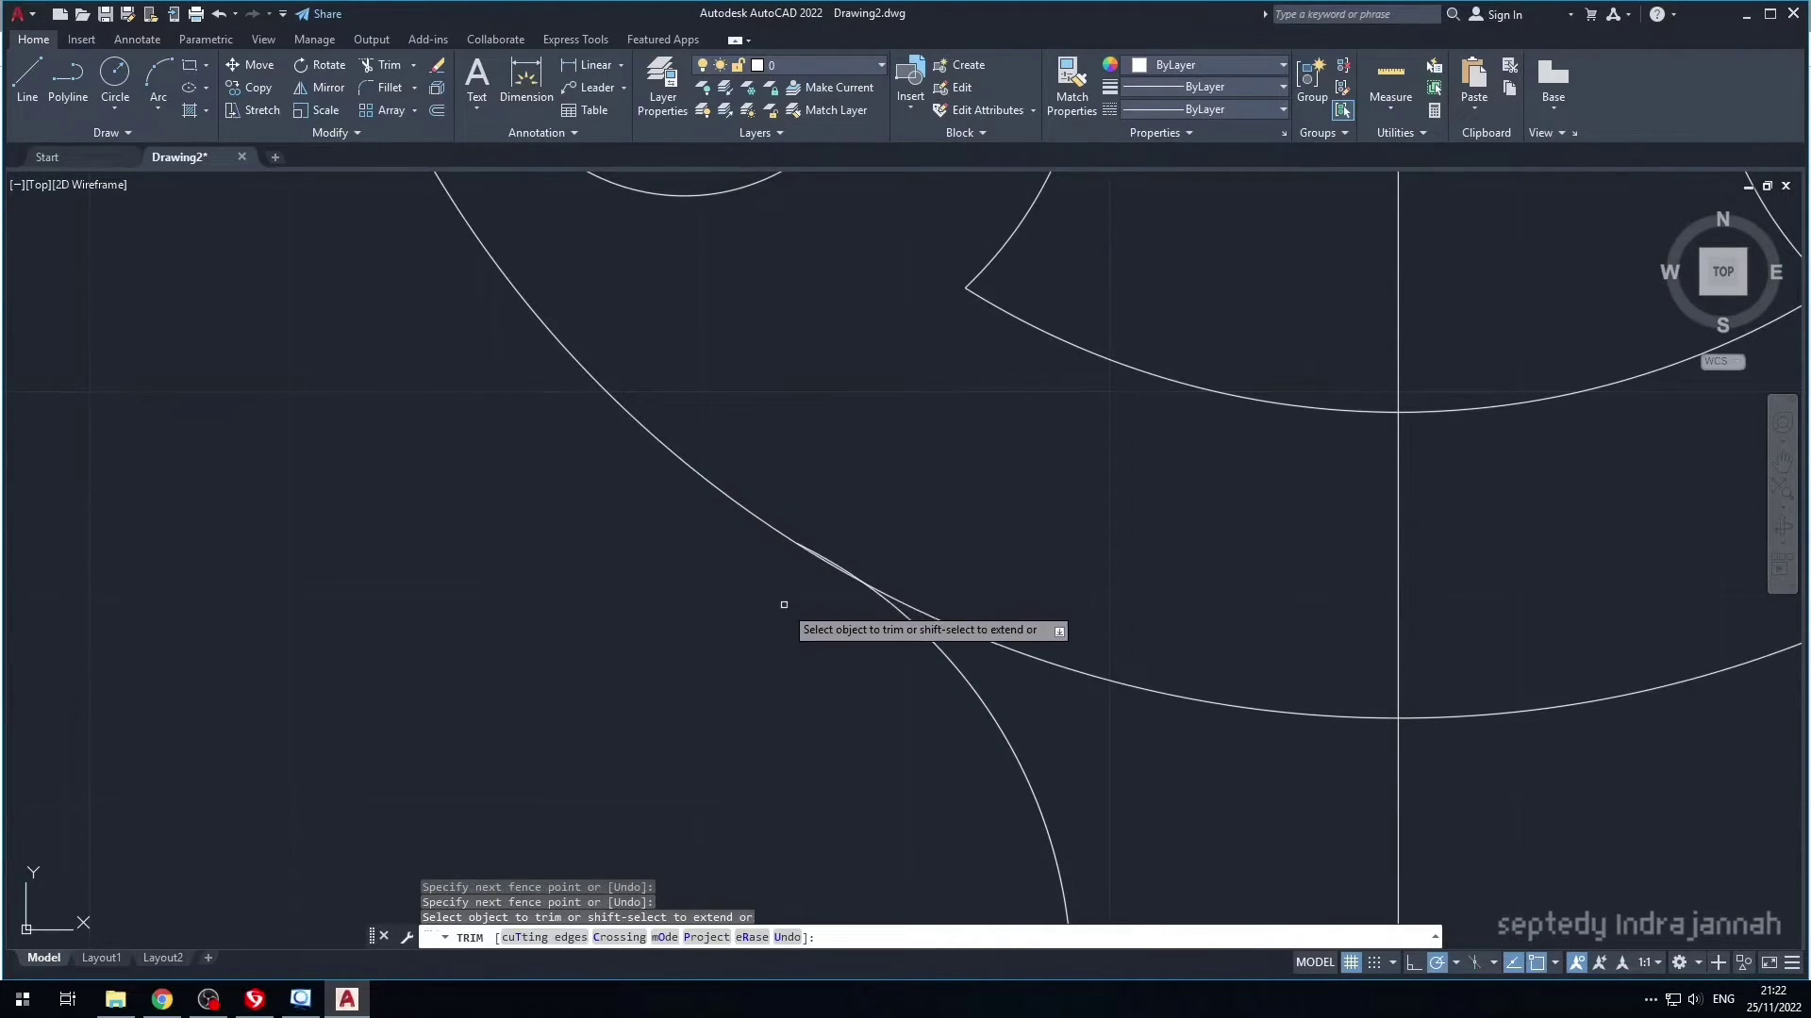
{"action": "scroll", "coordinate": [802, 594], "scroll_direction": "up", "scroll_amount": 5}
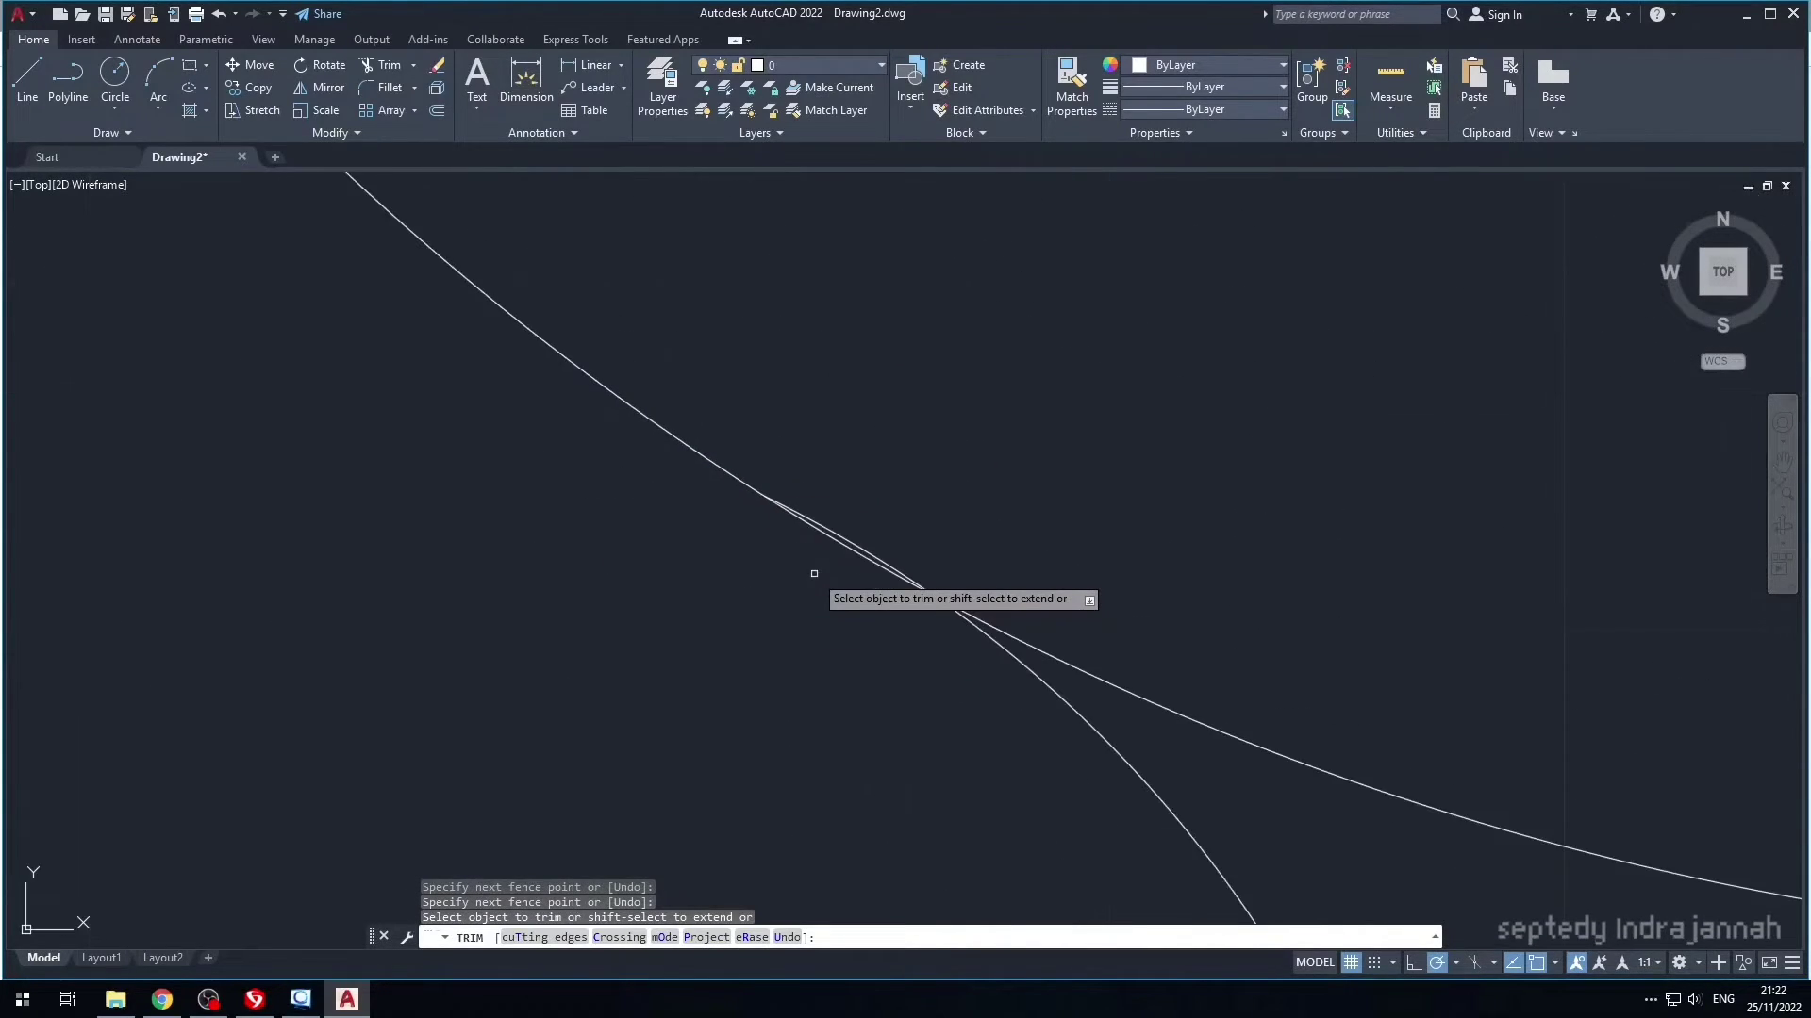
{"action": "left_click", "coordinate": [845, 536]}
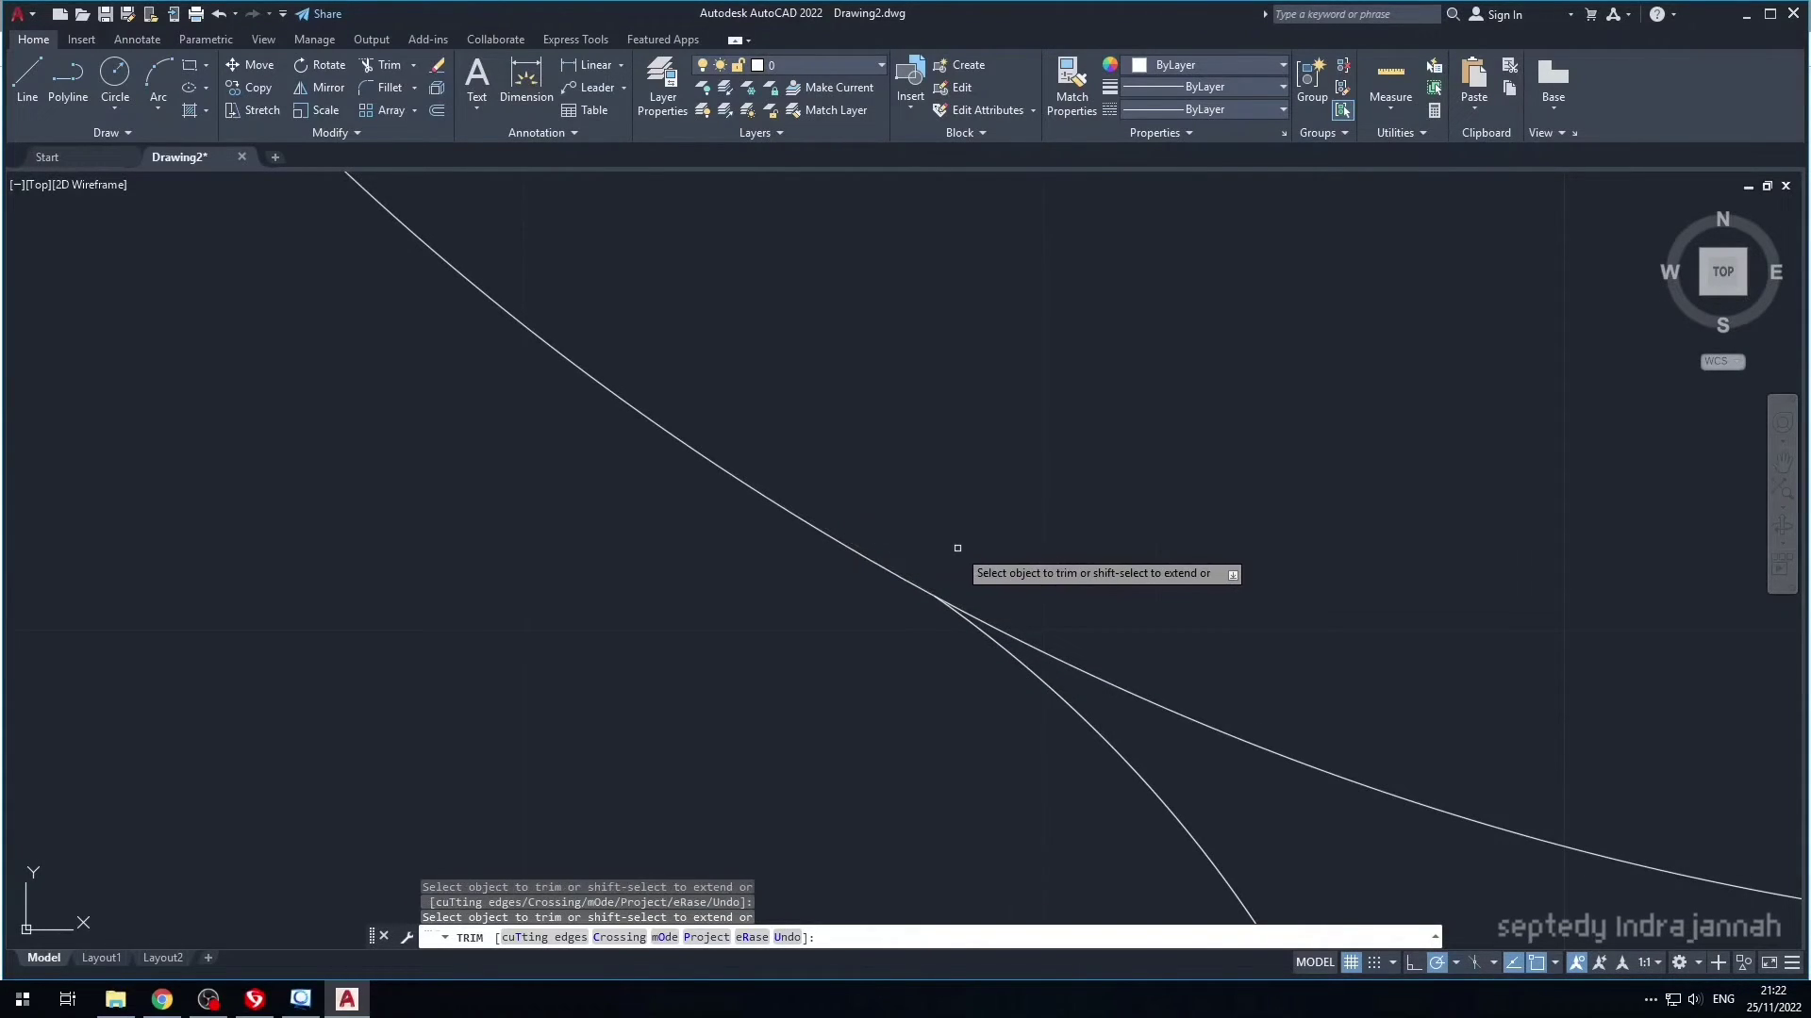
{"action": "scroll", "coordinate": [1007, 562], "scroll_direction": "down", "scroll_amount": 5}
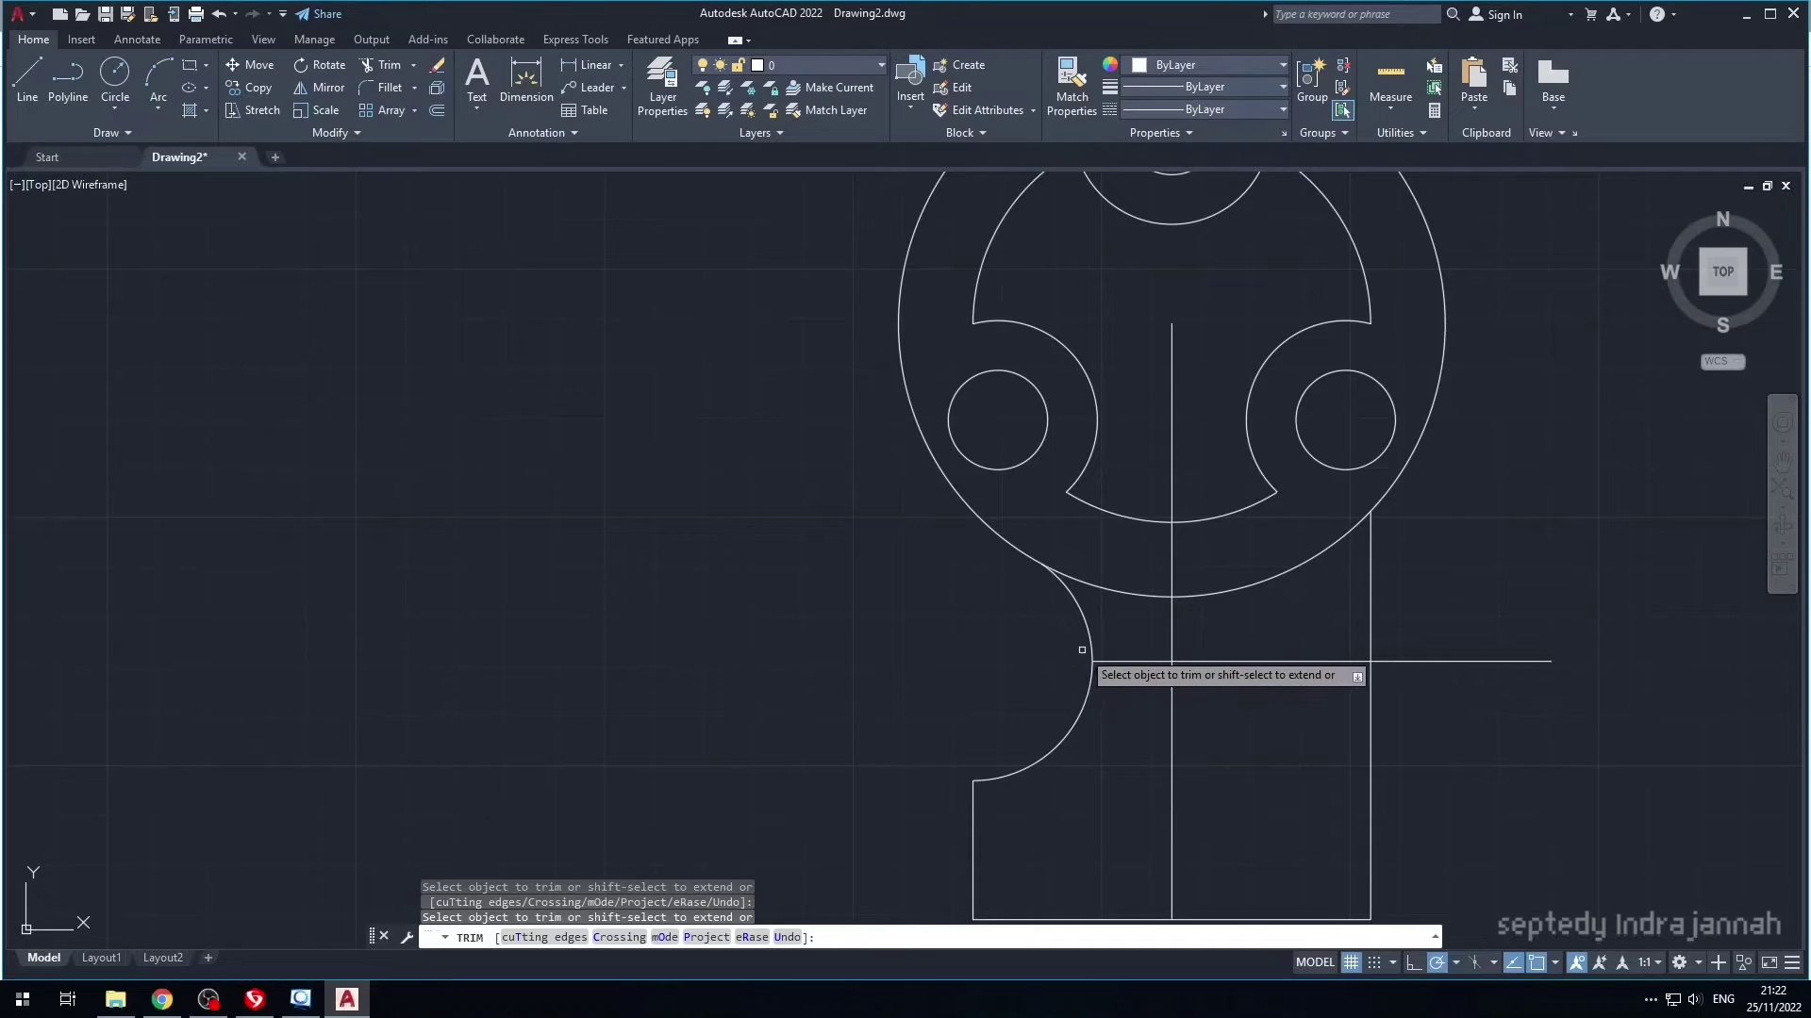
{"action": "key", "text": "Escape"}
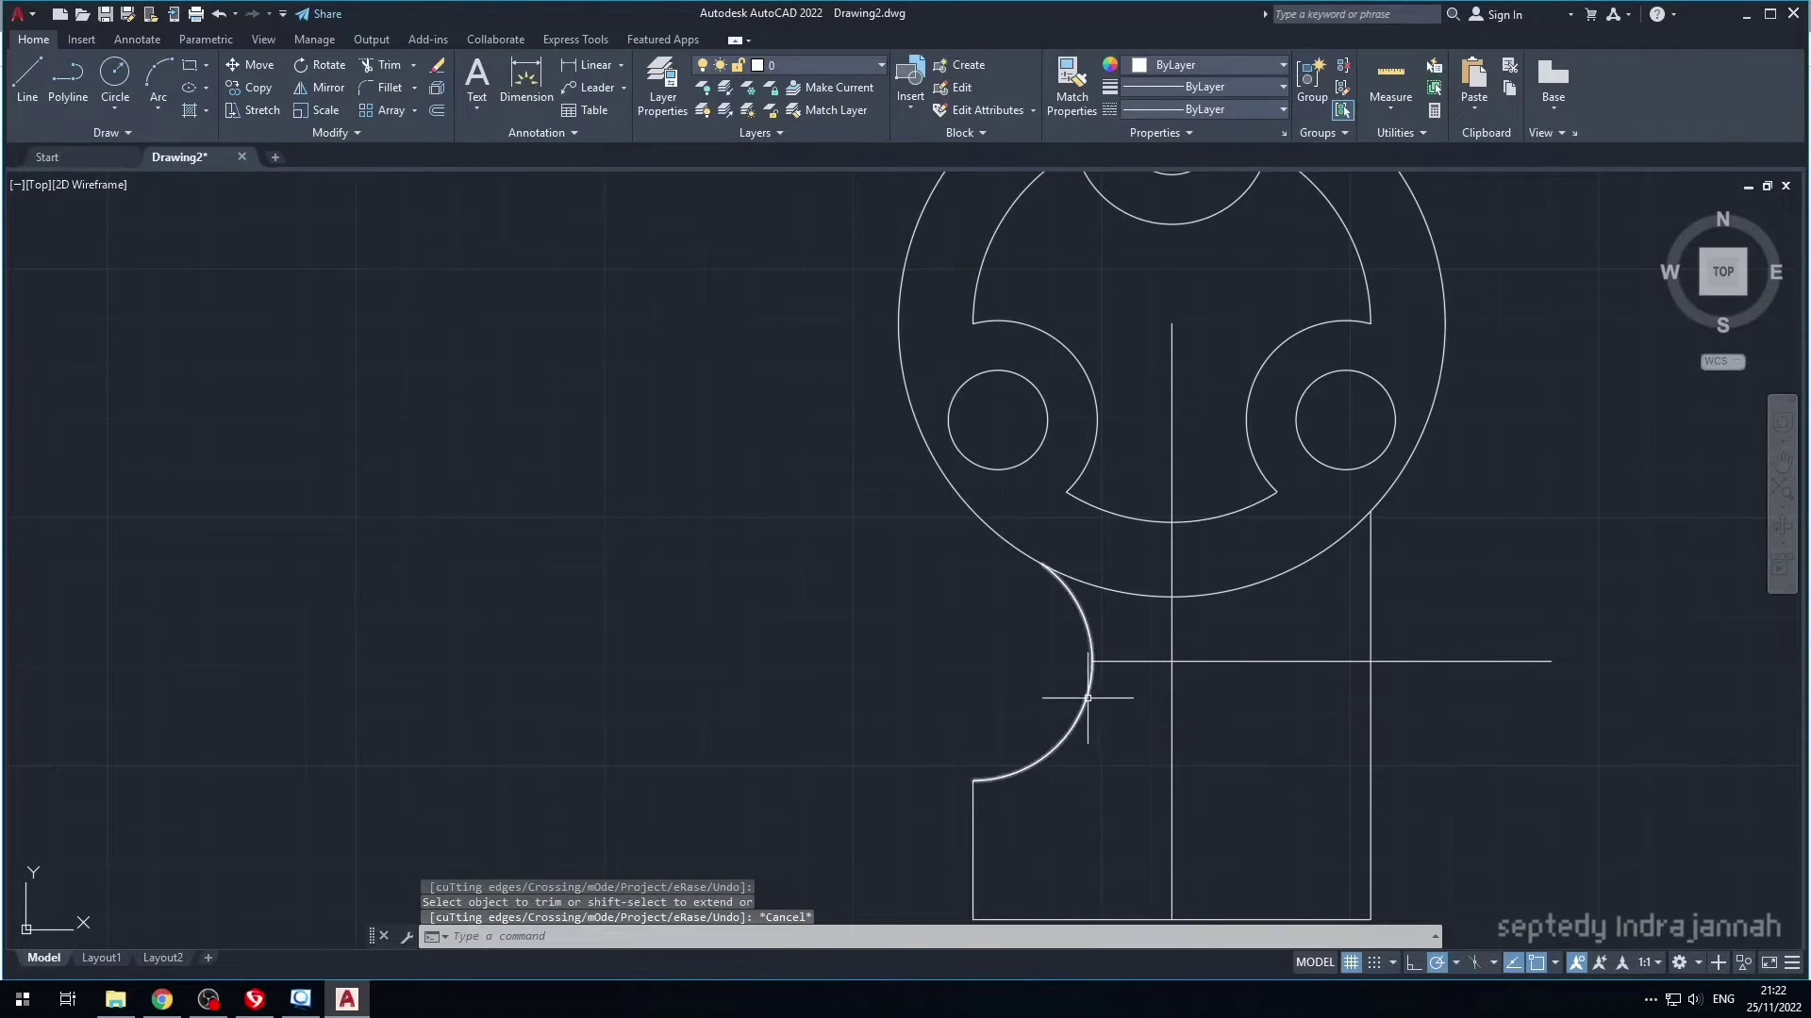
- Mirror the left neck arc across the vertical centre line, keeping the source arc
{"action": "left_click", "coordinate": [1086, 696]}
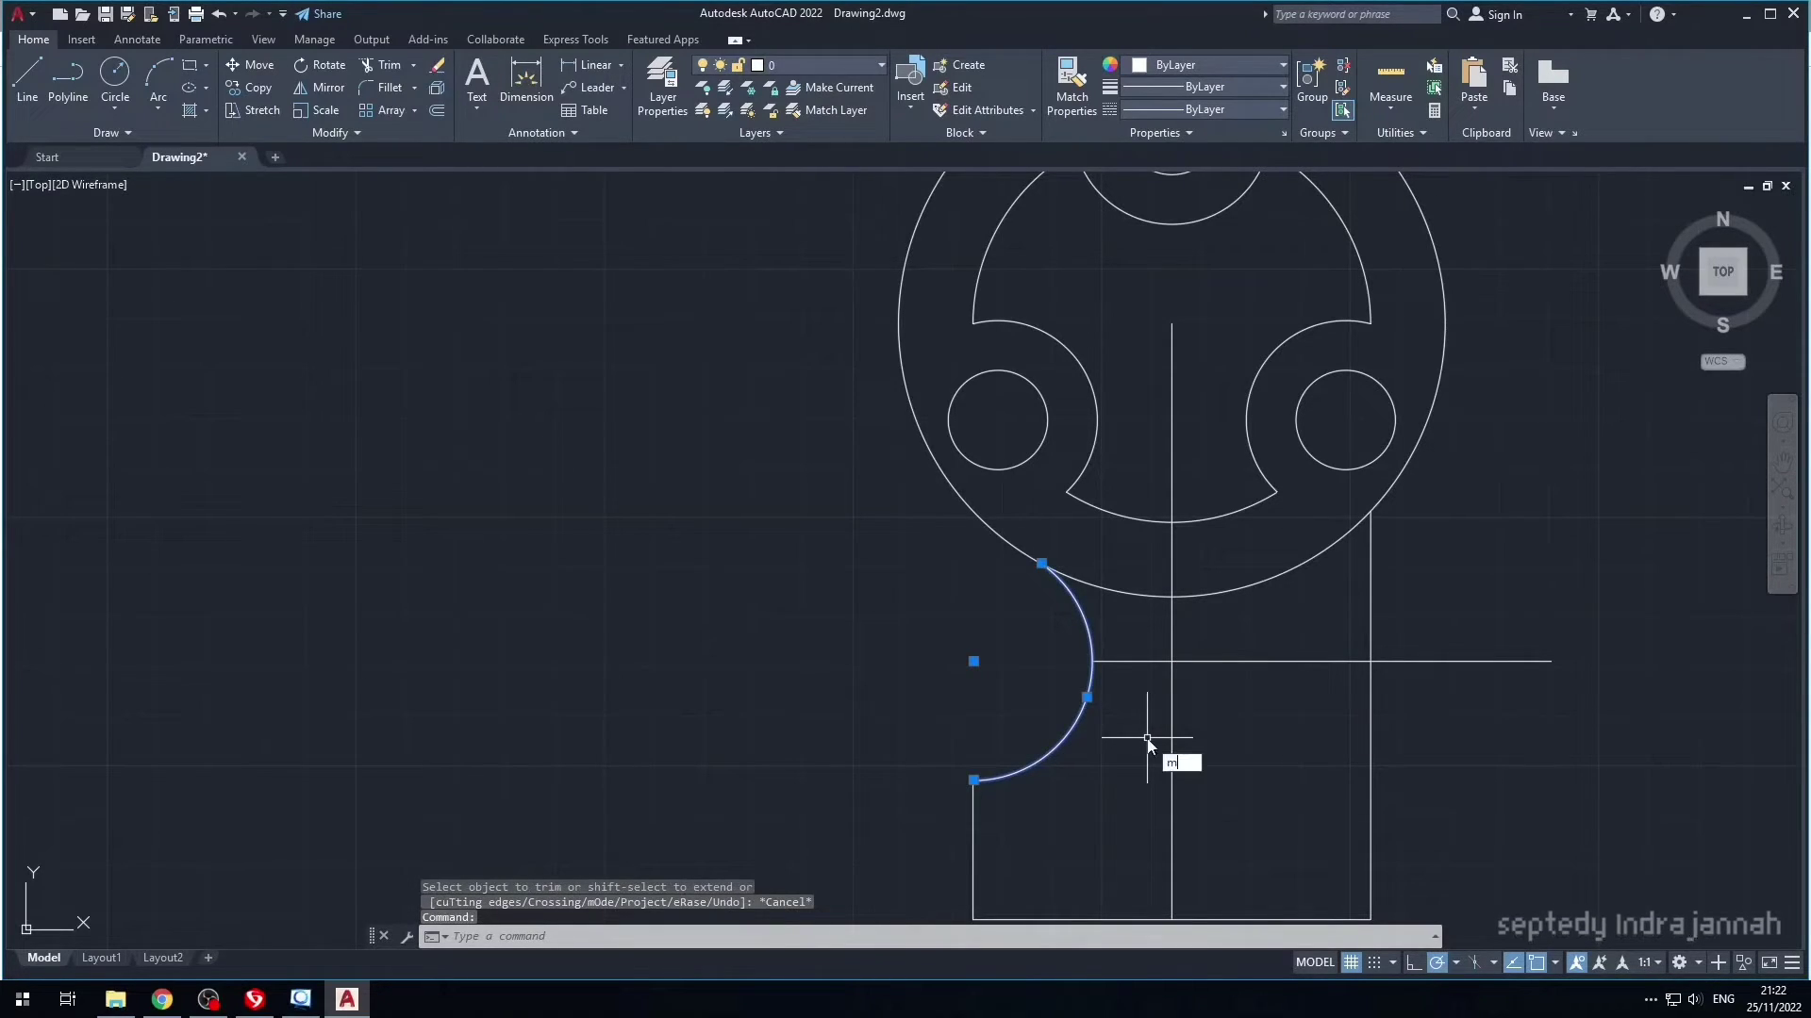
{"action": "type", "text": "mir"}
{"action": "key", "text": "Return"}
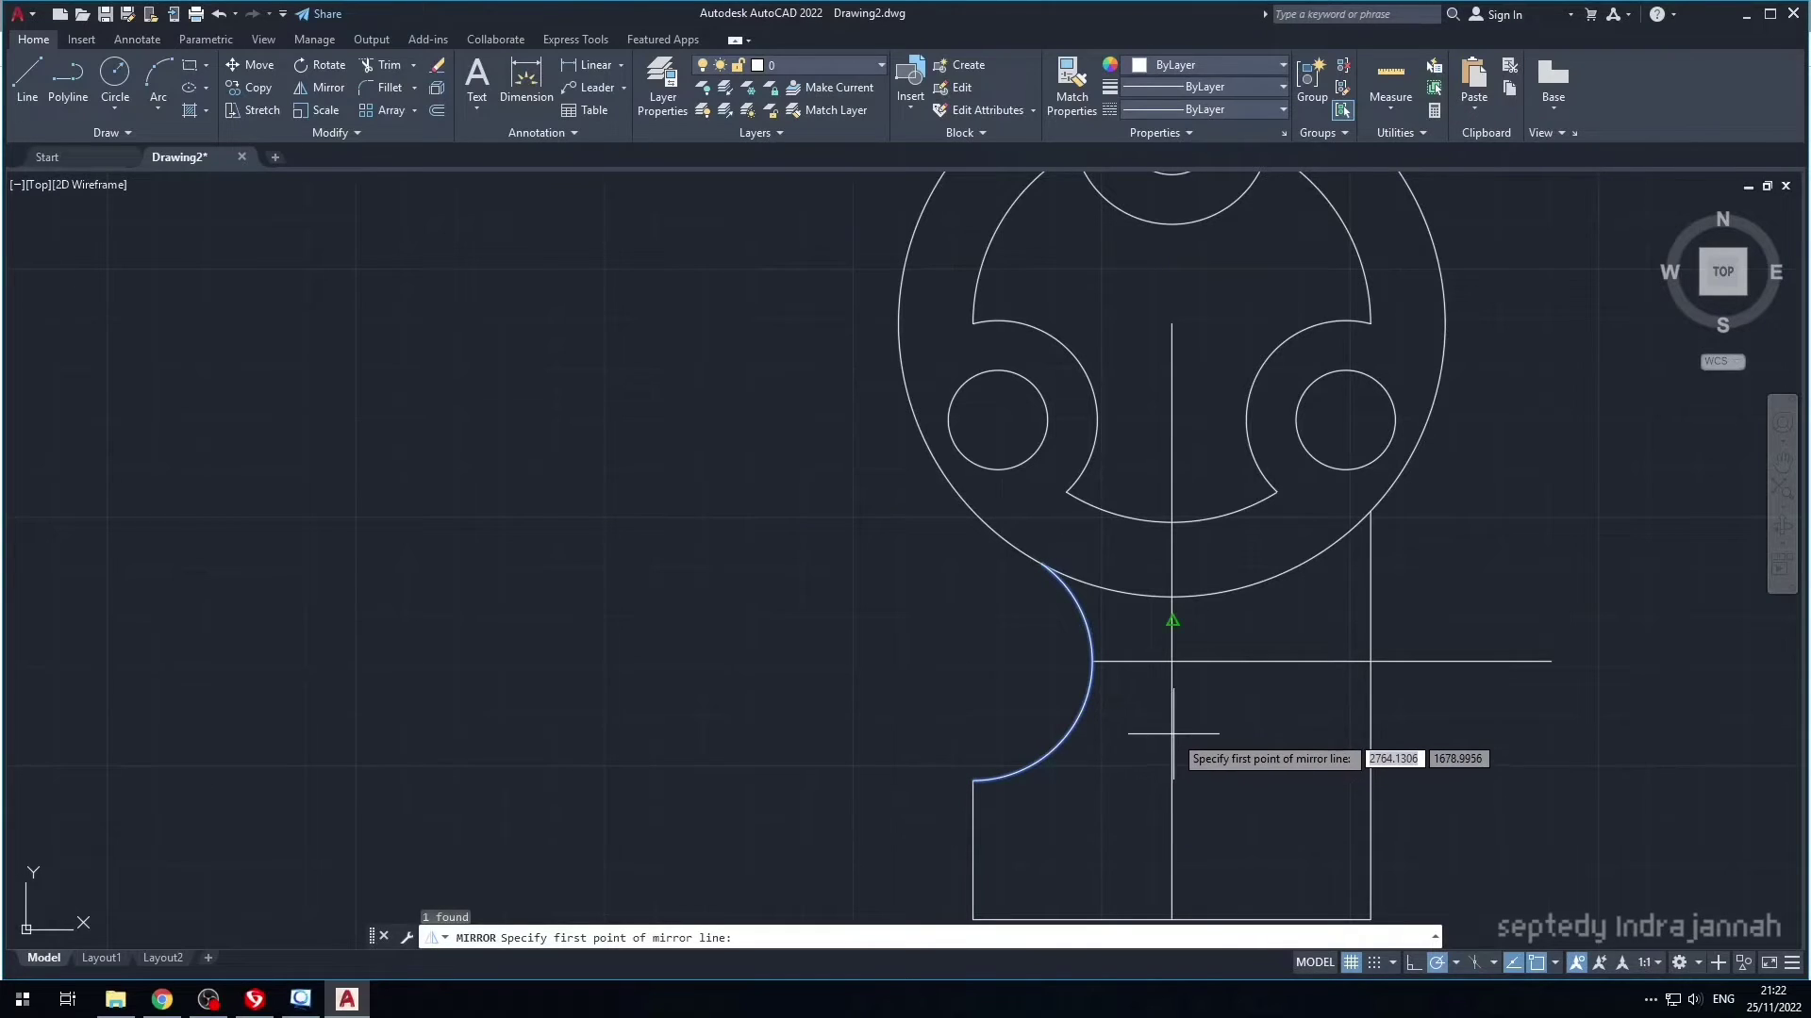
{"action": "left_click", "coordinate": [1172, 611]}
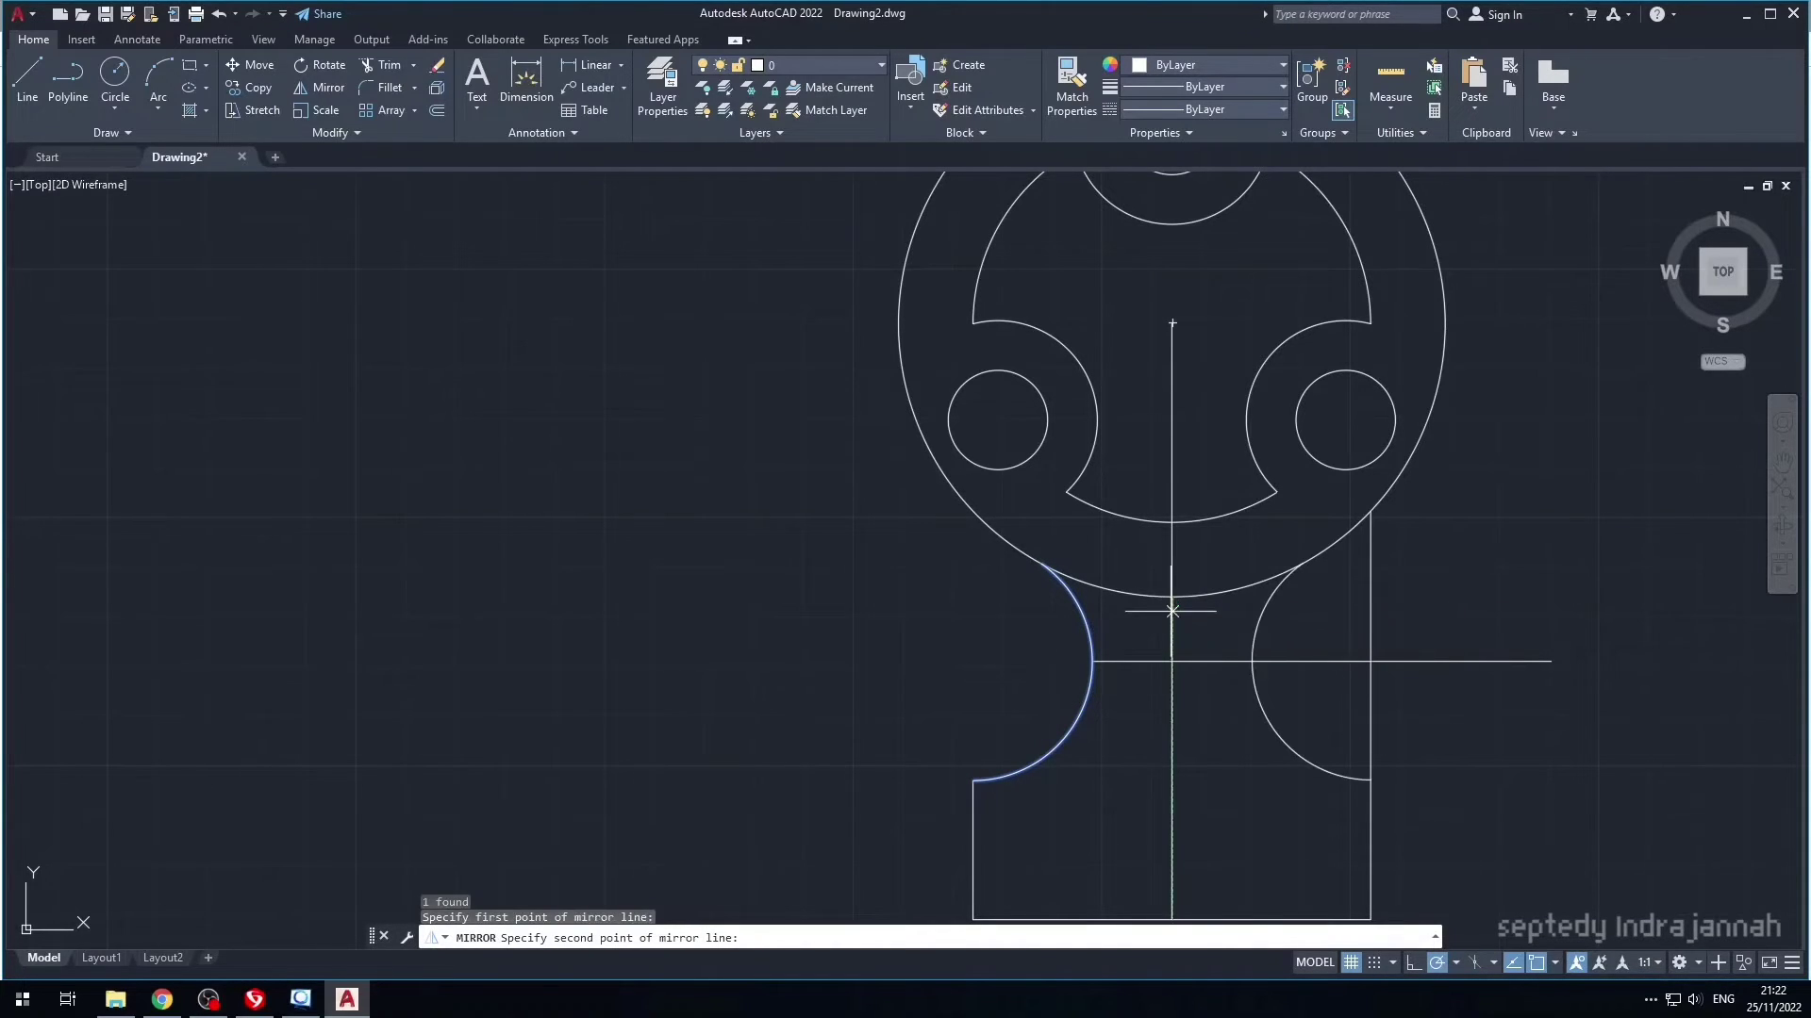
{"action": "left_click", "coordinate": [1172, 694]}
{"action": "type", "text": "N"}
{"action": "key", "text": "Return"}
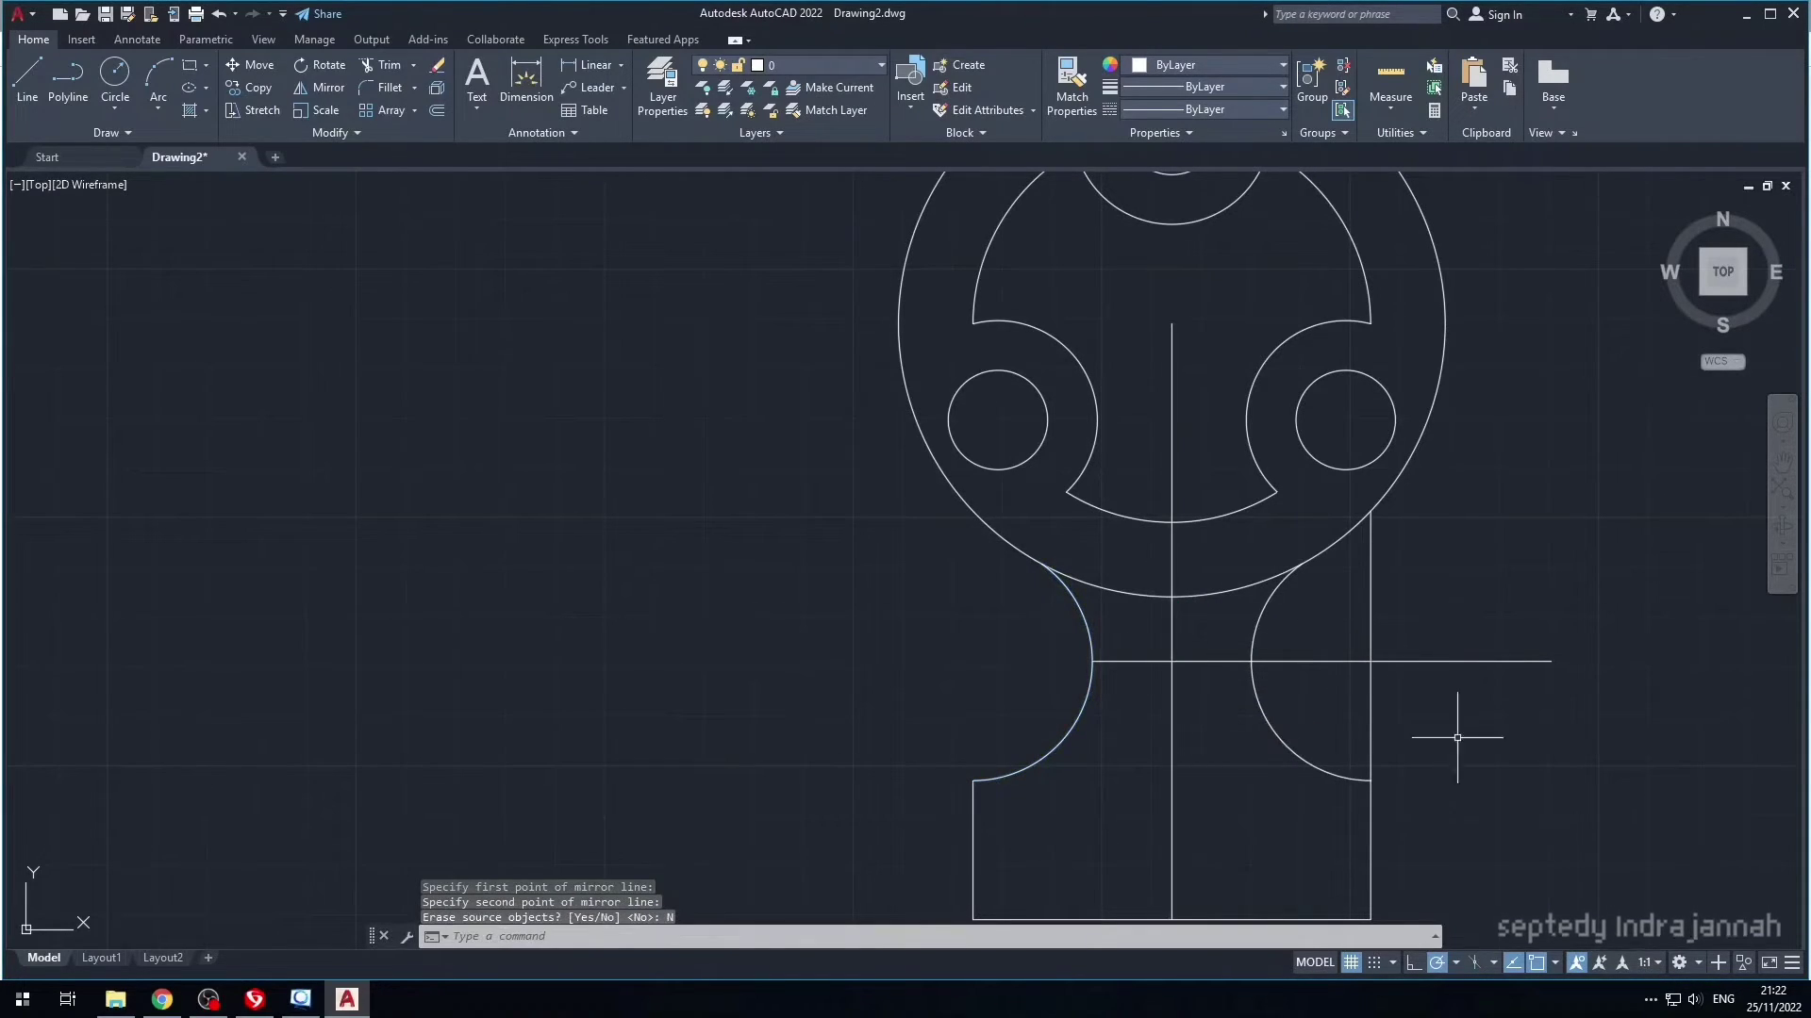
- Trim the right side line above the mirrored arc's lower end, the horizontal construction line, and the ring's bottom arc between both neck arcs
{"action": "type", "text": "tr"}
{"action": "key", "text": "Return"}
{"action": "left_click_drag", "start_coordinate": [1396, 731], "coordinate": [1308, 641]}
{"action": "left_click_drag", "start_coordinate": [1349, 629], "coordinate": [1396, 708]}
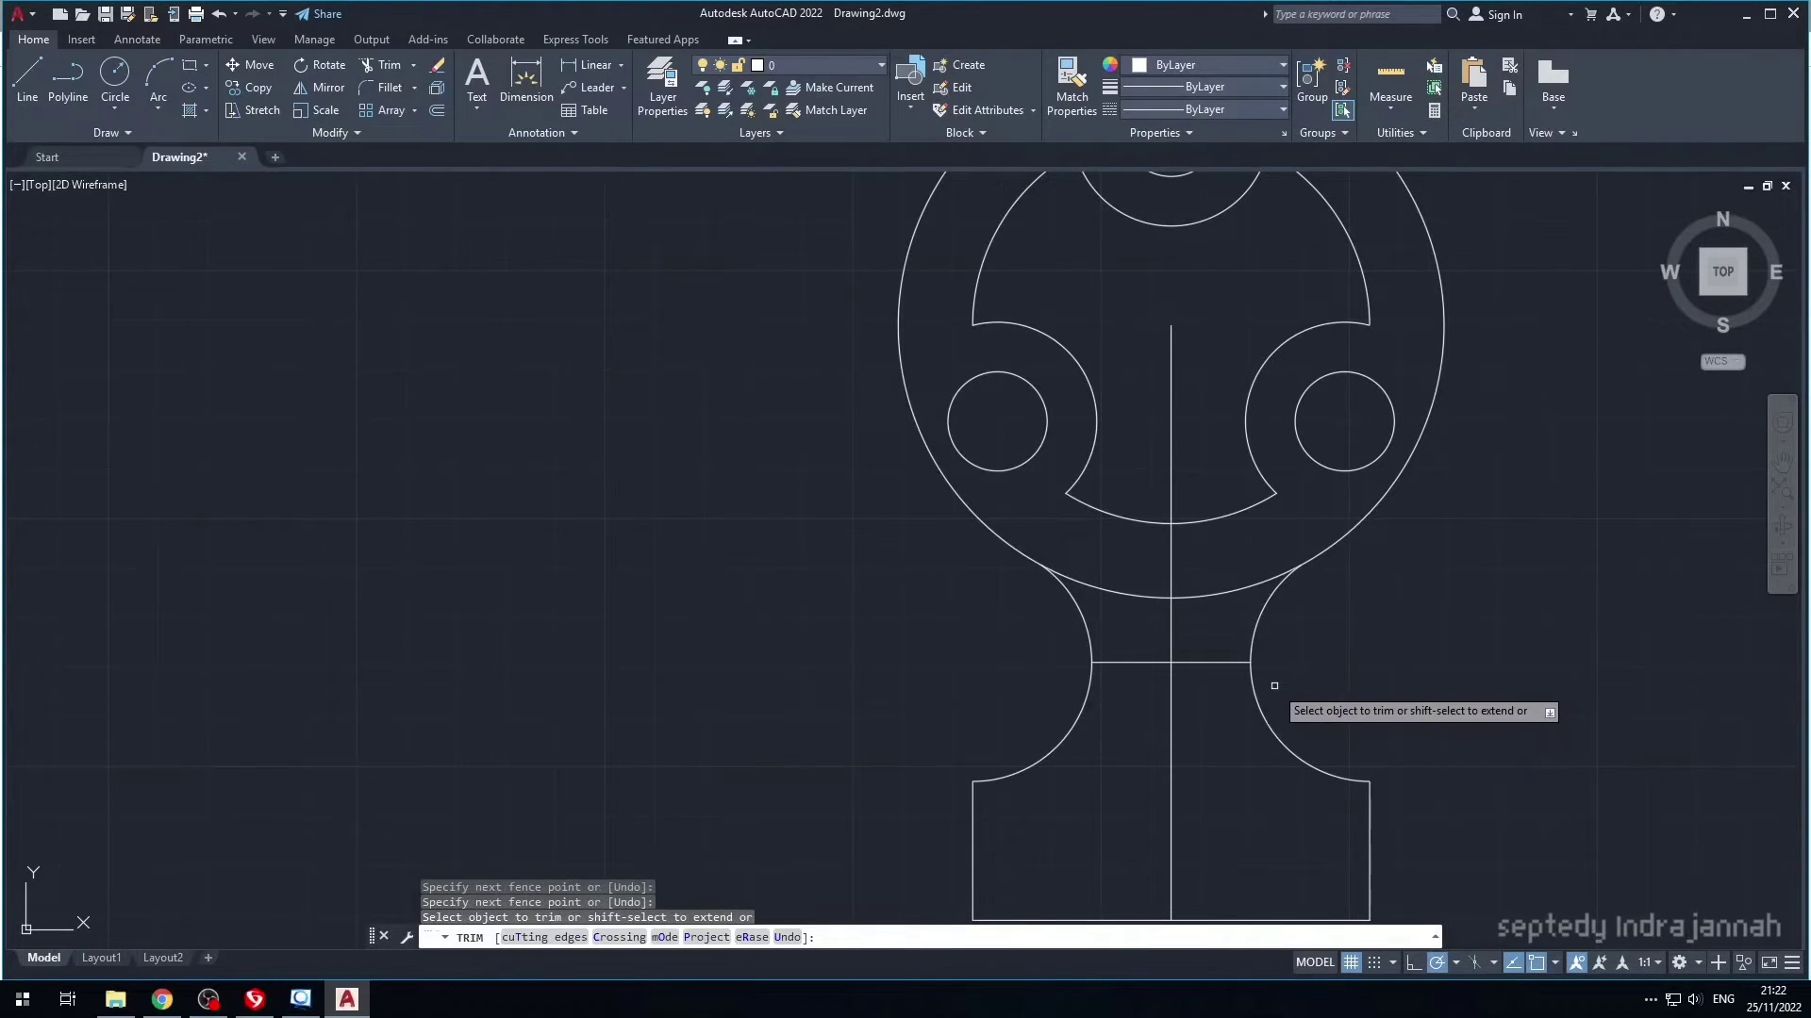
{"action": "left_click", "coordinate": [1225, 592]}
{"action": "left_click", "coordinate": [1203, 661]}
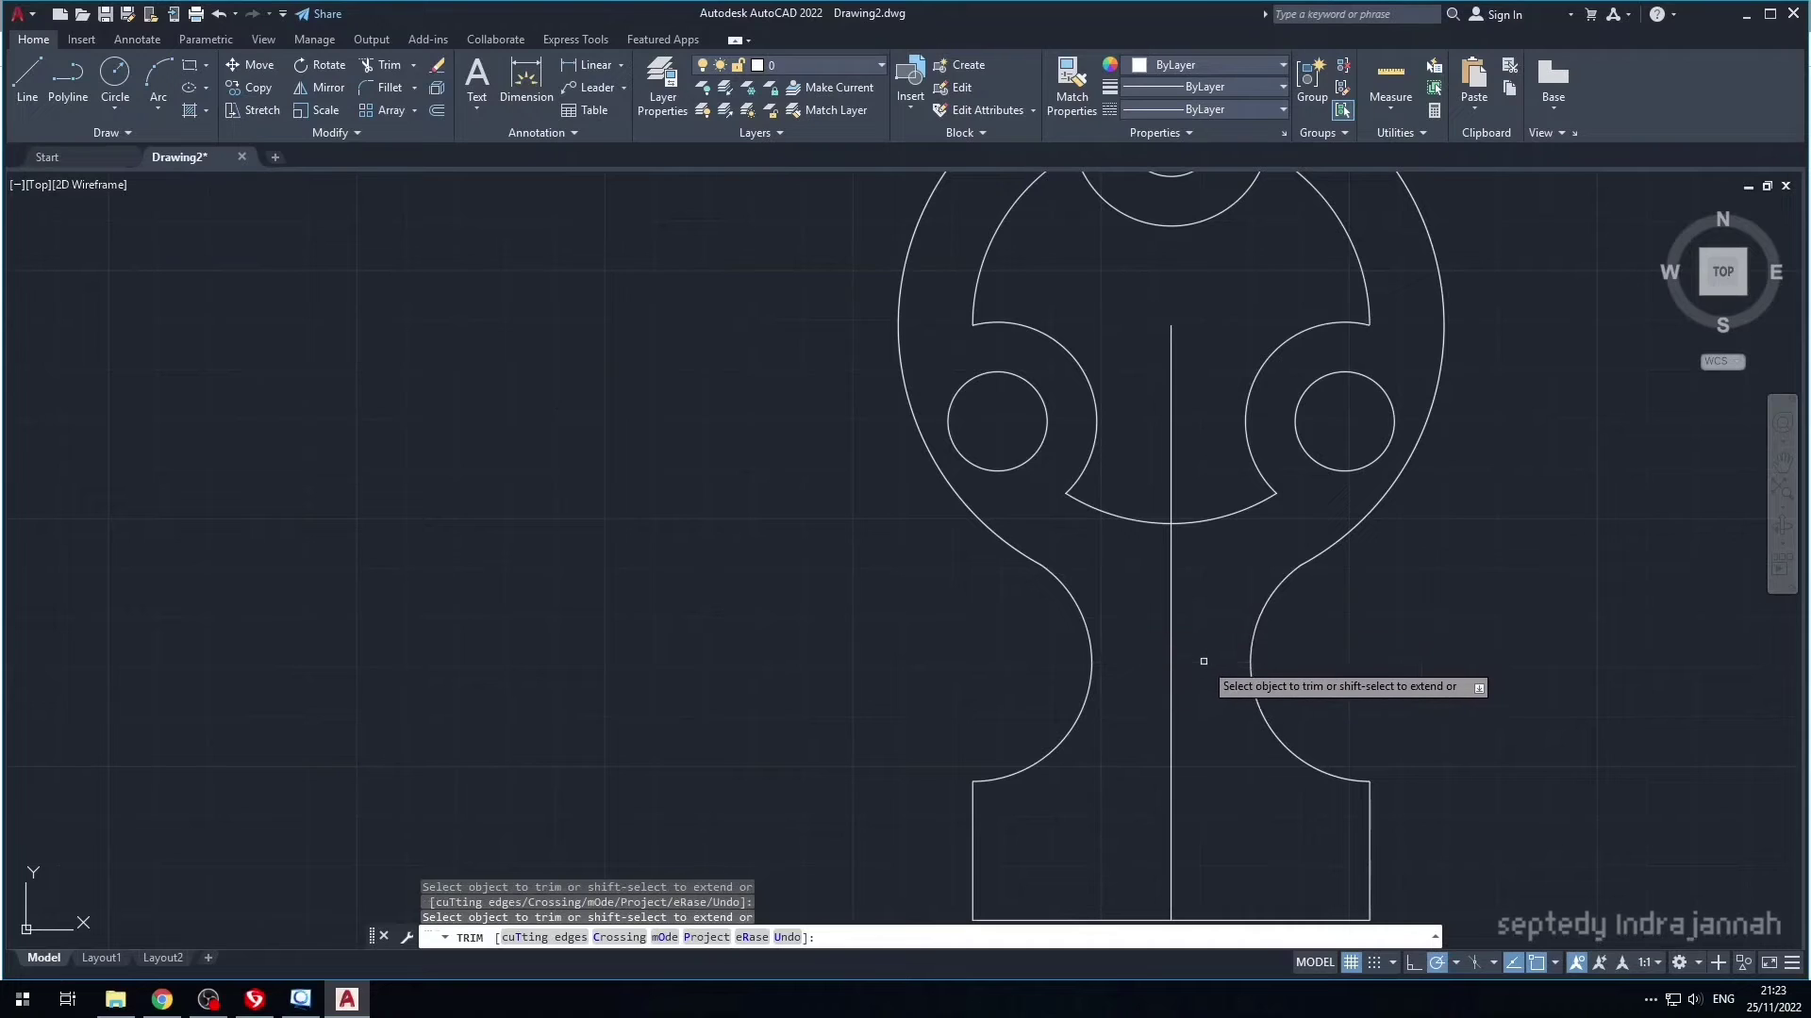
{"action": "scroll", "coordinate": [1224, 677], "scroll_direction": "down", "scroll_amount": 4}
{"action": "key", "text": "Escape"}
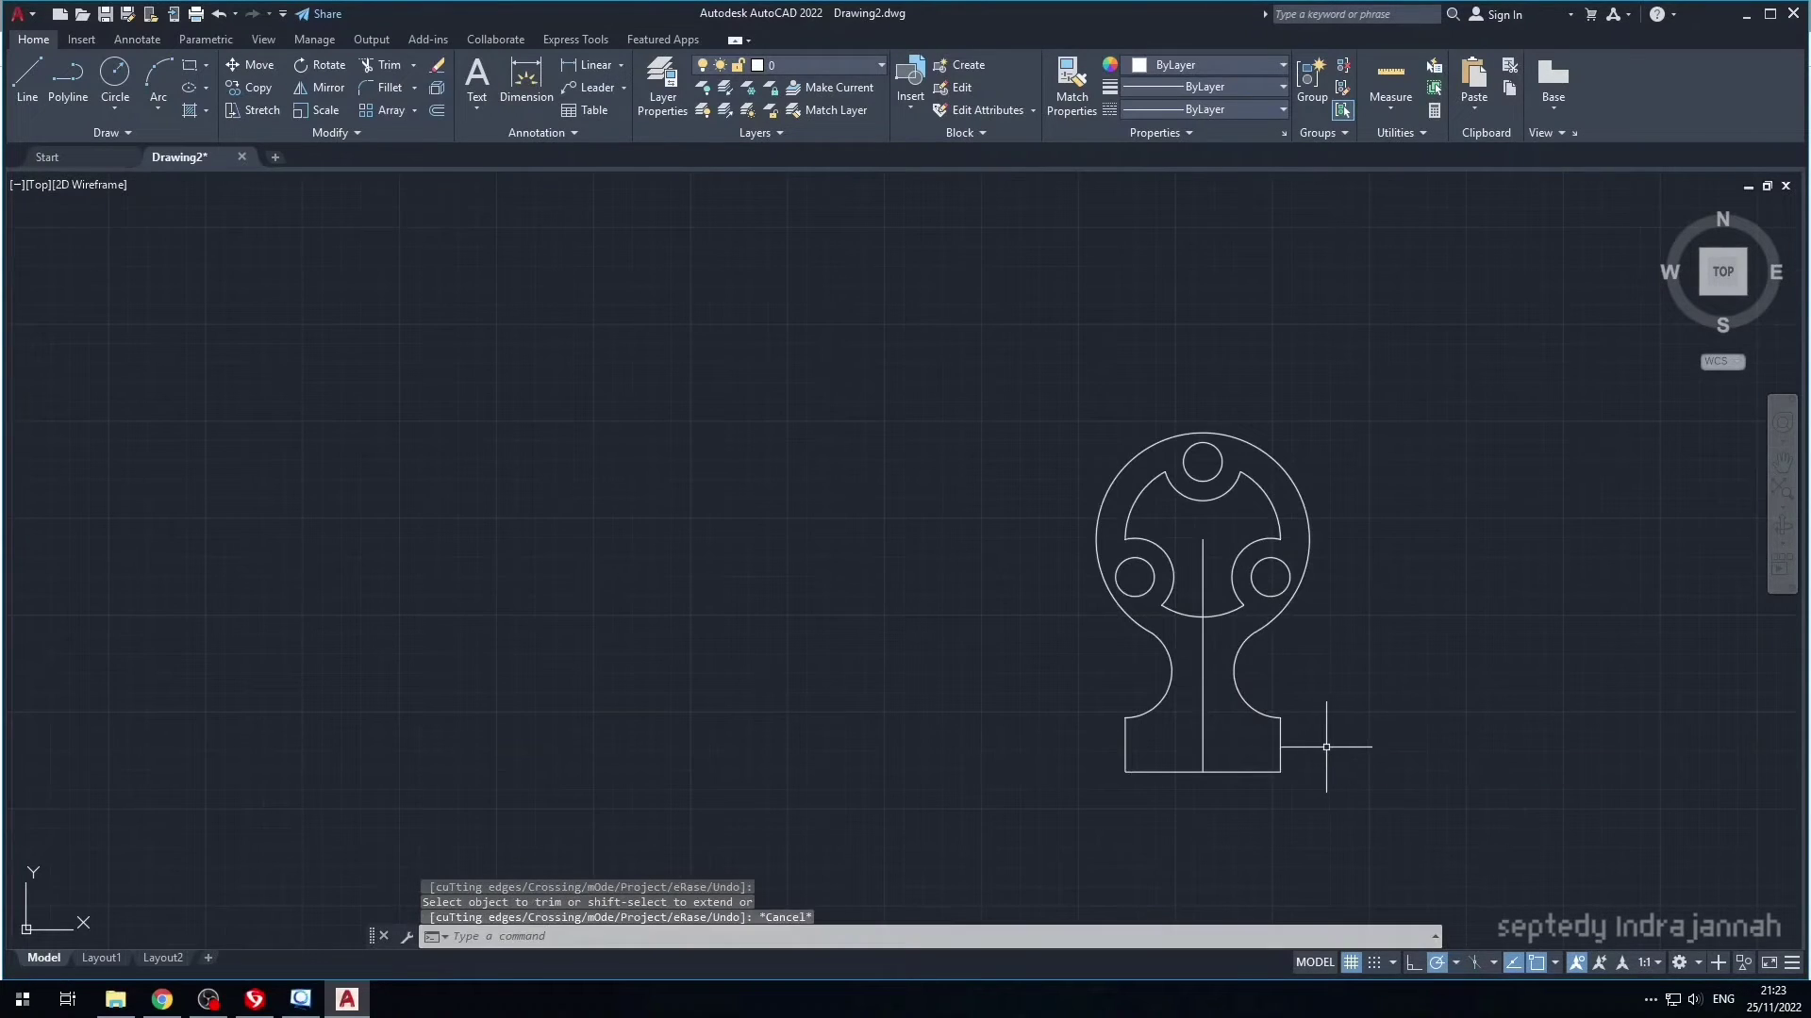
- Draw a horizontal line 140 long below the figure's base
{"action": "middle_click_drag", "start_coordinate": [1325, 747], "coordinate": [1304, 721]}
{"action": "type", "text": "l"}
{"action": "key", "text": "Return"}
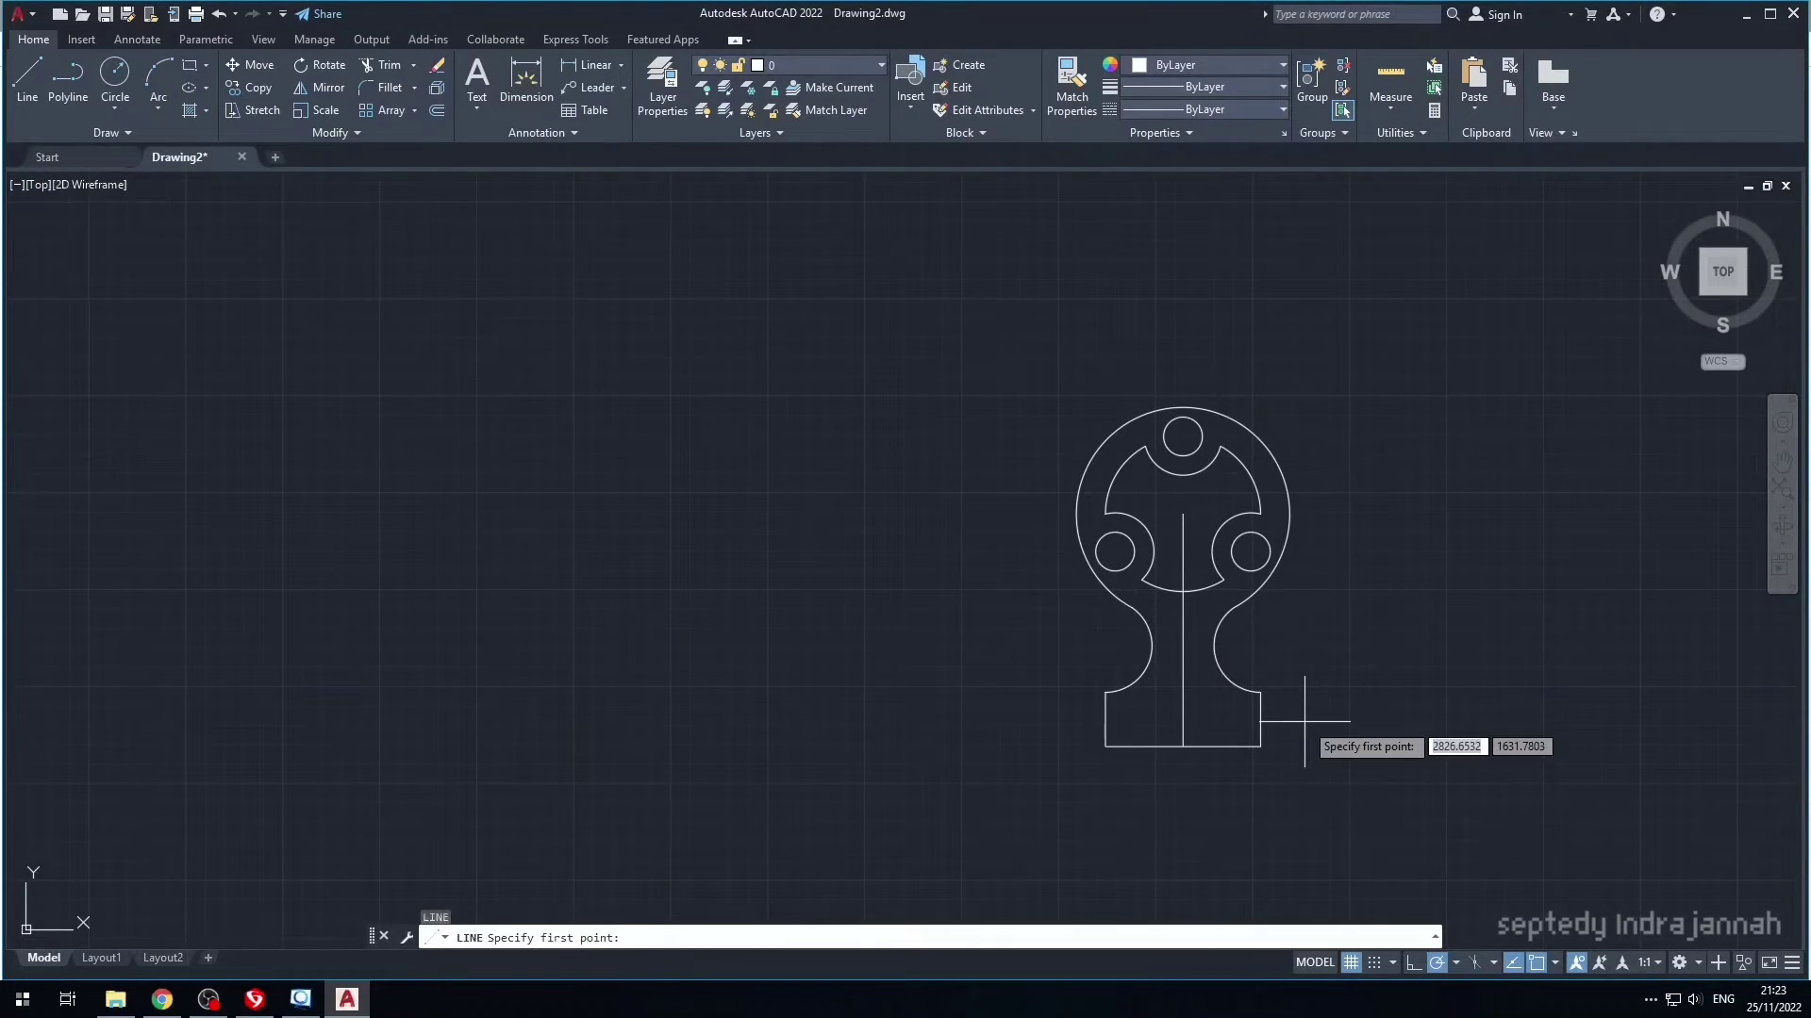
{"action": "left_click", "coordinate": [1085, 833]}
{"action": "type", "text": "14"}
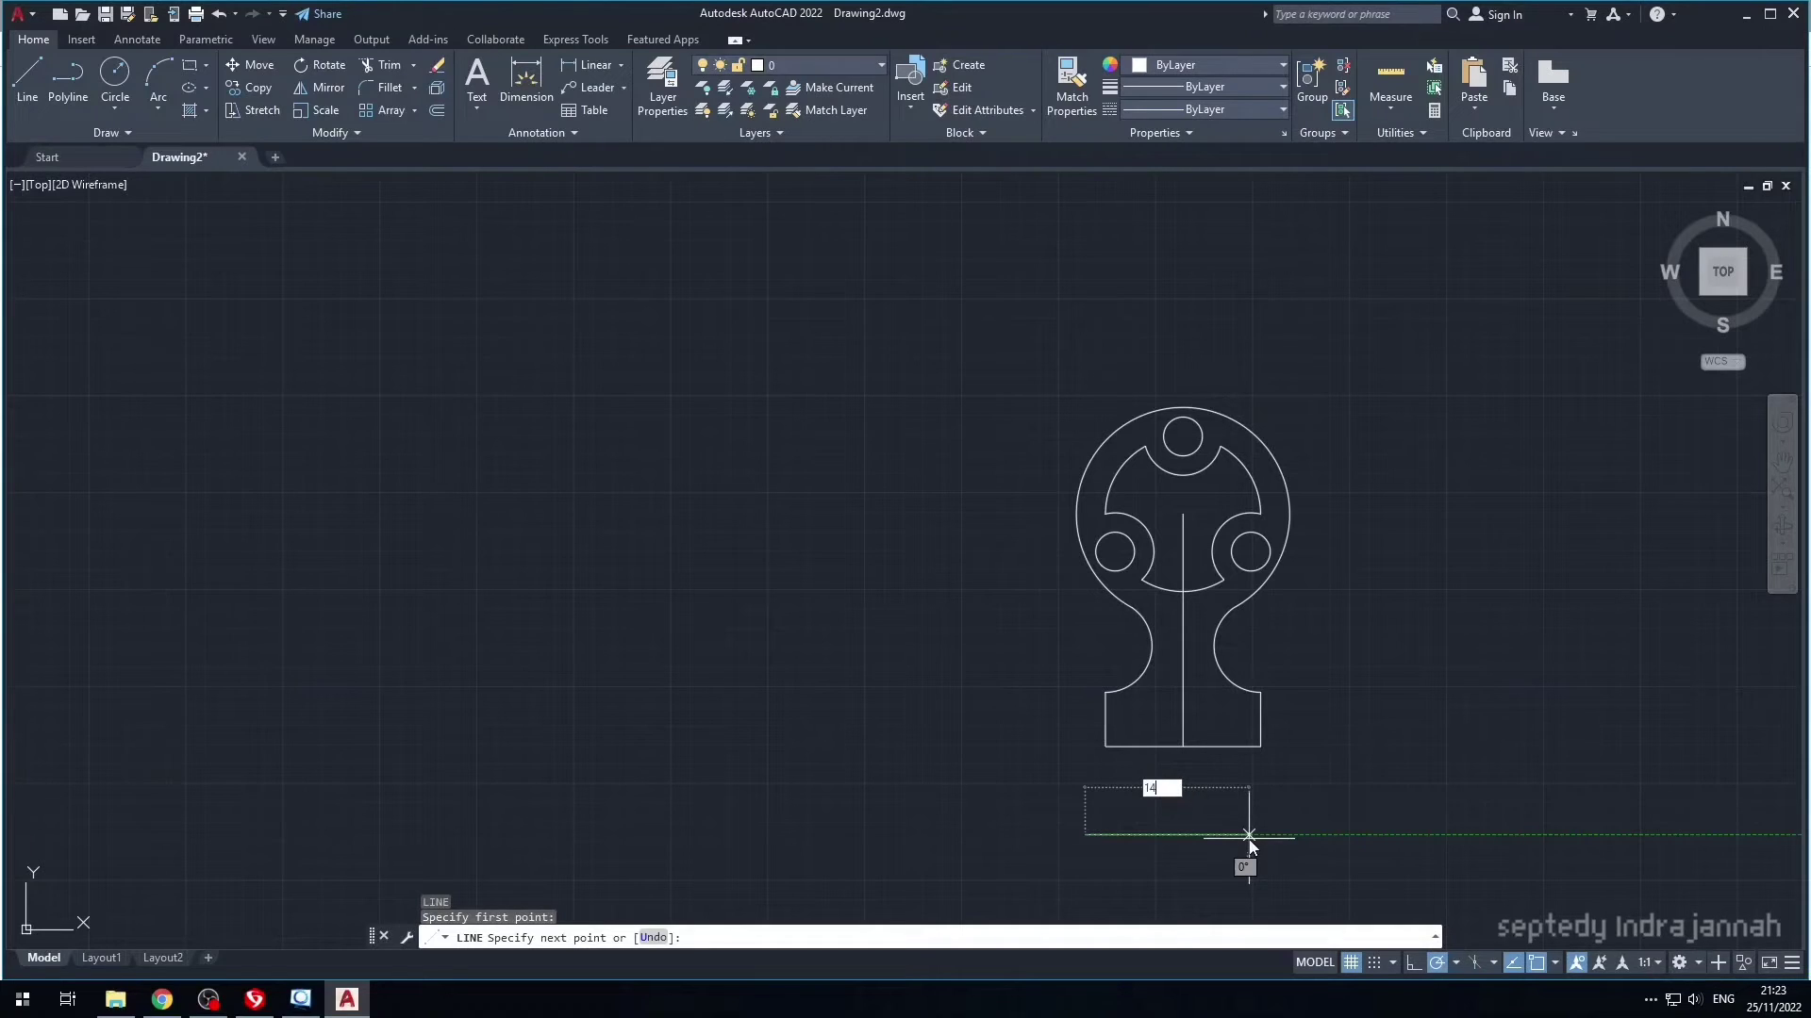
{"action": "type", "text": "0"}
{"action": "key", "text": "Return"}
{"action": "key", "text": "Escape"}
- Move the 140-long line by its midpoint onto the base line's midpoint
{"action": "left_click", "coordinate": [1245, 835]}
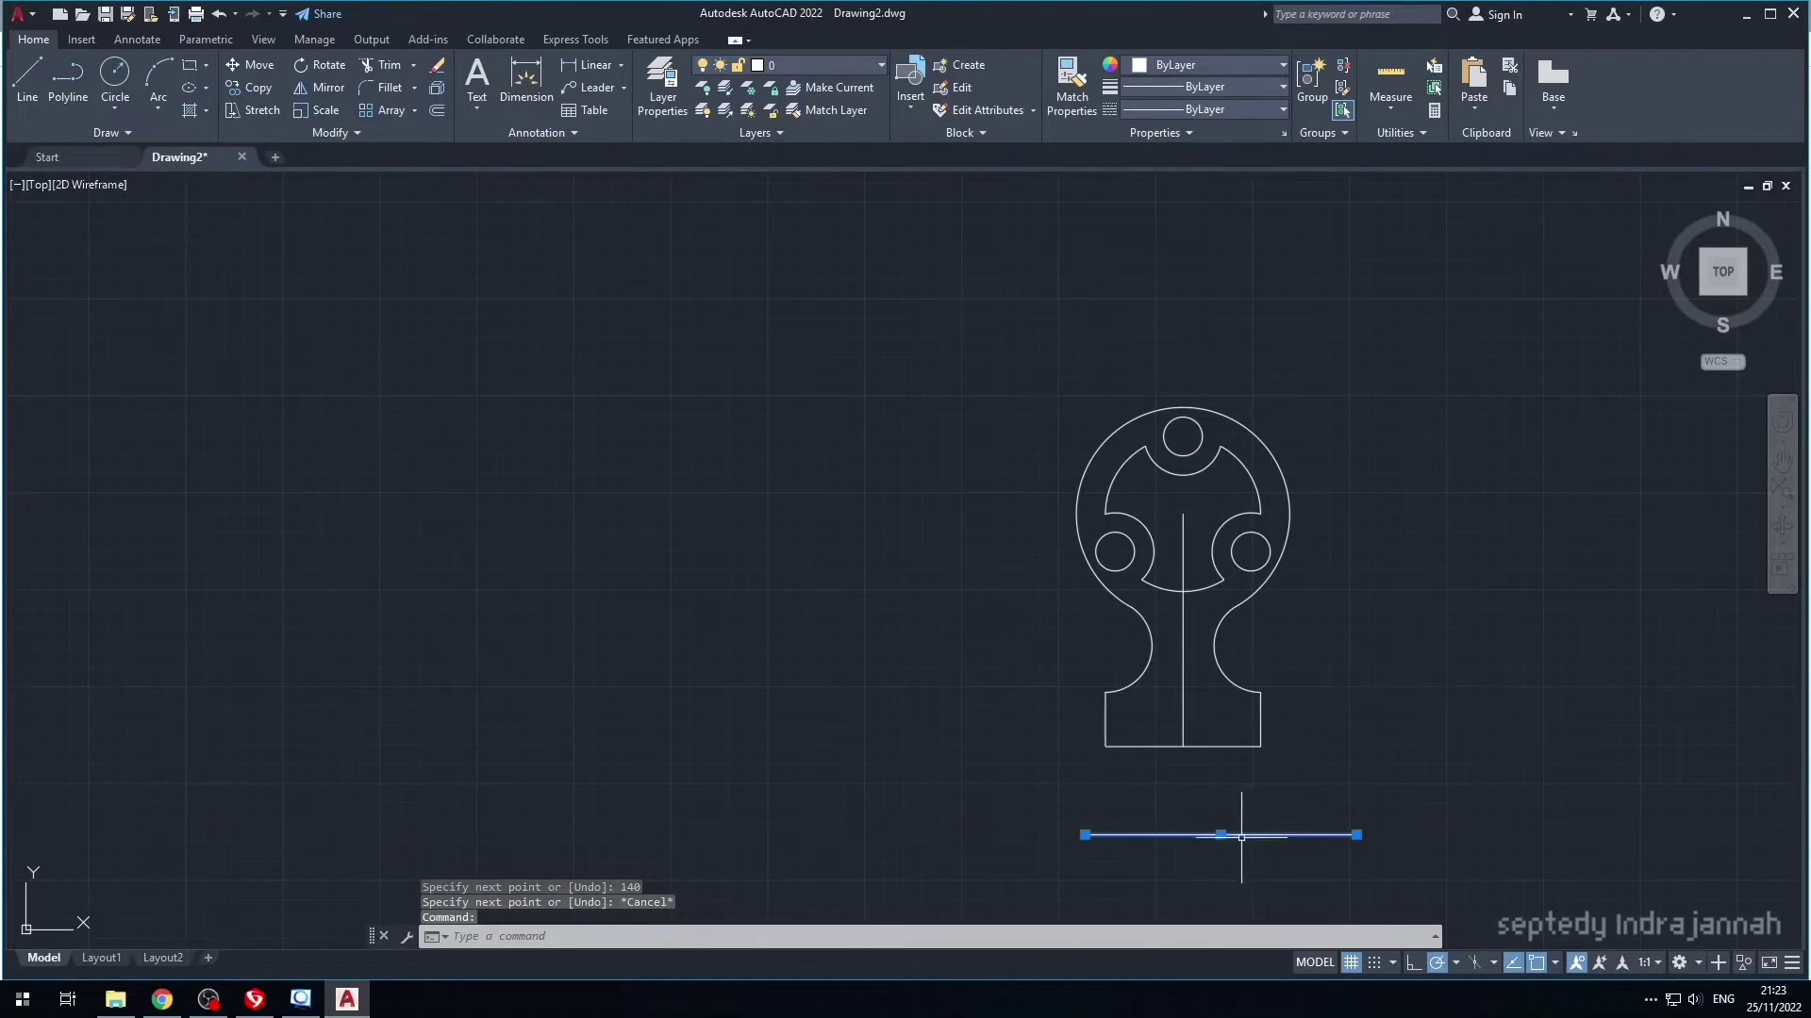
{"action": "left_click", "coordinate": [1221, 835]}
{"action": "left_click", "coordinate": [1182, 747]}
{"action": "key", "text": "Escape"}
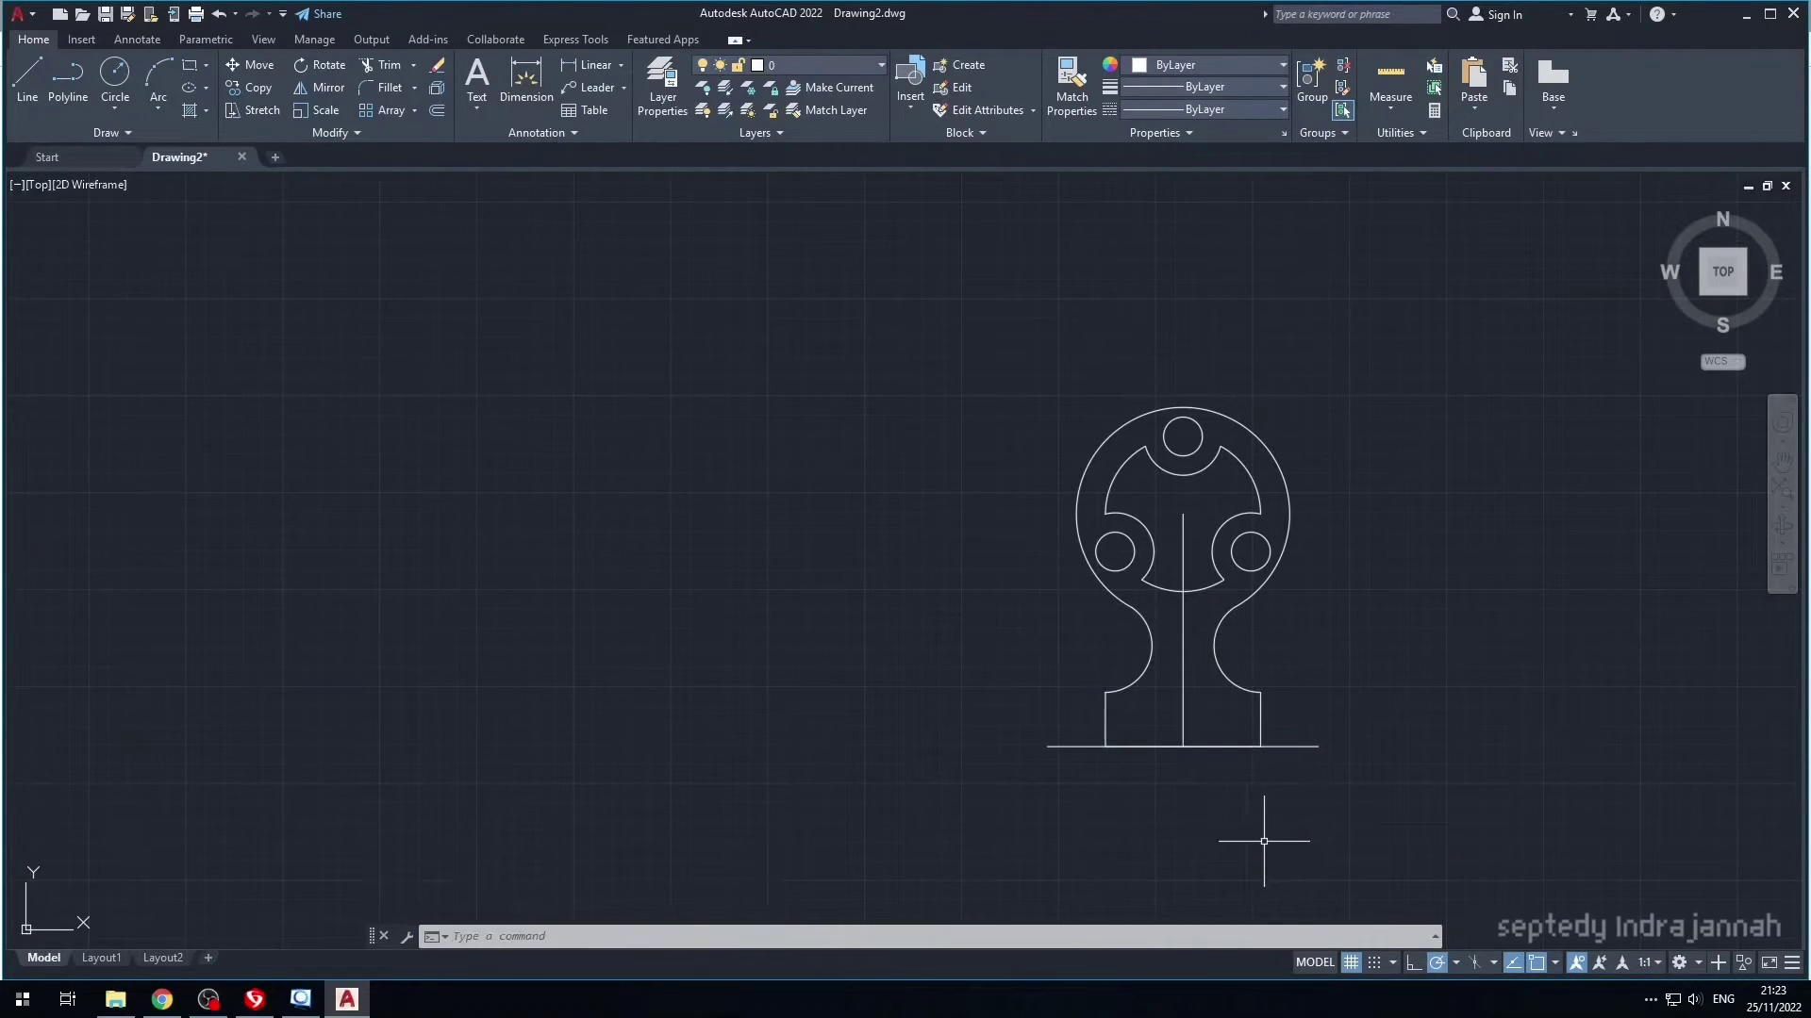
- Draw a vertical line from the base's left end up to the left neck arc's lower-end level, then a horizontal line to that arc end
{"action": "key", "text": "space"}
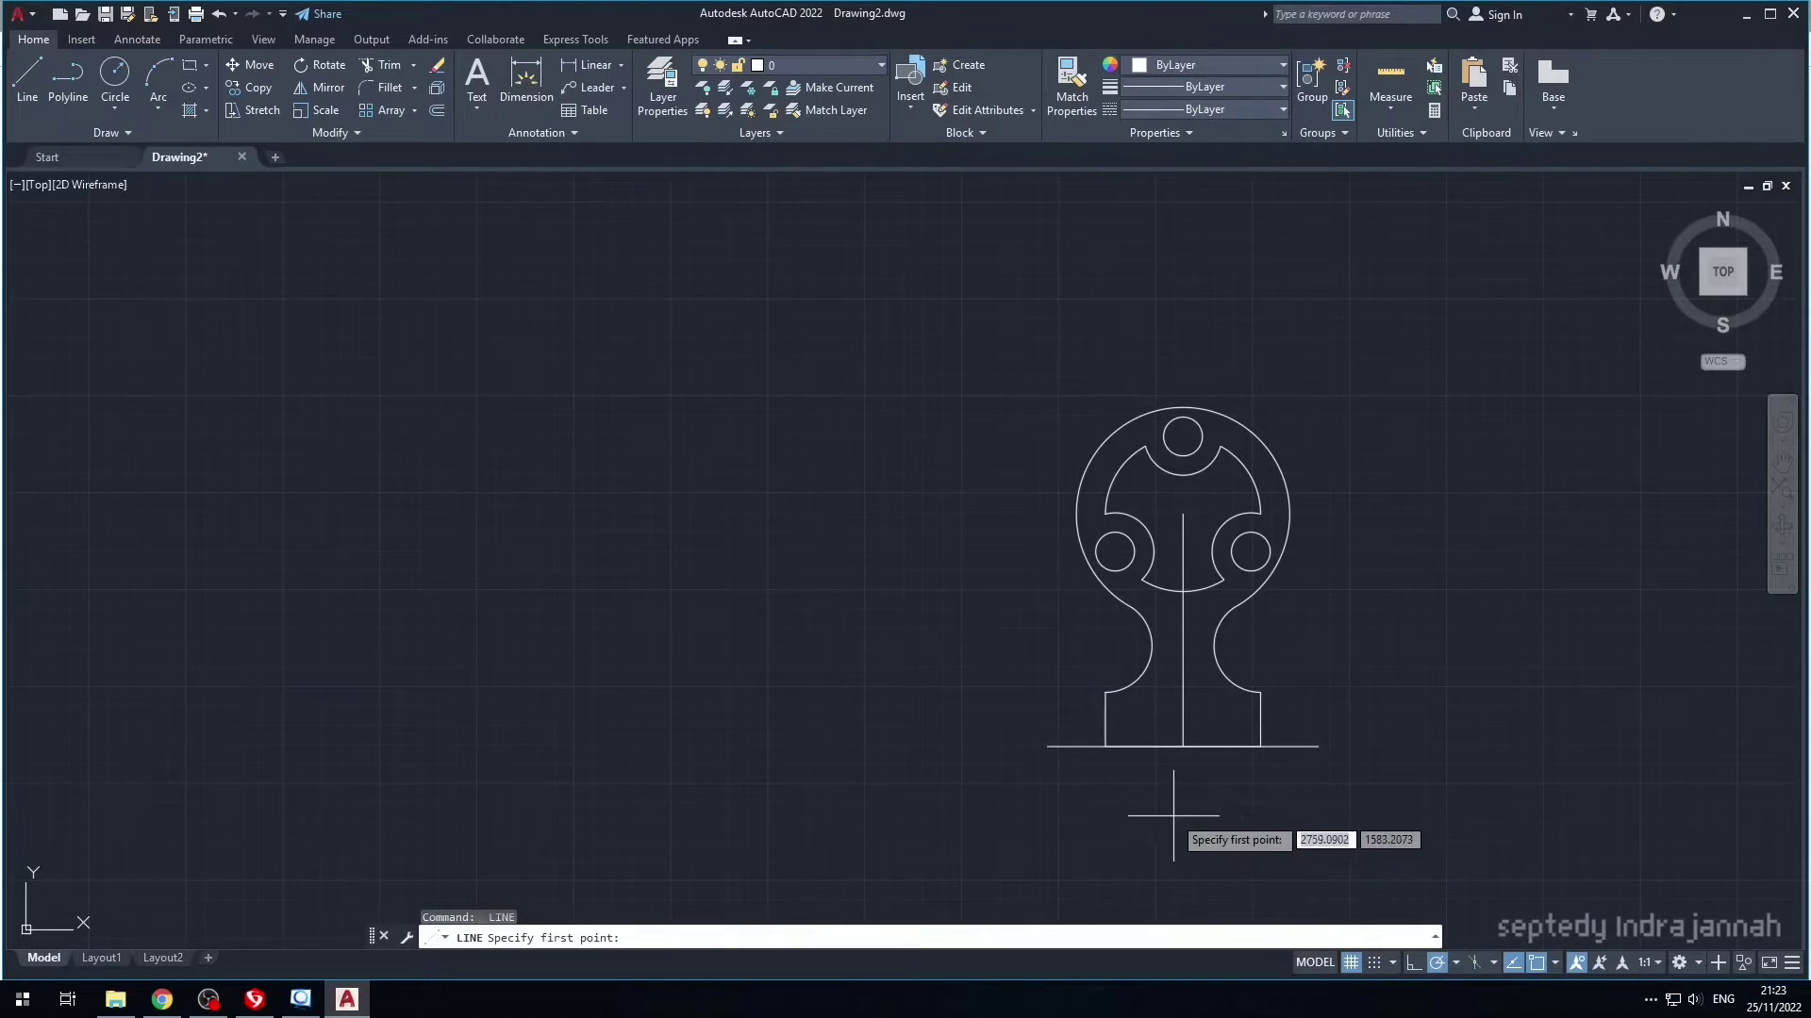
{"action": "left_click", "coordinate": [1046, 746]}
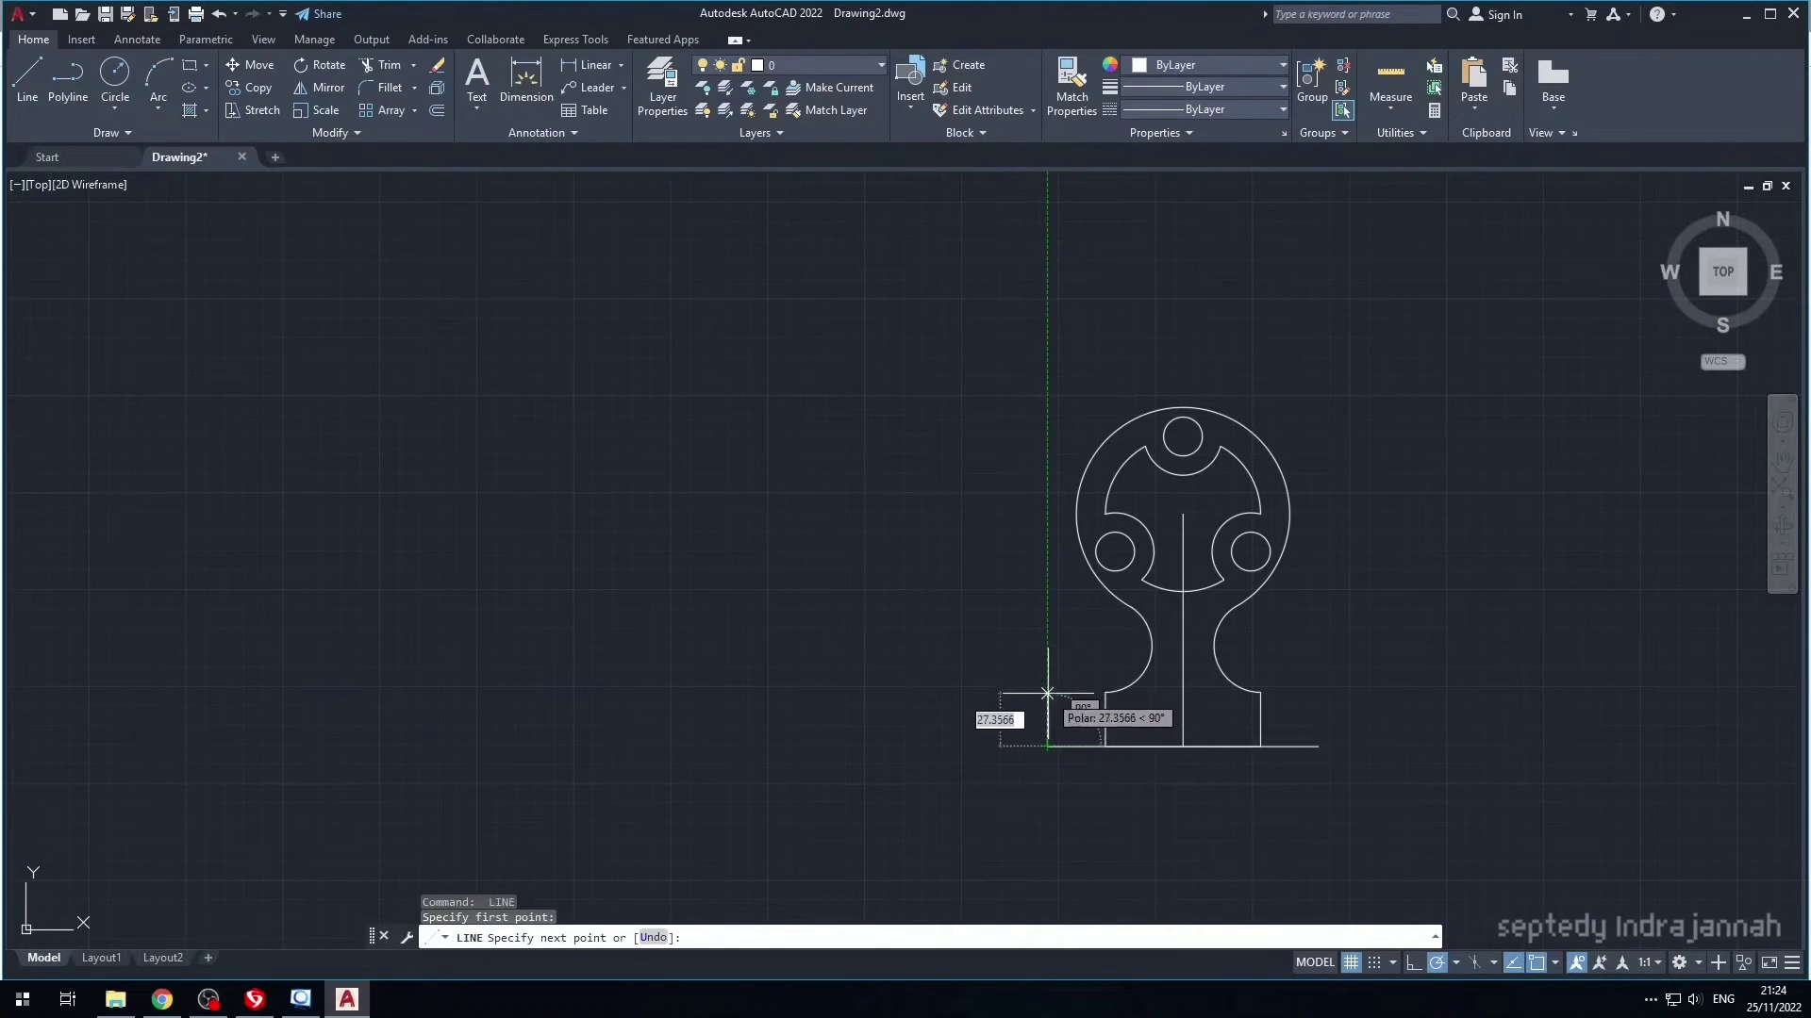
{"action": "left_click", "coordinate": [1047, 693]}
{"action": "left_click", "coordinate": [1105, 693]}
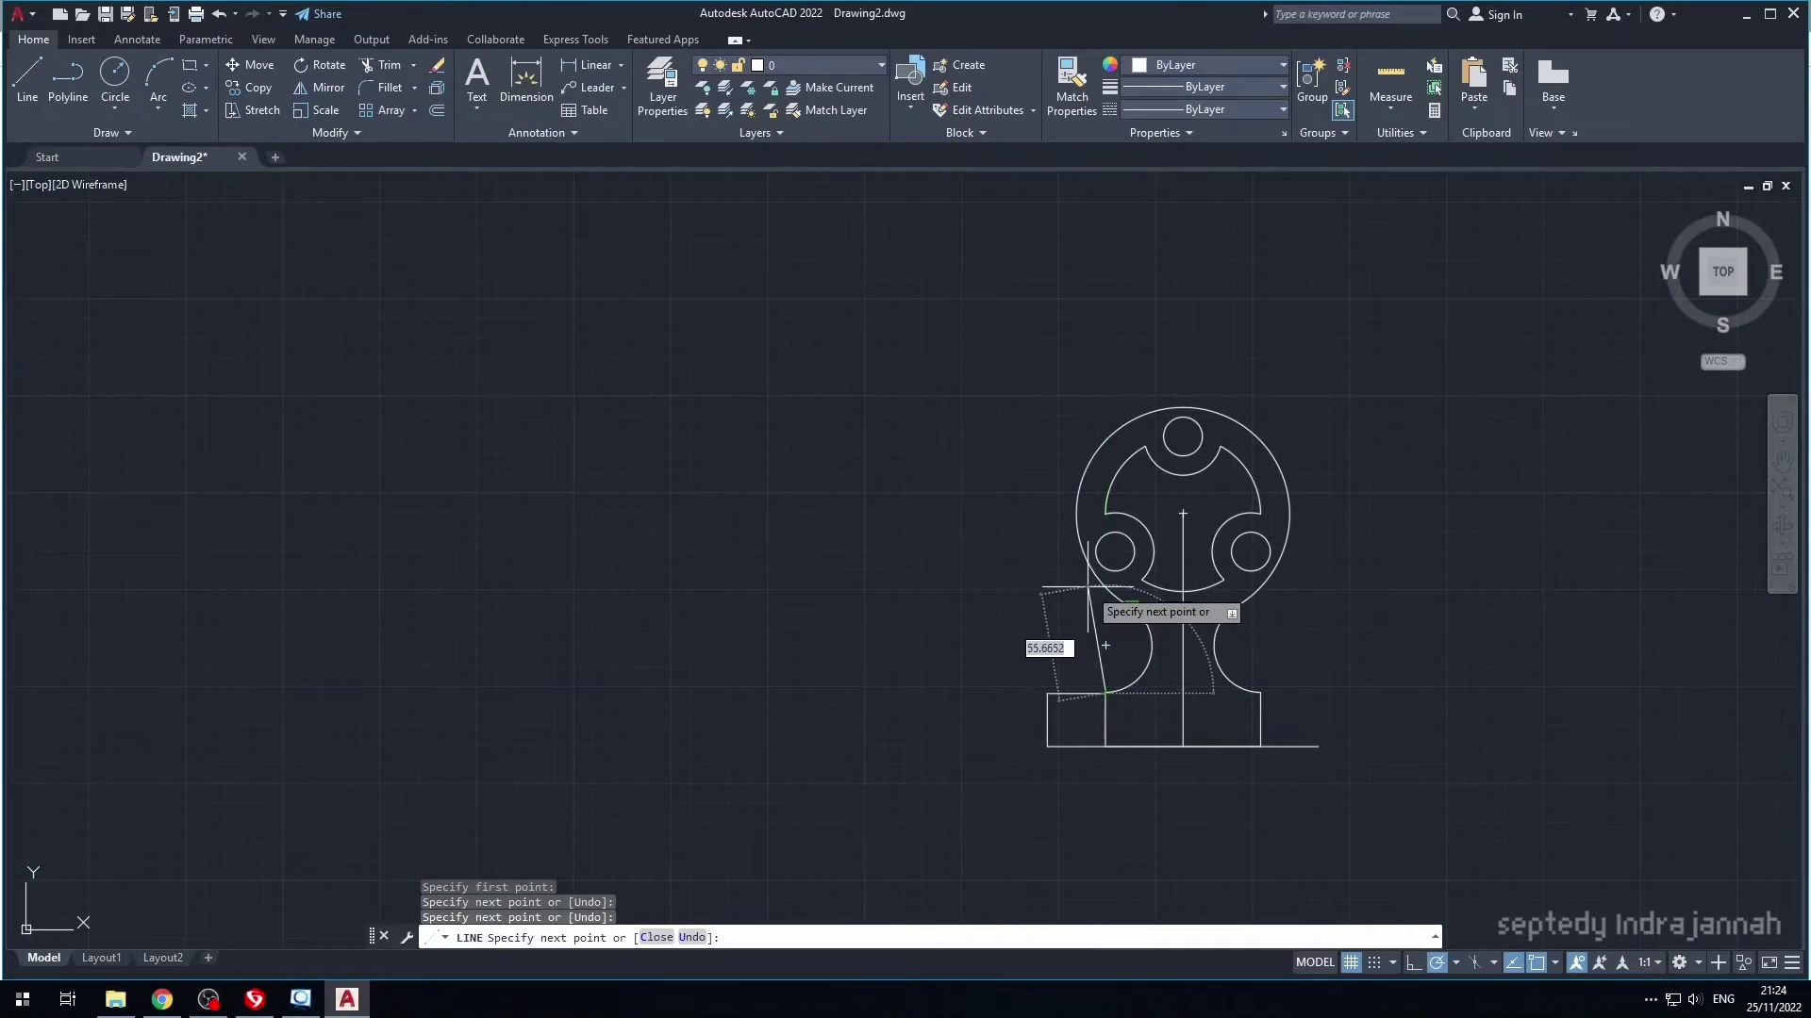
{"action": "key", "text": "space"}
- Fillet the upper outer corner of the left foot with a radius of 25
{"action": "scroll", "coordinate": [1094, 688], "scroll_direction": "up", "scroll_amount": 8}
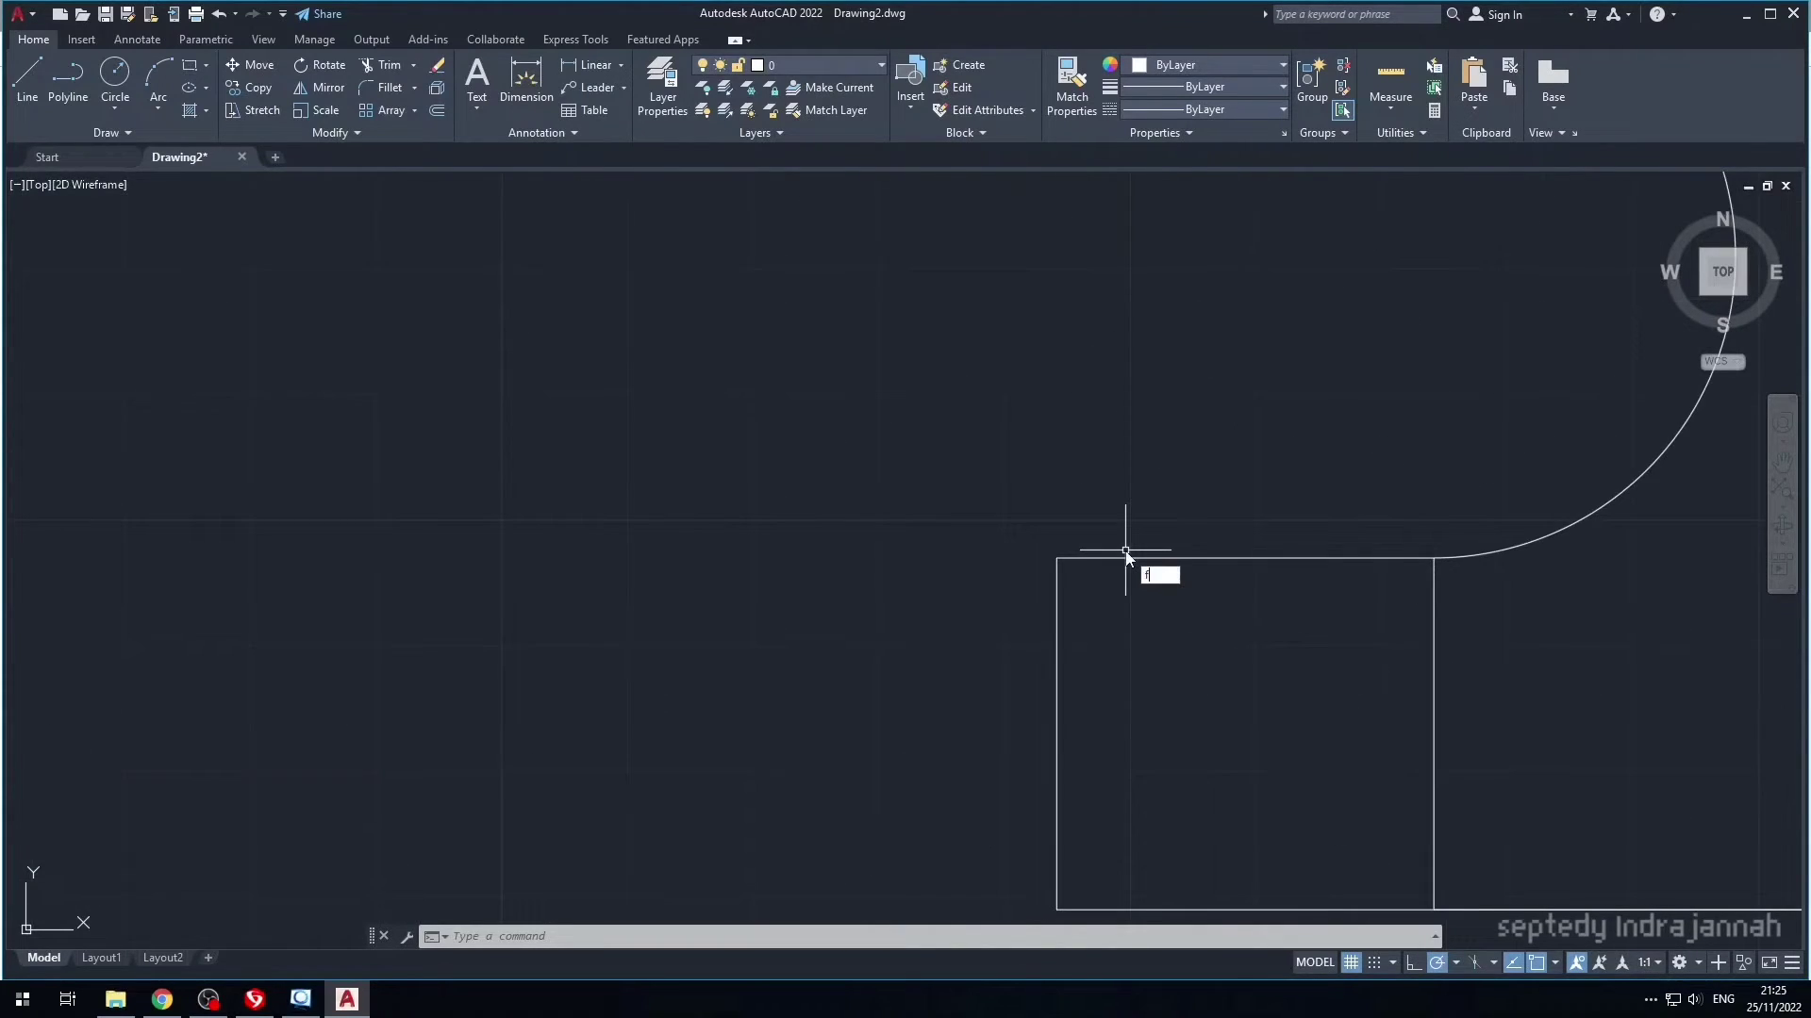
{"action": "key", "text": "Return"}
{"action": "type", "text": "r"}
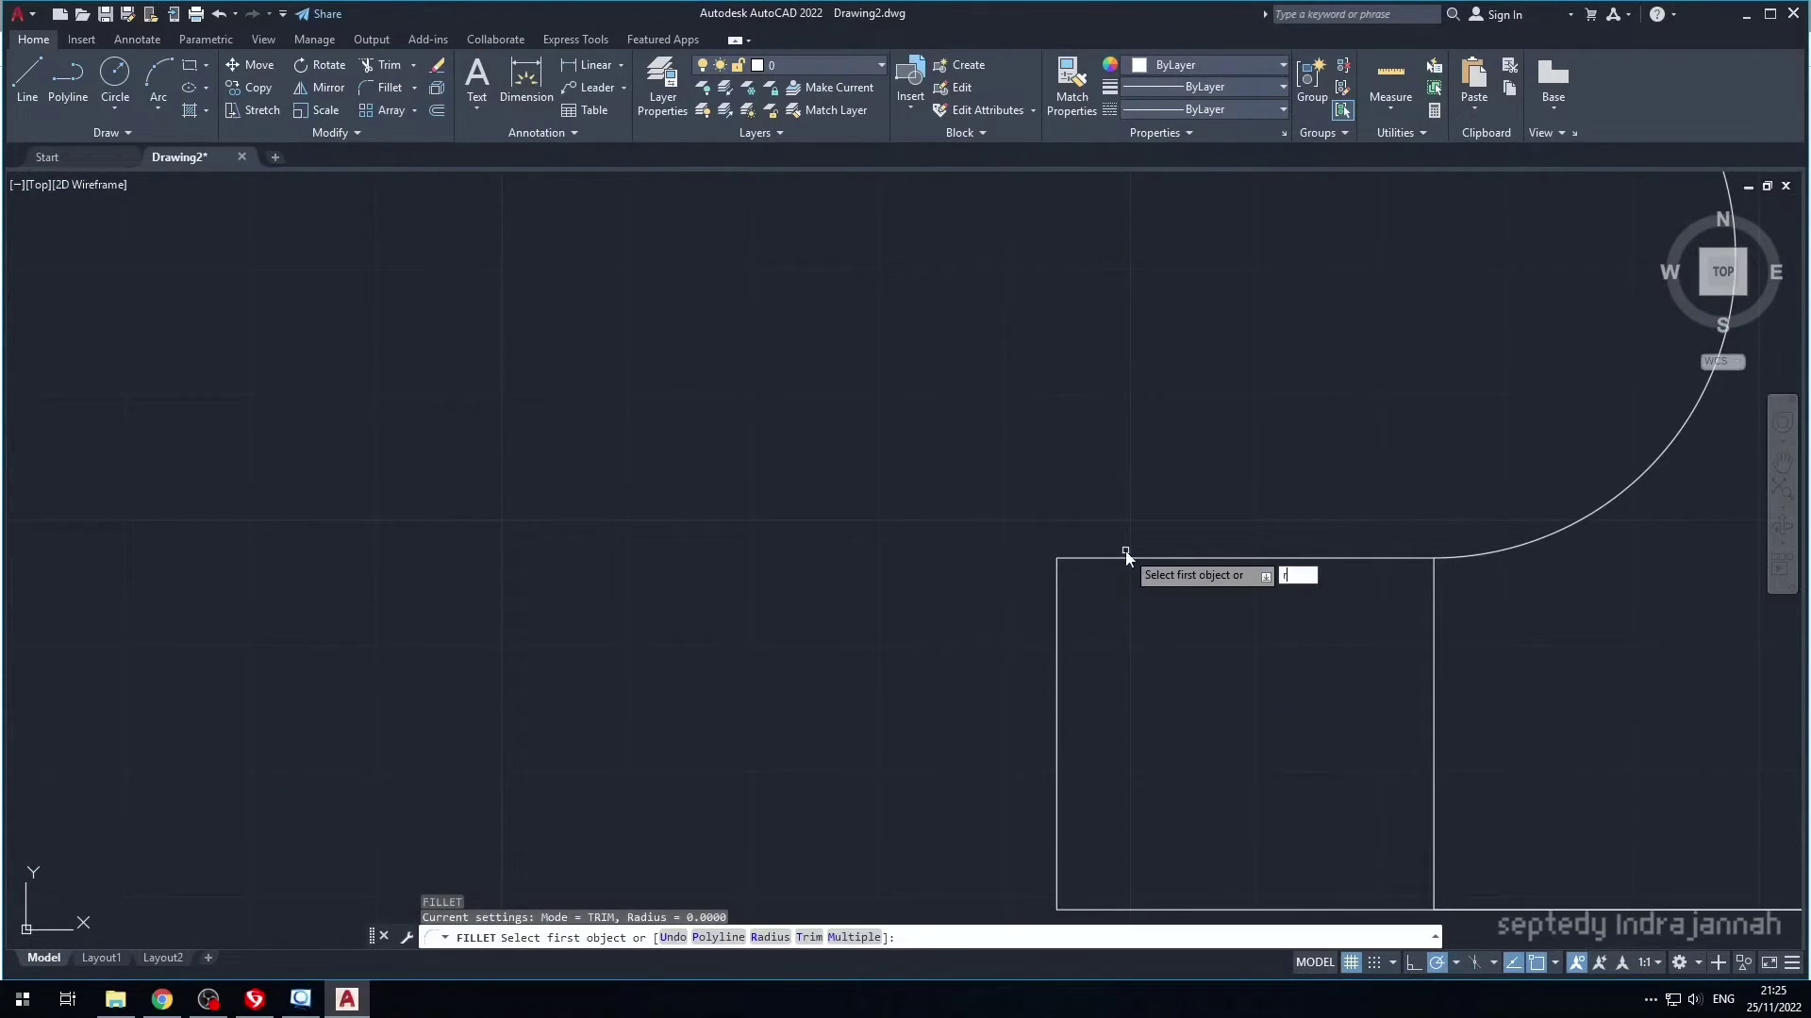
{"action": "key", "text": "Return"}
{"action": "type", "text": "25"}
{"action": "key", "text": "Return"}
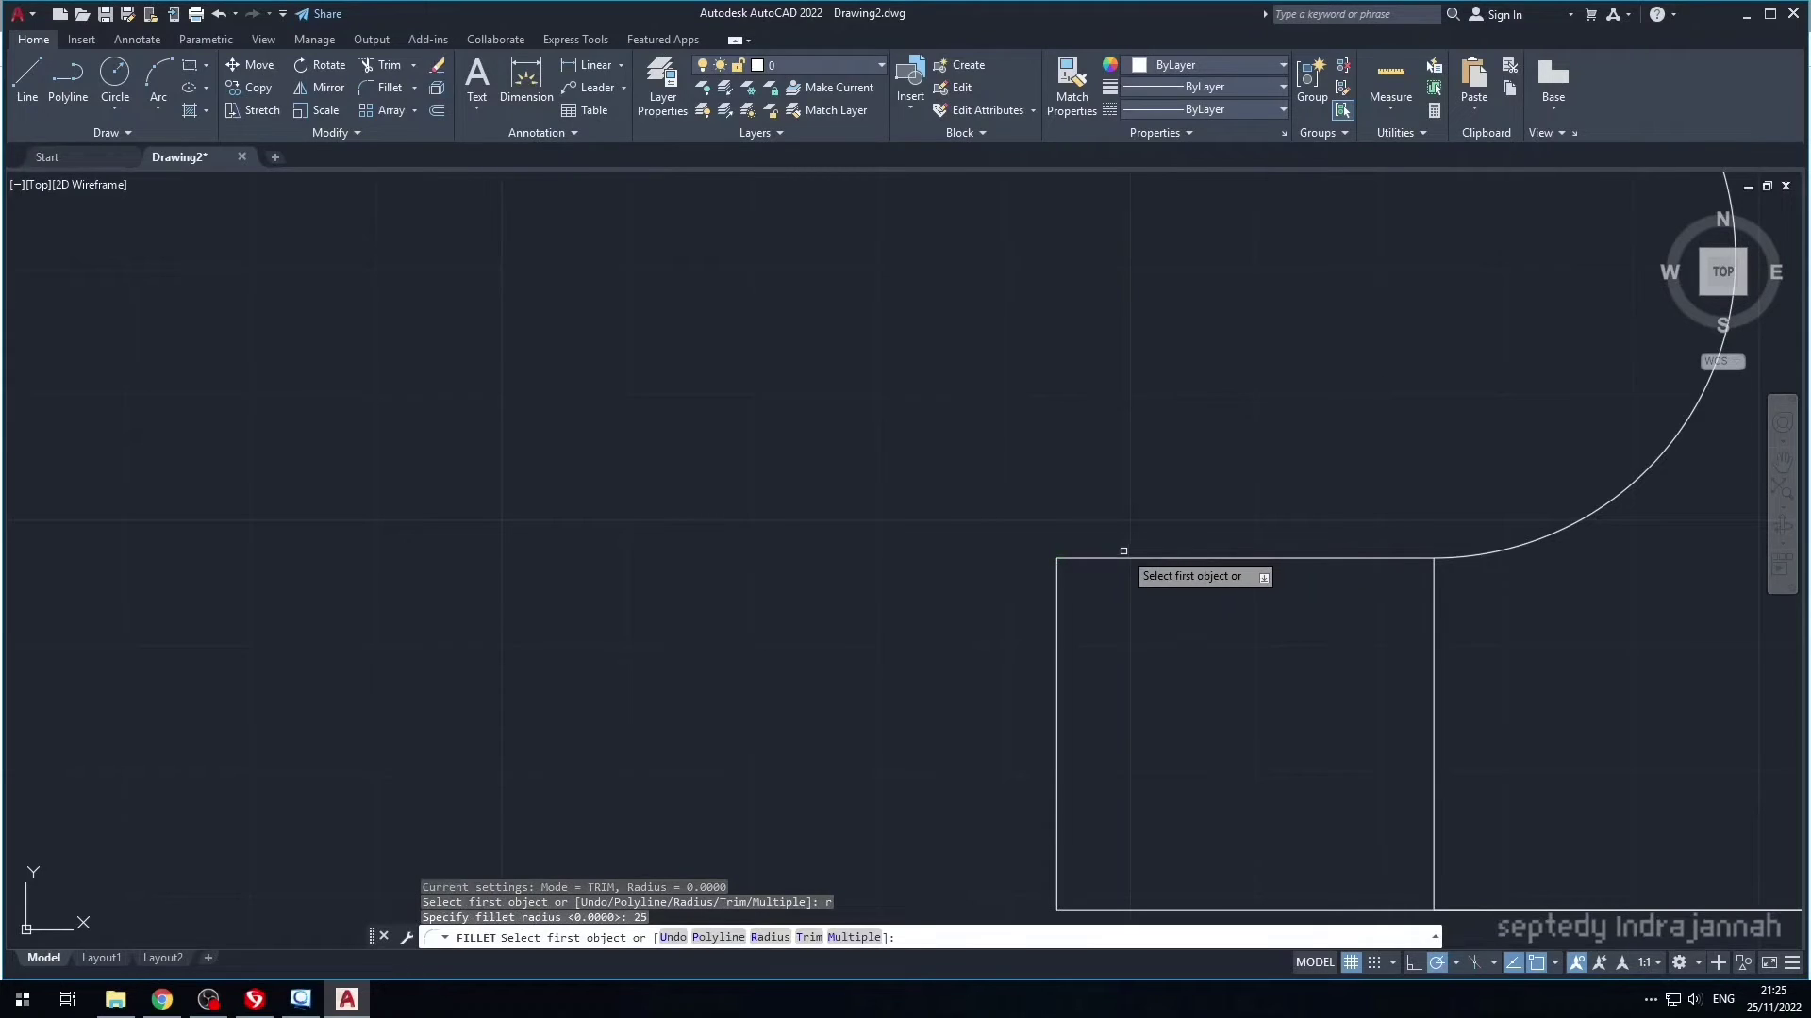
{"action": "left_click", "coordinate": [1130, 556]}
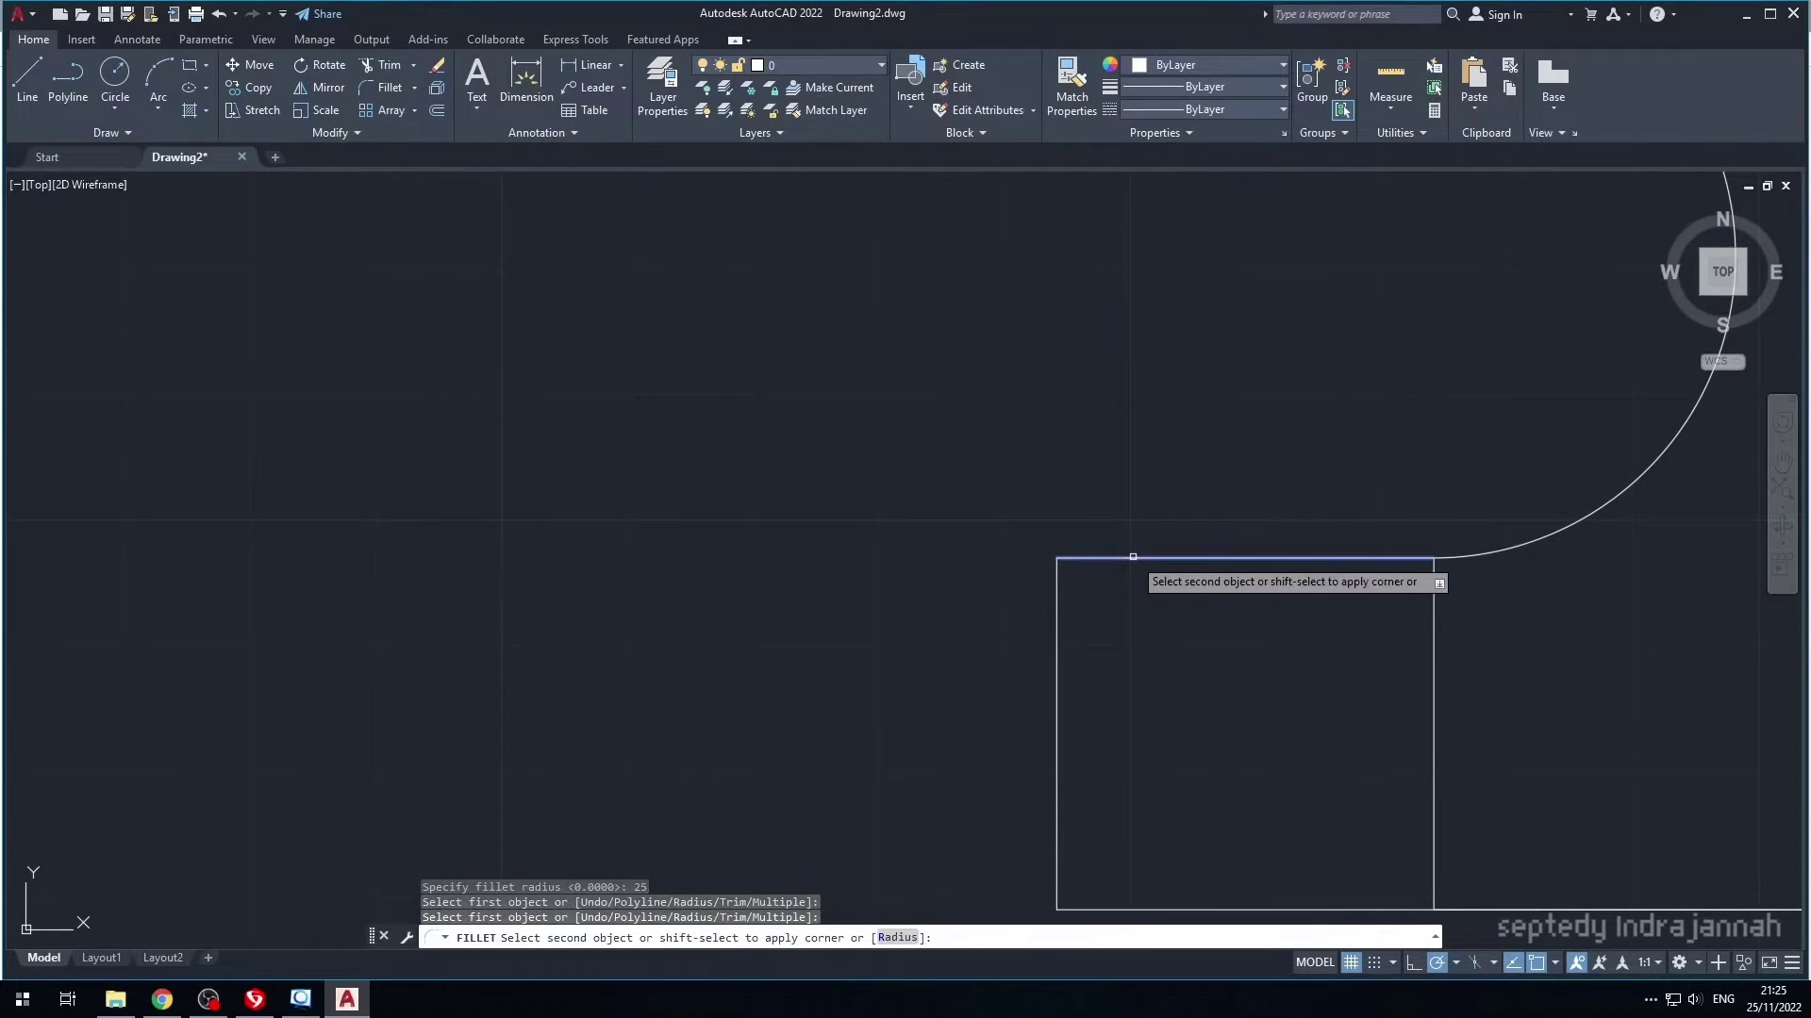
{"action": "left_click", "coordinate": [1059, 607]}
{"action": "scroll", "coordinate": [1192, 763], "scroll_direction": "down", "scroll_amount": 2}
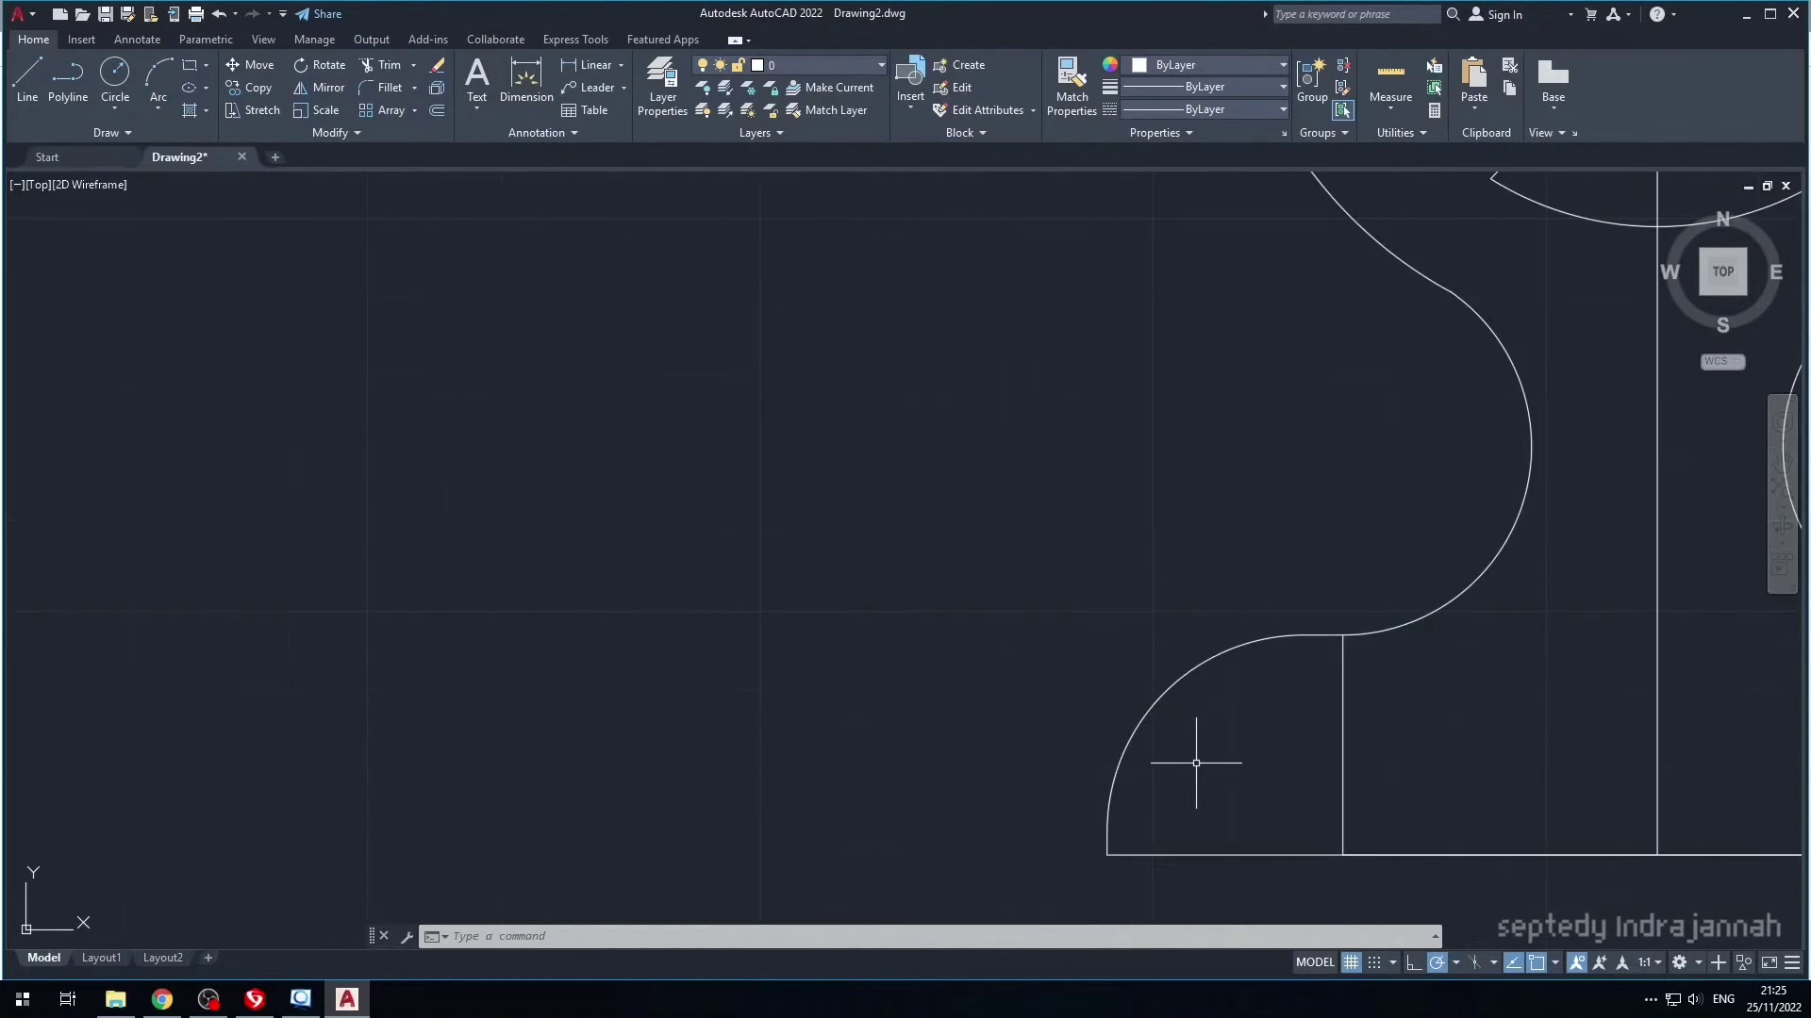
- Mirror the left foot's fillet arc and its two short adjoining lines across the vertical centre line, keeping the originals
{"action": "key", "text": "ctrl+z"}
{"action": "left_click", "coordinate": [1286, 717]}
{"action": "left_click", "coordinate": [1005, 238]}
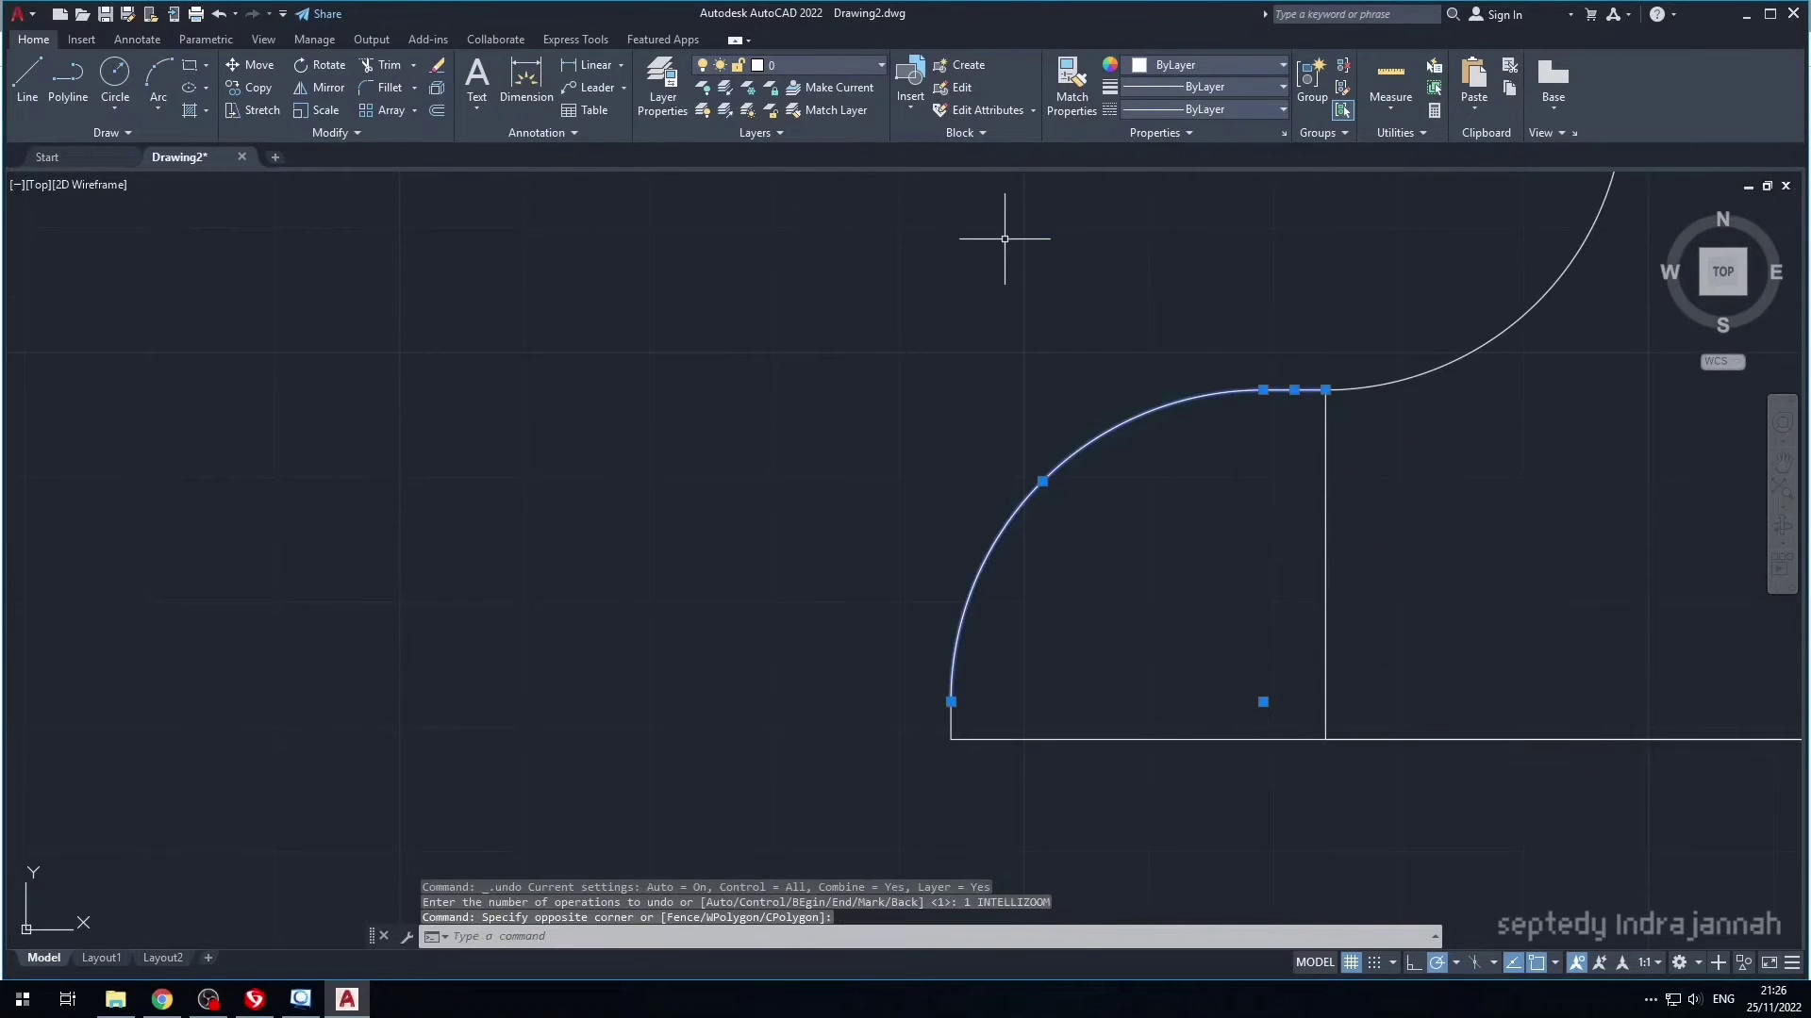
{"action": "left_click", "coordinate": [1046, 725]}
{"action": "left_click", "coordinate": [836, 660]}
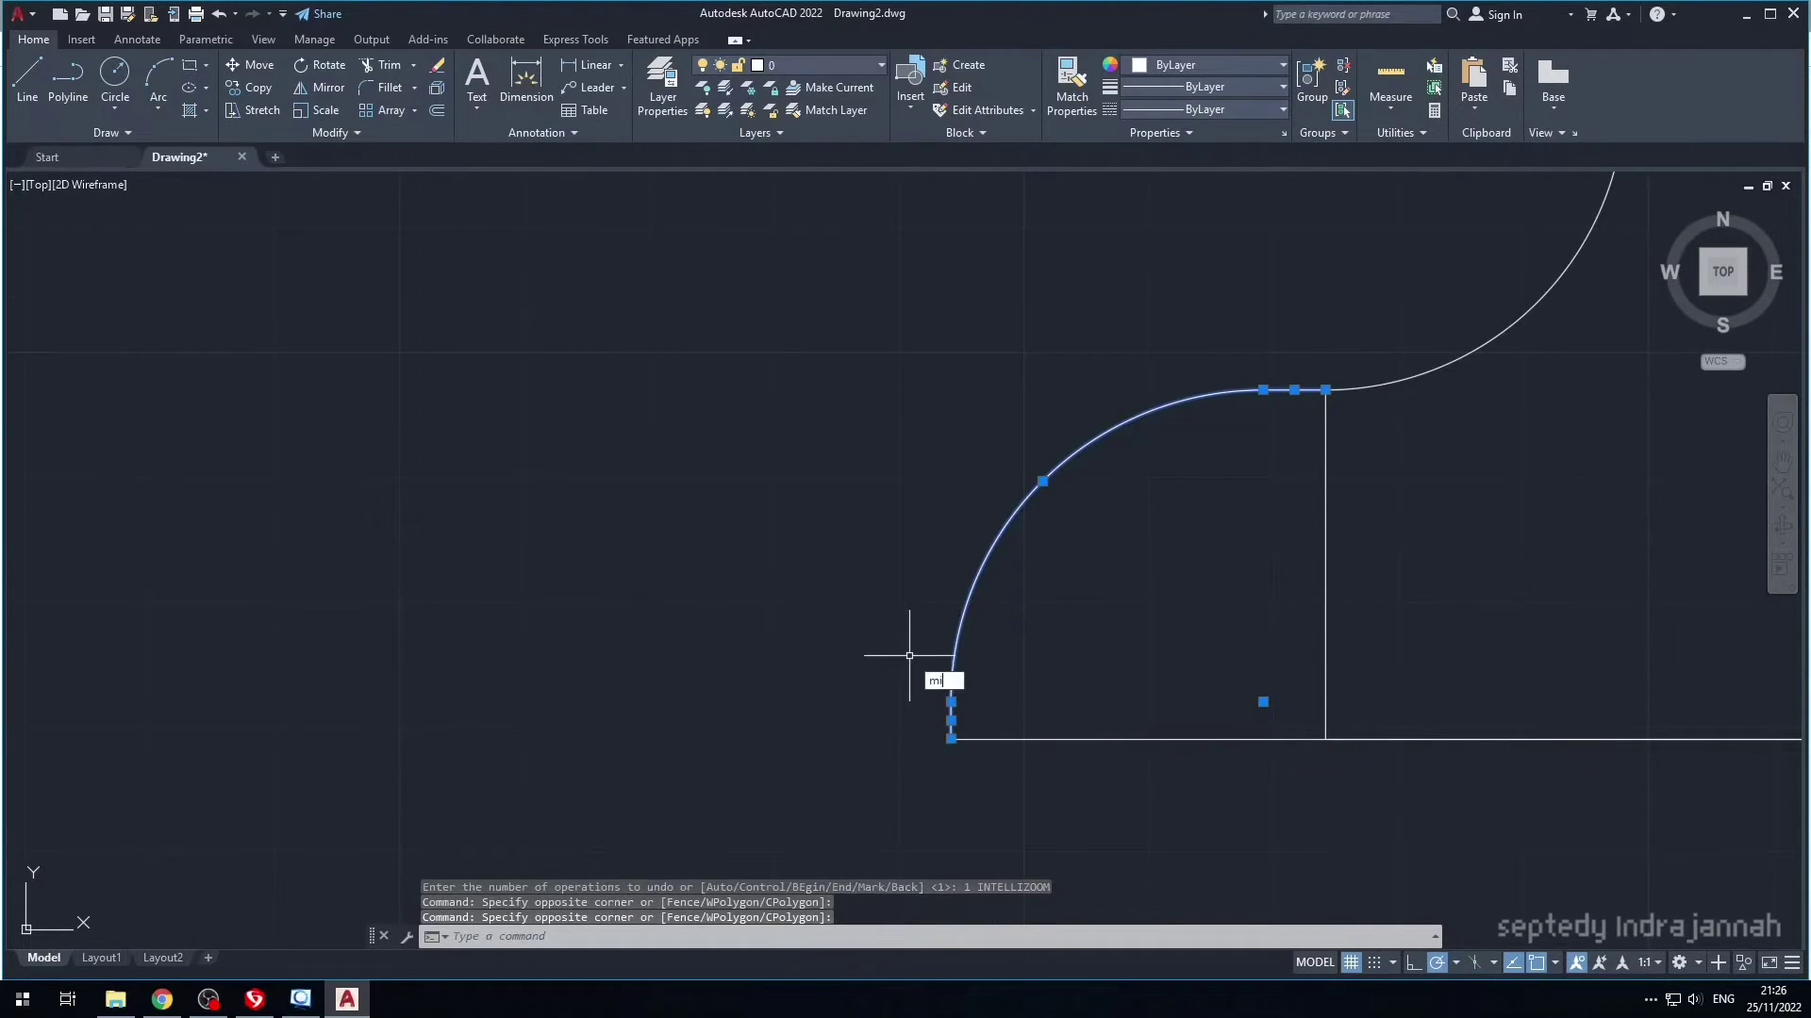
{"action": "key", "text": "Return"}
{"action": "scroll", "coordinate": [1598, 665], "scroll_direction": "down", "scroll_amount": 4}
{"action": "middle_click_drag", "start_coordinate": [1640, 659], "coordinate": [1198, 738]}
{"action": "scroll", "coordinate": [1216, 761], "scroll_direction": "up", "scroll_amount": 2}
{"action": "left_click", "coordinate": [1248, 781]}
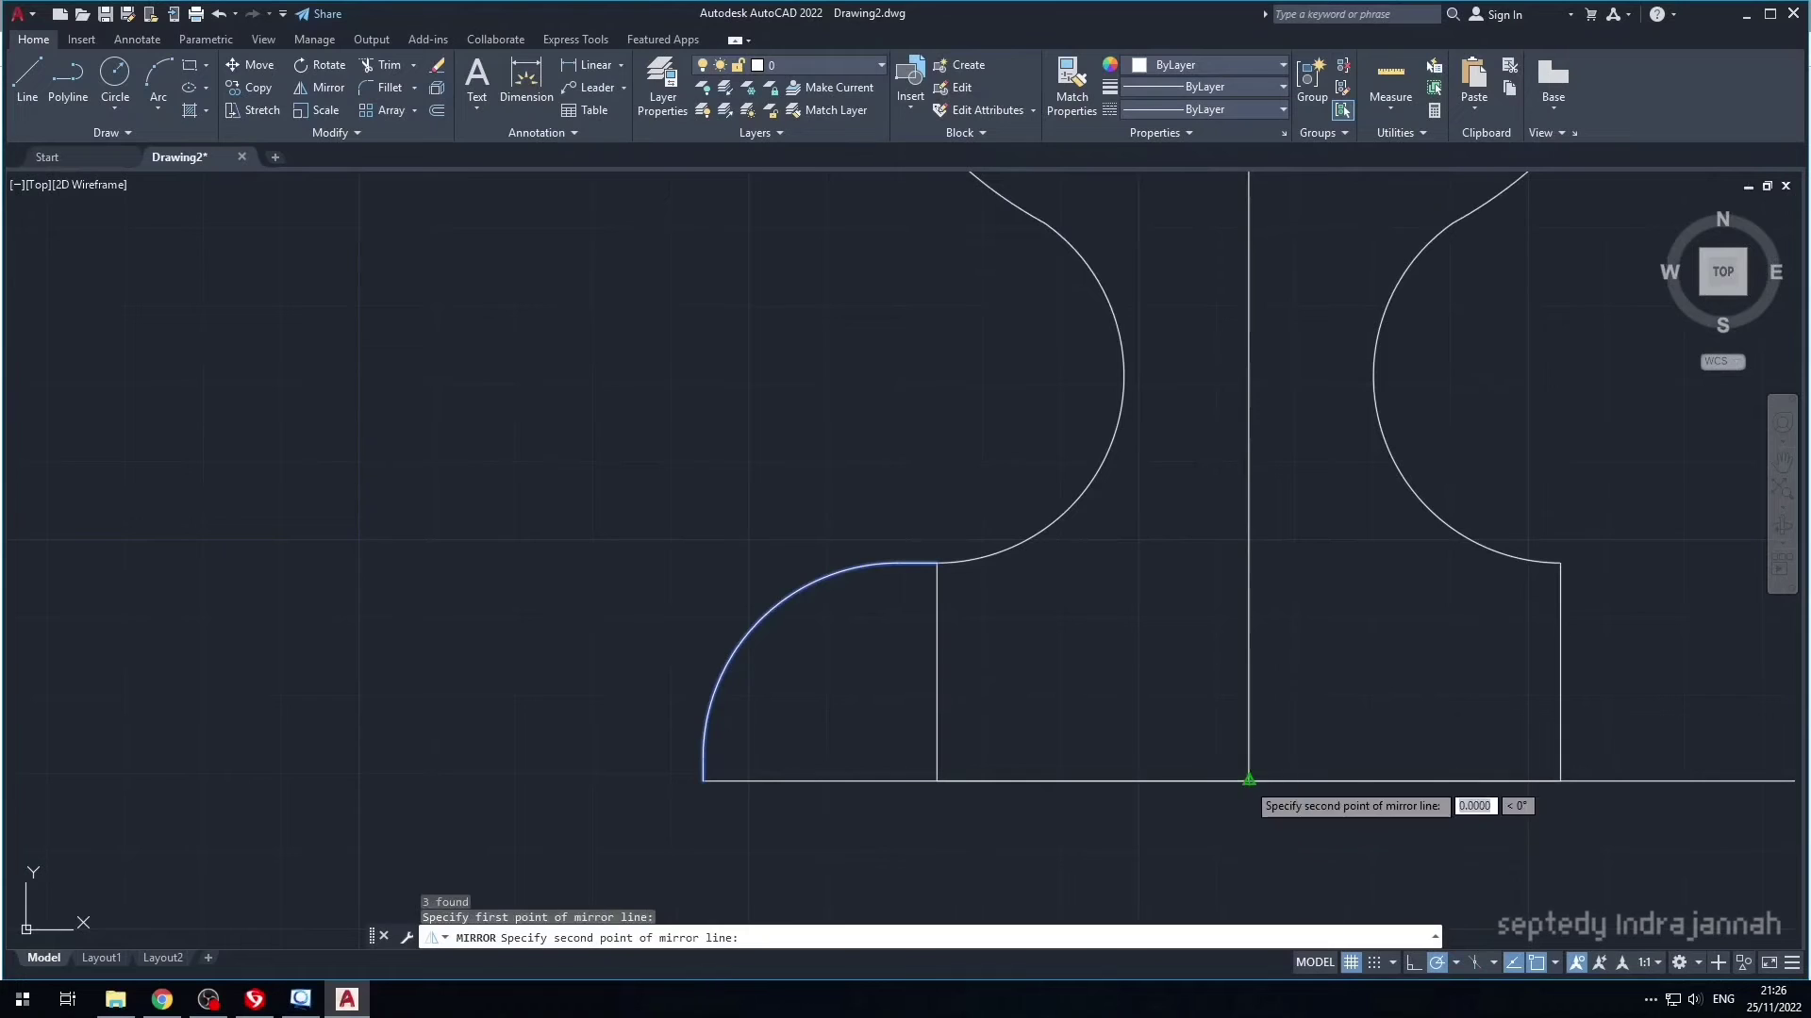
{"action": "left_click", "coordinate": [1249, 608]}
{"action": "key", "text": "Return"}
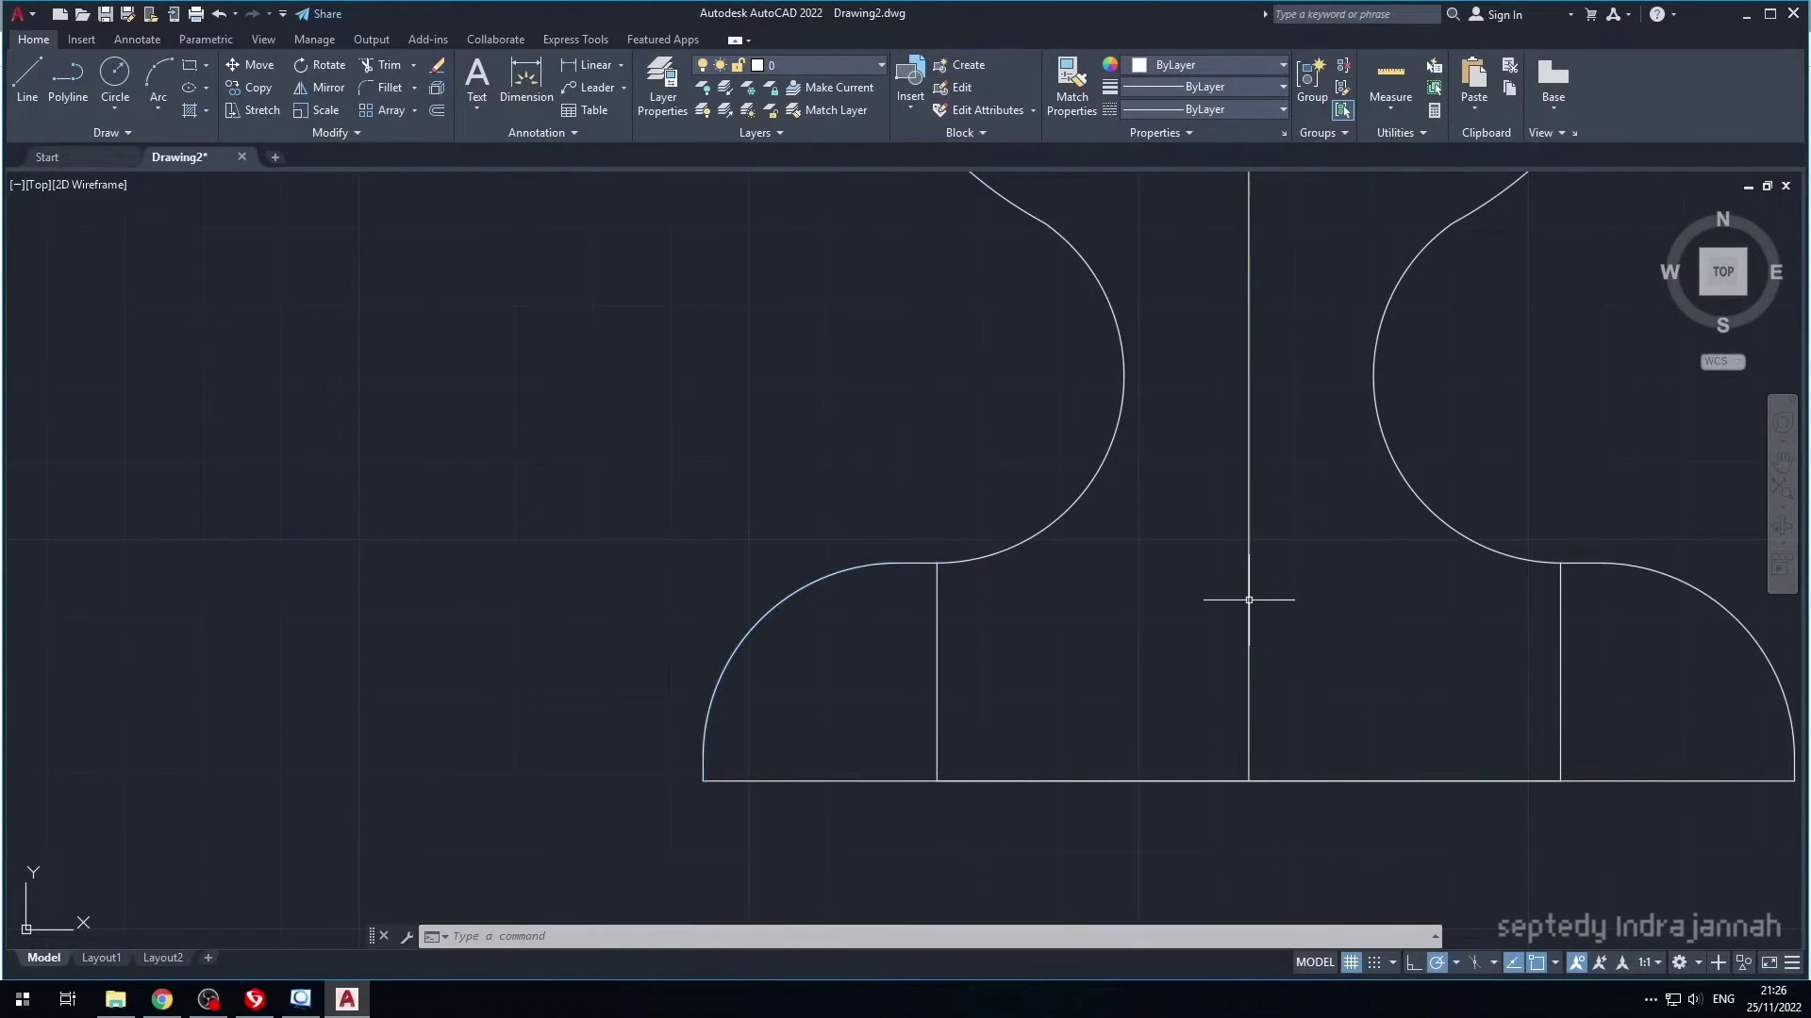
{"action": "key", "text": "Escape"}
{"action": "scroll", "coordinate": [727, 457], "scroll_direction": "down", "scroll_amount": 4}
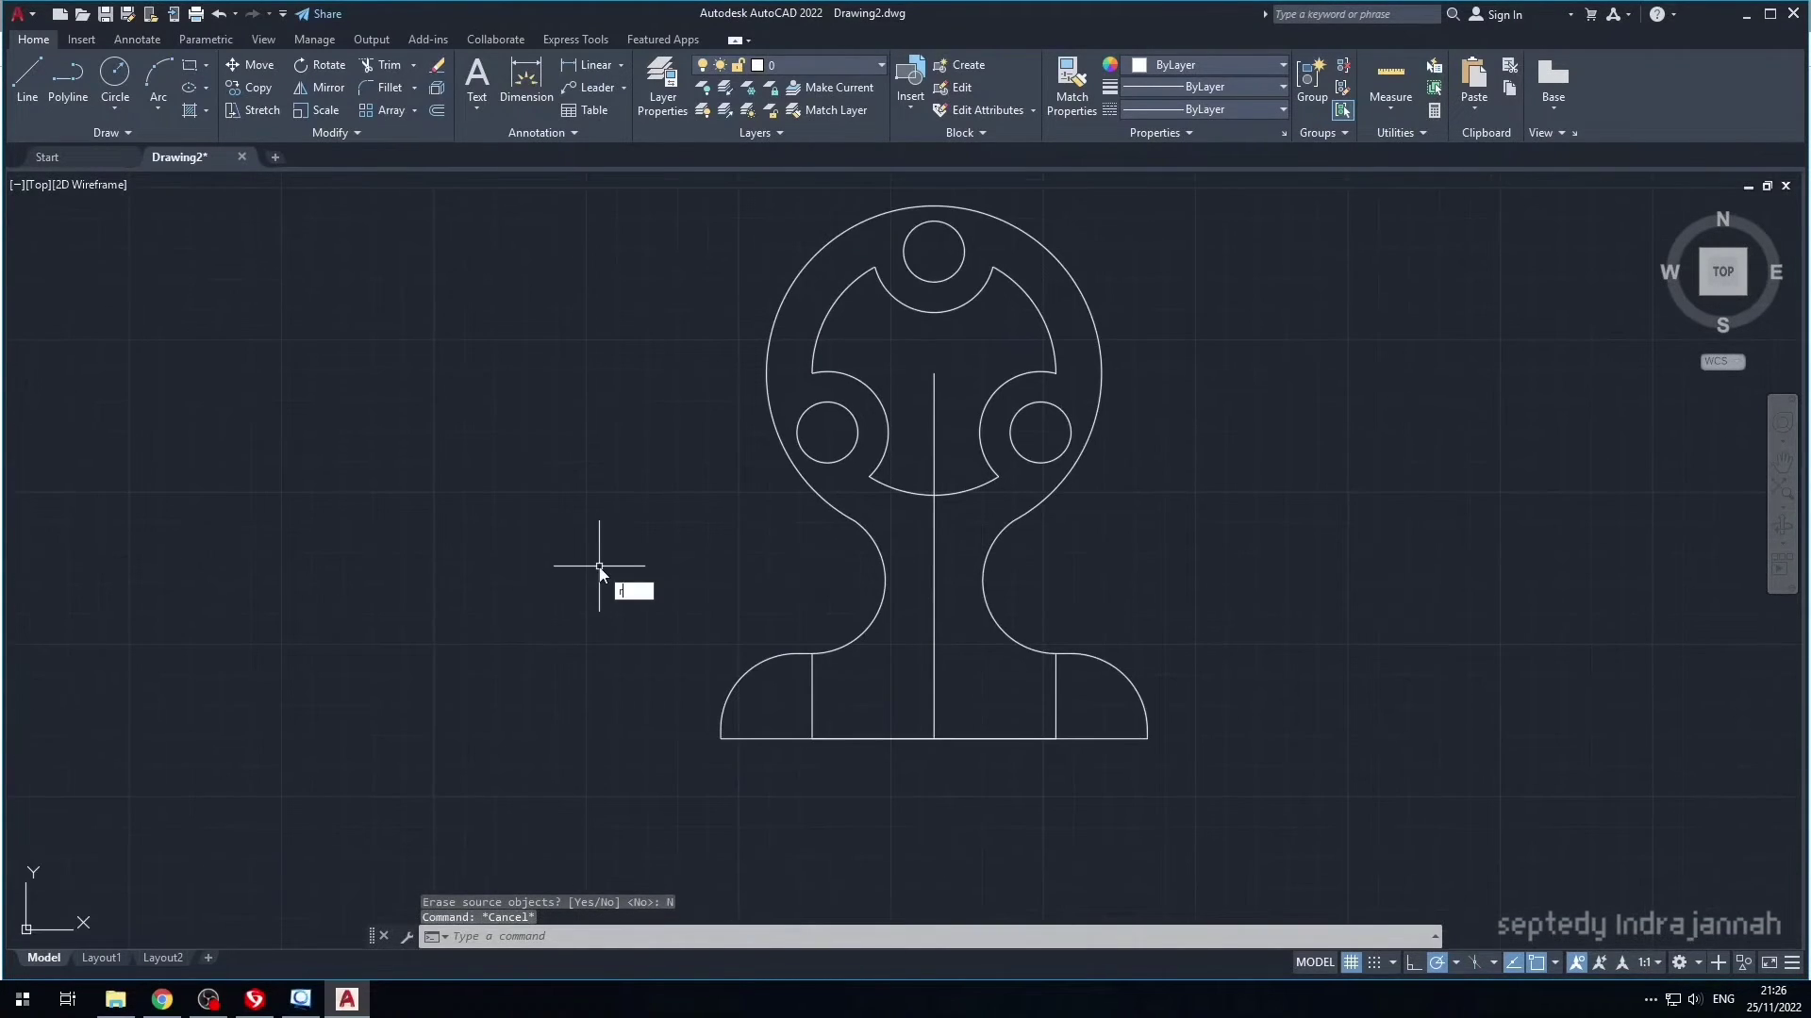
- Draw a 50 by 50 square in the empty space left of the figure's neck
{"action": "type", "text": "rec"}
{"action": "key", "text": "Return"}
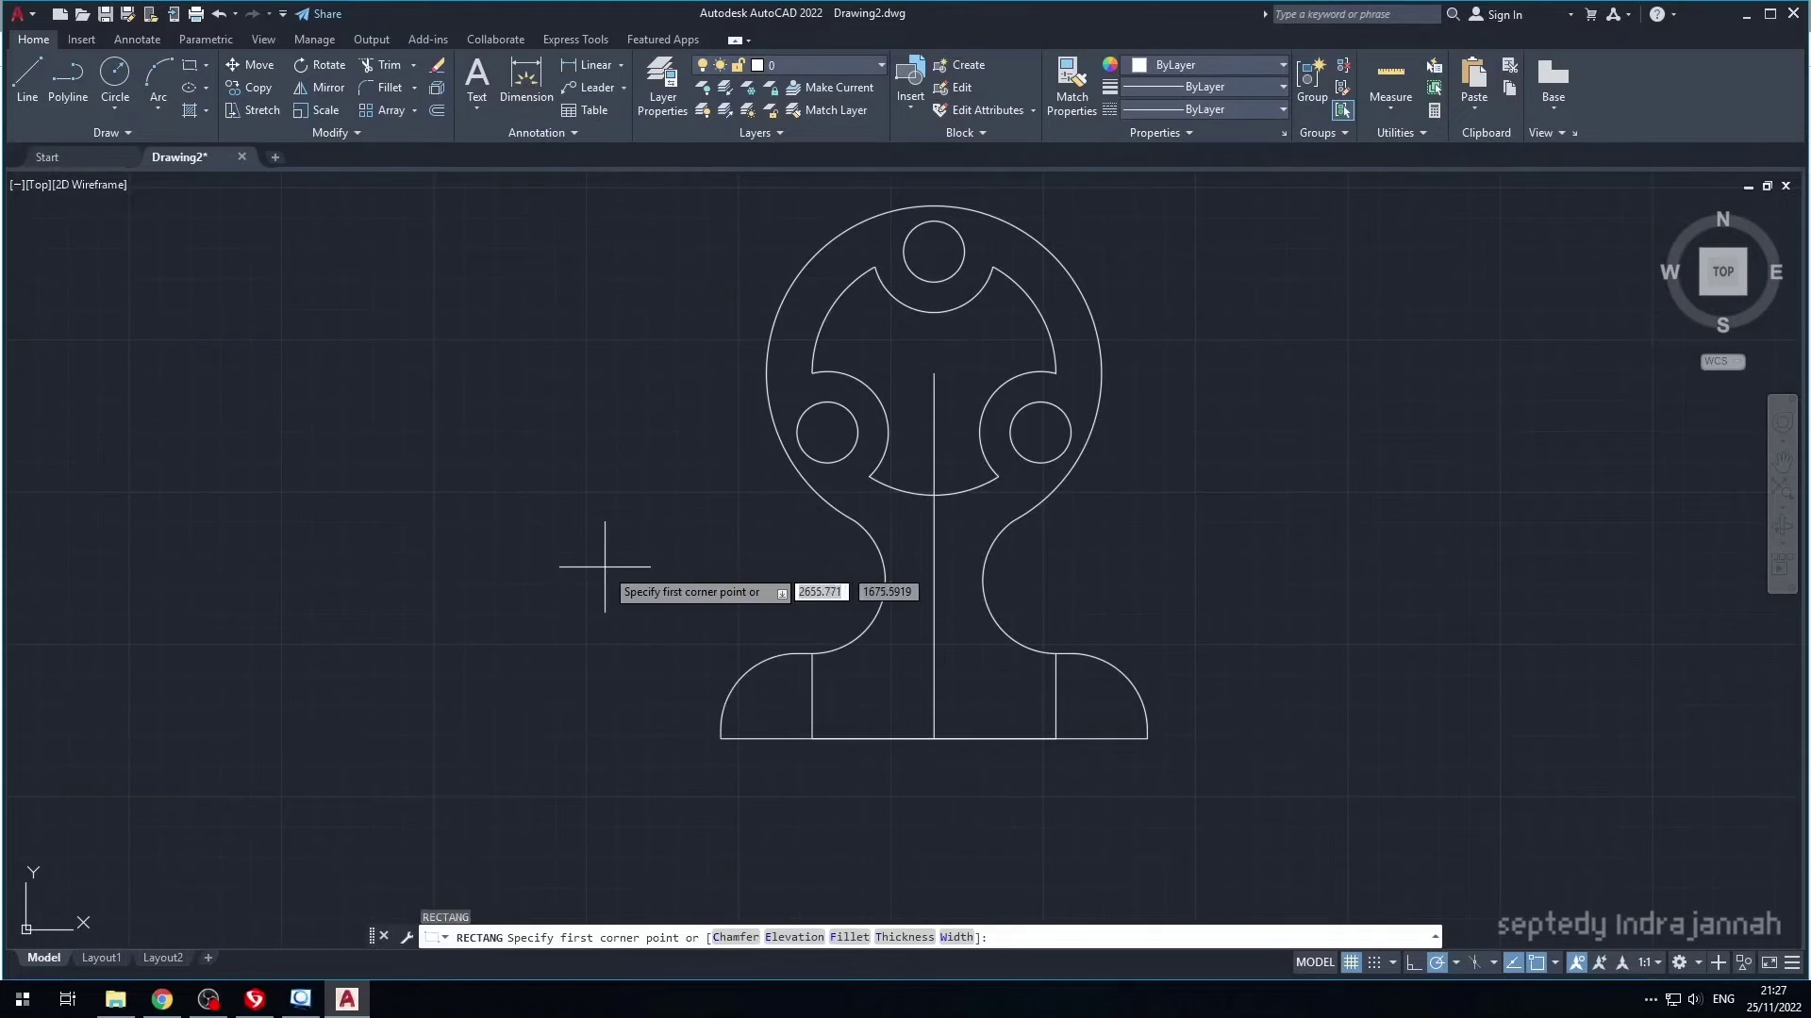
{"action": "left_click", "coordinate": [555, 535]}
{"action": "type", "text": "50"}
{"action": "key", "text": "Tab"}
{"action": "type", "text": "5"}
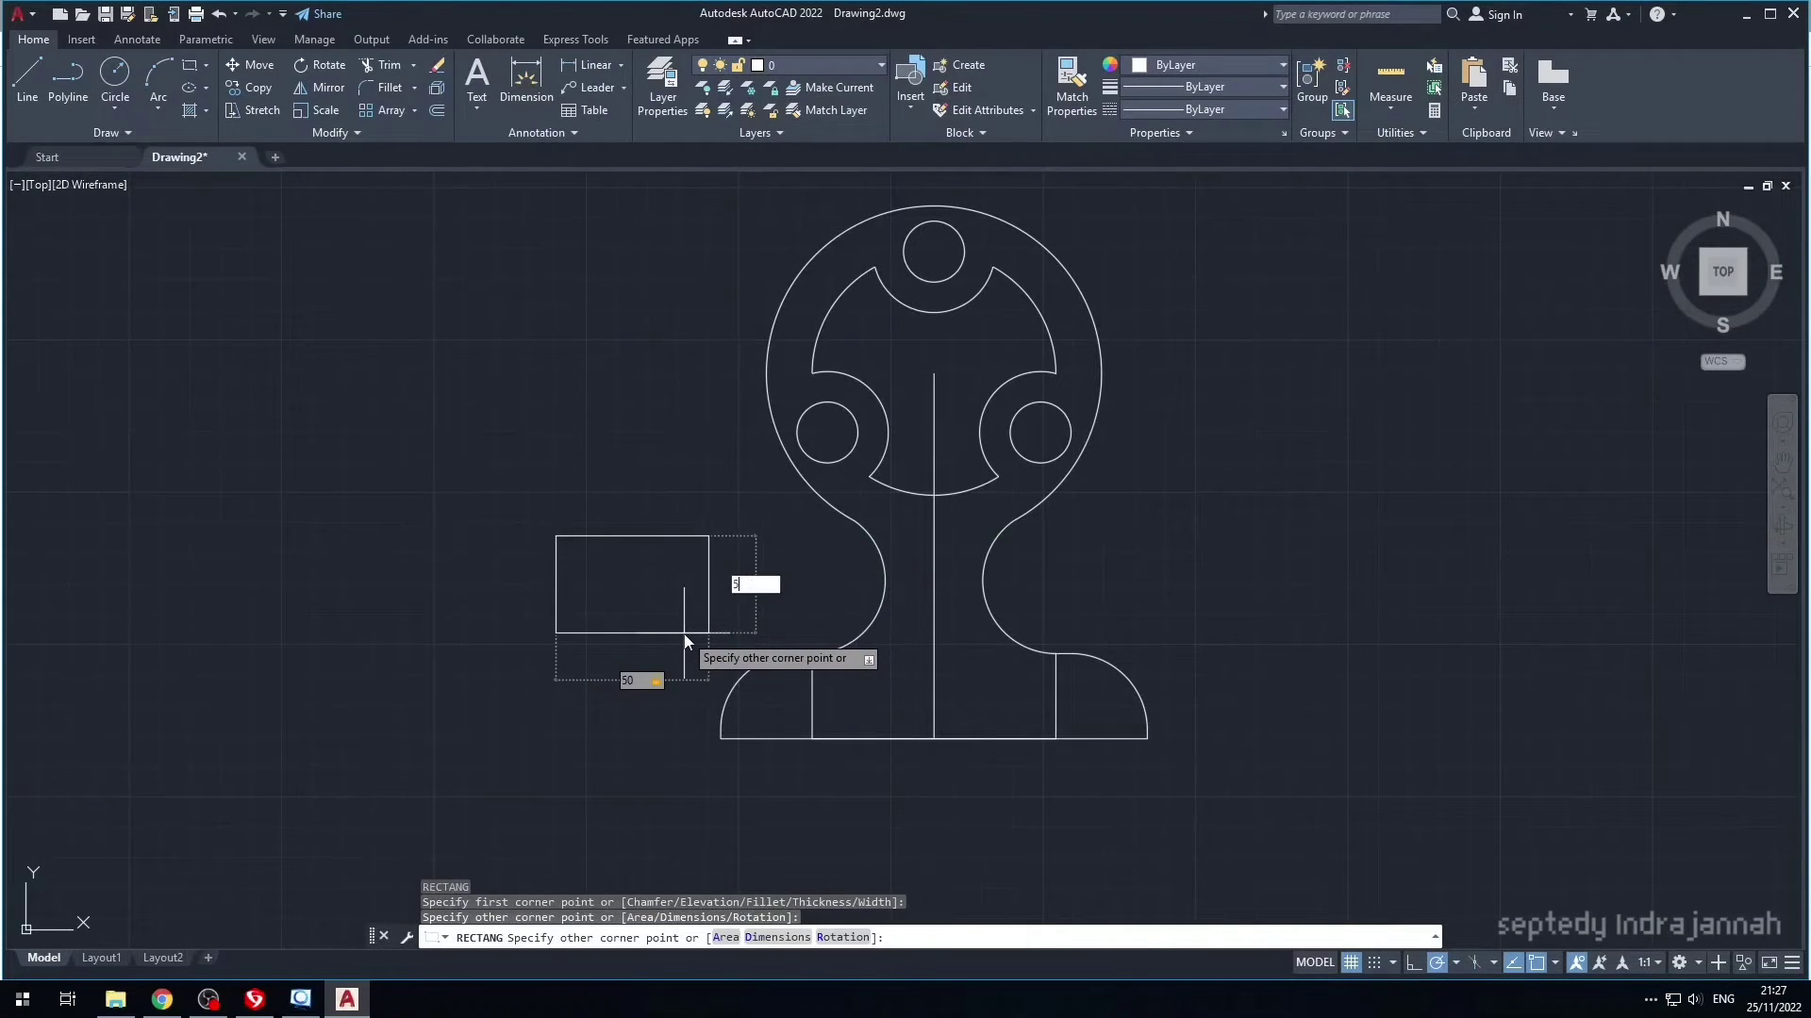
{"action": "key", "text": "Return"}
- Rotate the square by 45 degrees about its lower-right corner
{"action": "left_click", "coordinate": [614, 688]}
{"action": "type", "text": "ro"}
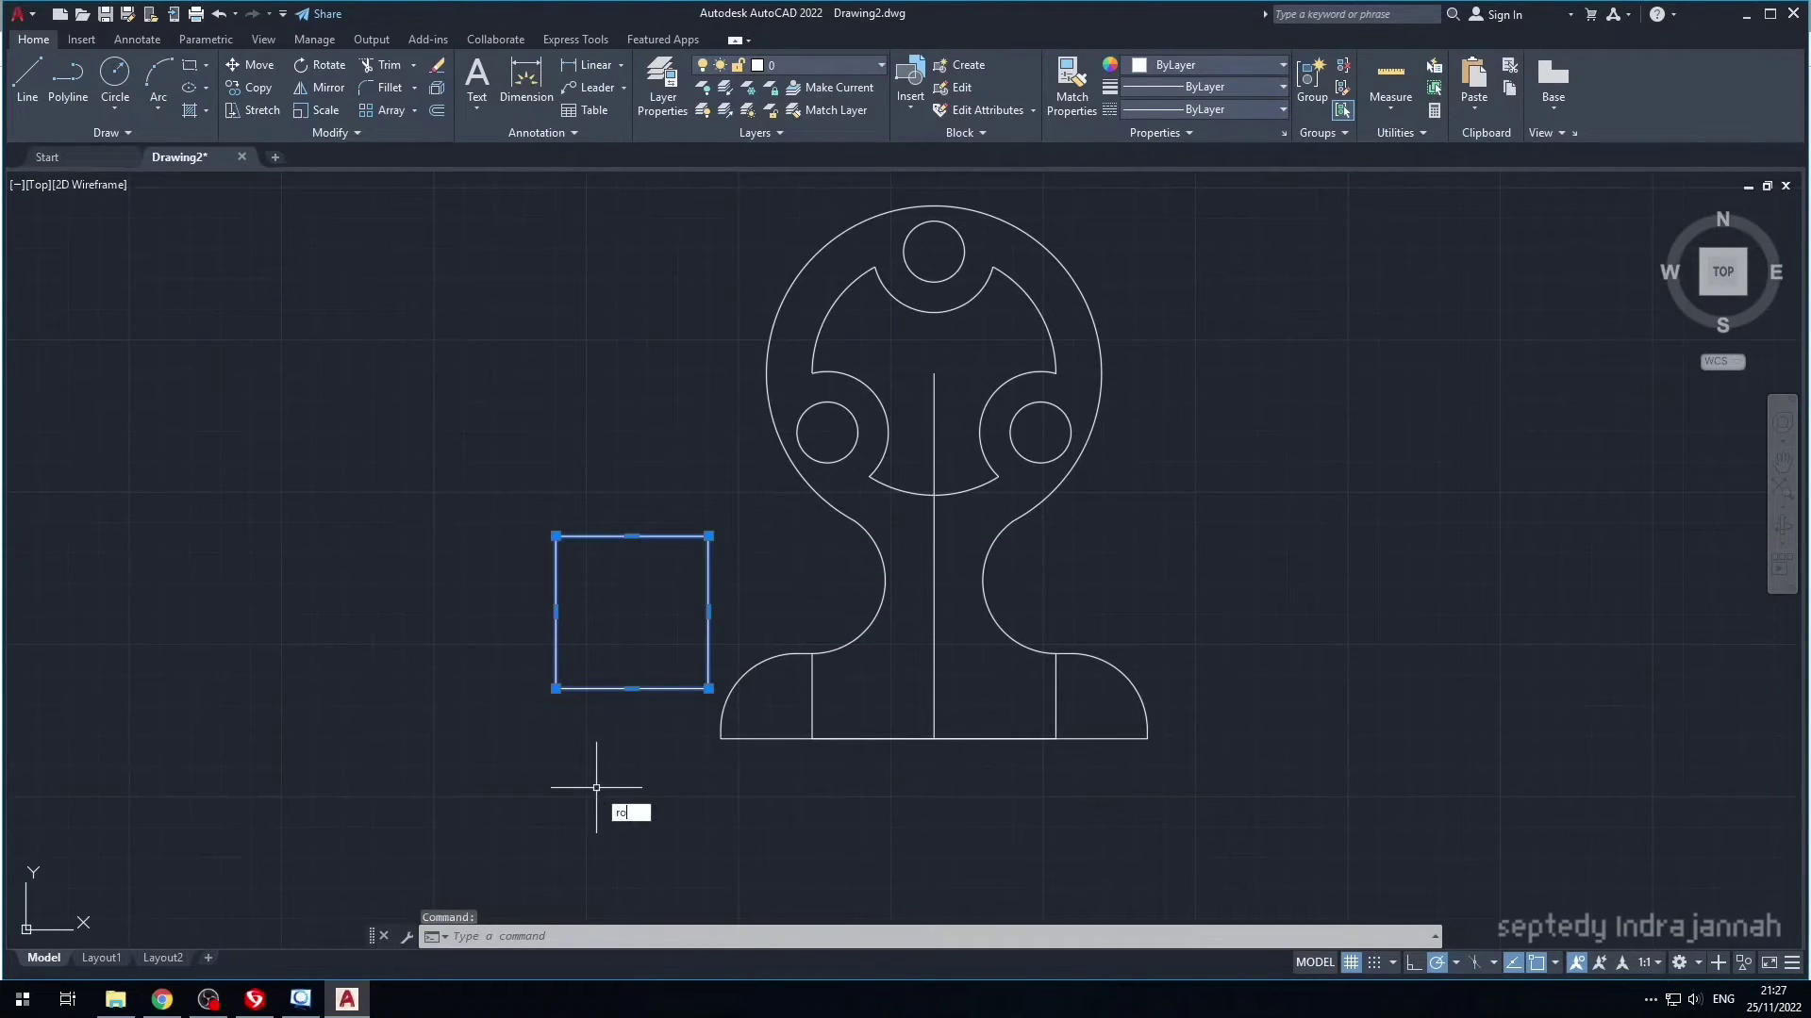
{"action": "key", "text": "Return"}
{"action": "left_click", "coordinate": [708, 688]}
{"action": "type", "text": "45"}
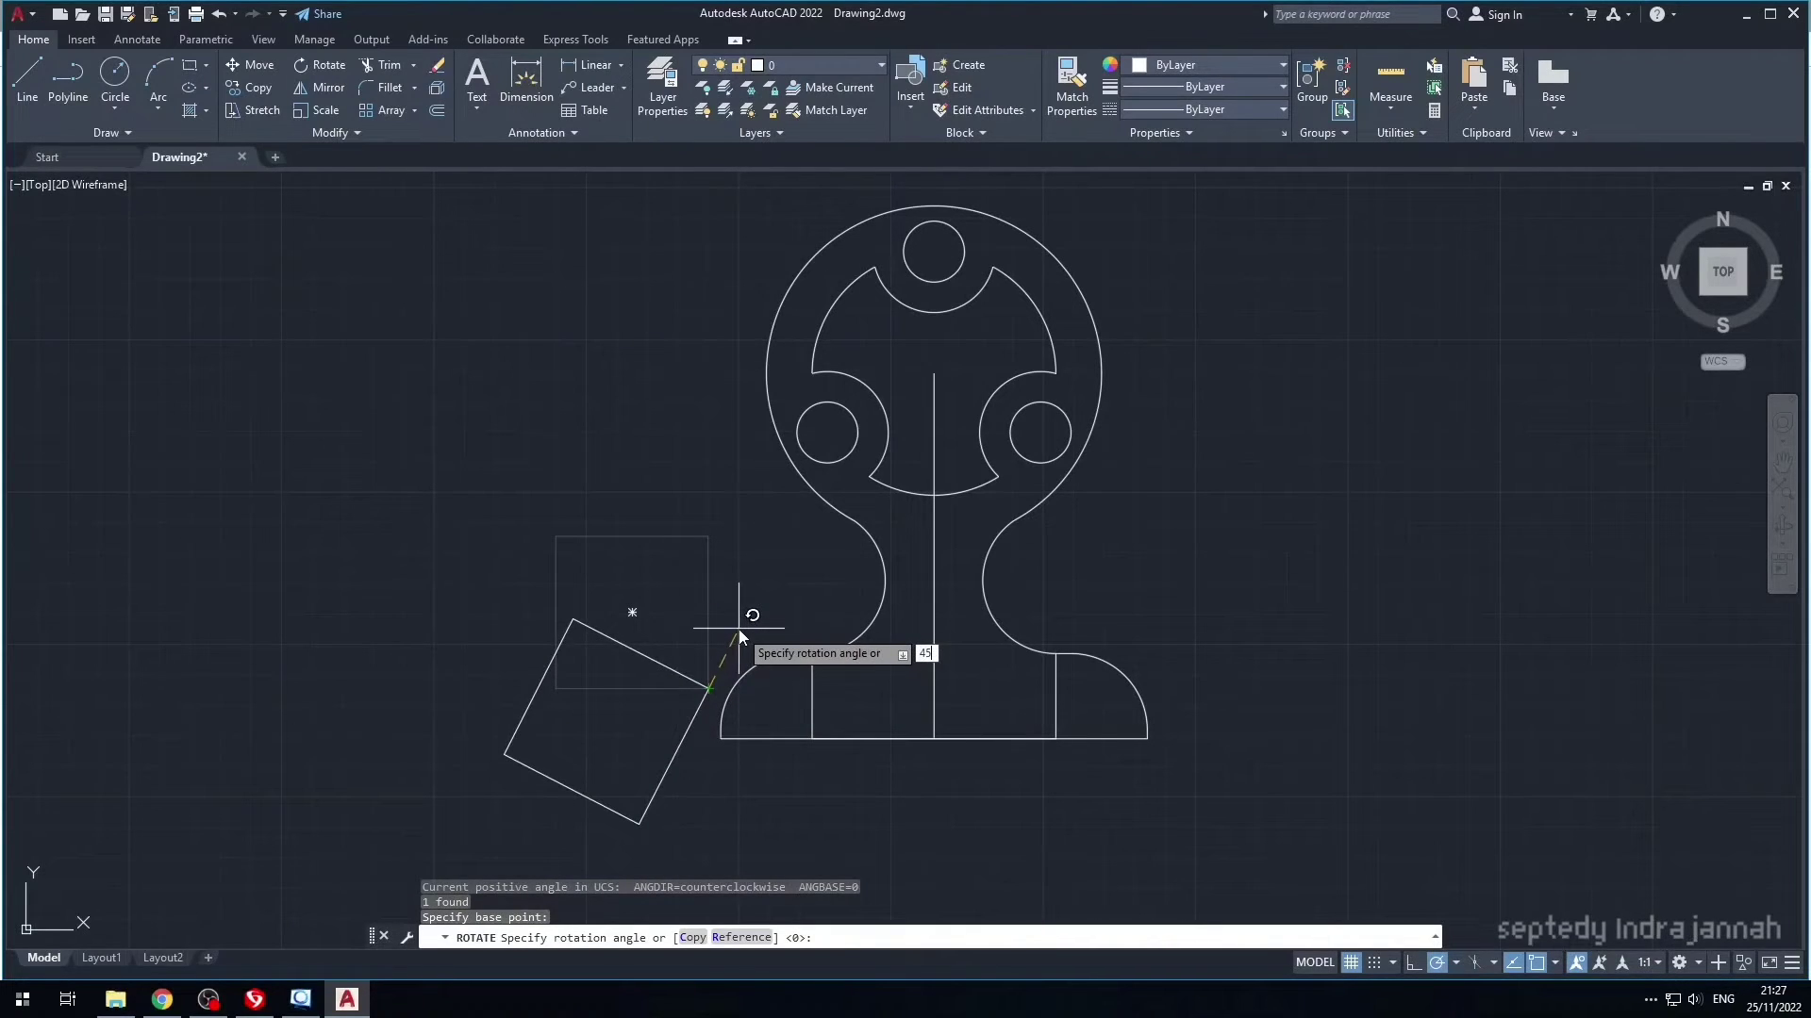
{"action": "key", "text": "Return"}
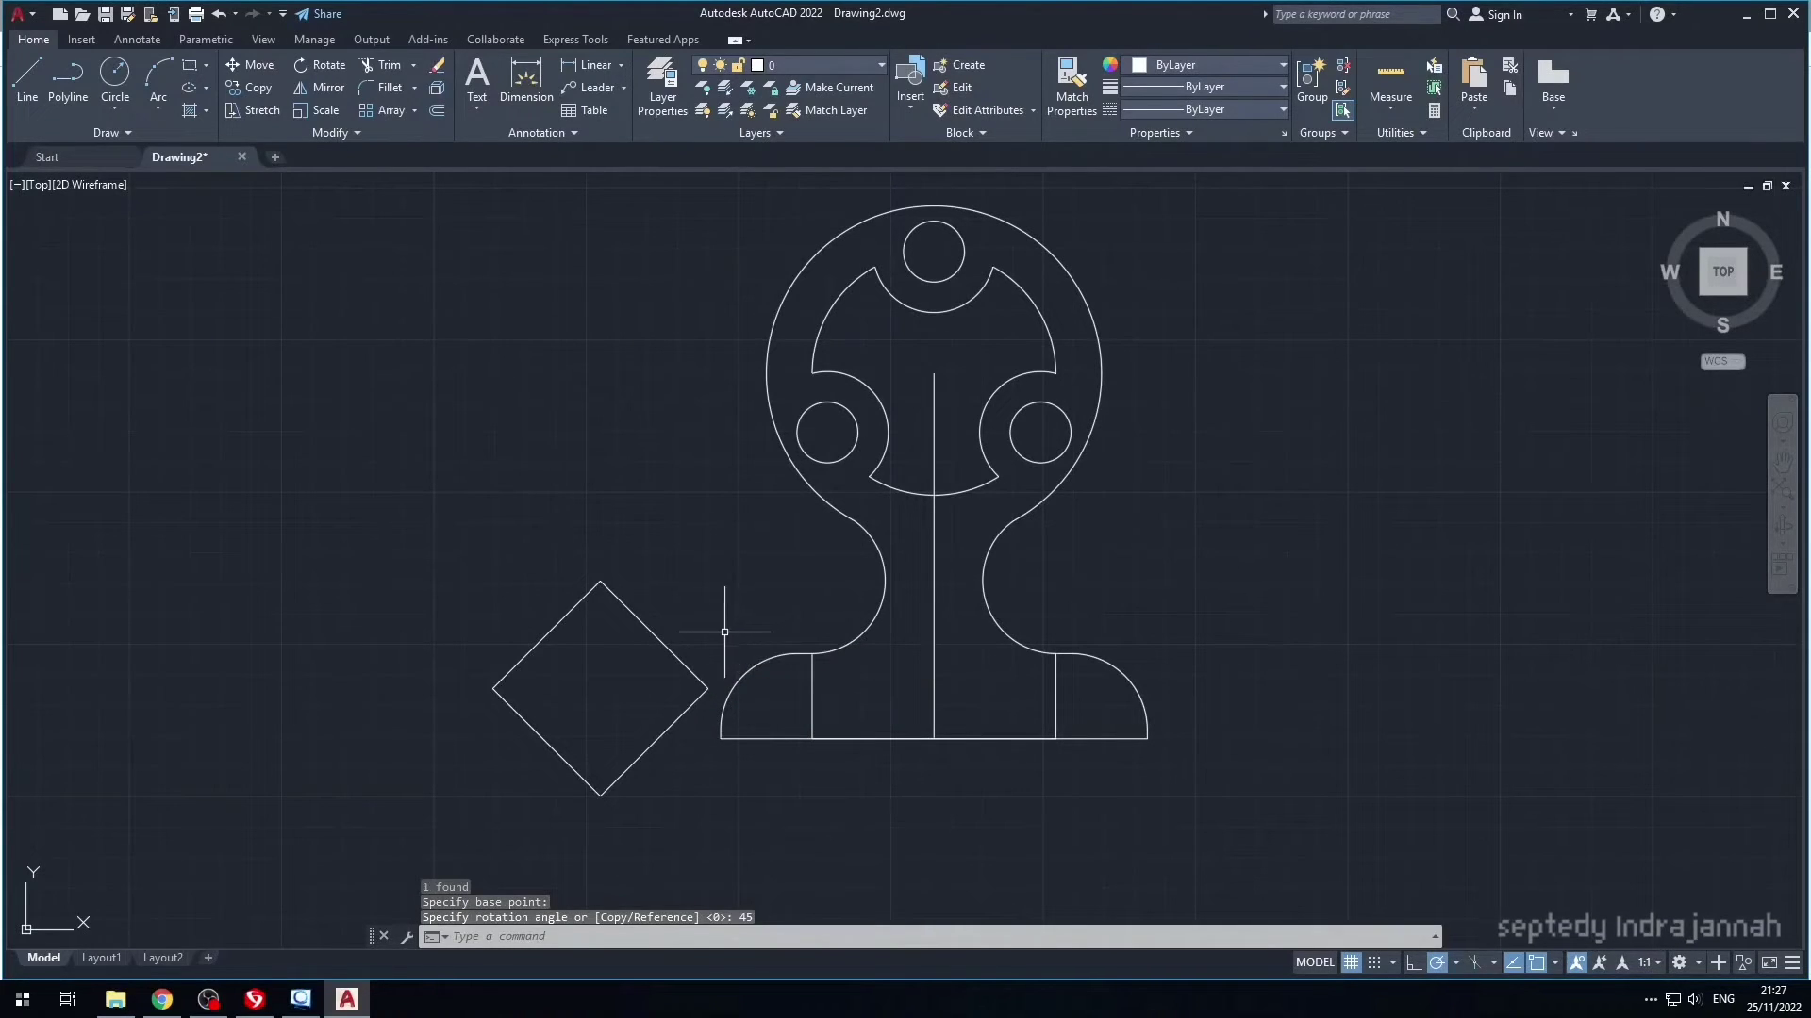
- Move the rotated square by its centre onto the midpoint of the figure's base line
{"action": "left_click", "coordinate": [620, 595]}
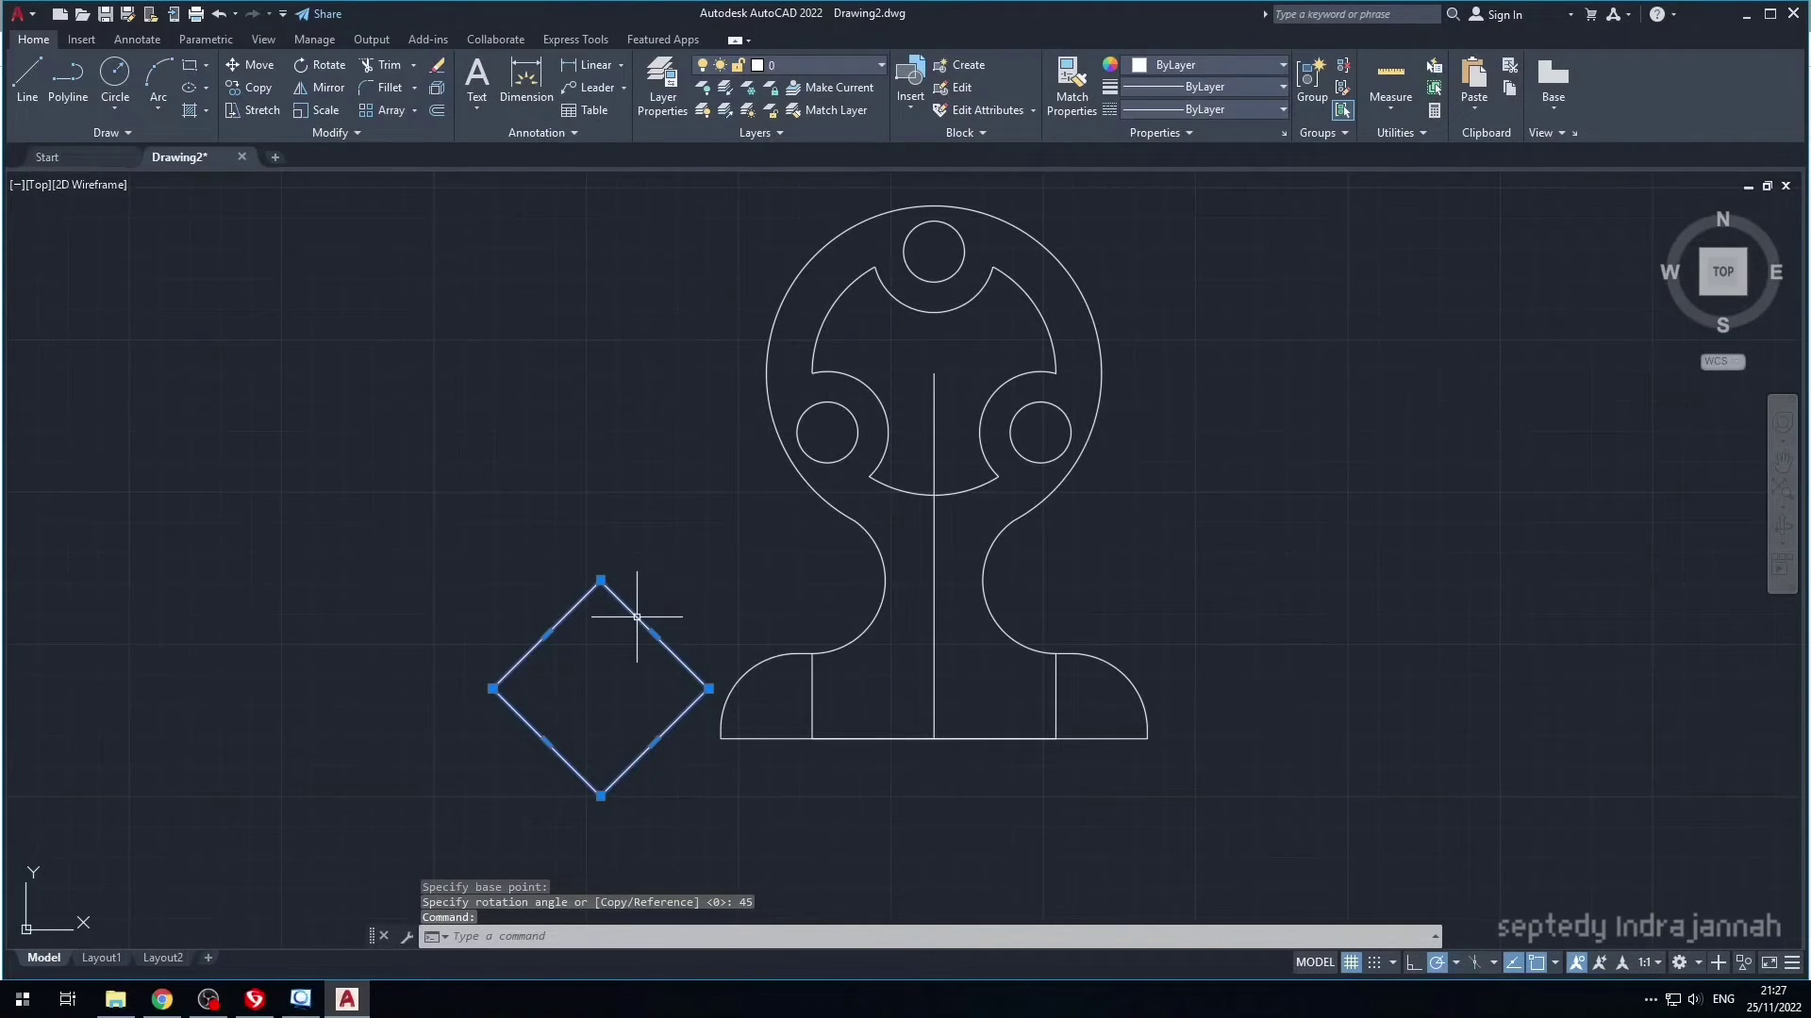
{"action": "type", "text": "M"}
{"action": "key", "text": "Return"}
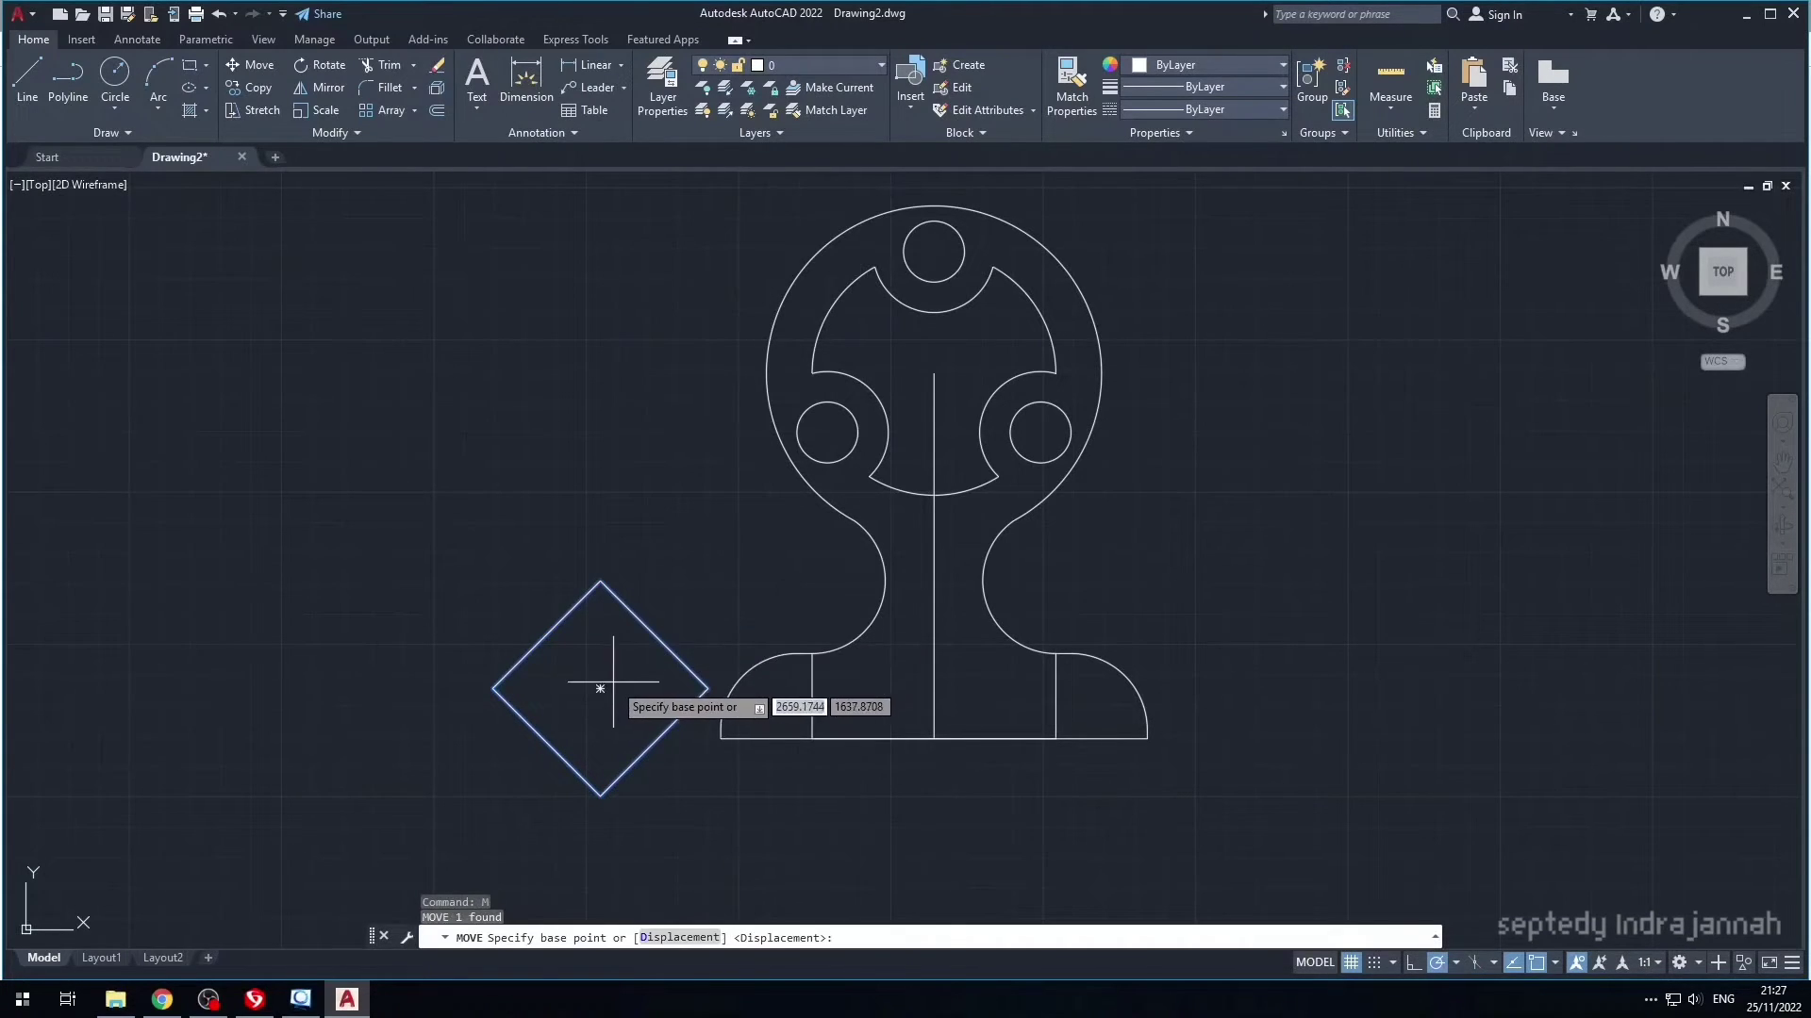
{"action": "left_click", "coordinate": [600, 688]}
{"action": "left_click", "coordinate": [934, 740]}
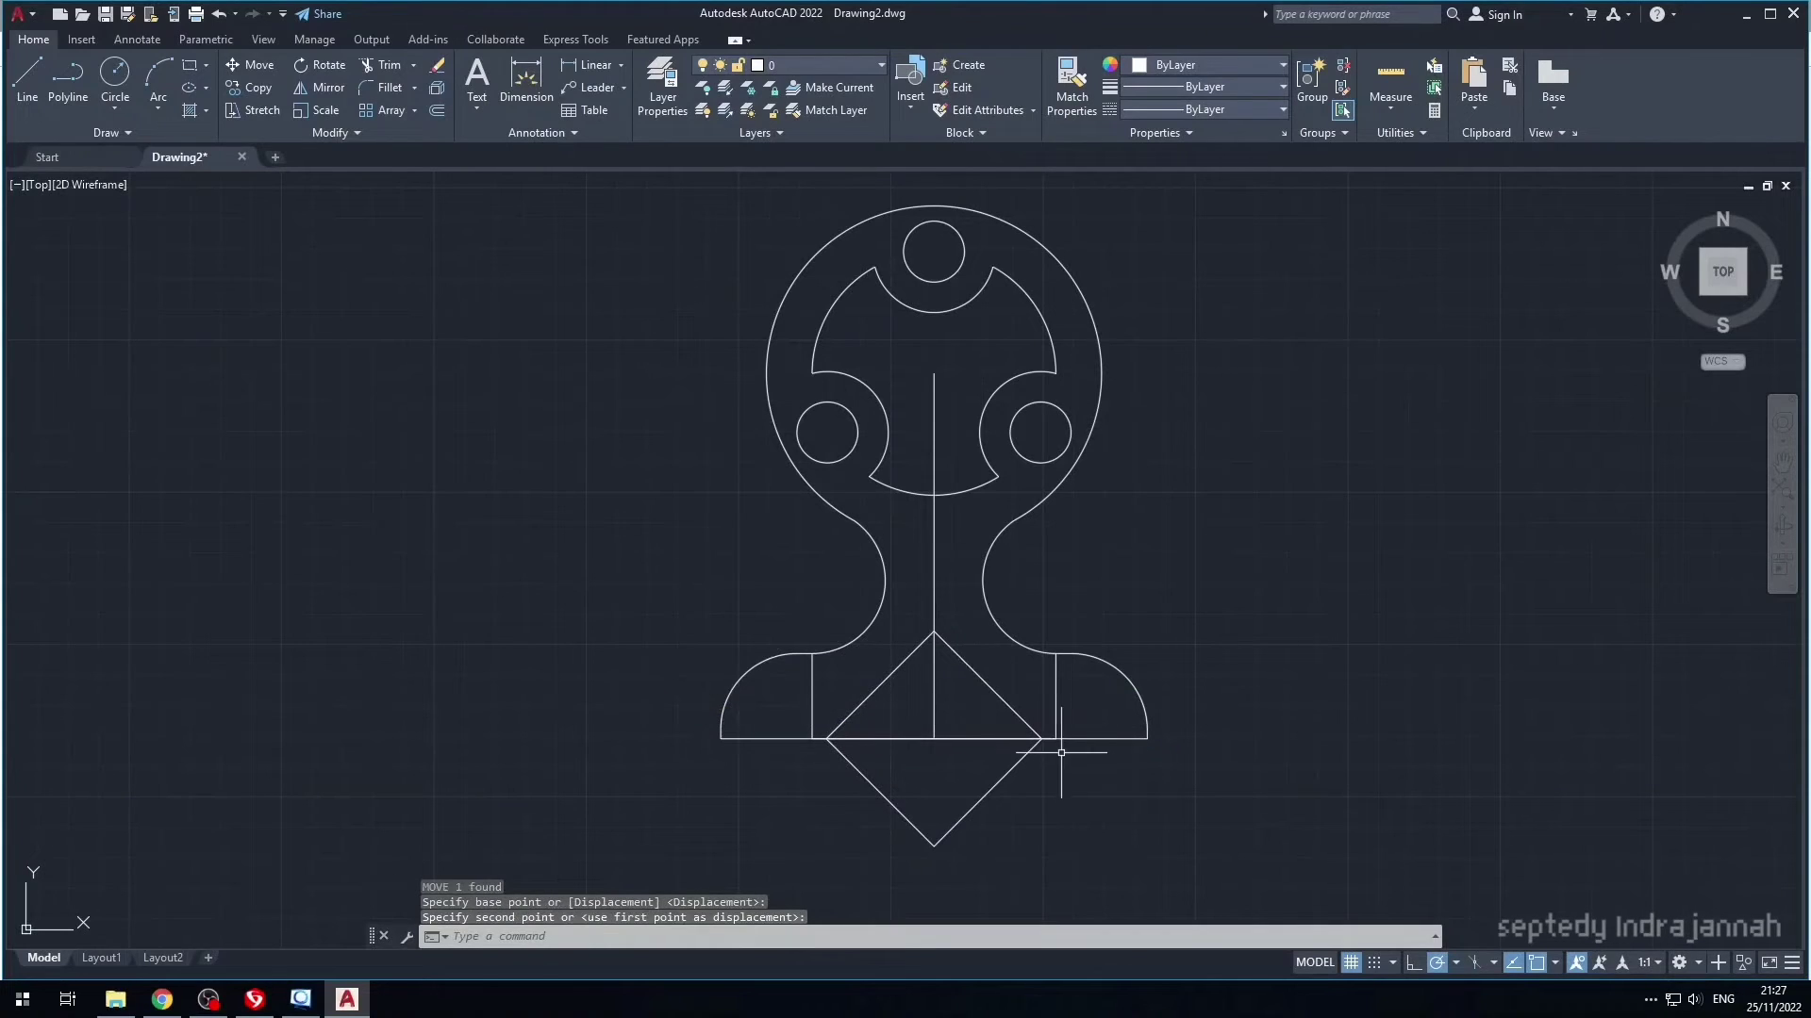
- Fillet the top corner of the rotated square with a radius of 10
{"action": "type", "text": "f"}
{"action": "key", "text": "Return"}
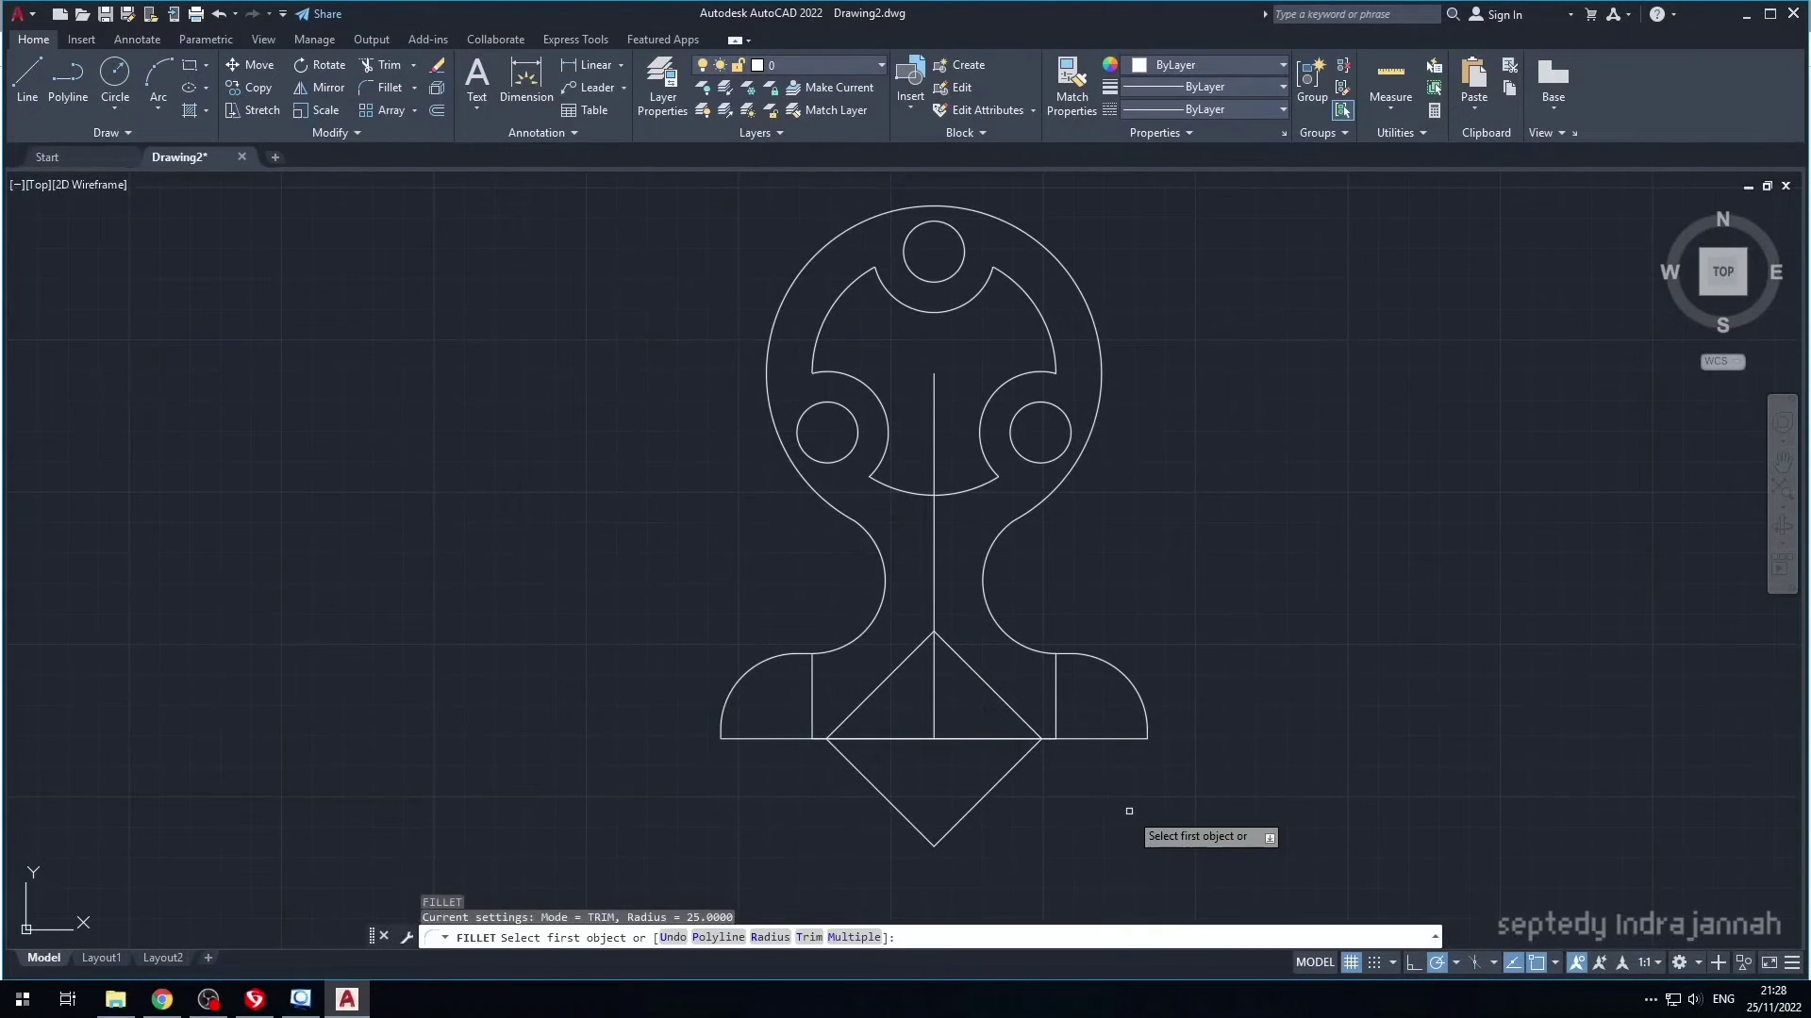
{"action": "type", "text": "r"}
{"action": "key", "text": "Return"}
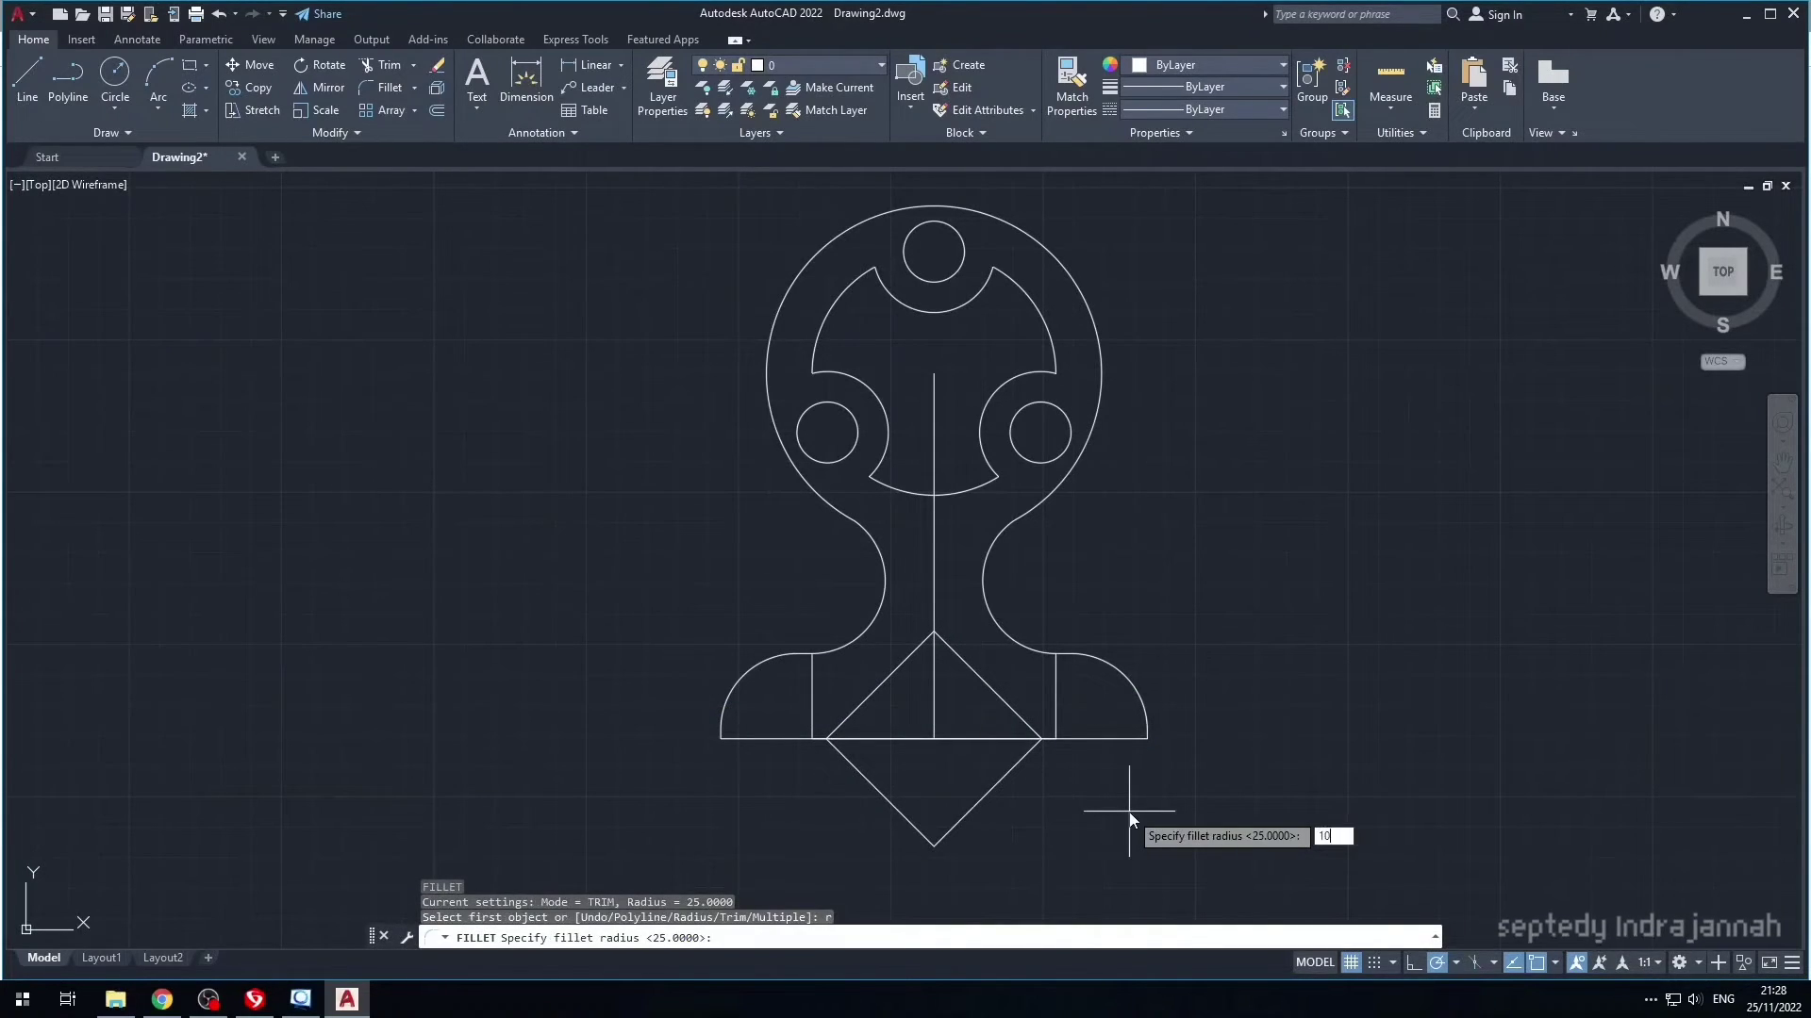
{"action": "key", "text": "Return"}
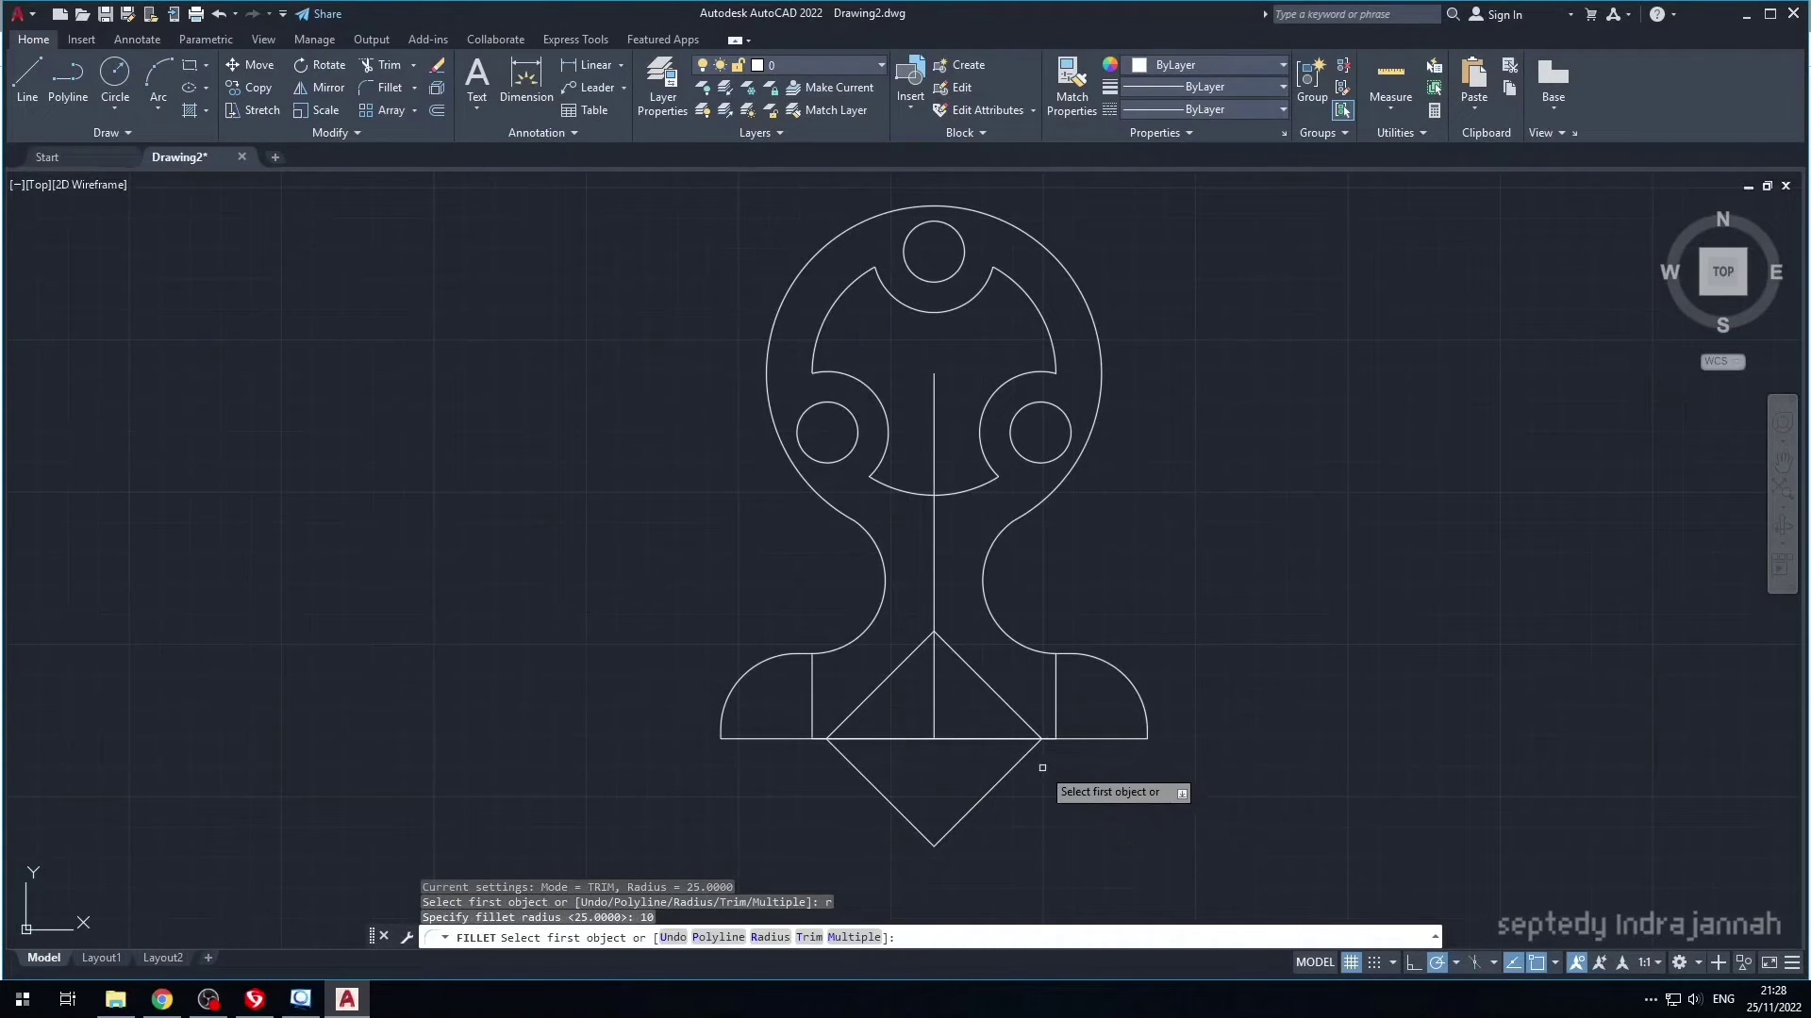
{"action": "left_click", "coordinate": [895, 670]}
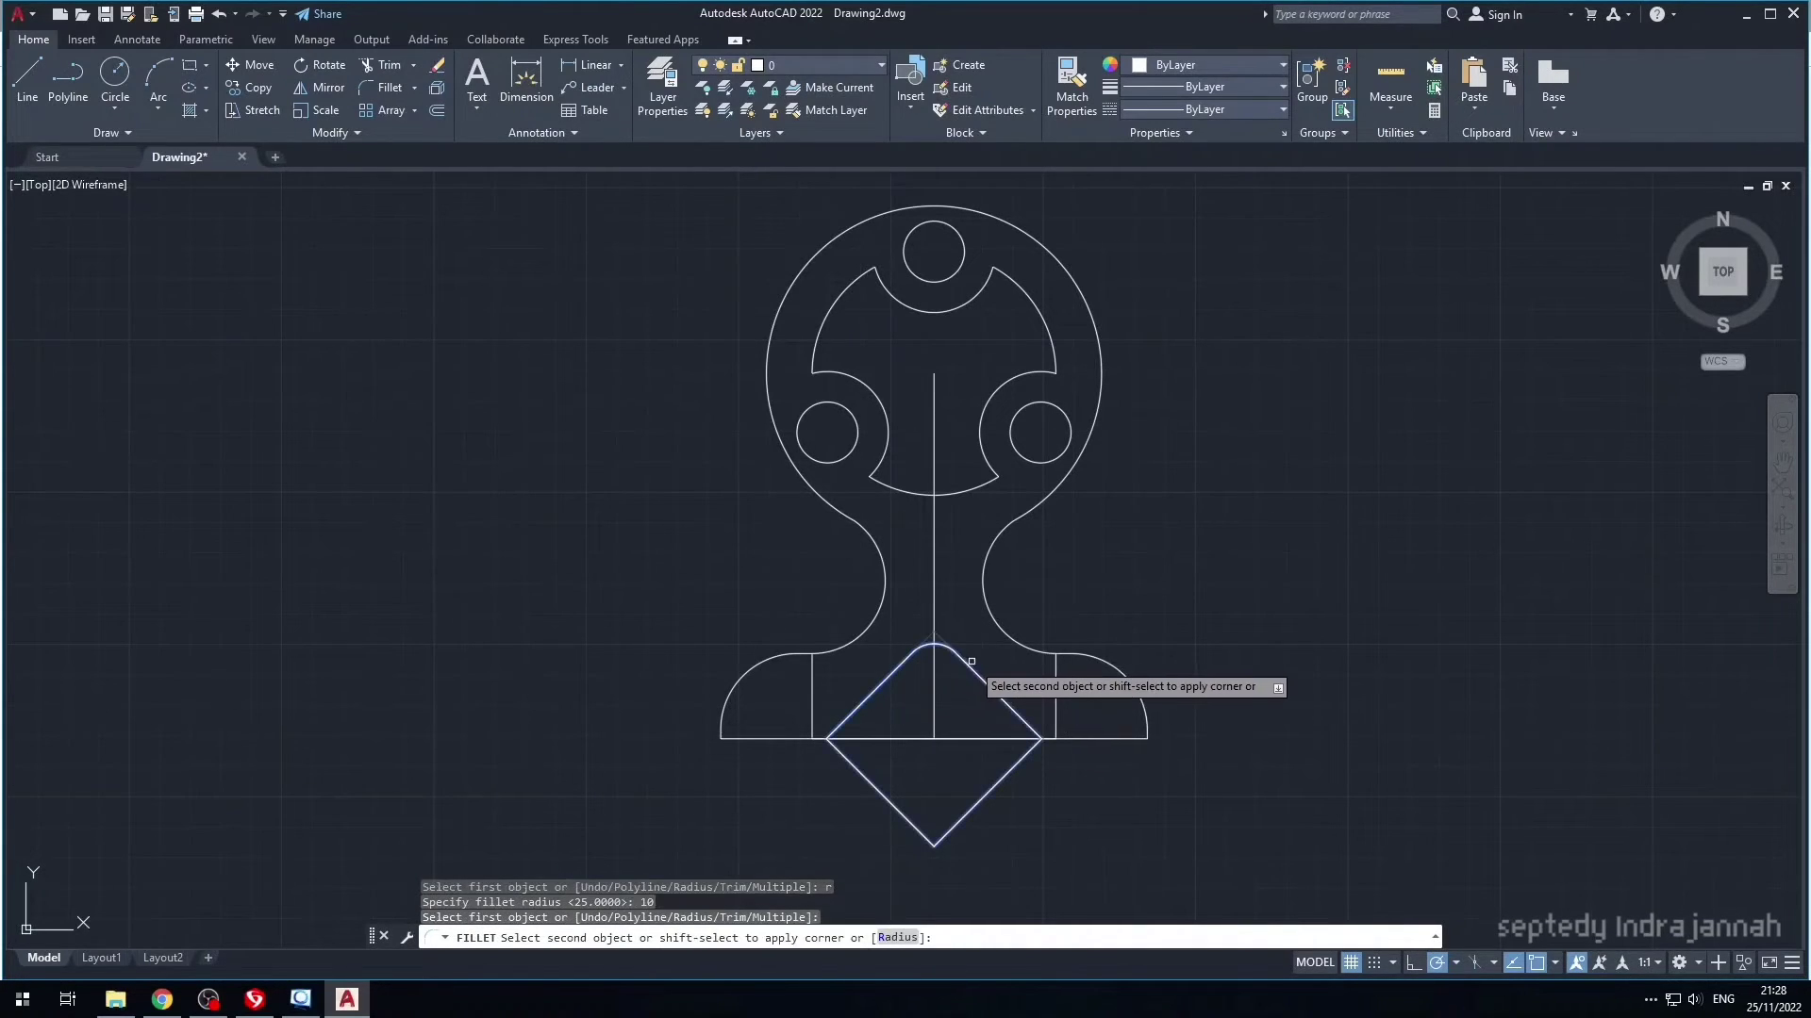
{"action": "left_click", "coordinate": [971, 669]}
- Fillet the rotated square's right, bottom and left corners with the same radius of 10
{"action": "key", "text": "Return"}
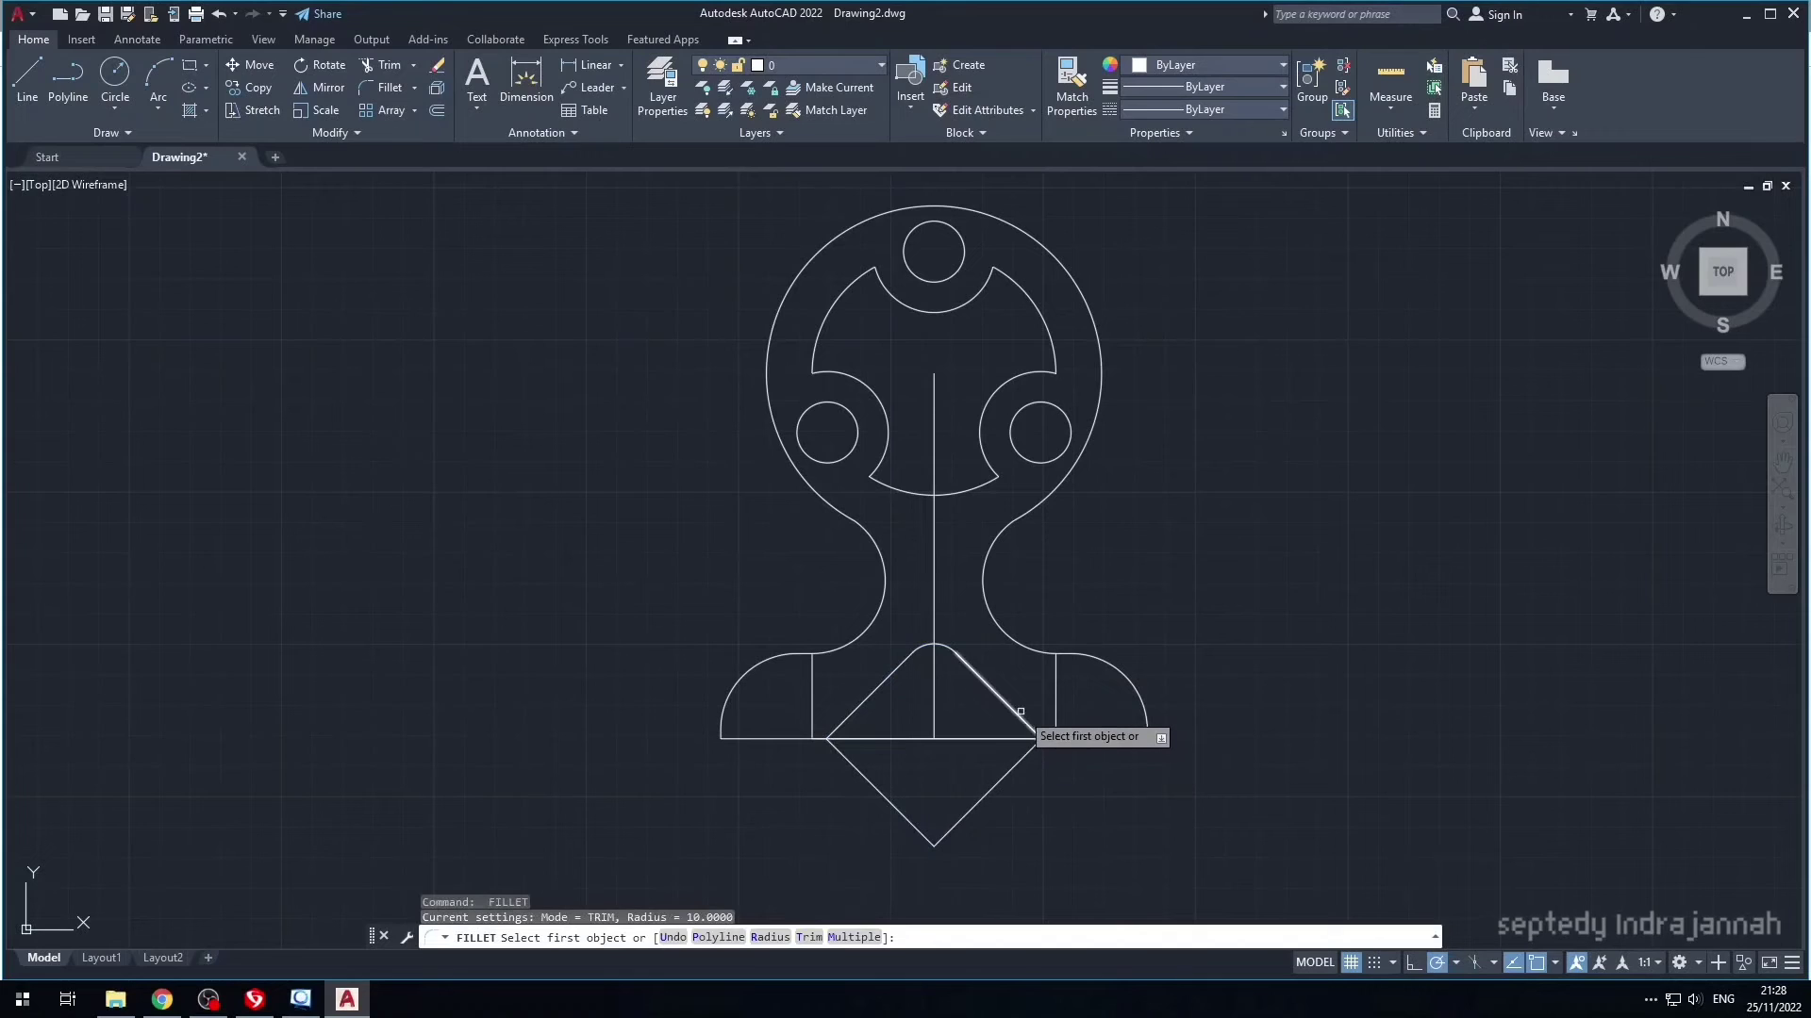
{"action": "left_click", "coordinate": [1020, 716]}
{"action": "left_click", "coordinate": [1024, 751]}
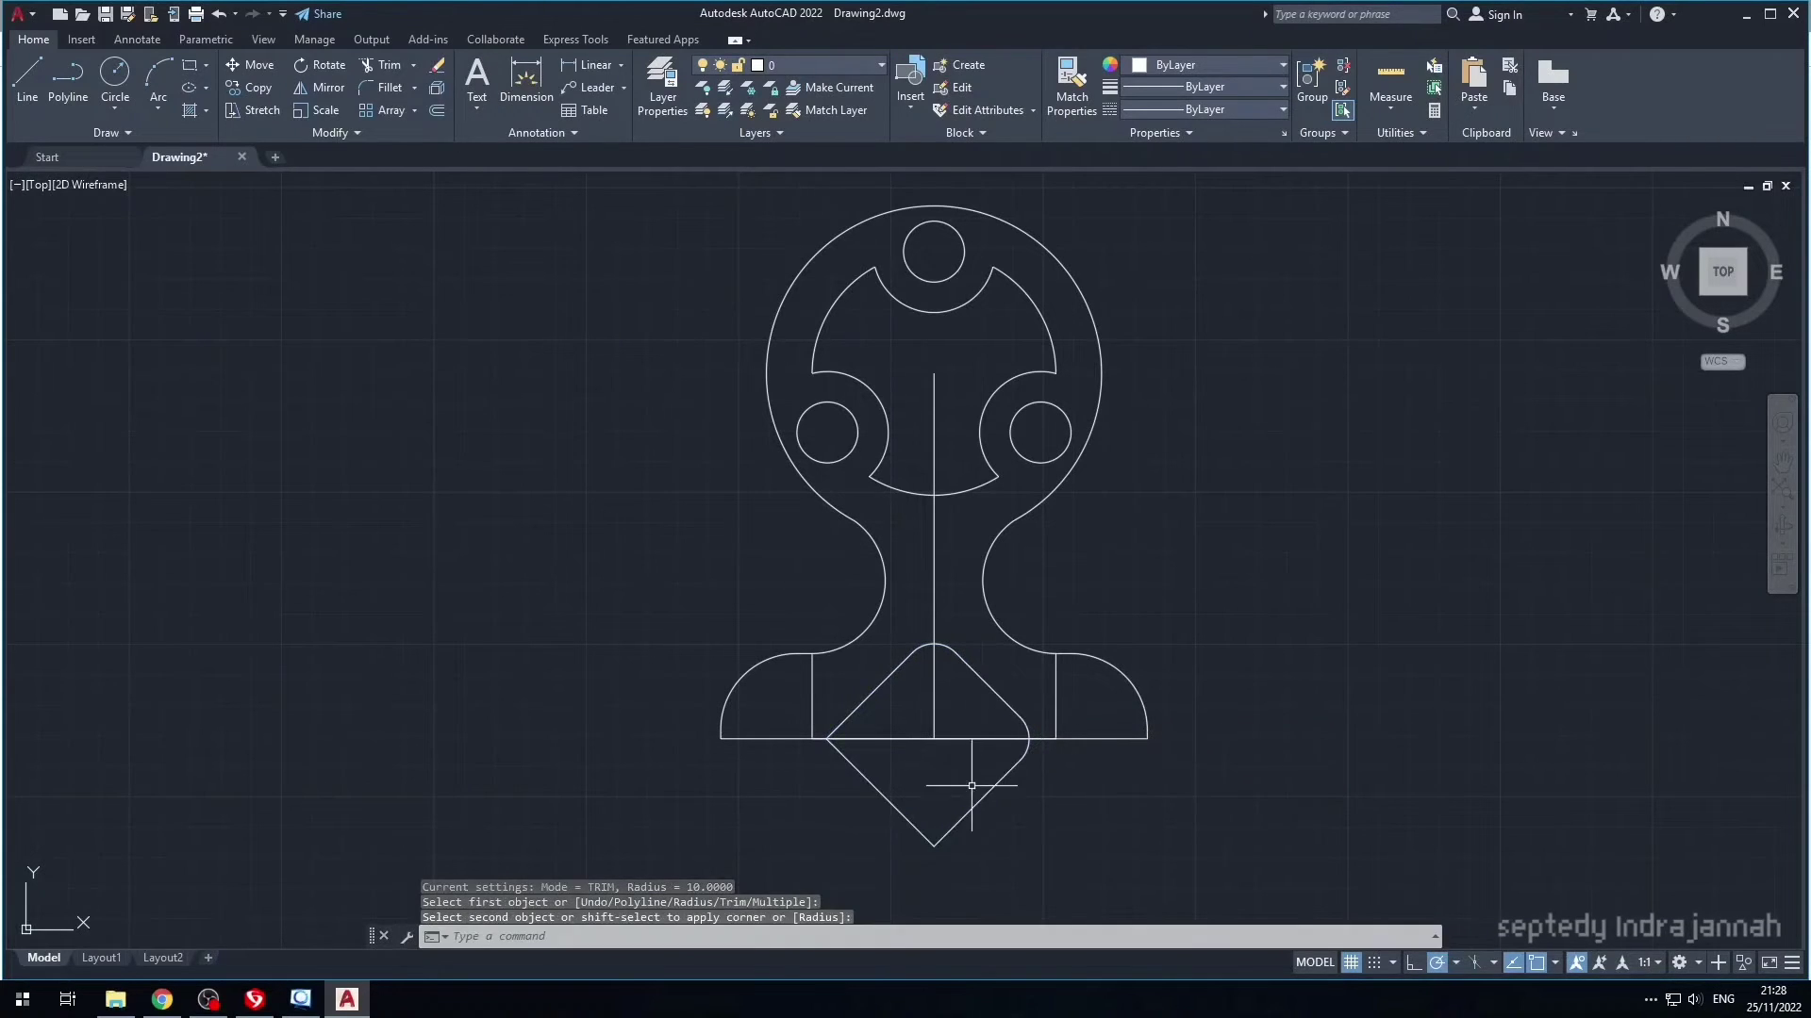
{"action": "key", "text": "Return"}
{"action": "left_click", "coordinate": [945, 836]}
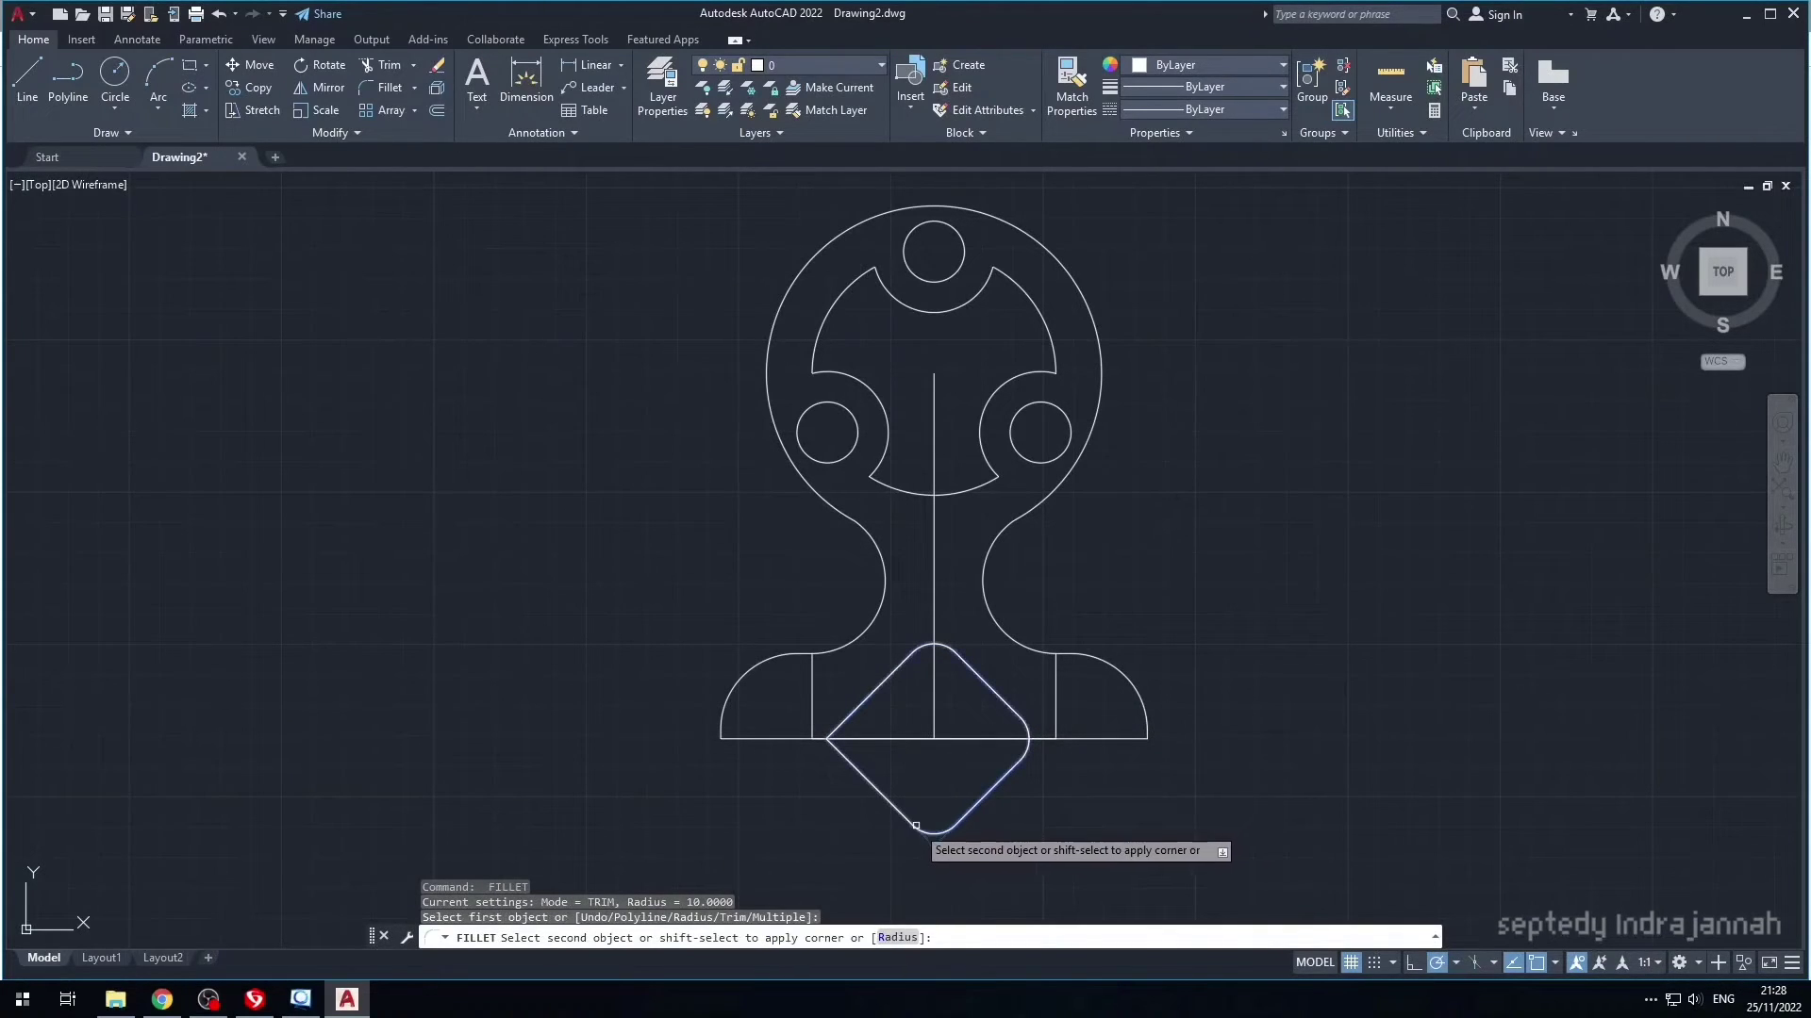
{"action": "left_click", "coordinate": [883, 791]}
{"action": "key", "text": "Return"}
{"action": "left_click", "coordinate": [864, 773]}
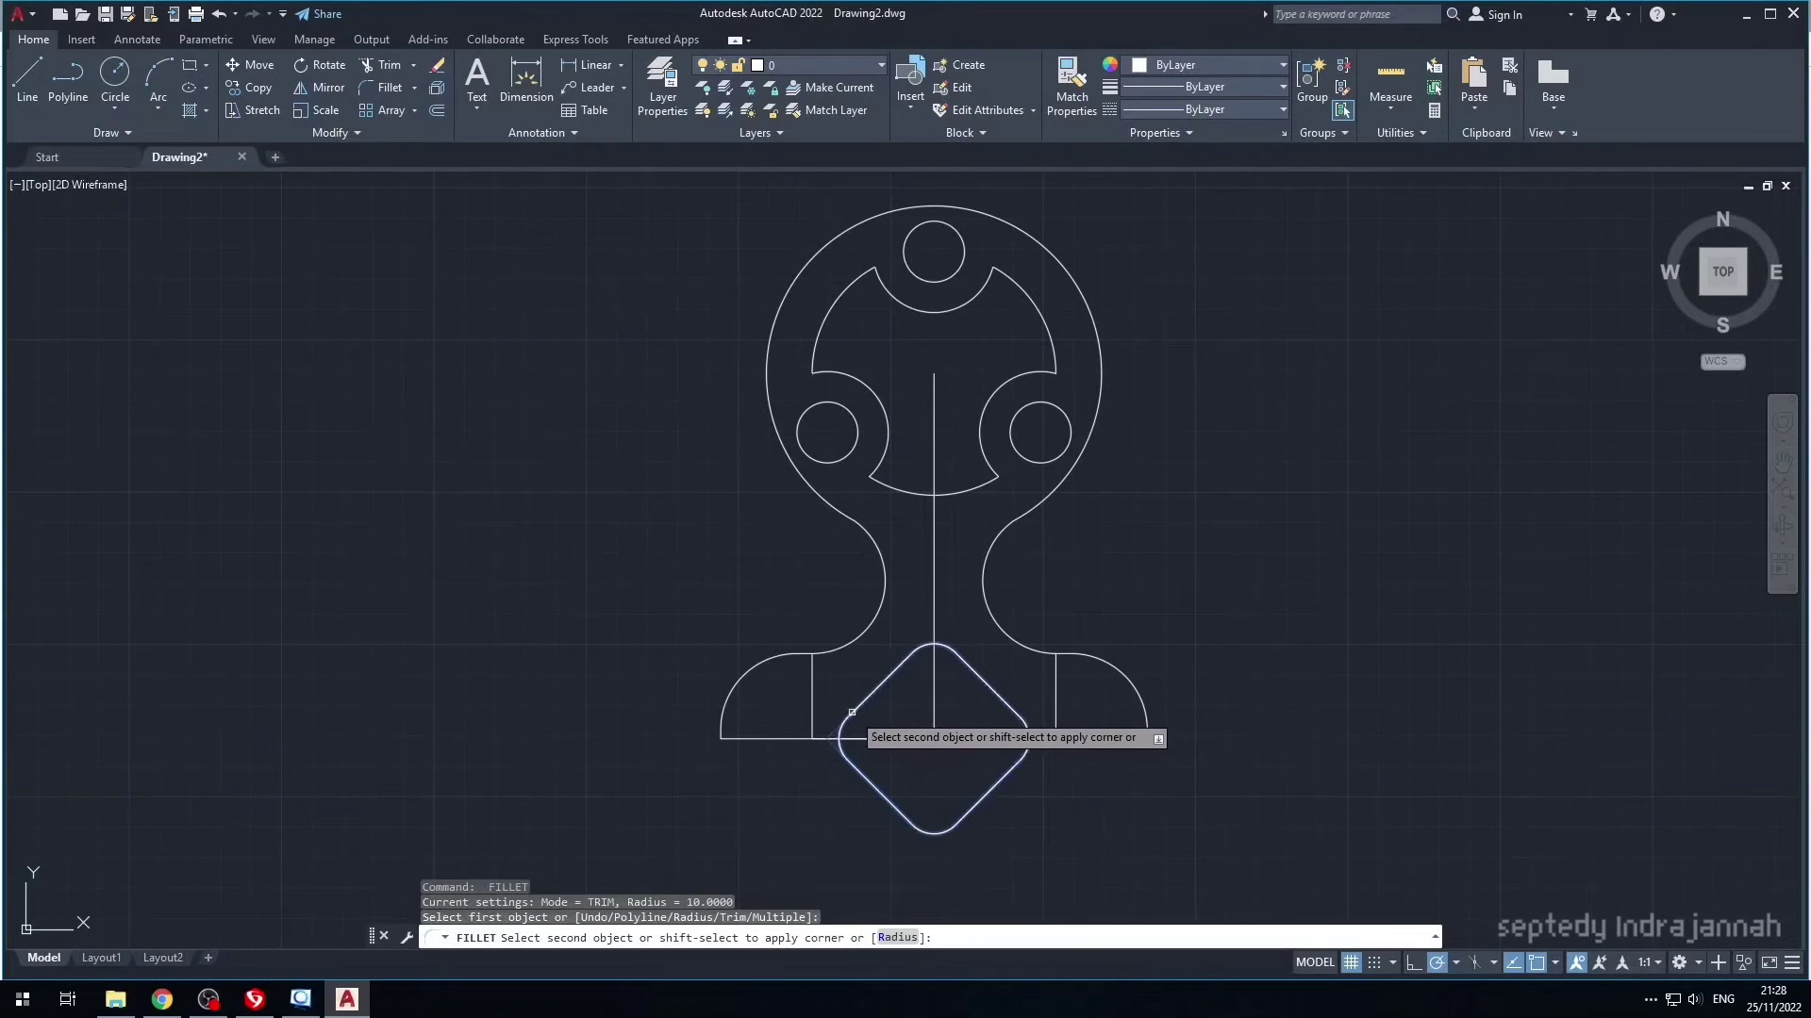
{"action": "left_click", "coordinate": [860, 713]}
{"action": "key", "text": "Escape"}
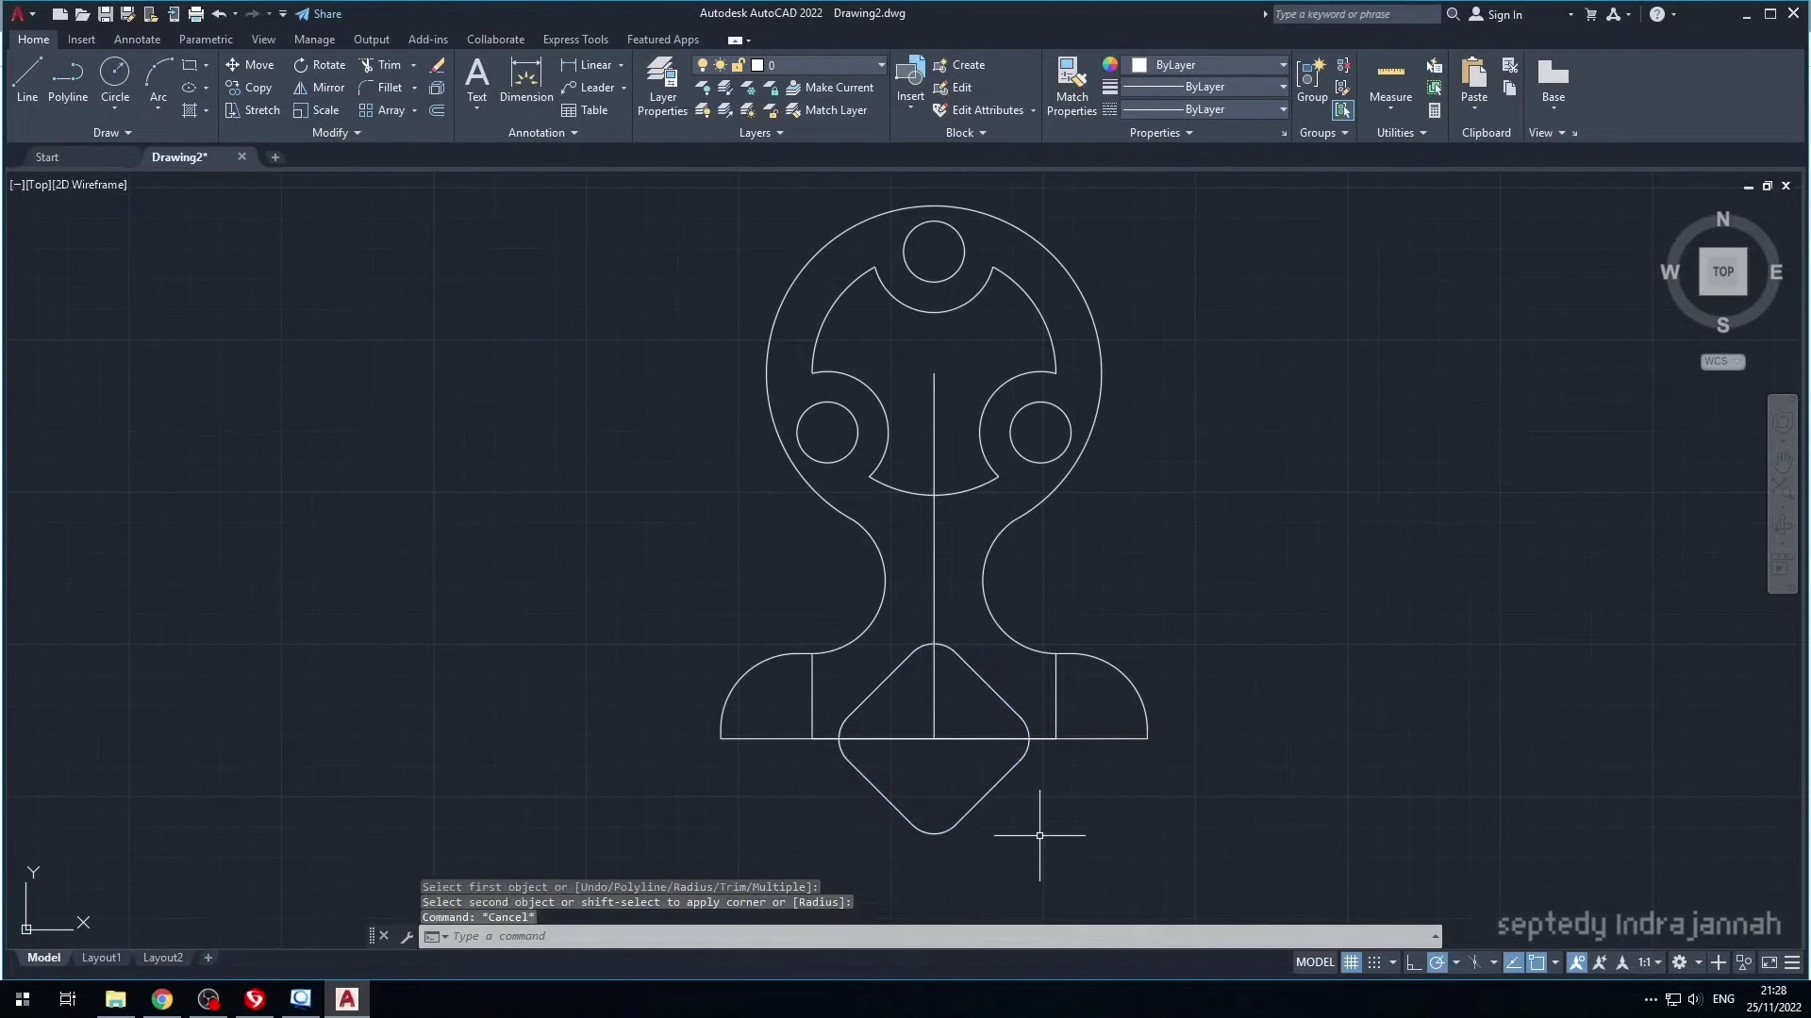
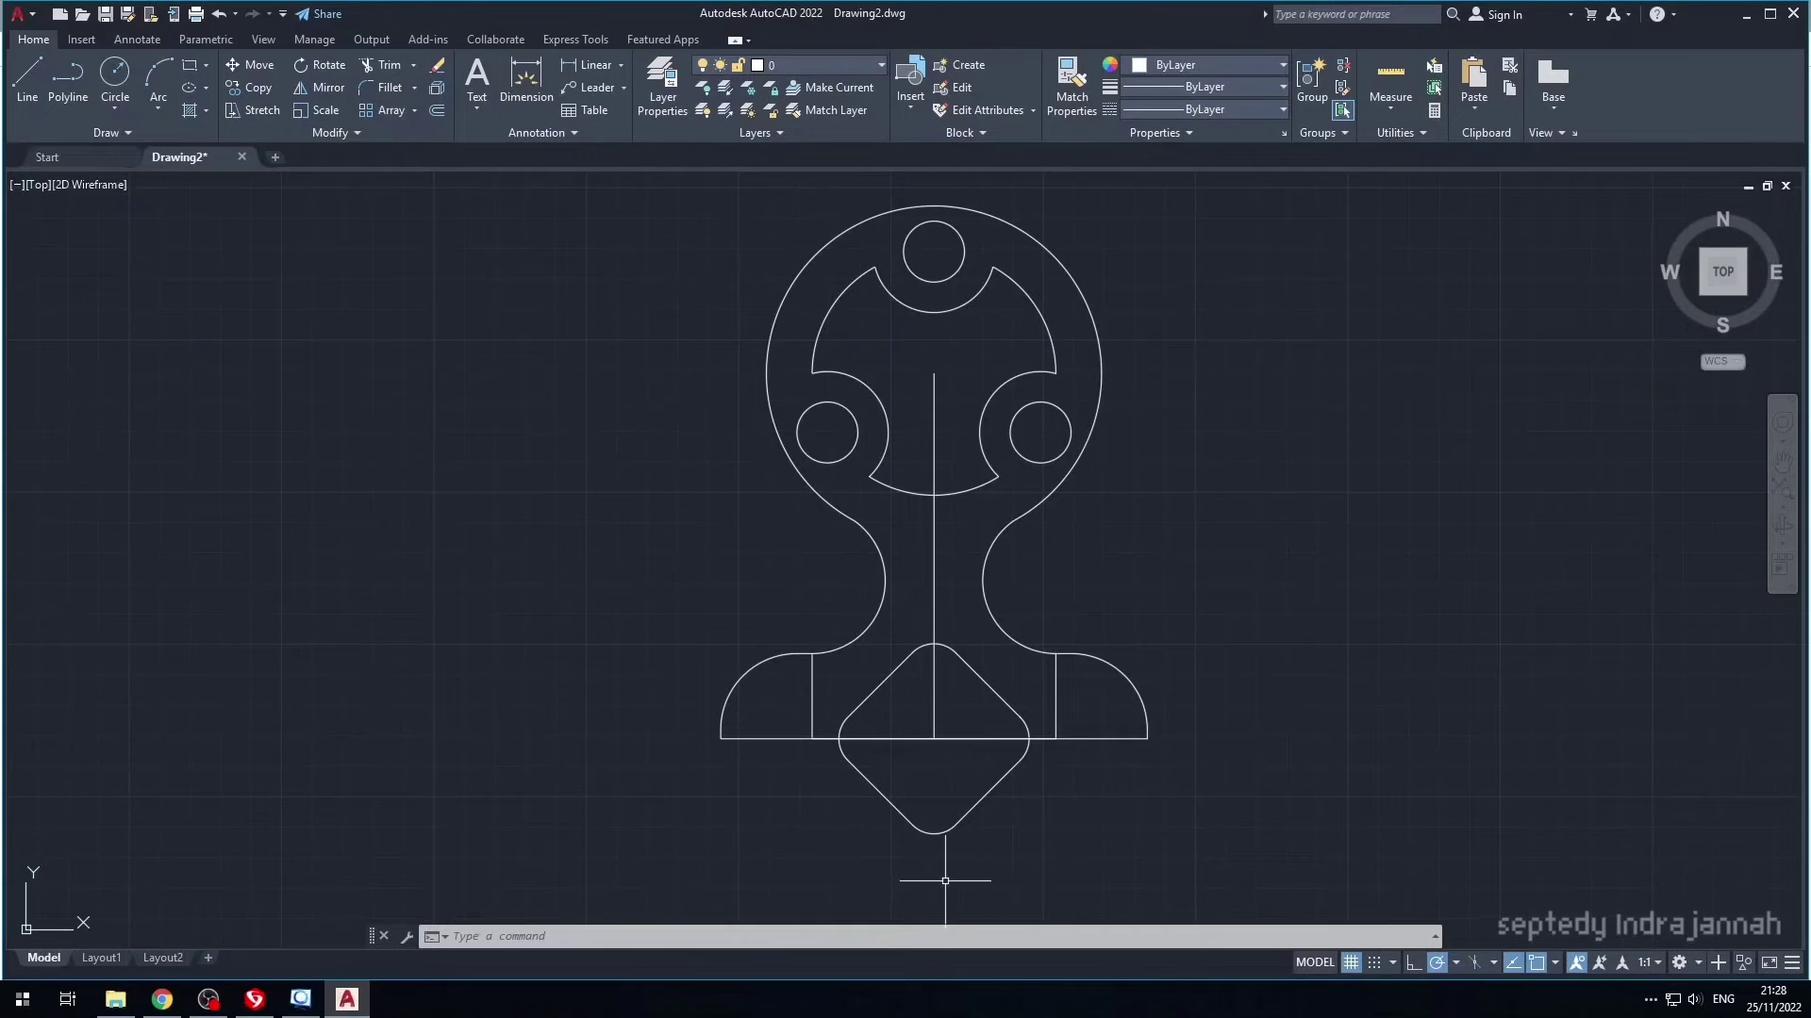
- Draw a 10-long vertical line downward from the lowest point of the rounded square's bottom corner
{"action": "type", "text": "l"}
{"action": "key", "text": "Return"}
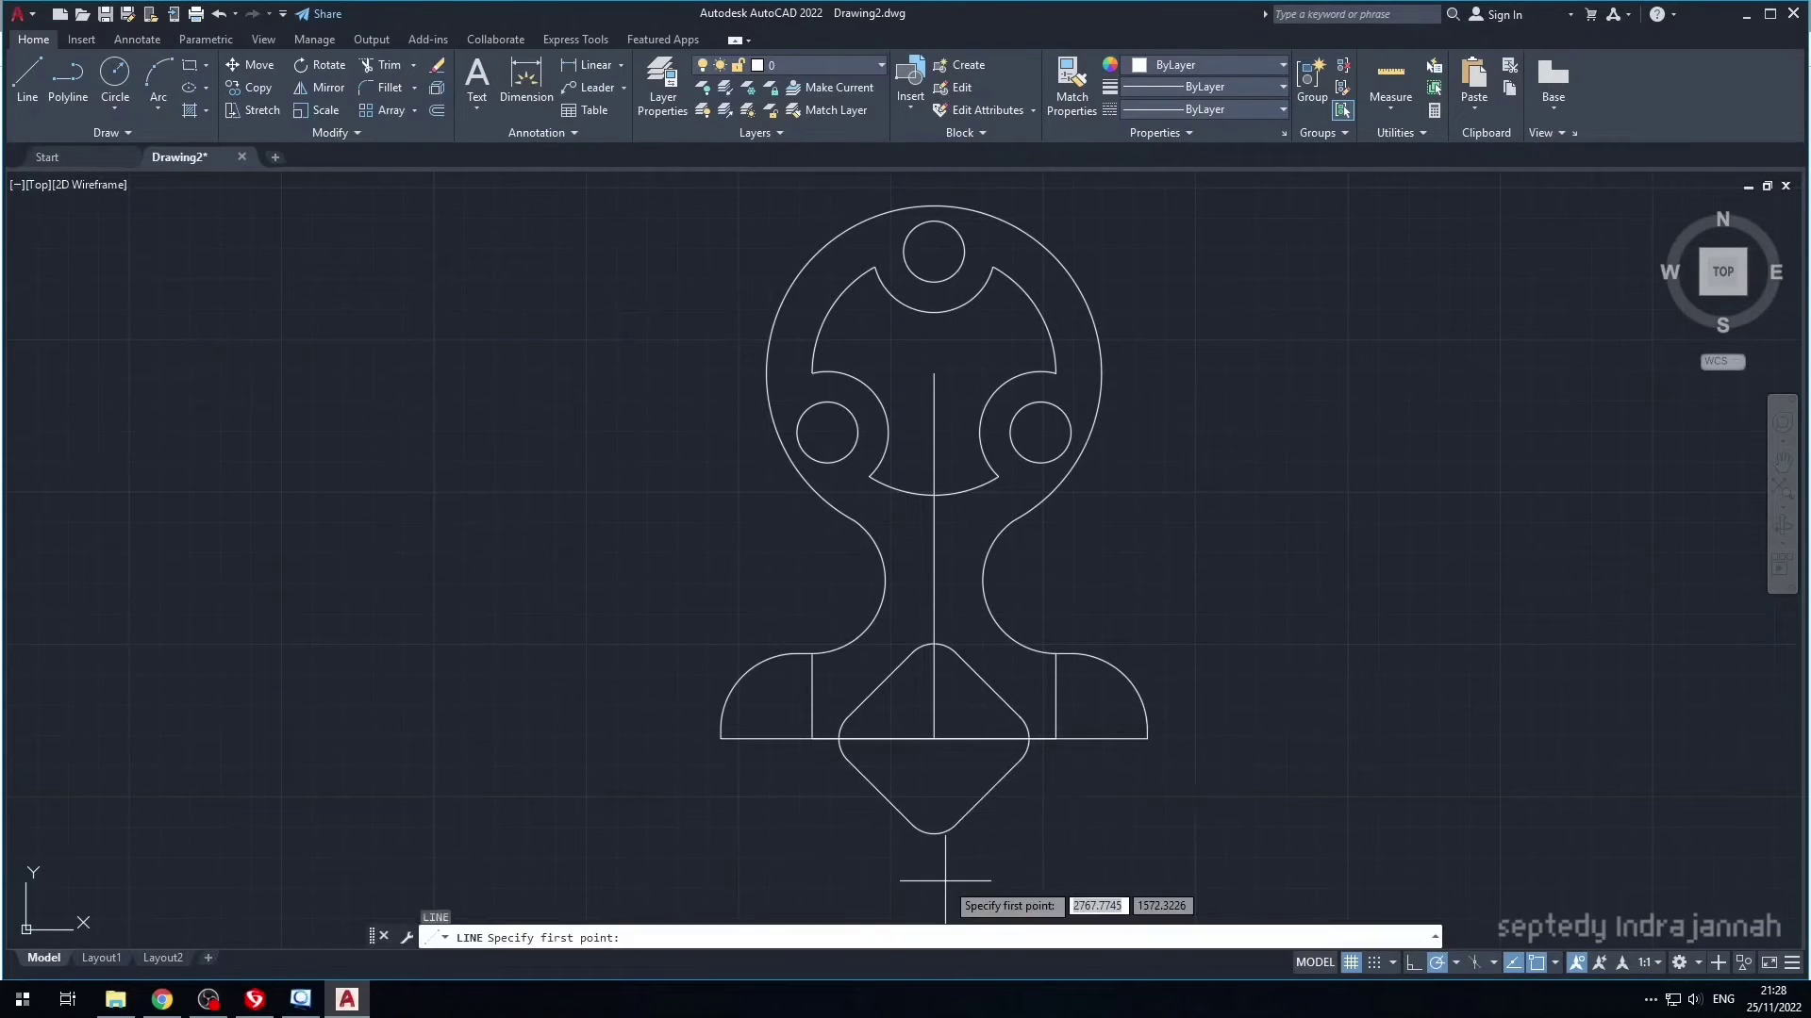
{"action": "left_click", "coordinate": [933, 833]}
{"action": "type", "text": "19"}
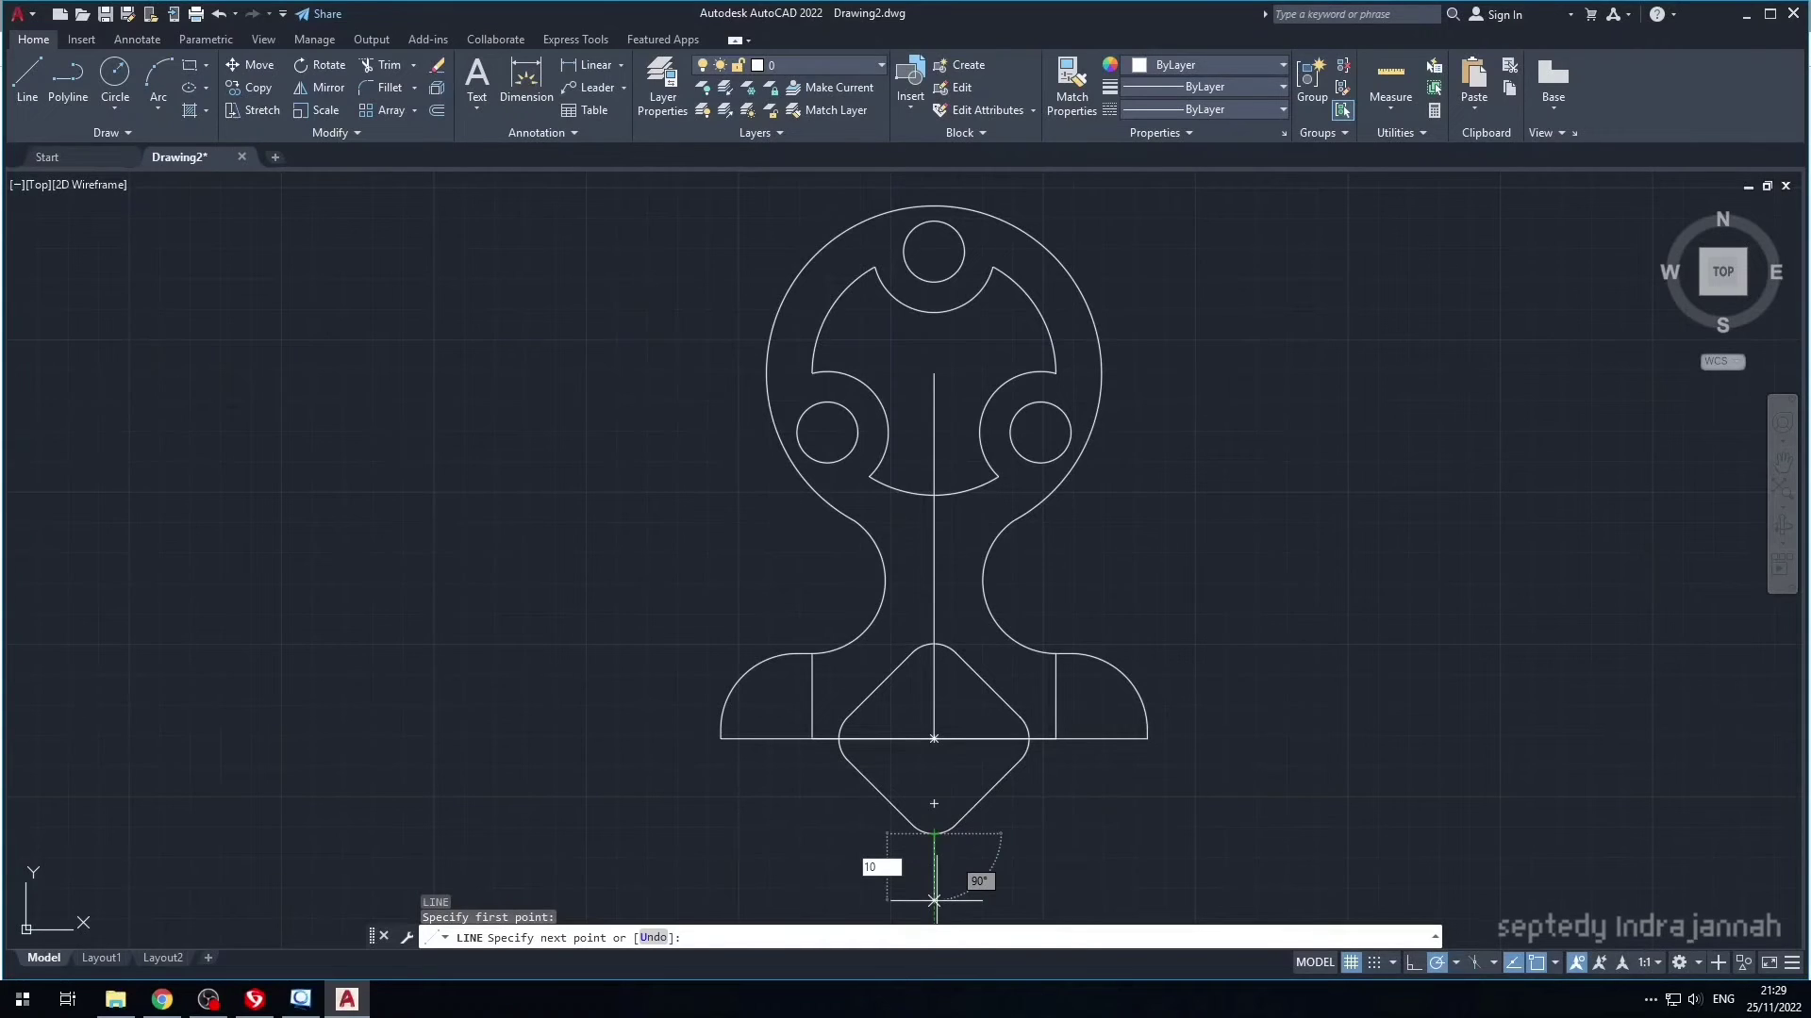
{"action": "key", "text": "Return"}
{"action": "key", "text": "Escape"}
- Draw a circle of radius 95 centred on the lower end of the short vertical line
{"action": "scroll", "coordinate": [962, 896], "scroll_direction": "up", "scroll_amount": 2}
{"action": "scroll", "coordinate": [962, 897], "scroll_direction": "down", "scroll_amount": 2}
{"action": "middle_click_drag", "start_coordinate": [933, 901], "coordinate": [941, 808]}
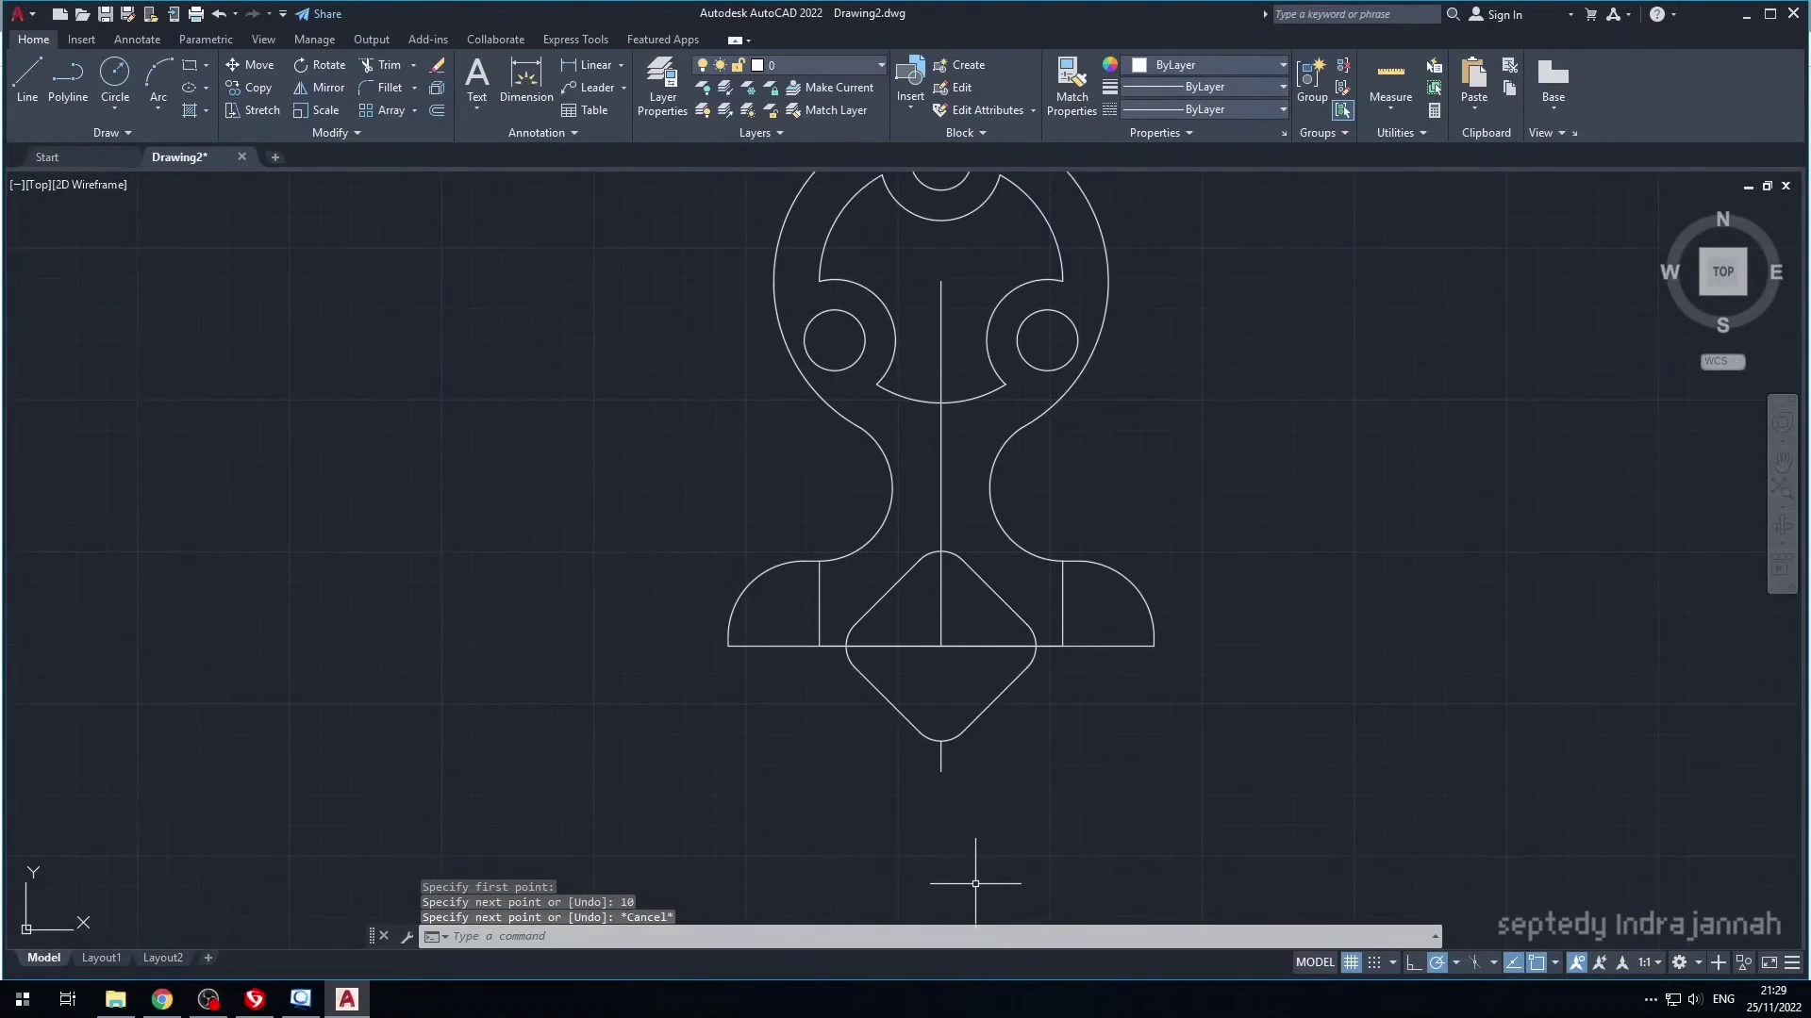
{"action": "type", "text": "c"}
{"action": "key", "text": "Return"}
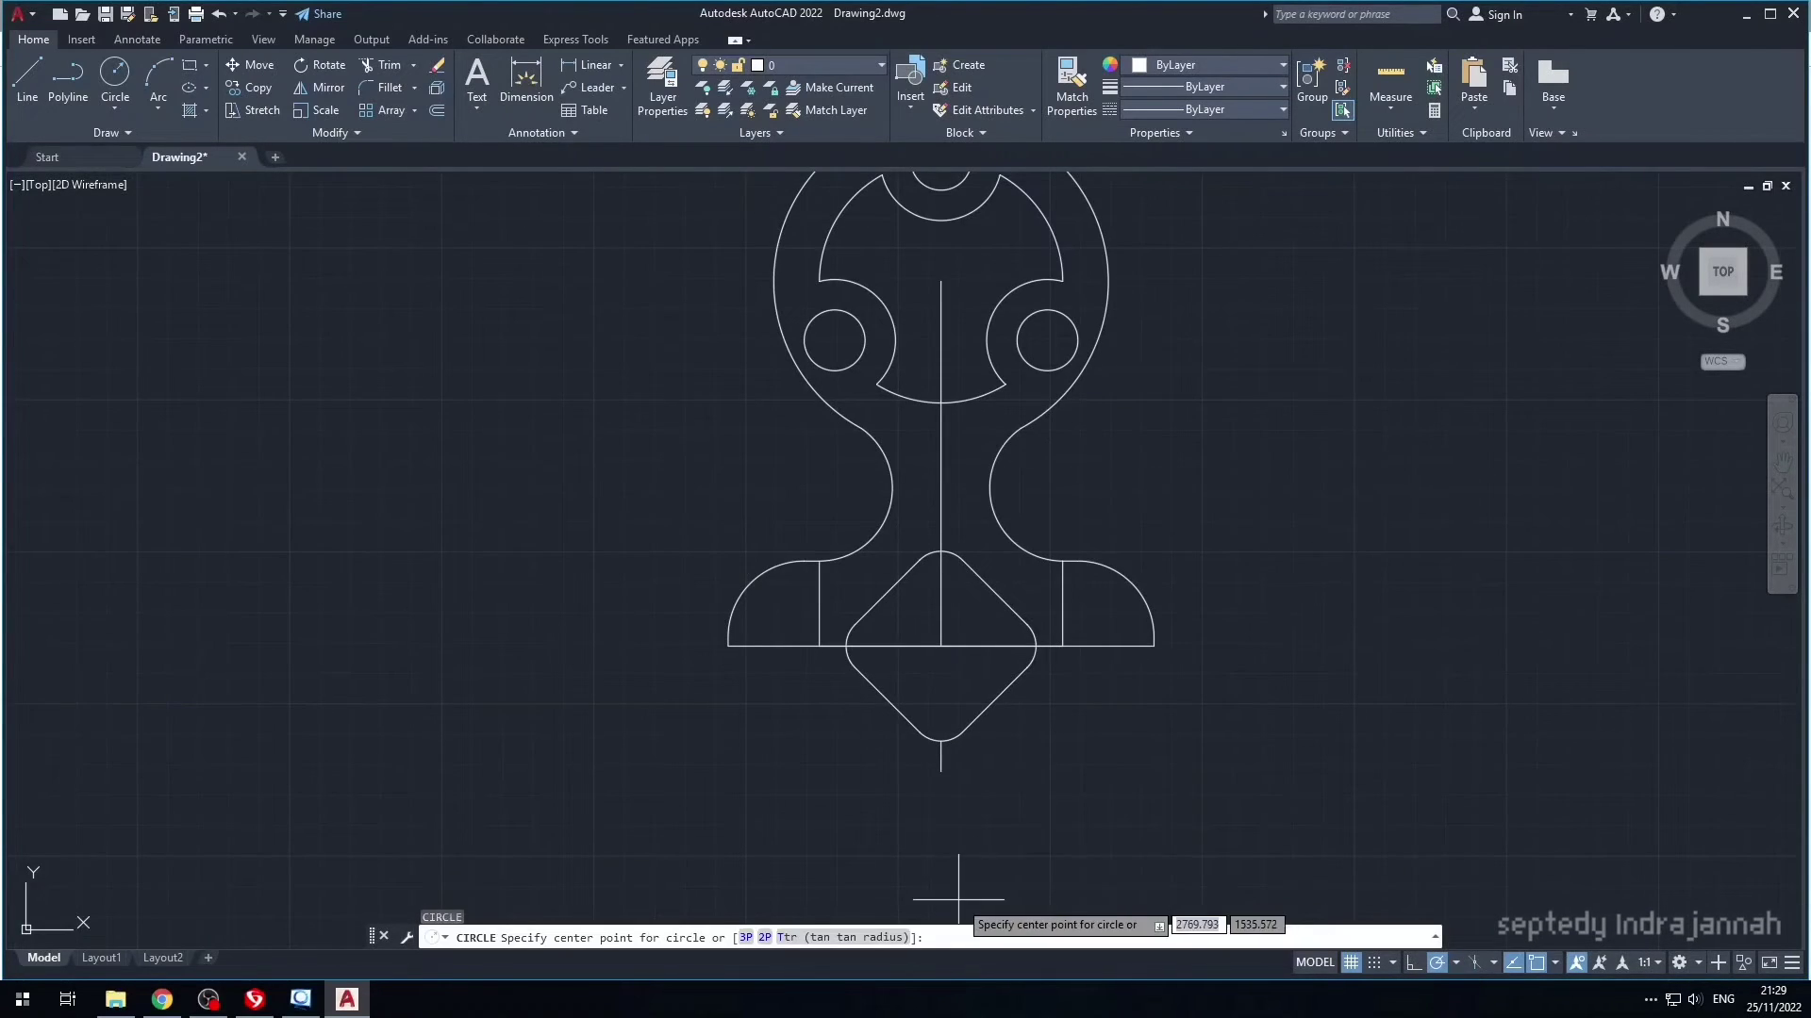
{"action": "left_click", "coordinate": [941, 771]}
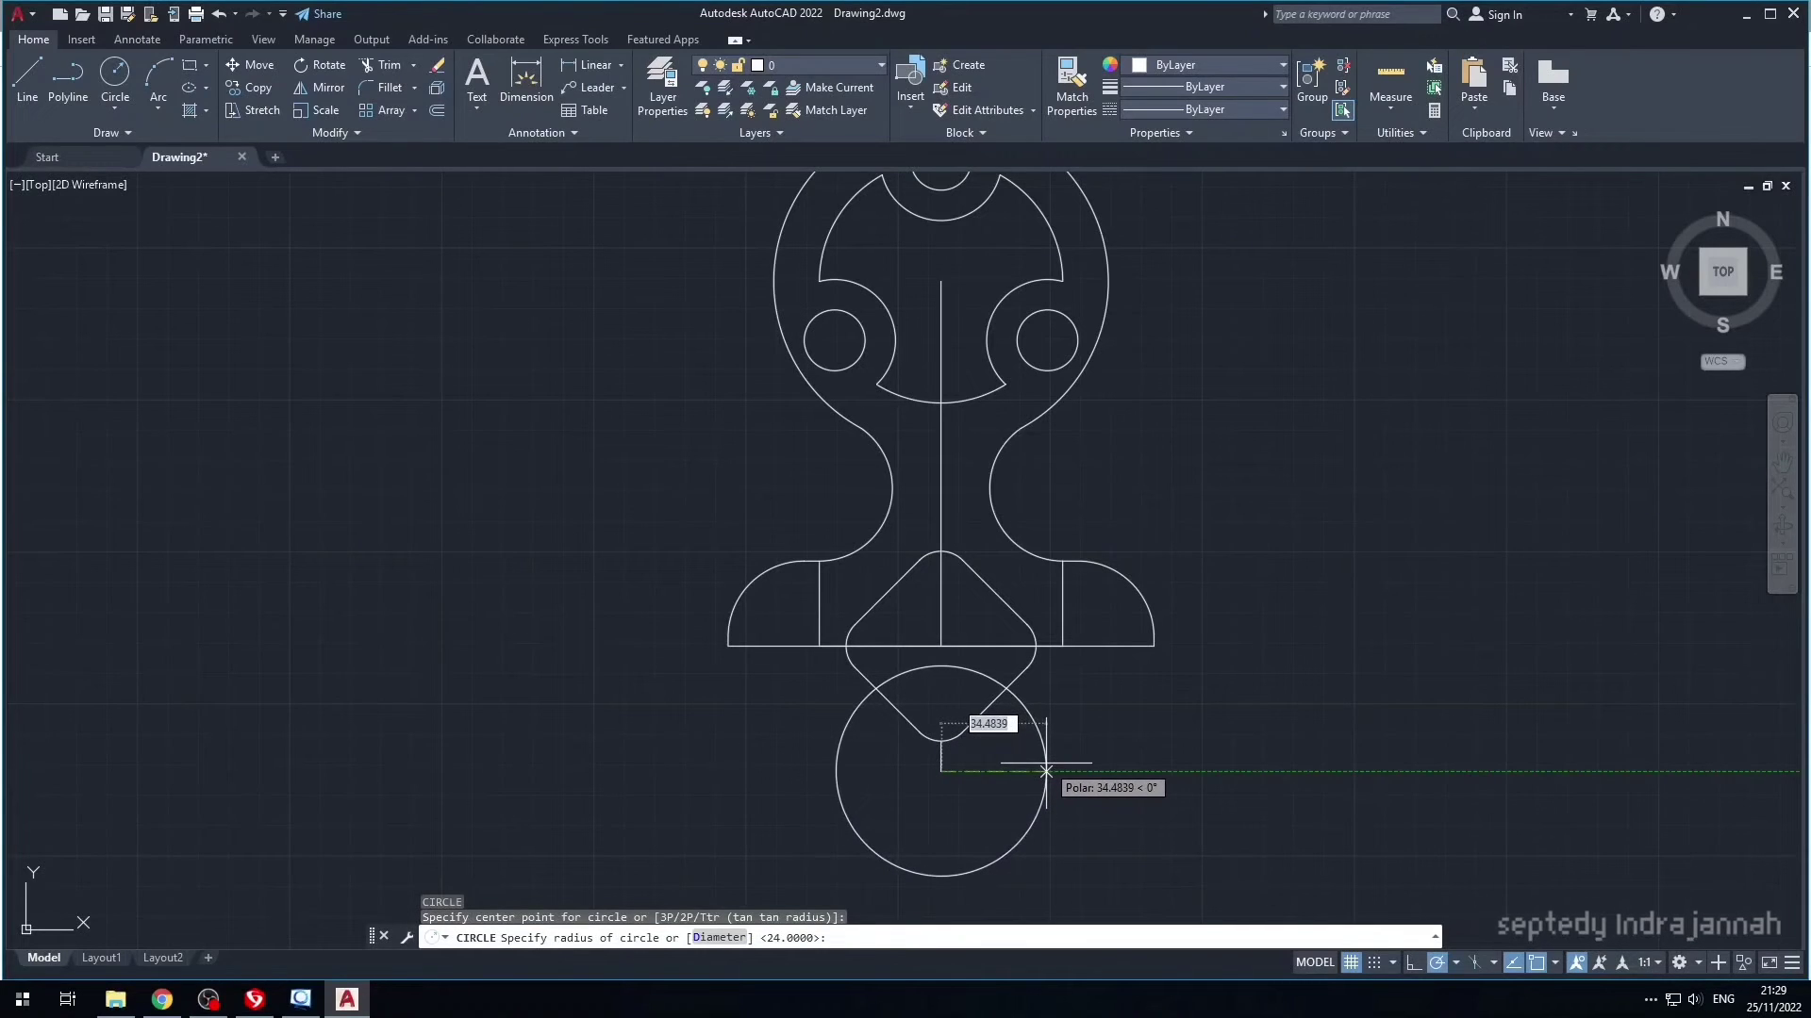
{"action": "key", "text": "Return"}
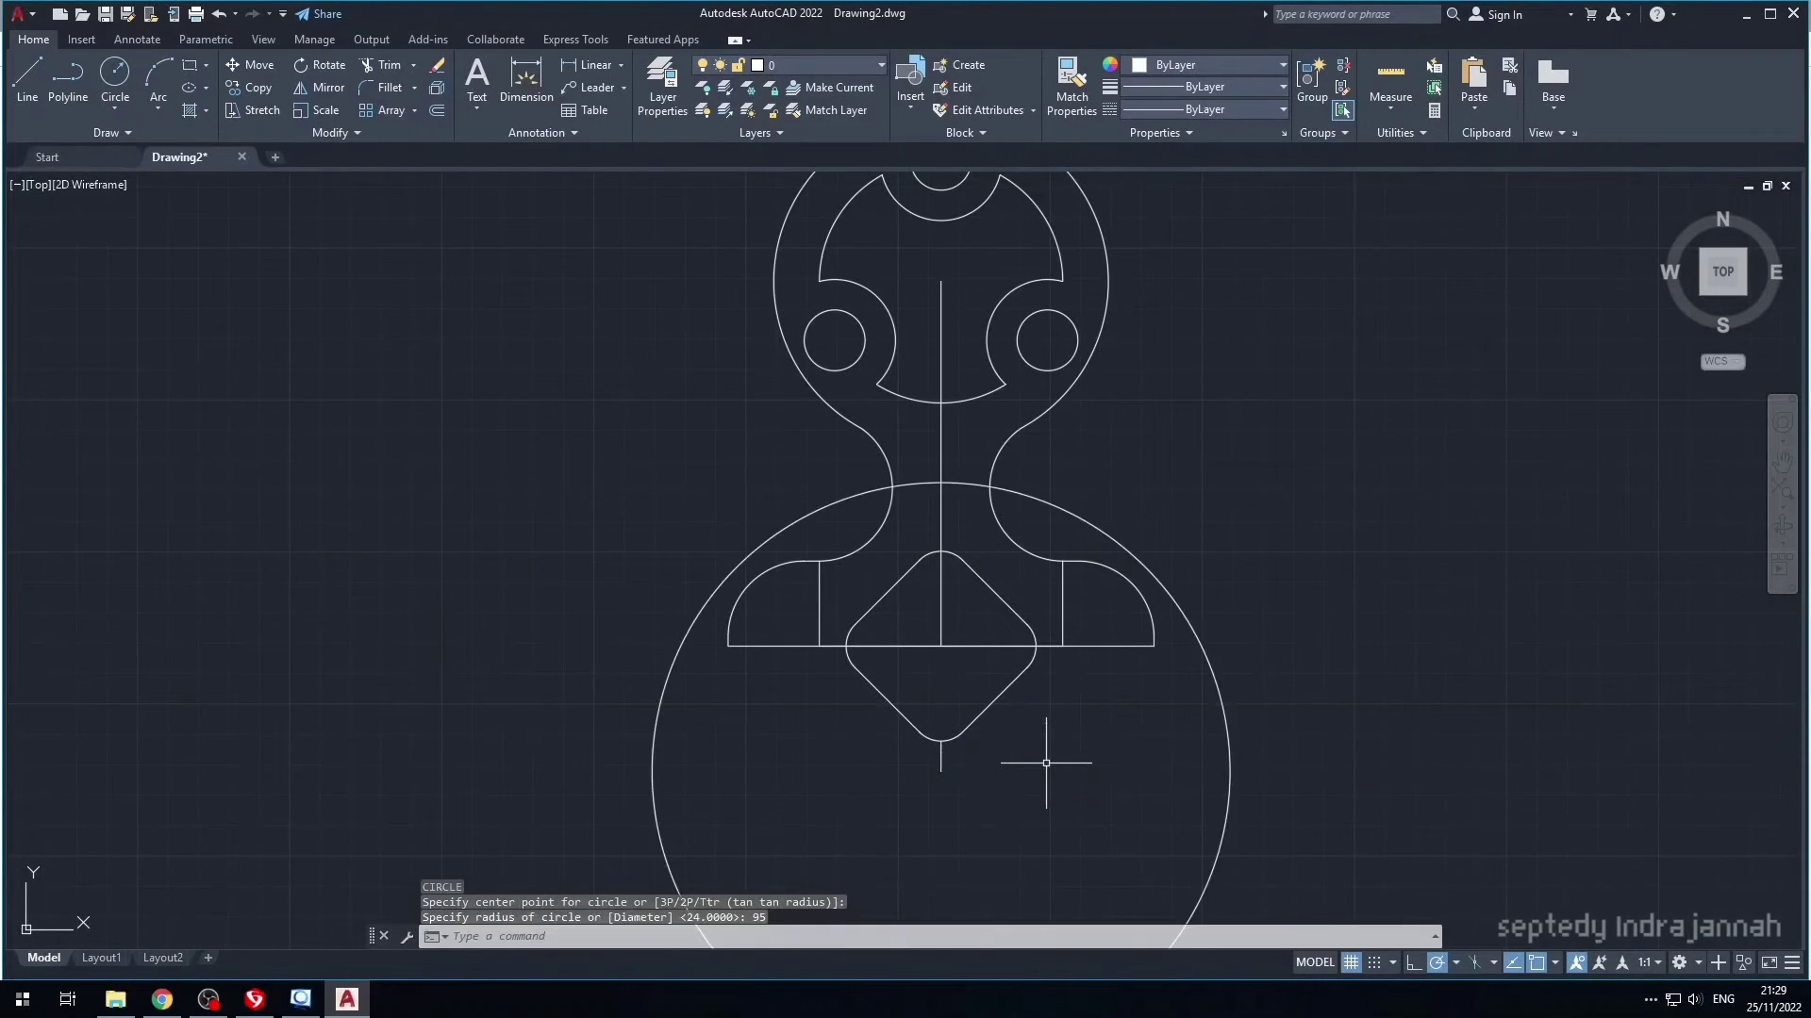
- Move the 95-radius circle by its centre up to its own top quadrant point, so its bottom meets the short line's lower end
{"action": "left_click", "coordinate": [1229, 773]}
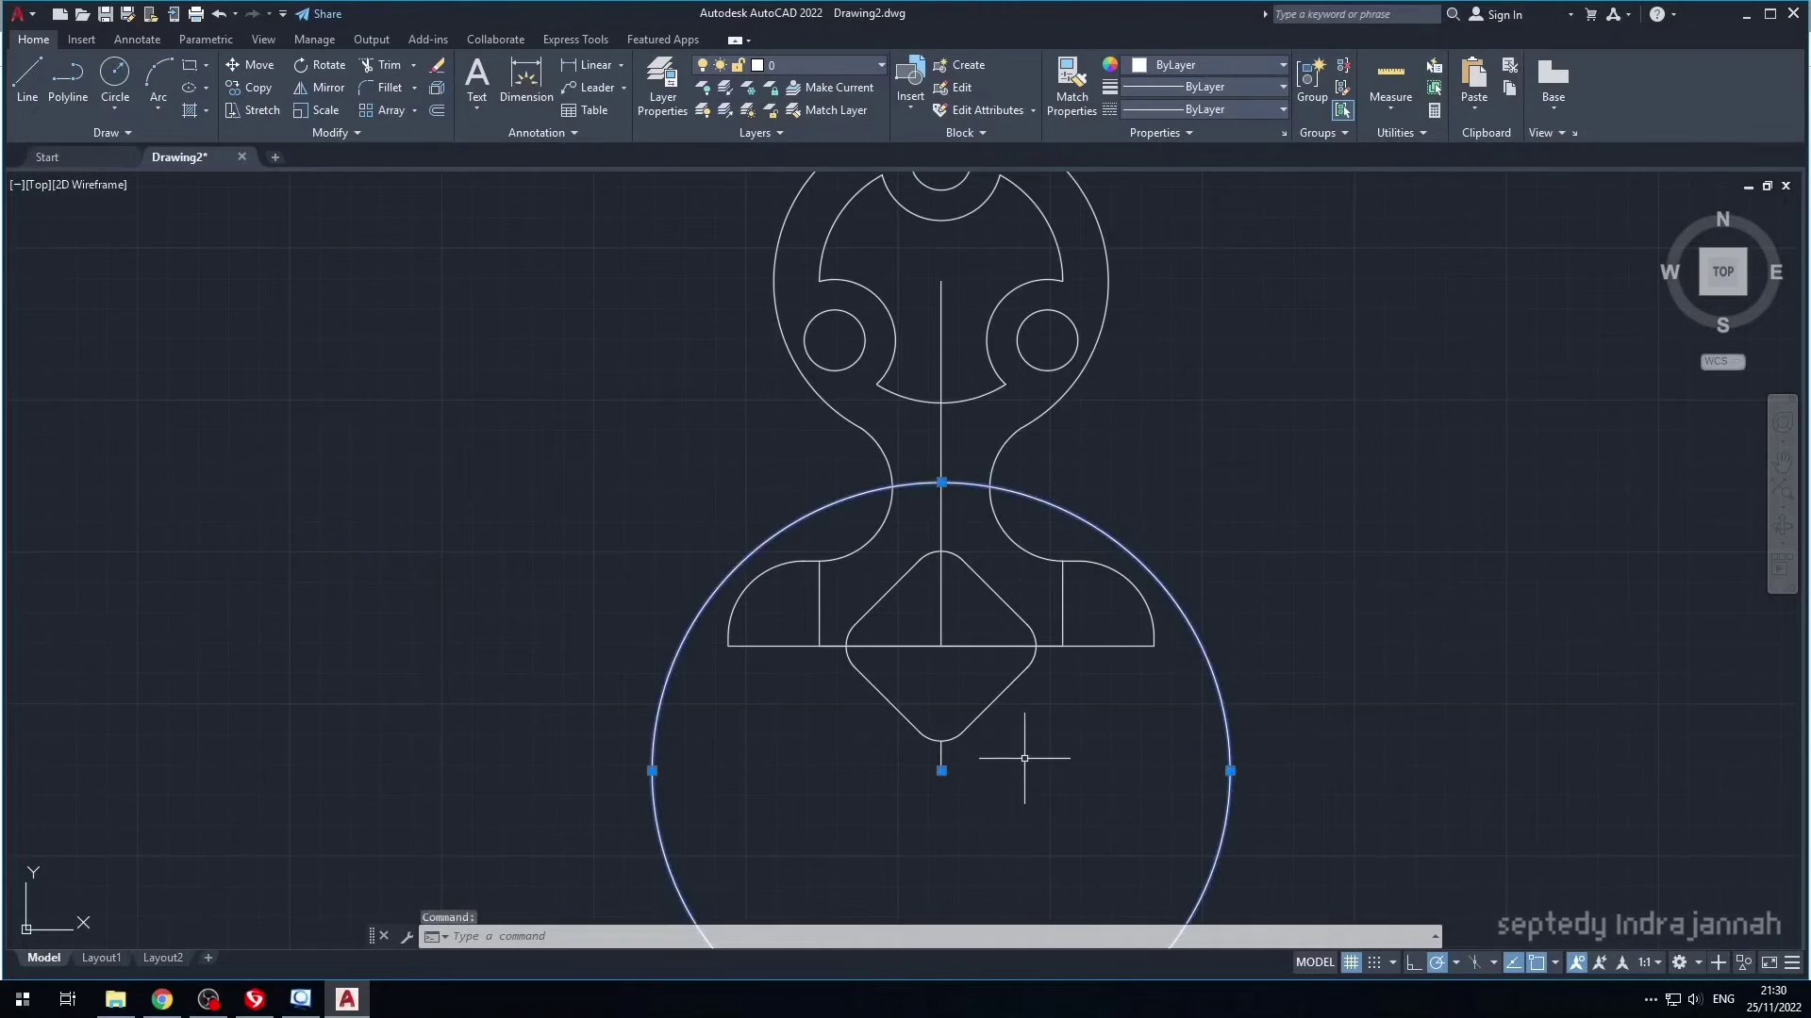
{"action": "left_click", "coordinate": [941, 772]}
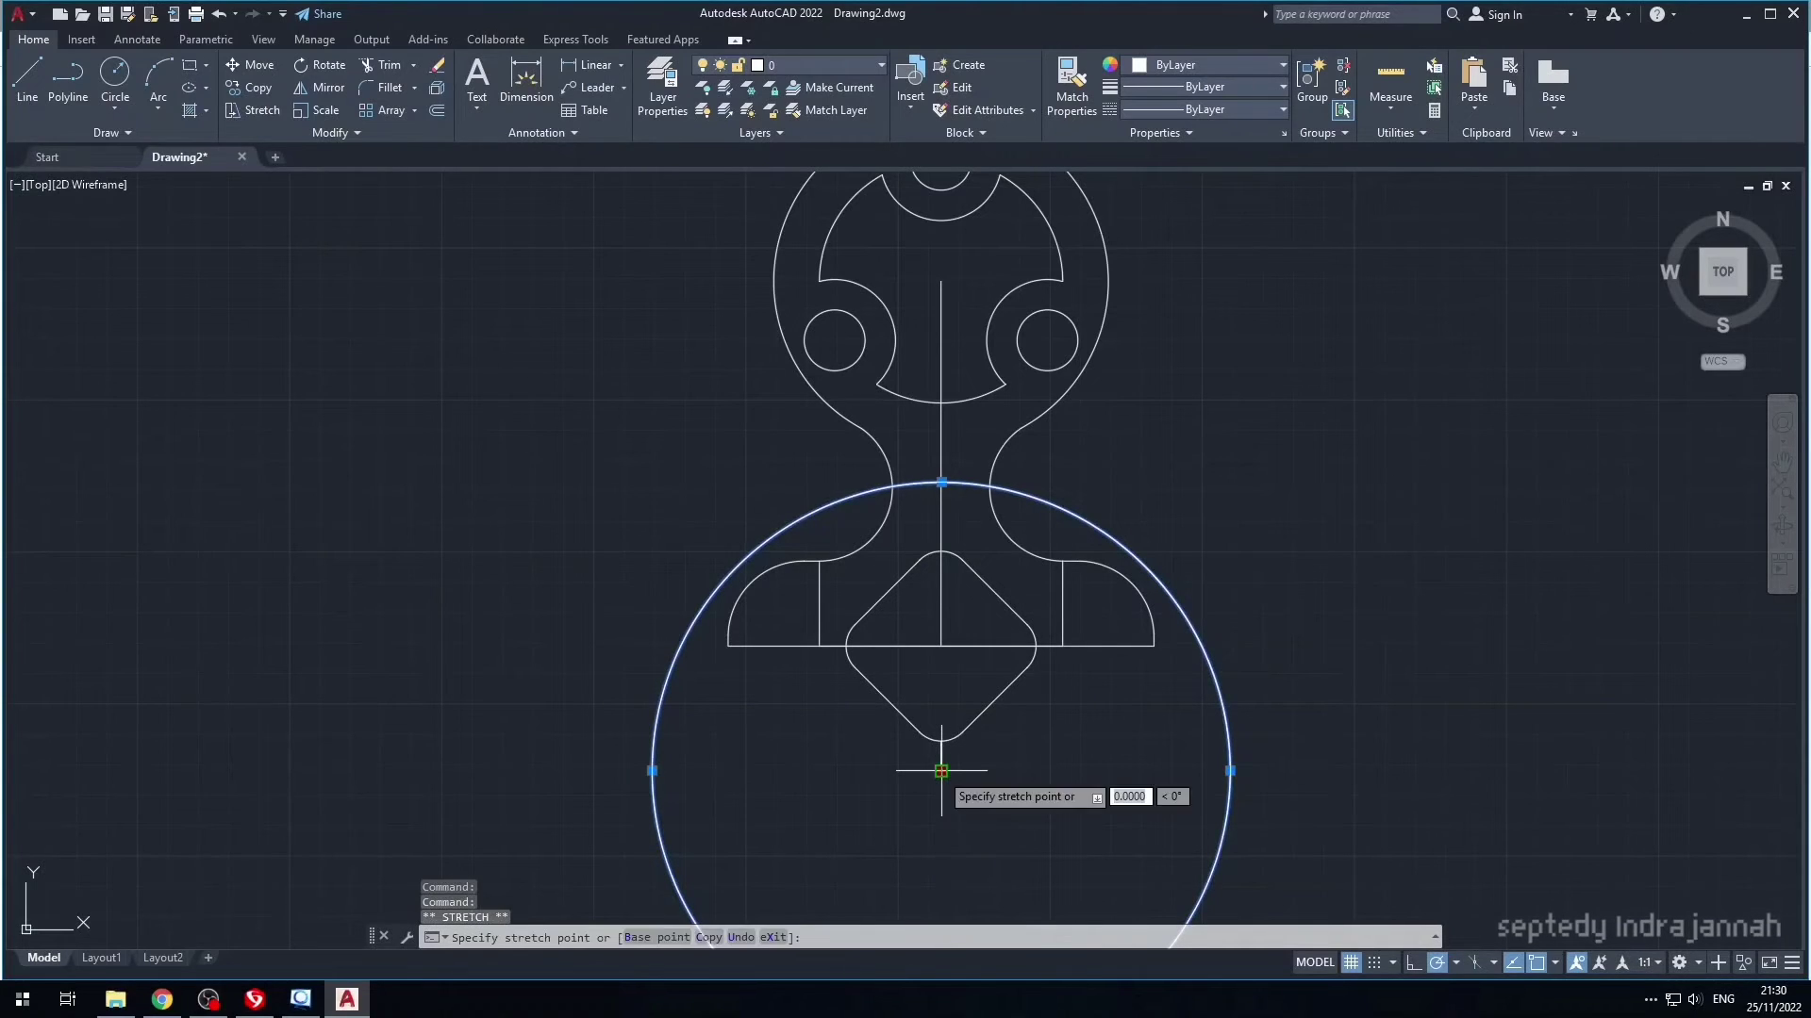
{"action": "left_click", "coordinate": [941, 483]}
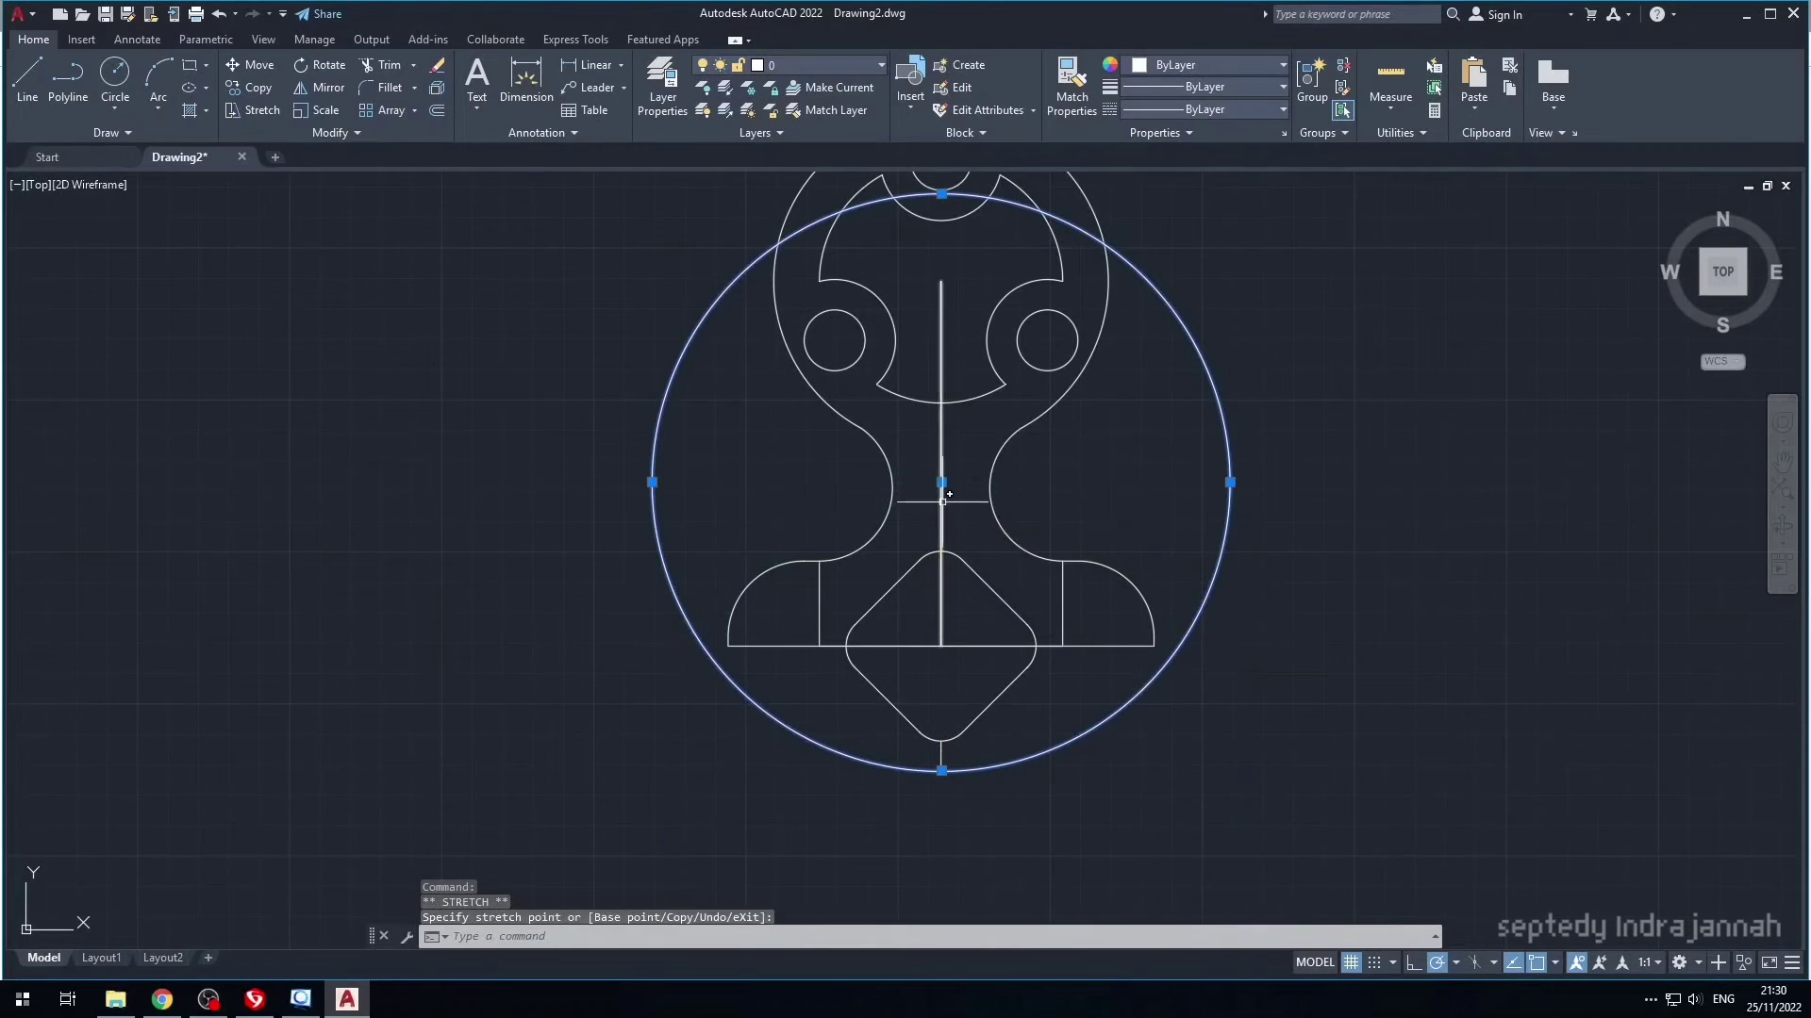
{"action": "key", "text": "Escape"}
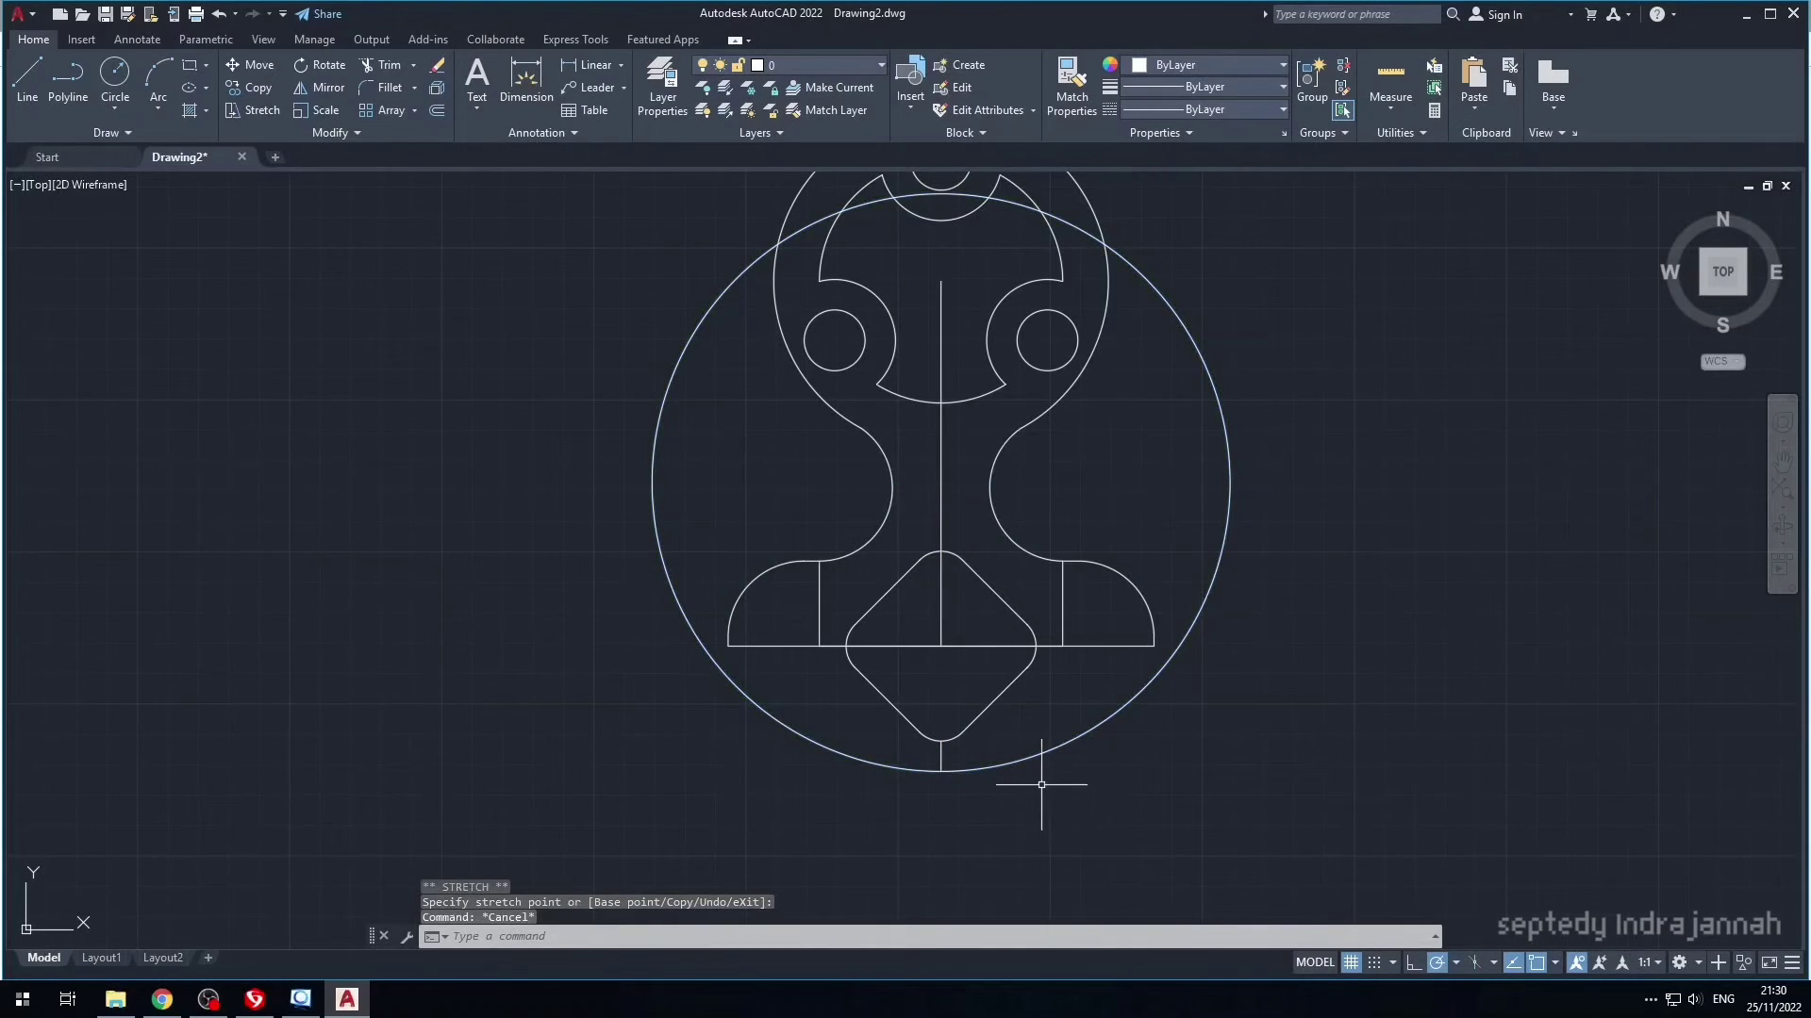
- Draw vertical lines from the left and right ends of the base line down to the large circle
{"action": "key", "text": "Return"}
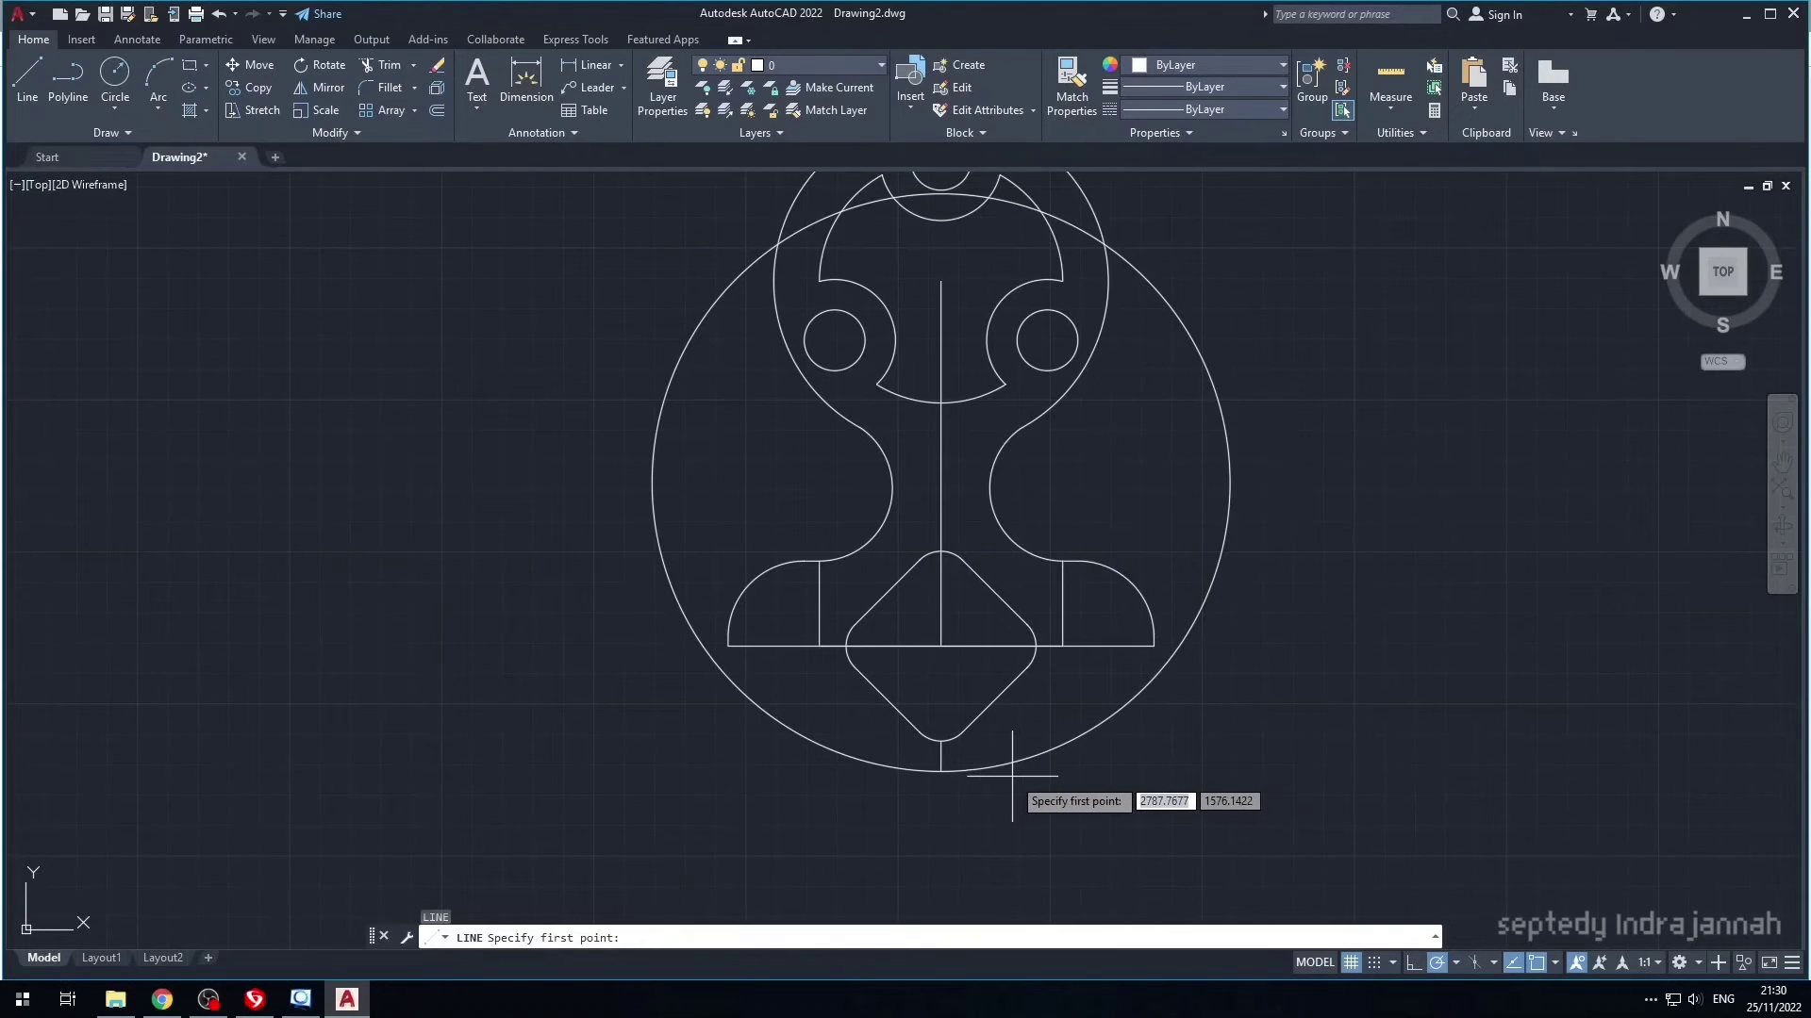
{"action": "left_click", "coordinate": [728, 646]}
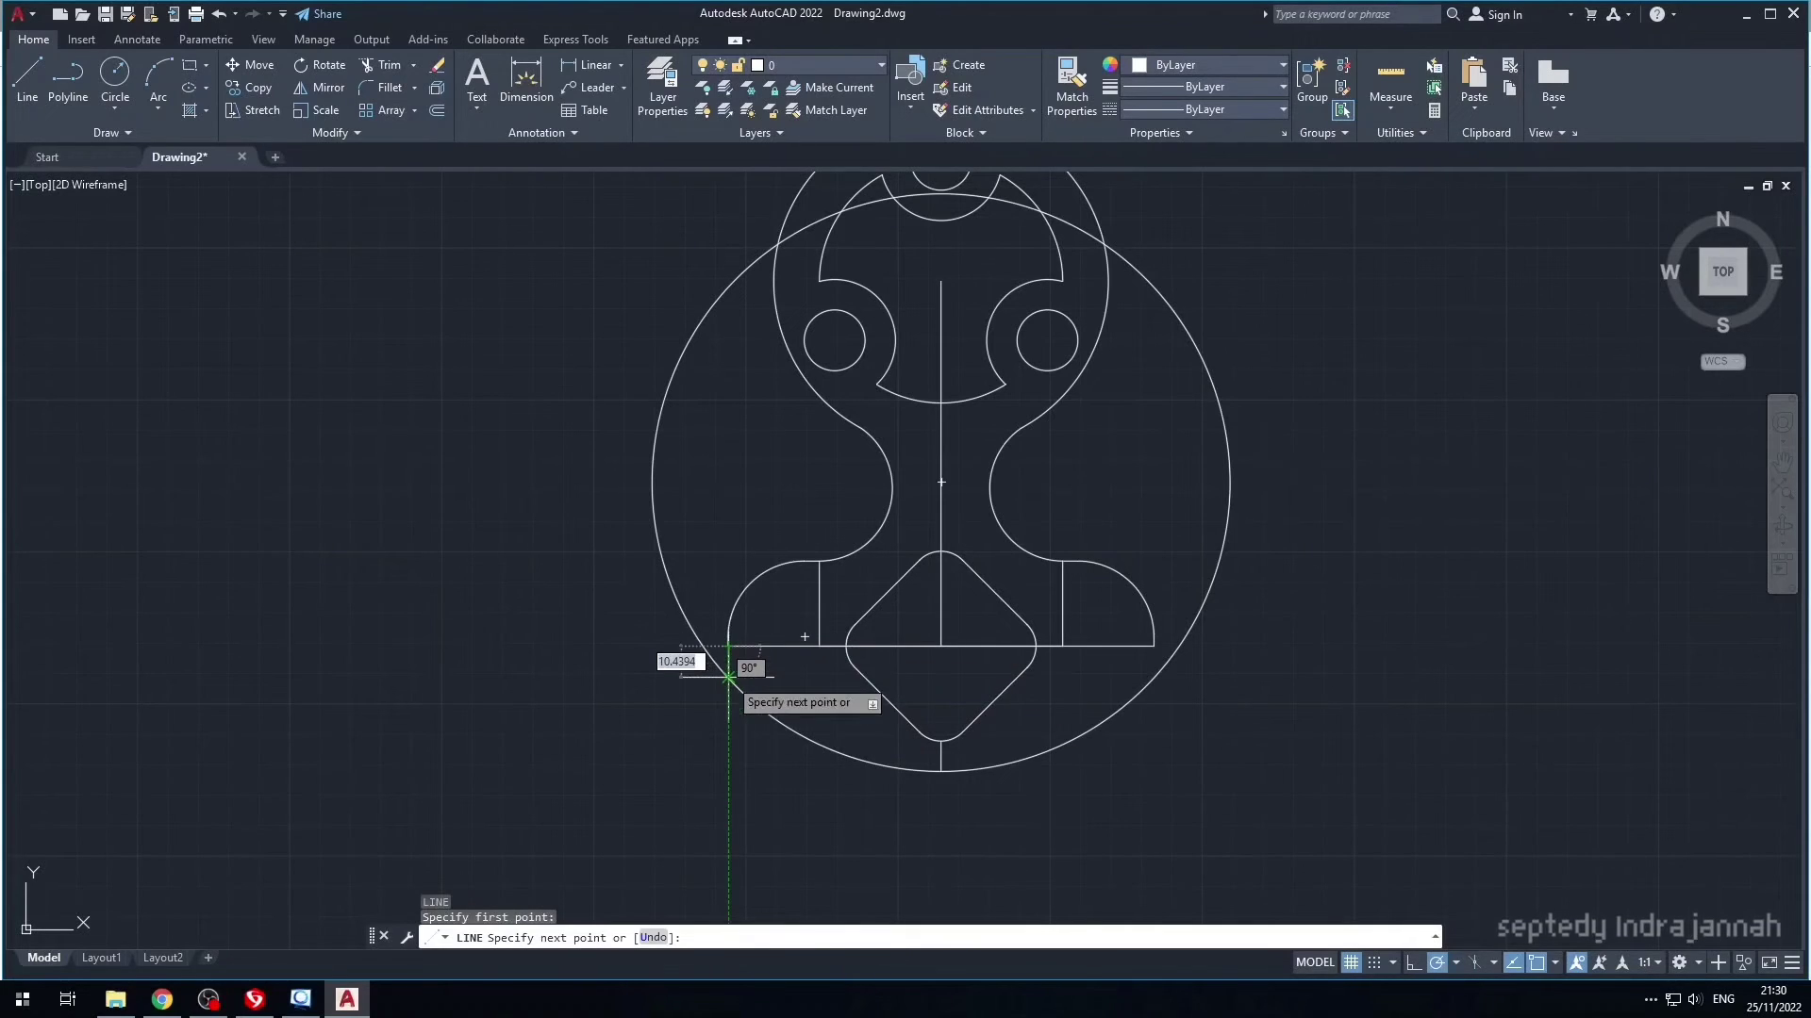
{"action": "left_click", "coordinate": [728, 677]}
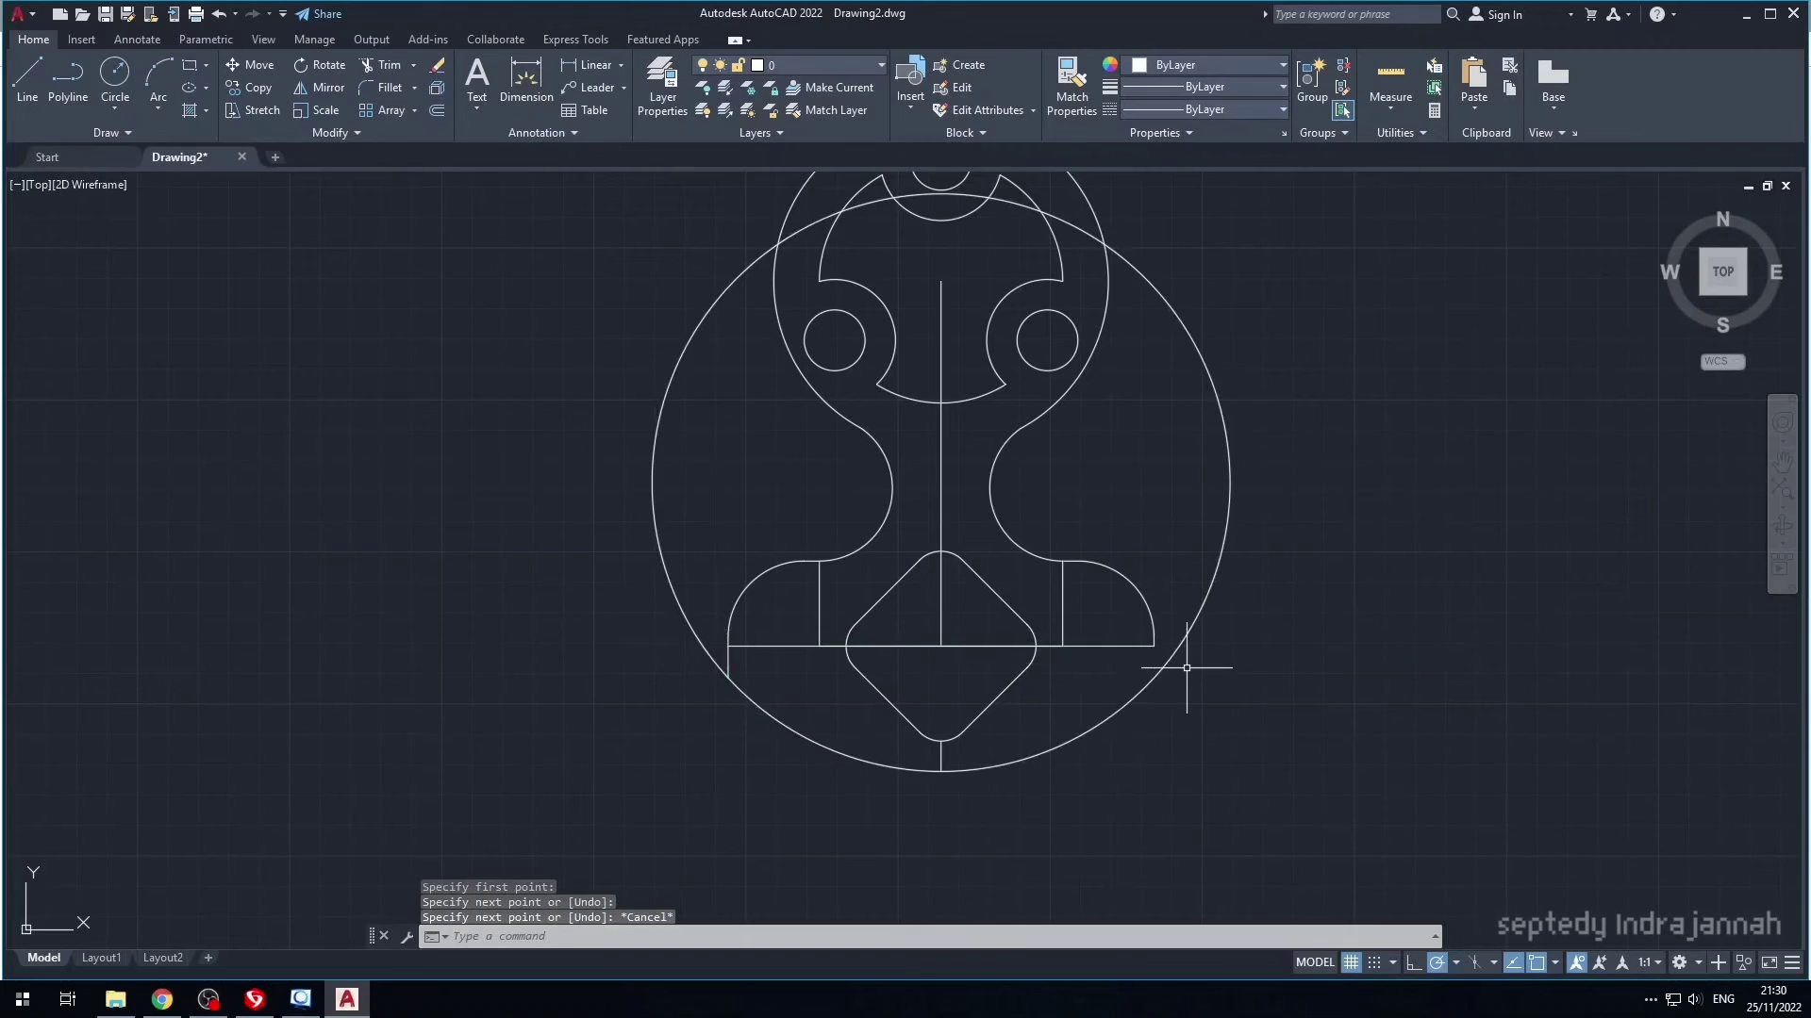
{"action": "key", "text": "Return"}
{"action": "left_click", "coordinate": [1154, 646]}
{"action": "left_click", "coordinate": [1154, 677]}
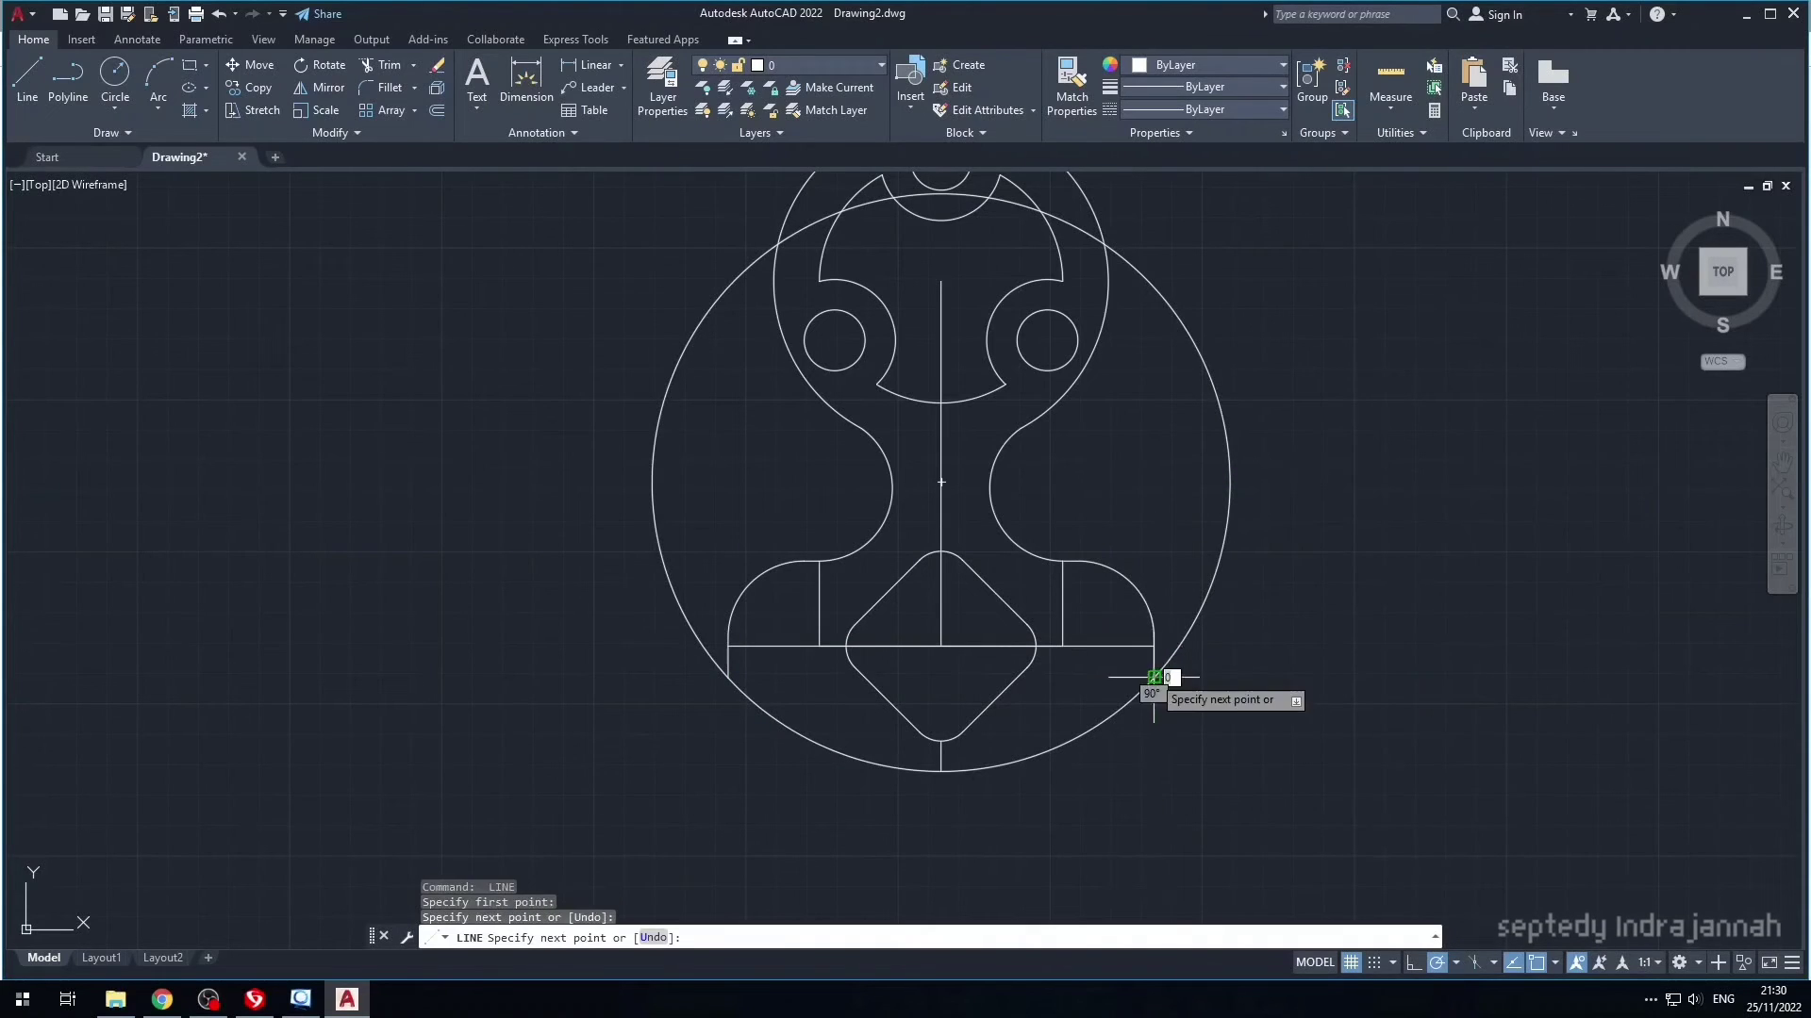
{"action": "key", "text": "Escape"}
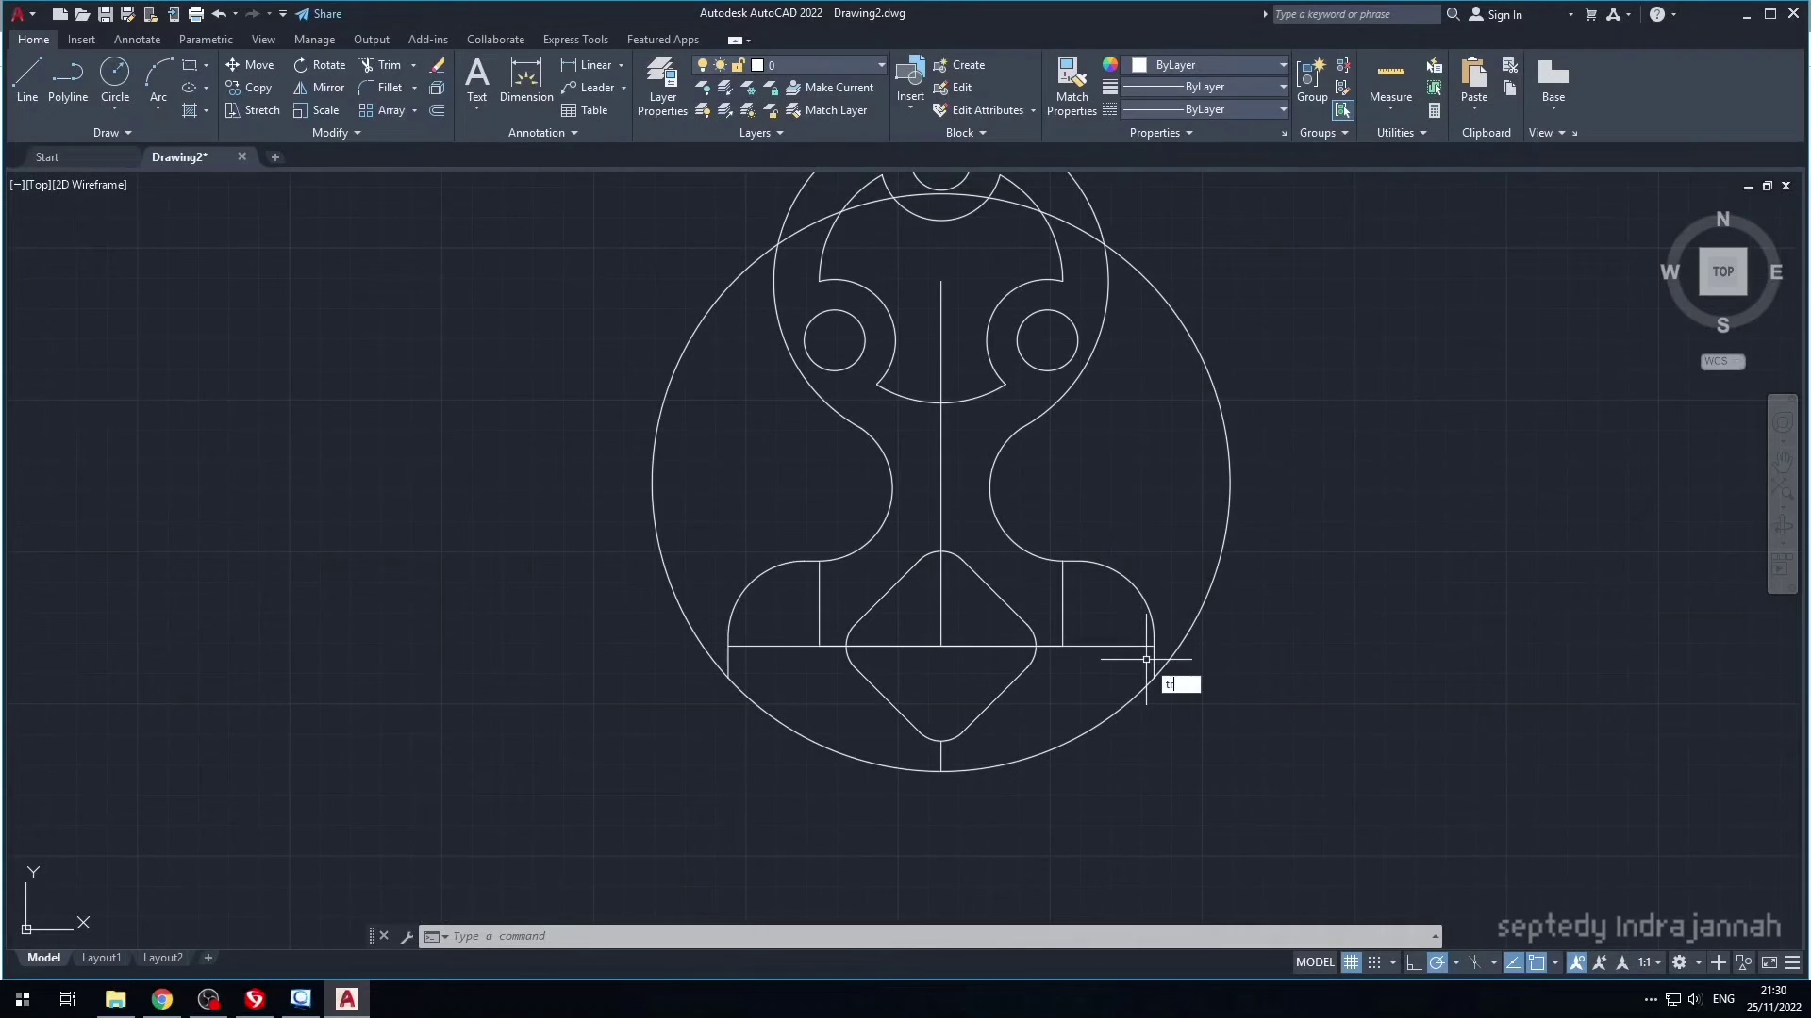
- Trim the 95-radius circle back to its lower arc between the base's two side lines, removing the pieces across the ring
{"action": "key", "text": "Return"}
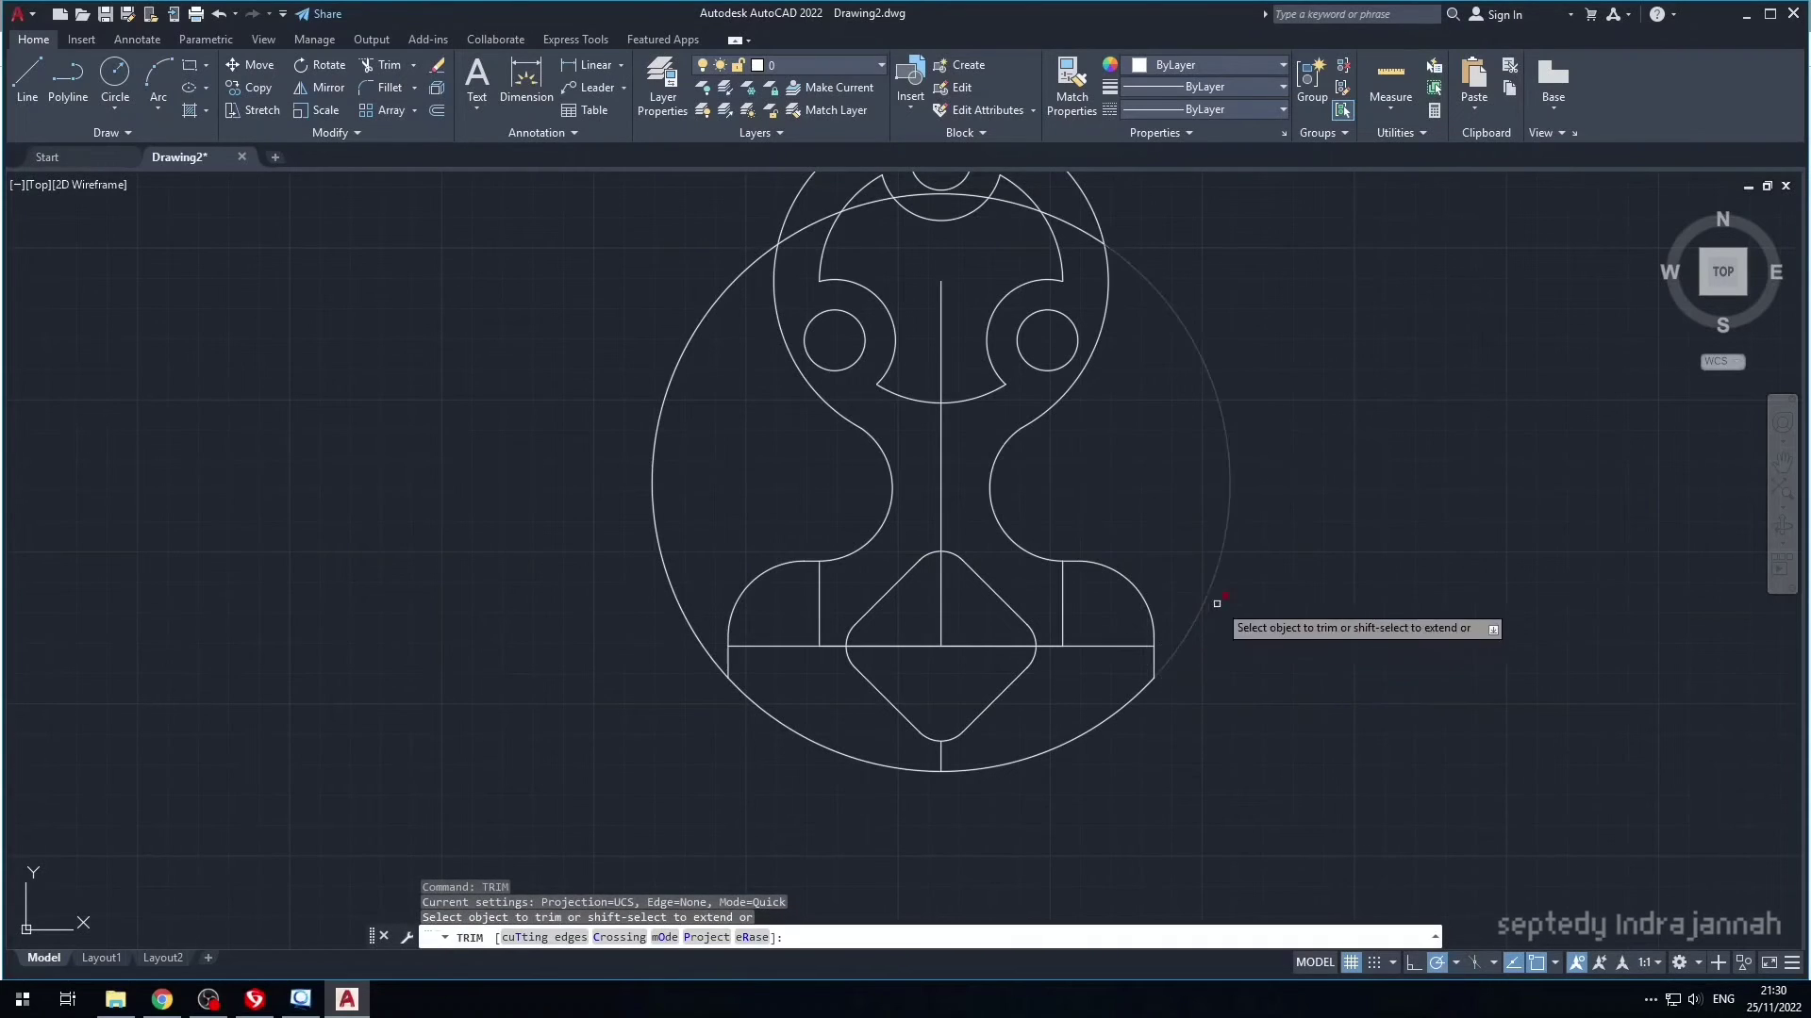
{"action": "left_click", "coordinate": [1222, 515]}
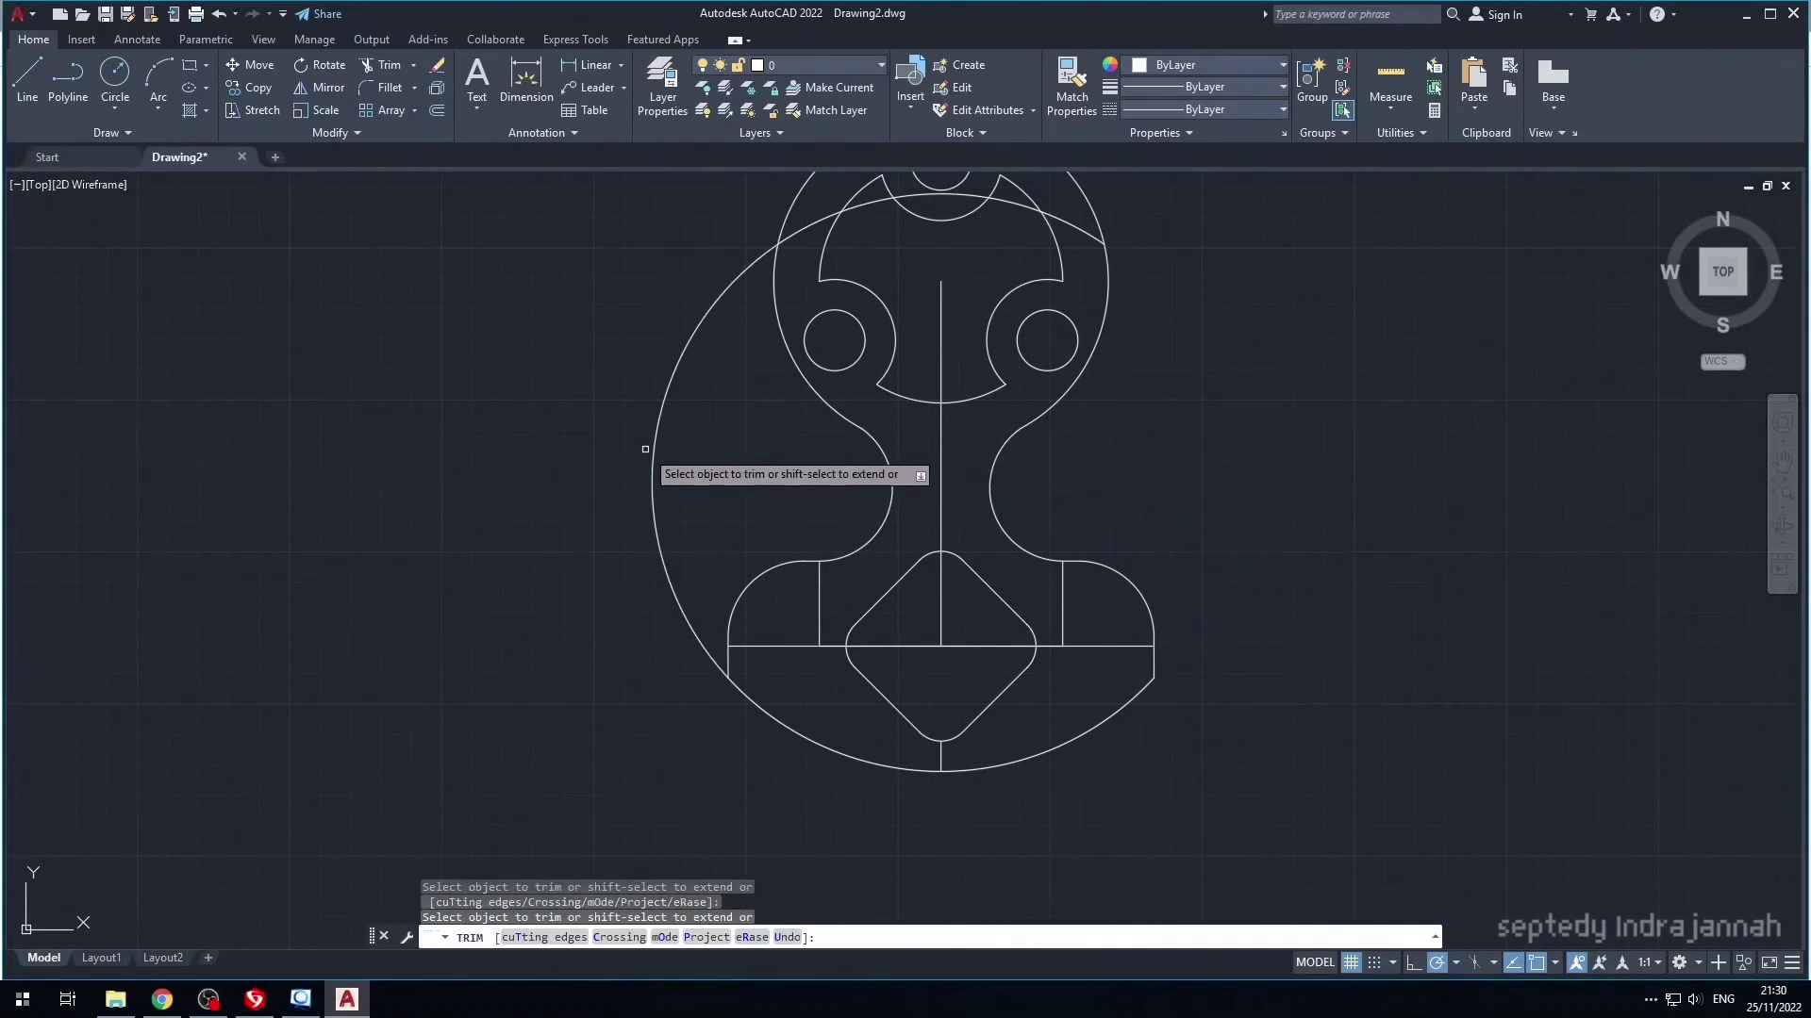
{"action": "left_click", "coordinate": [653, 444]}
{"action": "middle_click_drag", "start_coordinate": [698, 407], "coordinate": [691, 509]}
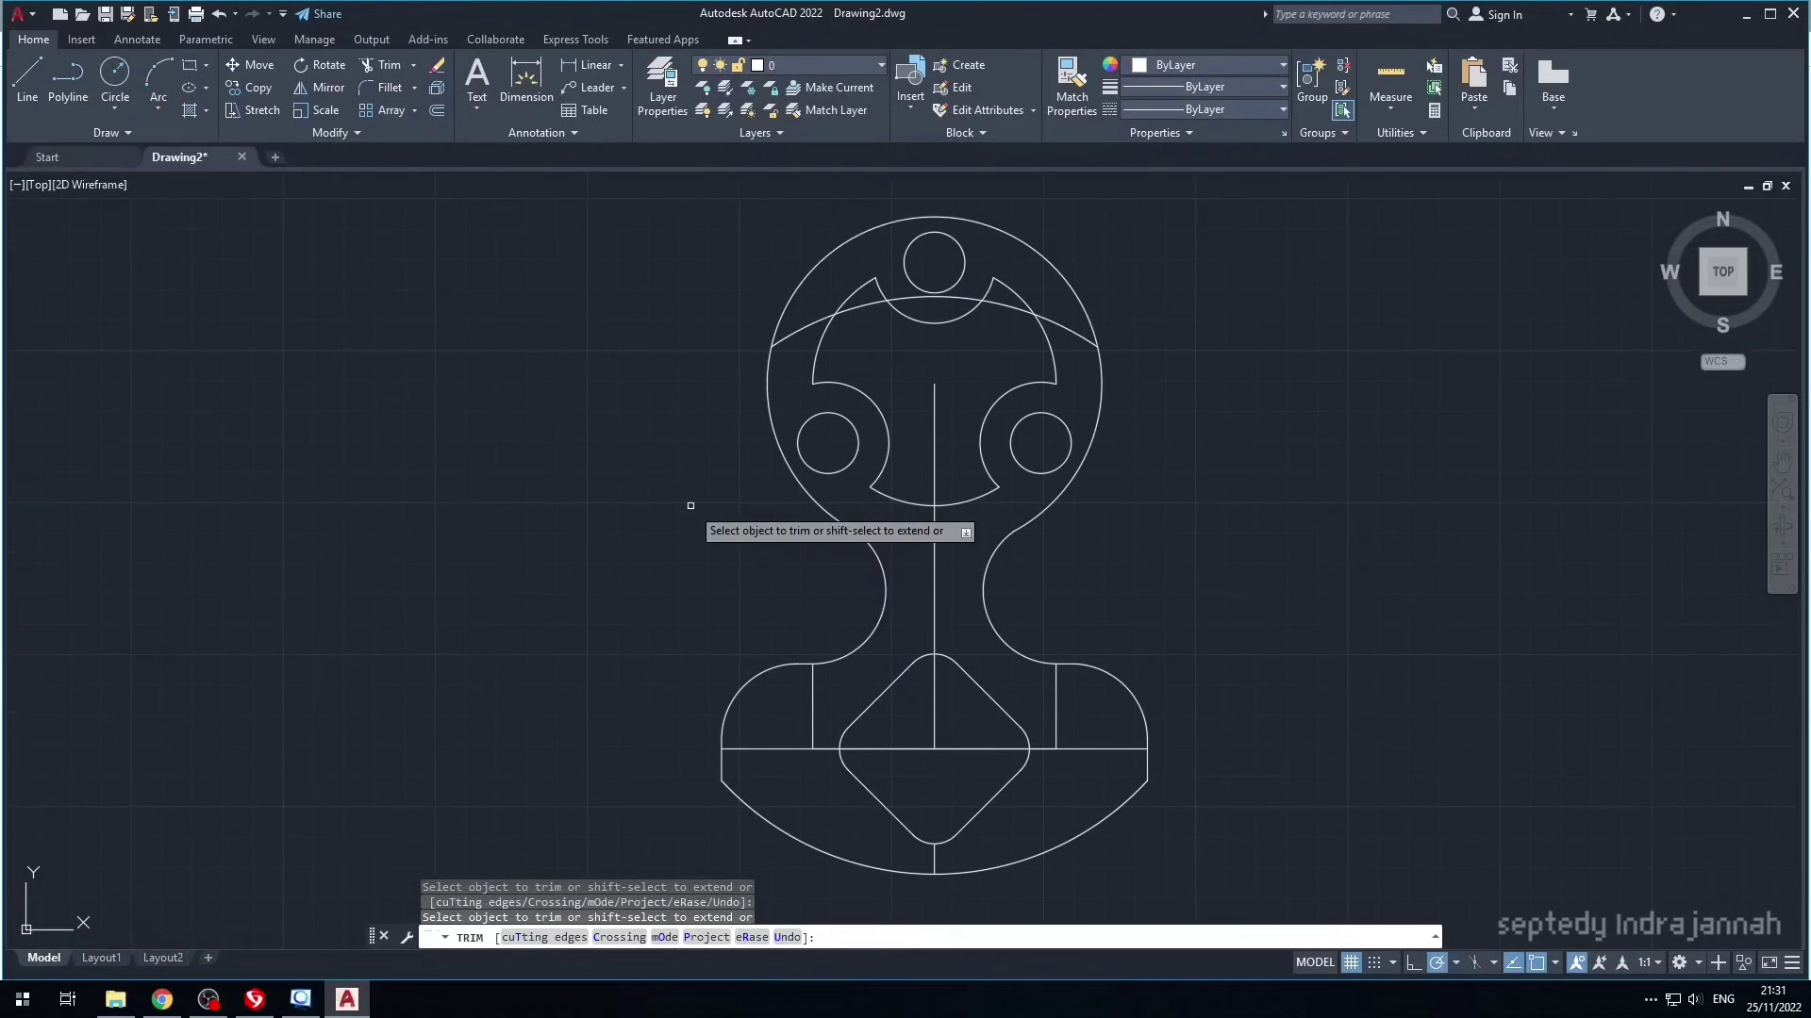
{"action": "left_click", "coordinate": [812, 326]}
{"action": "left_click", "coordinate": [866, 306]}
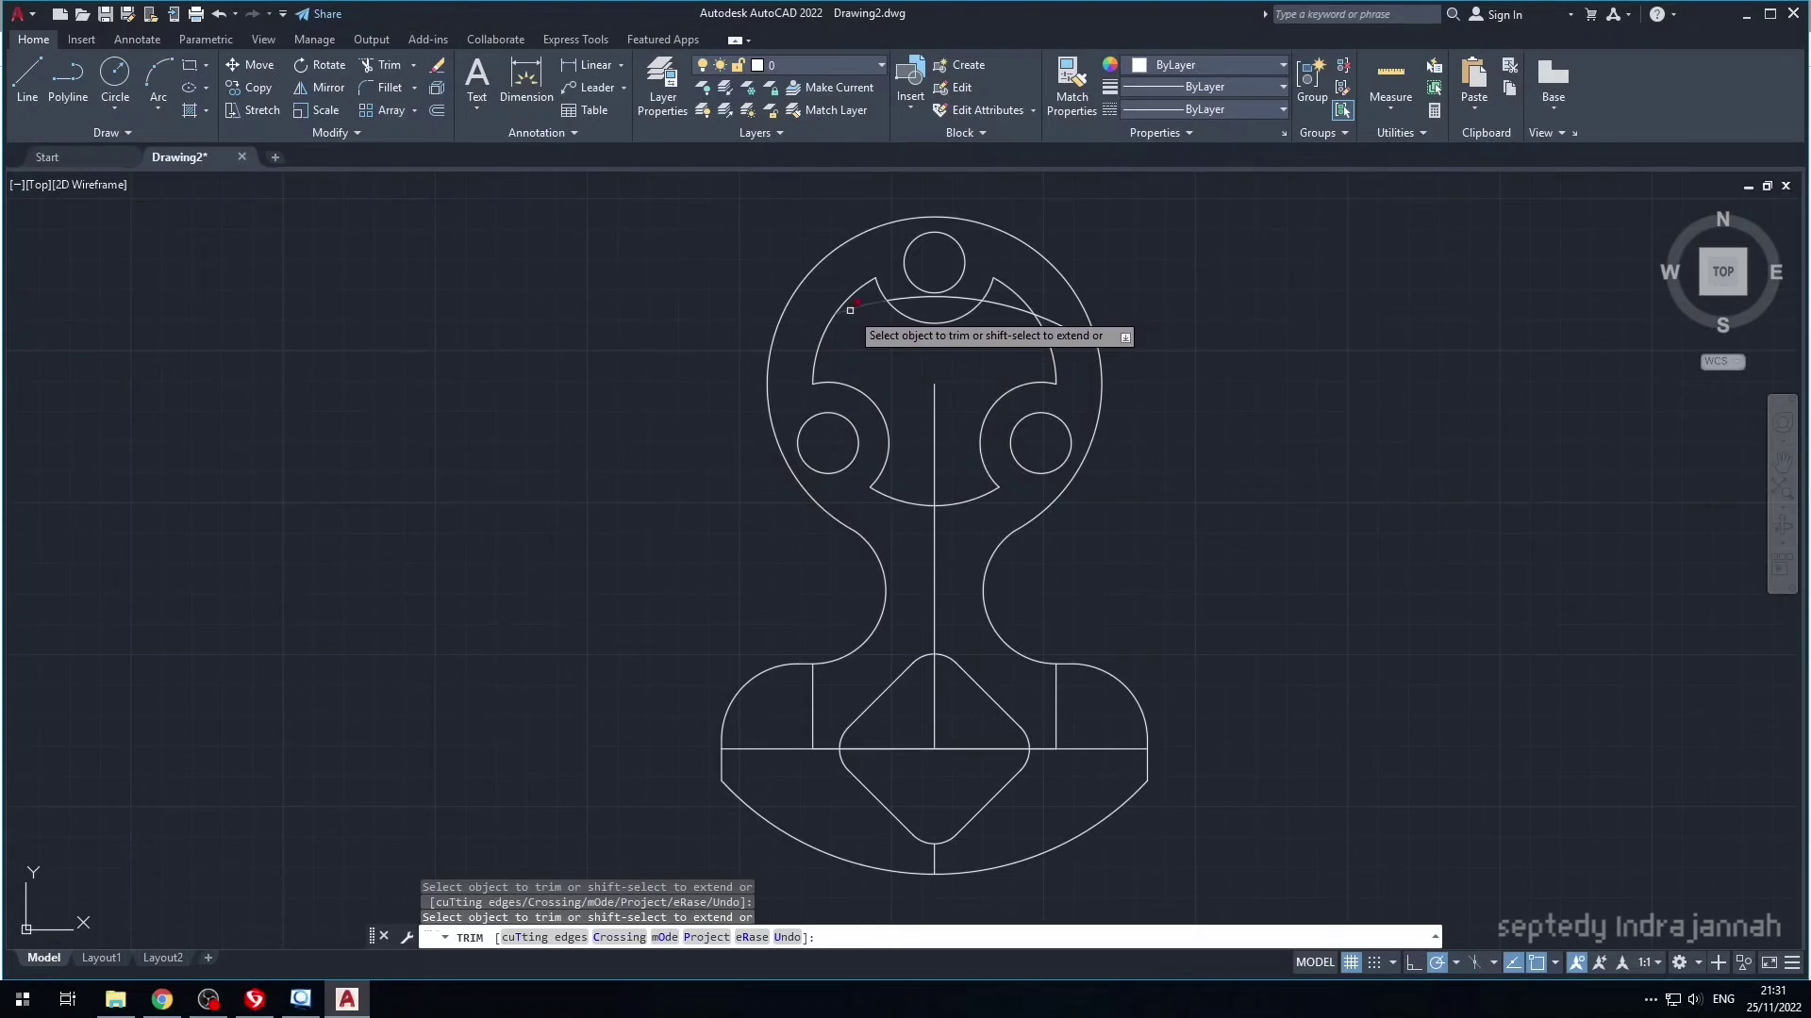
{"action": "left_click", "coordinate": [956, 298]}
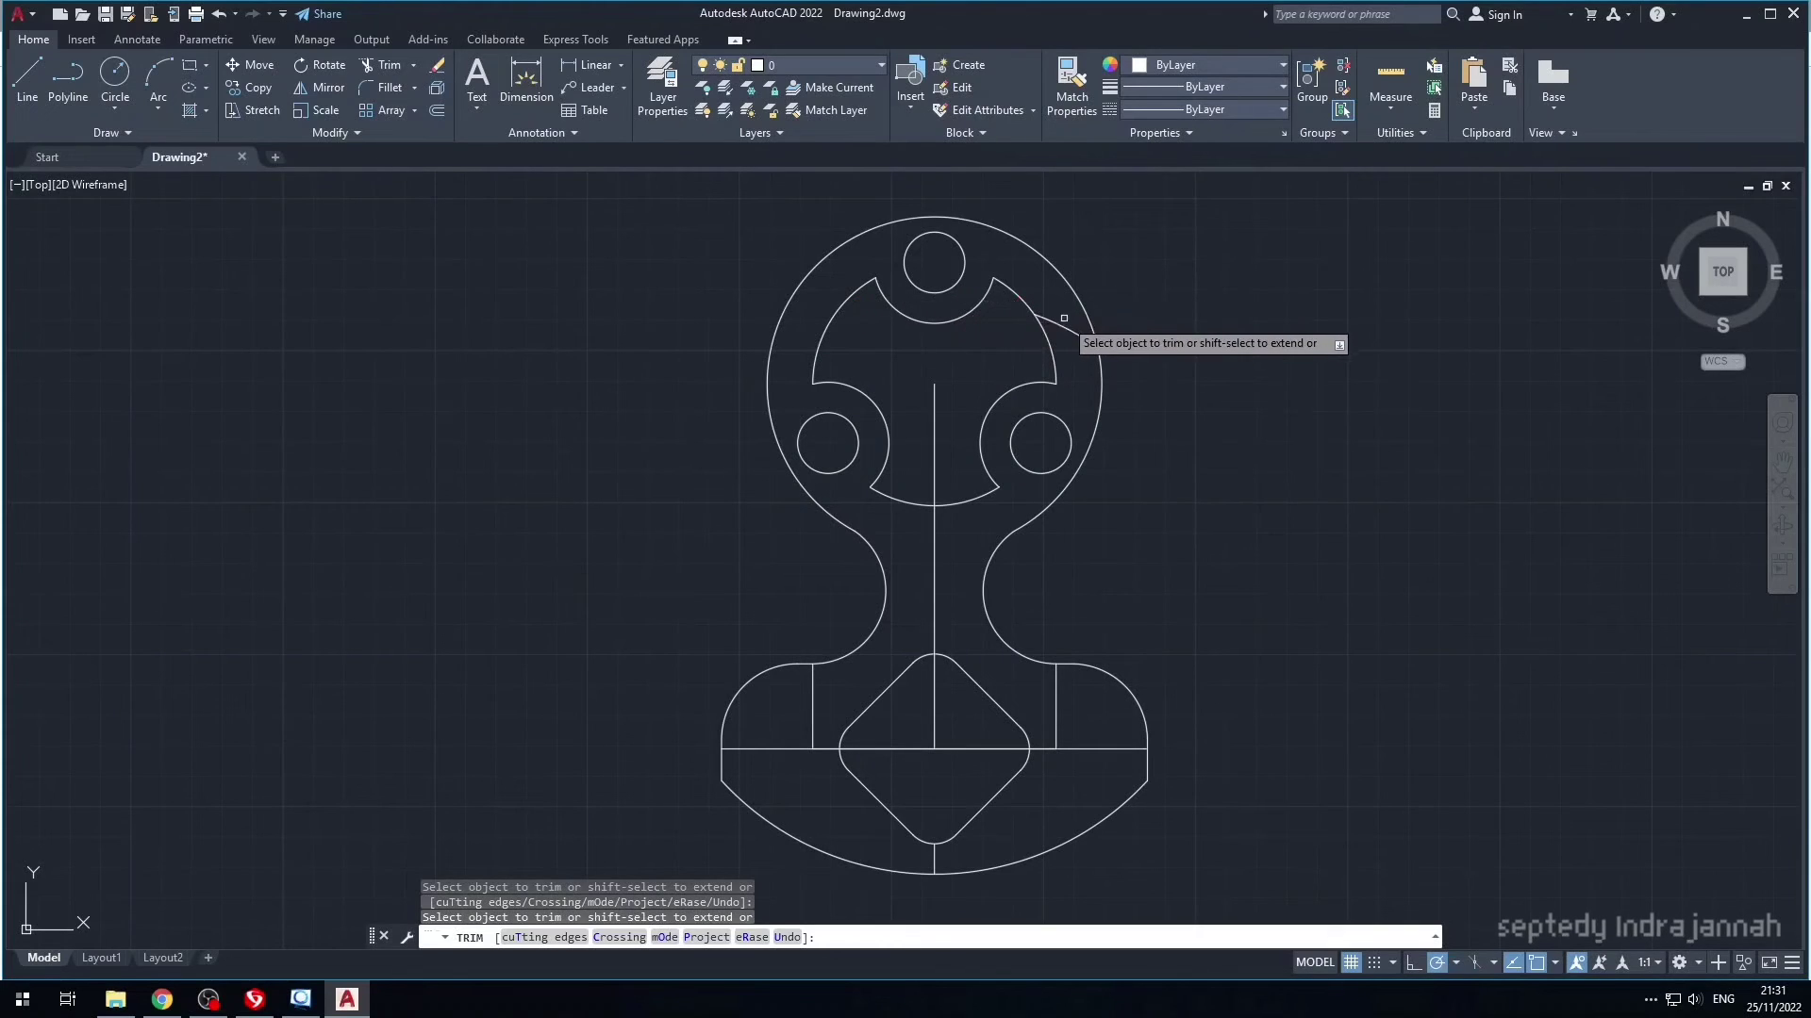
{"action": "left_click", "coordinate": [1067, 327]}
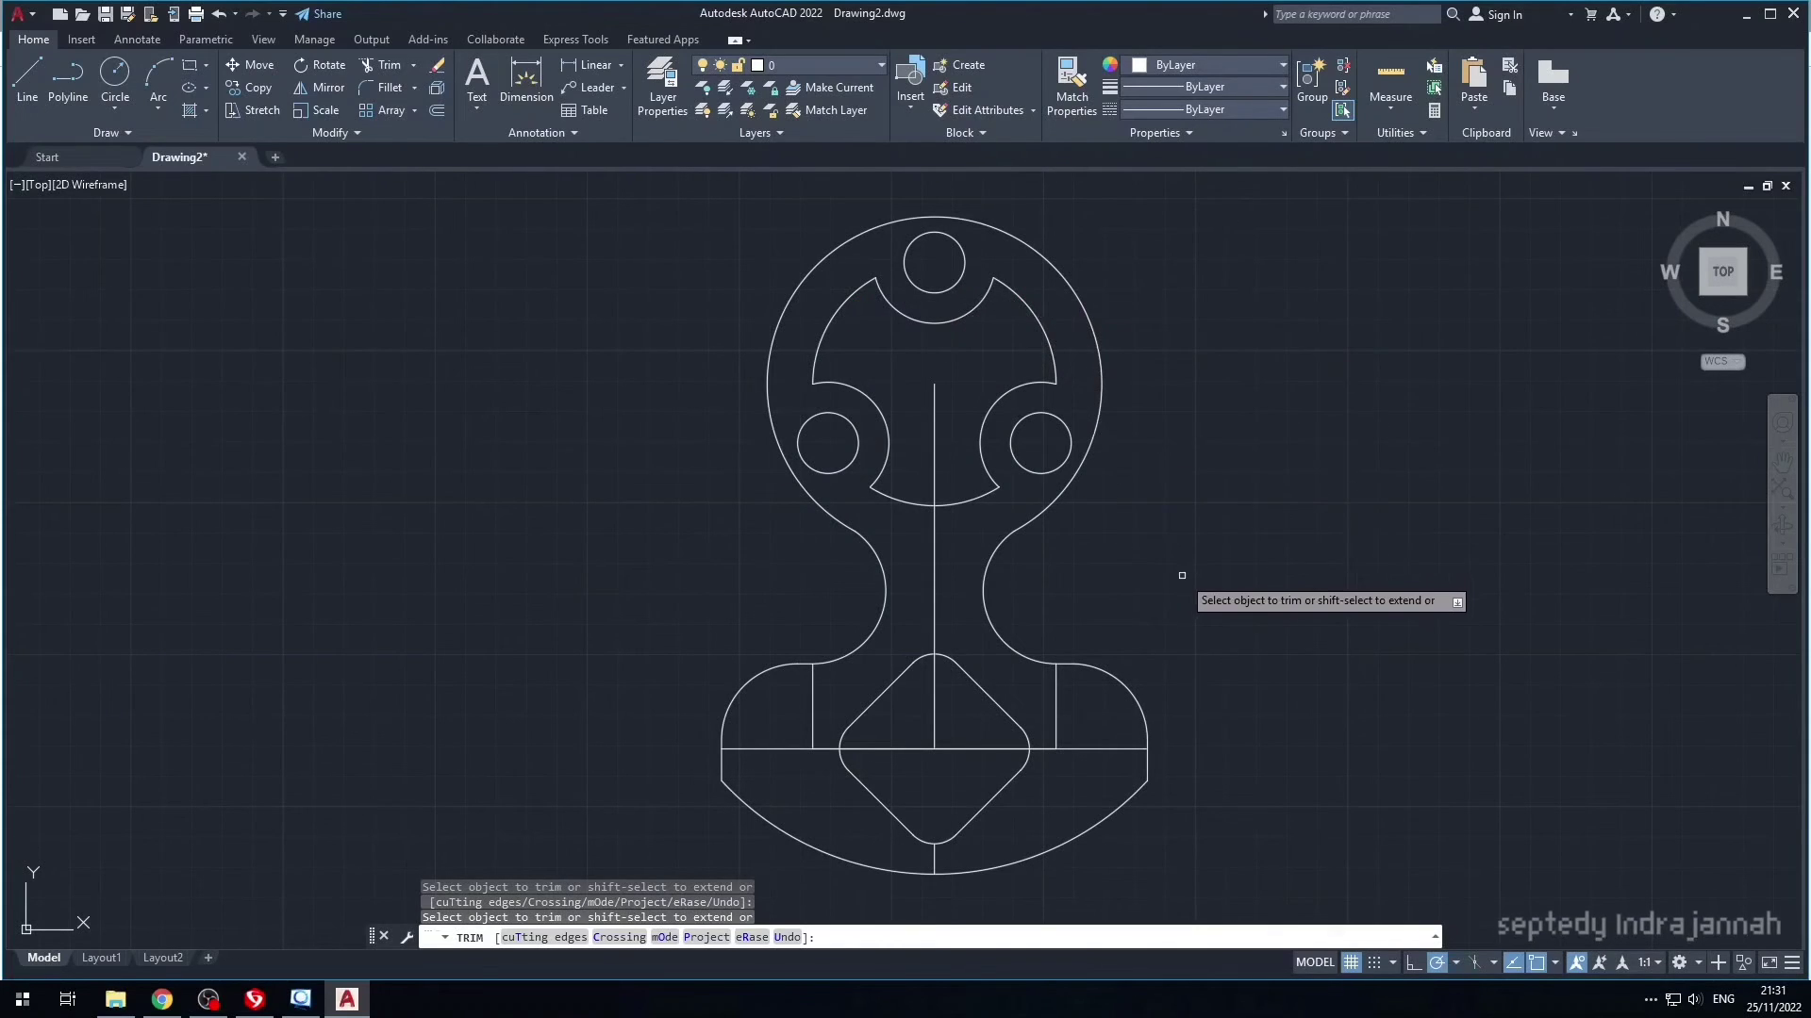
{"action": "key", "text": "Escape"}
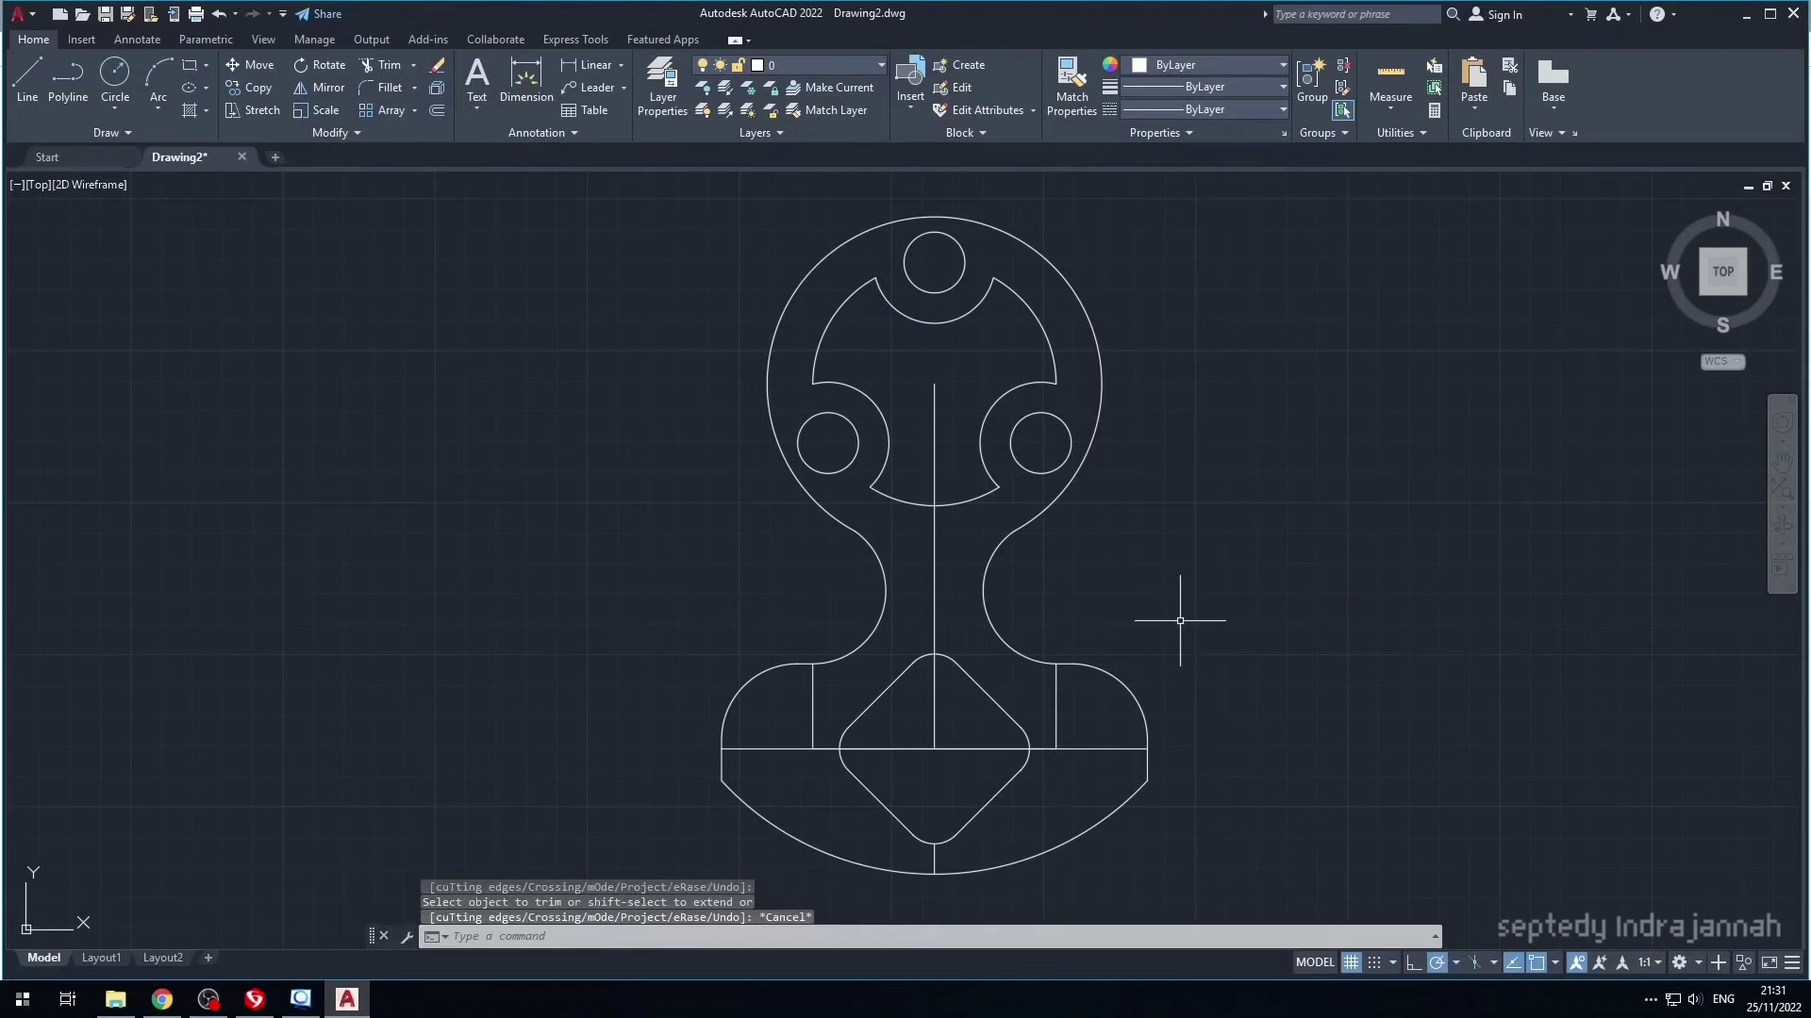
- Fillet both lower corners of the base with radius 25, between each short side line and the bottom arc
{"action": "type", "text": "f"}
{"action": "key", "text": "Return"}
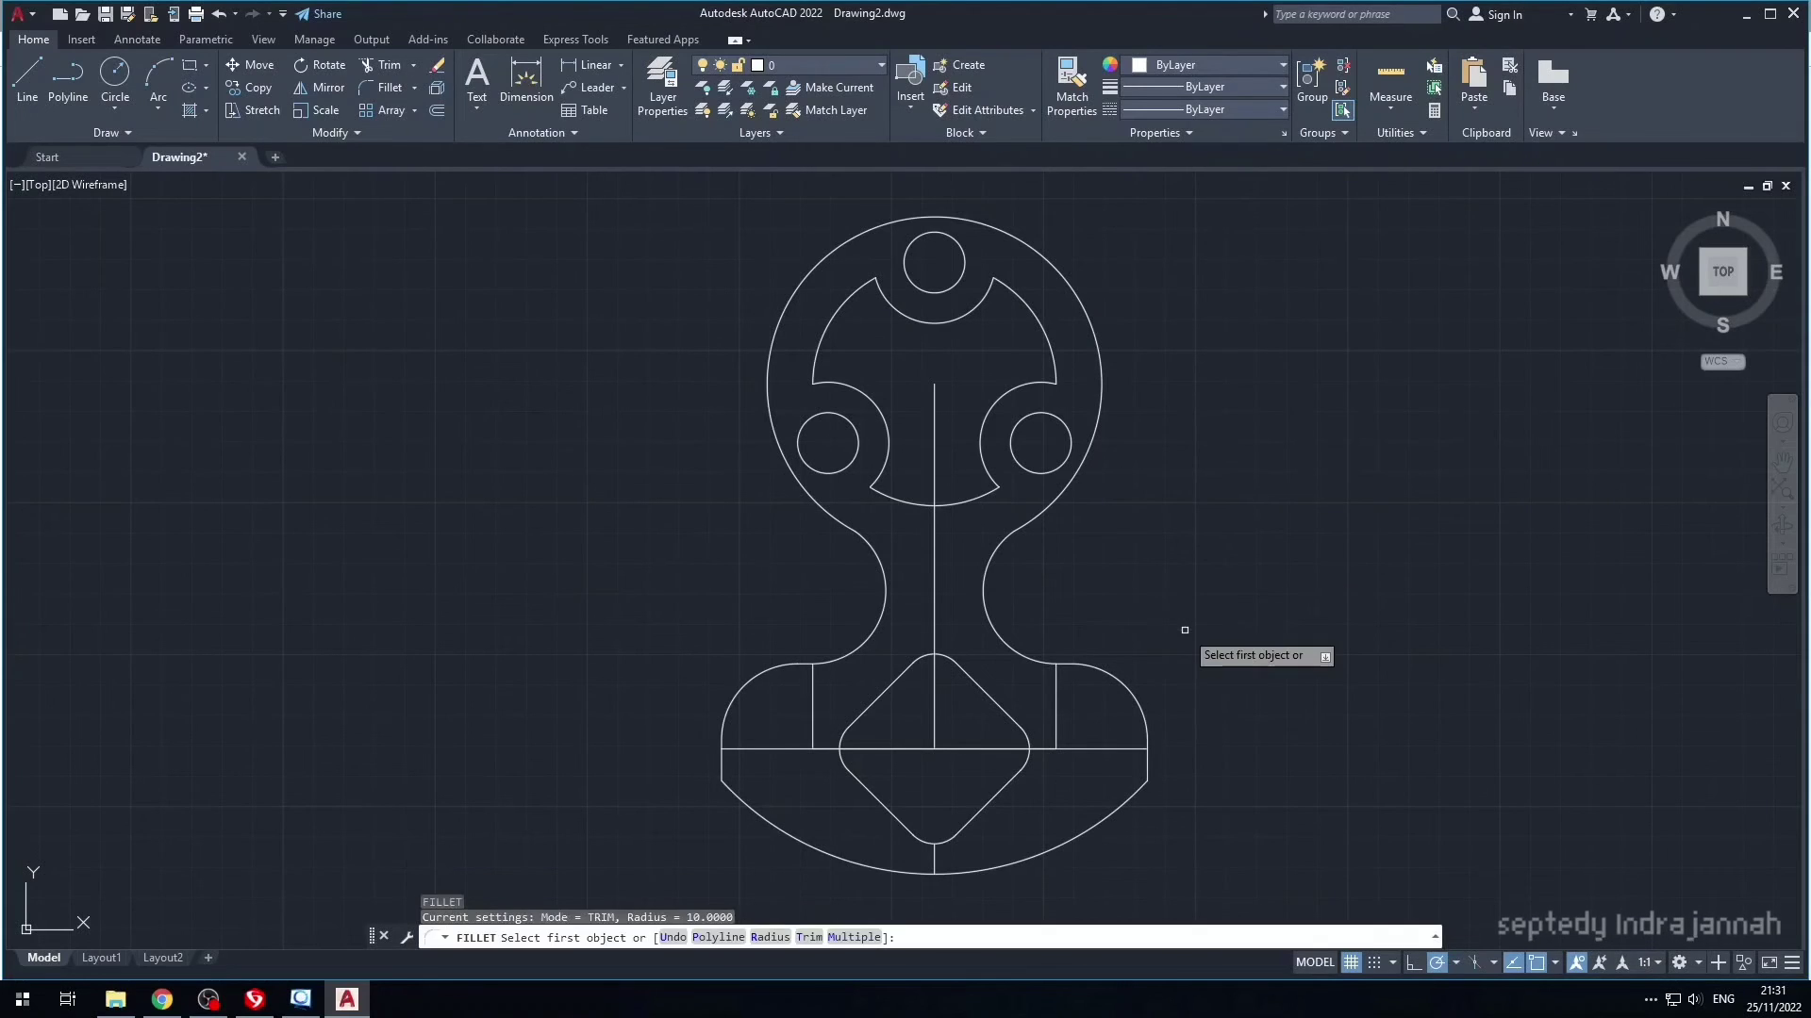
{"action": "type", "text": "r"}
{"action": "key", "text": "Return"}
{"action": "type", "text": "25"}
{"action": "key", "text": "Return"}
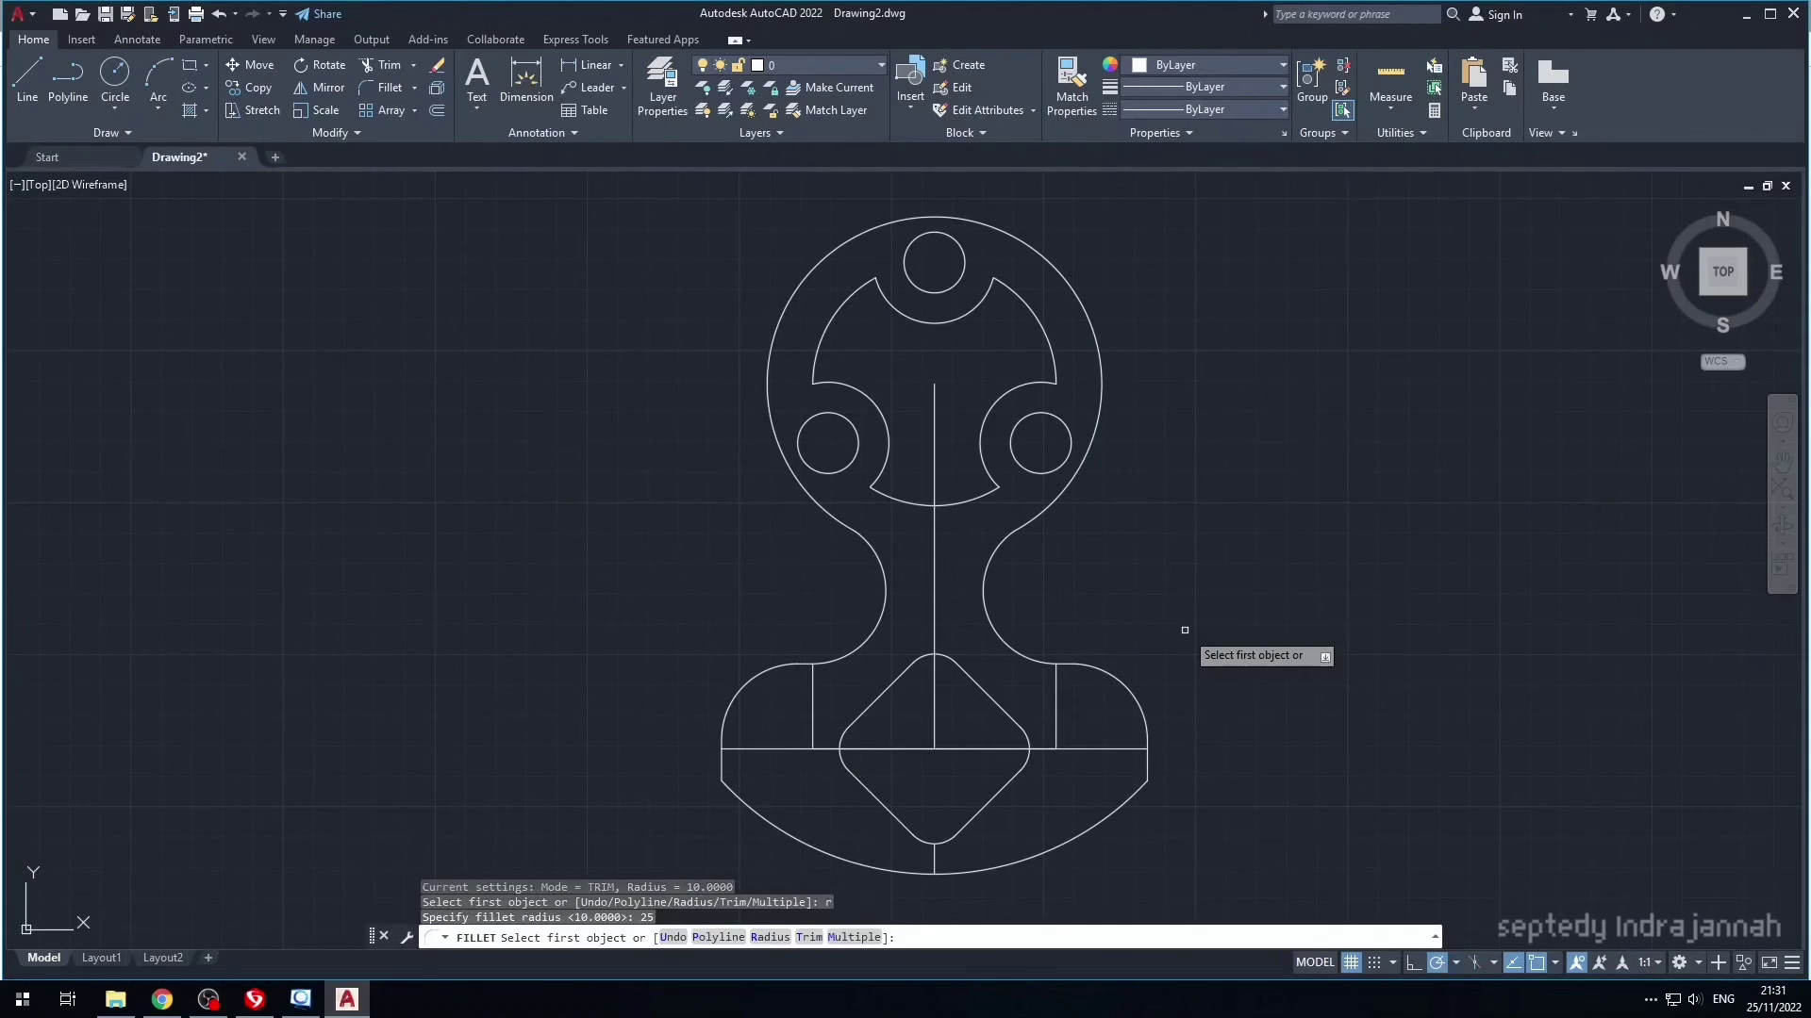
{"action": "left_click", "coordinate": [720, 767]}
{"action": "left_click", "coordinate": [728, 794]}
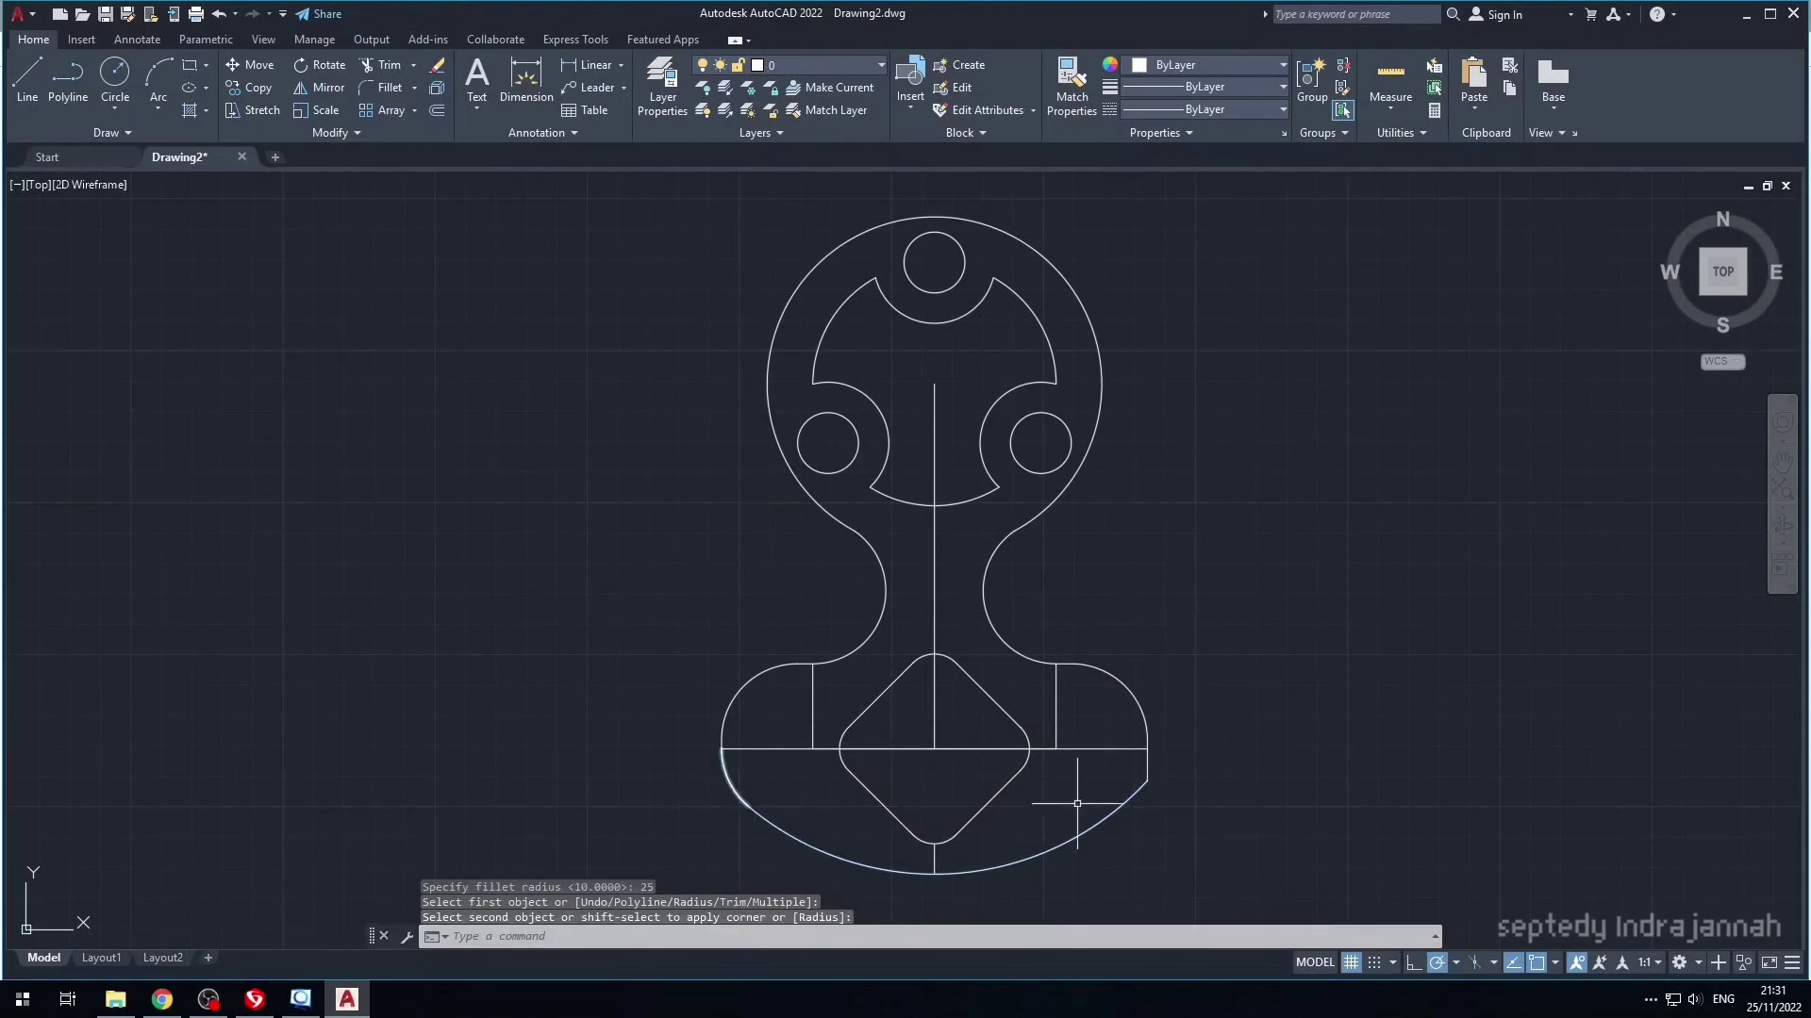
{"action": "key", "text": "space"}
{"action": "left_click", "coordinate": [1147, 765]}
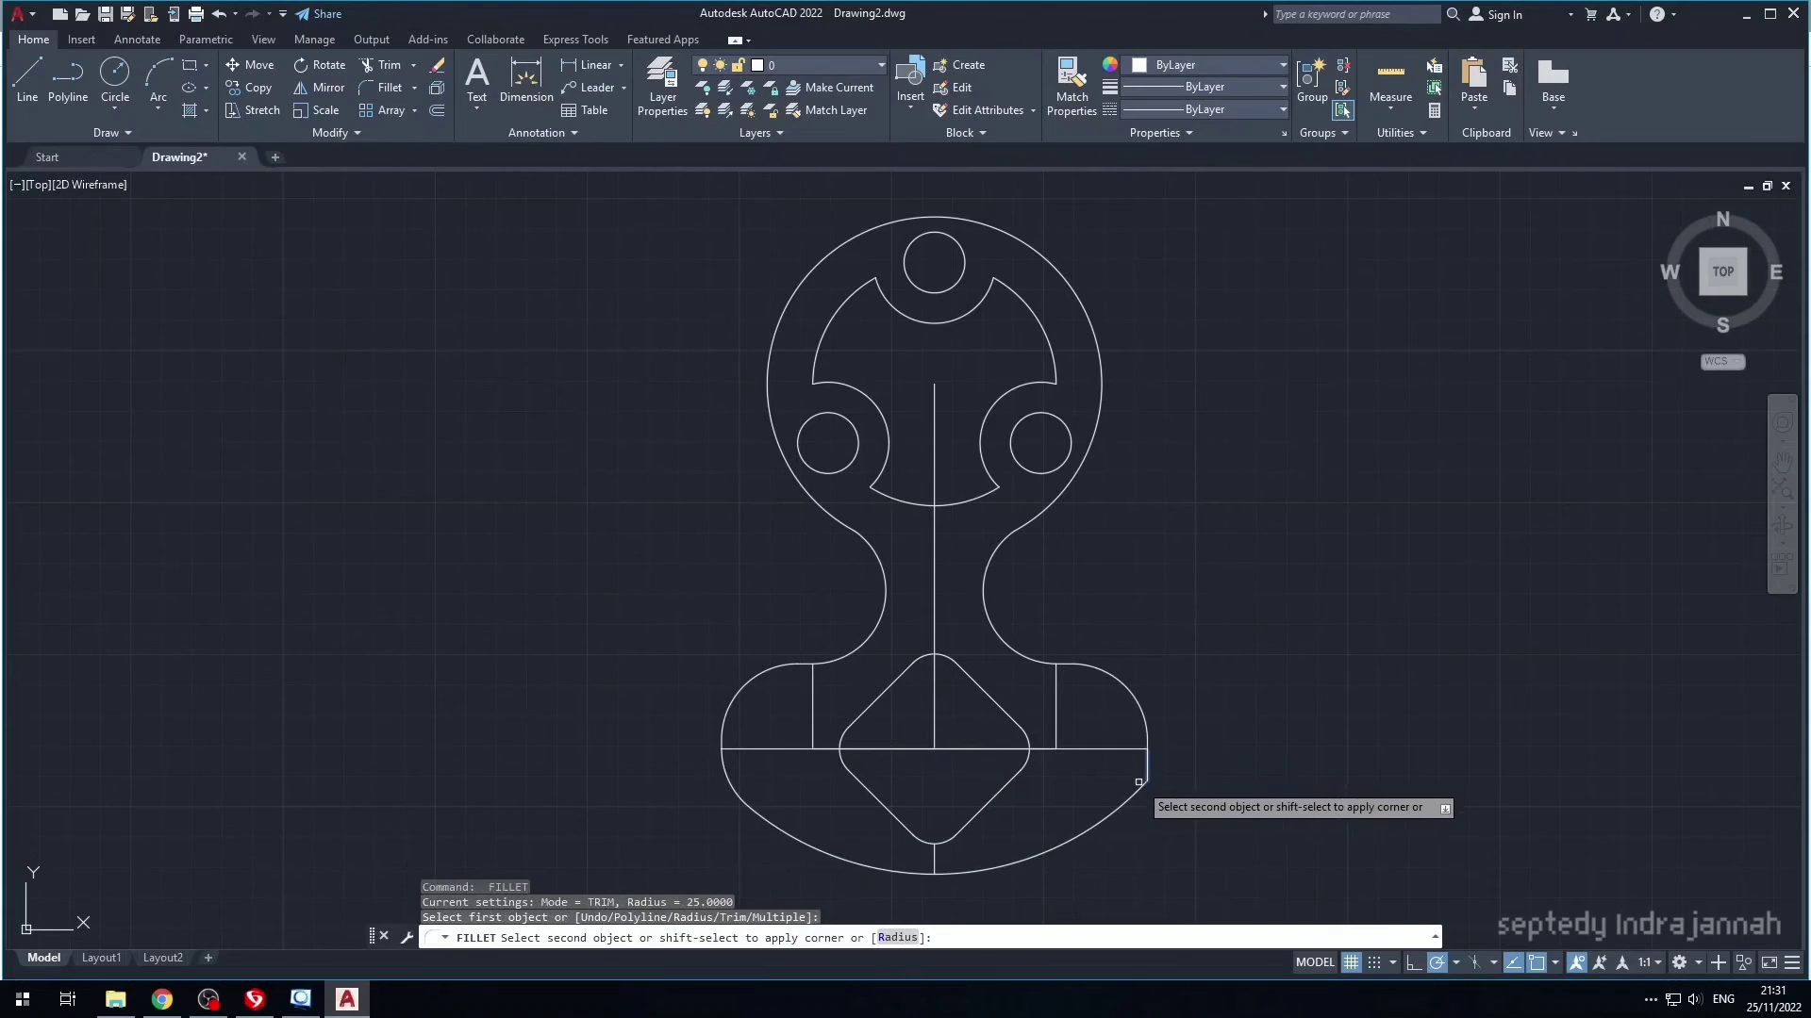
{"action": "left_click", "coordinate": [1128, 799]}
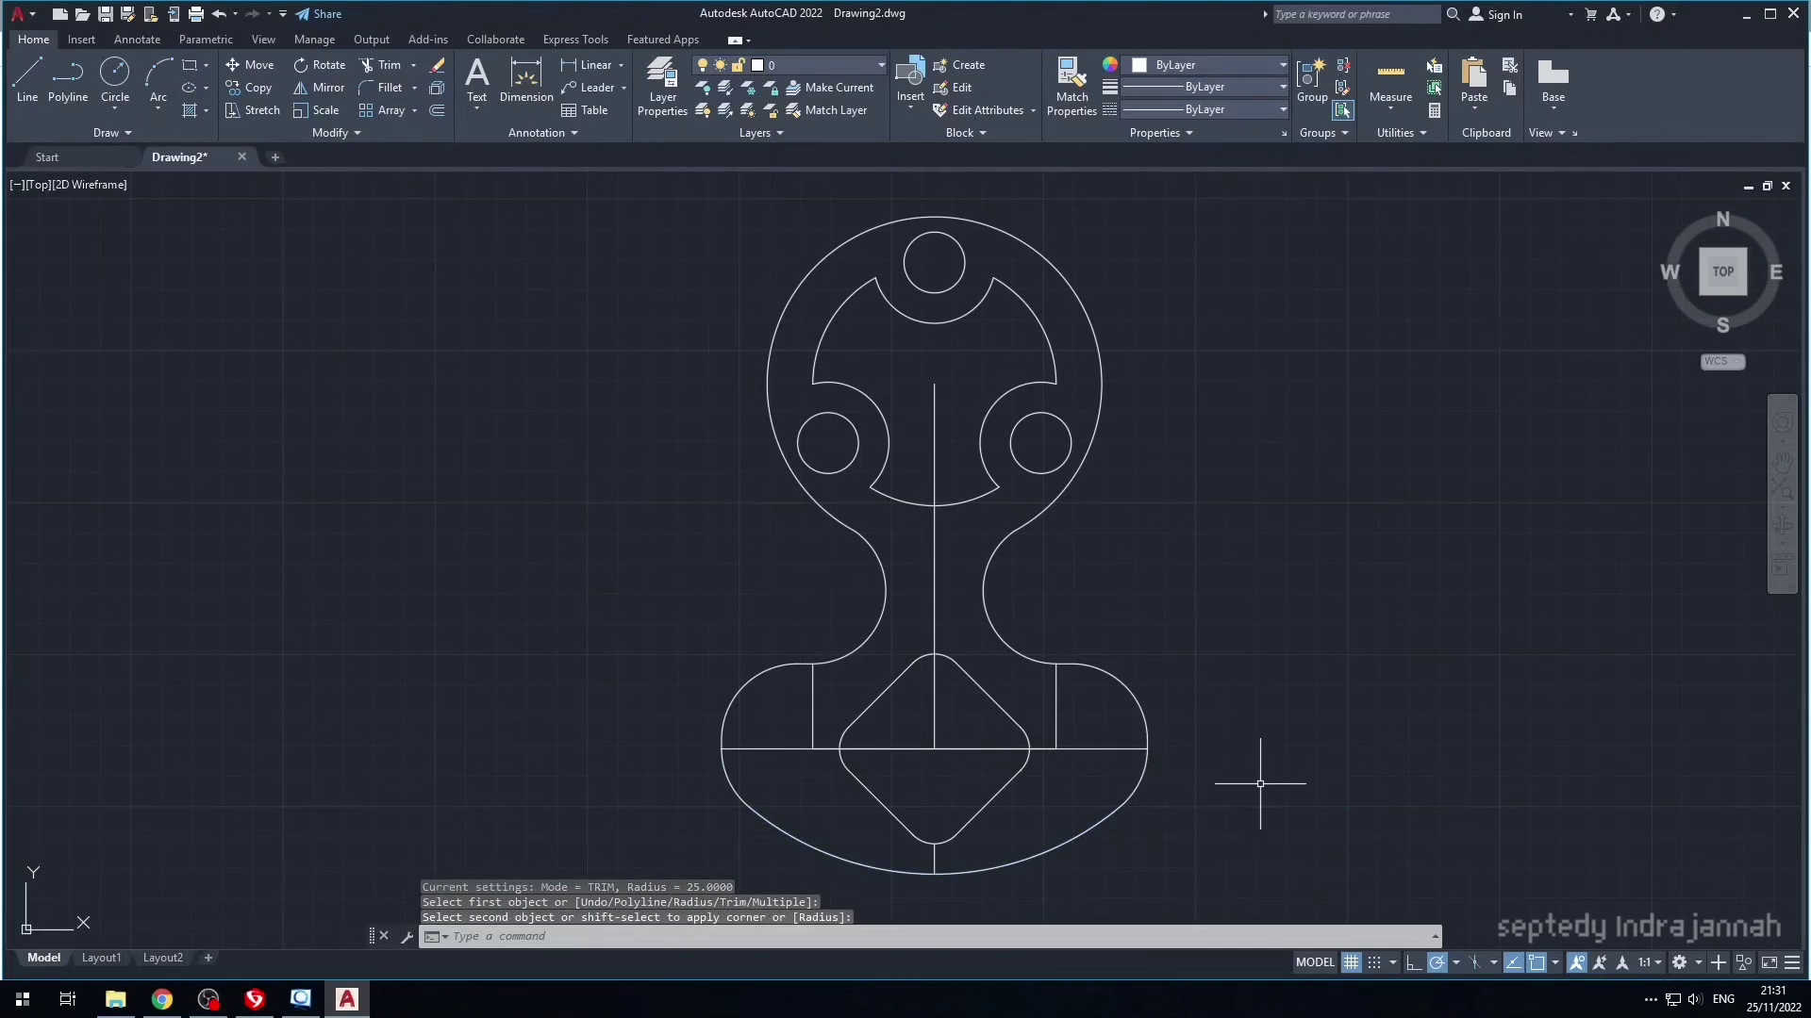
- Delete the leftover vertical and horizontal construction lines inside the neck, base and rounded diamond, leaving only the figure's outlines
{"action": "left_click", "coordinate": [1057, 697]}
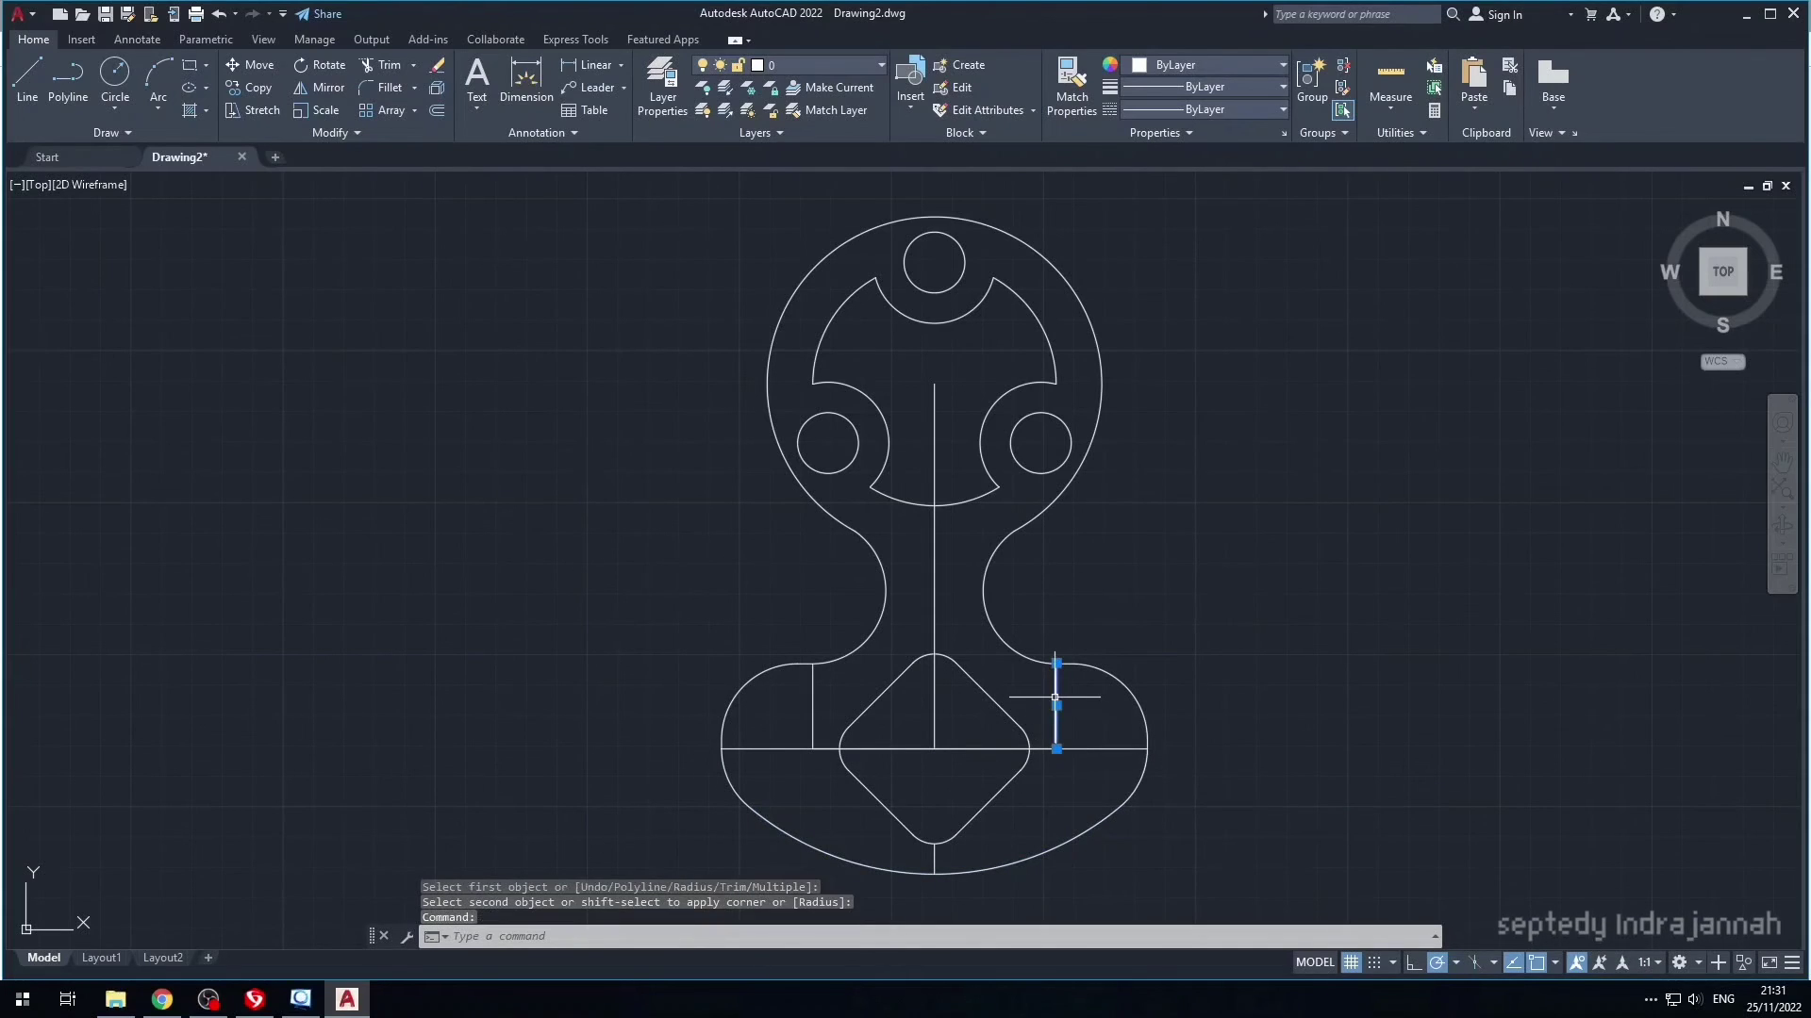
{"action": "key", "text": "Delete"}
{"action": "left_click", "coordinate": [933, 696]}
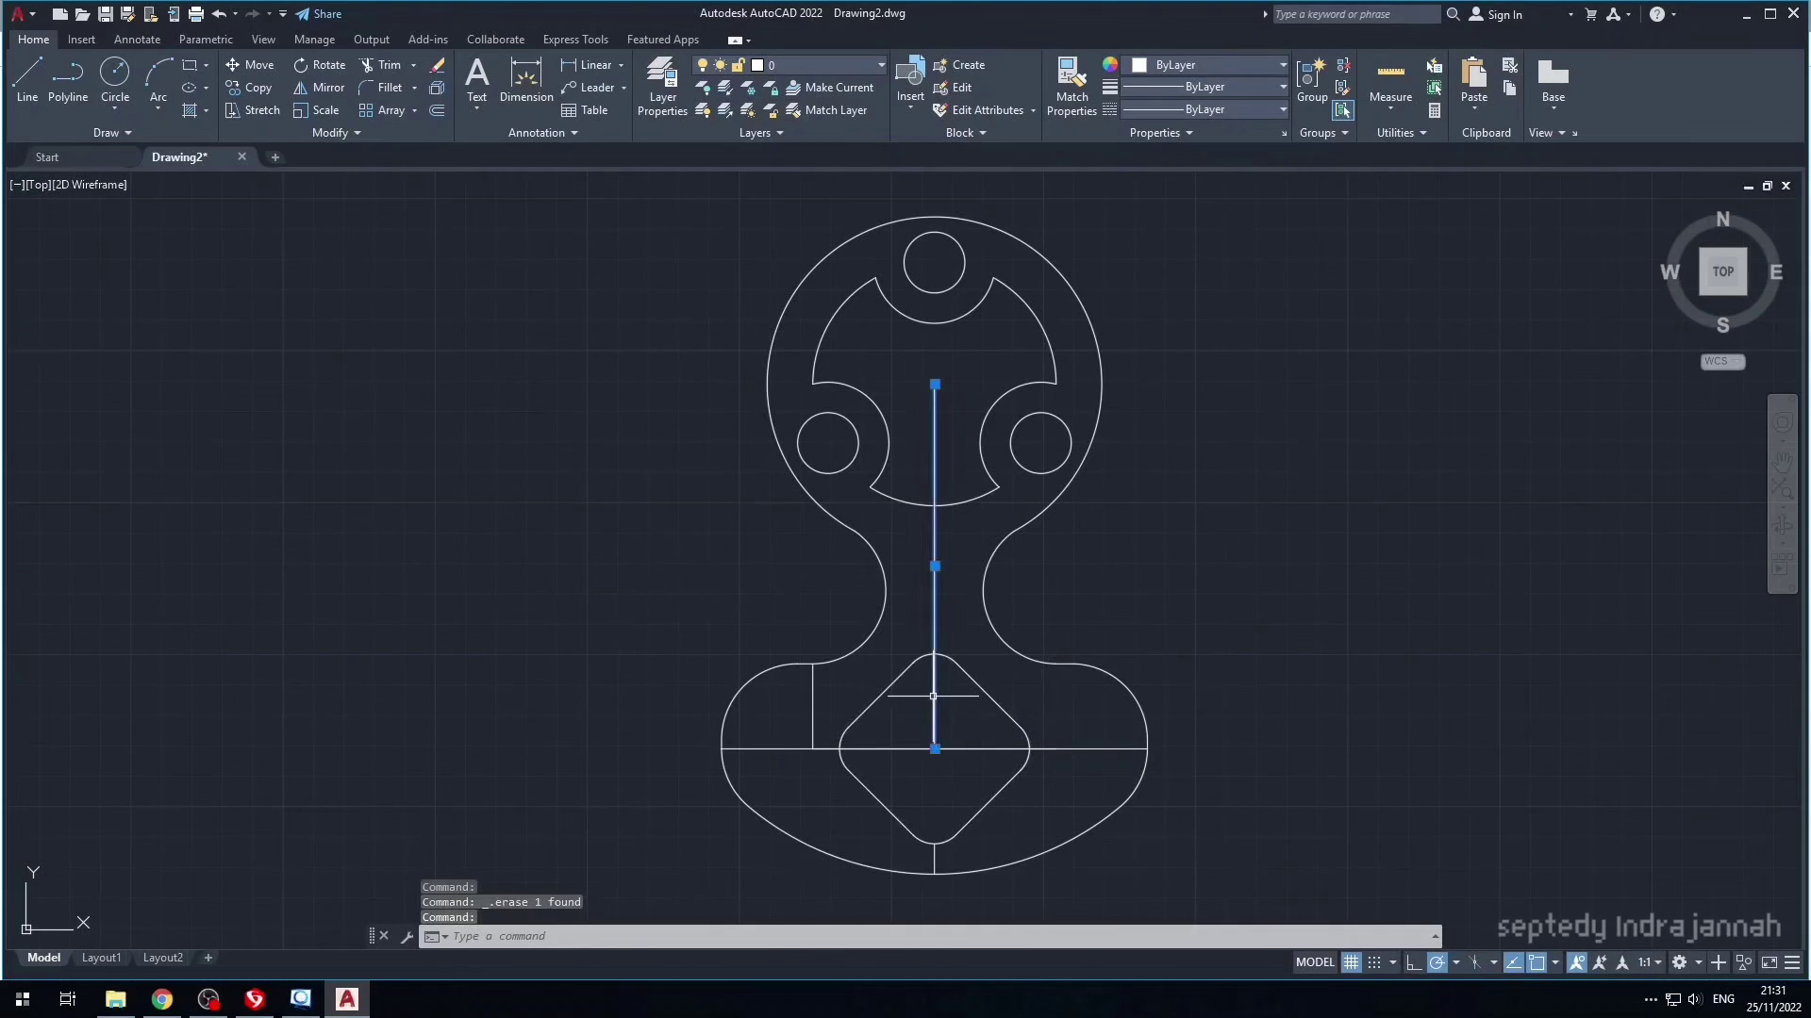
{"action": "key", "text": "Delete"}
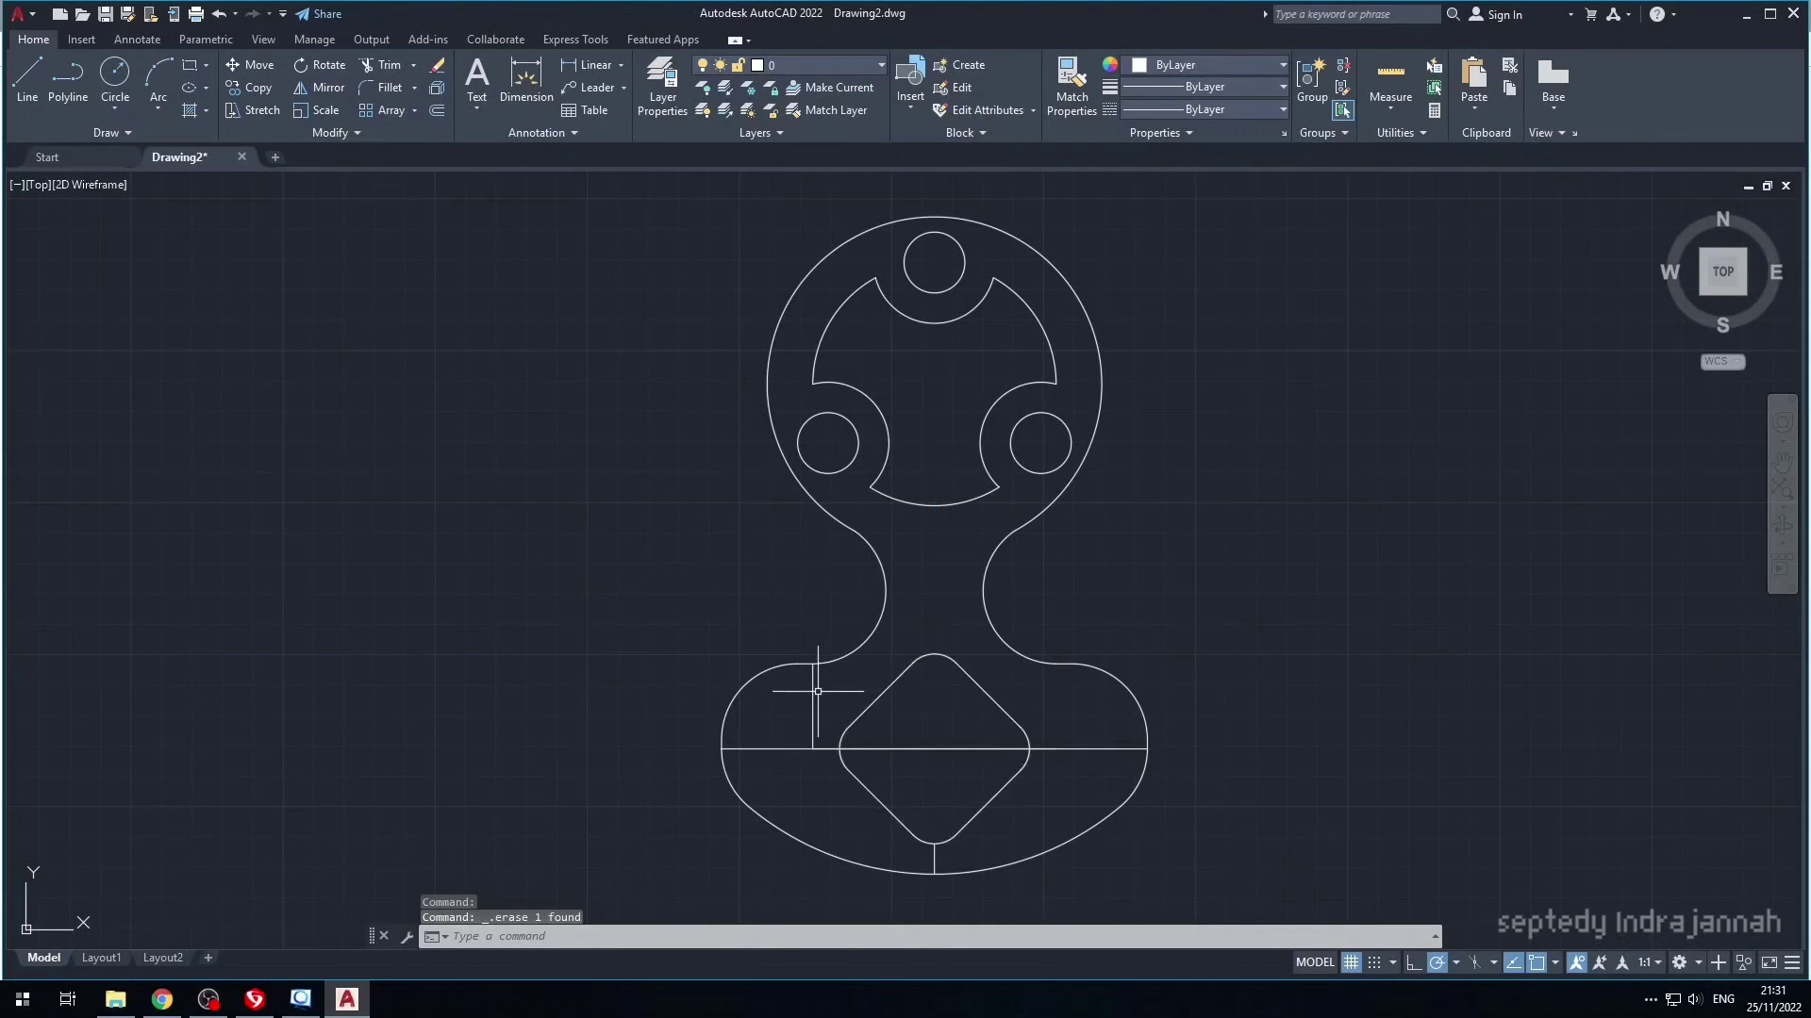
{"action": "left_click", "coordinate": [799, 748]}
{"action": "key", "text": "Delete"}
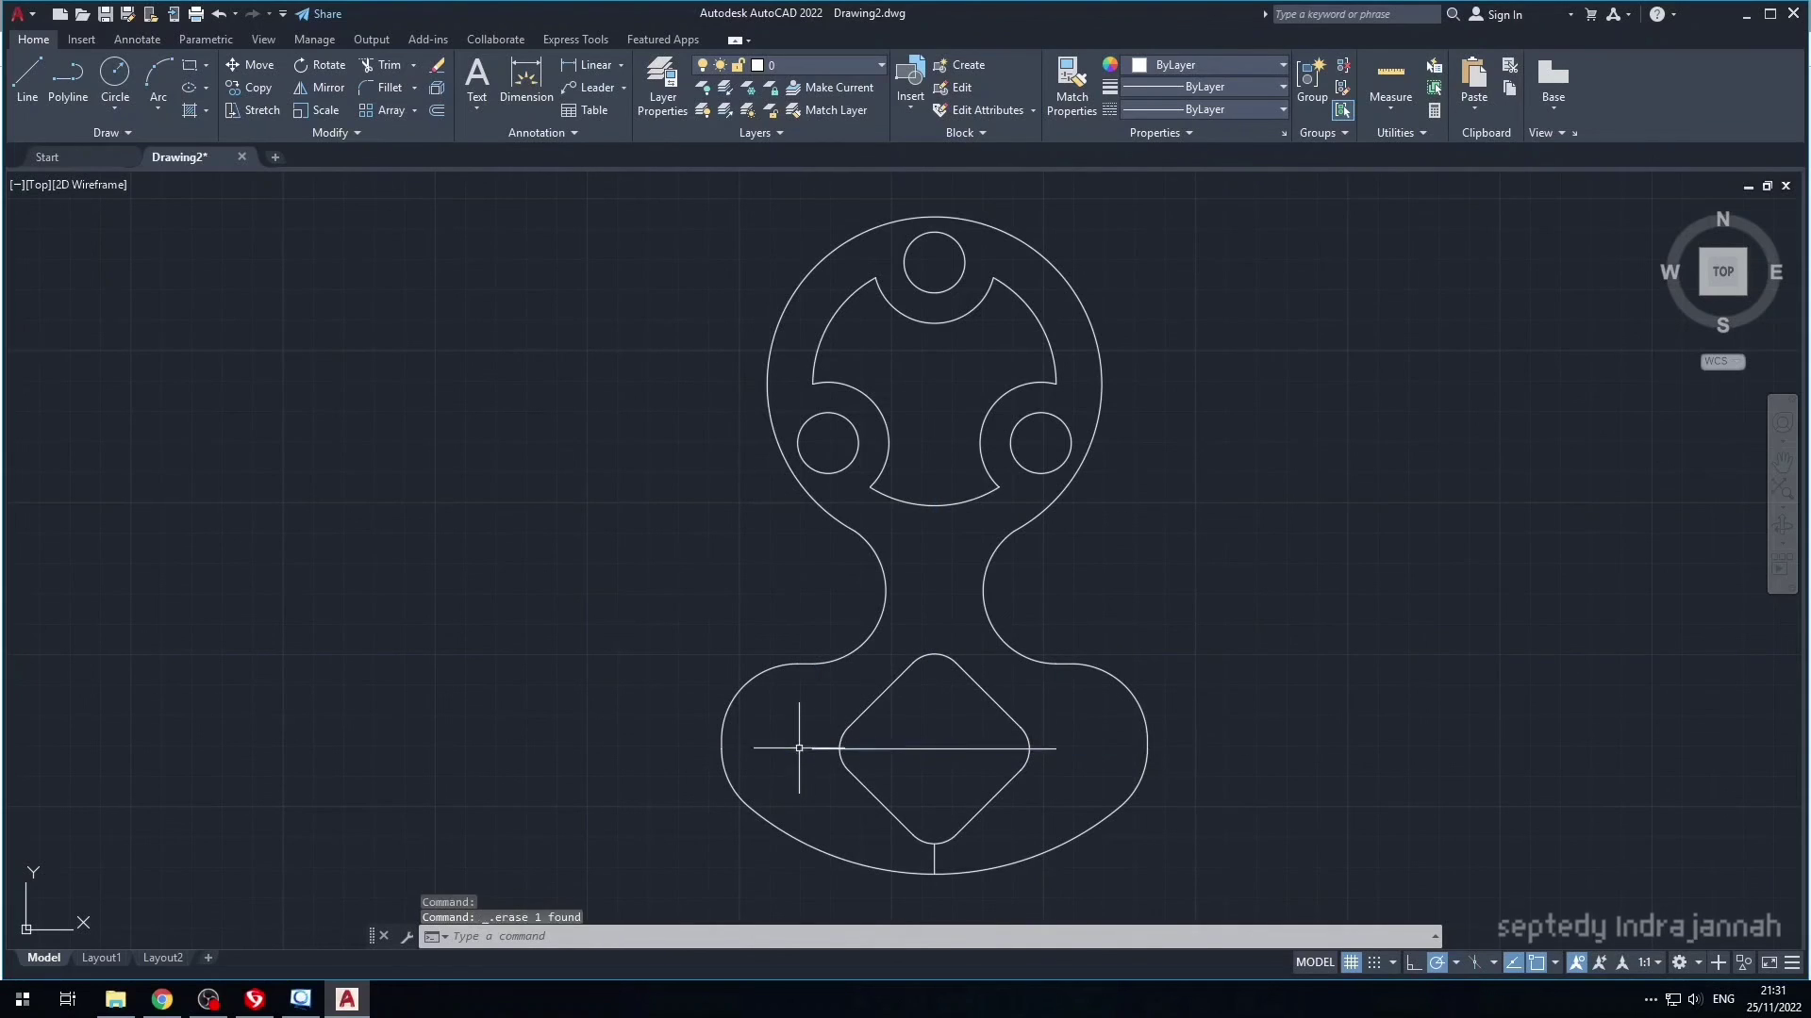
{"action": "left_click", "coordinate": [951, 748]}
{"action": "key", "text": "Delete"}
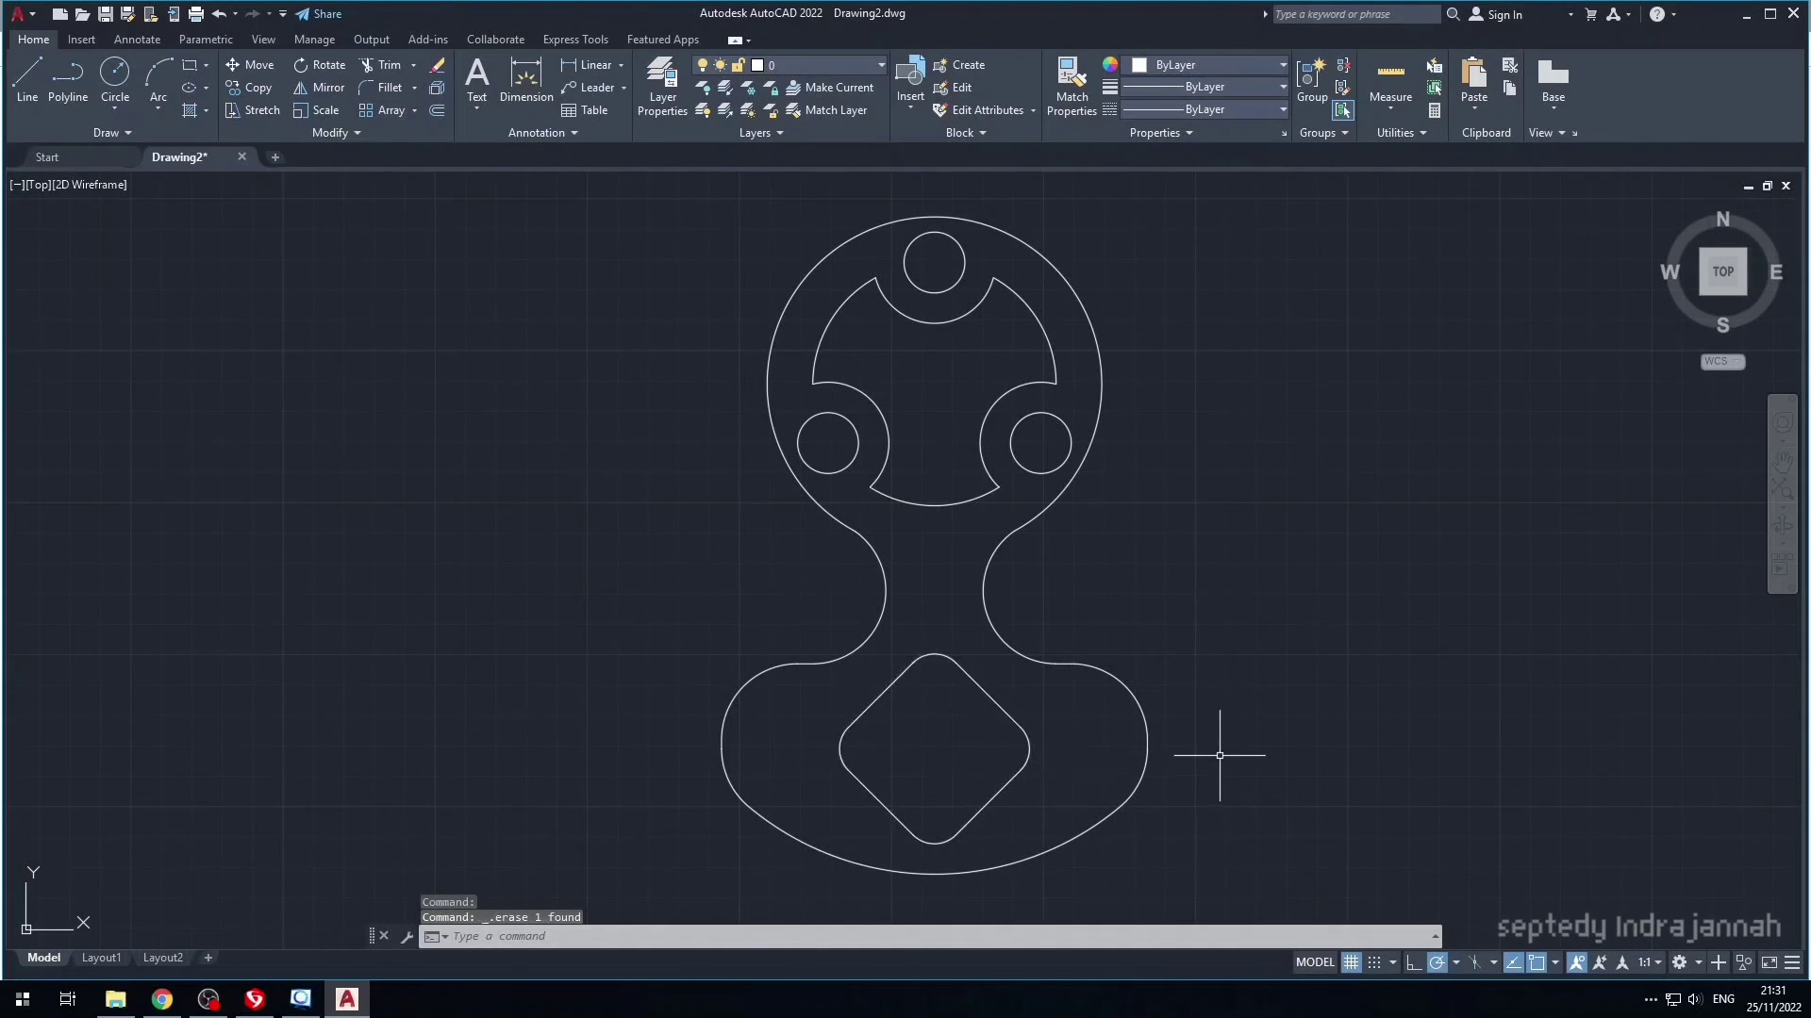
{"action": "scroll", "coordinate": [1226, 751], "scroll_direction": "down", "scroll_amount": 2}
{"action": "mouse_move", "coordinate": [1233, 753]}
{"action": "middle_mouse_down"}
{"action": "mouse_move", "coordinate": [1164, 732]}
{"action": "mouse_move", "coordinate": [1026, 594]}
{"action": "mouse_move", "coordinate": [1038, 618]}
{"action": "mouse_move", "coordinate": [1020, 606]}
{"action": "mouse_move", "coordinate": [1021, 626]}
{"action": "middle_mouse_up"}
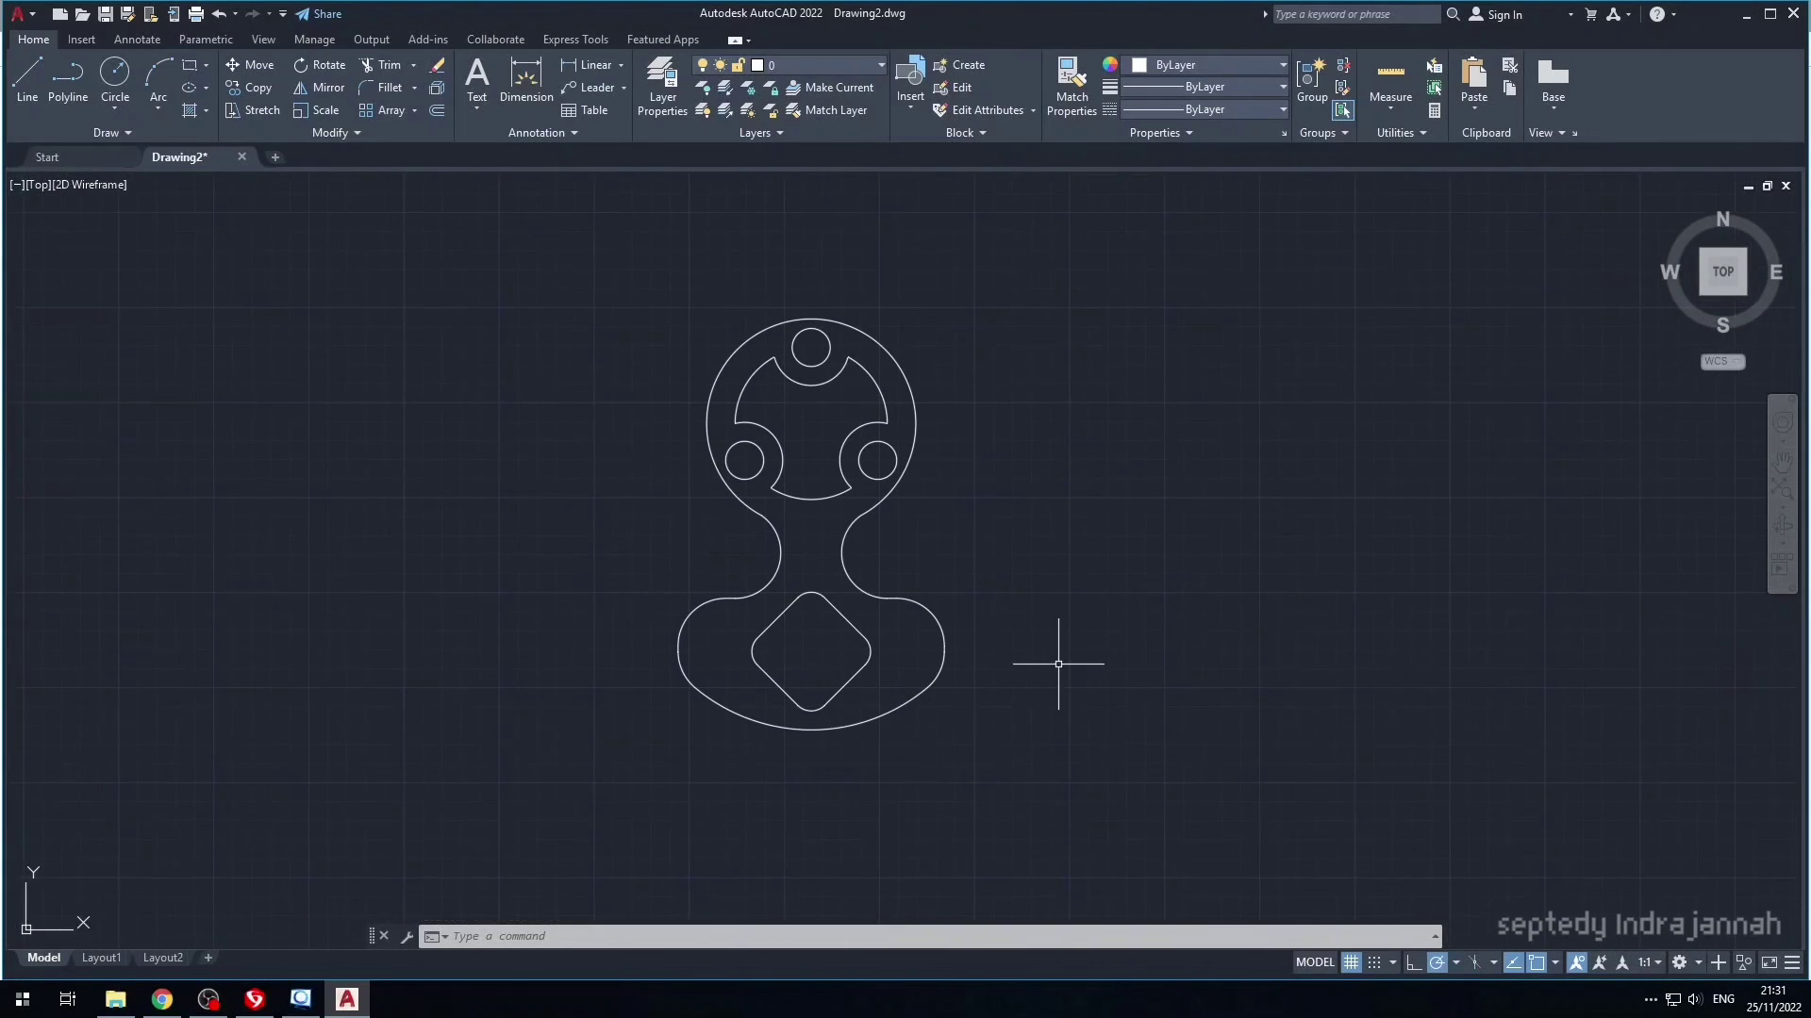